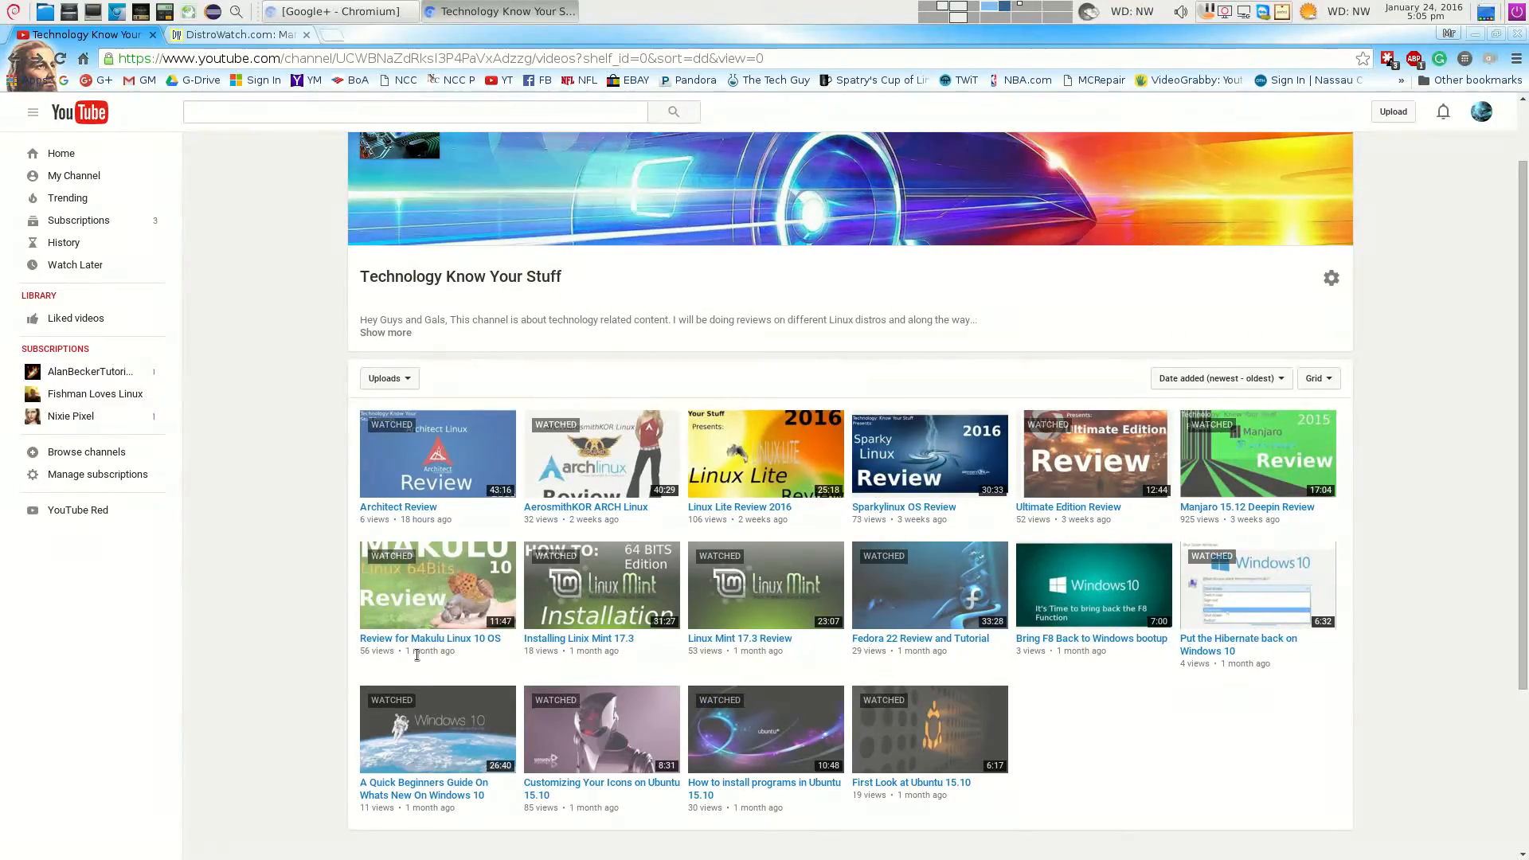
Look over the channel's uploaded videos and read the Manjaro Linux description on DistroWatch
{"action": "scroll", "coordinate": [250, 771], "scroll_direction": "down", "scroll_amount": 2}
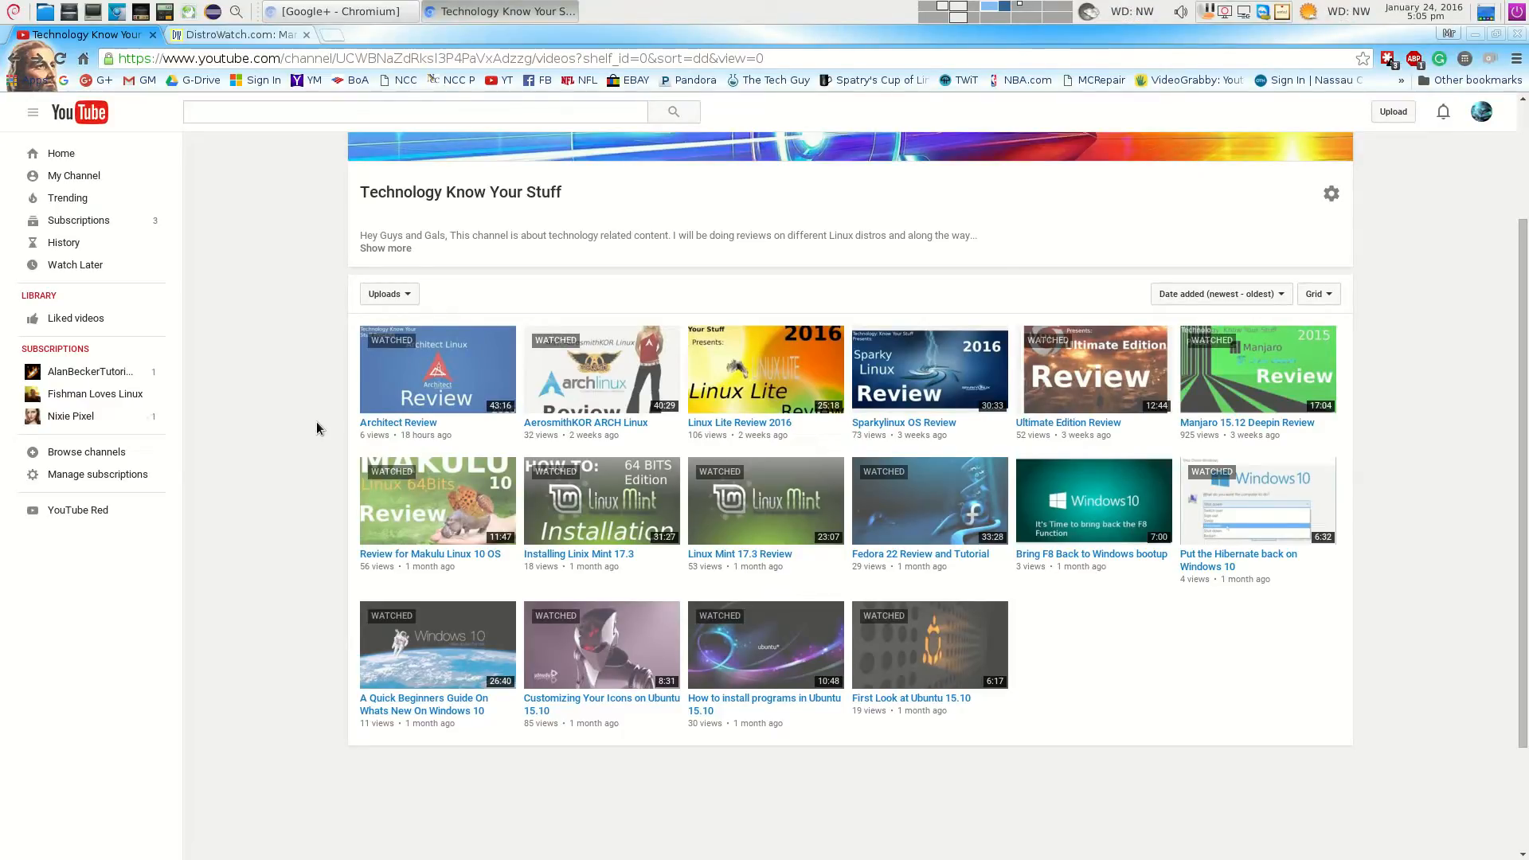
{"action": "scroll", "coordinate": [286, 437], "scroll_direction": "up", "scroll_amount": 3}
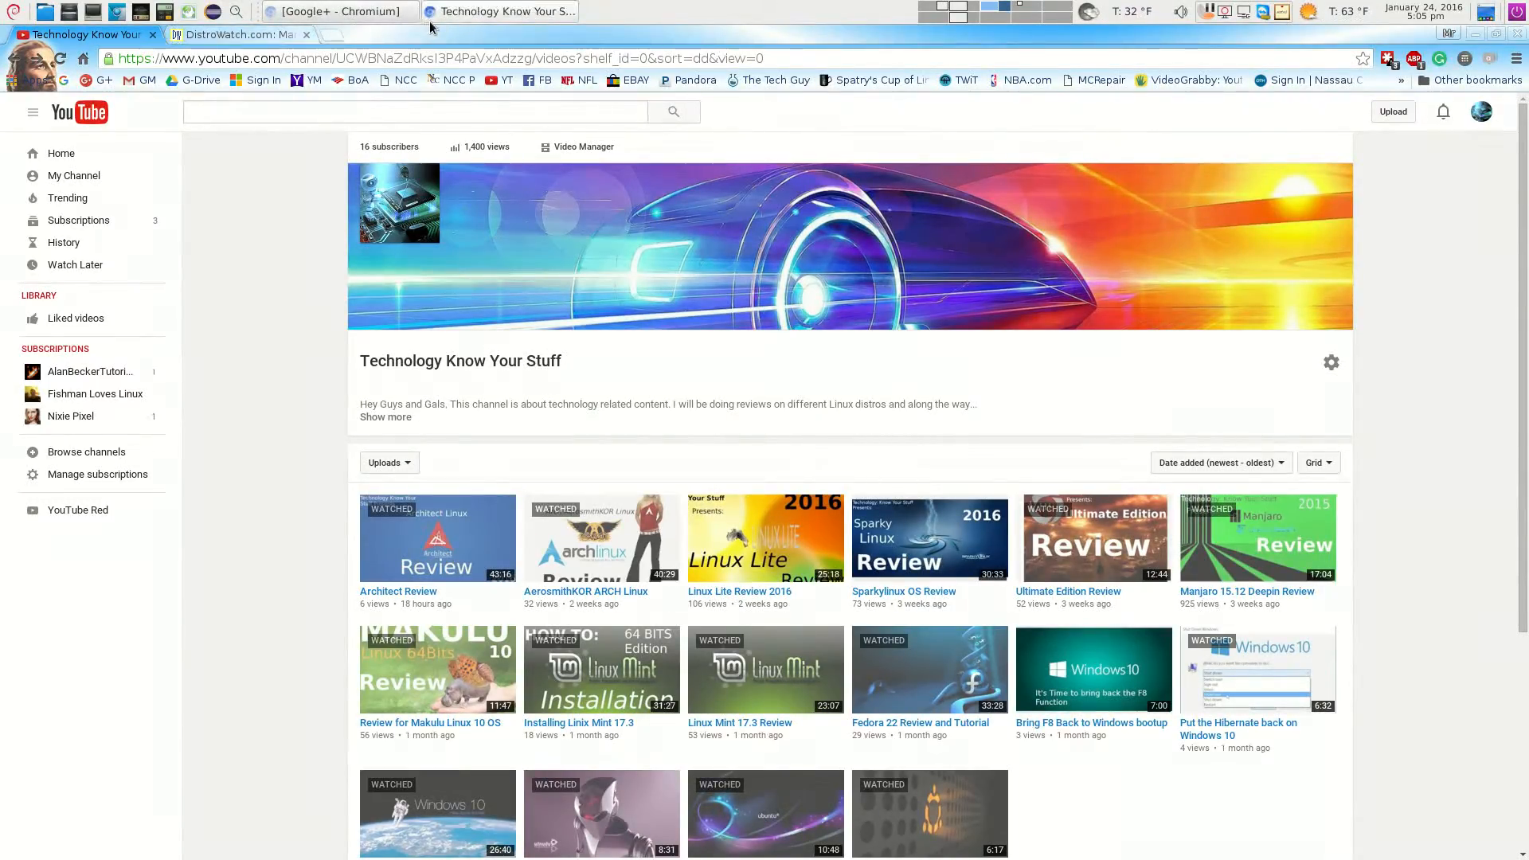
{"action": "left_click", "coordinate": [266, 38]}
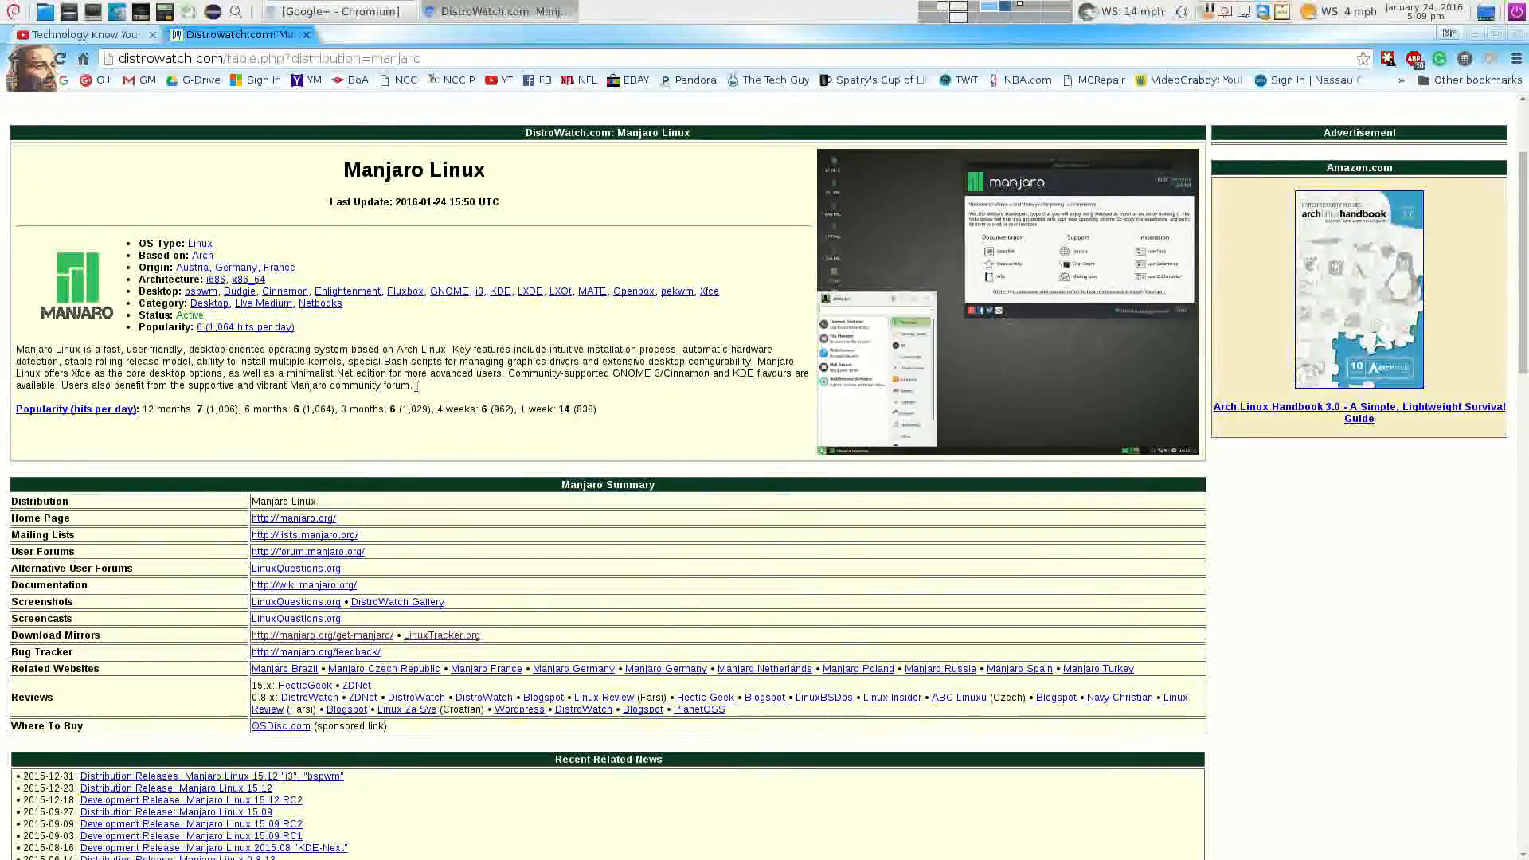
{"action": "left_click_drag", "start_coordinate": [415, 386], "coordinate": [289, 391]}
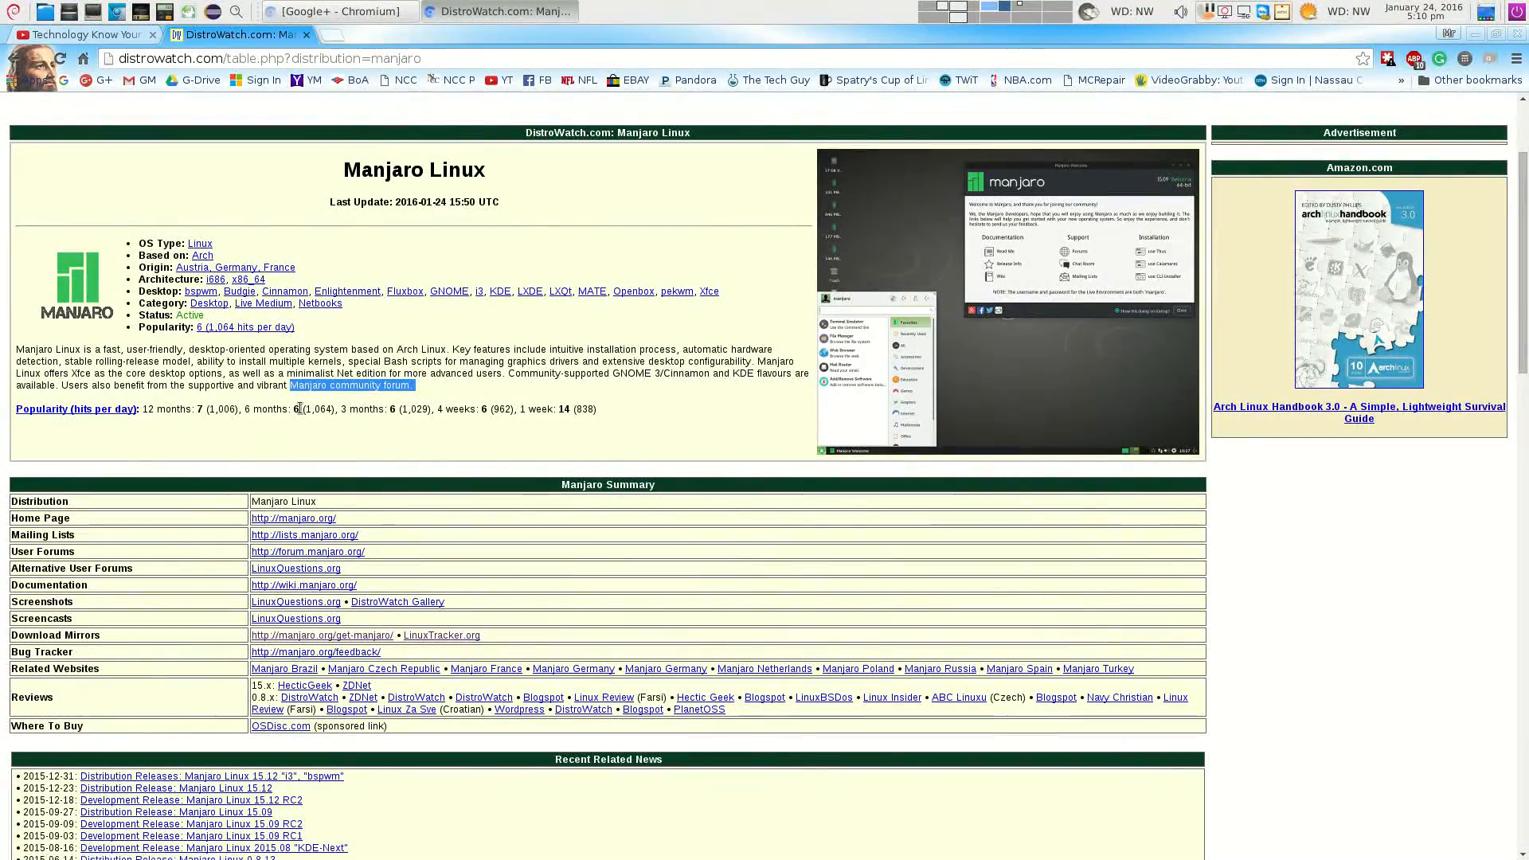
{"action": "left_click", "coordinate": [751, 312]}
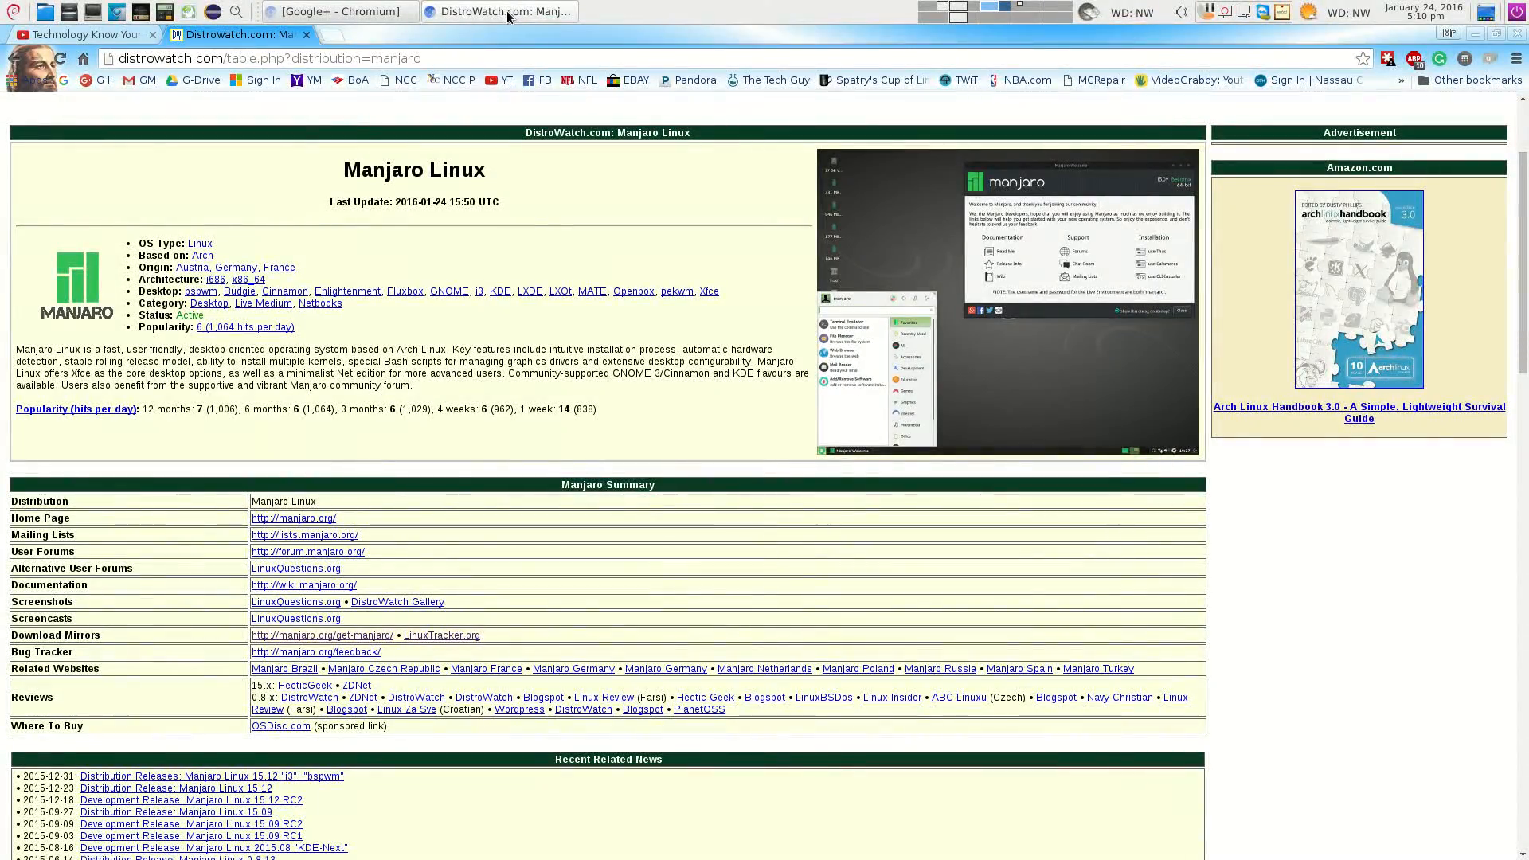
Minimize the browser, switch to Oracle VM VirtualBox and check the disk image files in the Virtual Media Manager
{"action": "left_click", "coordinate": [1474, 35]}
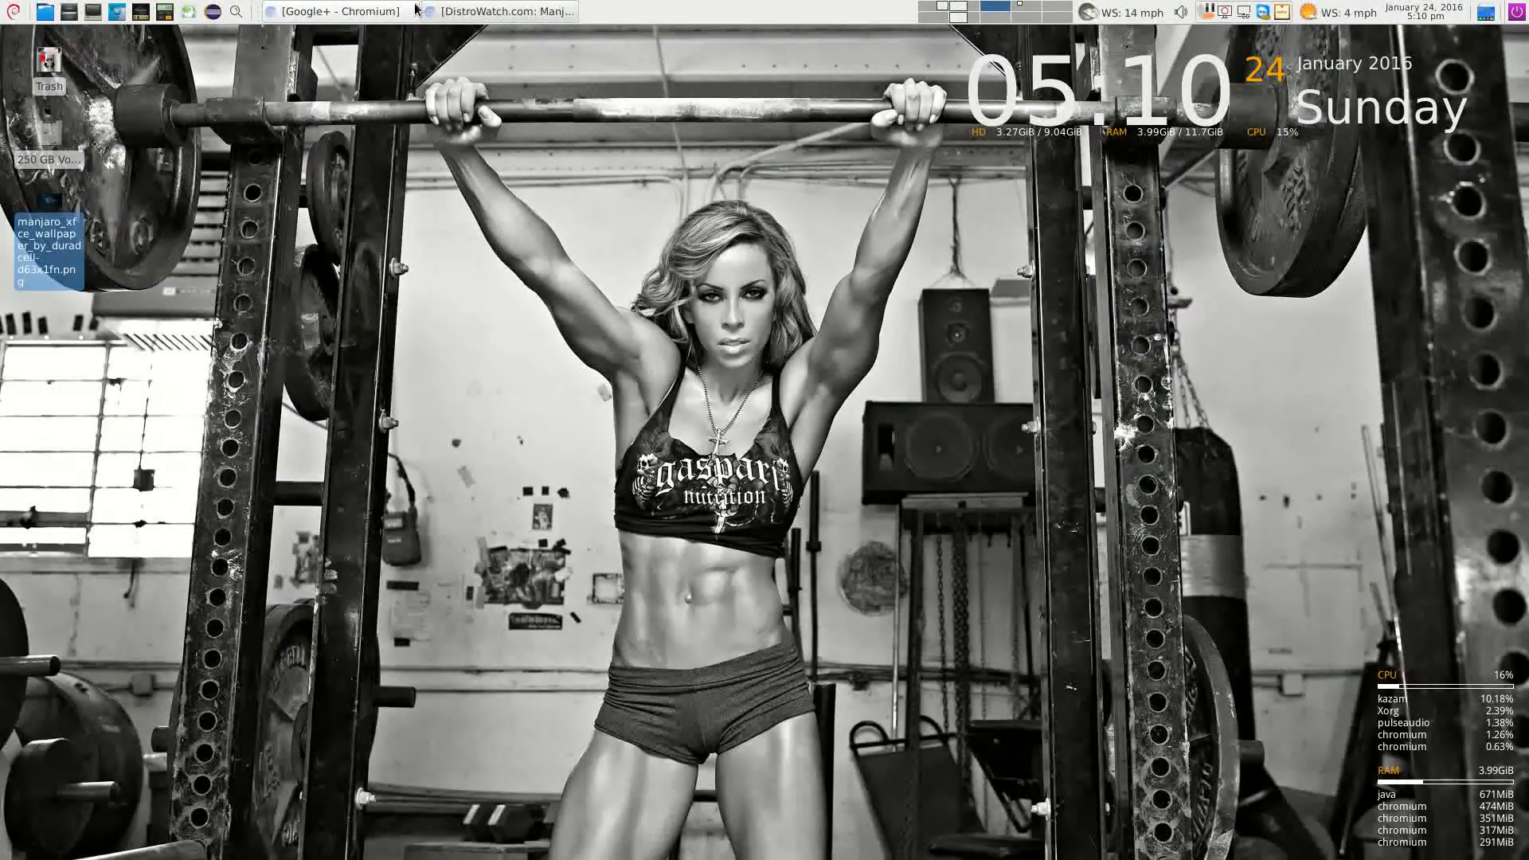
{"action": "left_click", "coordinate": [14, 11]}
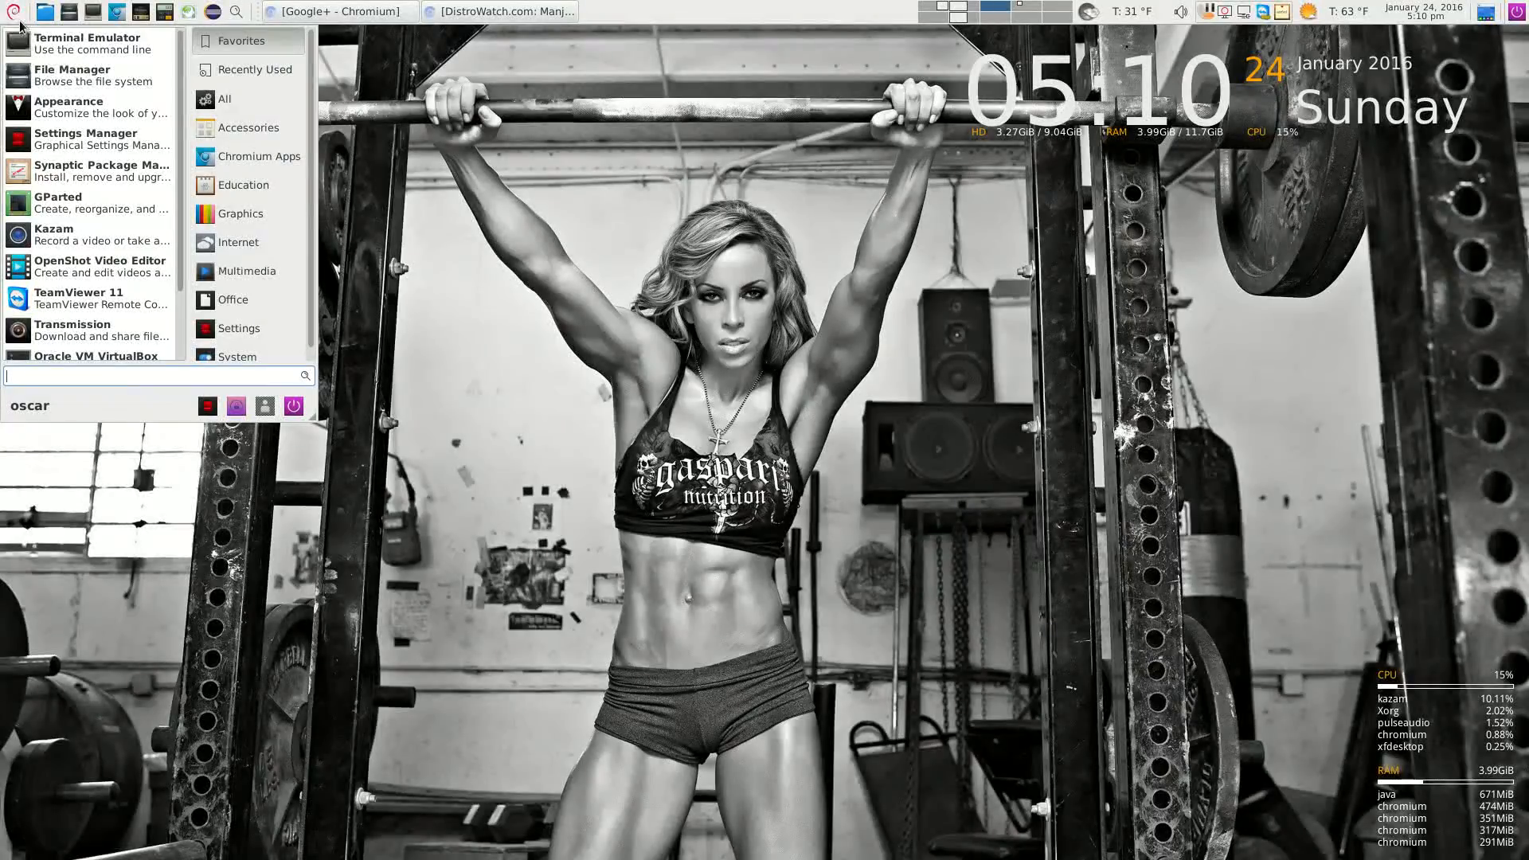
{"action": "scroll", "coordinate": [132, 290], "scroll_direction": "down", "scroll_amount": 3}
{"action": "left_click", "coordinate": [116, 275]}
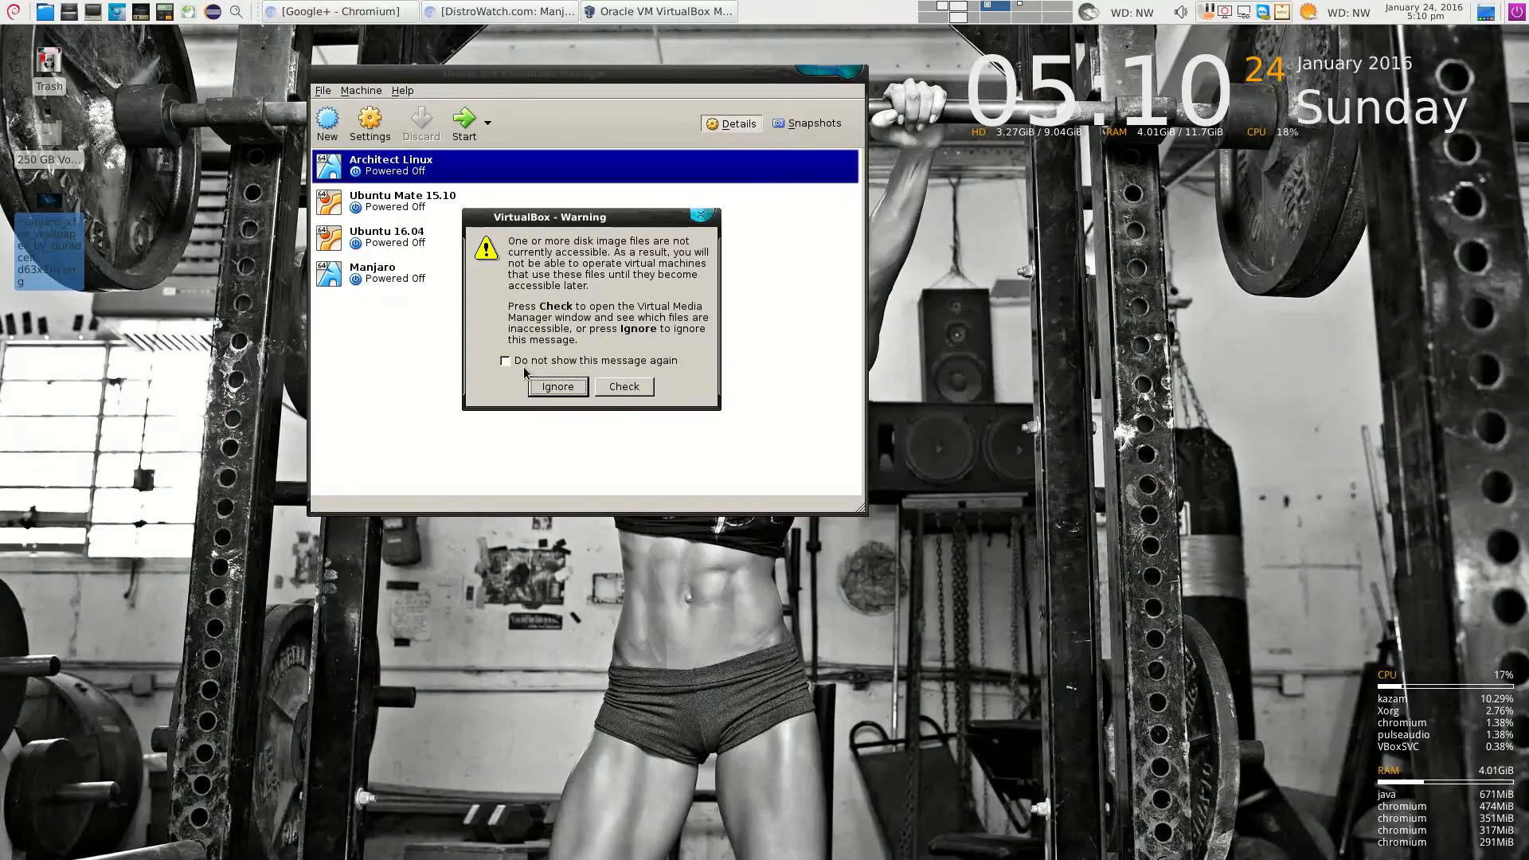
{"action": "left_click", "coordinate": [634, 386]}
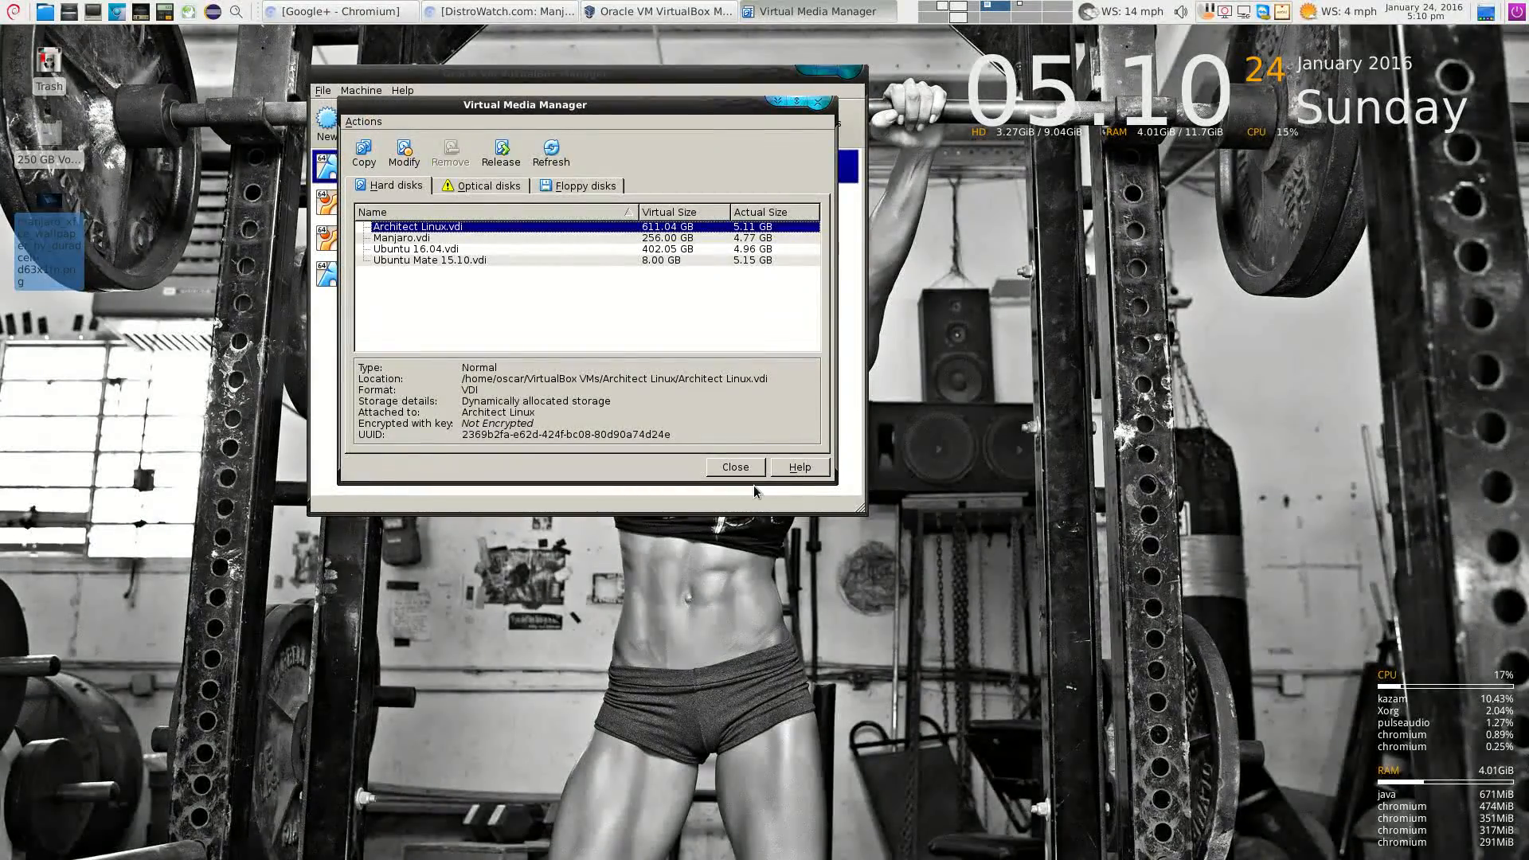
{"action": "left_click", "coordinate": [734, 467]}
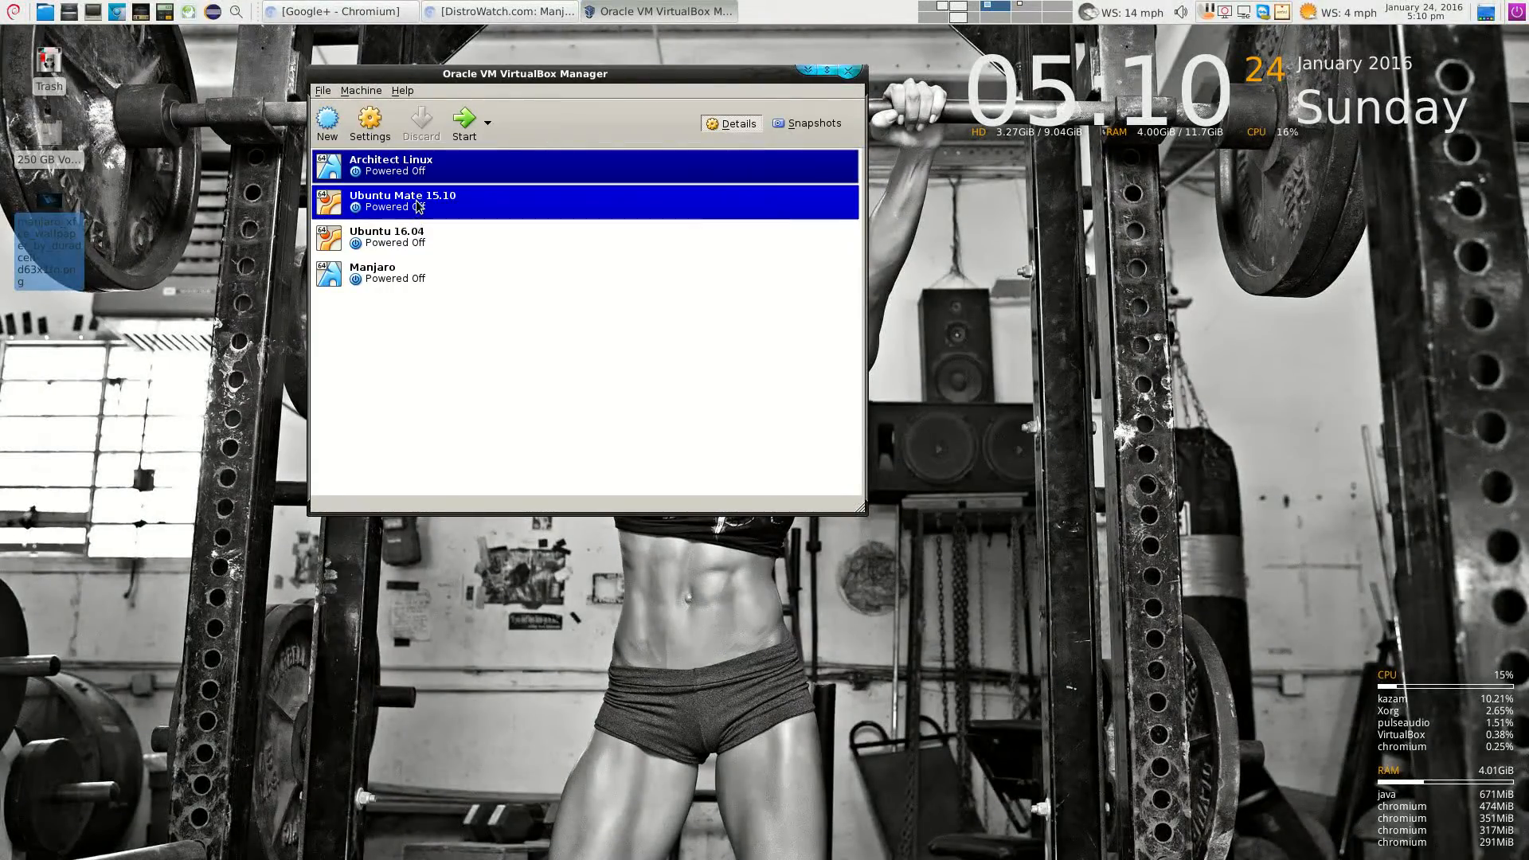
Start the Manjaro virtual machine and boot the regular 3.18.18-1-MANJARO x64 kernel from the advanced boot options
{"action": "left_click", "coordinate": [414, 274]}
{"action": "left_click", "coordinate": [463, 115]}
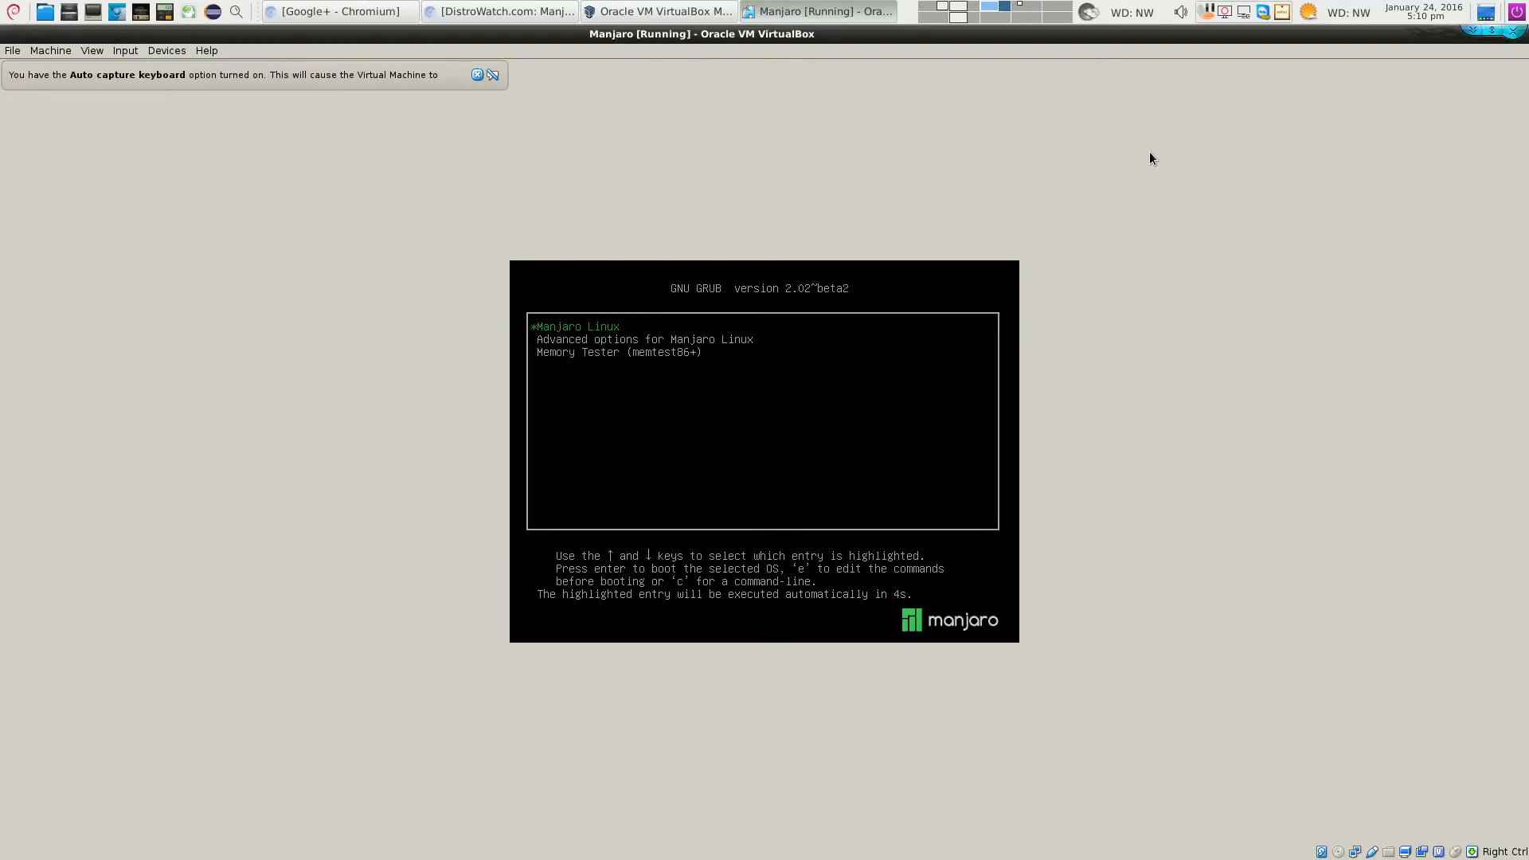
{"action": "key", "text": "Down"}
{"action": "key", "text": "Down"}
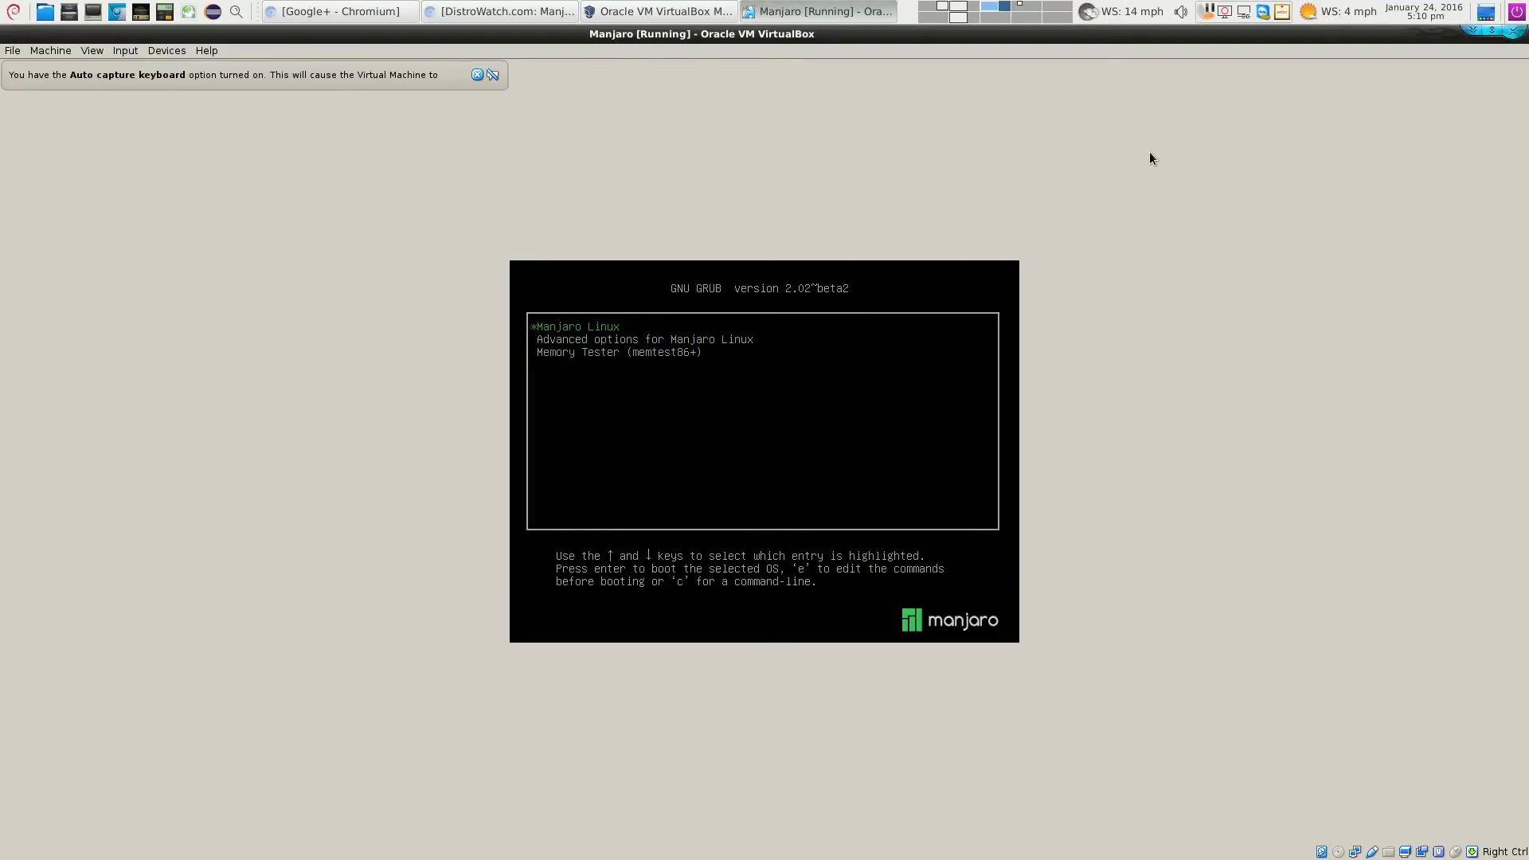
{"action": "key", "text": "Return"}
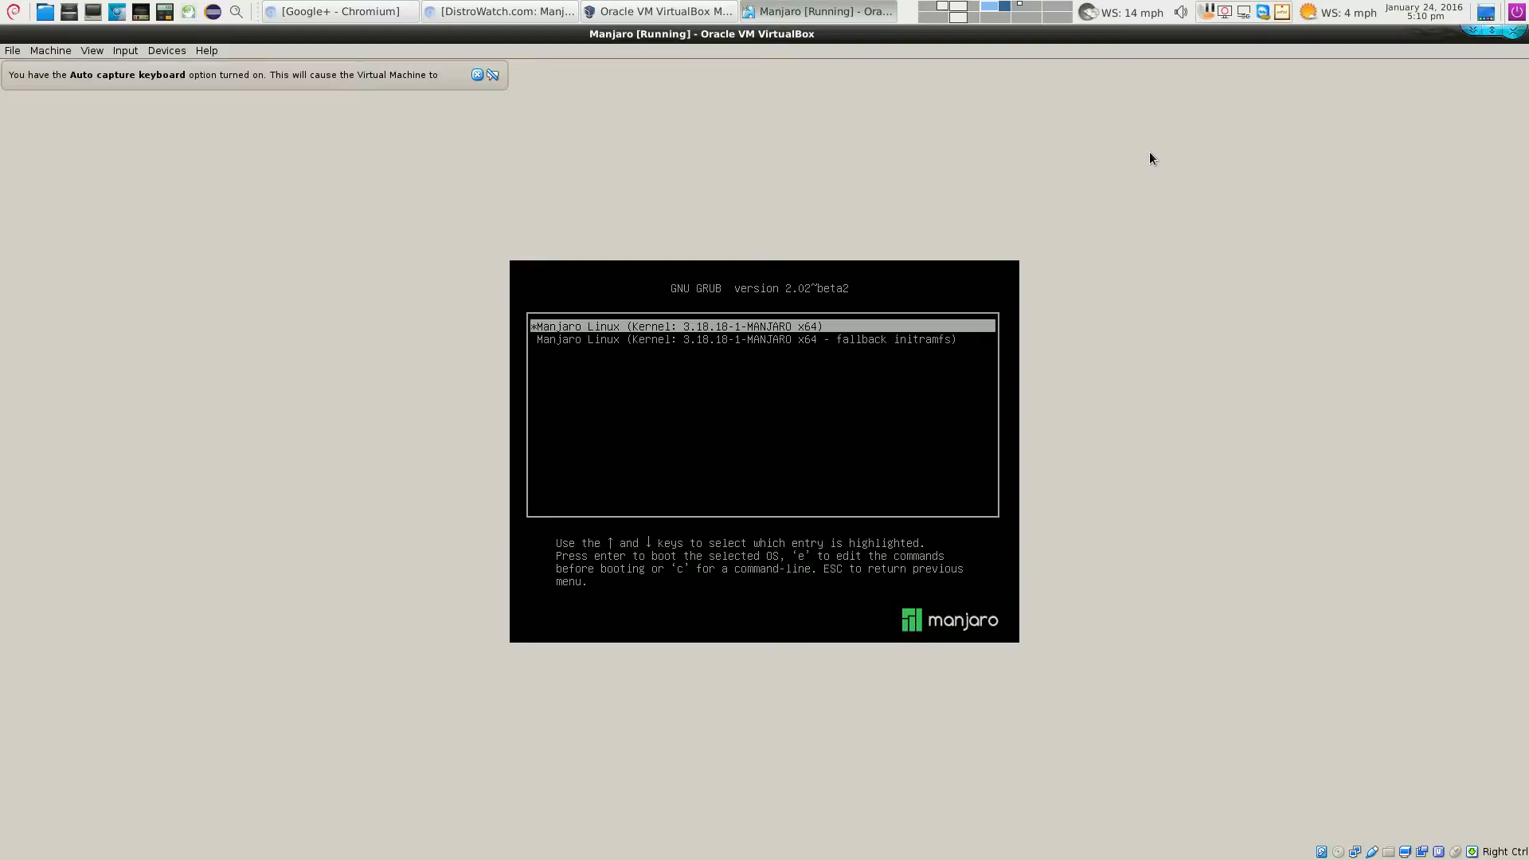
{"action": "key", "text": "Down"}
{"action": "key", "text": "Up"}
{"action": "key", "text": "Return"}
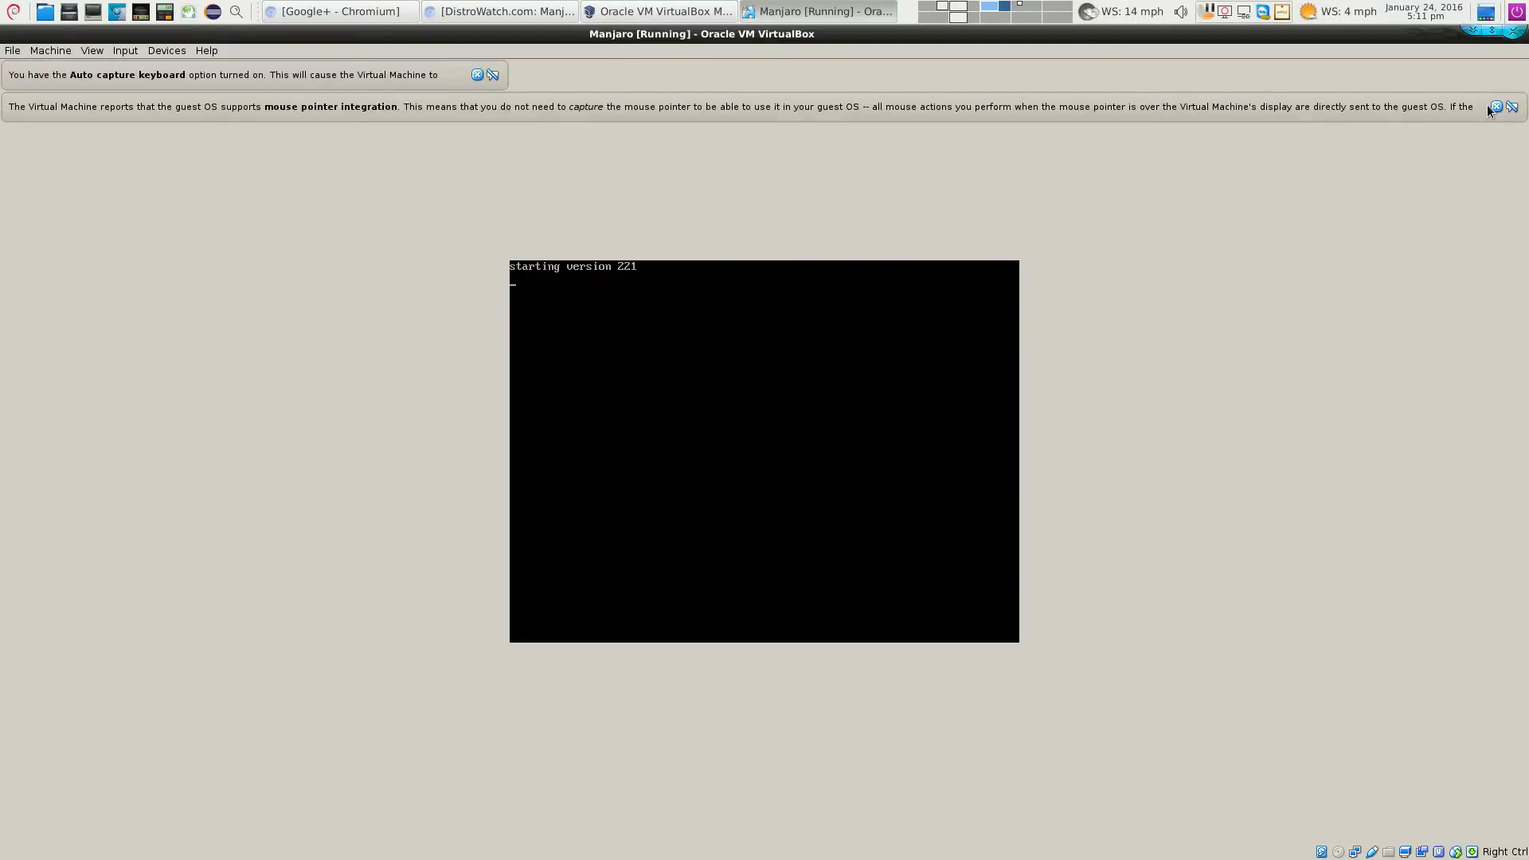
Dismiss the virtual machine notices about keyboard auto capture and mouse pointer integration
{"action": "left_click", "coordinate": [1507, 107]}
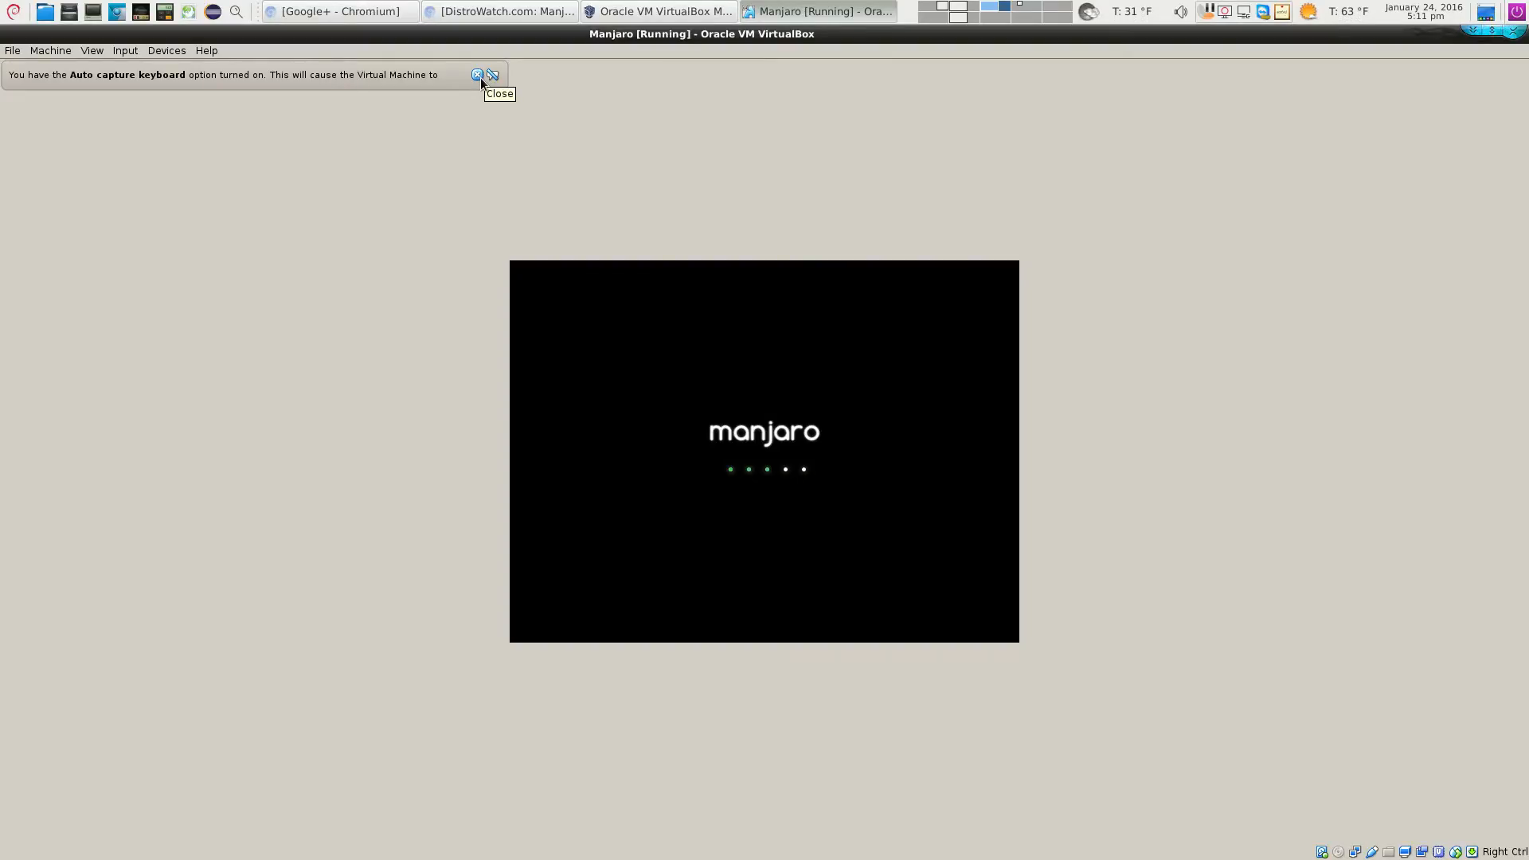
{"action": "left_click", "coordinate": [480, 77]}
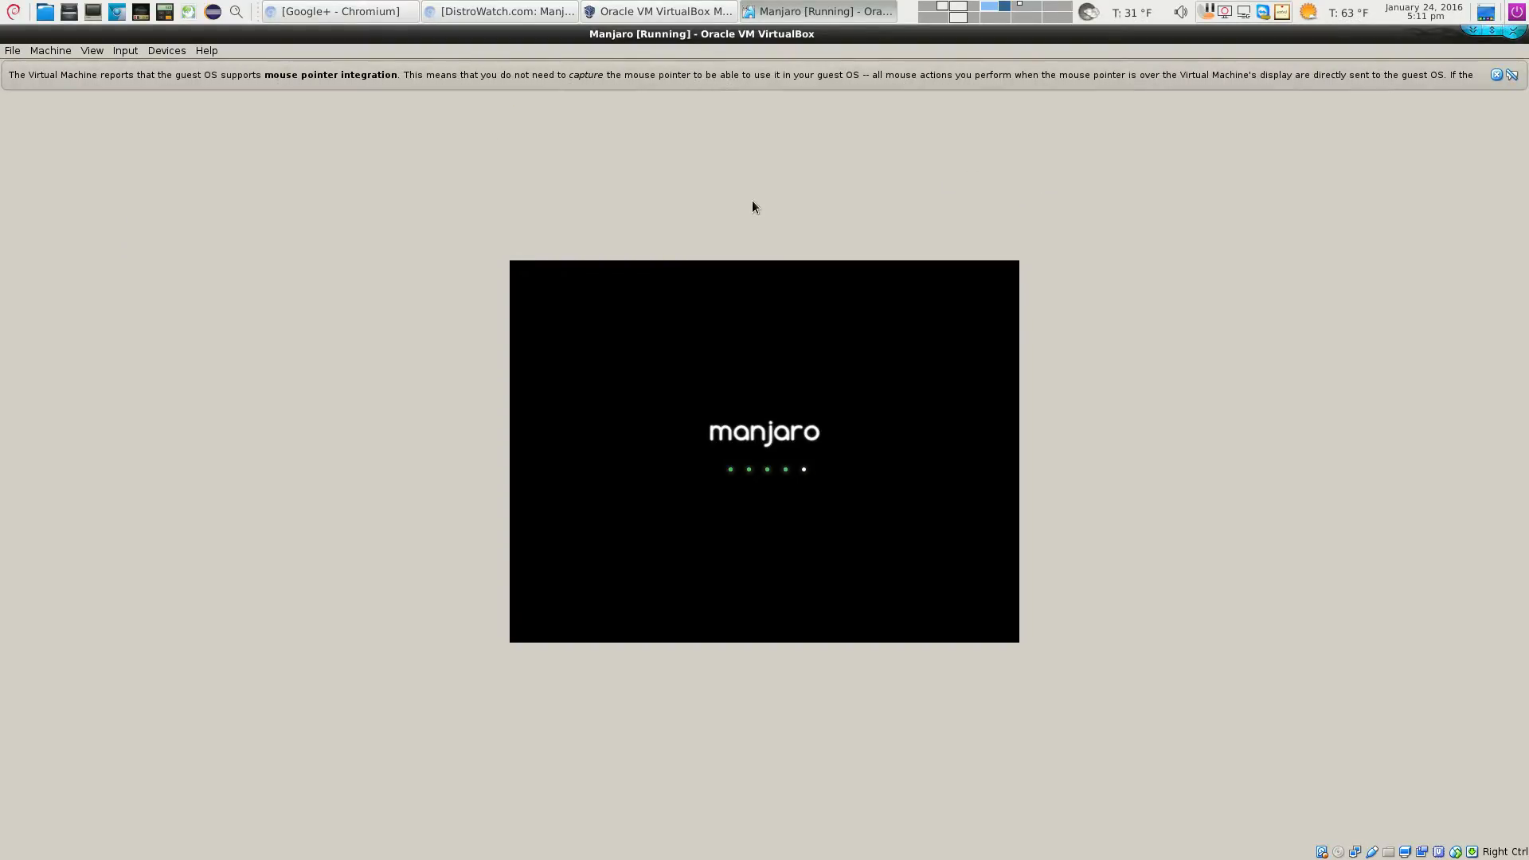
{"action": "left_click", "coordinate": [1495, 75]}
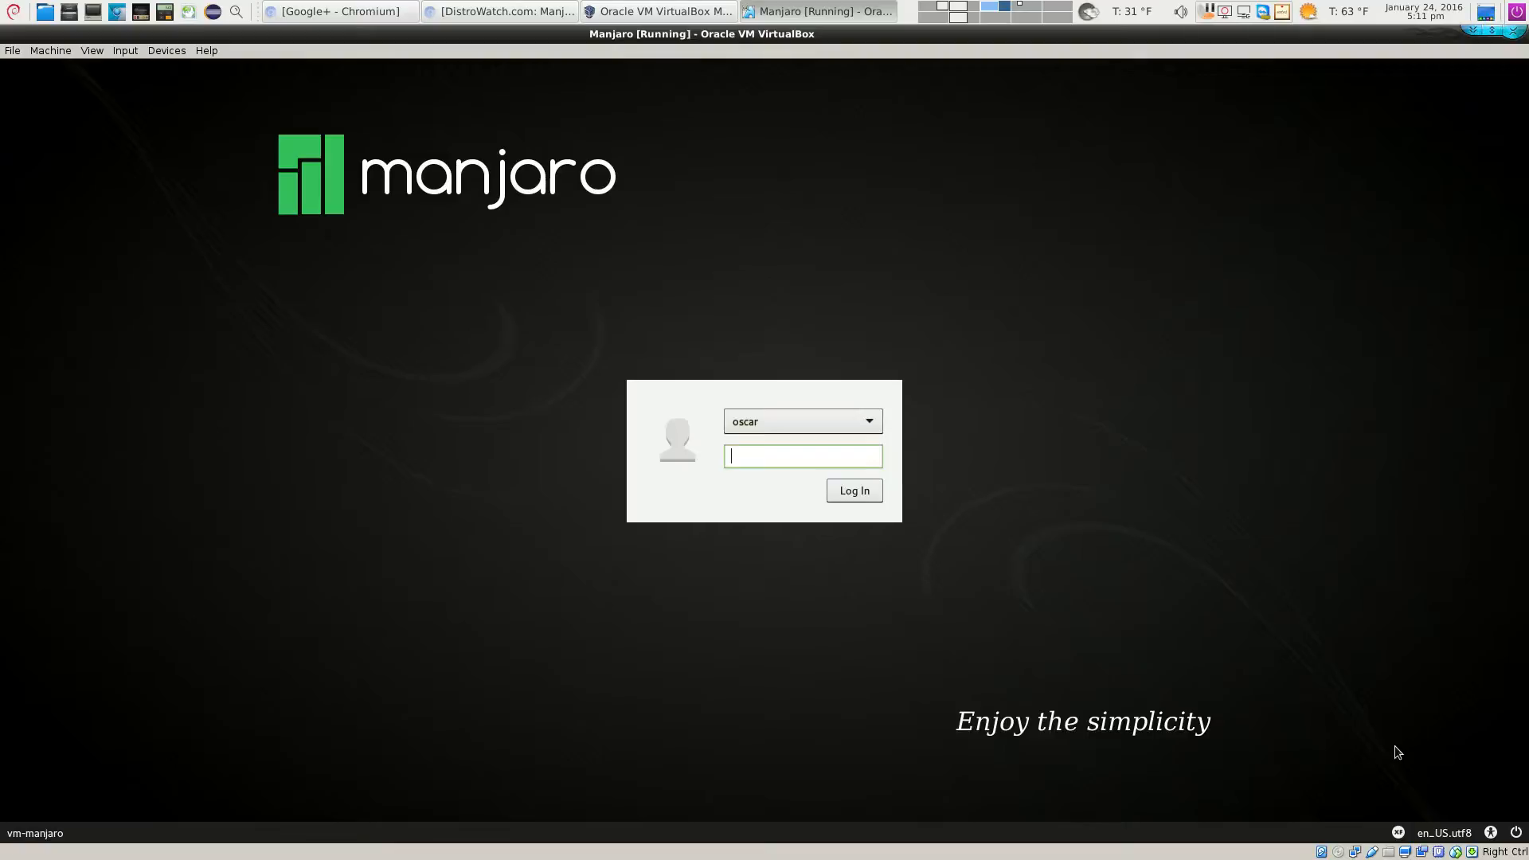
Examine the session, language, accessibility and power options on the Manjaro login screen
{"action": "left_click", "coordinate": [1398, 833]}
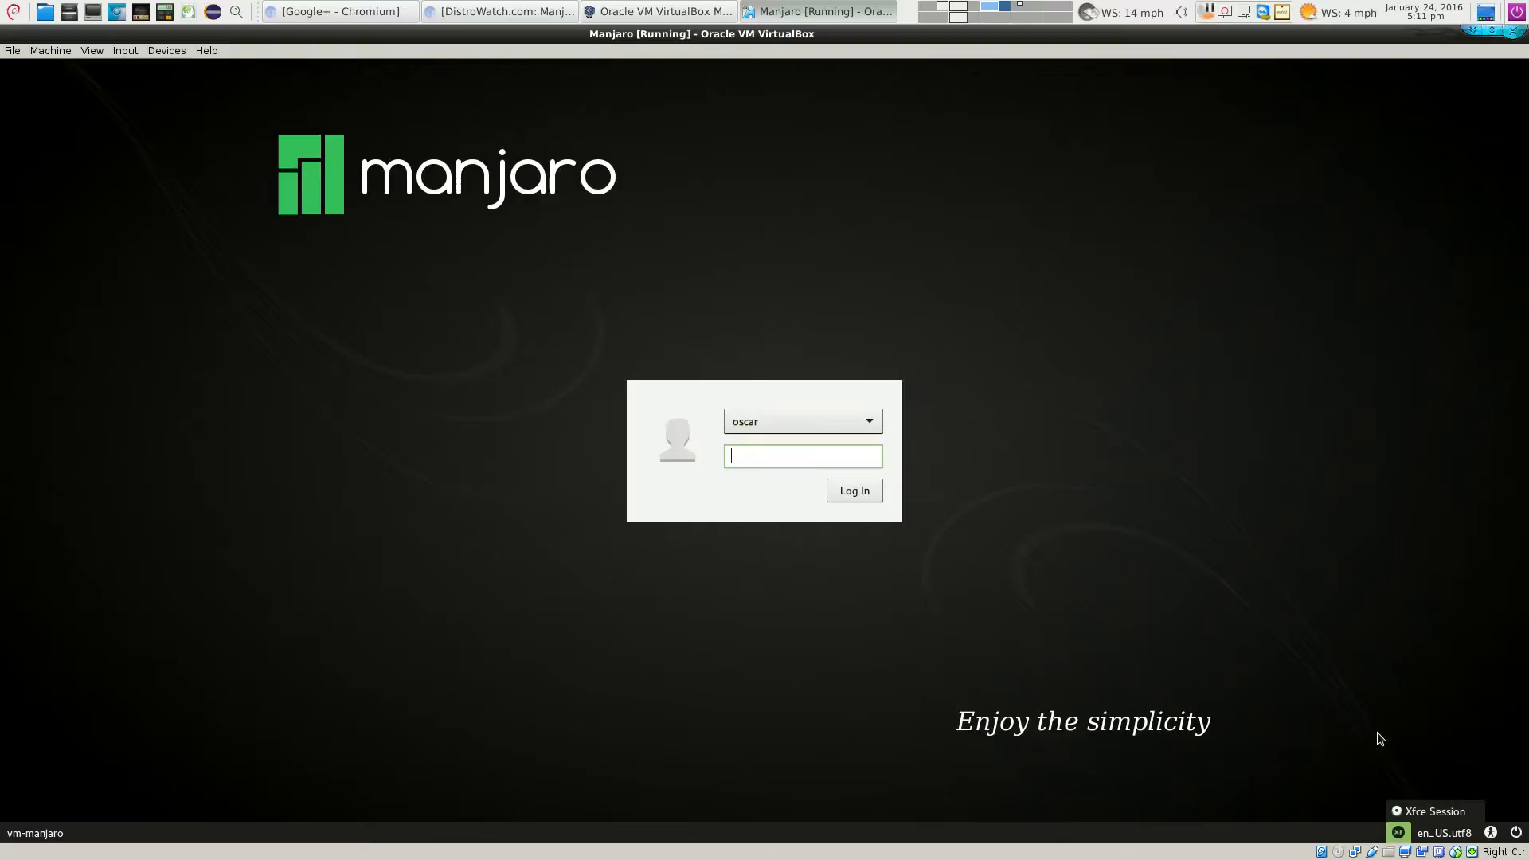
{"action": "mouse_move", "coordinate": [1418, 838]}
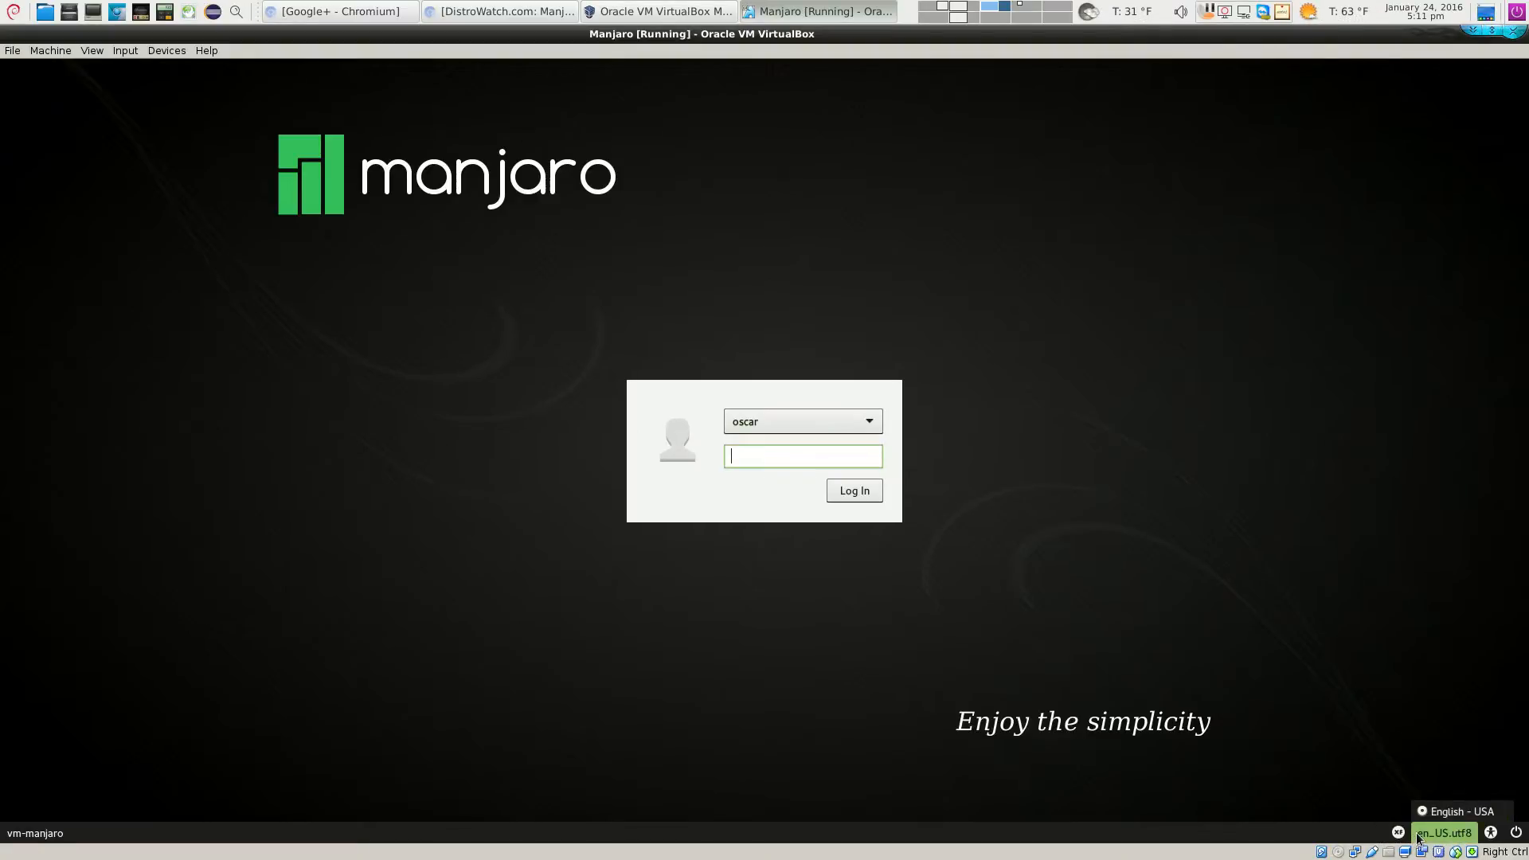
{"action": "mouse_move", "coordinate": [1488, 833]}
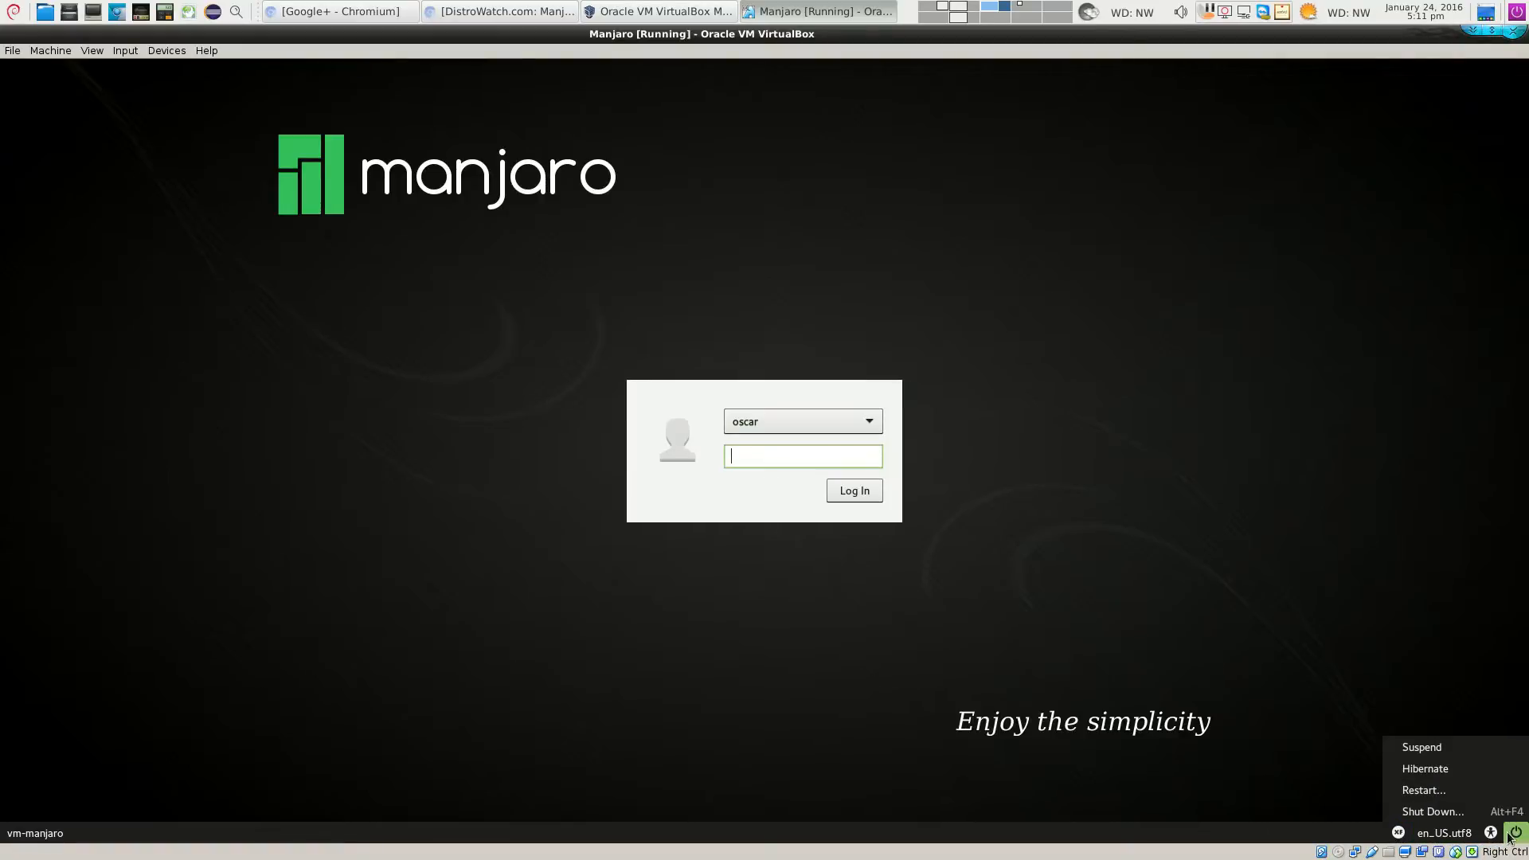
Log in to the Manjaro desktop with the account password and dismiss the new-mail notification
{"action": "left_click", "coordinate": [819, 461]}
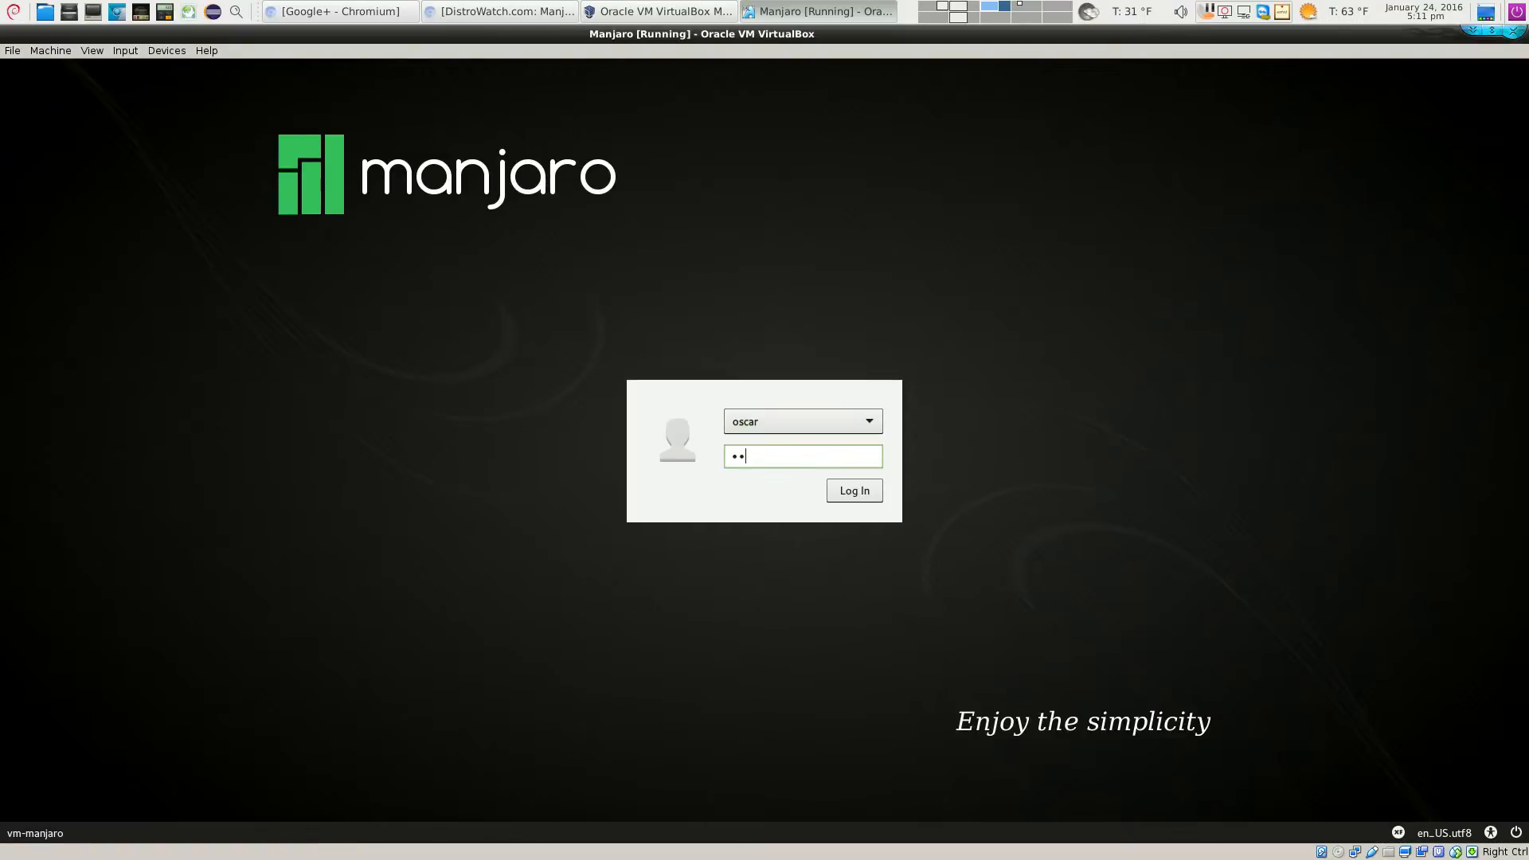
{"action": "key", "text": "Return"}
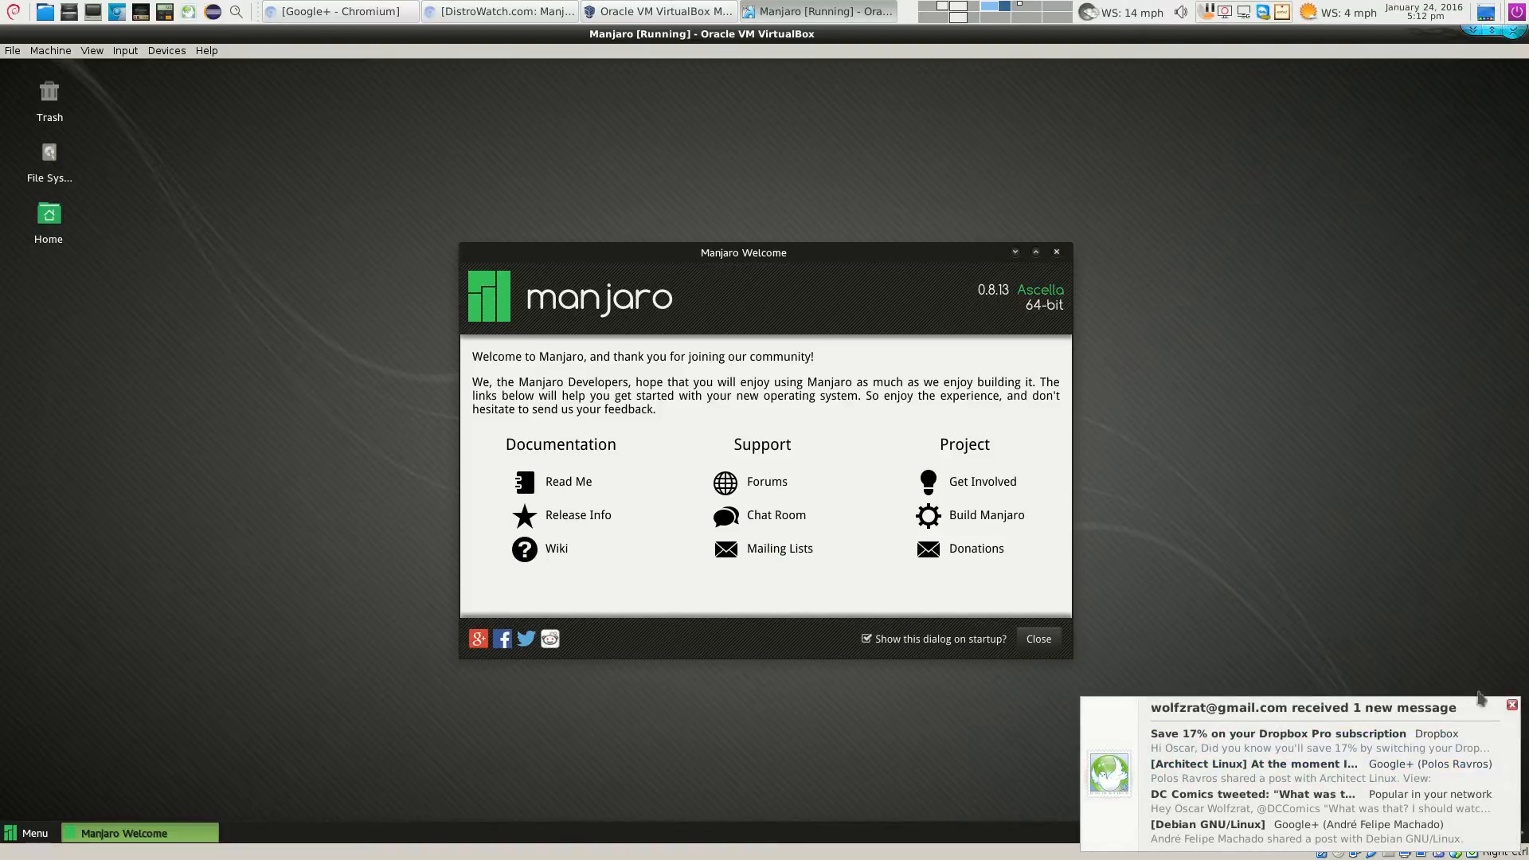
{"action": "left_click", "coordinate": [1511, 705]}
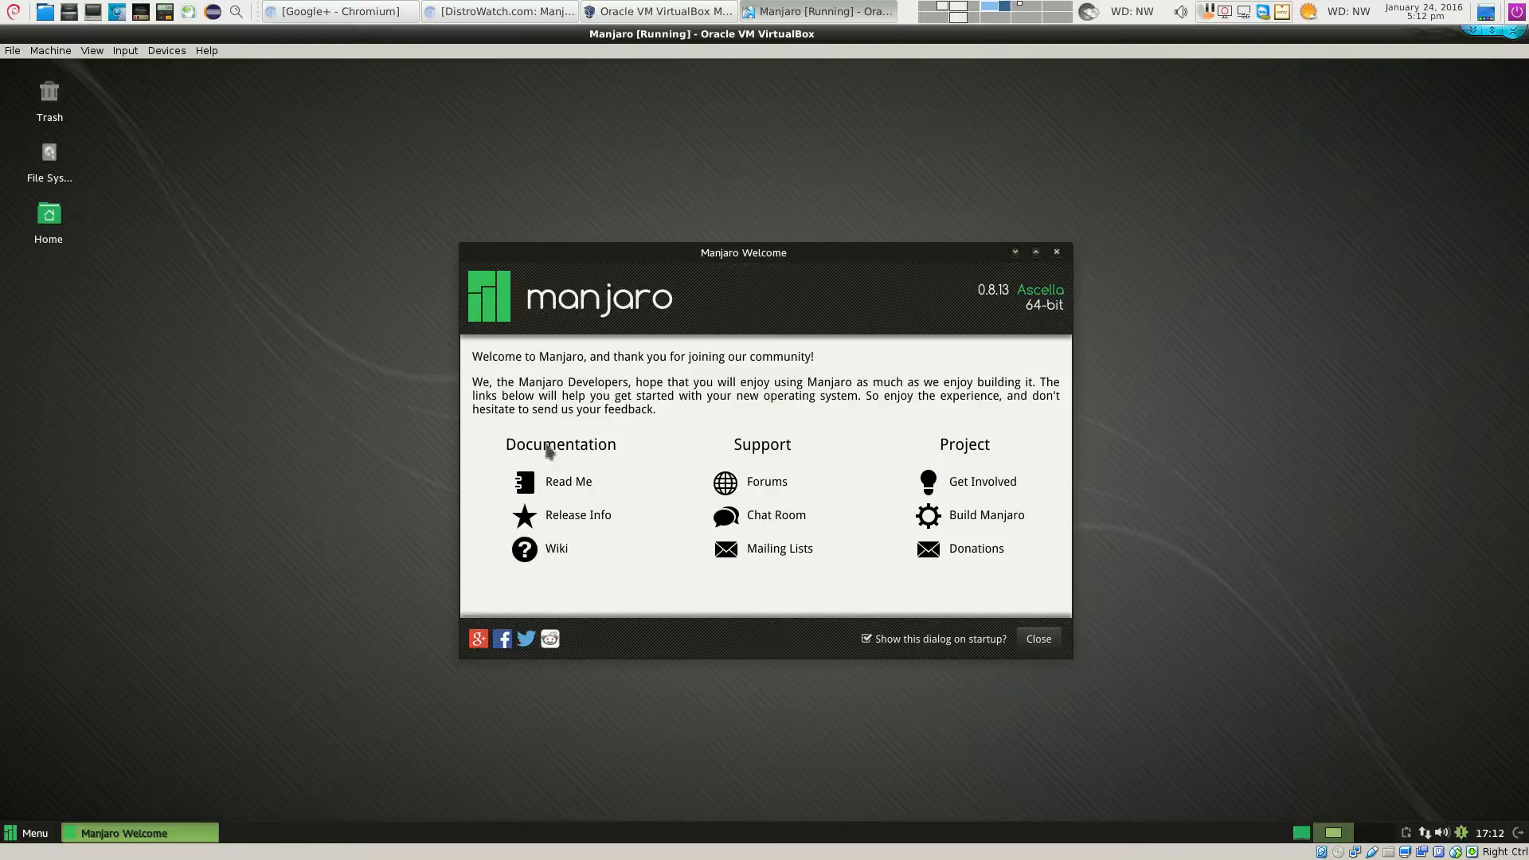
Turn off showing the Manjaro Welcome dialog on startup and search the application menu for "welcome"
{"action": "left_click", "coordinate": [865, 639]}
{"action": "left_click", "coordinate": [28, 833]}
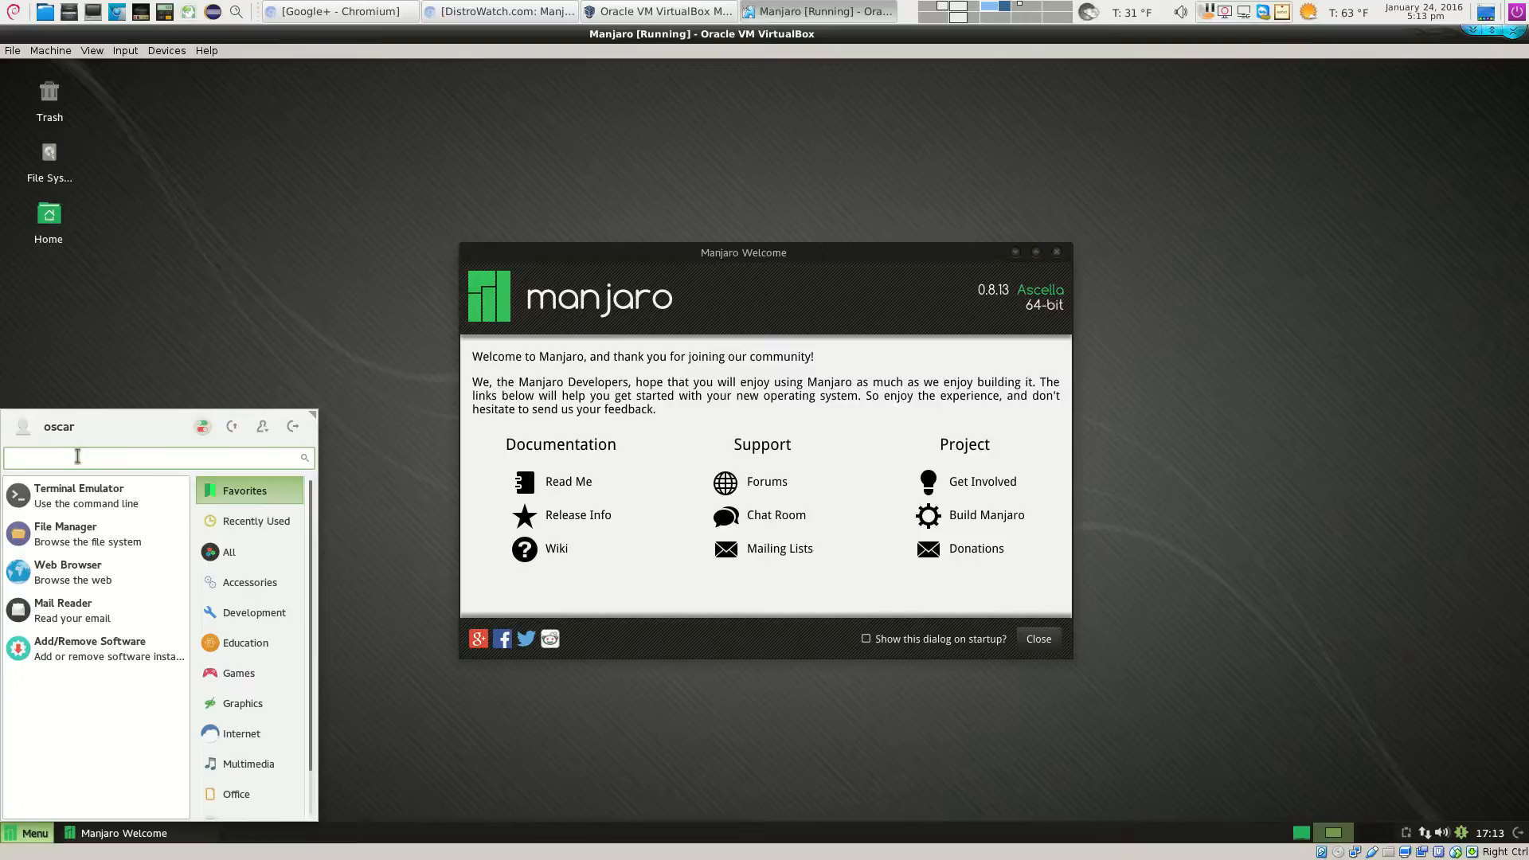
{"action": "type", "text": "welcome"}
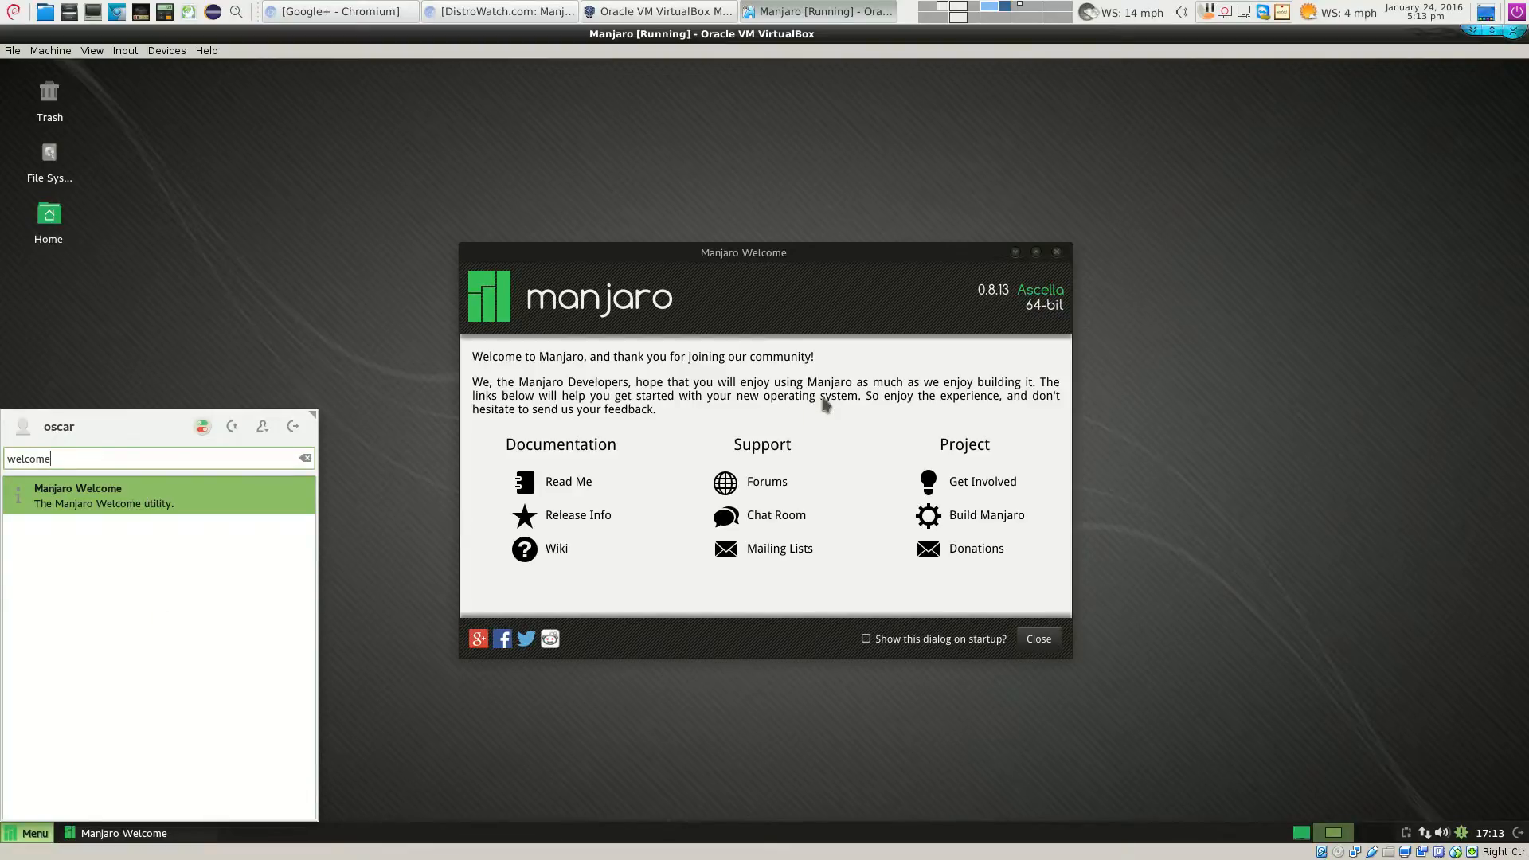
{"action": "left_click", "coordinate": [272, 225]}
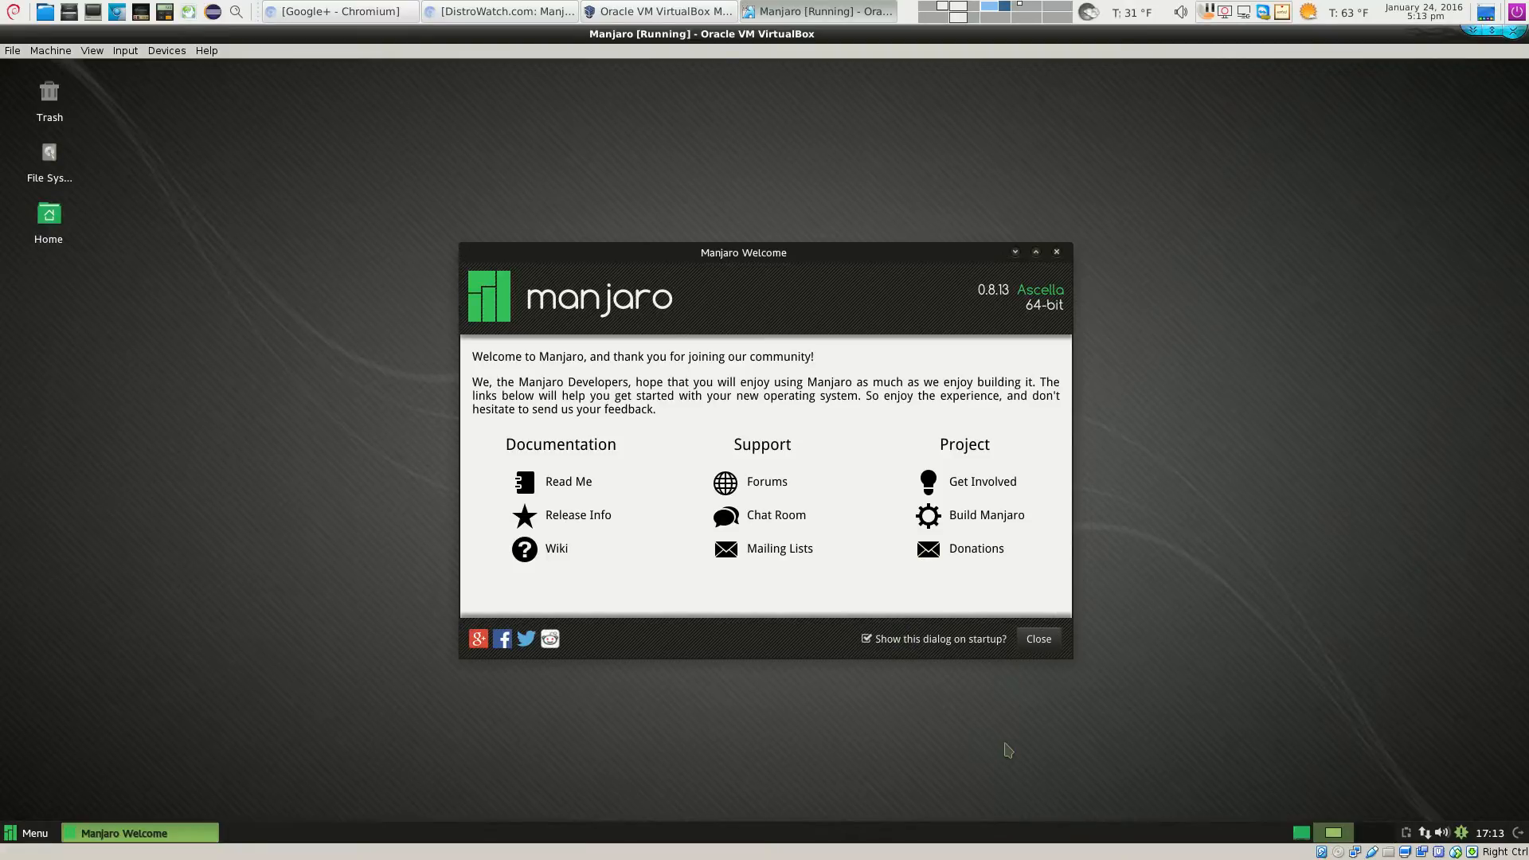
Close the Manjaro Welcome window and rearrange the desktop icons, with Trash in the lower-right corner and File System and Home moved up one slot
{"action": "left_click", "coordinate": [1039, 639]}
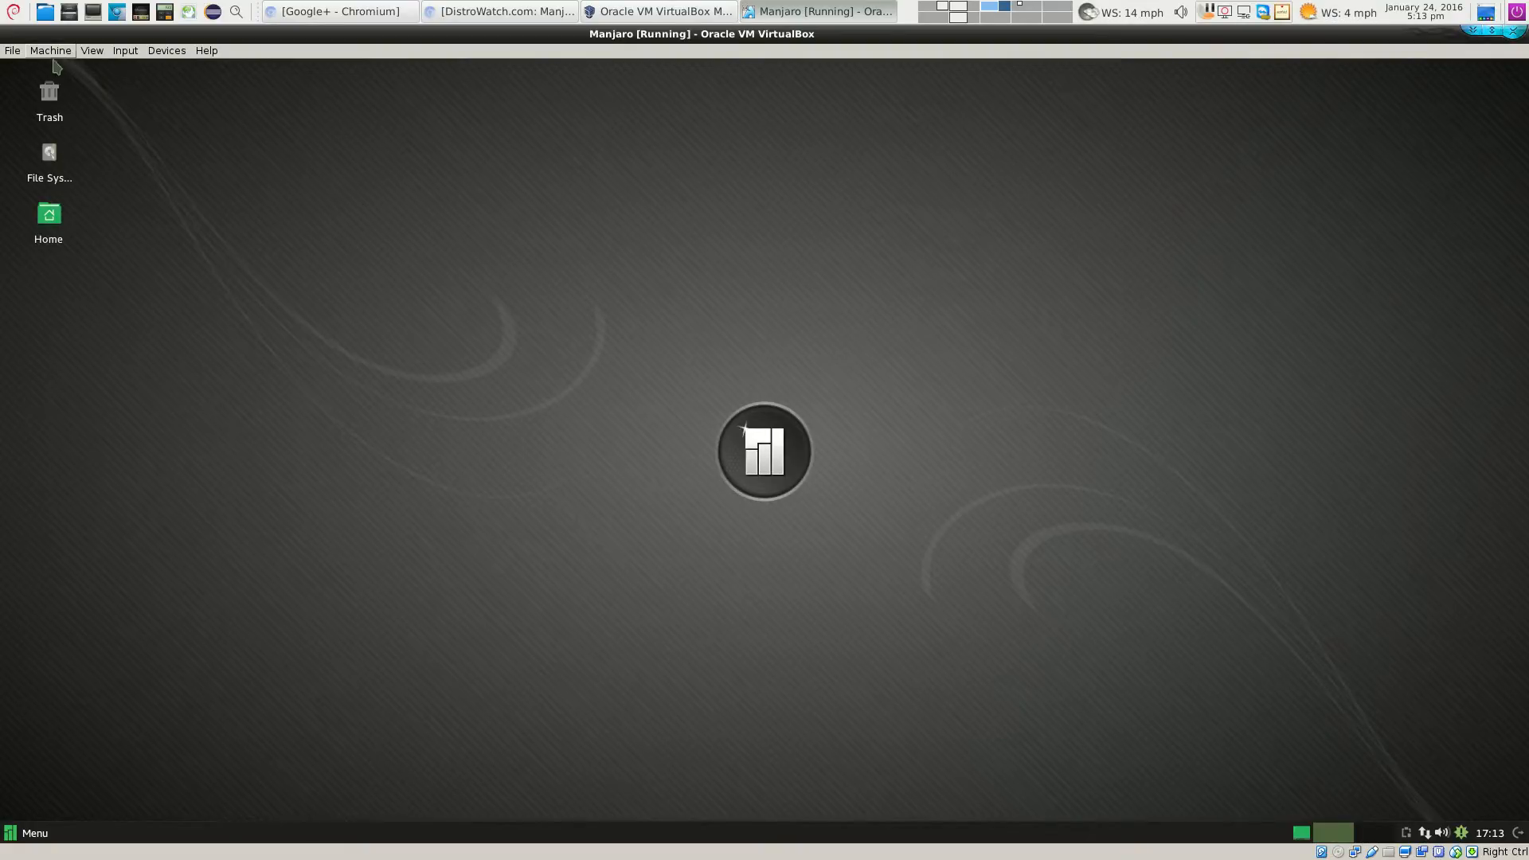
{"action": "left_click", "coordinate": [53, 232]}
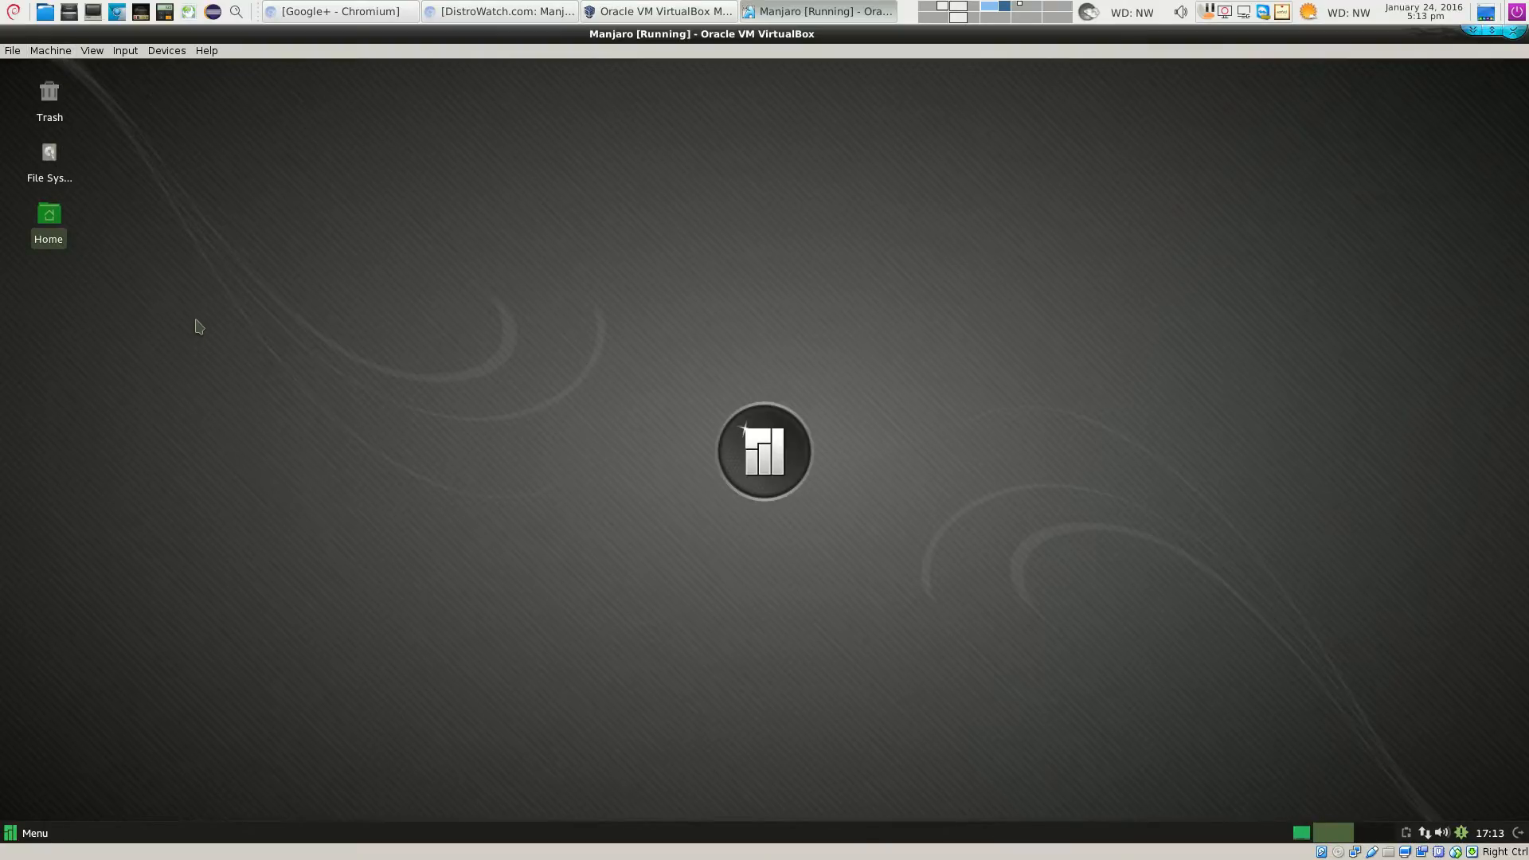
{"action": "left_click_drag", "start_coordinate": [46, 95], "coordinate": [1475, 766]}
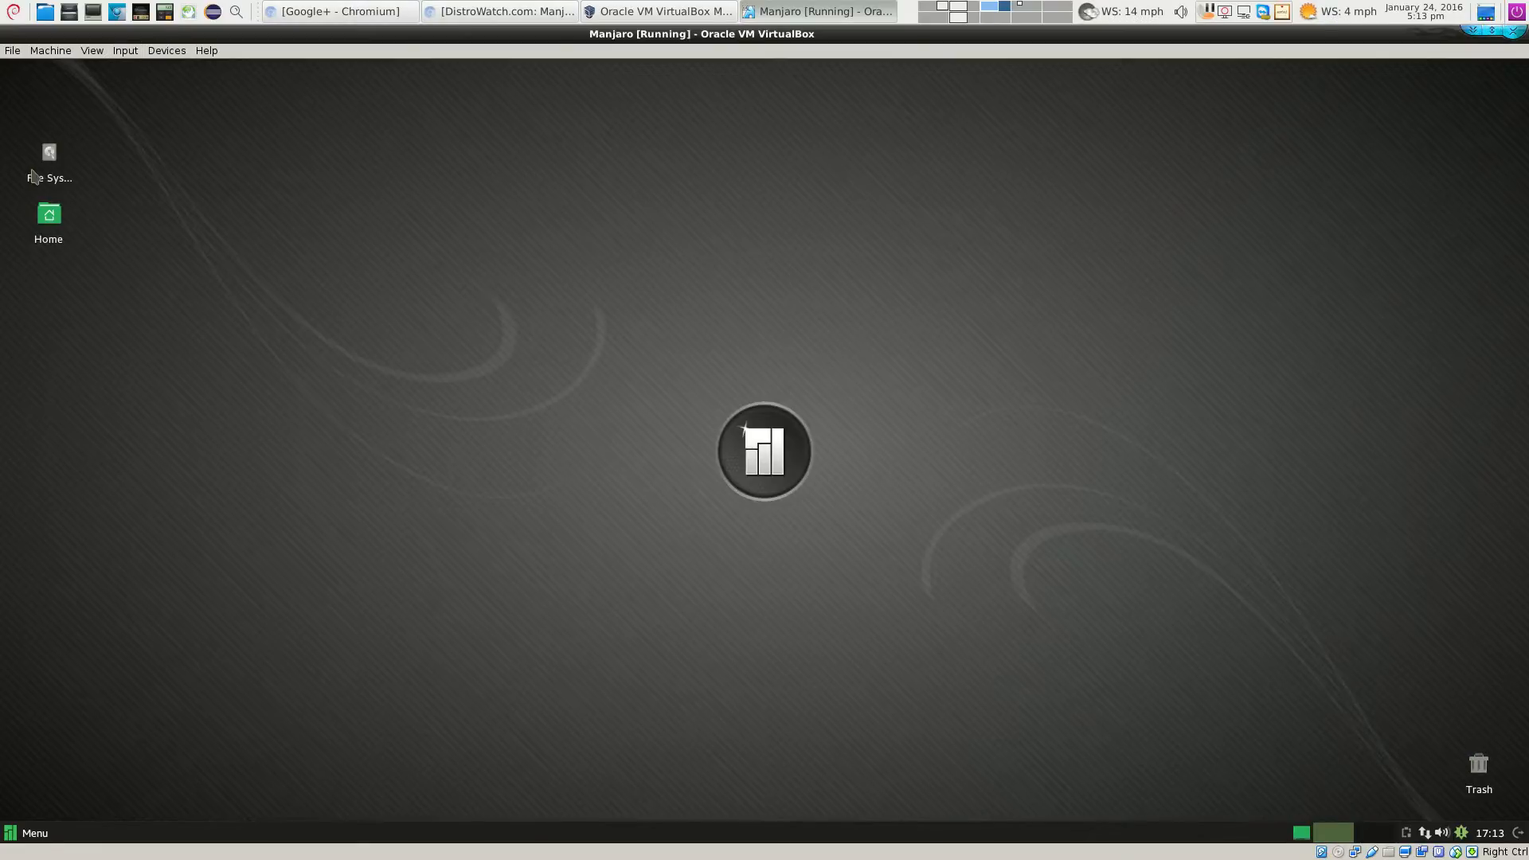
{"action": "left_click_drag", "start_coordinate": [46, 159], "coordinate": [48, 92]}
{"action": "left_click_drag", "start_coordinate": [47, 205], "coordinate": [48, 147]}
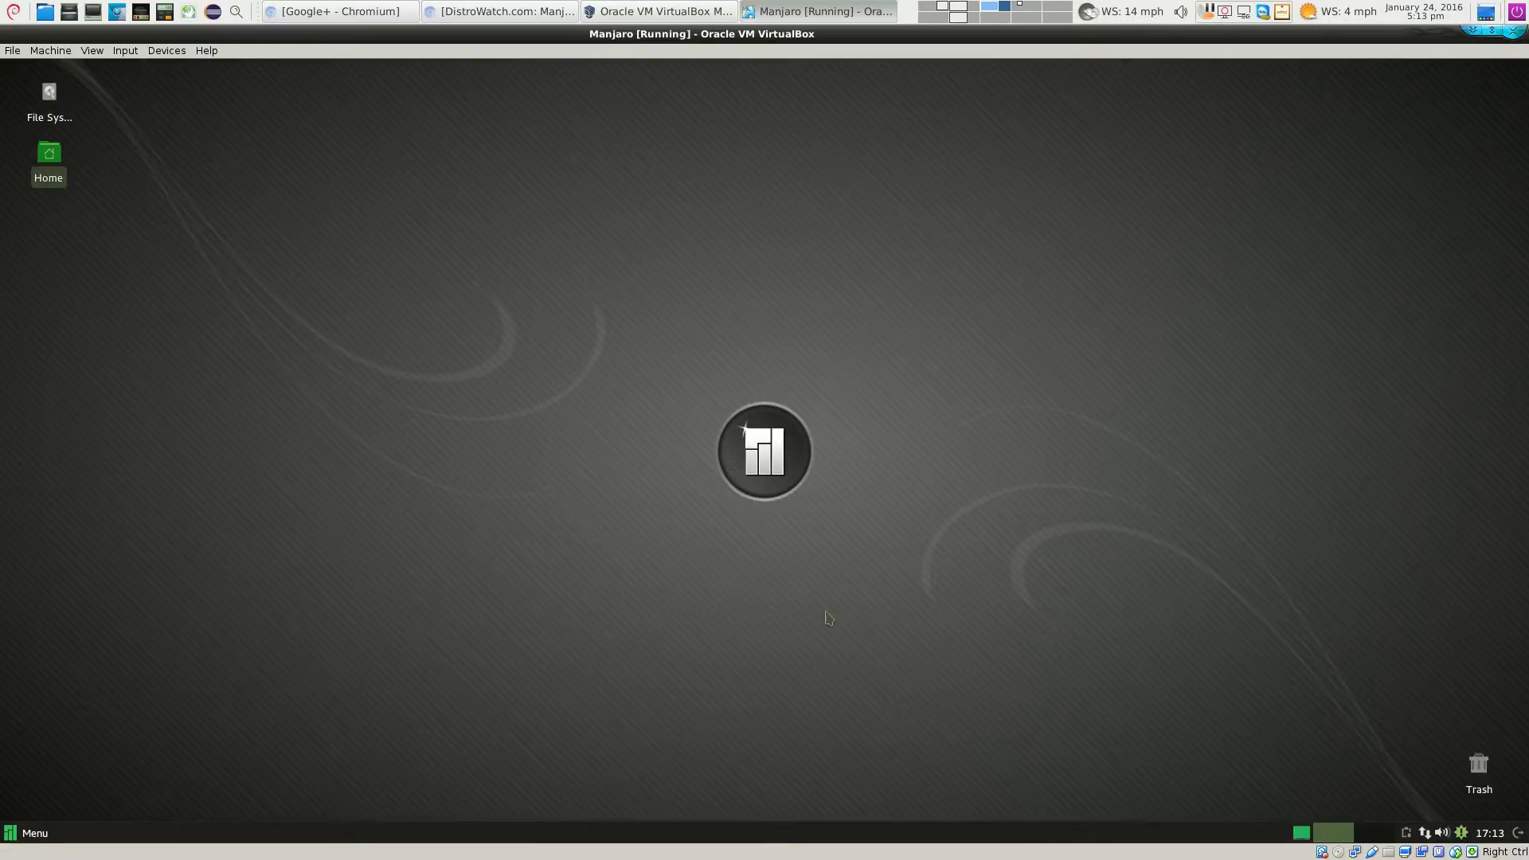
Try to apply the manjaro-system 20151213-2 update in Update Manager, cancelling at authentication and closing the manager
{"action": "left_click", "coordinate": [1460, 833]}
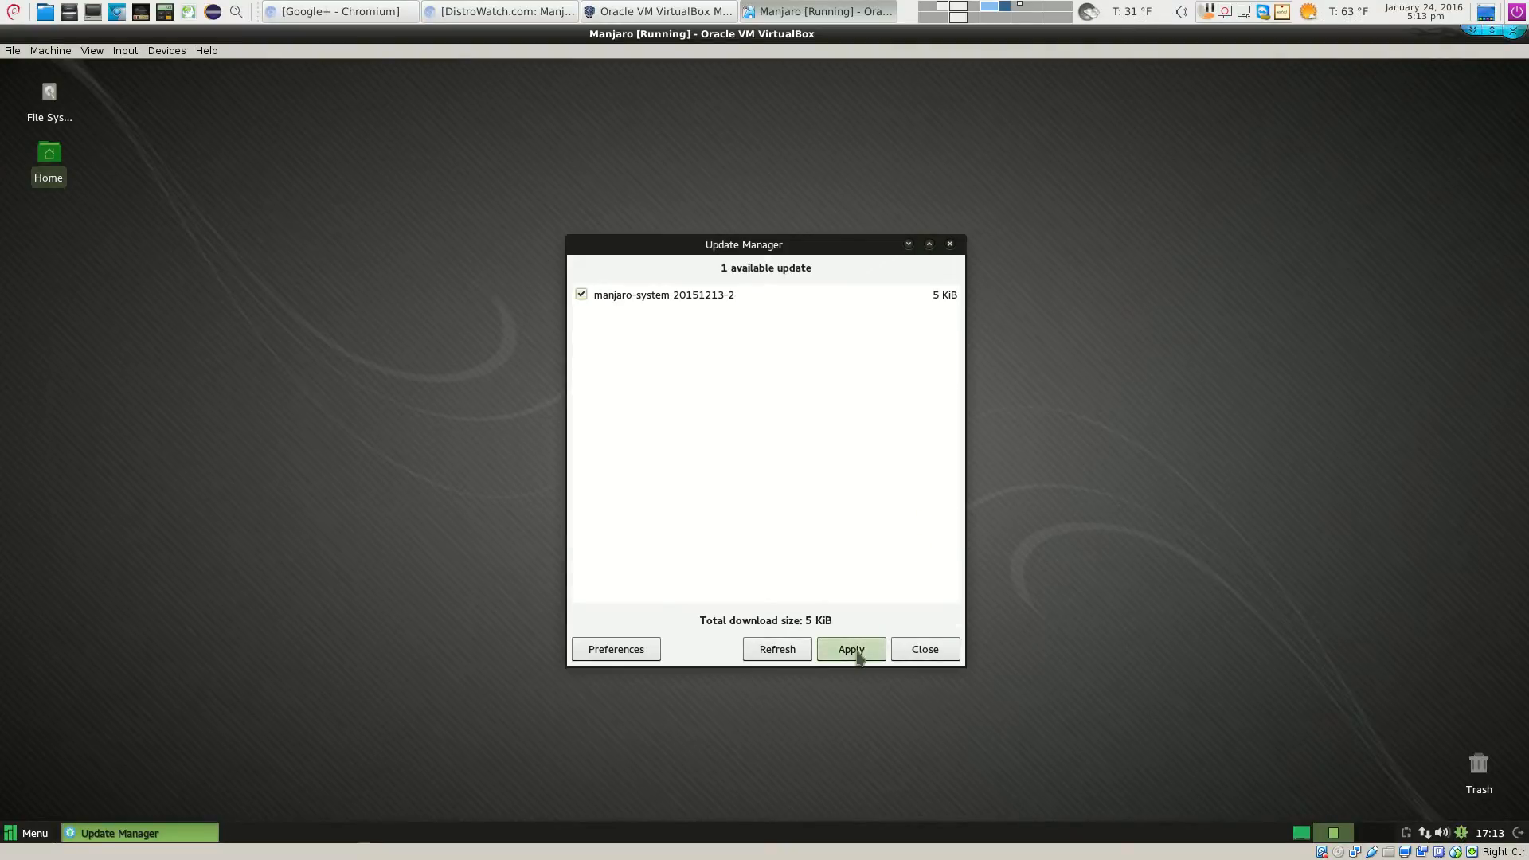
{"action": "left_click", "coordinate": [856, 652]}
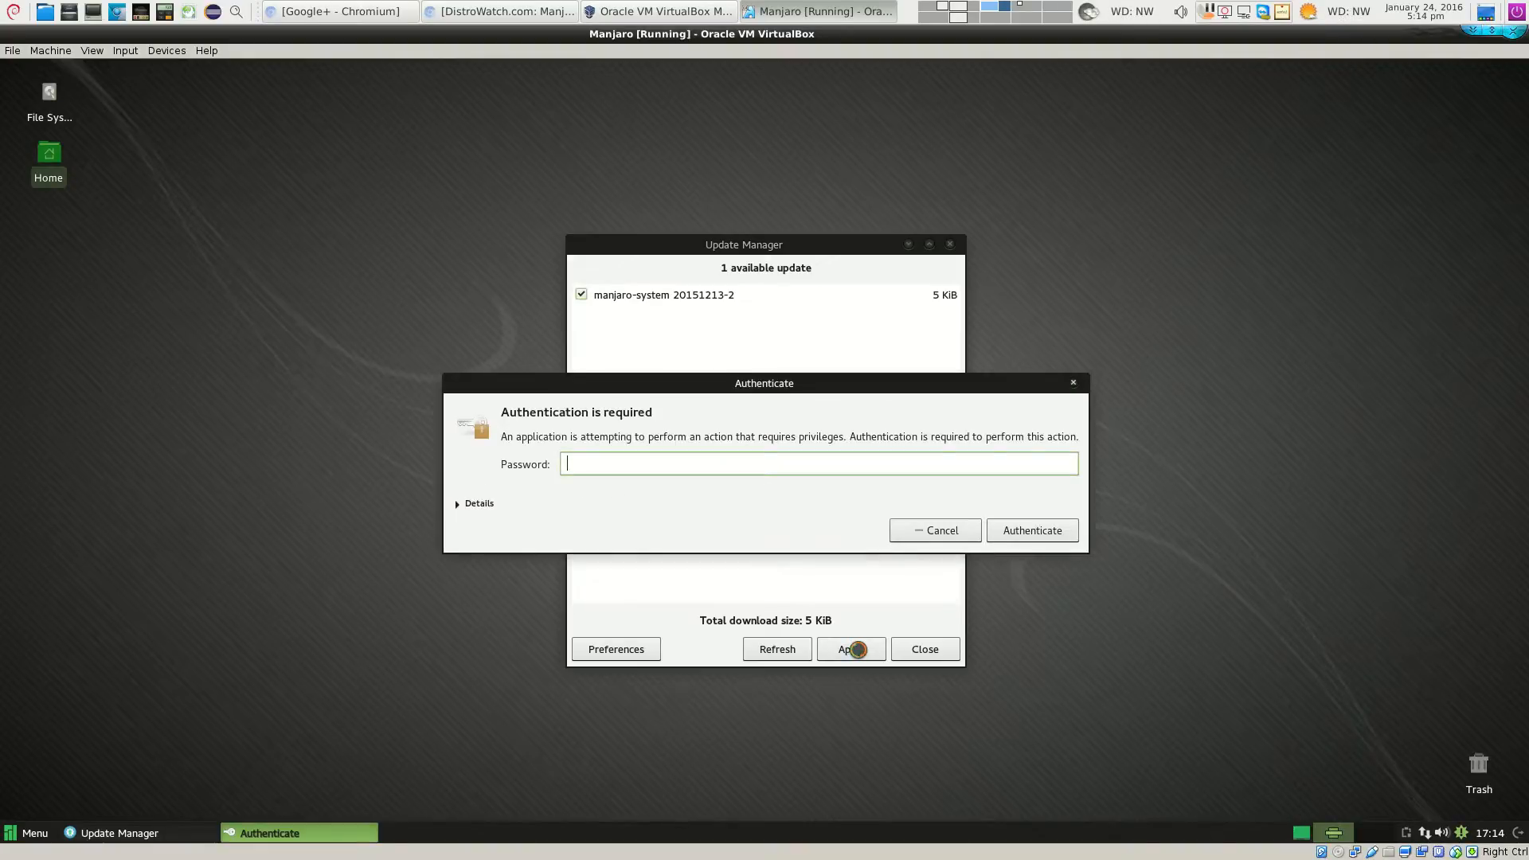
{"action": "left_click", "coordinate": [932, 531]}
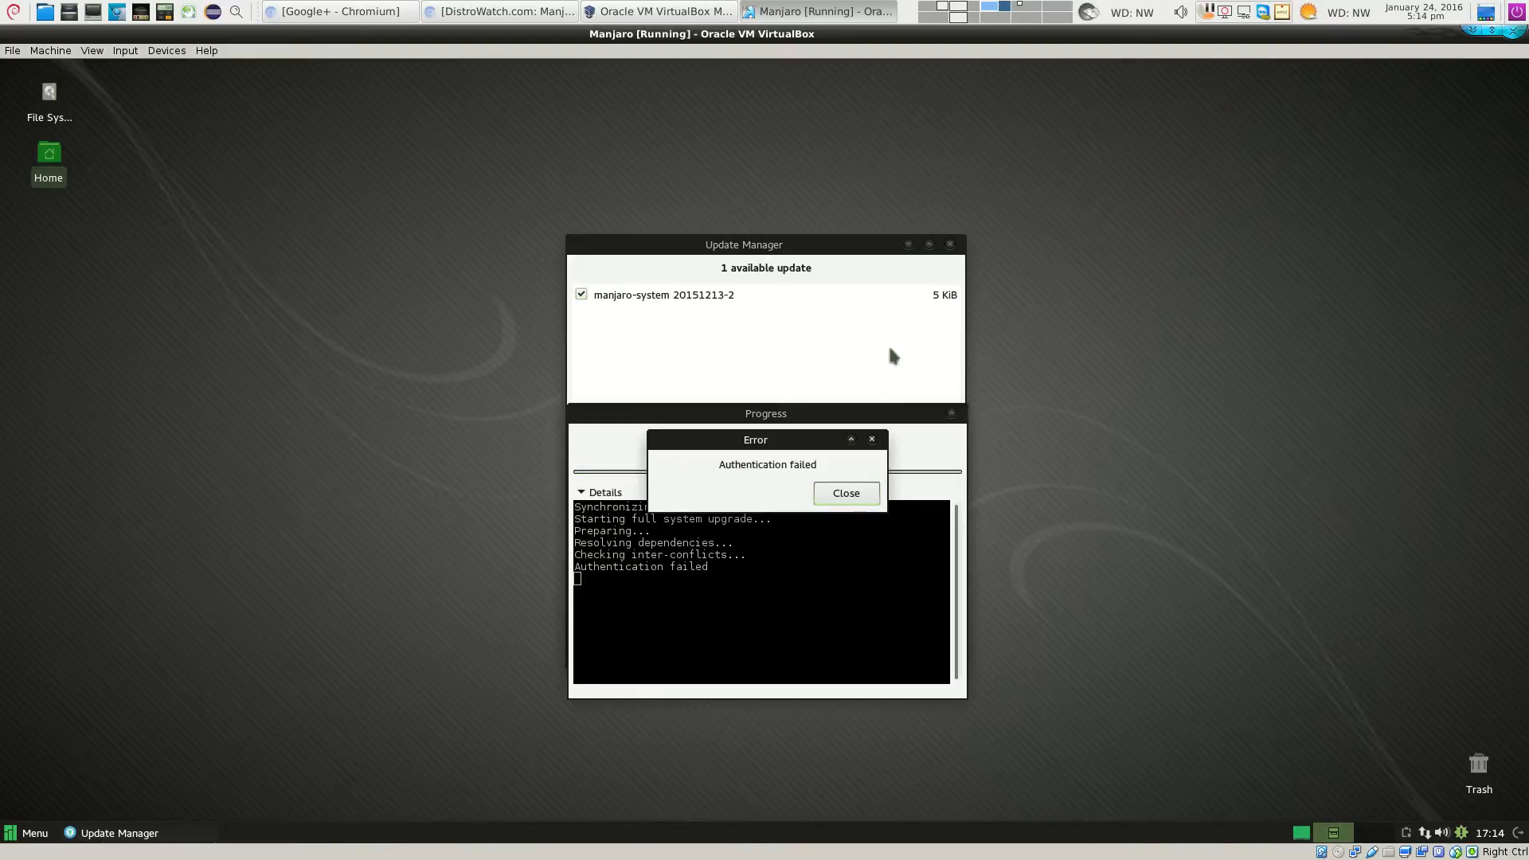
{"action": "left_click", "coordinate": [849, 492]}
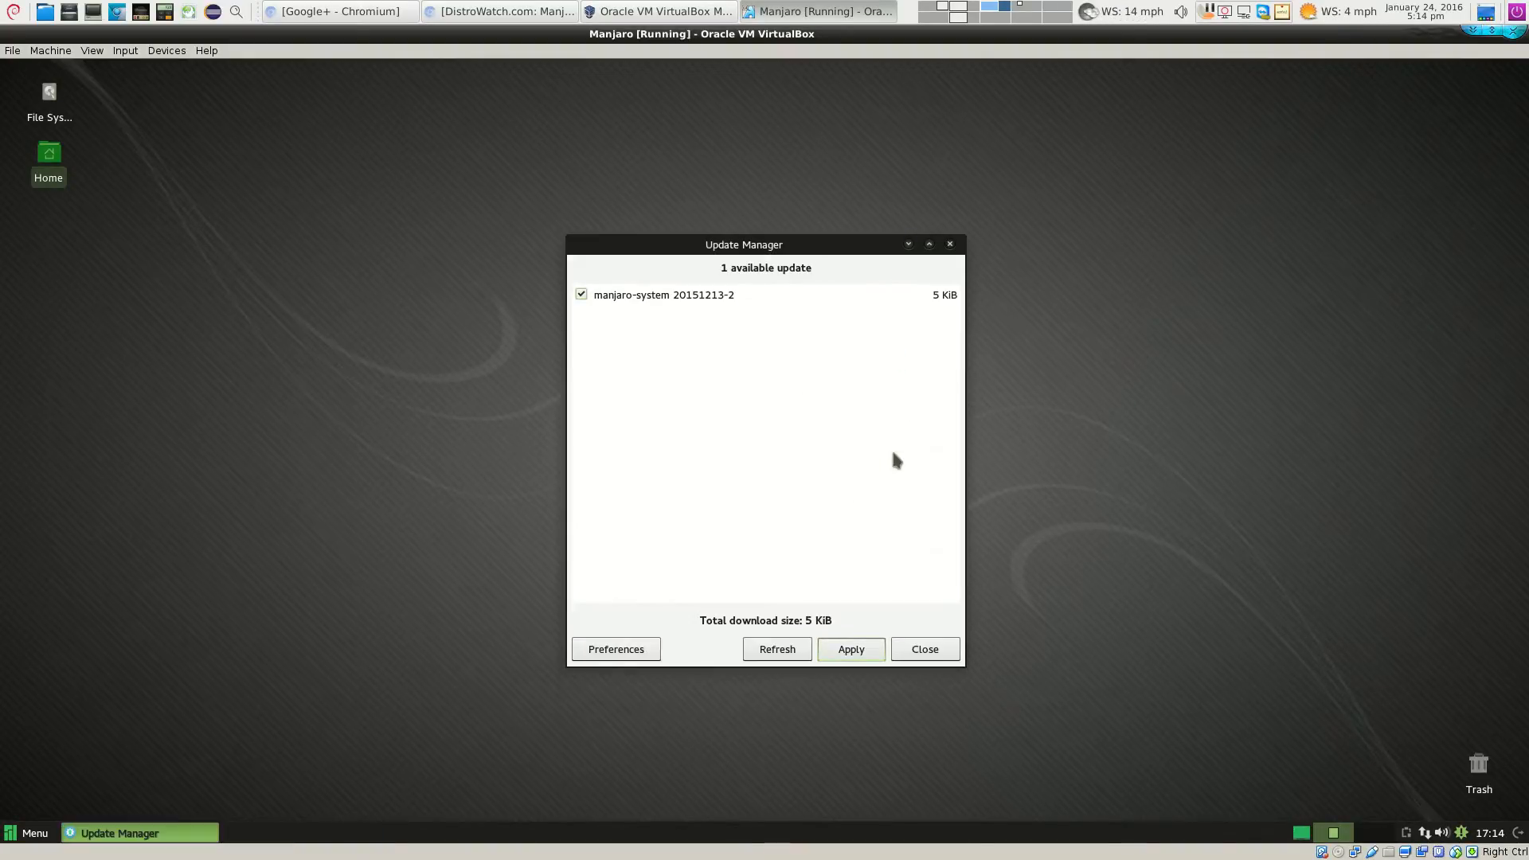
{"action": "left_click", "coordinate": [950, 246]}
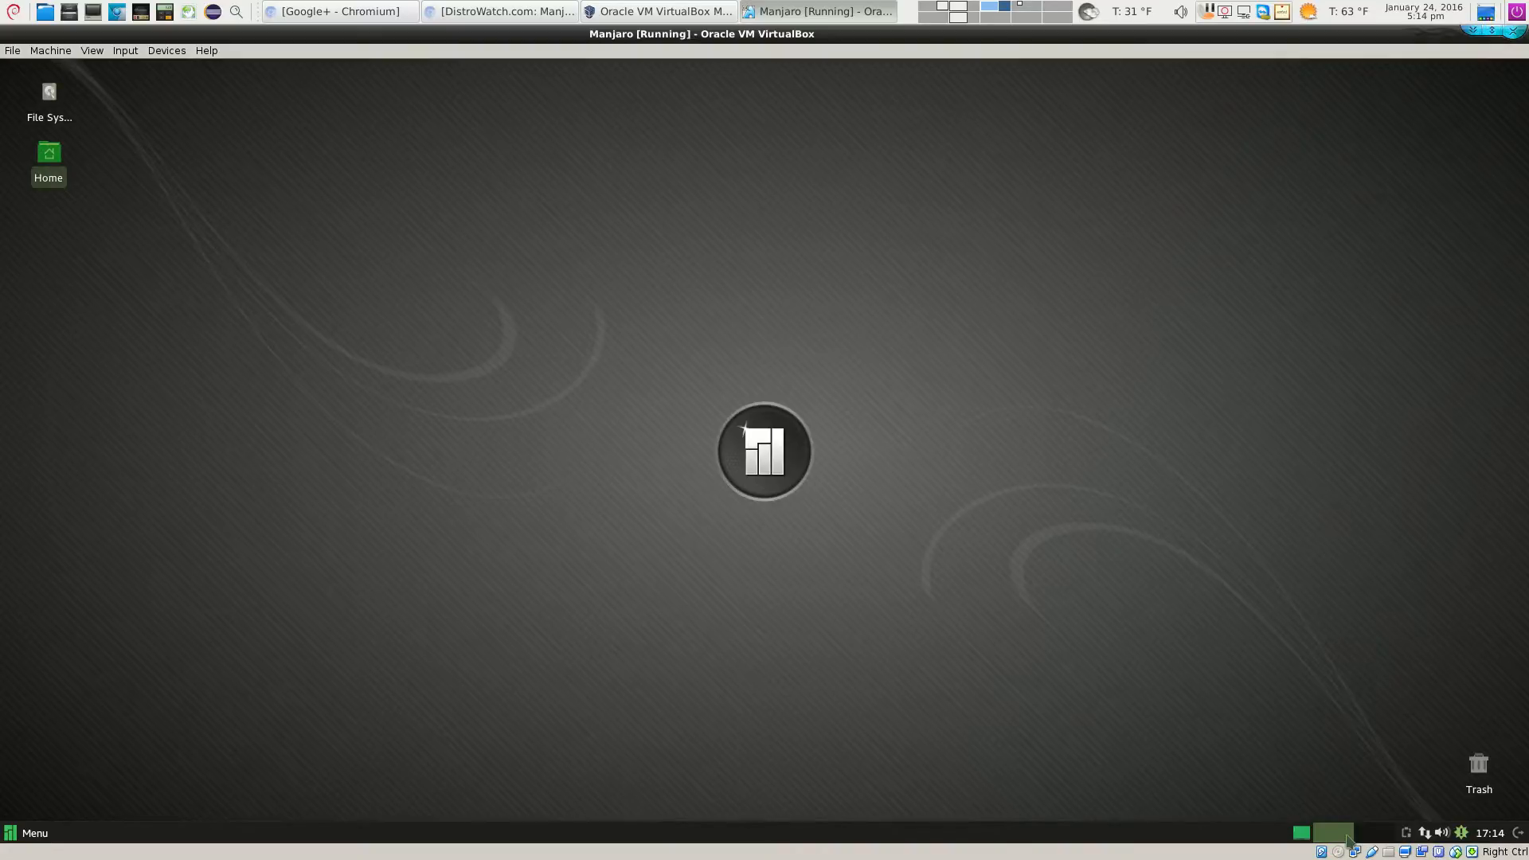
Open the Home folder, show the desktop and restore the minimized file manager twice, and close the file manager
{"action": "double_click", "coordinate": [48, 156]}
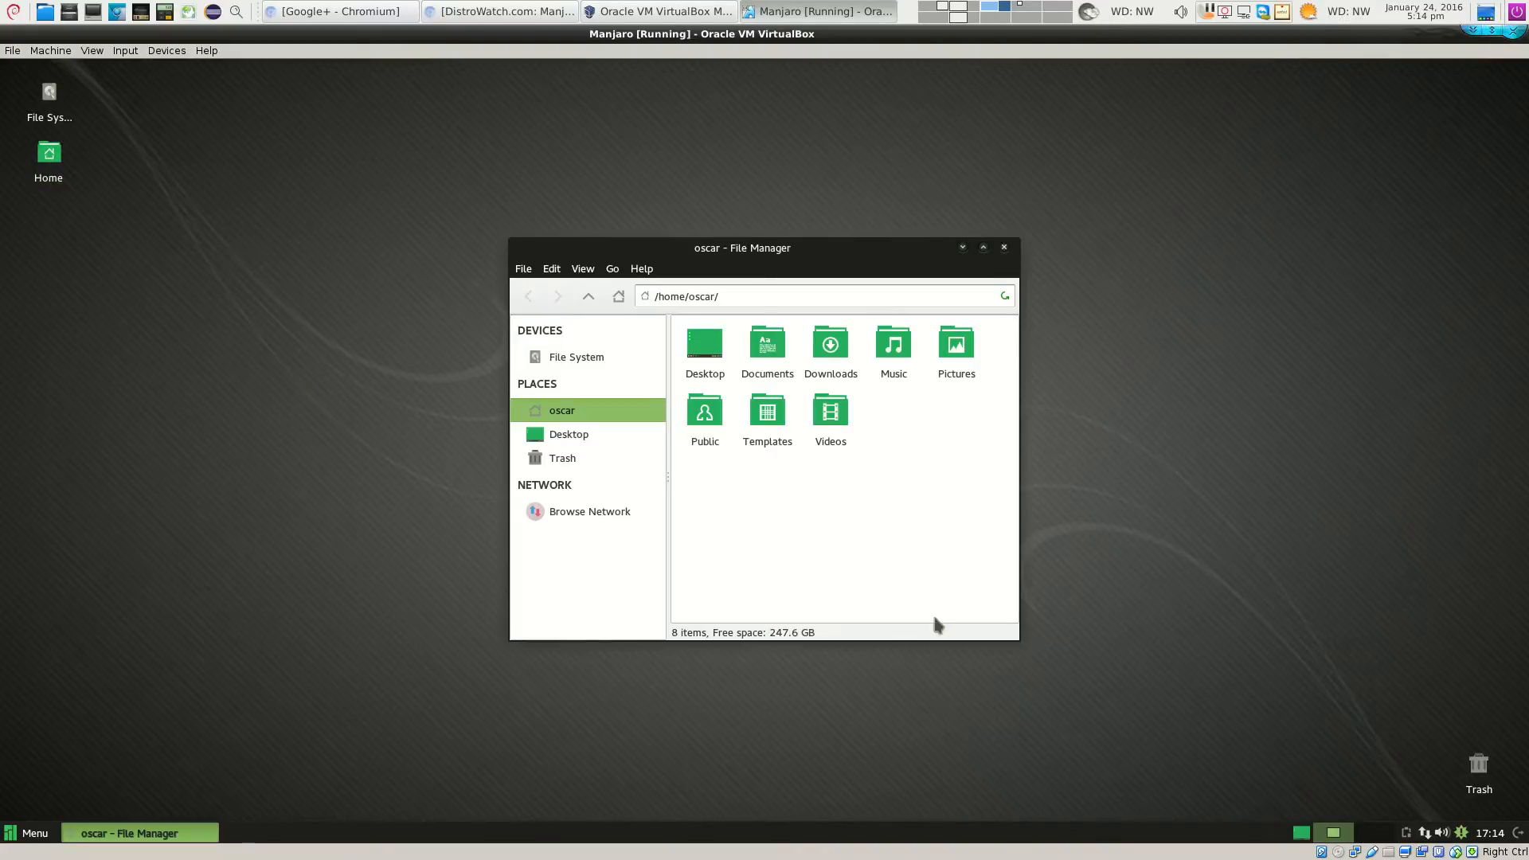
{"action": "left_click", "coordinate": [1295, 841]}
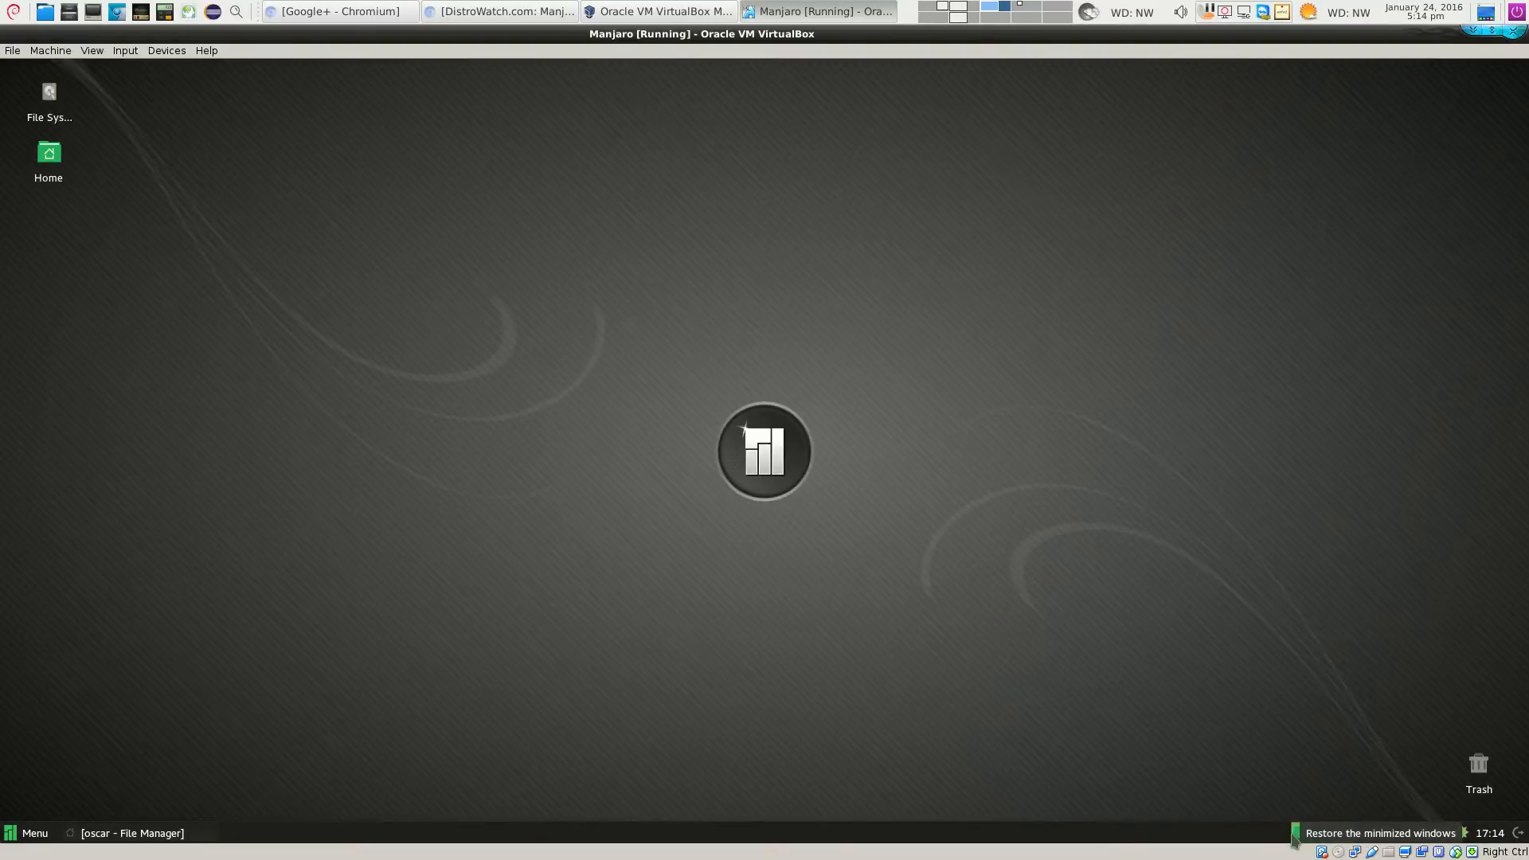
{"action": "left_click", "coordinate": [1295, 840]}
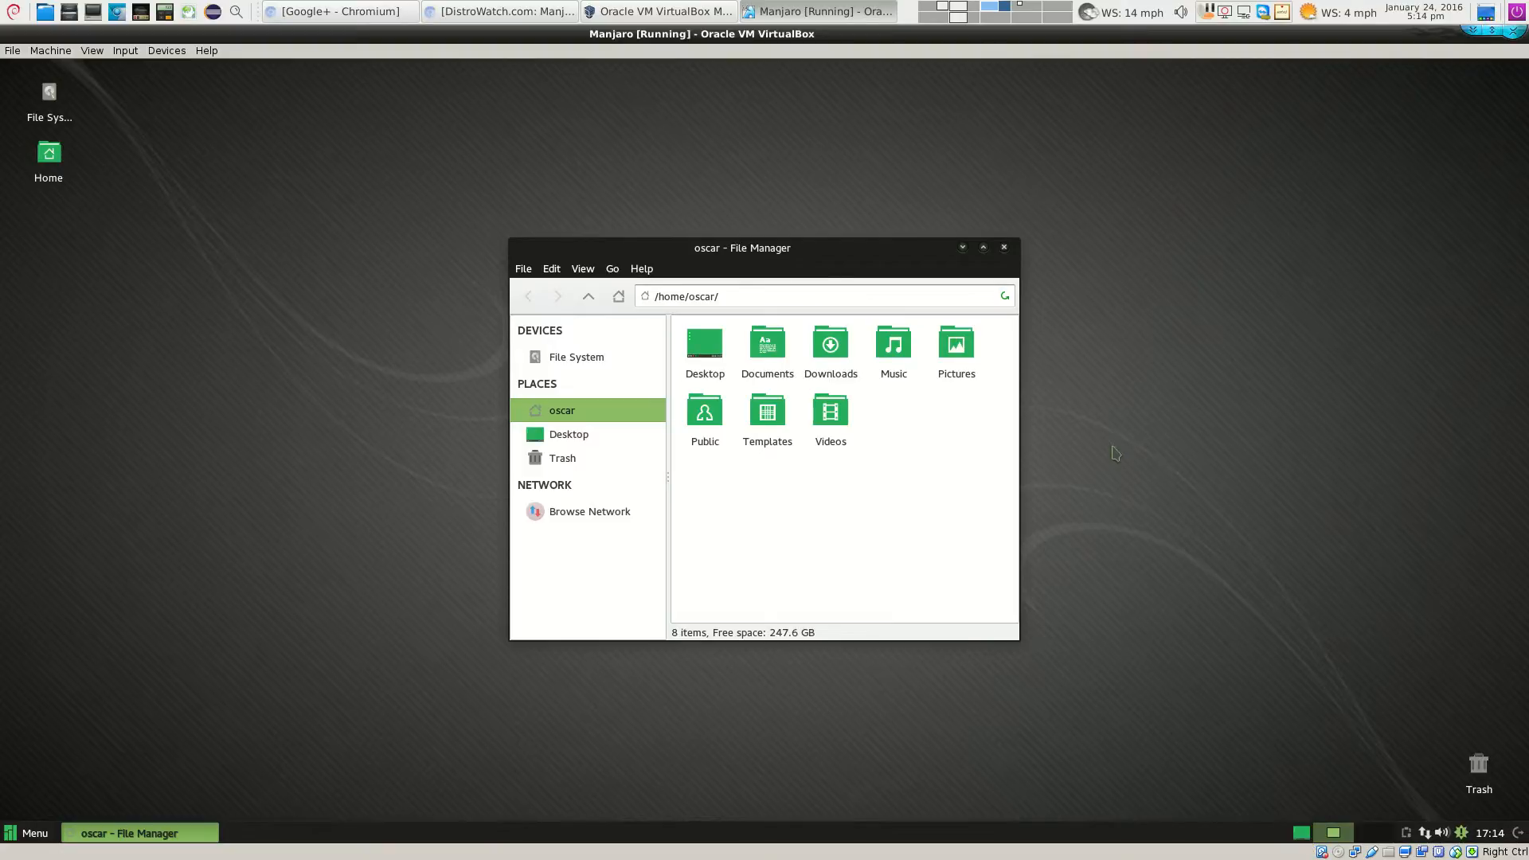
{"action": "left_click", "coordinate": [1307, 843]}
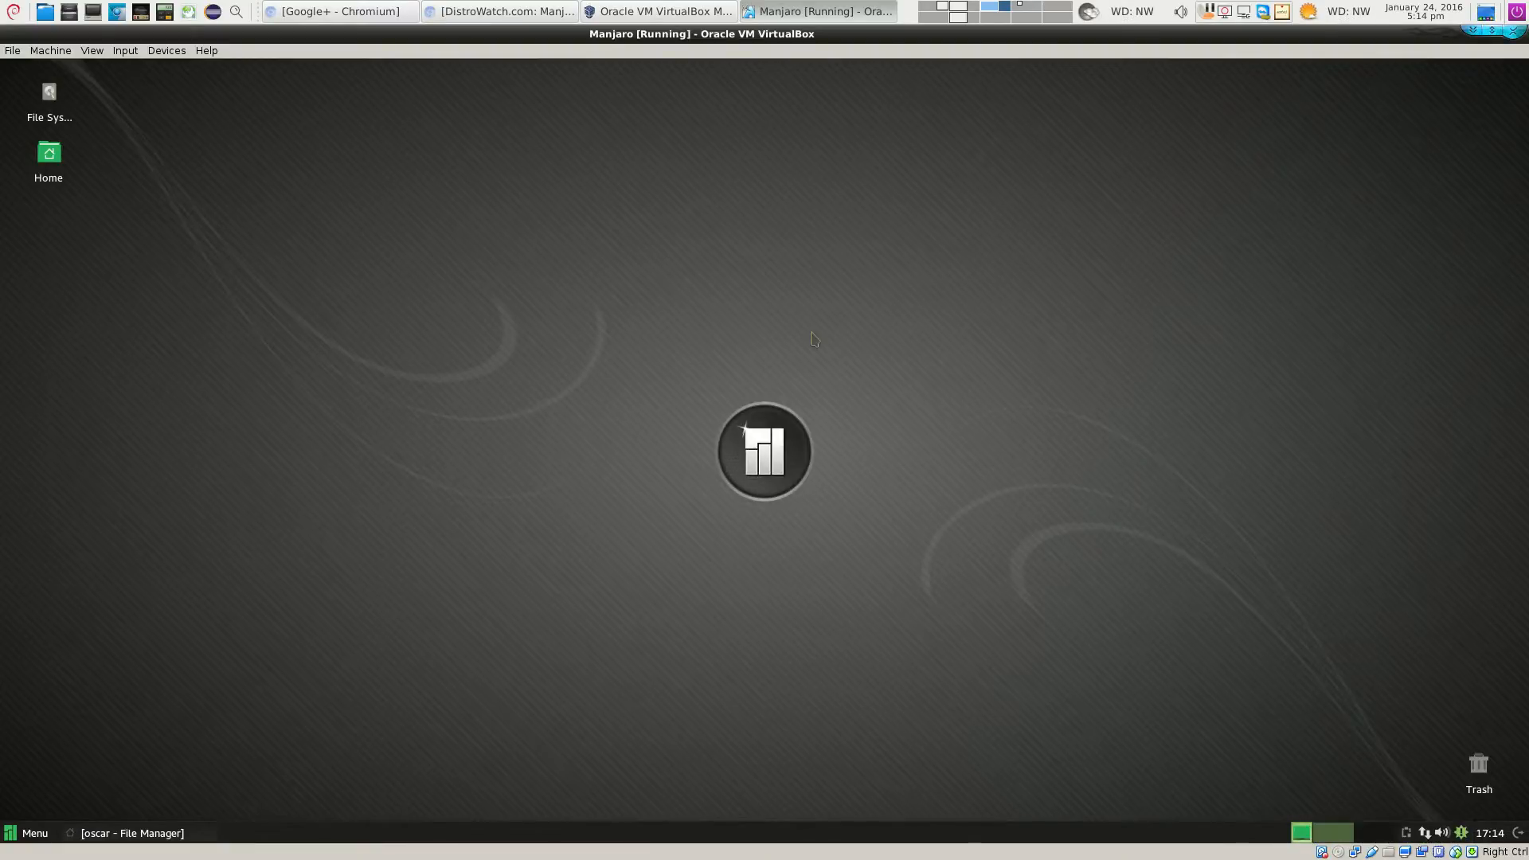
{"action": "left_click", "coordinate": [1305, 838]}
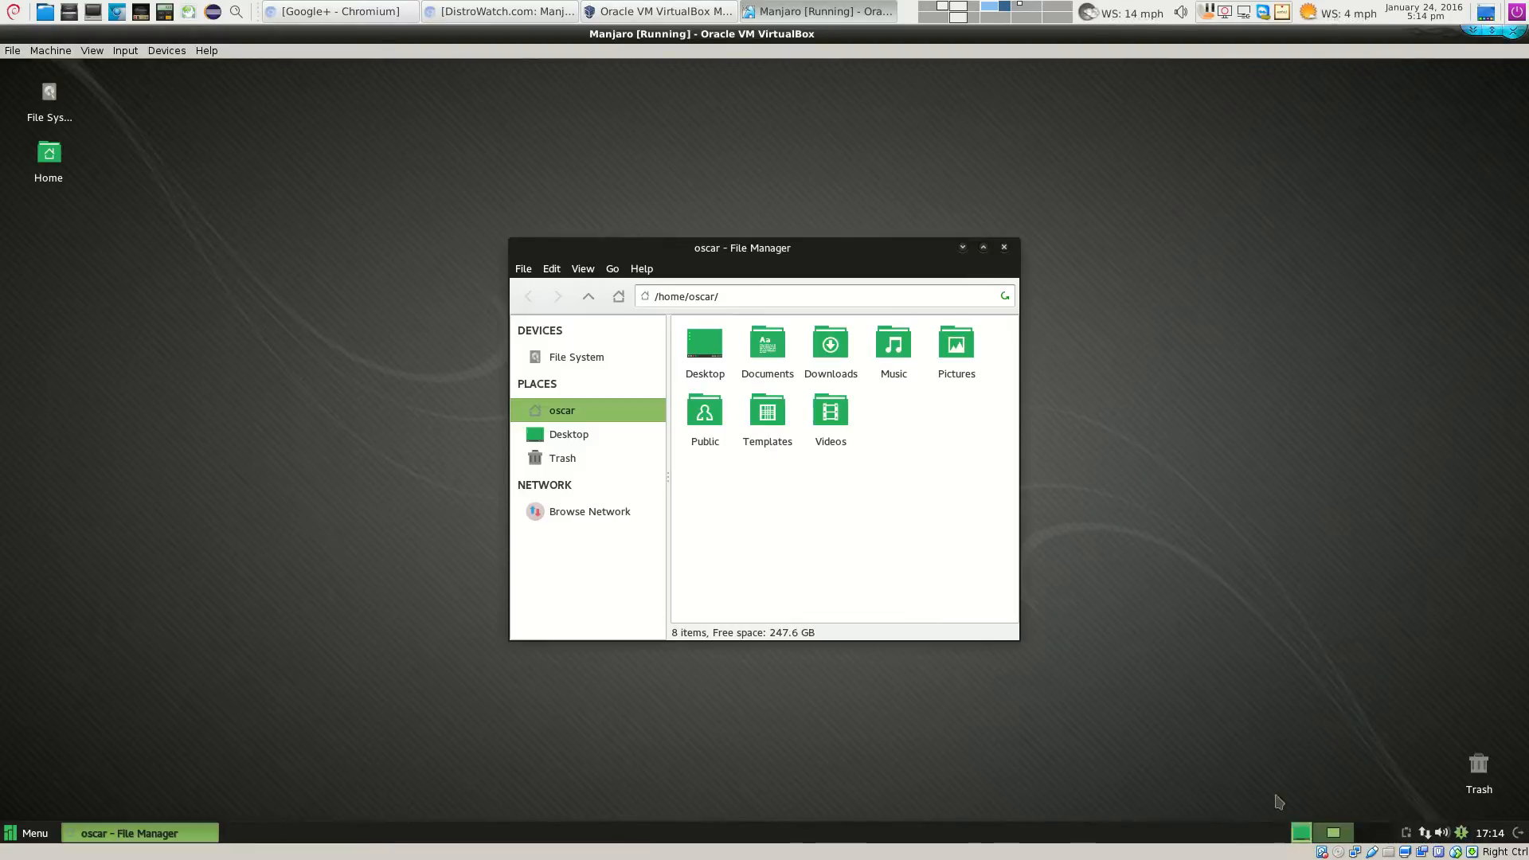
{"action": "left_click", "coordinate": [1004, 247]}
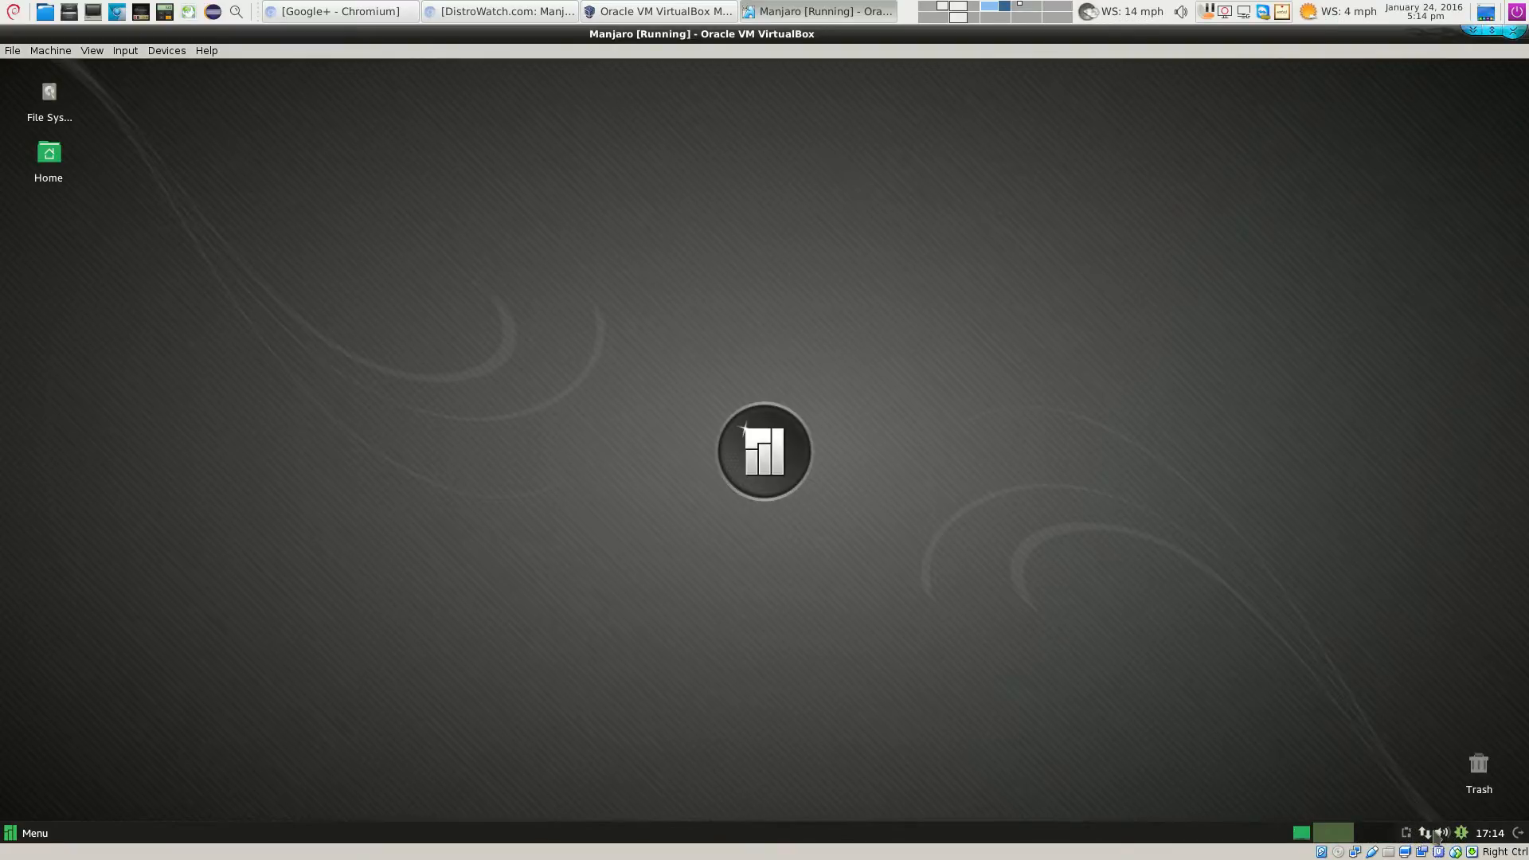
View the session's log-out options for Manjaro and cancel without choosing one
{"action": "left_click", "coordinate": [1518, 834]}
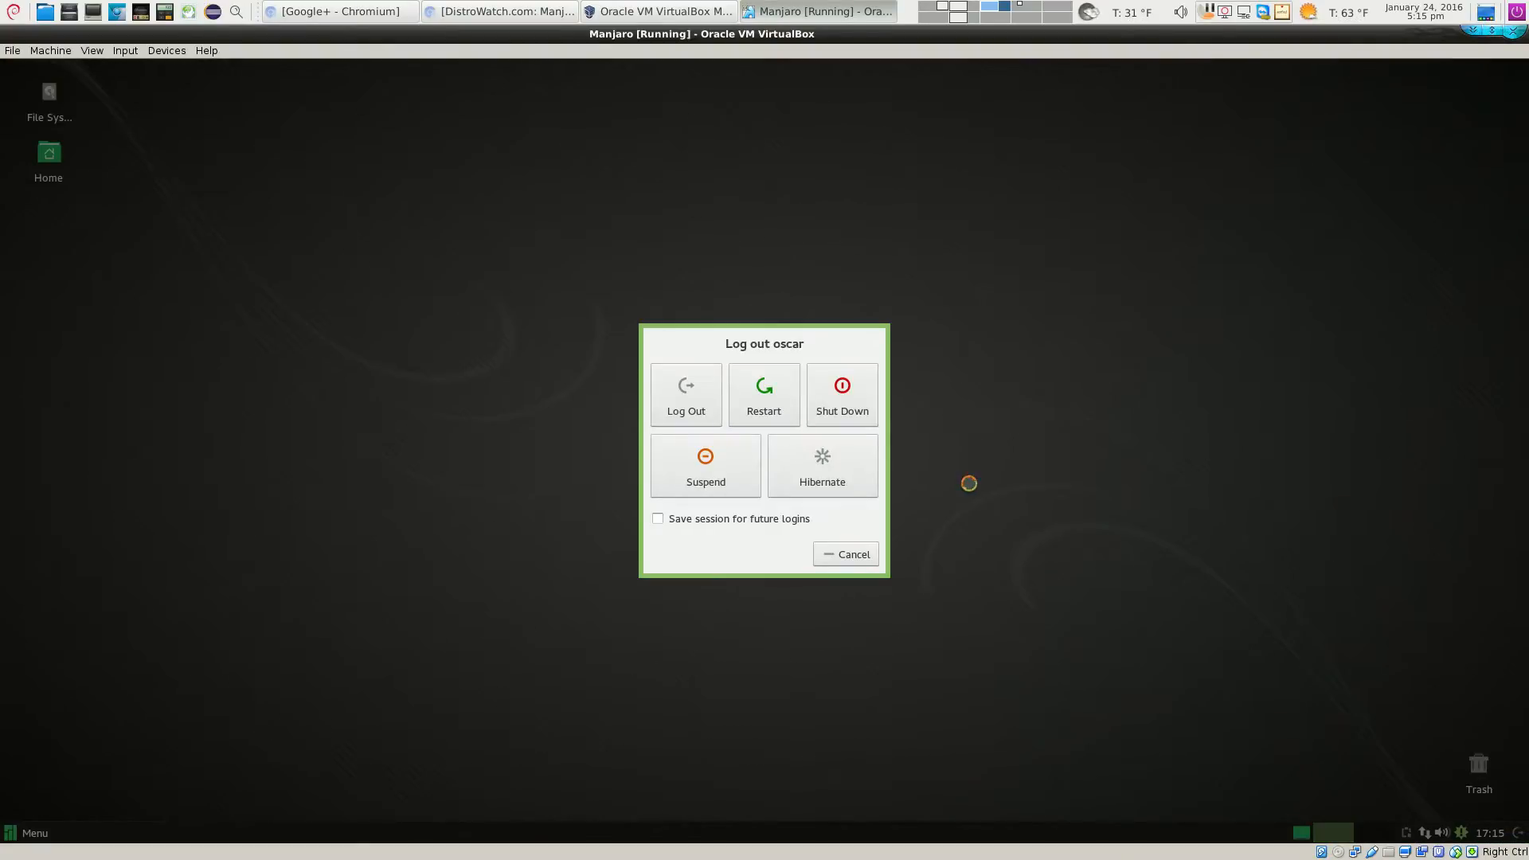
{"action": "left_click", "coordinate": [868, 555]}
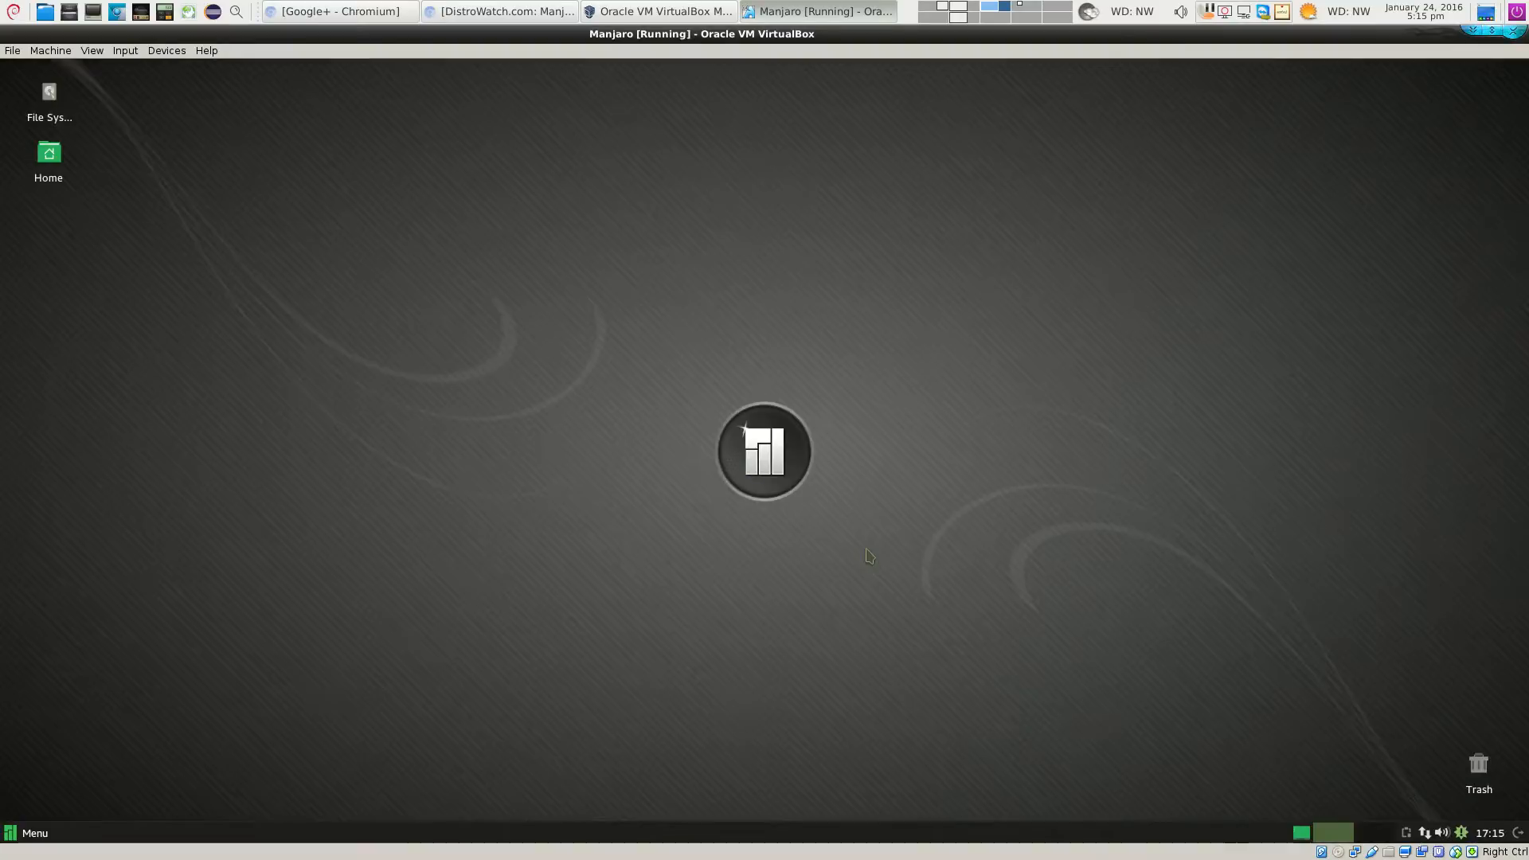
Compare Manjaro's application menu with the host desktop's application menu, leaving the Manjaro menu open
{"action": "left_click", "coordinate": [25, 833]}
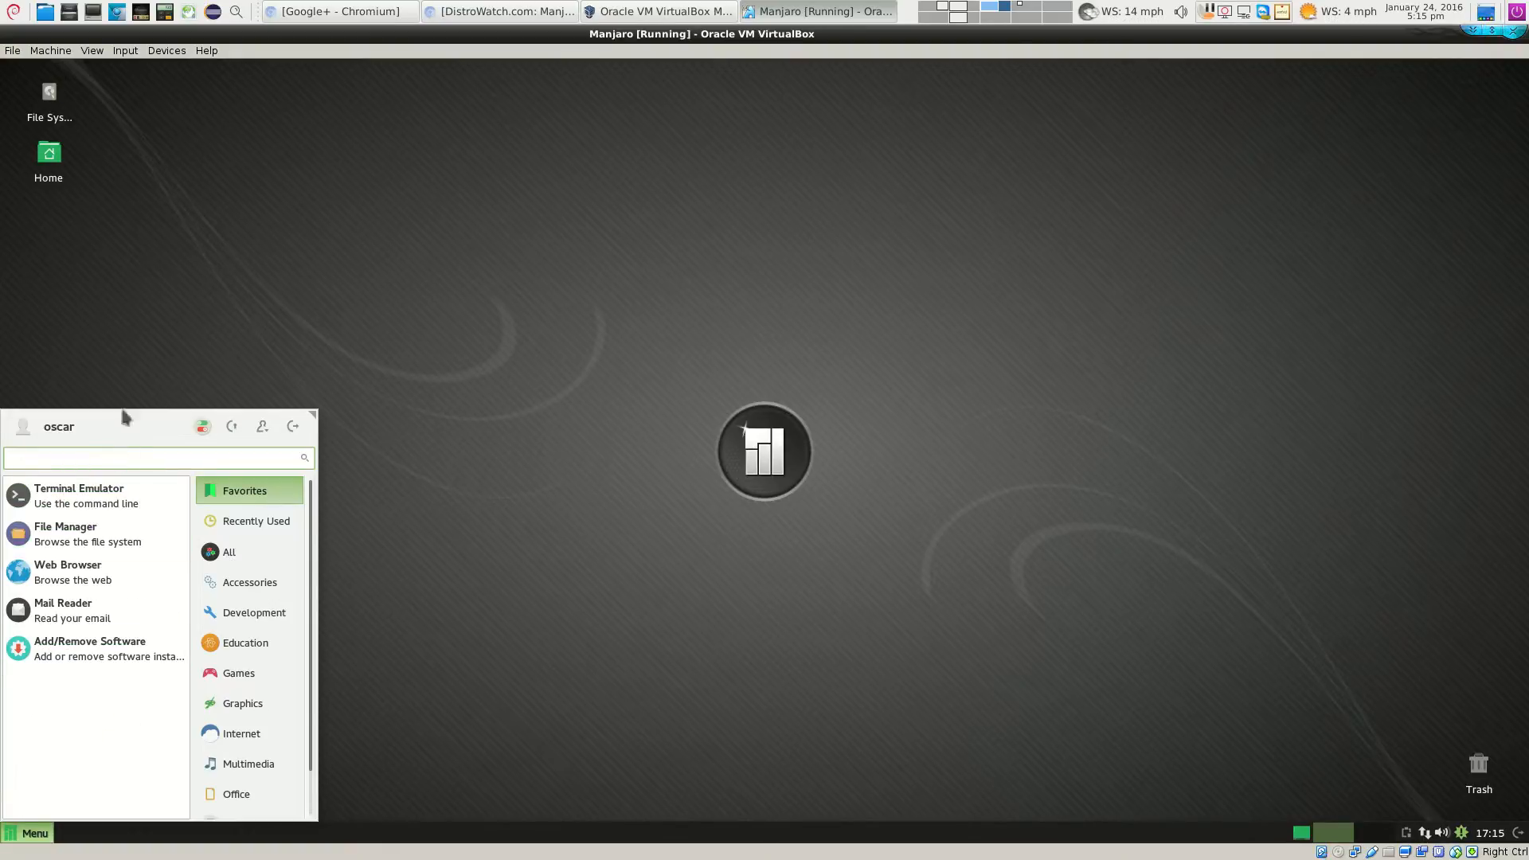
{"action": "left_click", "coordinate": [209, 184]}
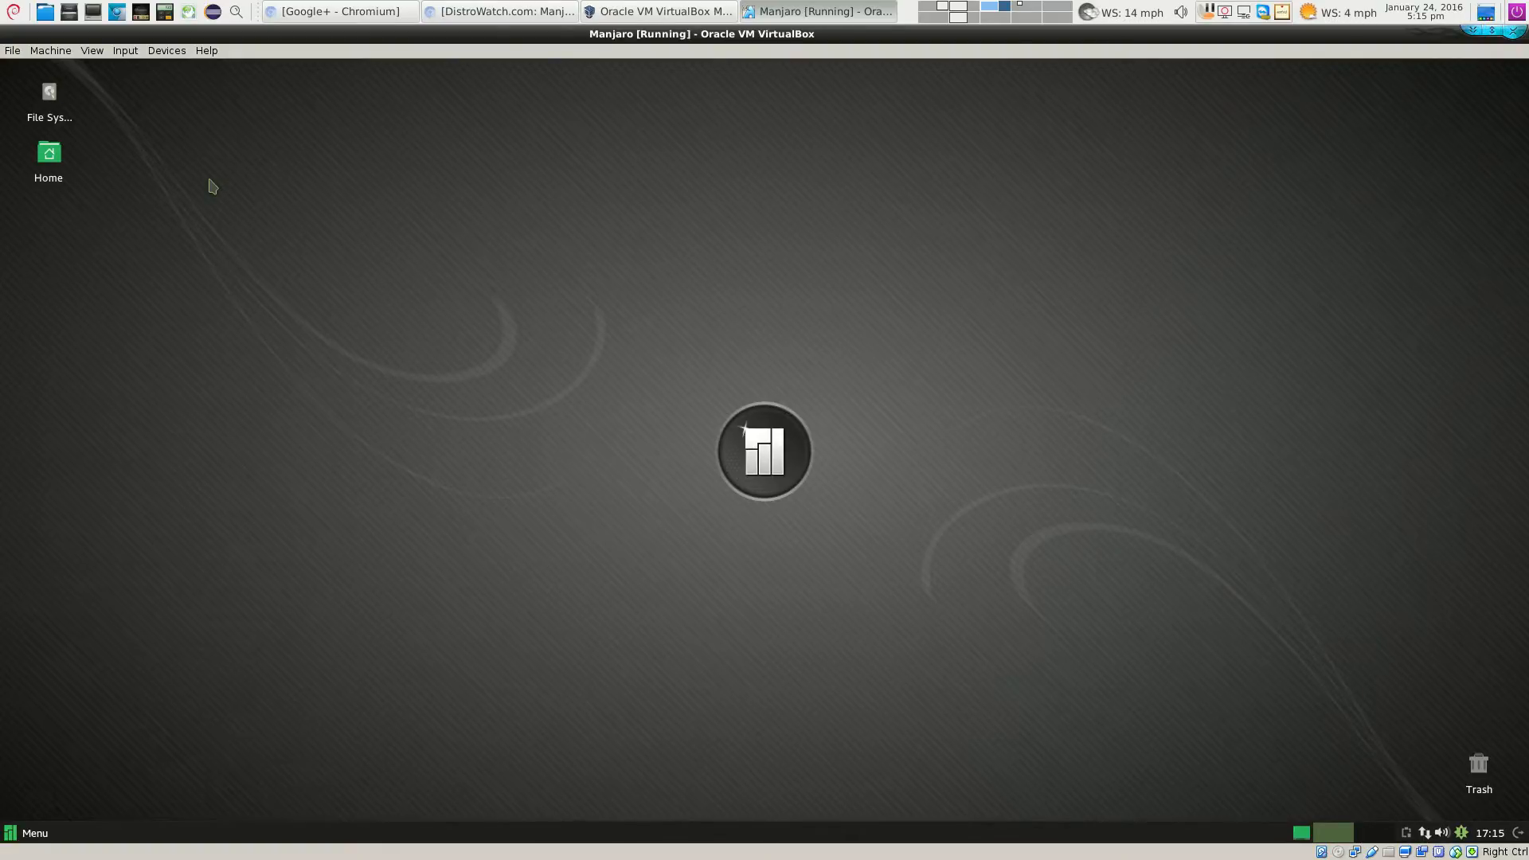
{"action": "left_click", "coordinate": [13, 12]}
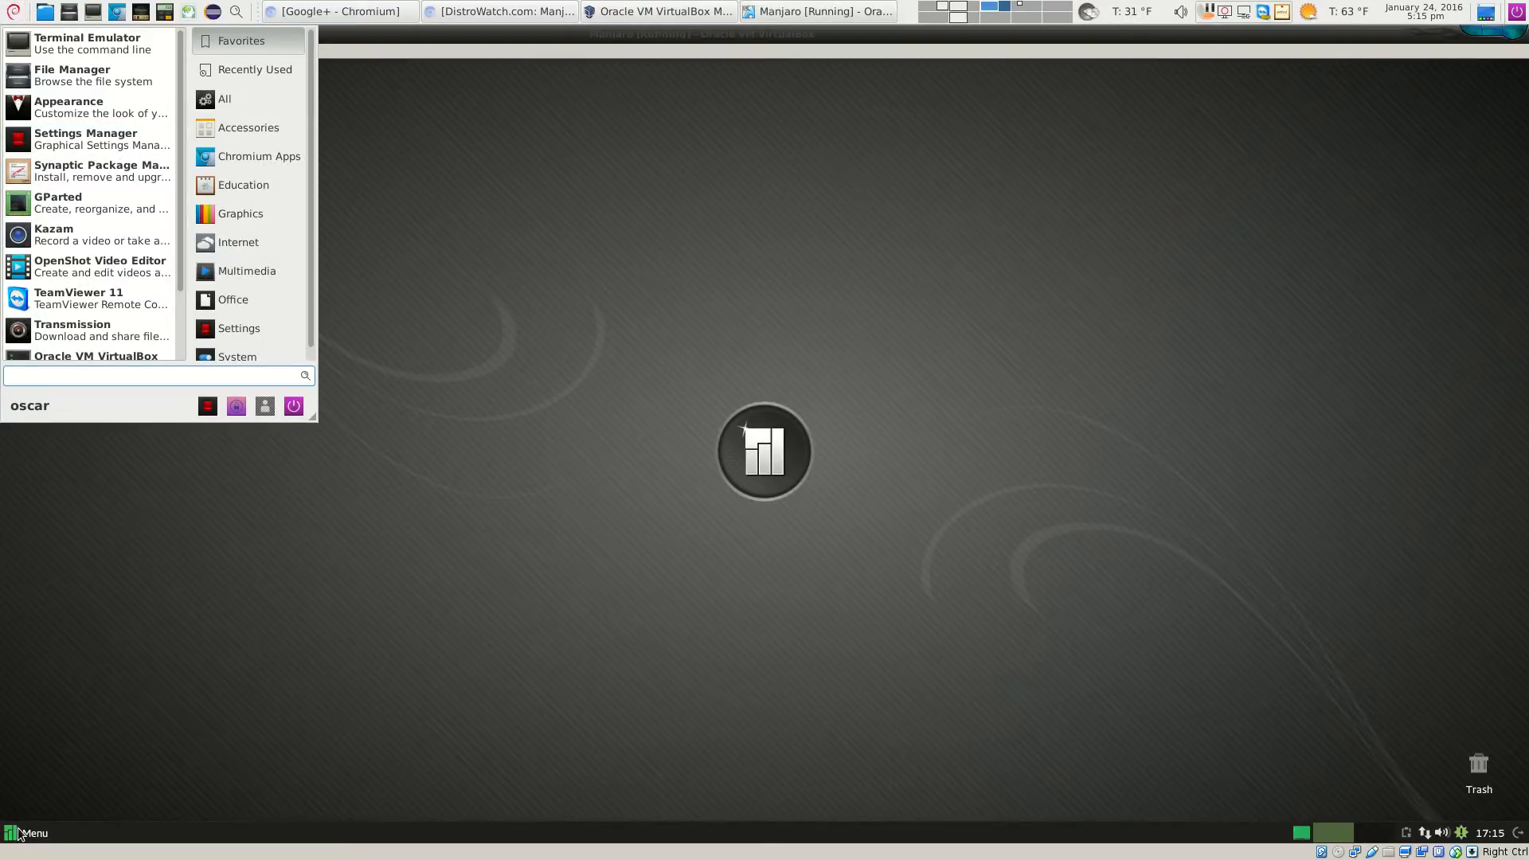
{"action": "left_click", "coordinate": [17, 833]}
{"action": "left_click", "coordinate": [17, 833]}
{"action": "left_click", "coordinate": [19, 10]}
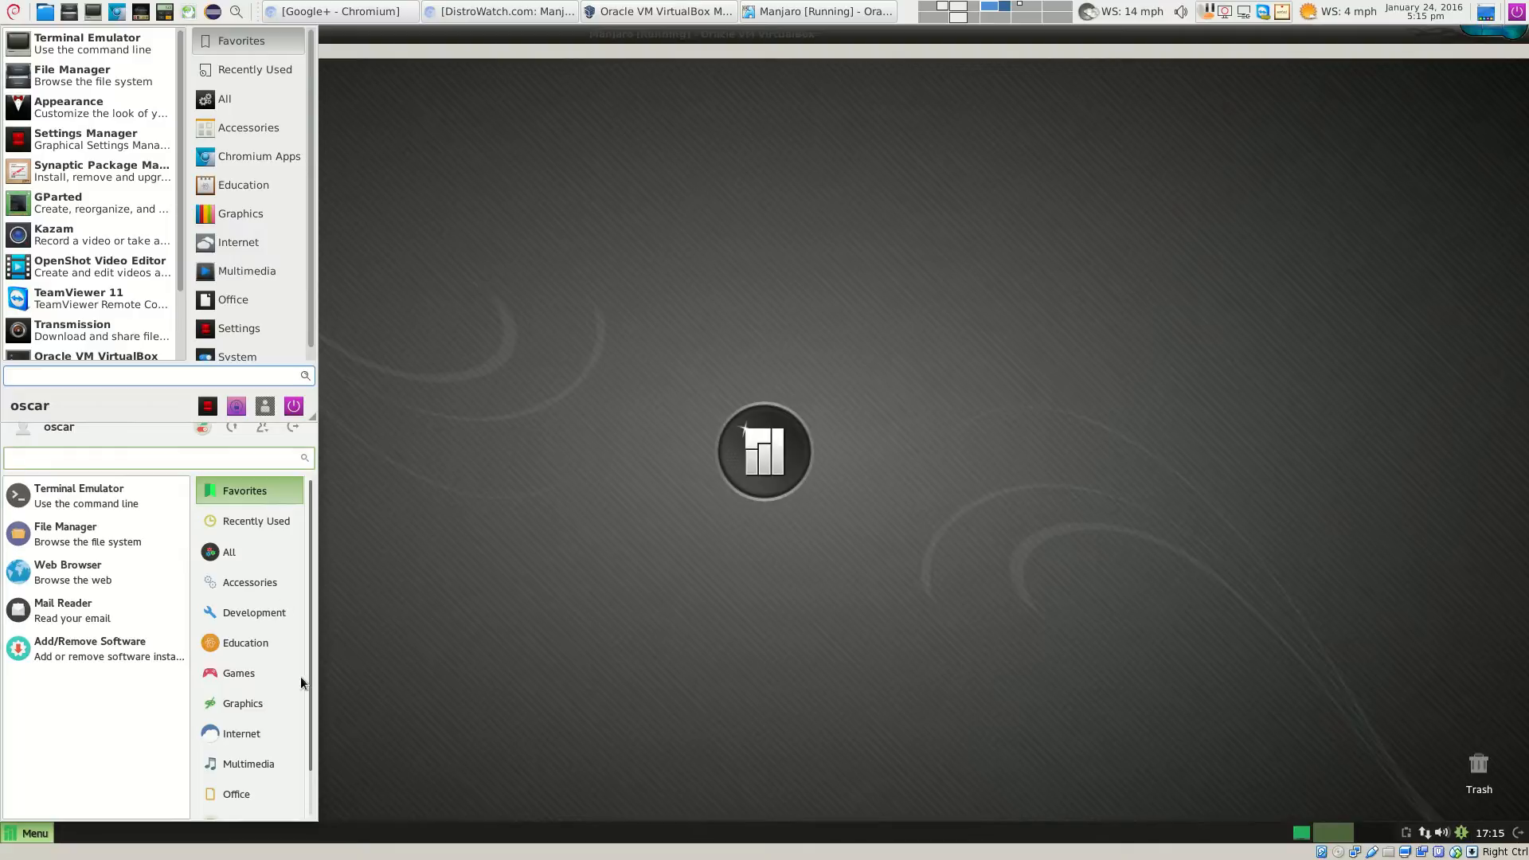
{"action": "left_click", "coordinate": [14, 11]}
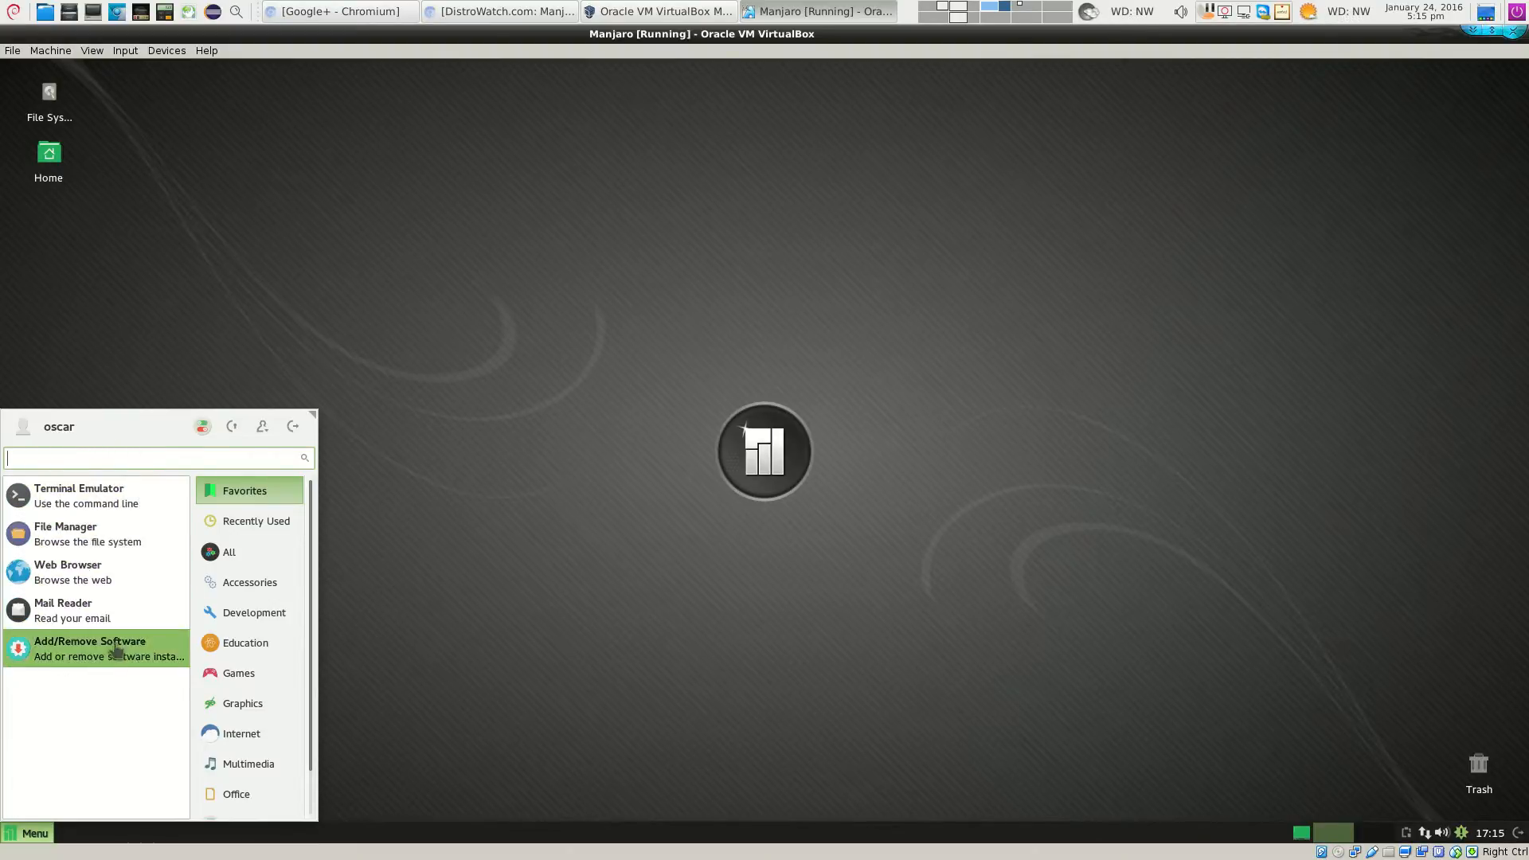
View the Recently Used and Favorites categories in the Manjaro application menu, and open About Xfce from All
{"action": "left_click", "coordinate": [249, 521]}
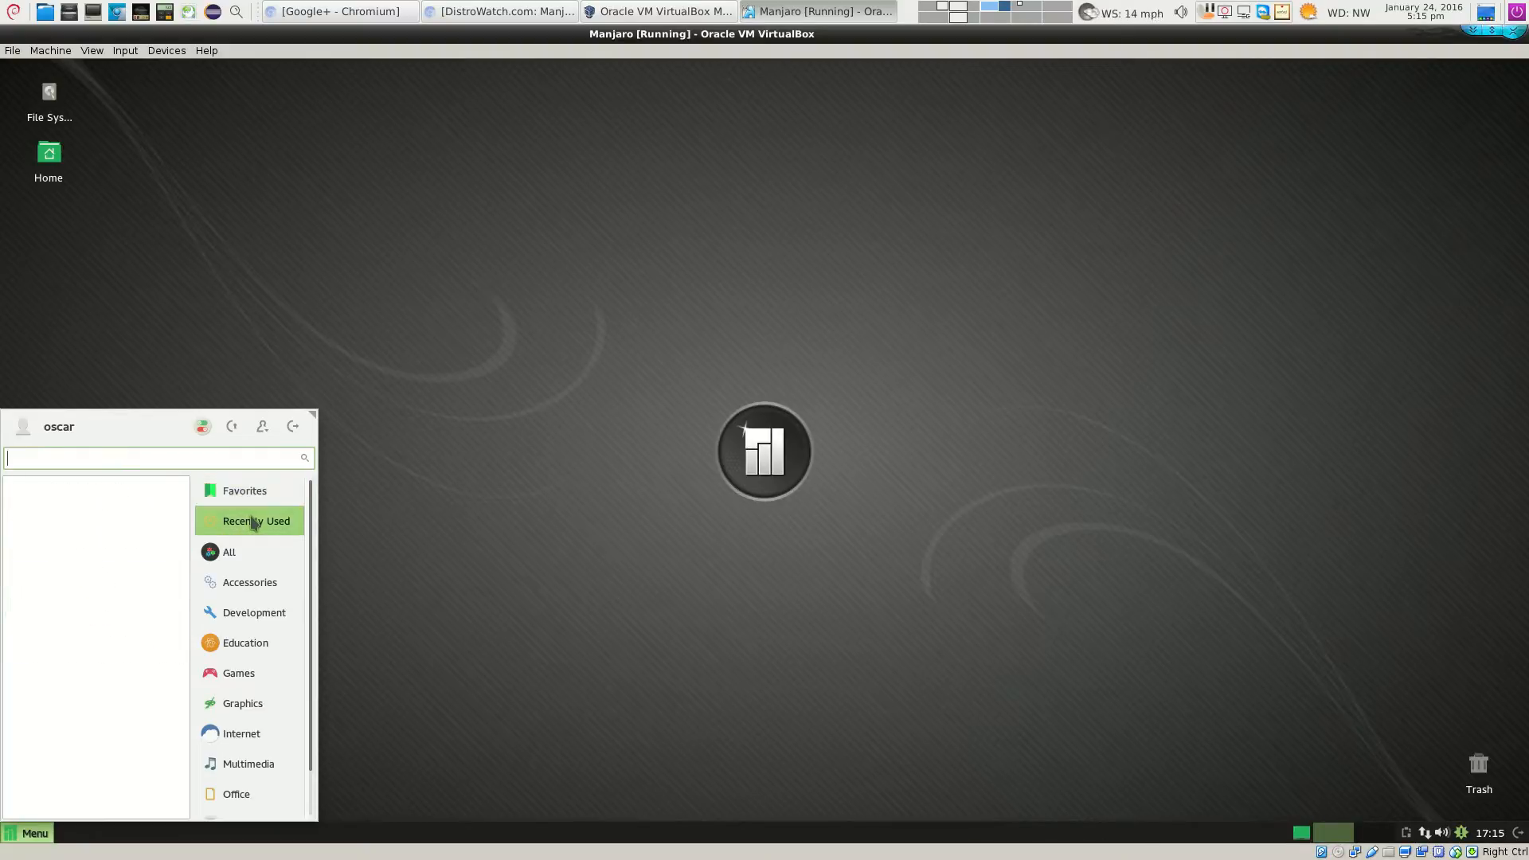
{"action": "left_click", "coordinate": [249, 499]}
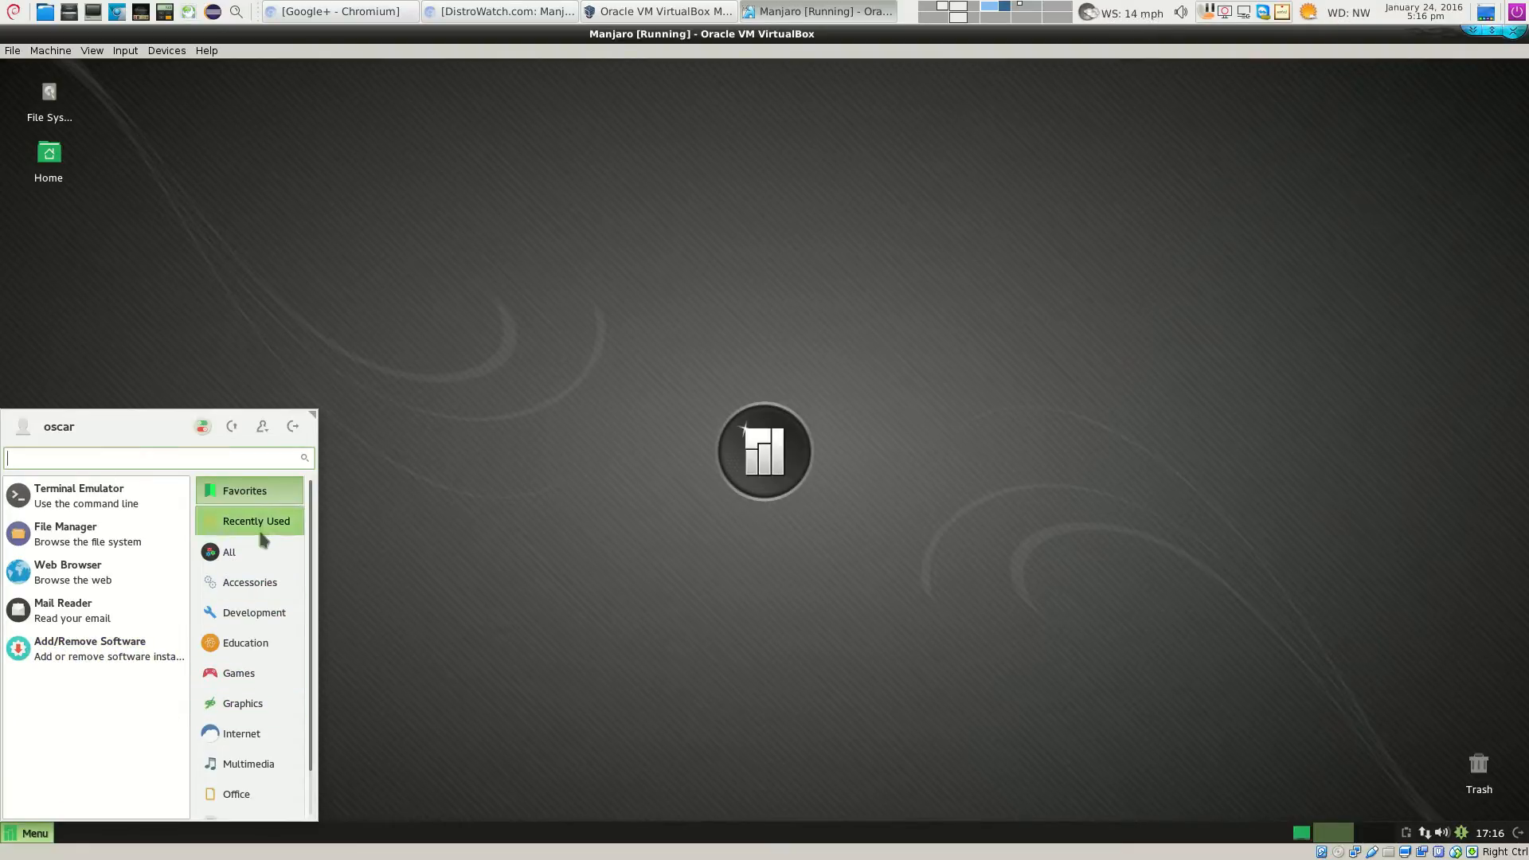
{"action": "left_click", "coordinate": [264, 560]}
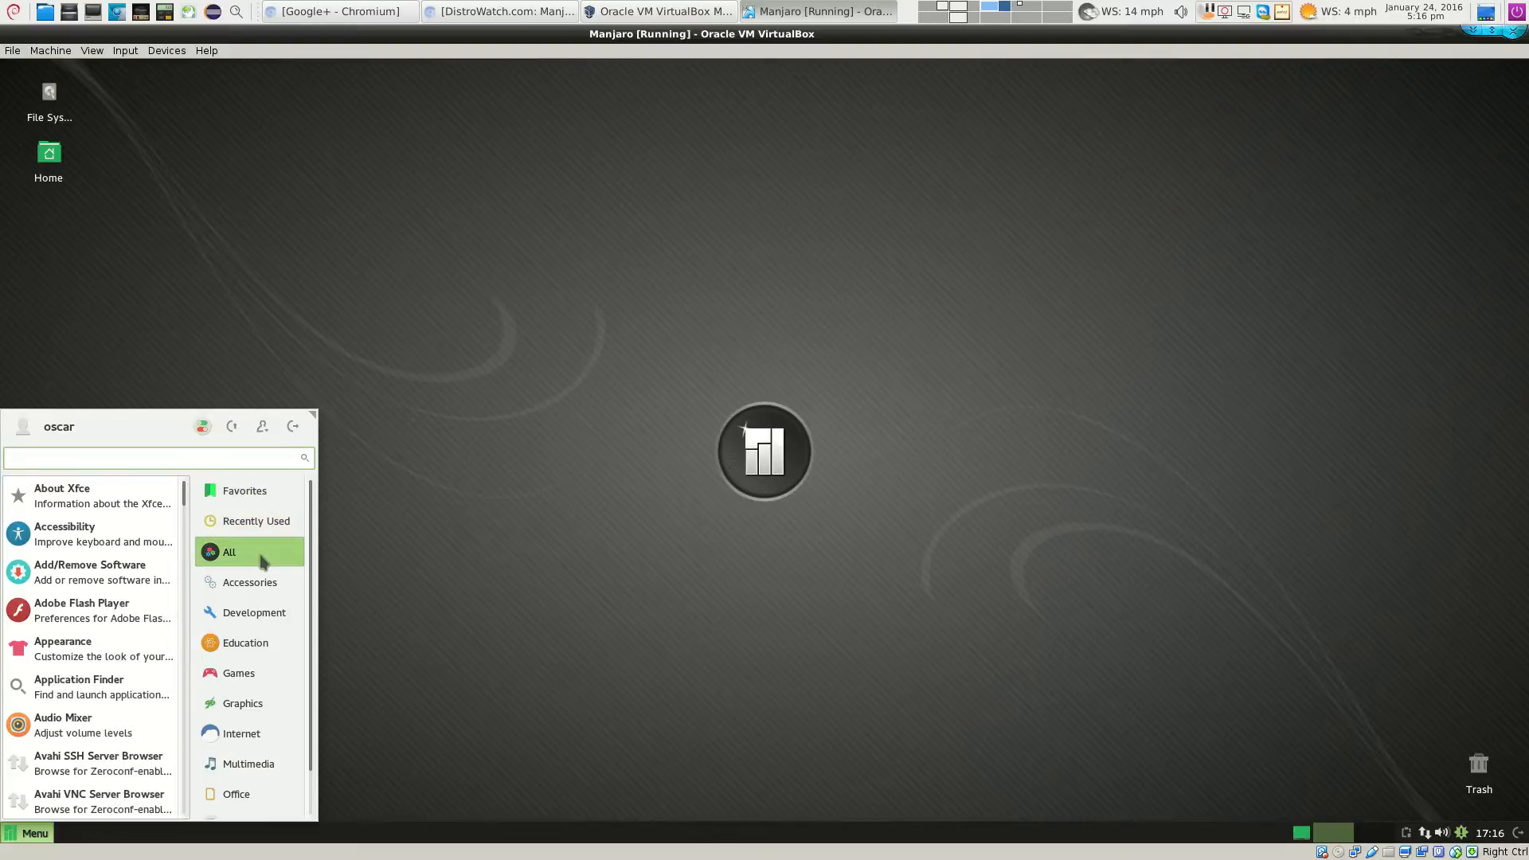
{"action": "left_click", "coordinate": [148, 507]}
Move the About Xfce window near the desktop icons, enlarge it to read the whole About text, and close it
{"action": "left_click_drag", "start_coordinate": [670, 200], "coordinate": [211, 72]}
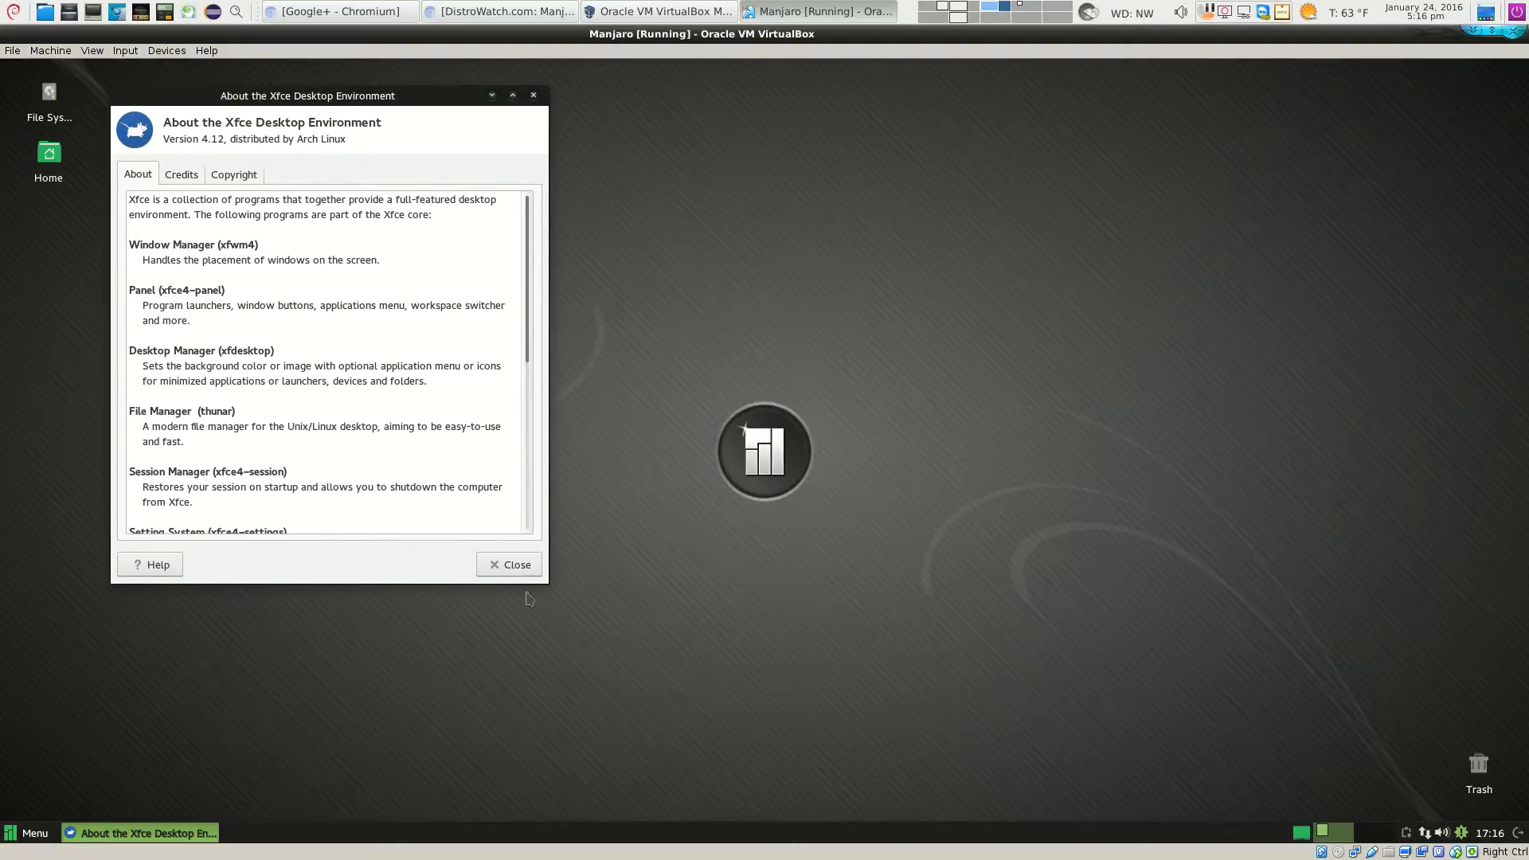
{"action": "left_click_drag", "start_coordinate": [549, 583], "coordinate": [963, 759]}
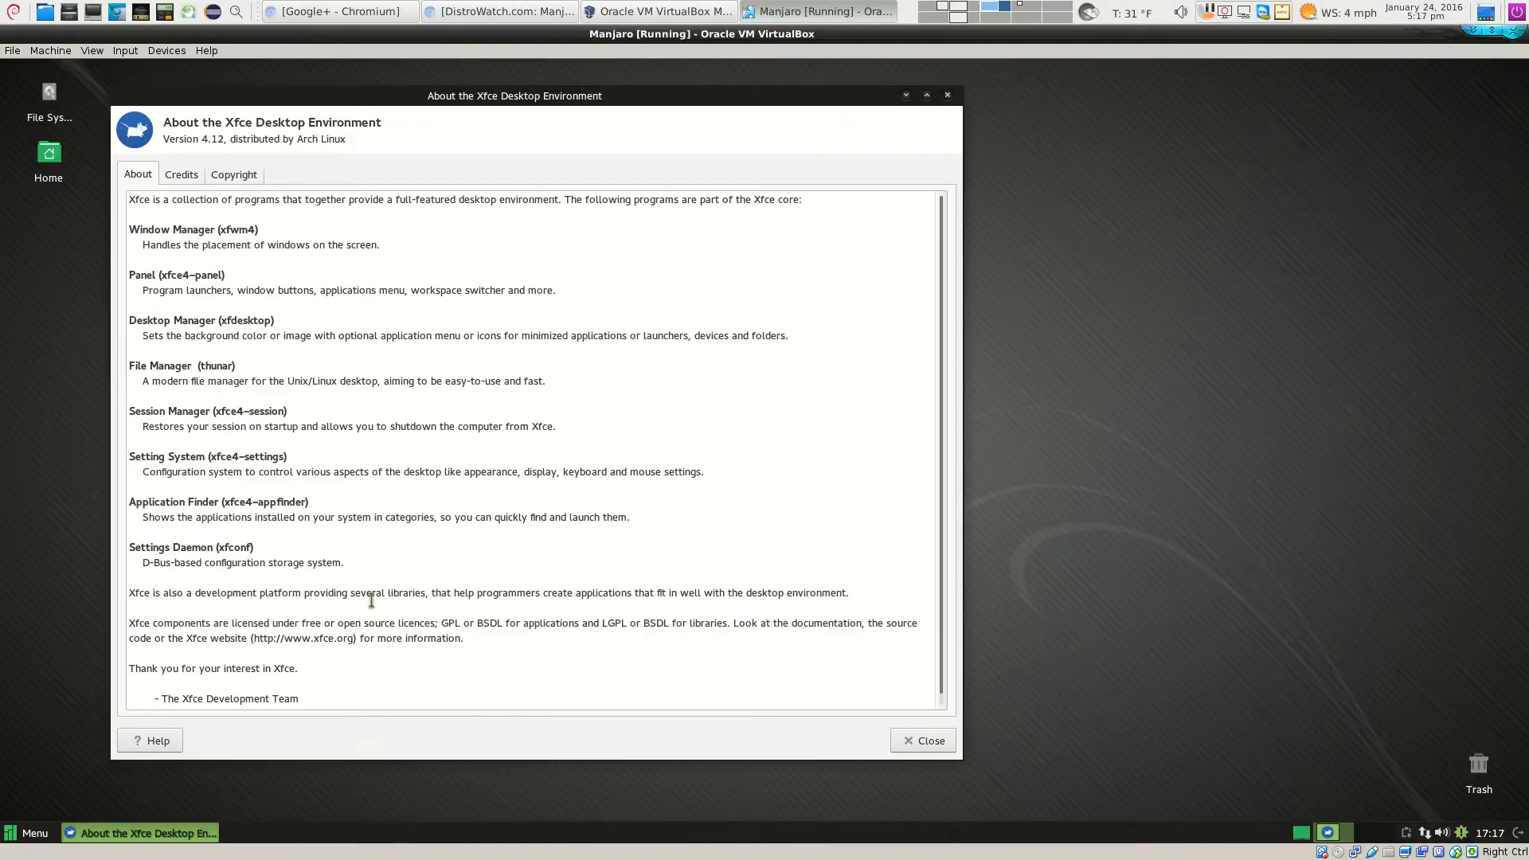
{"action": "scroll", "coordinate": [289, 645], "scroll_direction": "down", "scroll_amount": 1}
{"action": "scroll", "coordinate": [263, 639], "scroll_direction": "up", "scroll_amount": 1}
{"action": "left_click", "coordinate": [947, 97]}
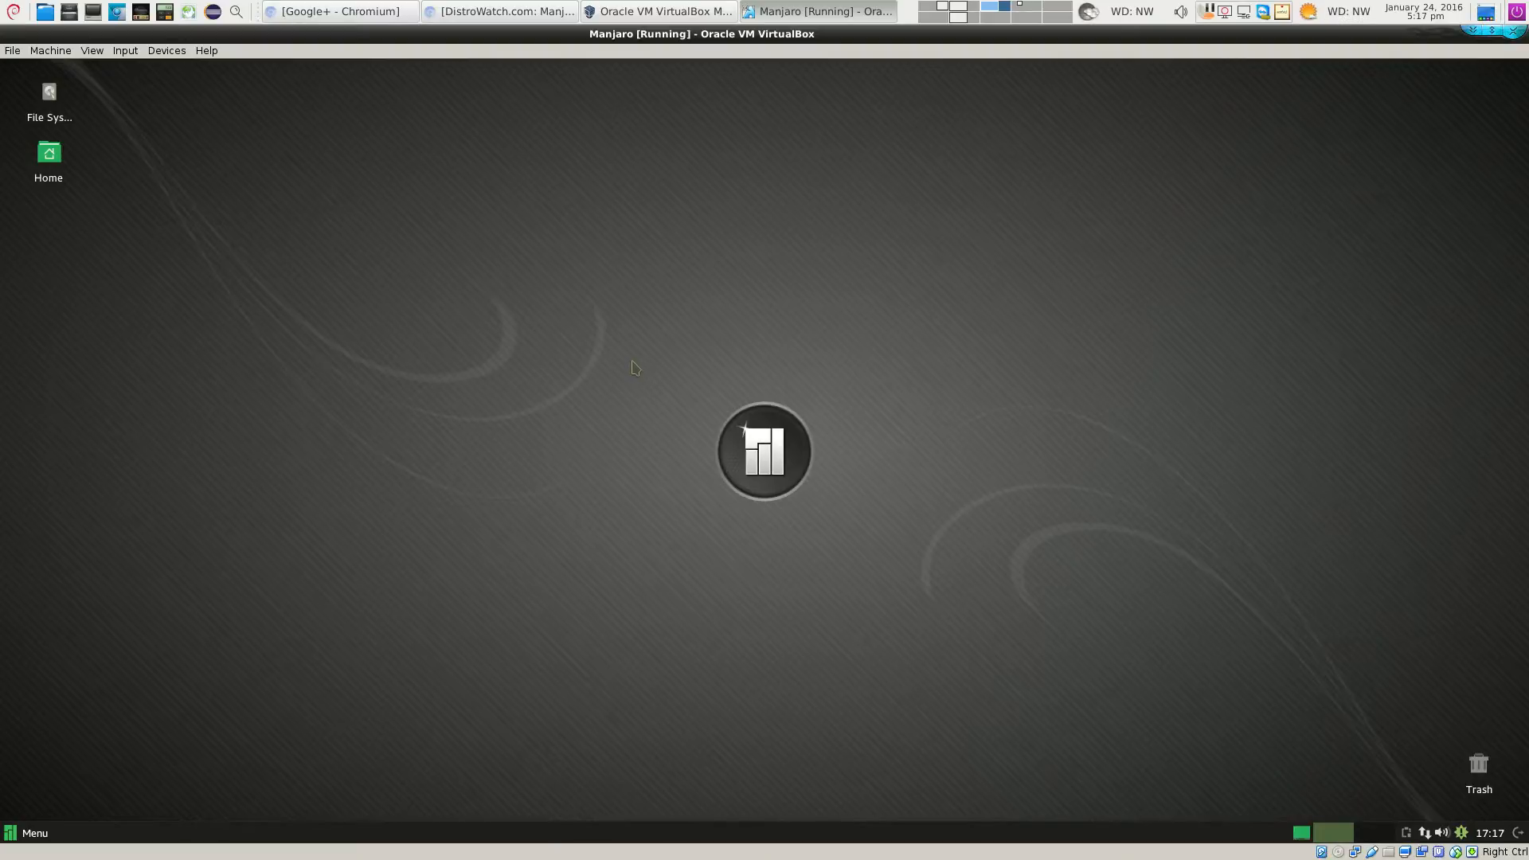
Look through the full list of installed applications under All in the Manjaro application menu
{"action": "left_click_drag", "start_coordinate": [647, 361], "coordinate": [882, 545]}
{"action": "left_click", "coordinate": [36, 833]}
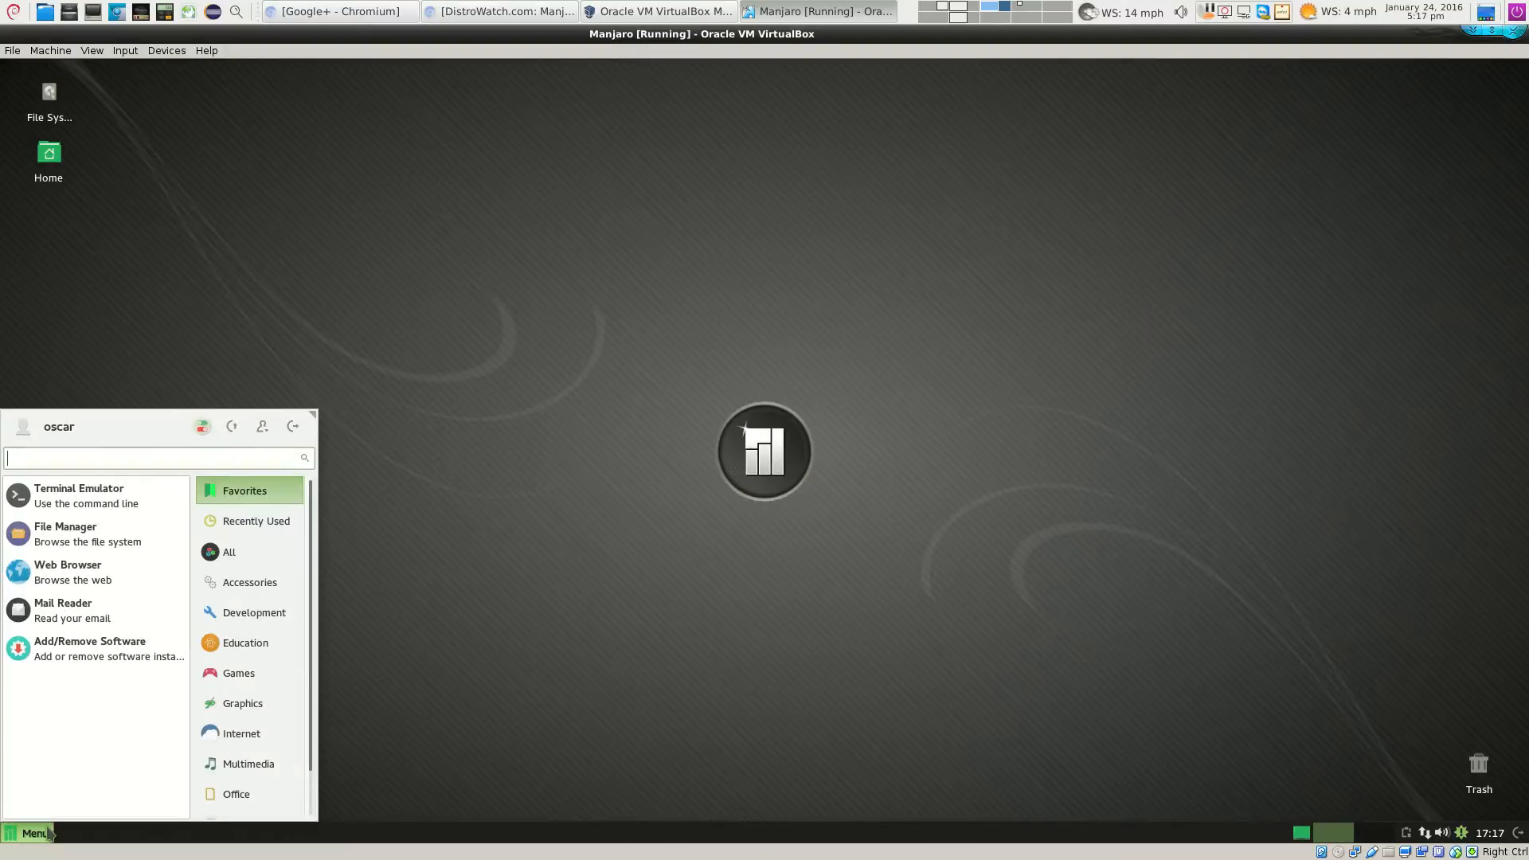
{"action": "left_click", "coordinate": [233, 556]}
{"action": "scroll", "coordinate": [53, 557], "scroll_direction": "down", "scroll_amount": 8}
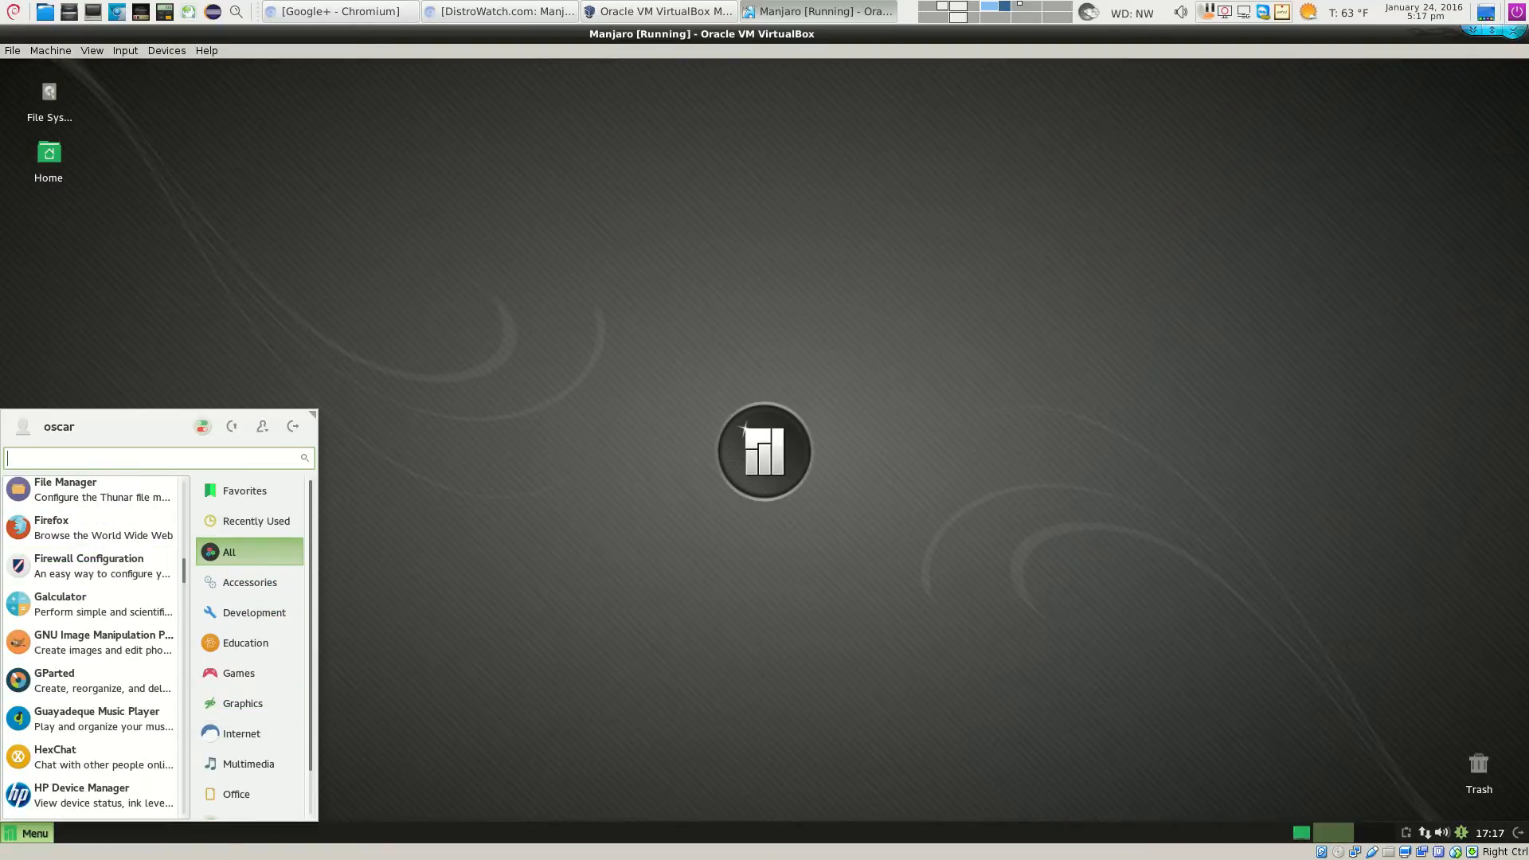
{"action": "scroll", "coordinate": [233, 712], "scroll_direction": "down", "scroll_amount": 2}
{"action": "scroll", "coordinate": [233, 665], "scroll_direction": "up", "scroll_amount": 2}
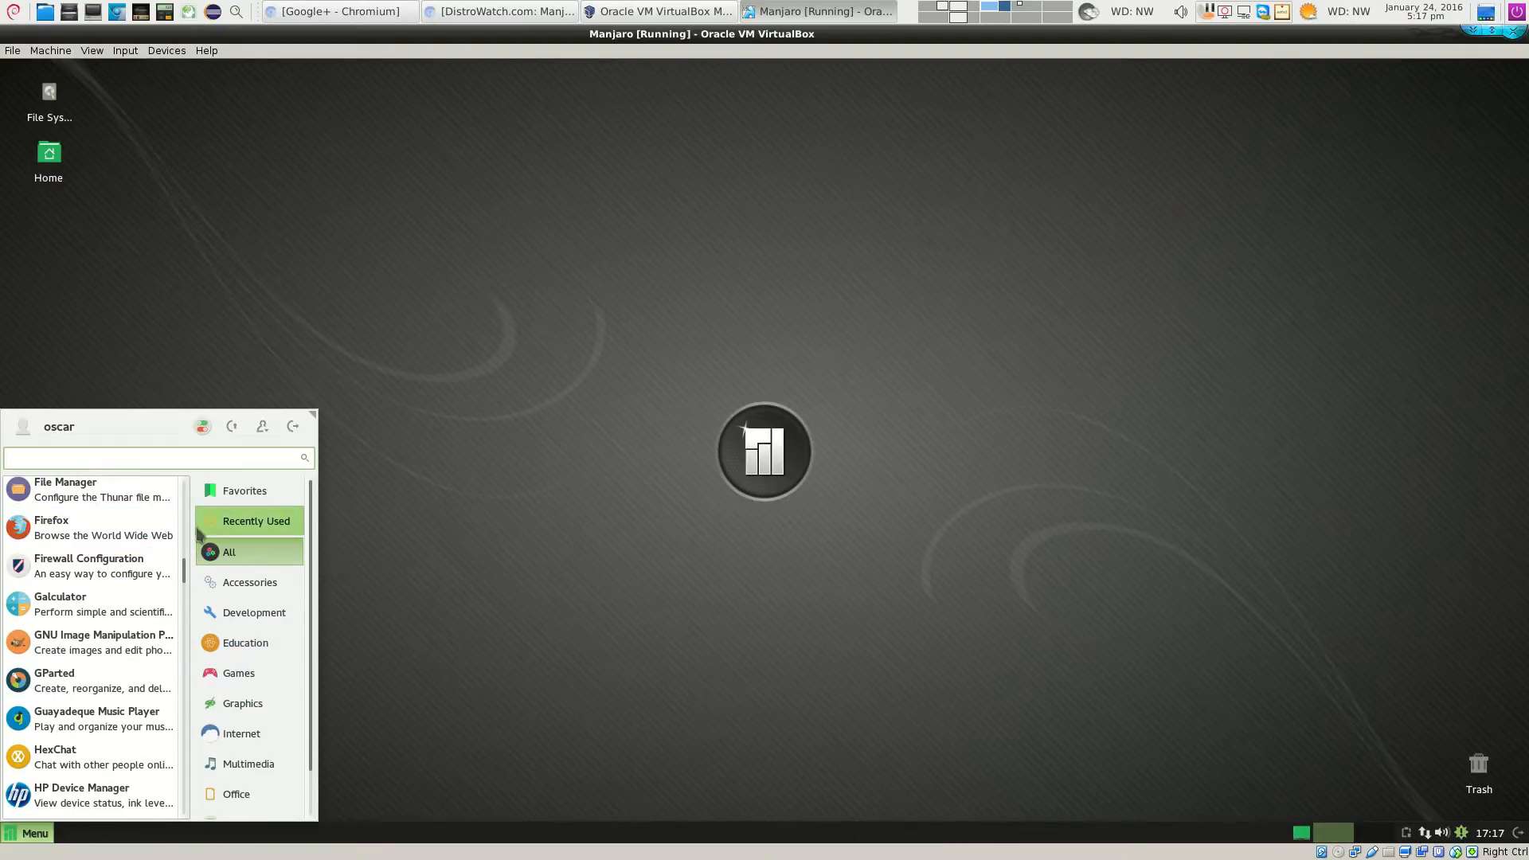
{"action": "scroll", "coordinate": [106, 538], "scroll_direction": "up", "scroll_amount": 10}
{"action": "scroll", "coordinate": [106, 539], "scroll_direction": "up", "scroll_amount": 3}
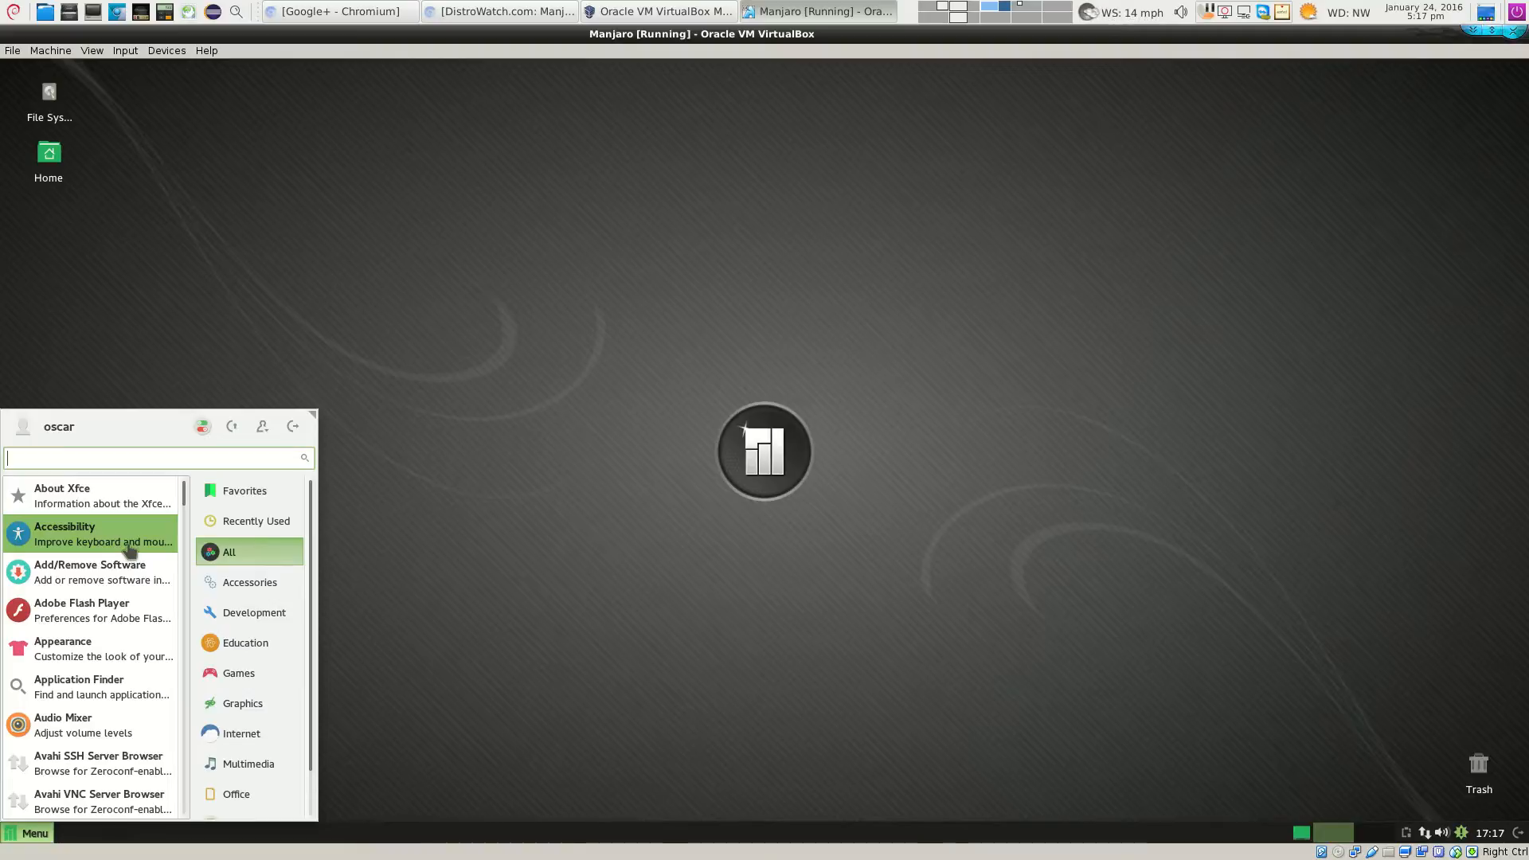
{"action": "scroll", "coordinate": [112, 621], "scroll_direction": "down", "scroll_amount": 1}
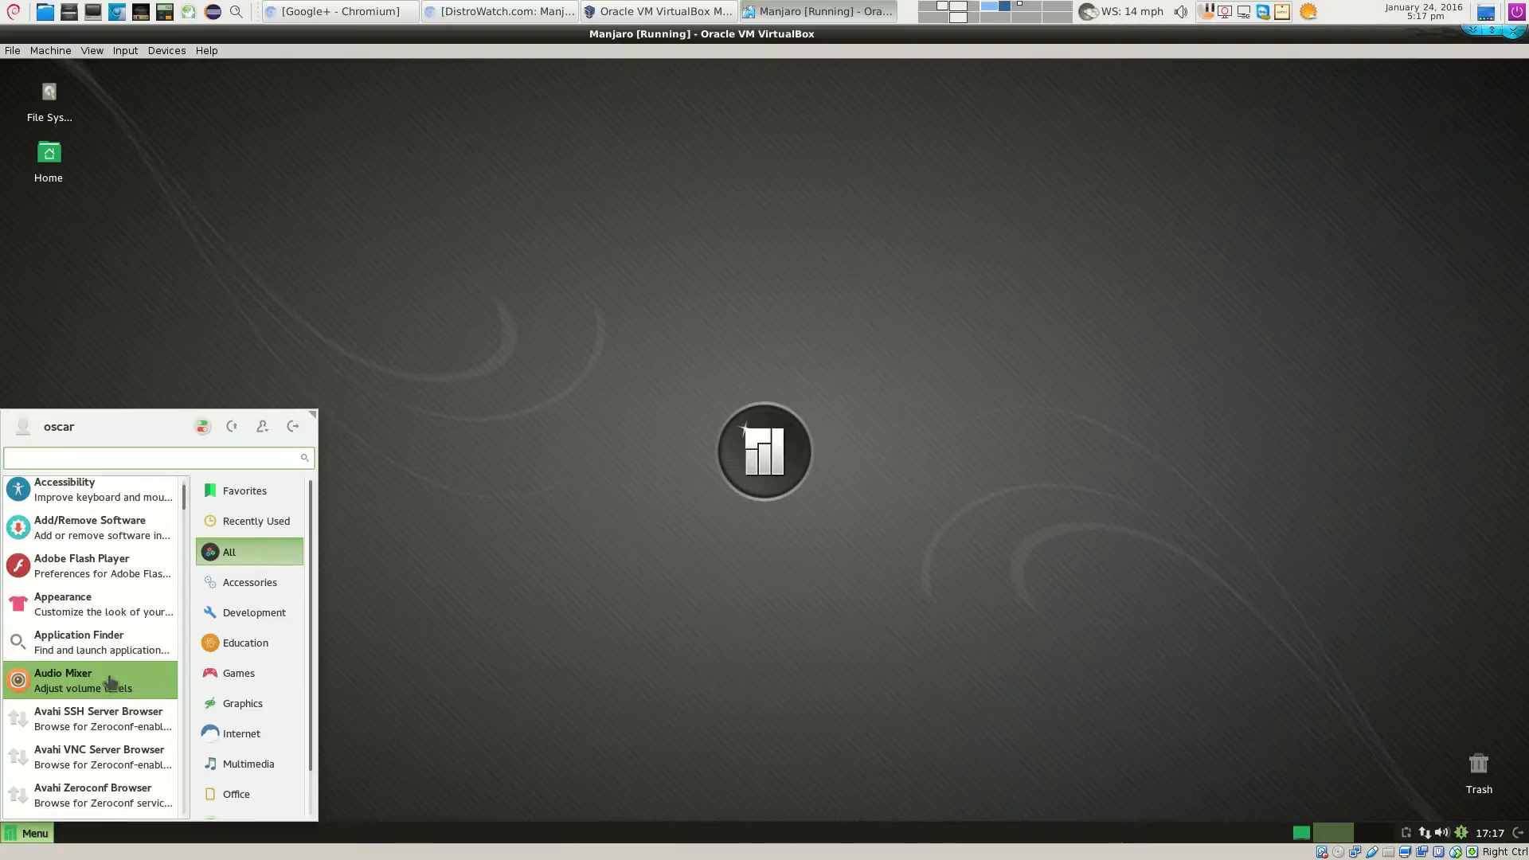
Review the programs in the Accessories category from Application Finder down to Xfburn
{"action": "left_click", "coordinate": [270, 595]}
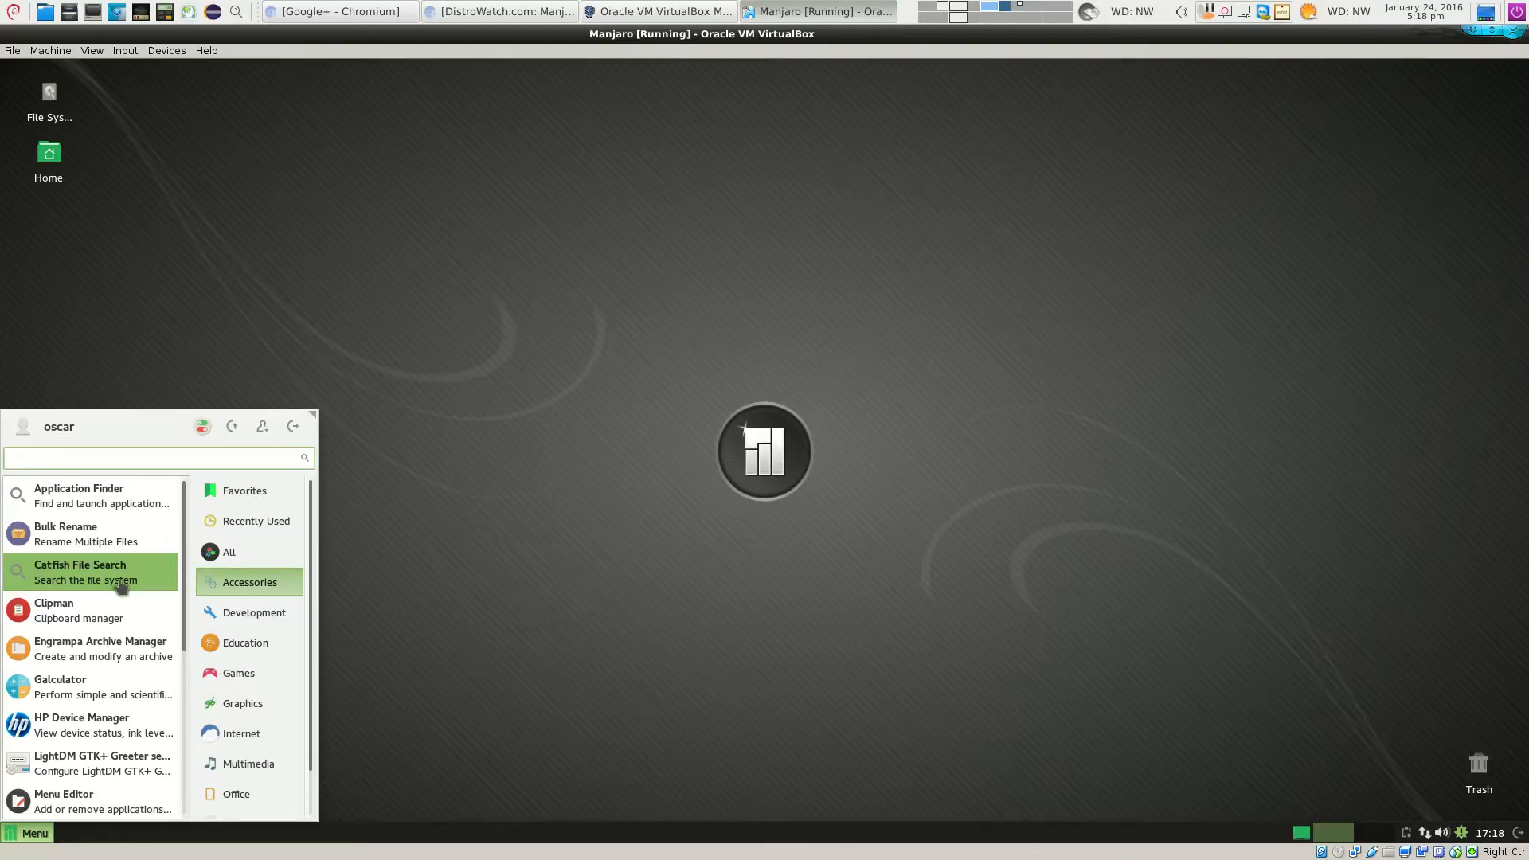
{"action": "scroll", "coordinate": [121, 585], "scroll_direction": "down", "scroll_amount": 4}
{"action": "scroll", "coordinate": [121, 578], "scroll_direction": "up", "scroll_amount": 3}
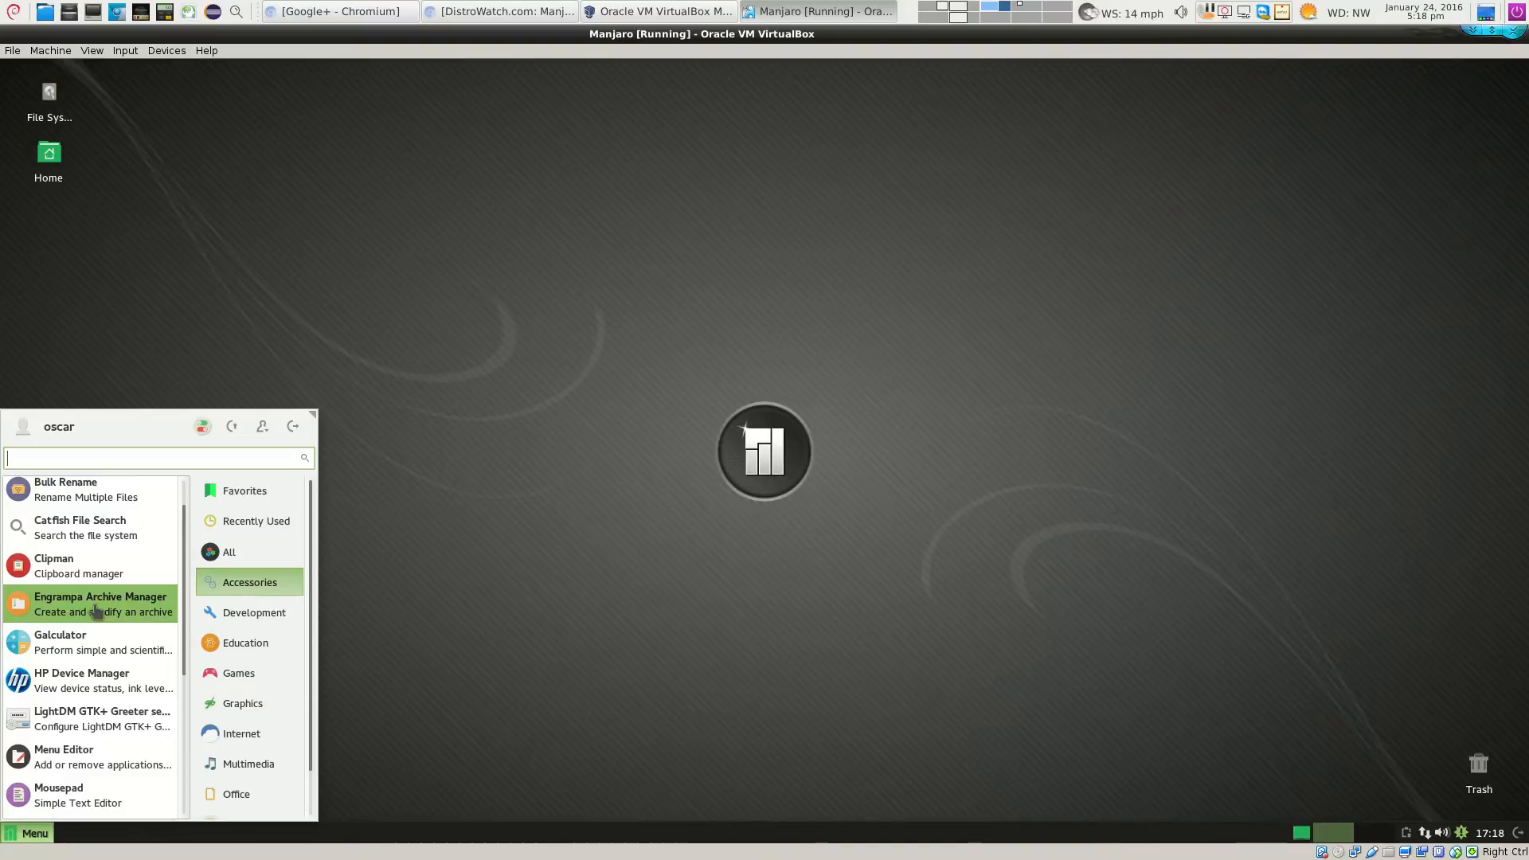
{"action": "scroll", "coordinate": [106, 610], "scroll_direction": "down", "scroll_amount": 1}
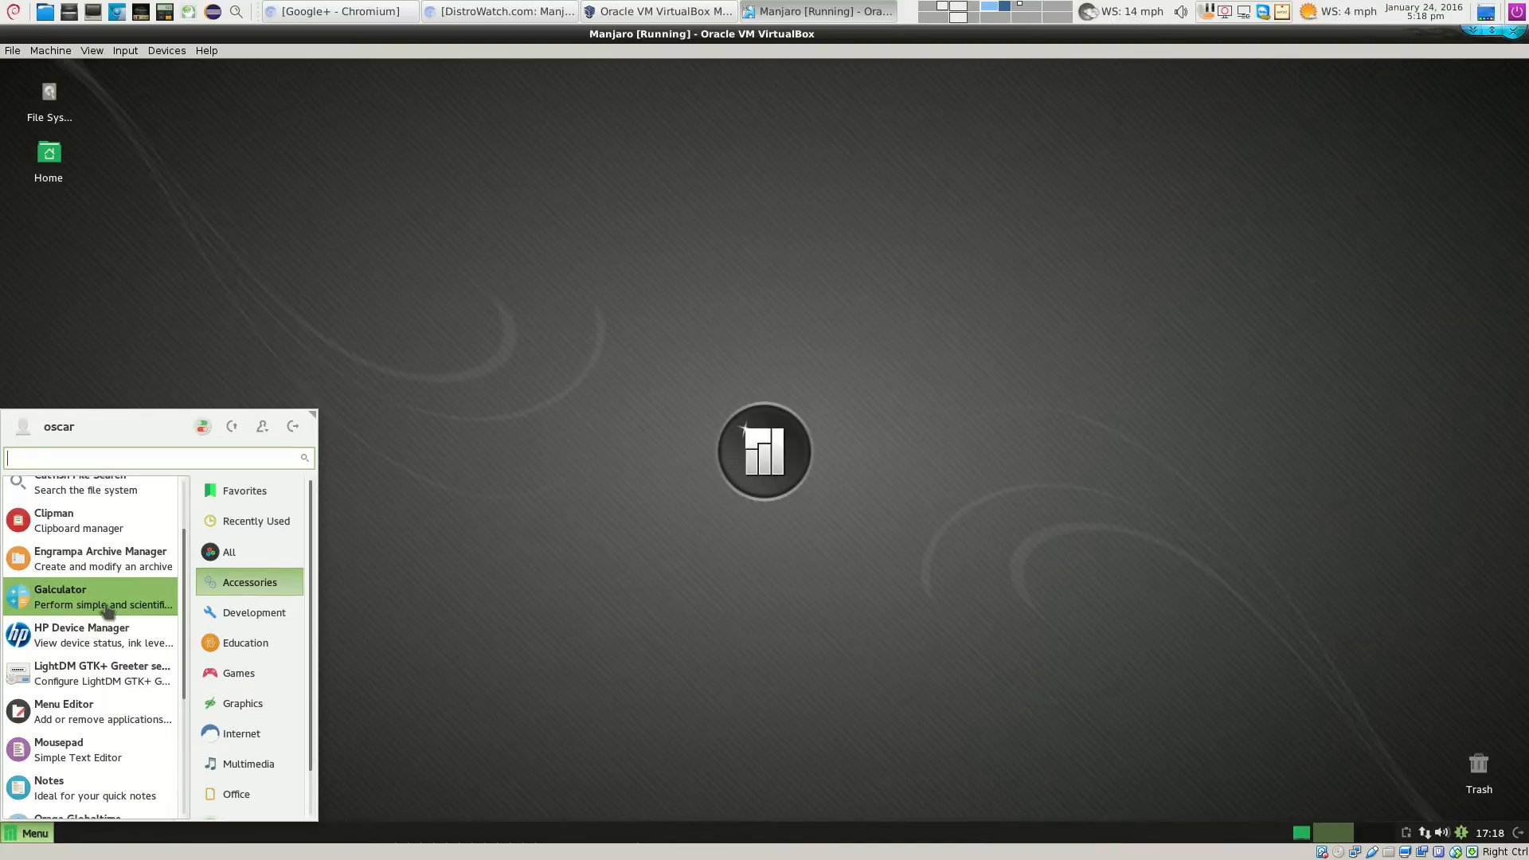
{"action": "scroll", "coordinate": [108, 611], "scroll_direction": "up", "scroll_amount": 1}
{"action": "scroll", "coordinate": [109, 593], "scroll_direction": "down", "scroll_amount": 1}
{"action": "scroll", "coordinate": [128, 601], "scroll_direction": "down", "scroll_amount": 3}
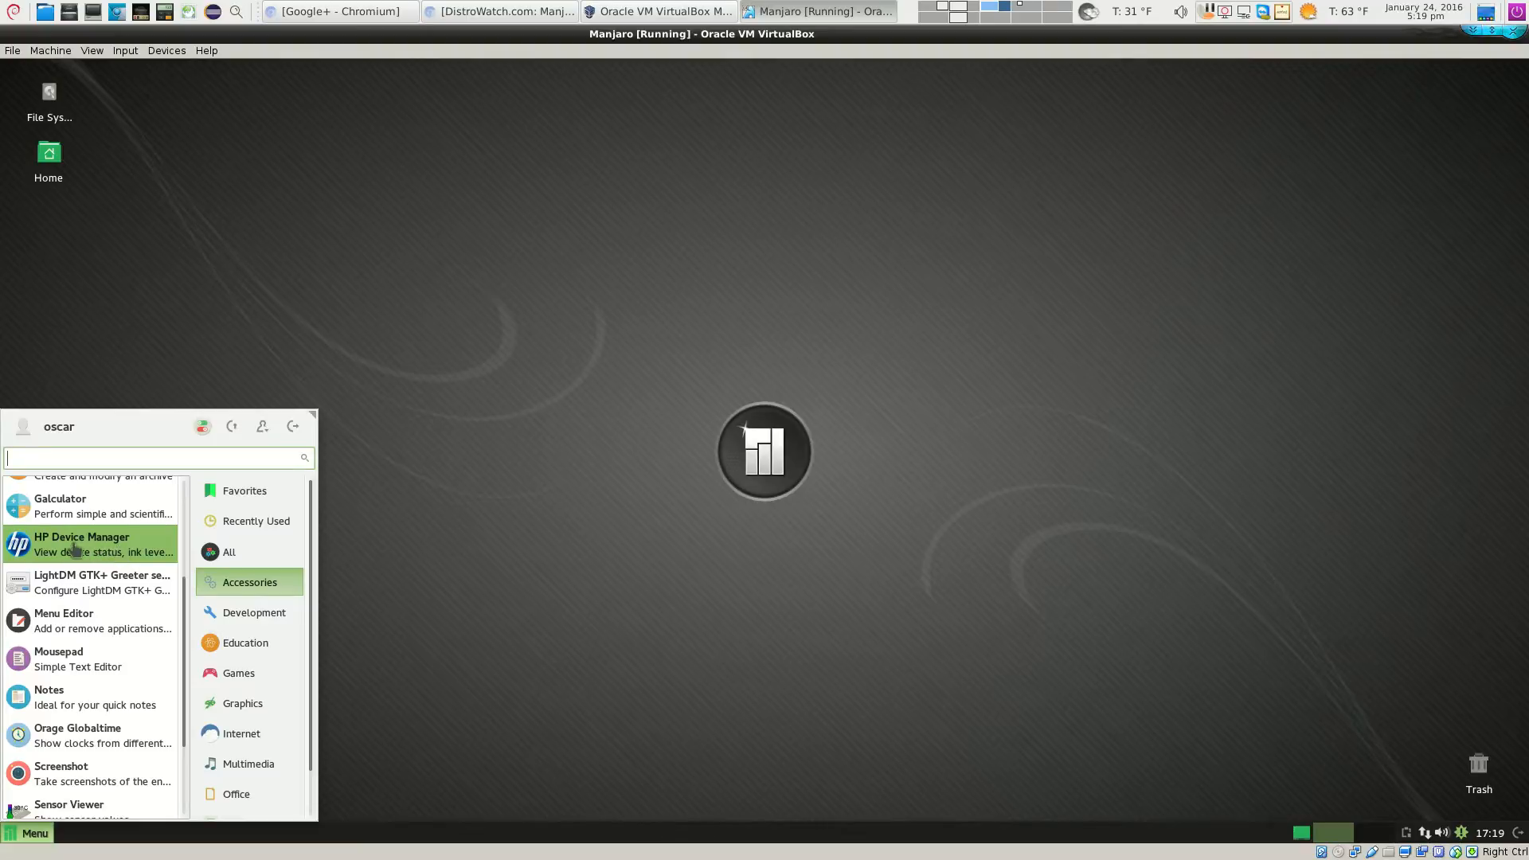
{"action": "scroll", "coordinate": [74, 548], "scroll_direction": "down", "scroll_amount": 1}
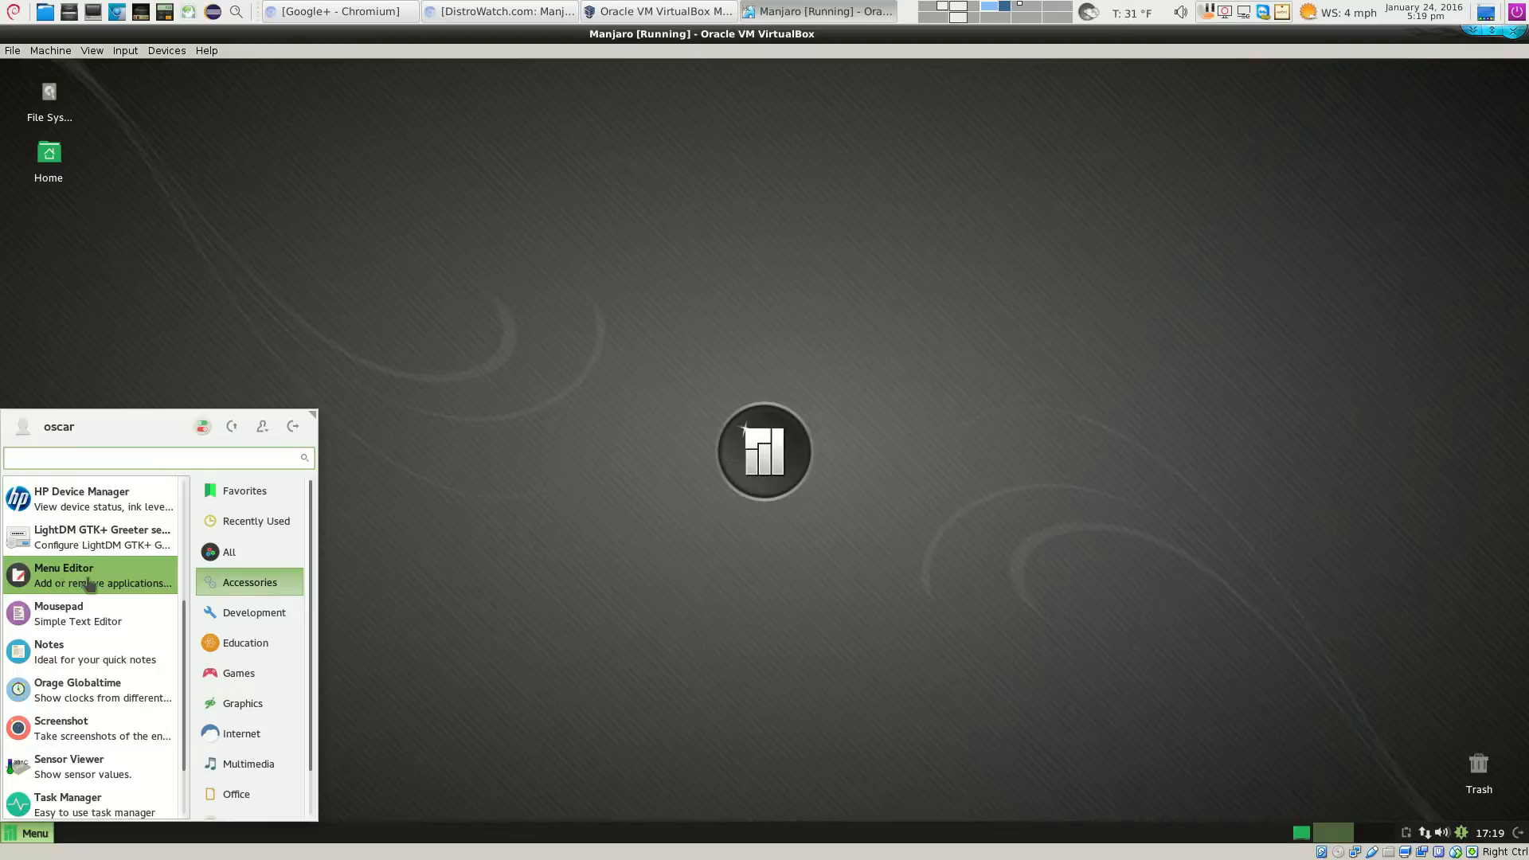
{"action": "scroll", "coordinate": [89, 586], "scroll_direction": "down", "scroll_amount": 1}
{"action": "scroll", "coordinate": [92, 609], "scroll_direction": "down", "scroll_amount": 1}
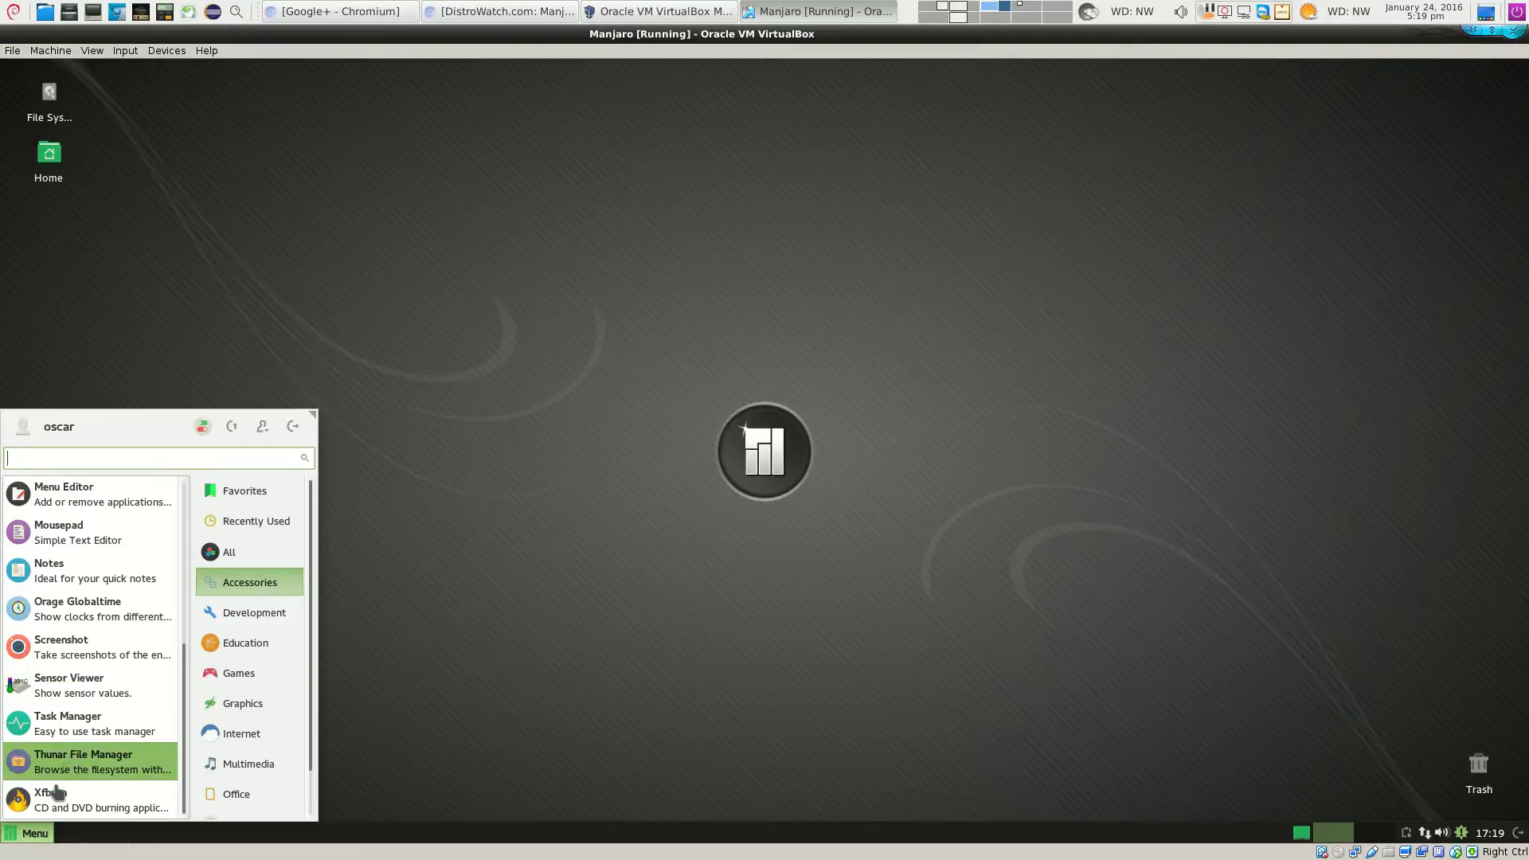
{"action": "scroll", "coordinate": [70, 562], "scroll_direction": "up", "scroll_amount": 4}
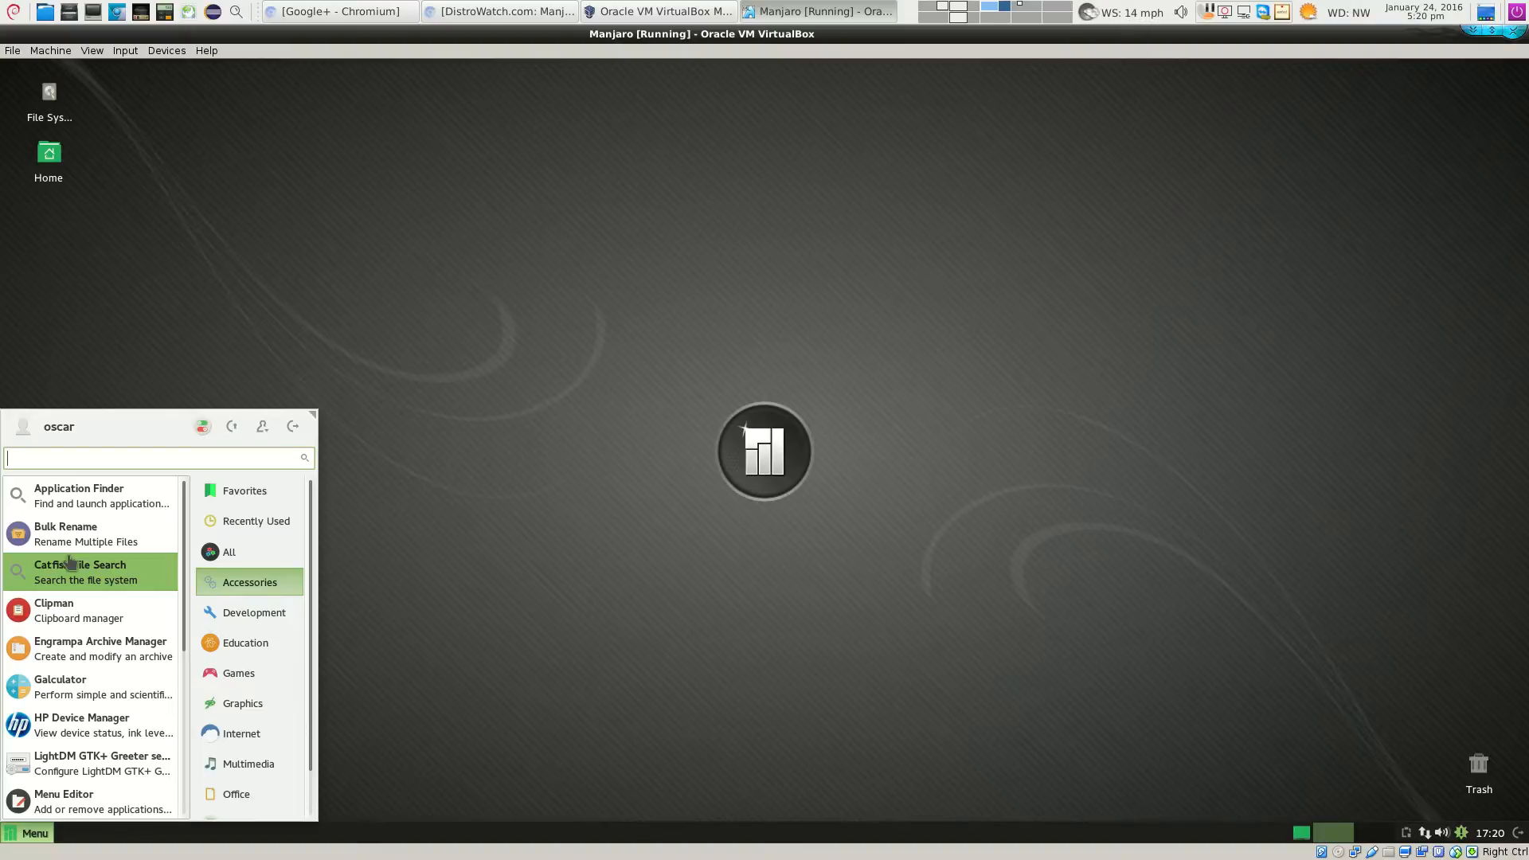
{"action": "scroll", "coordinate": [70, 565], "scroll_direction": "down", "scroll_amount": 5}
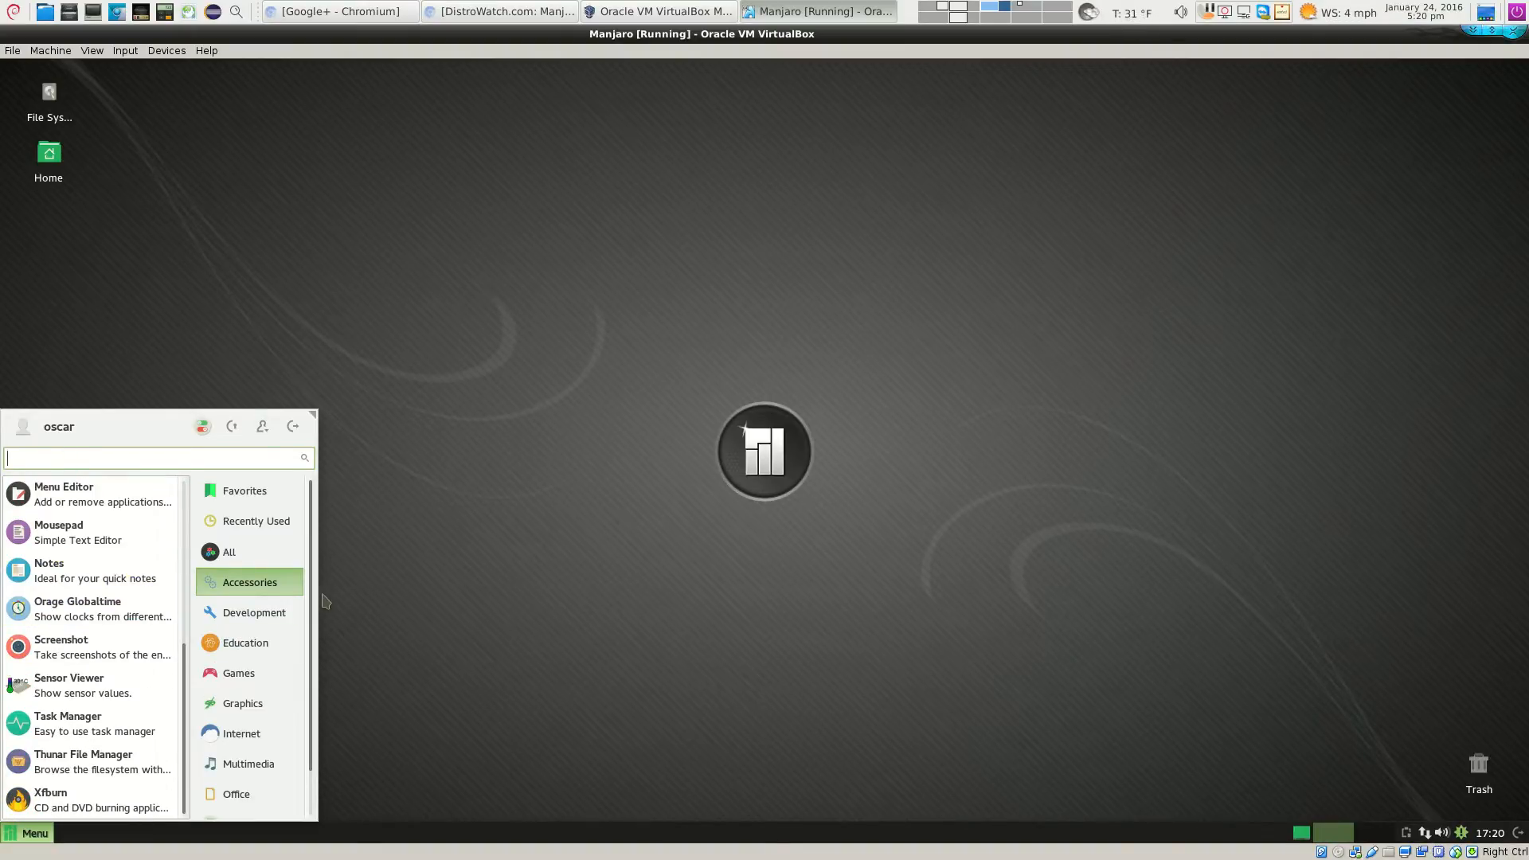
Examine the programs in the Development, Education and Games categories of the application menu
{"action": "left_click", "coordinate": [291, 615]}
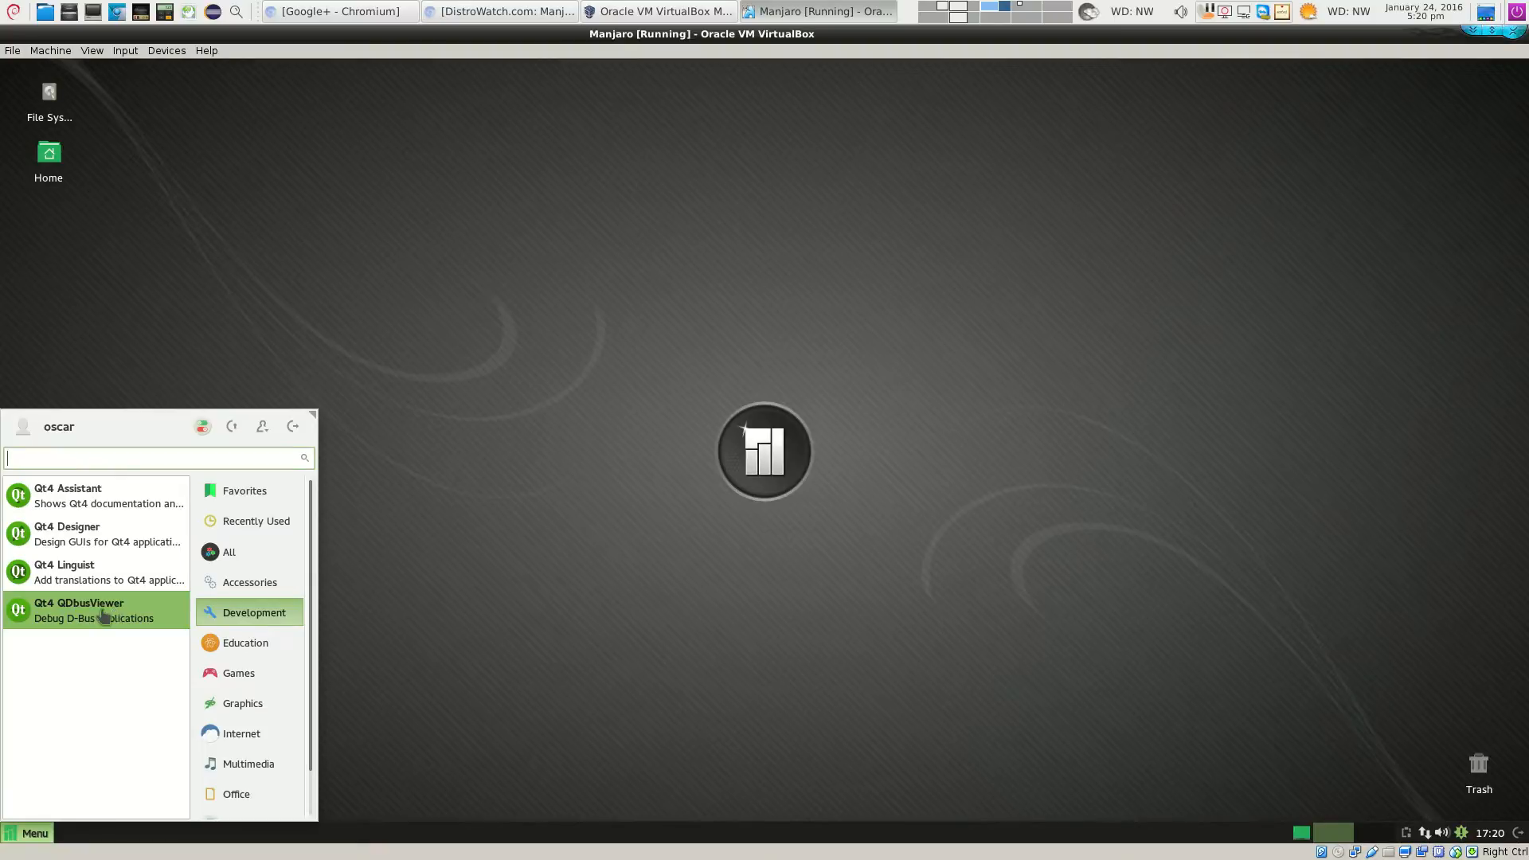
{"action": "mouse_move", "coordinate": [232, 640]}
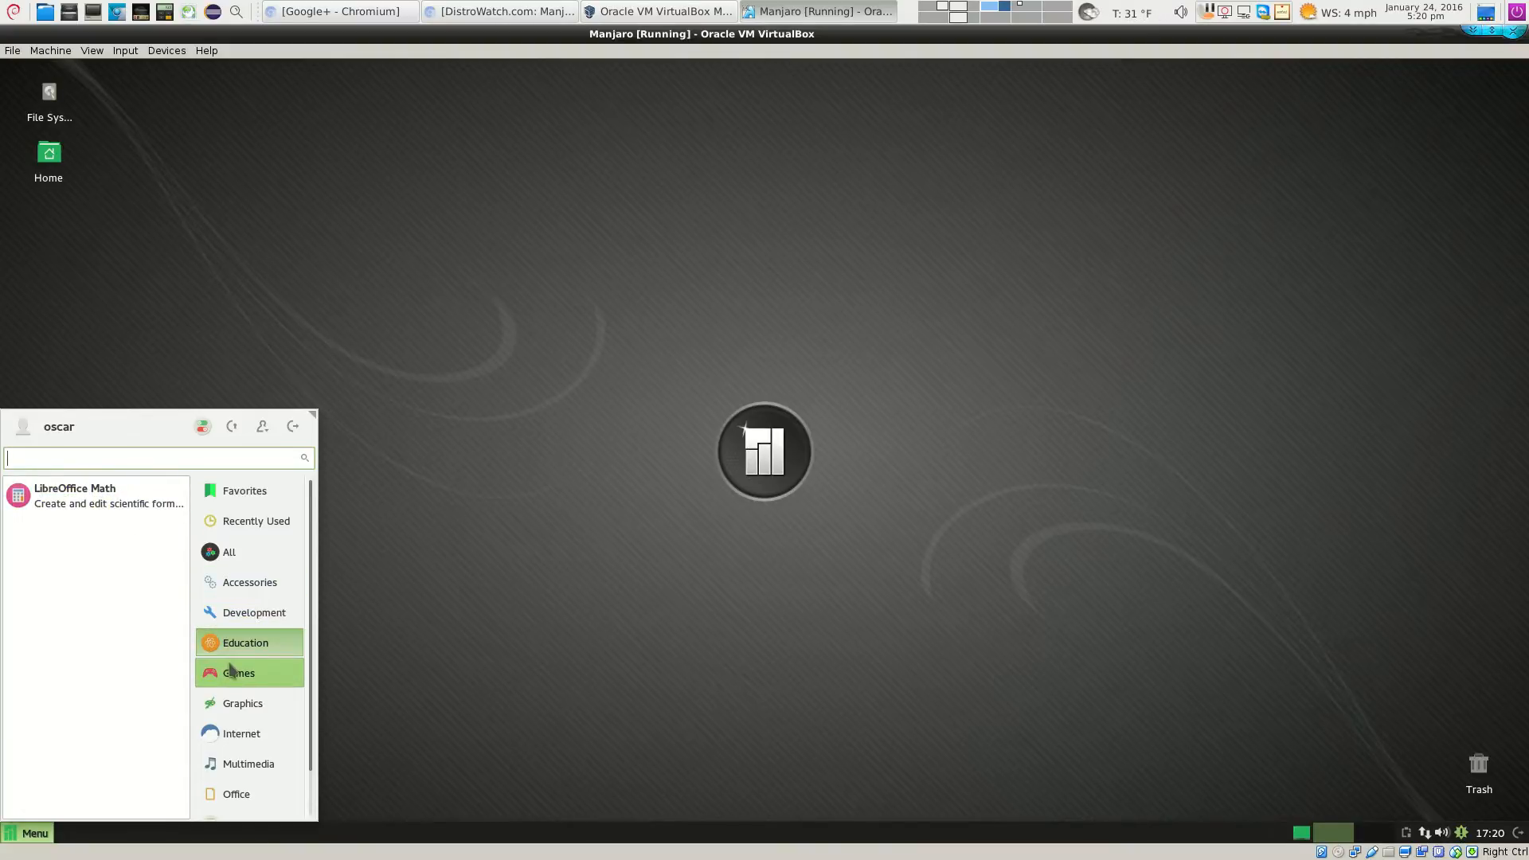
{"action": "mouse_move", "coordinate": [231, 669]}
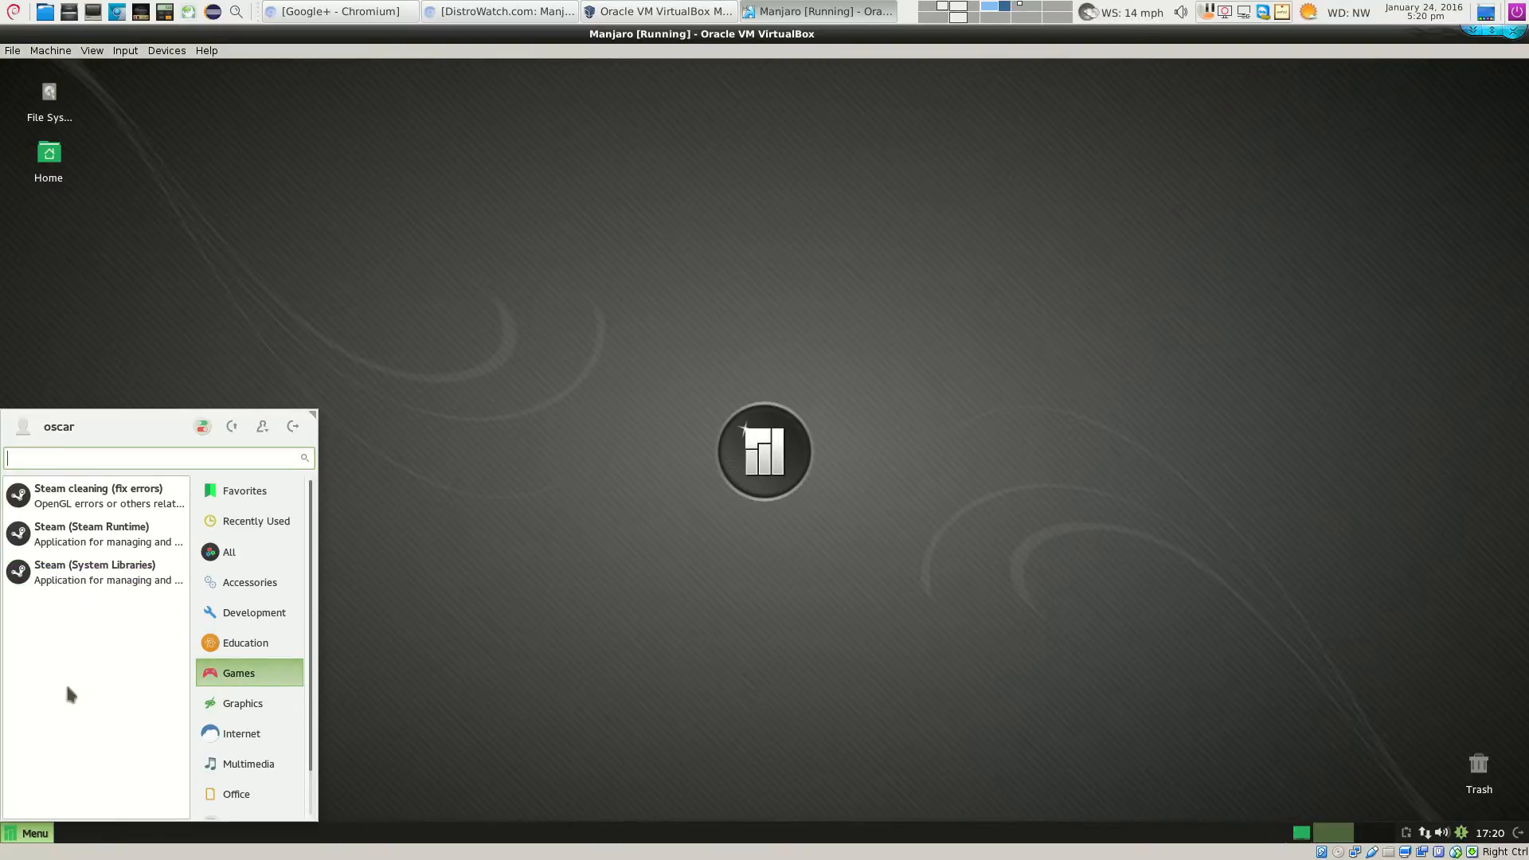
Review the programs in the Graphics, Internet and Multimedia categories of the application menu
{"action": "left_click", "coordinate": [239, 703]}
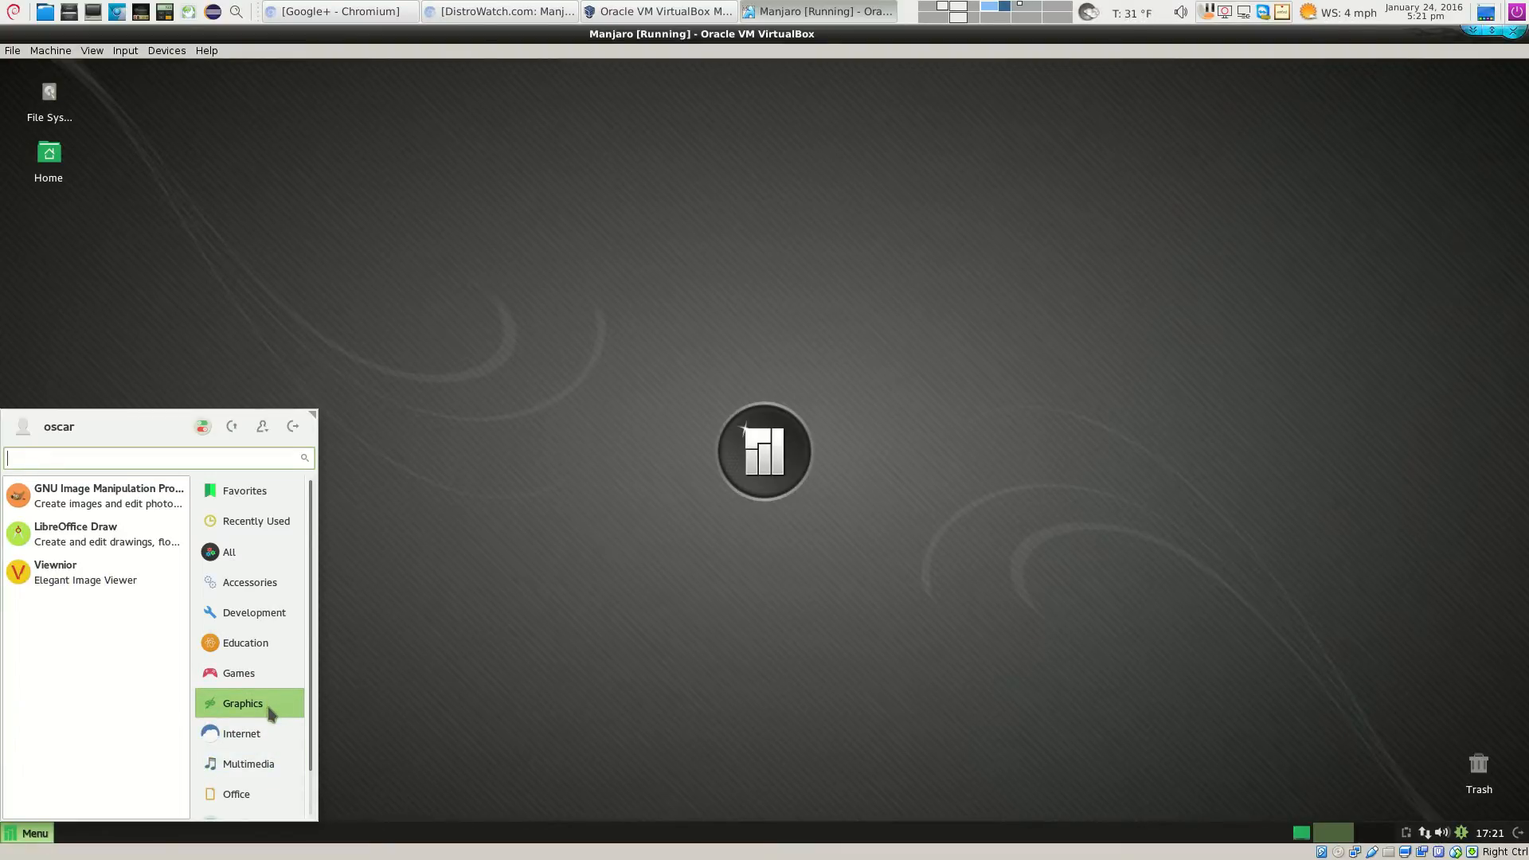
{"action": "left_click", "coordinate": [275, 733]}
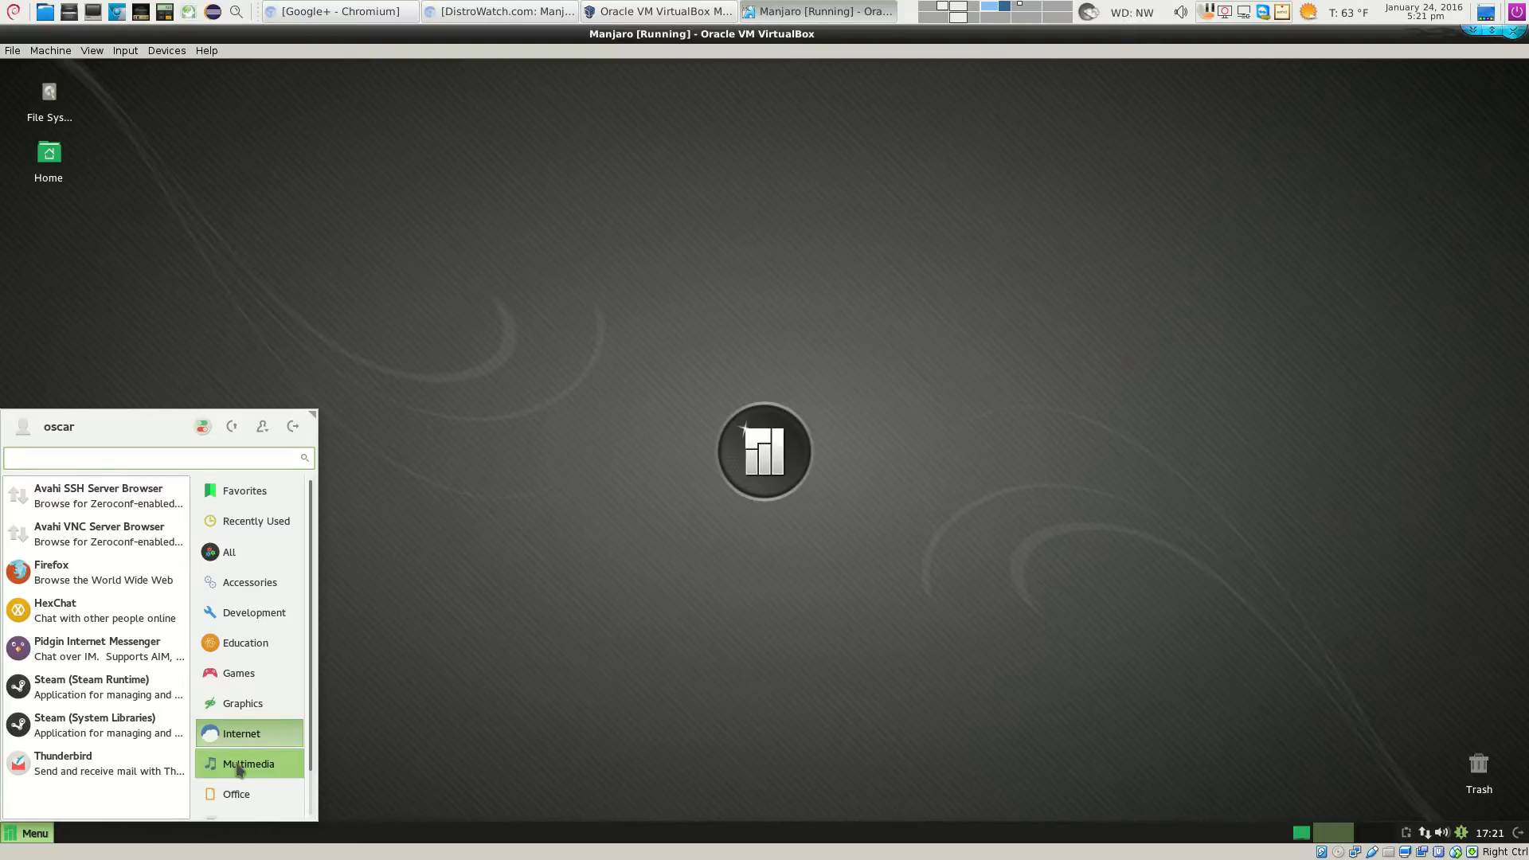
{"action": "scroll", "coordinate": [236, 788], "scroll_direction": "down", "scroll_amount": 2}
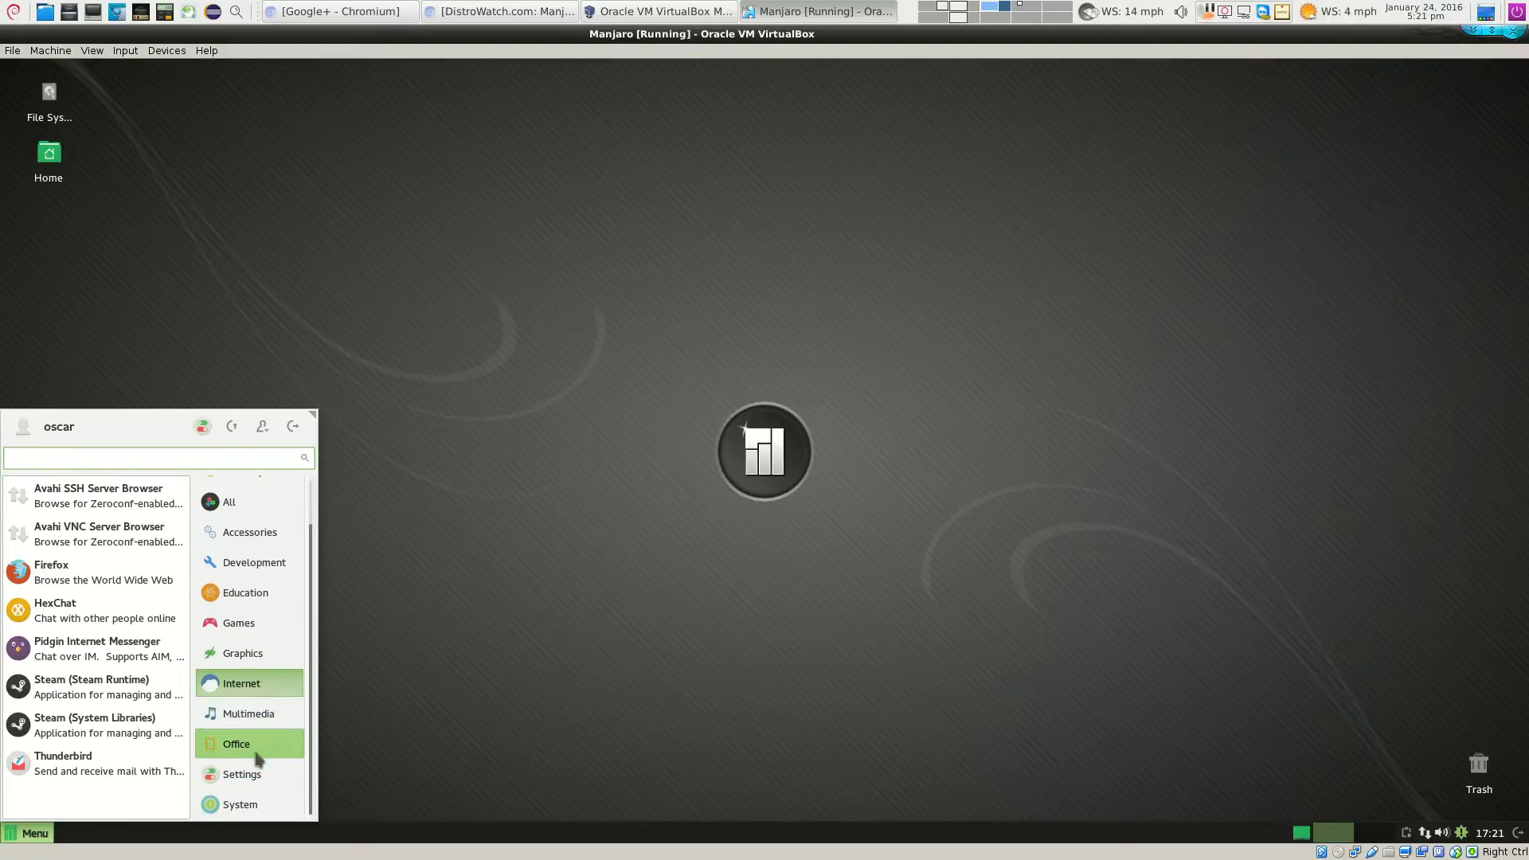
{"action": "left_click", "coordinate": [255, 752]}
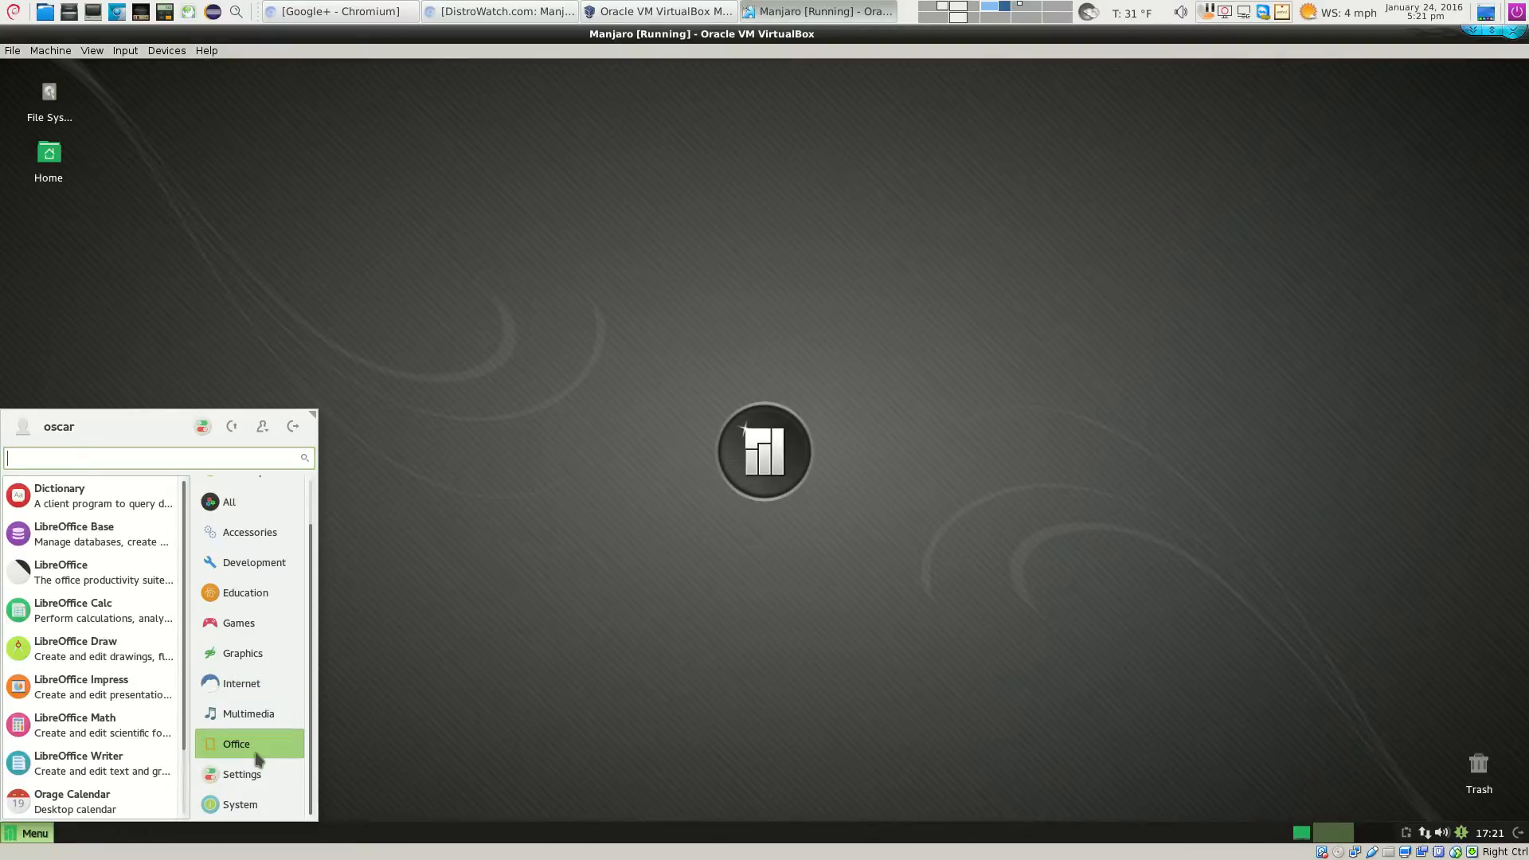
{"action": "left_click", "coordinate": [247, 717]}
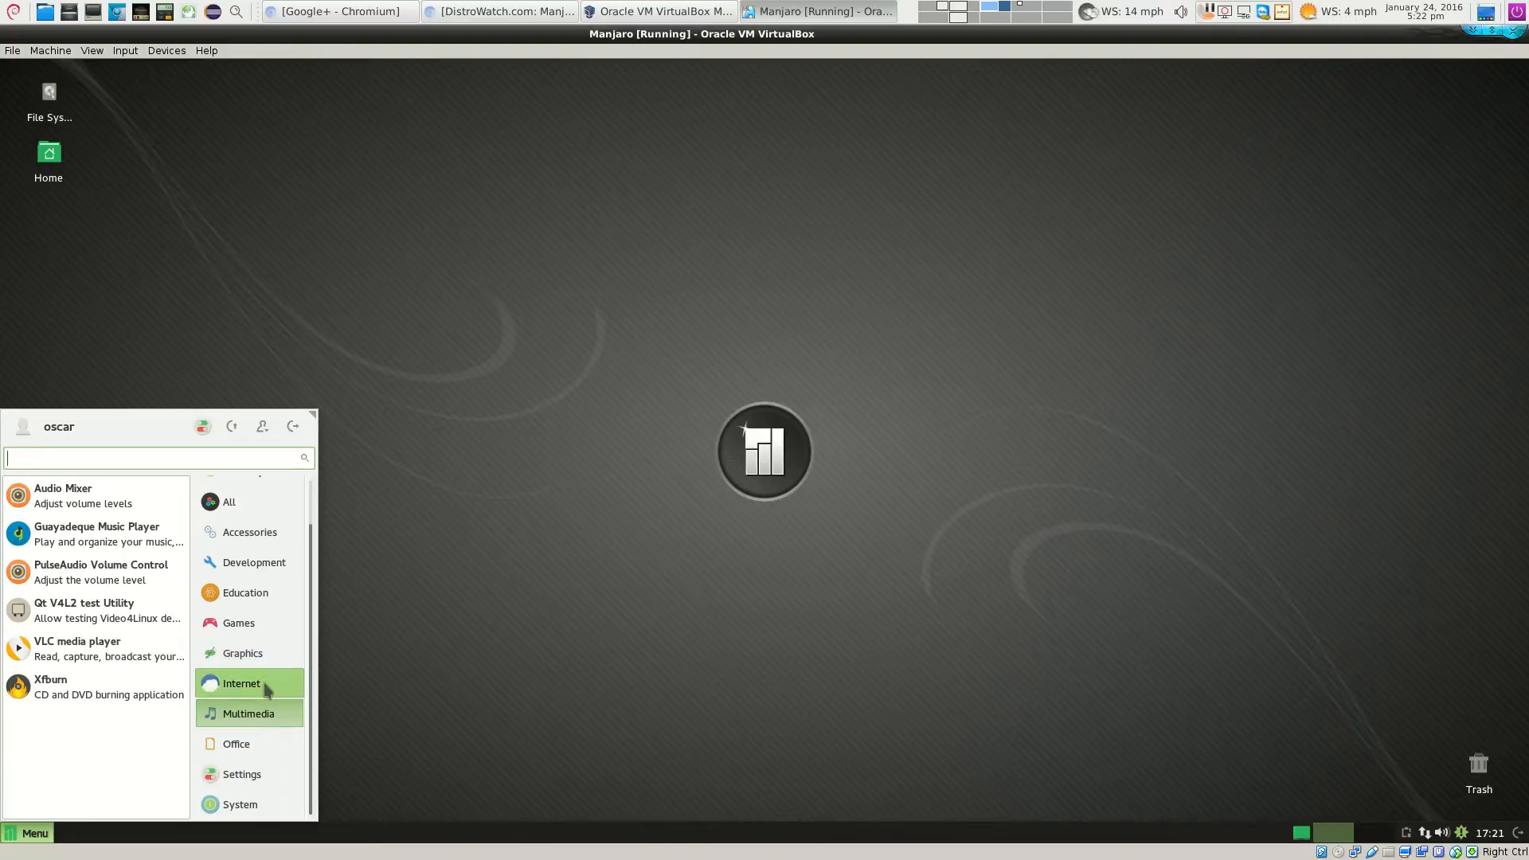
Review the programs in the Office category from Dictionary and the LibreOffice suite down to qpdfview
{"action": "left_click", "coordinate": [253, 745]}
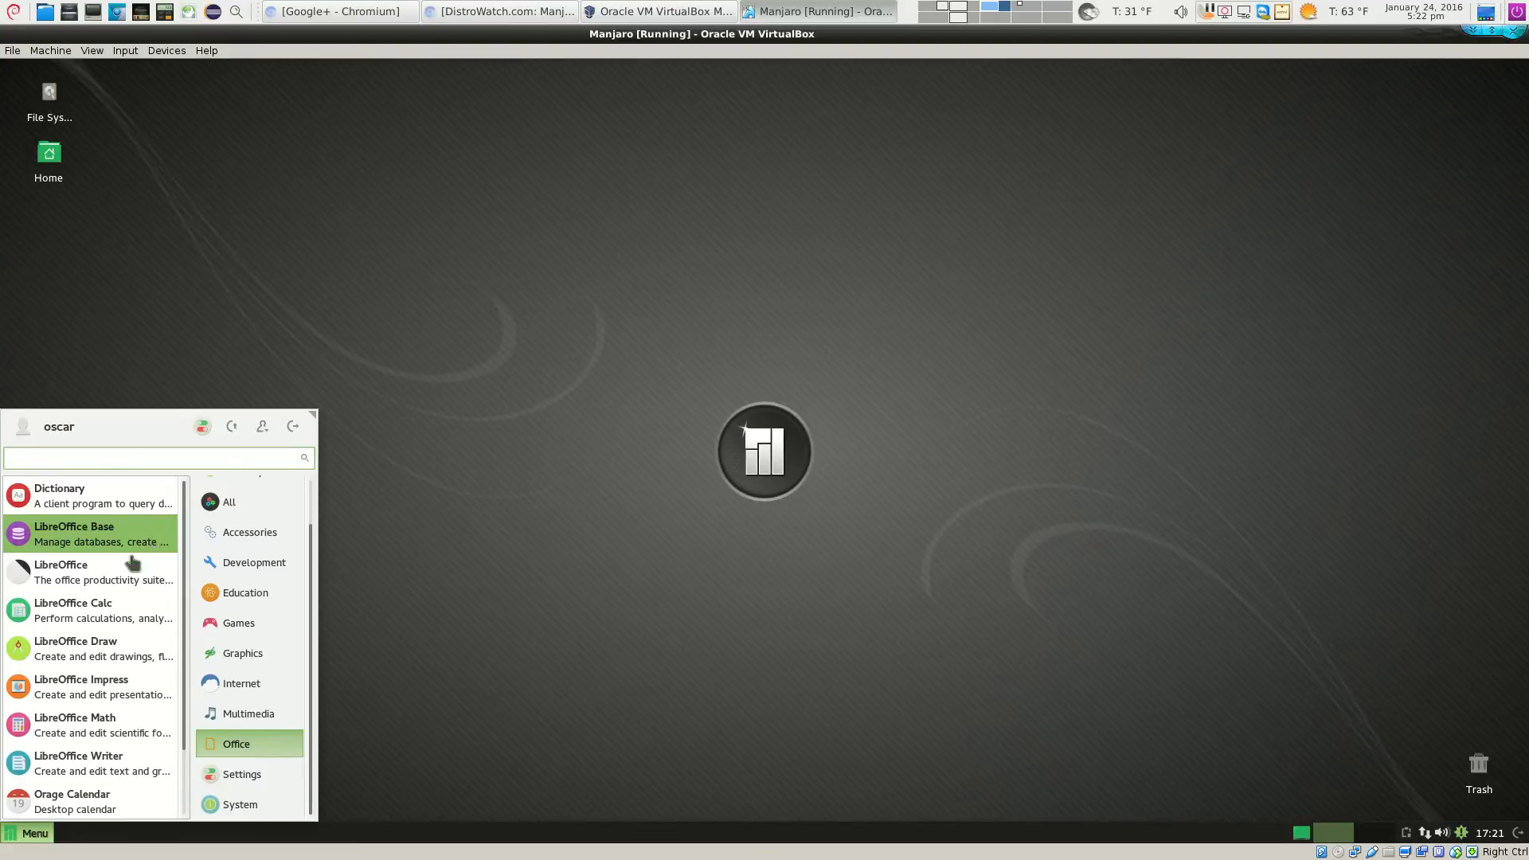
{"action": "scroll", "coordinate": [126, 577], "scroll_direction": "down", "scroll_amount": 1}
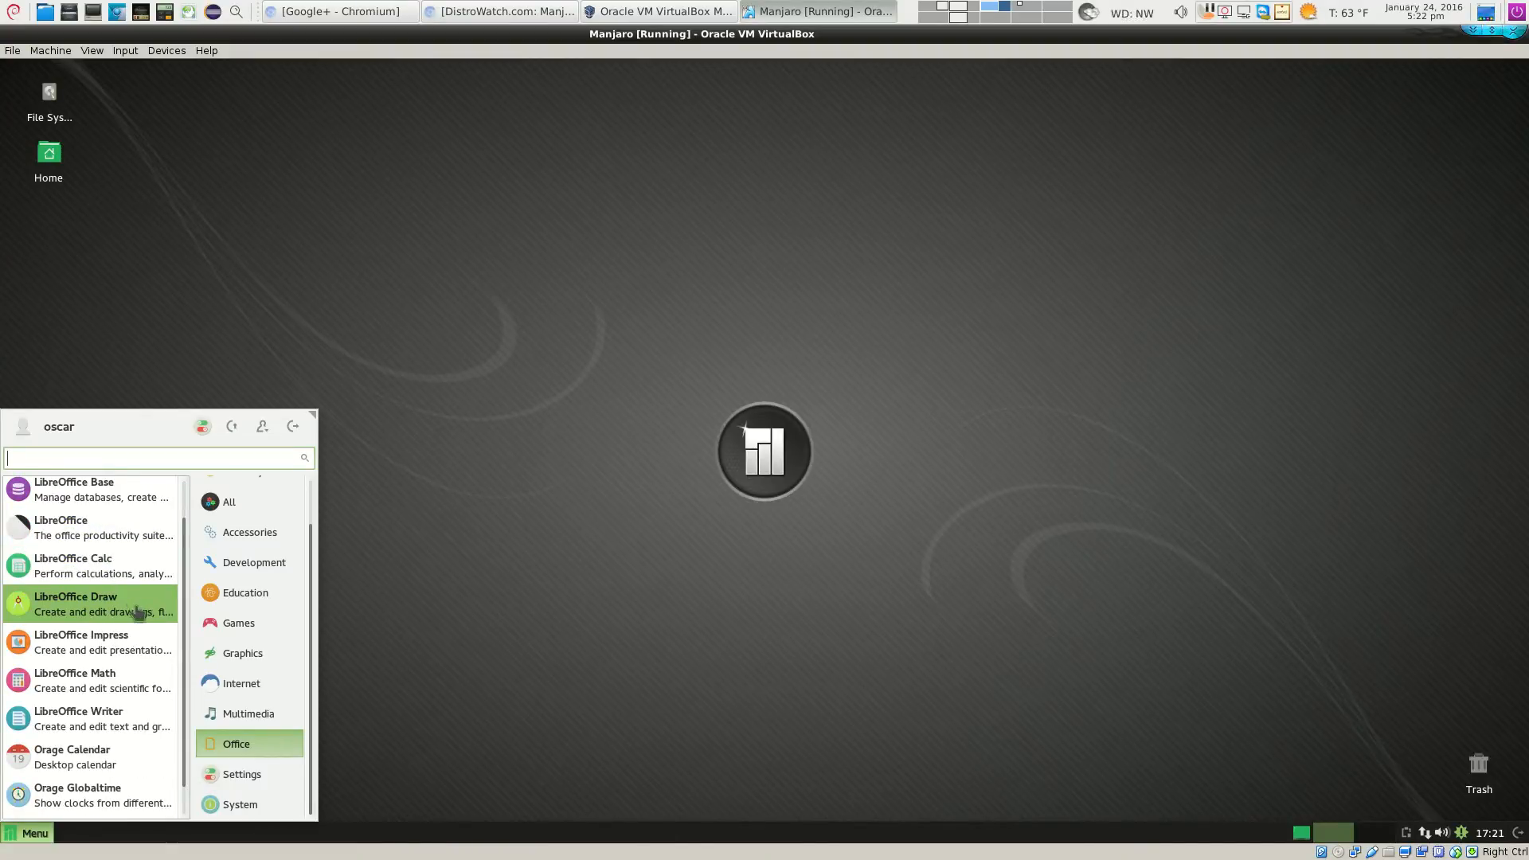
{"action": "scroll", "coordinate": [111, 605], "scroll_direction": "down", "scroll_amount": 1}
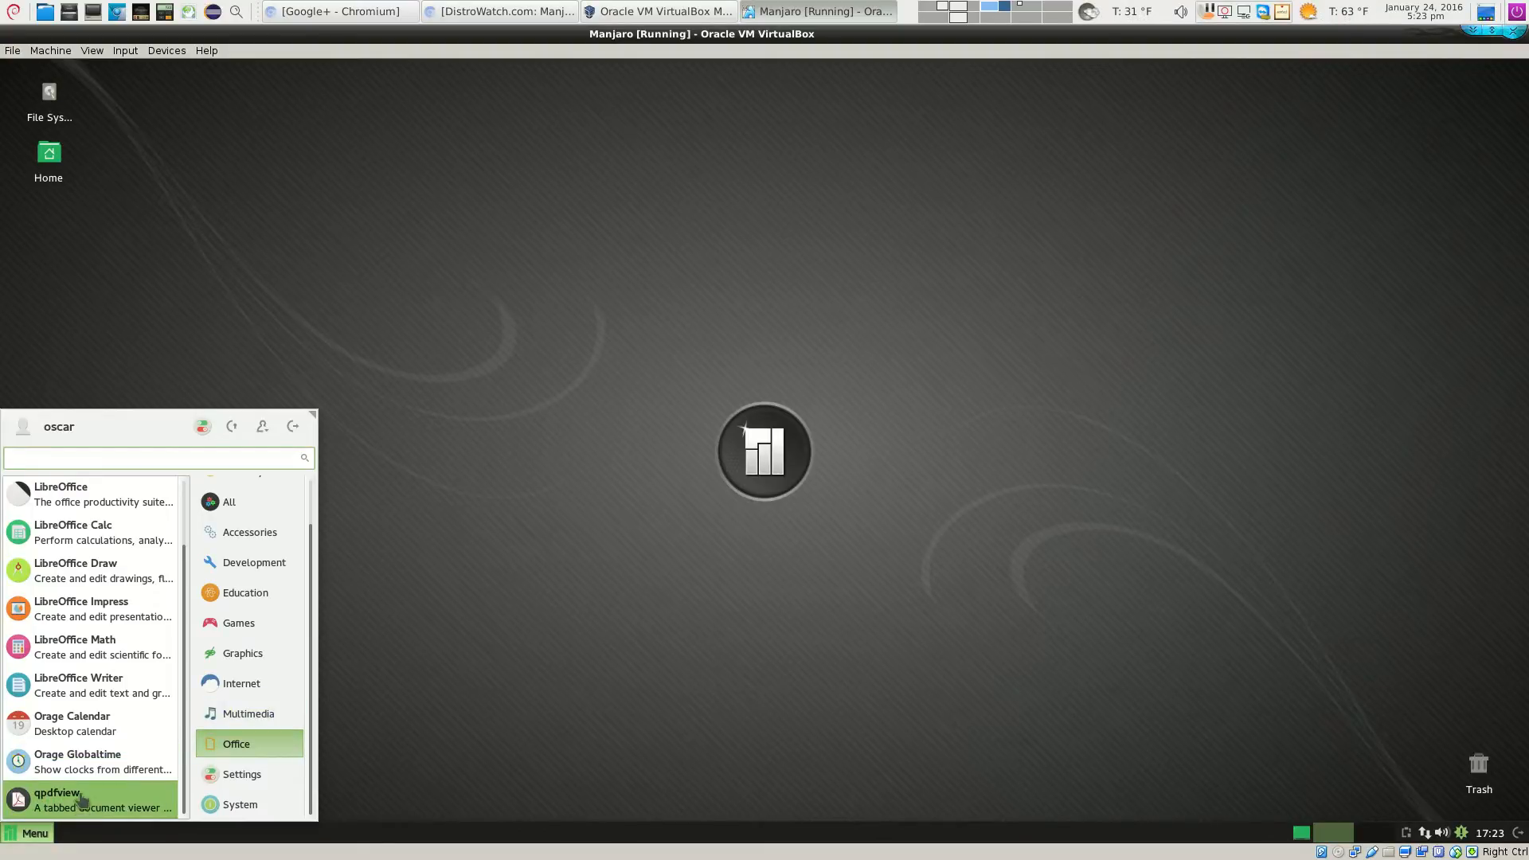
{"action": "scroll", "coordinate": [260, 768], "scroll_direction": "up", "scroll_amount": 1}
{"action": "scroll", "coordinate": [256, 777], "scroll_direction": "down", "scroll_amount": 1}
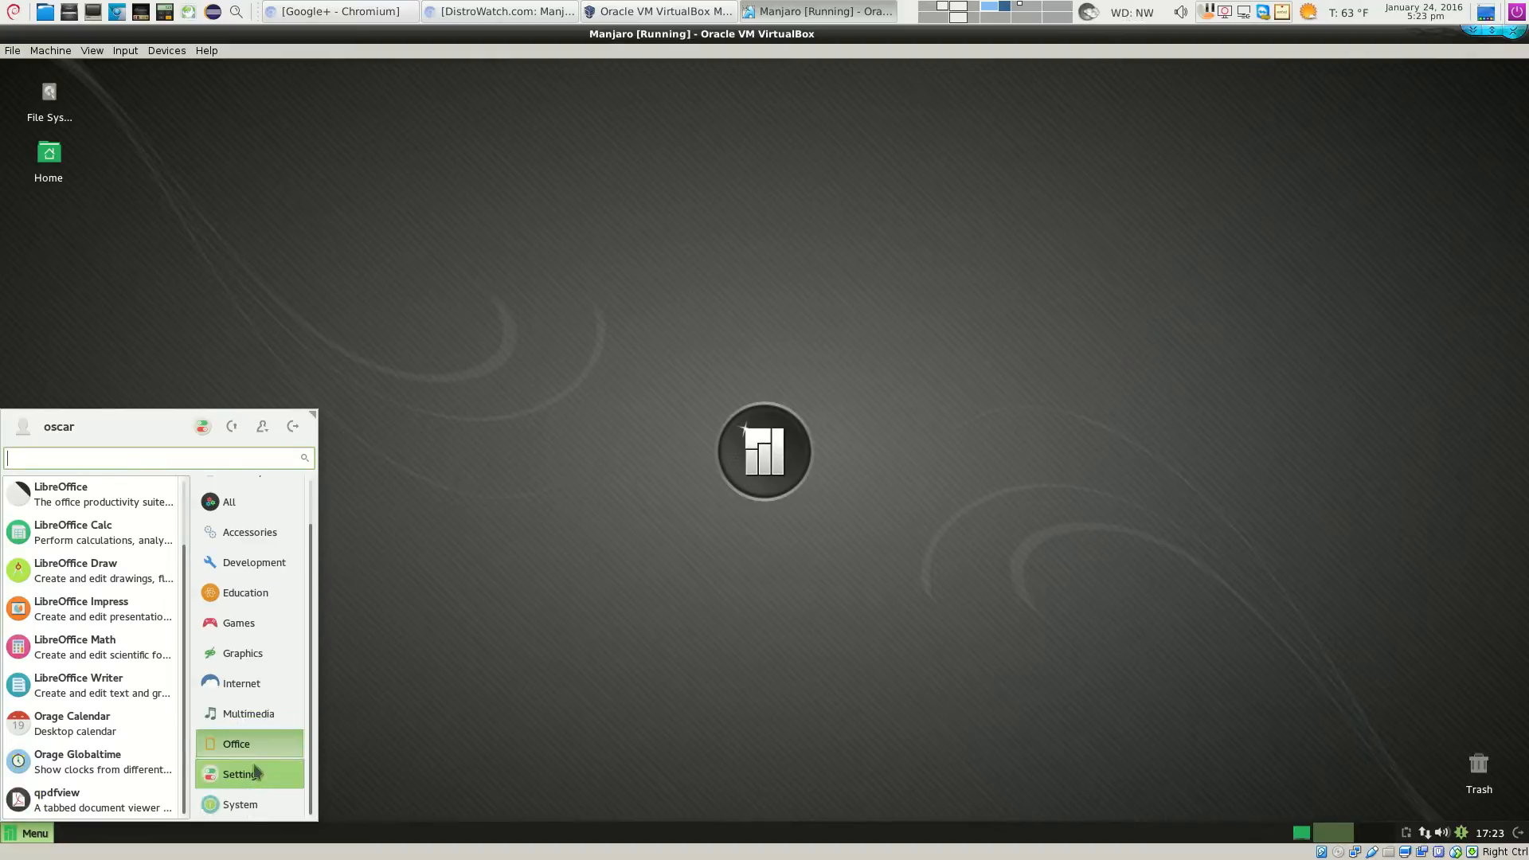
Look through the Settings category from Accessibility down to Workspaces
{"action": "left_click", "coordinate": [249, 781]}
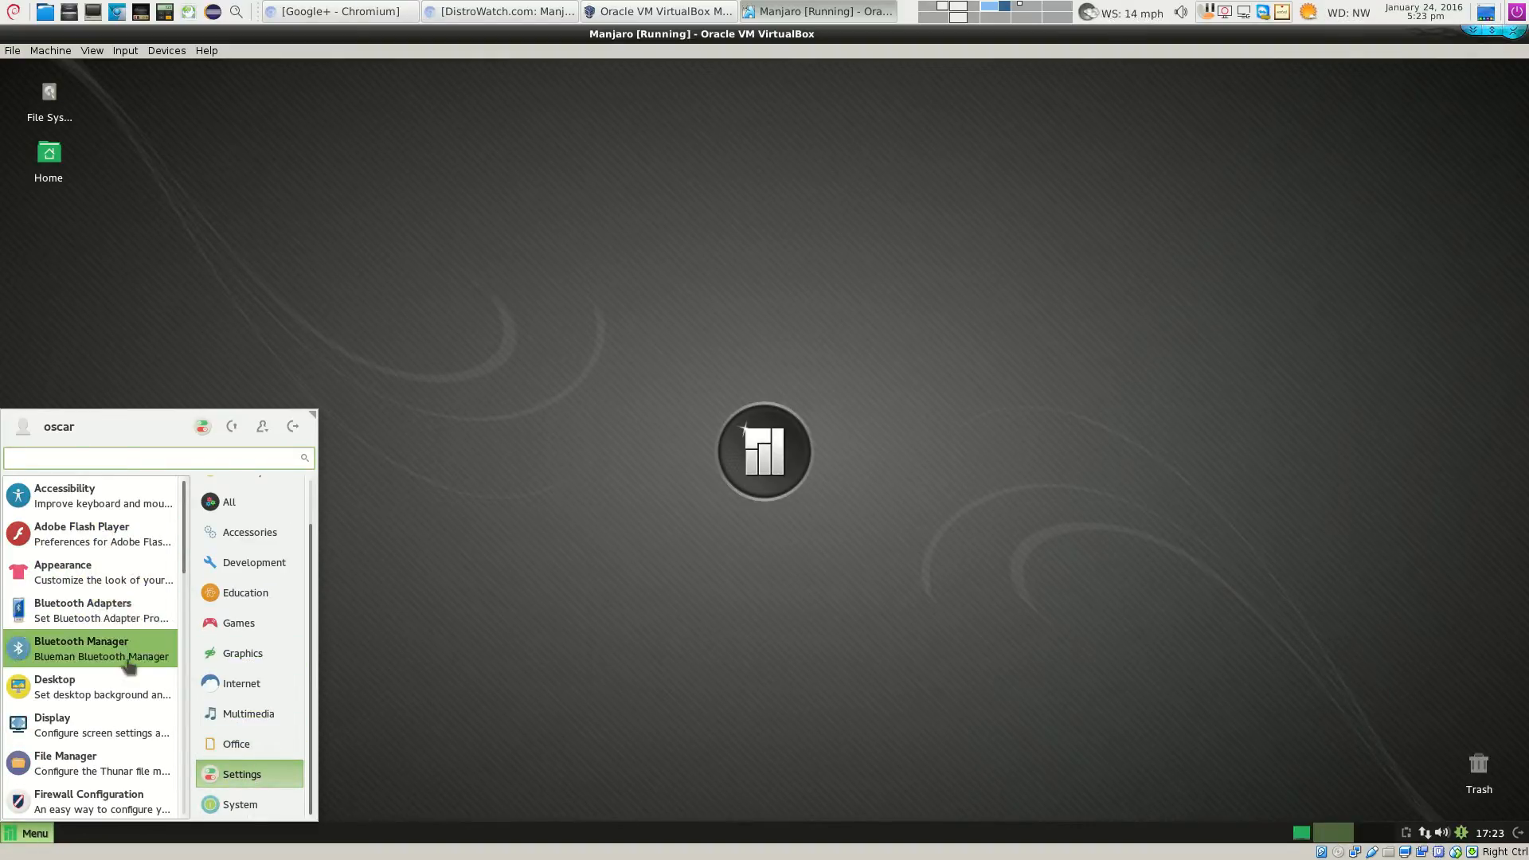
{"action": "scroll", "coordinate": [127, 721], "scroll_direction": "down", "scroll_amount": 2}
{"action": "scroll", "coordinate": [119, 661], "scroll_direction": "down", "scroll_amount": 3}
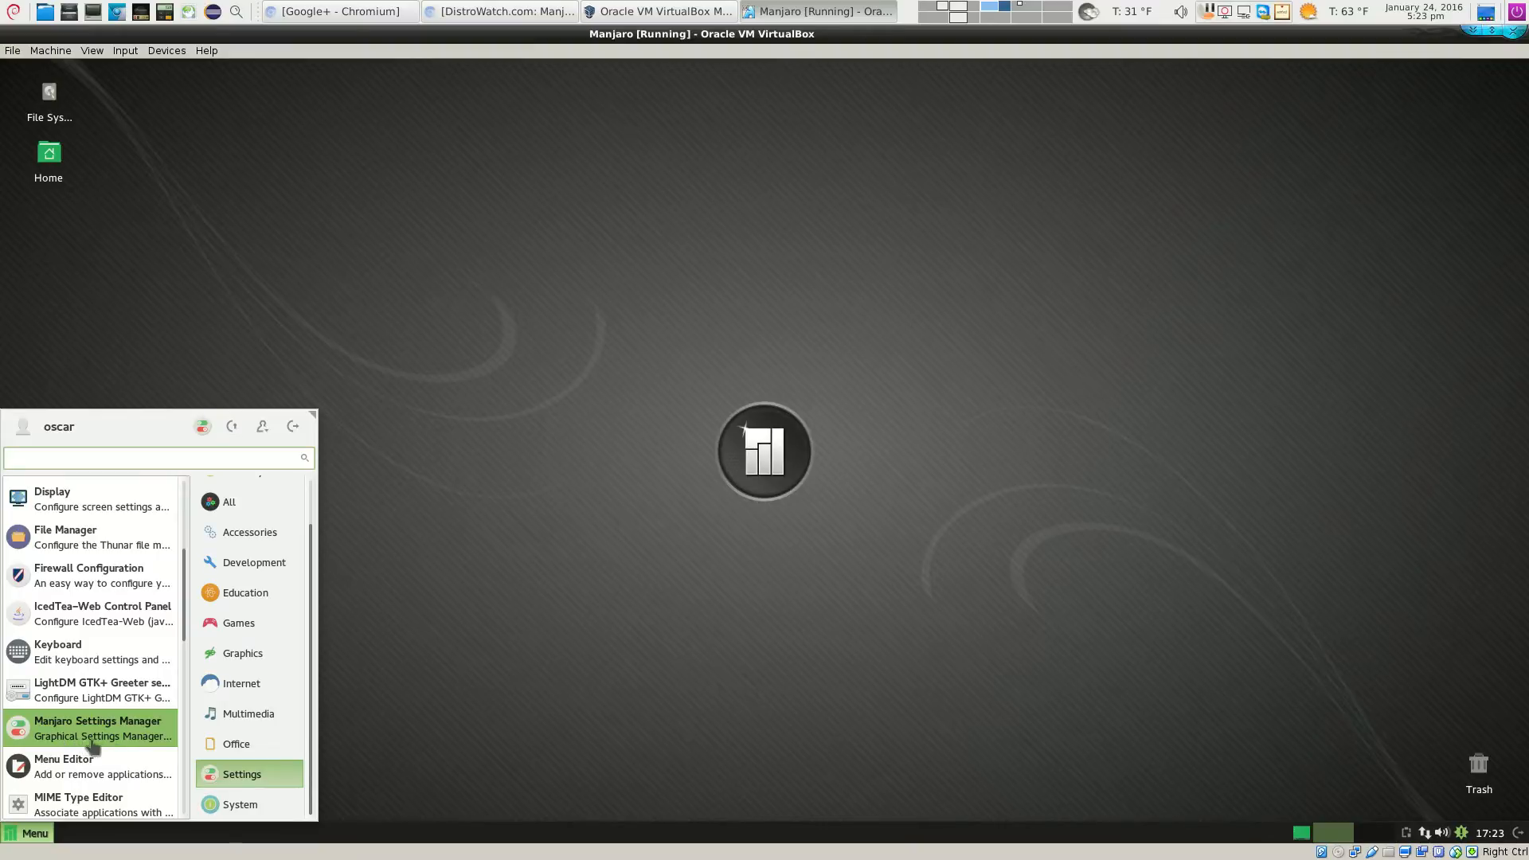
{"action": "scroll", "coordinate": [163, 739], "scroll_direction": "down", "scroll_amount": 4}
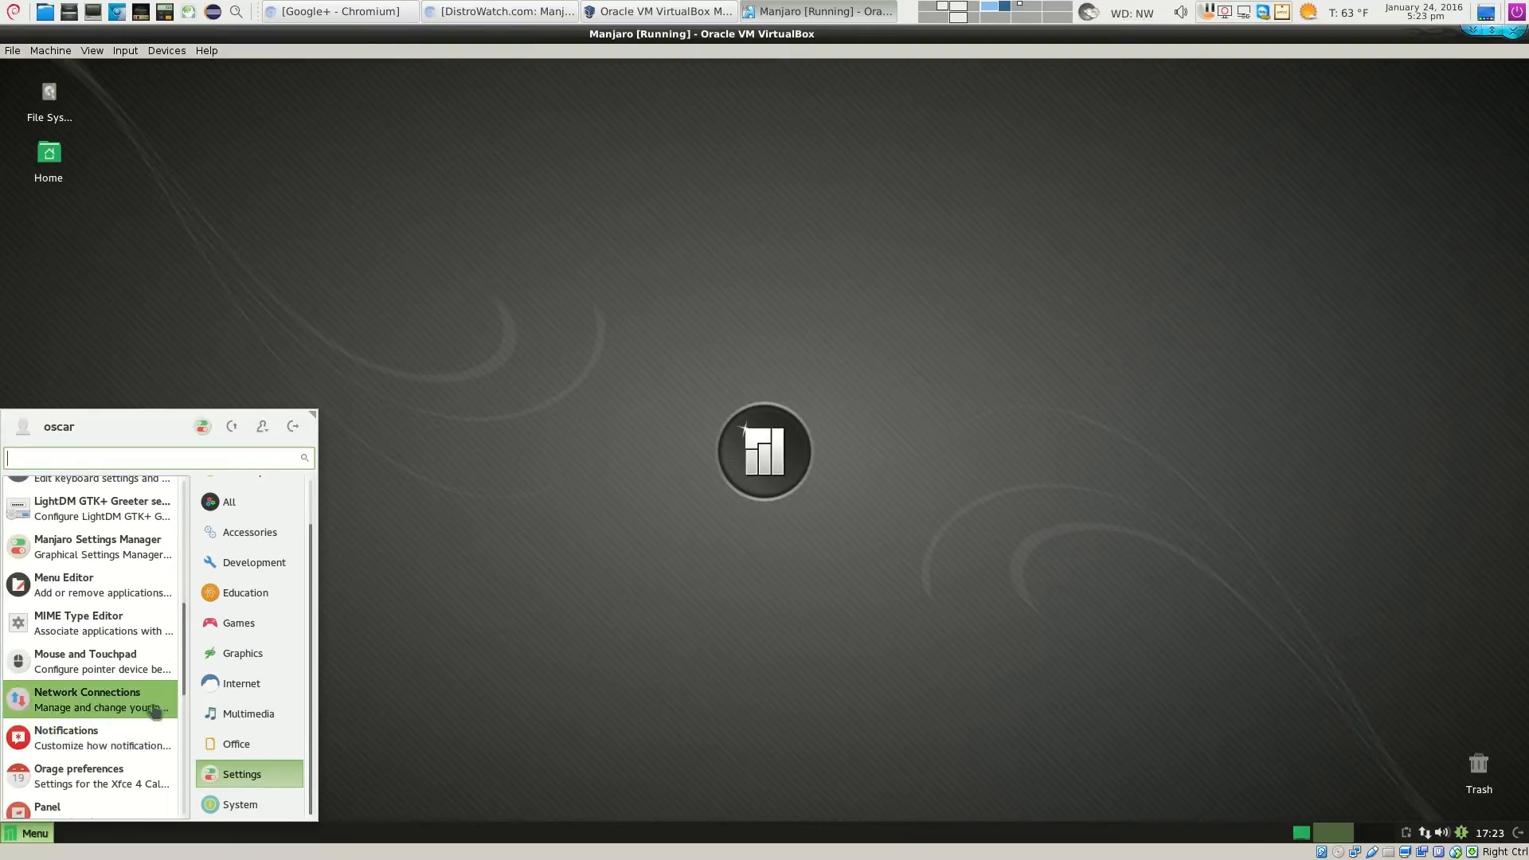
{"action": "scroll", "coordinate": [133, 738], "scroll_direction": "down", "scroll_amount": 2}
{"action": "scroll", "coordinate": [130, 745], "scroll_direction": "down", "scroll_amount": 1}
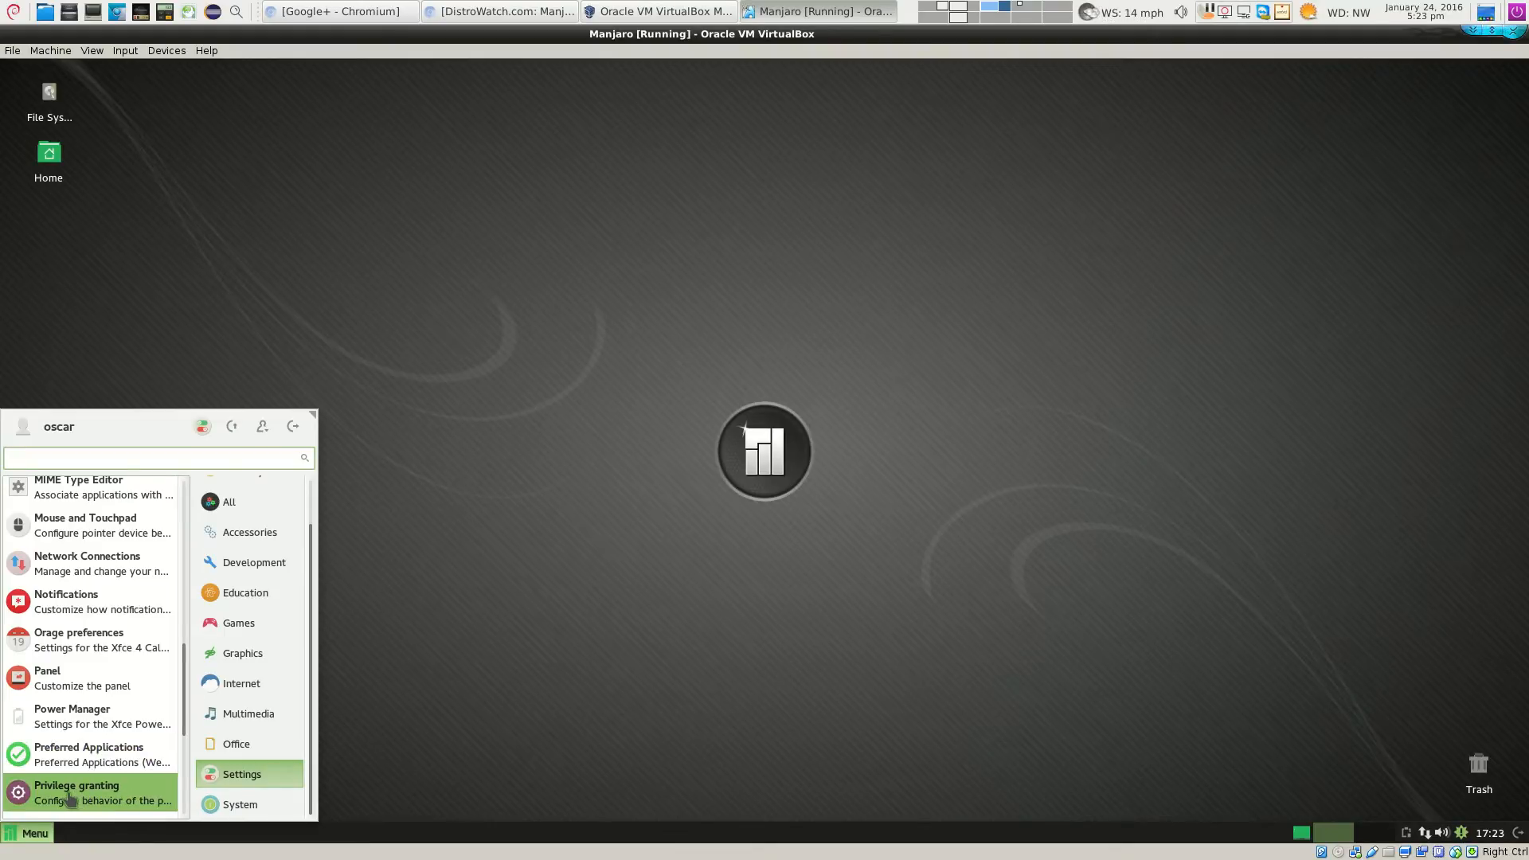
{"action": "scroll", "coordinate": [80, 797], "scroll_direction": "down", "scroll_amount": 5}
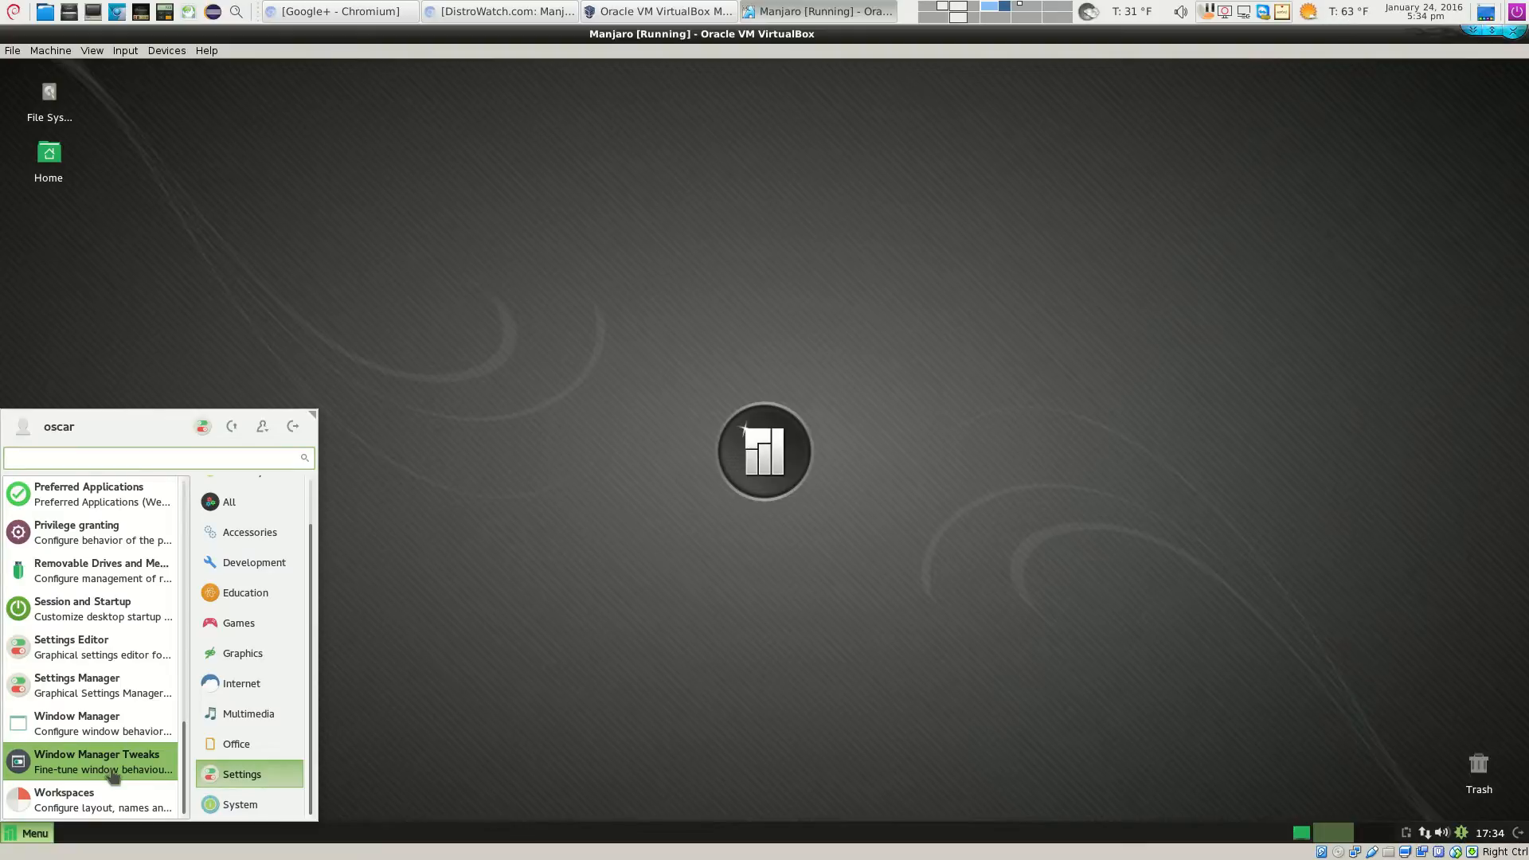
Examine the tools in the System category from Add/Remove Software down to Xfce Terminal, and close the application menu
{"action": "left_click", "coordinate": [232, 804]}
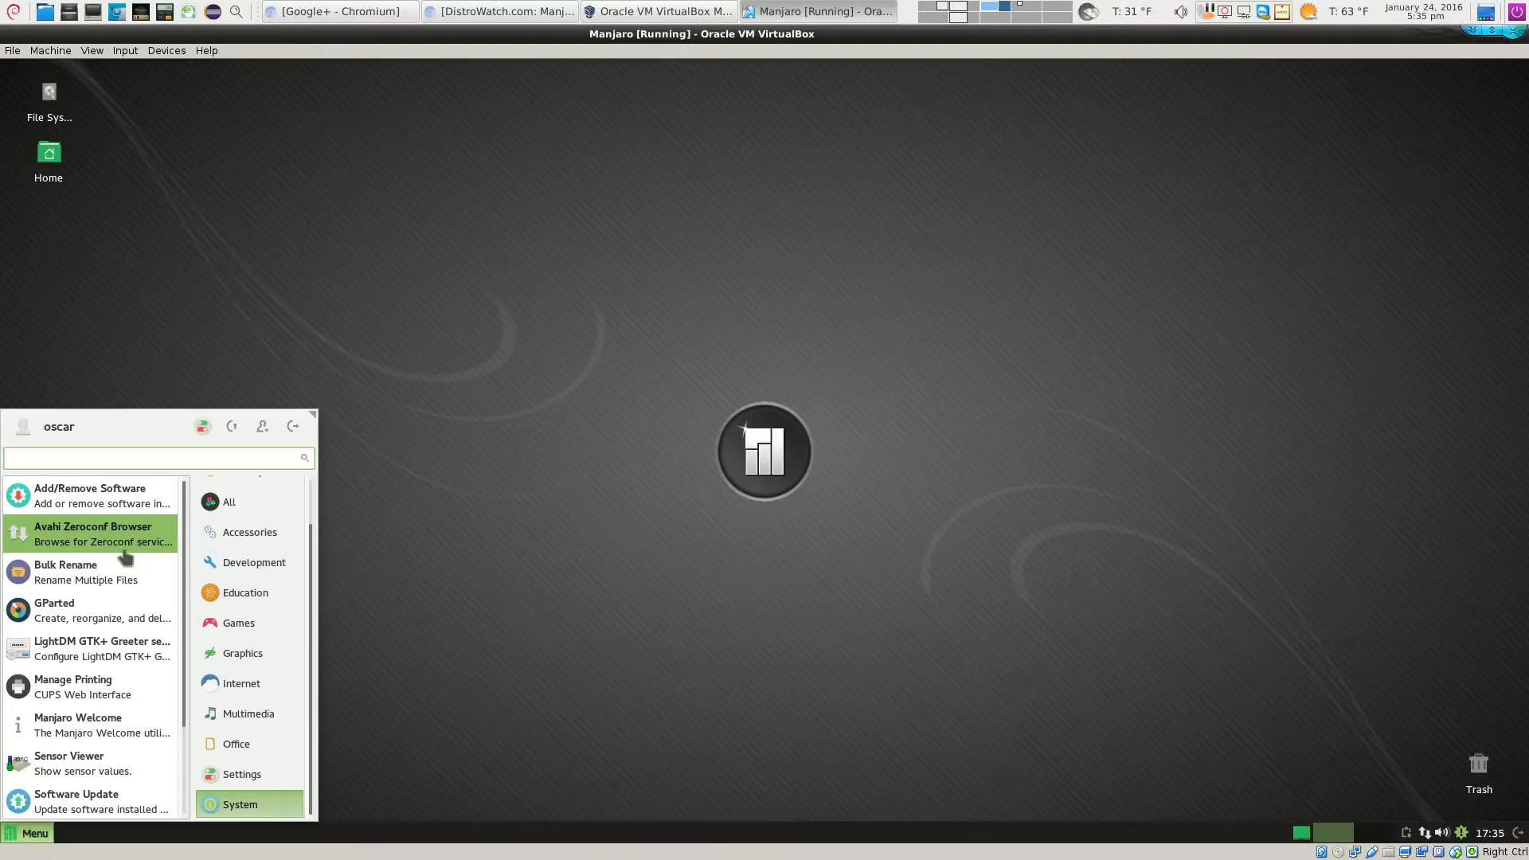
{"action": "scroll", "coordinate": [100, 553], "scroll_direction": "down", "scroll_amount": 2}
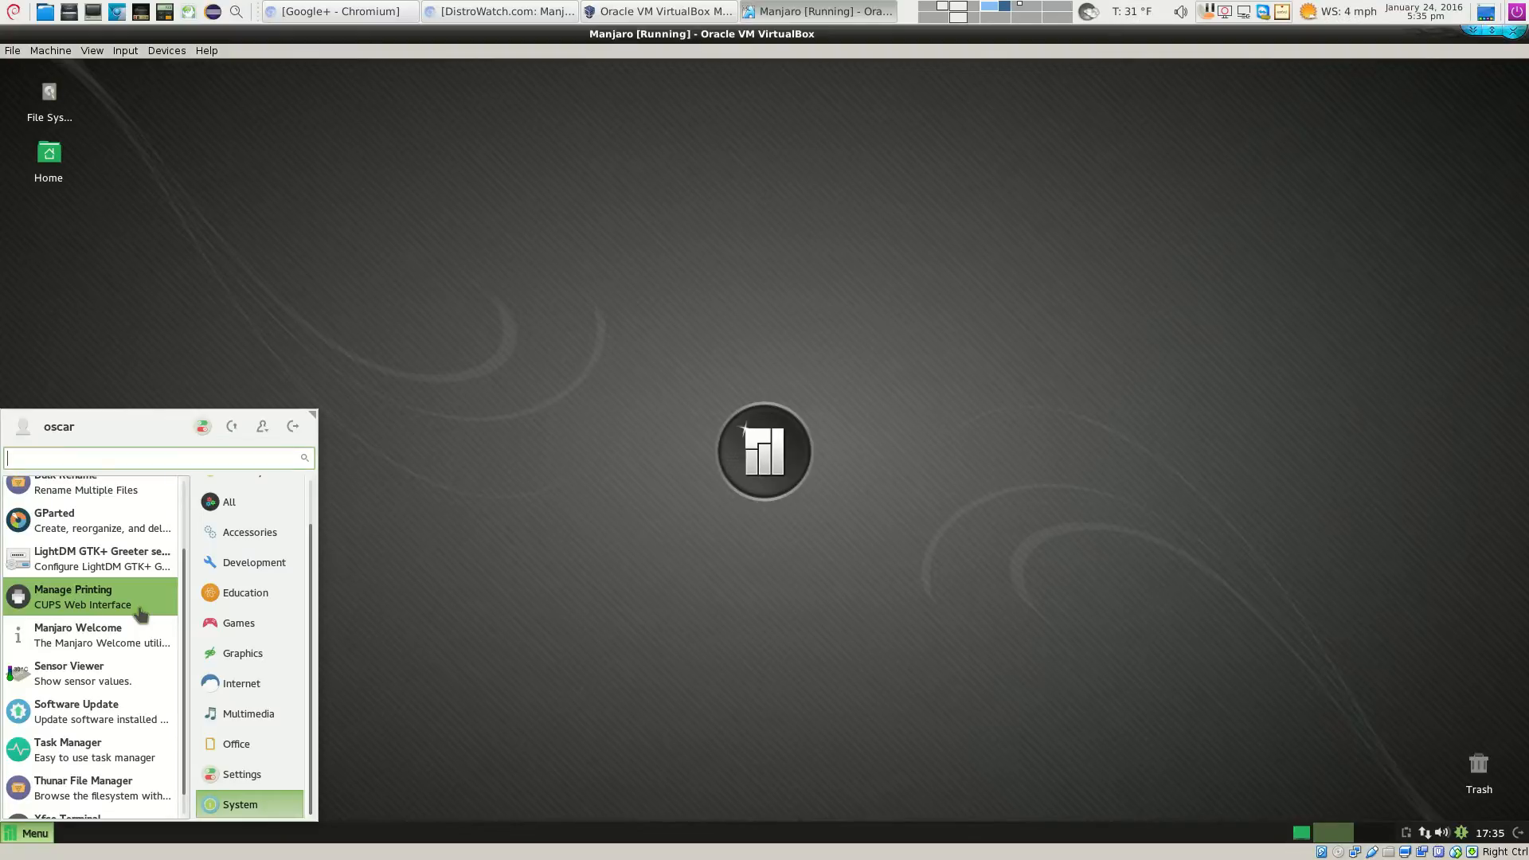
{"action": "scroll", "coordinate": [125, 682], "scroll_direction": "down", "scroll_amount": 1}
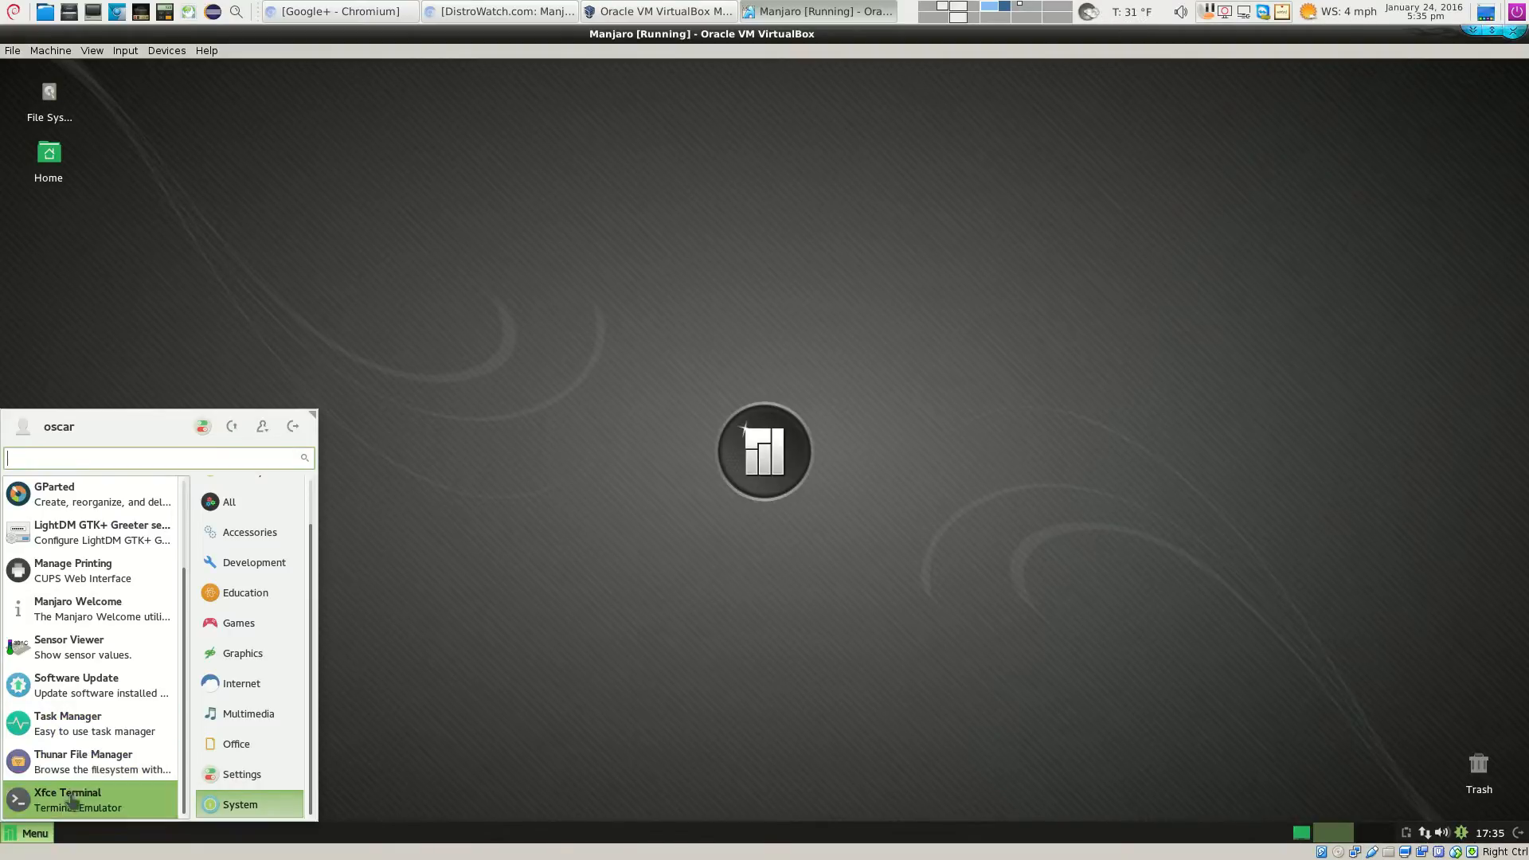
{"action": "left_click", "coordinate": [421, 575]}
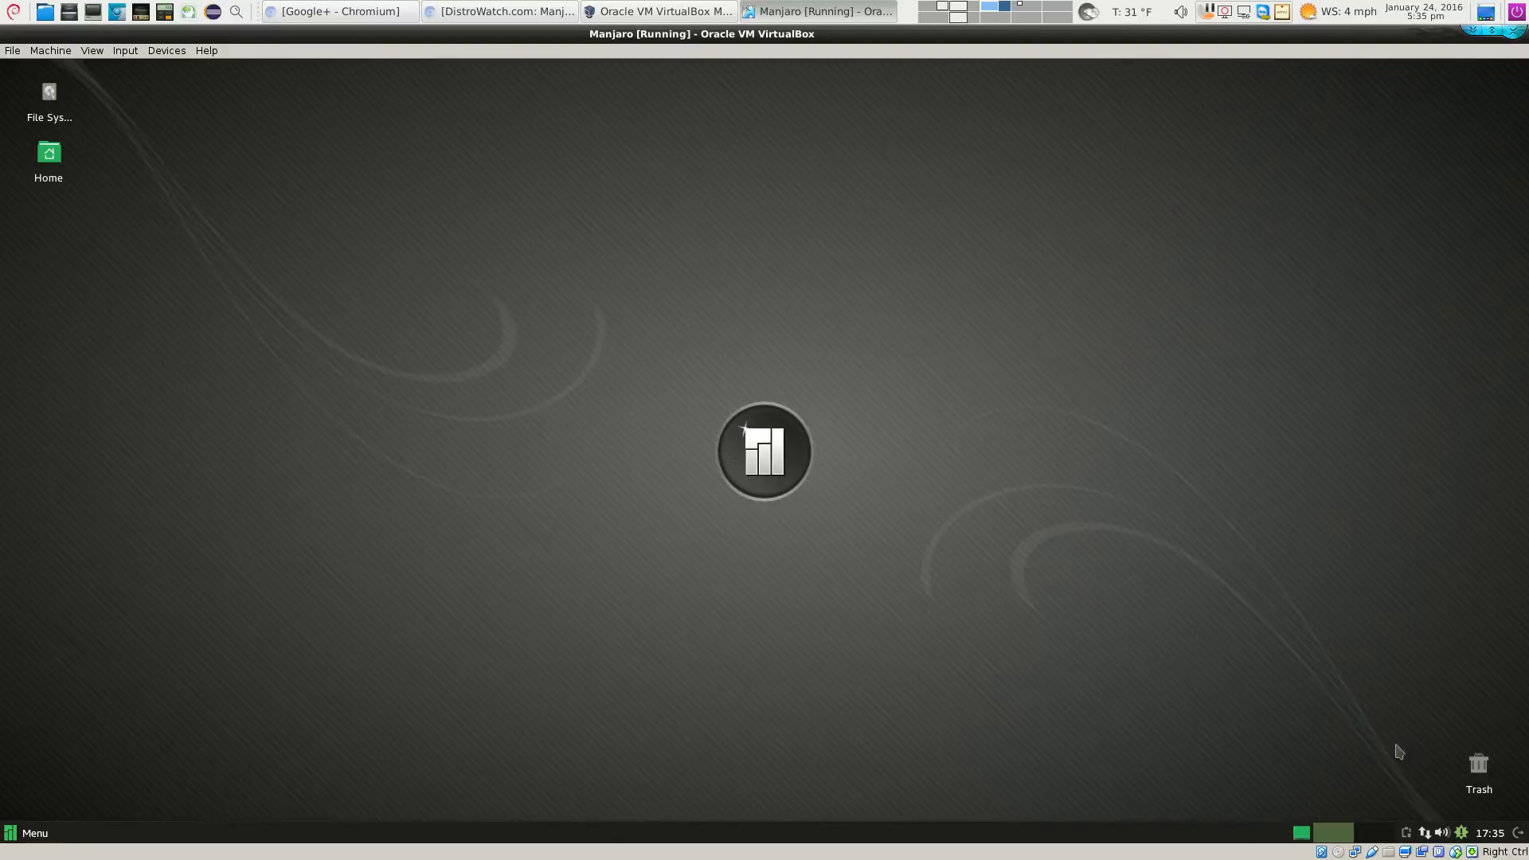
Install the manjaro-system 20151213-2 update through Update Manager, authenticating with the account password, and move its window away from the desktop's centre
{"action": "right_click", "coordinate": [1461, 832]}
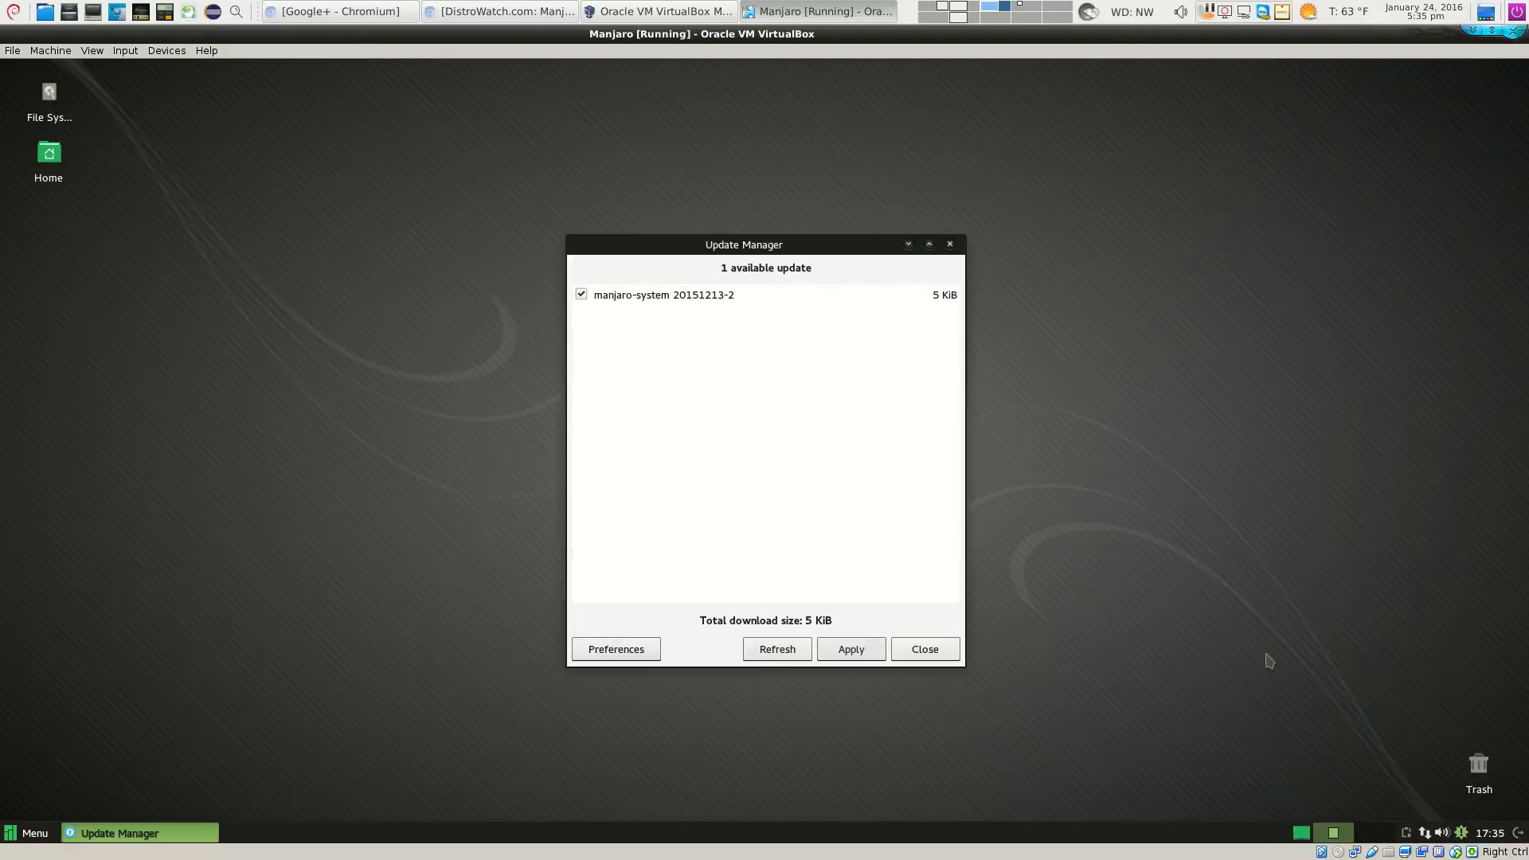
{"action": "left_click", "coordinate": [851, 651]}
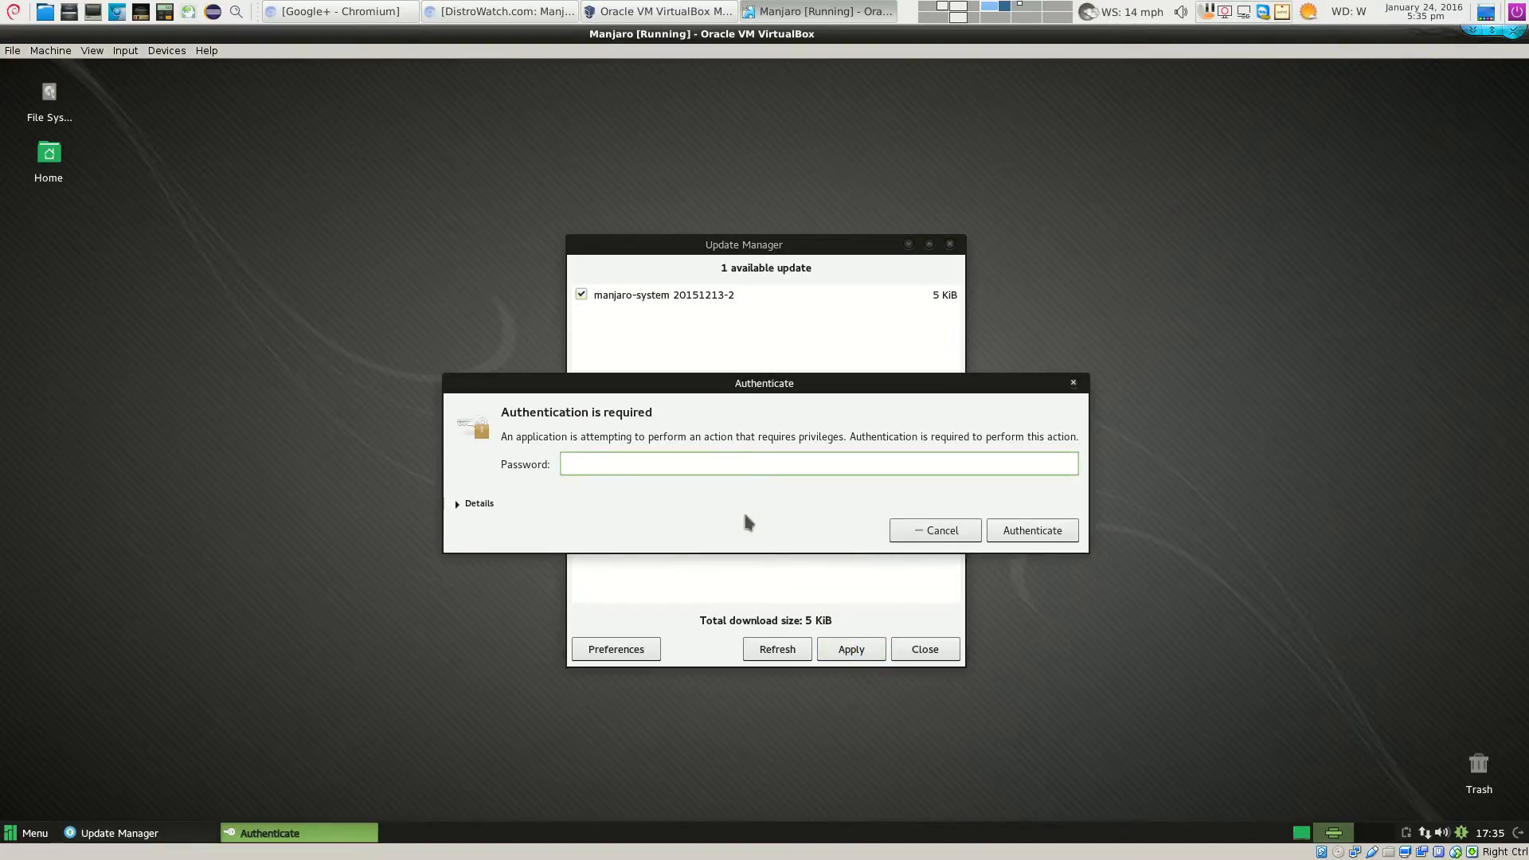
{"action": "type", "text": "••••••••"}
{"action": "key", "text": "Return"}
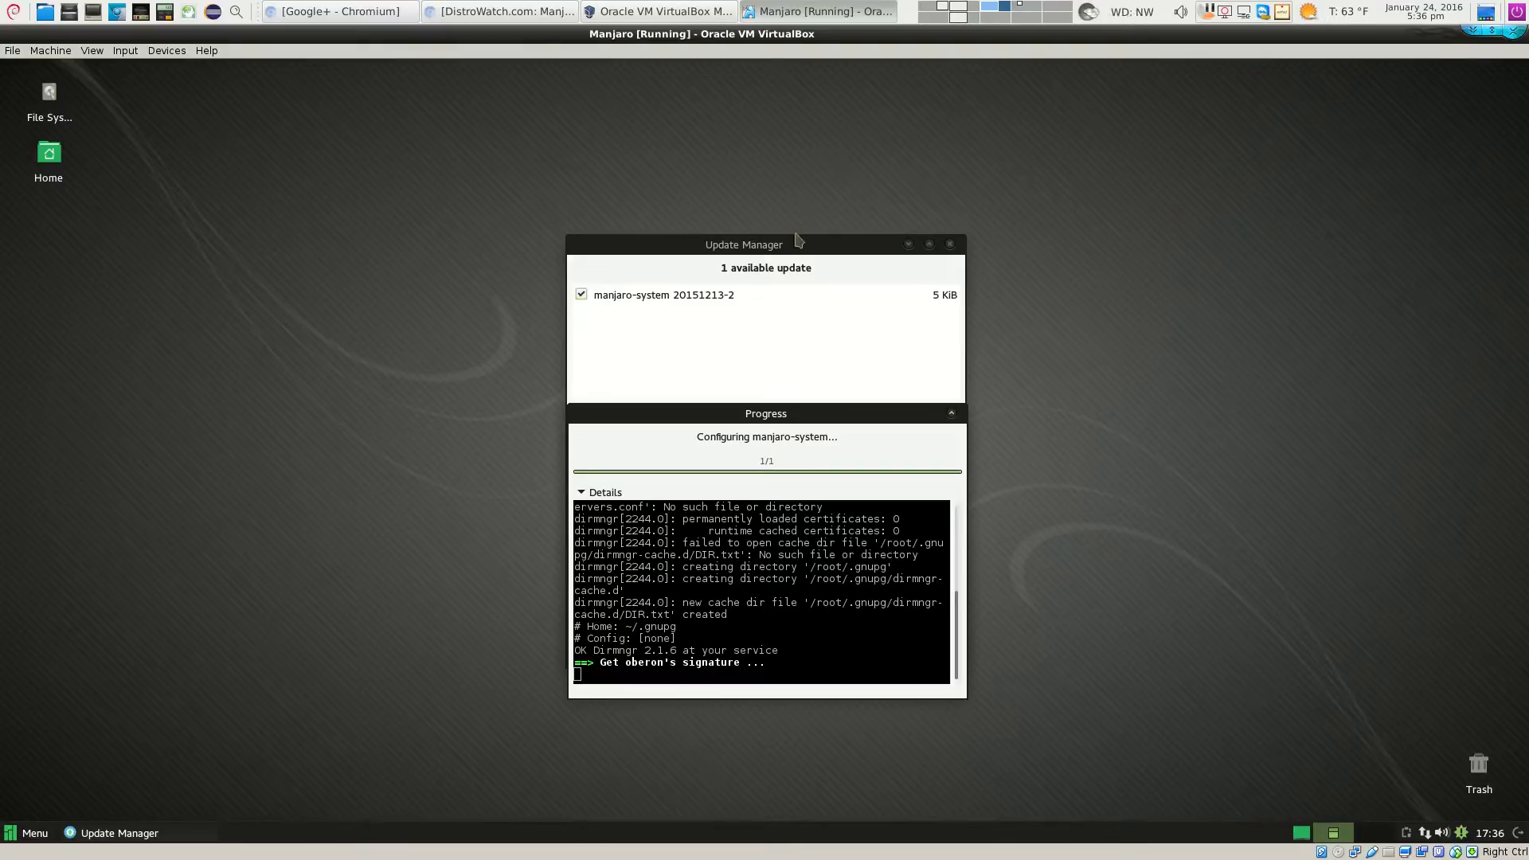
{"action": "left_click_drag", "start_coordinate": [796, 250], "coordinate": [1358, 75]}
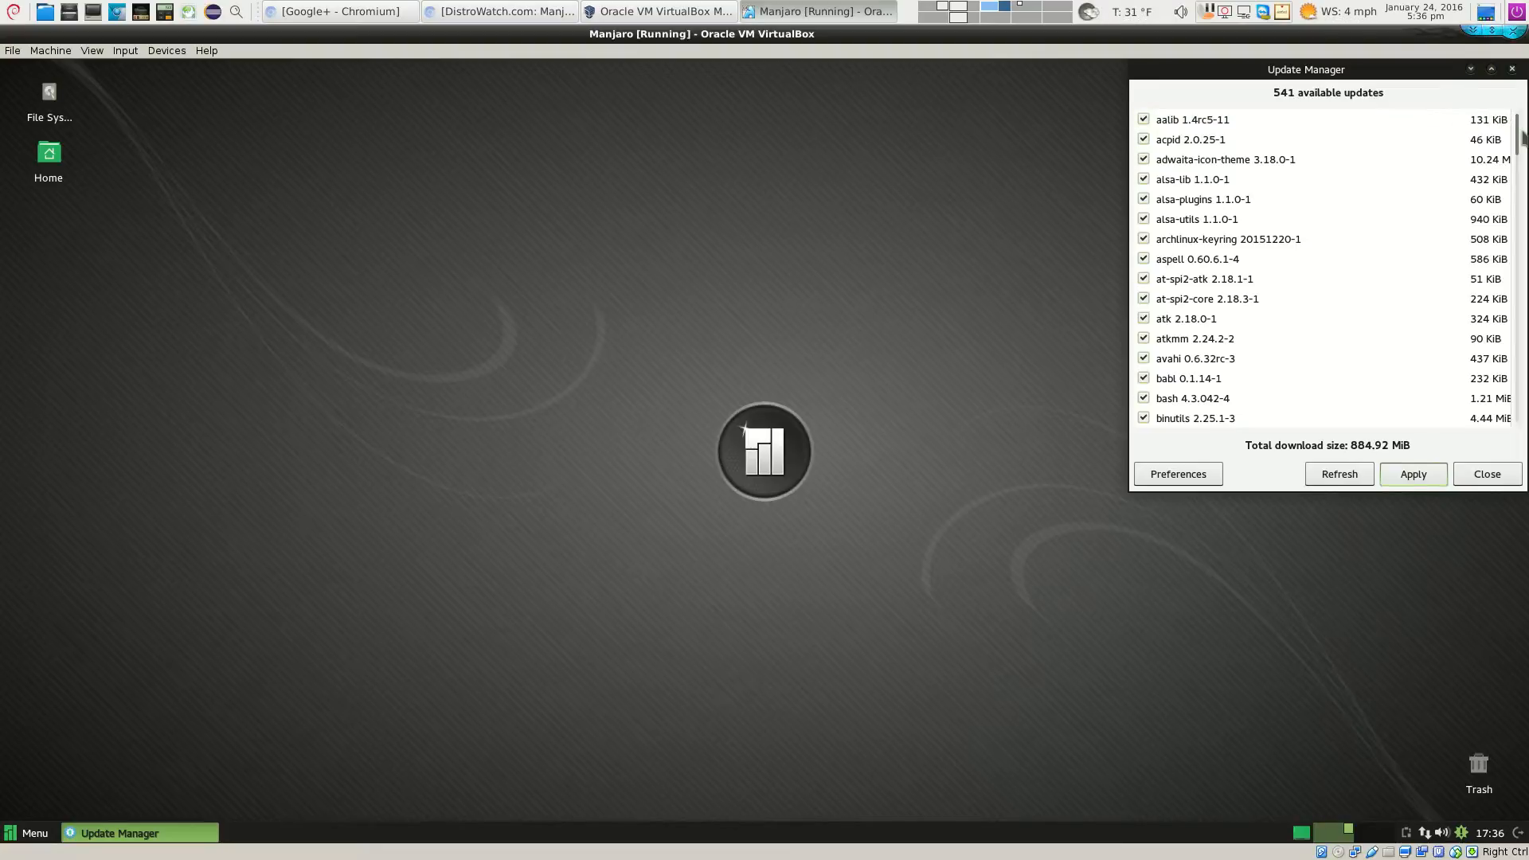
Apply all the listed package updates, choosing ocl-icd as the provider for libcl and accepting the dependency warning and the transaction summary
{"action": "left_click_drag", "start_coordinate": [1517, 142], "coordinate": [1482, 452]}
{"action": "left_click", "coordinate": [1413, 473]}
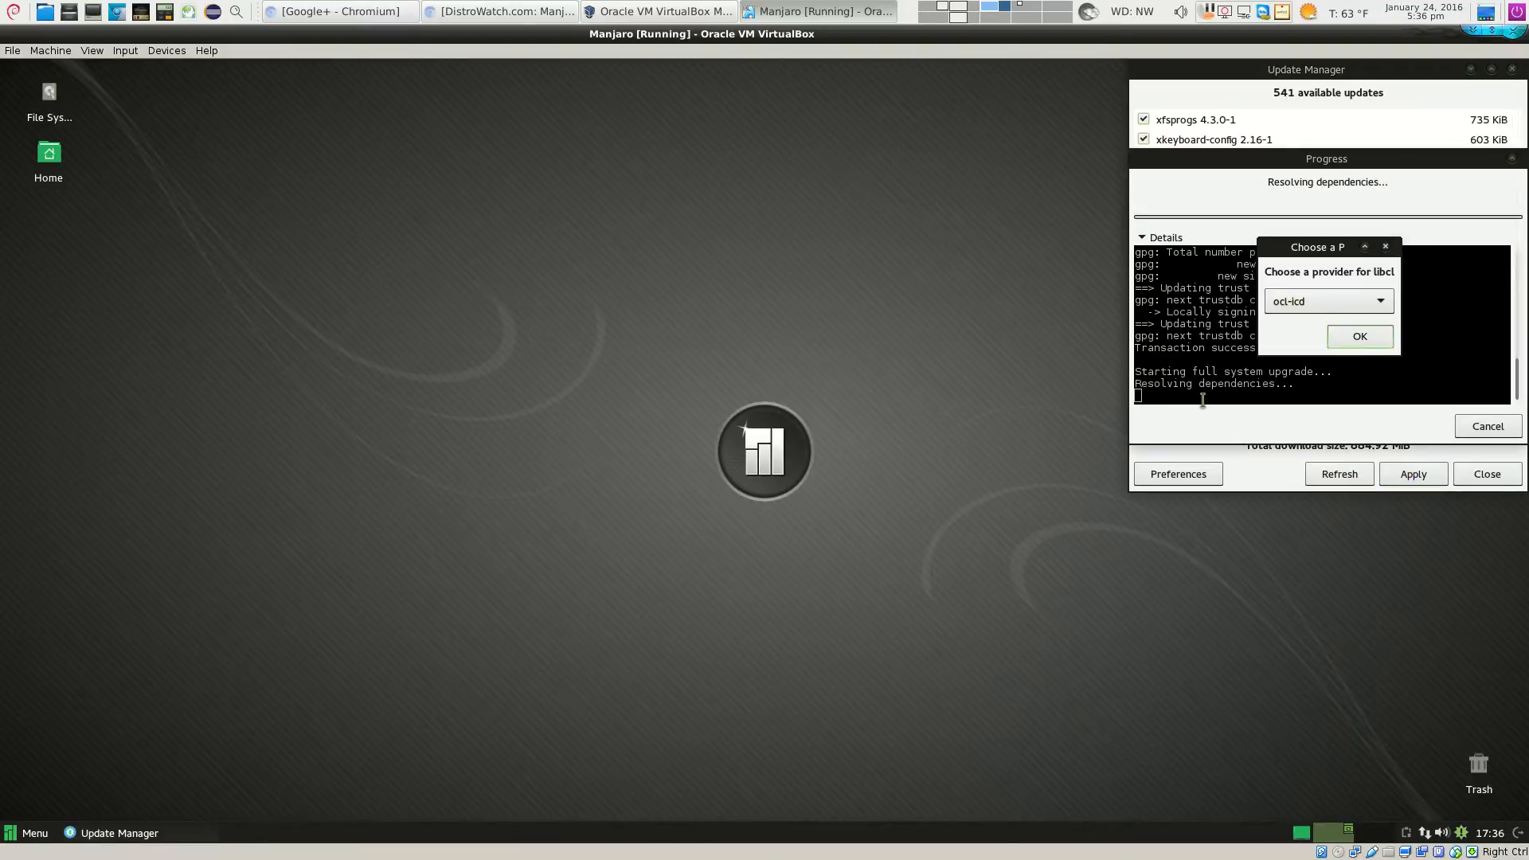
{"action": "left_click", "coordinate": [1351, 302]}
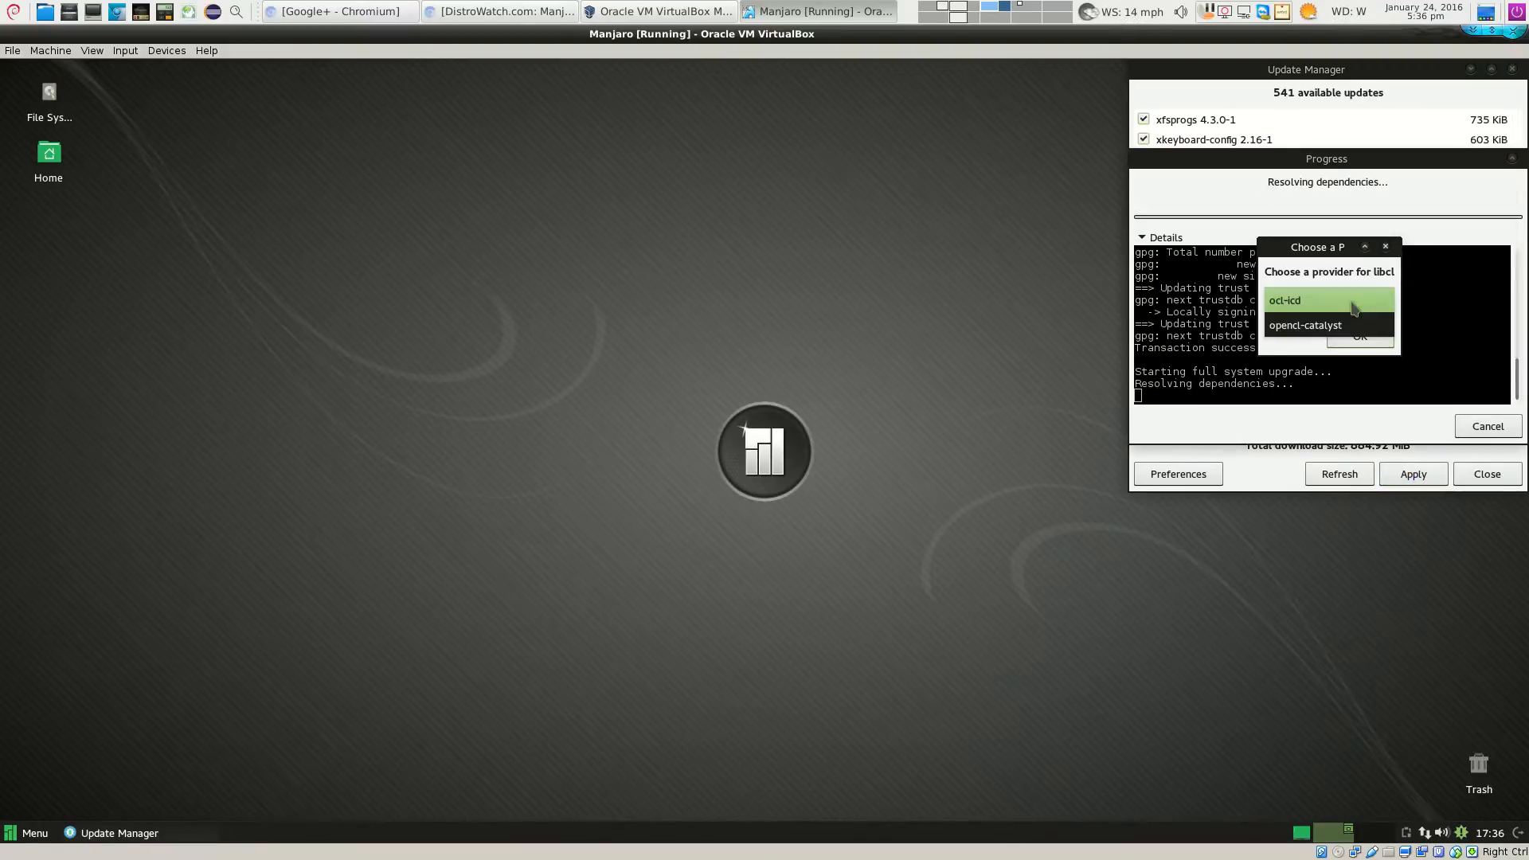
{"action": "left_click", "coordinate": [1353, 307]}
{"action": "left_click", "coordinate": [1359, 336]}
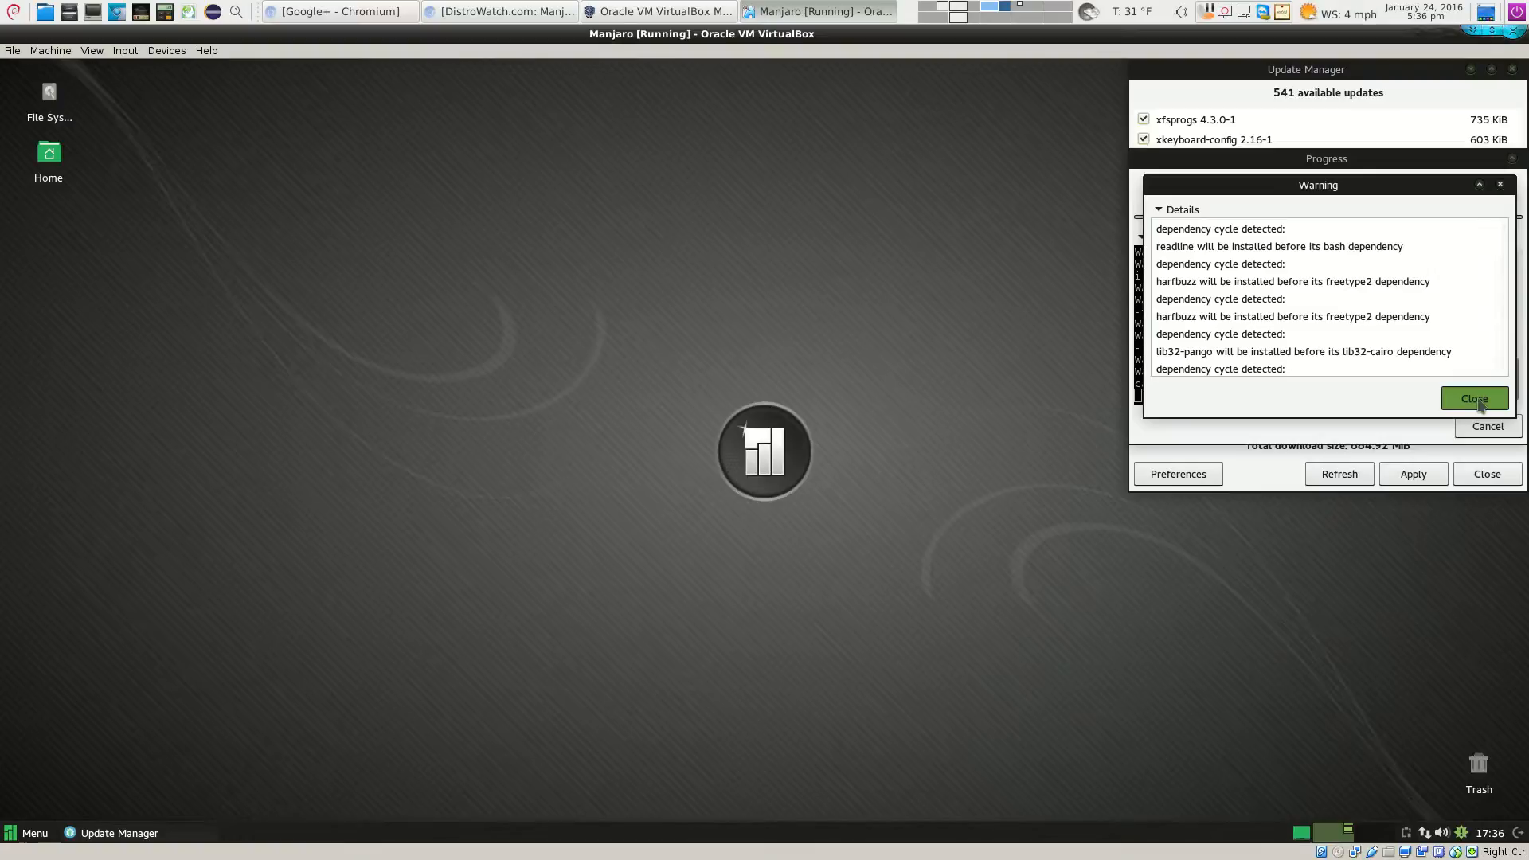
{"action": "left_click", "coordinate": [1475, 399]}
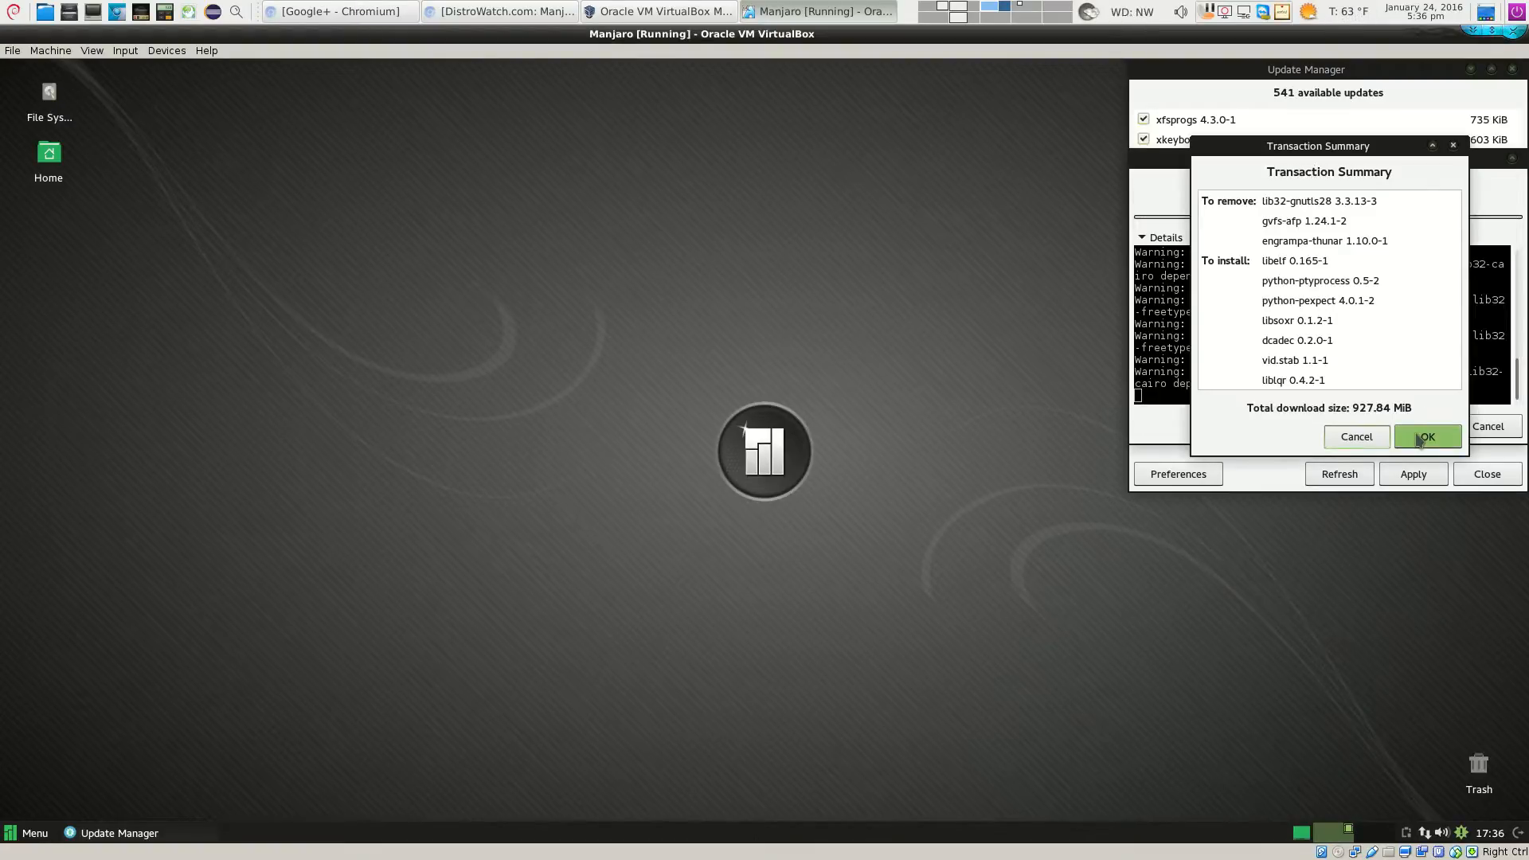
{"action": "left_click", "coordinate": [1415, 437]}
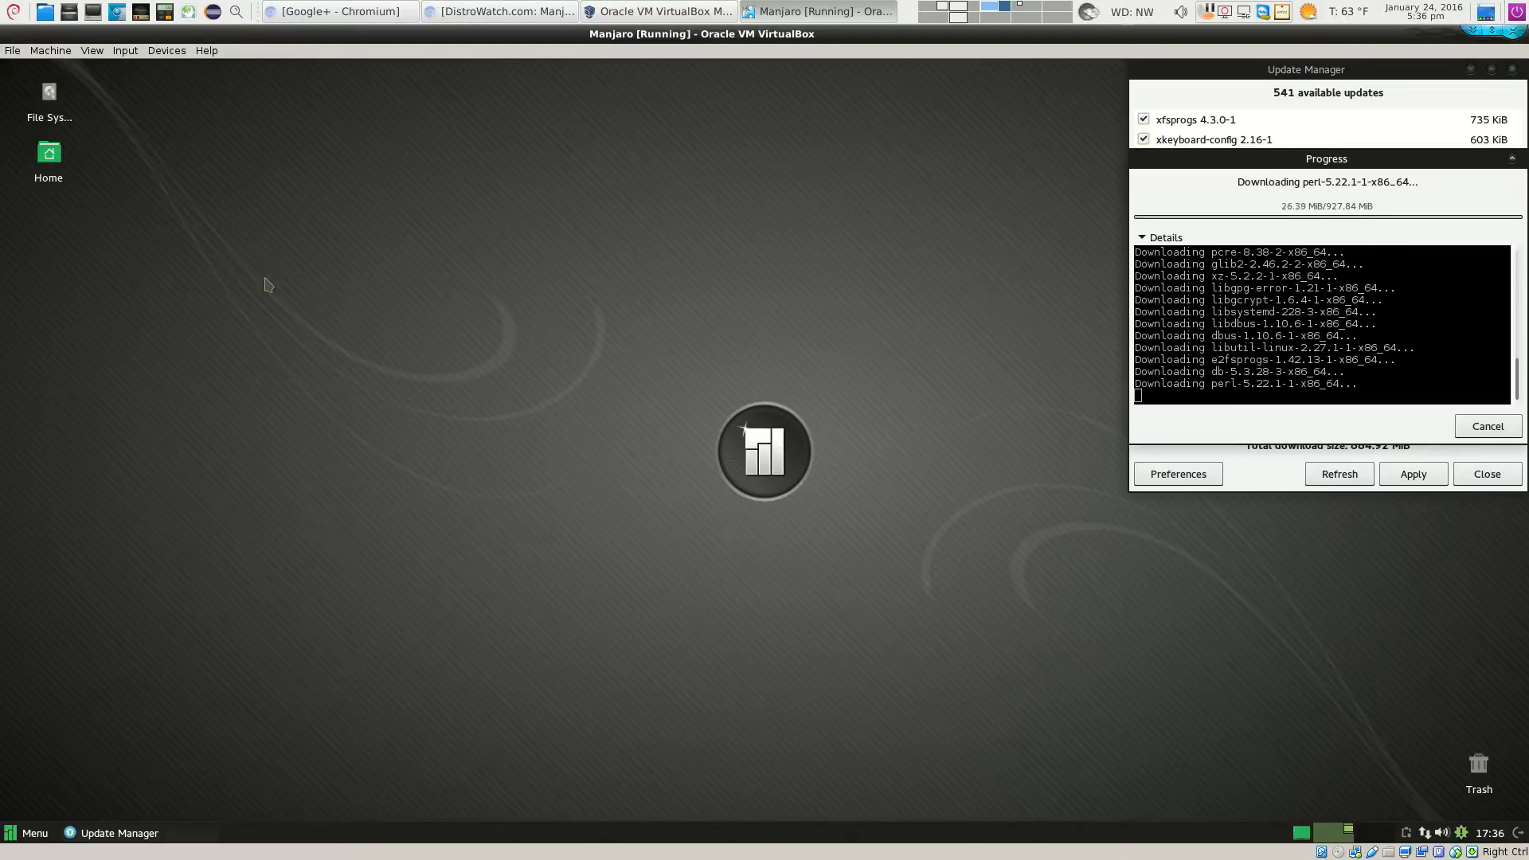
Open the desktop settings and enlarge the window beside Update Manager so that more wallpapers fit
{"action": "right_click", "coordinate": [280, 232]}
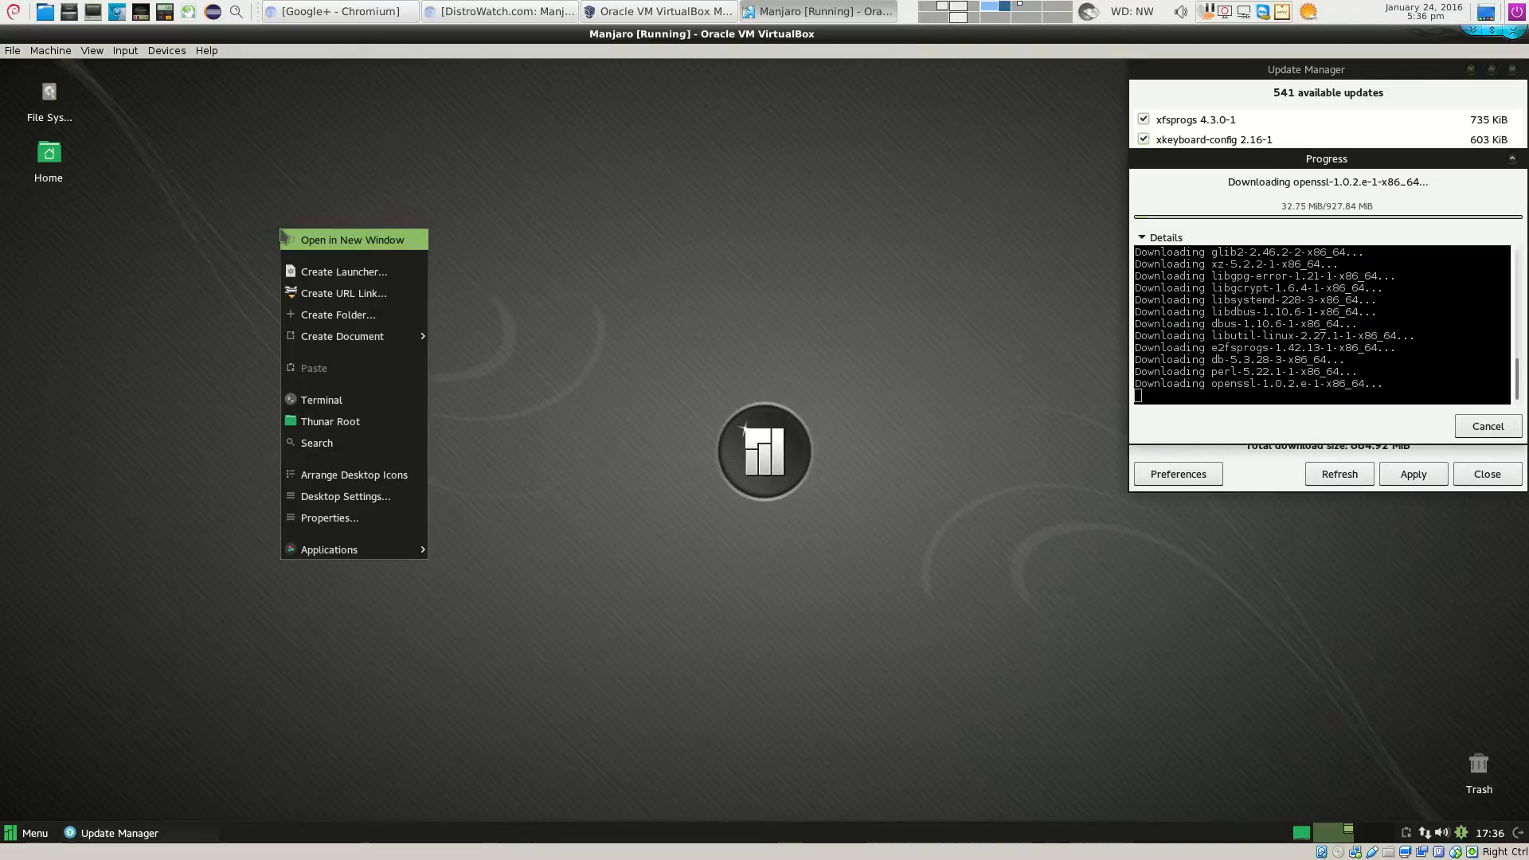
{"action": "left_click", "coordinate": [360, 498]}
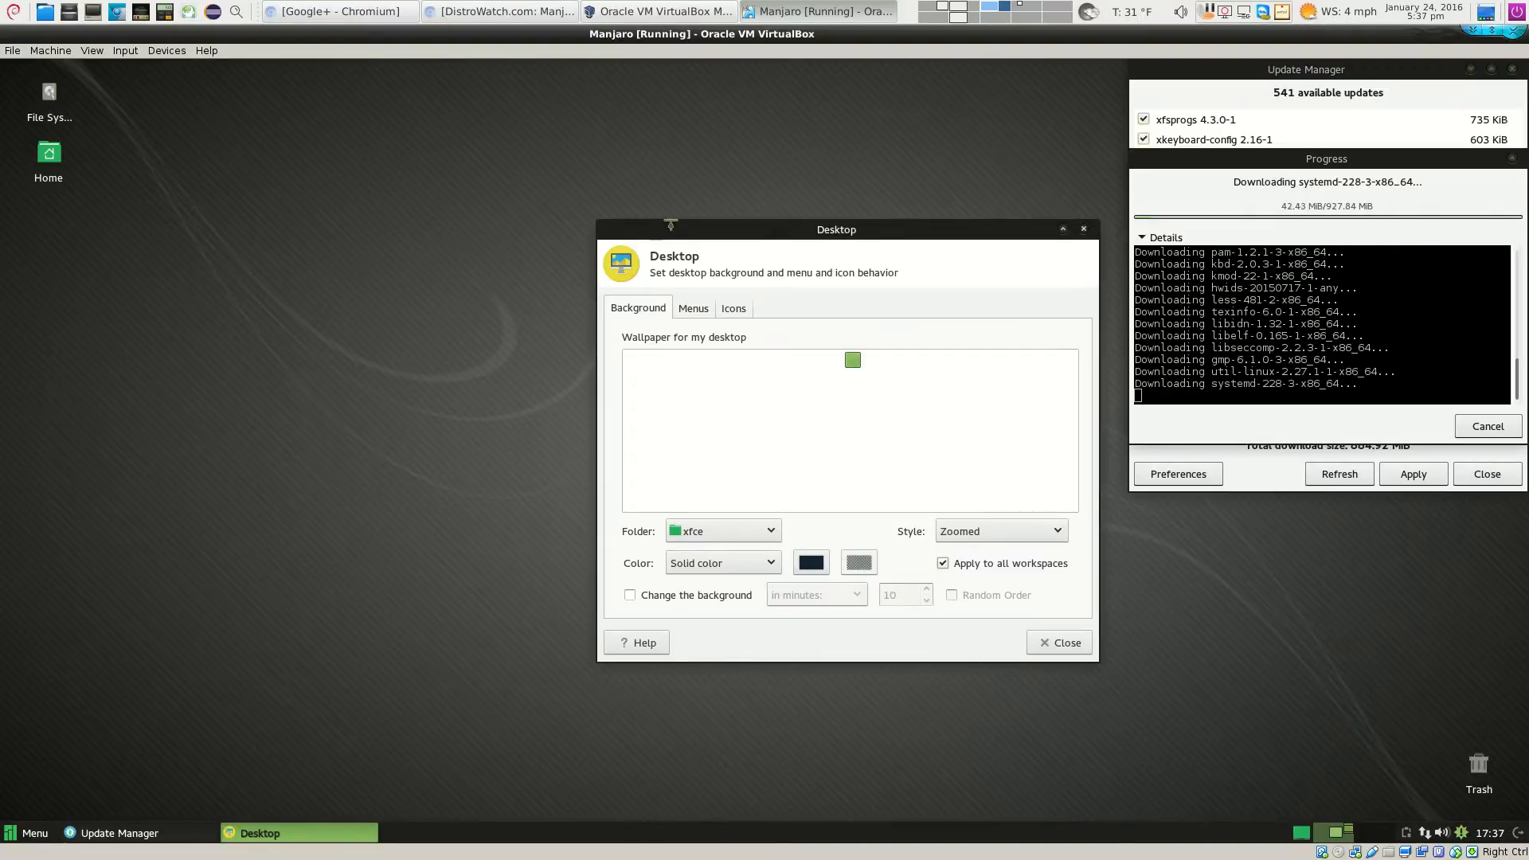
{"action": "left_click_drag", "start_coordinate": [670, 225], "coordinate": [270, 136]}
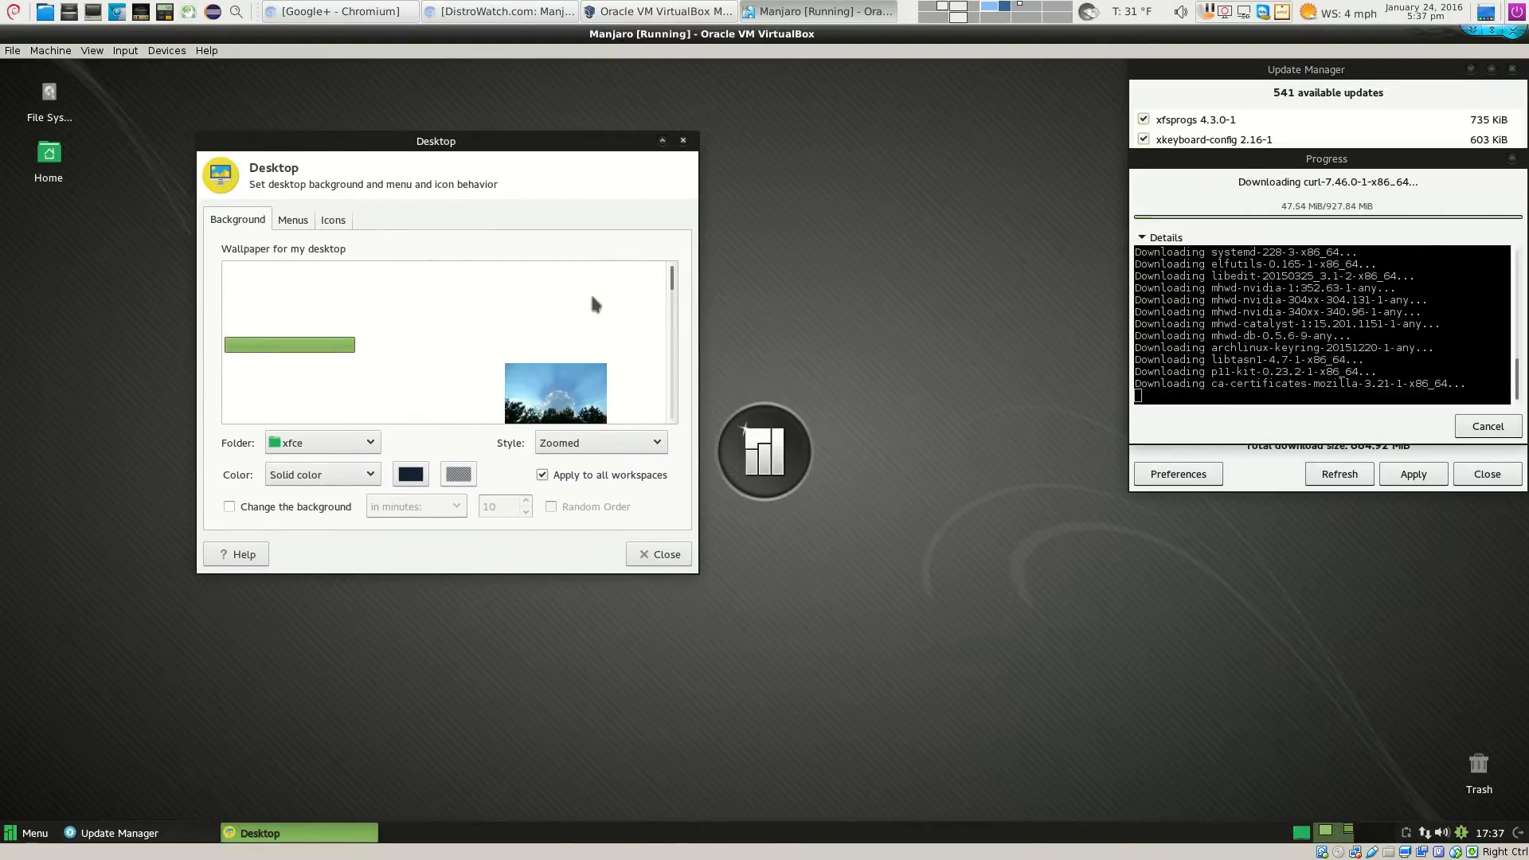
{"action": "left_click_drag", "start_coordinate": [449, 141], "coordinate": [475, 94]}
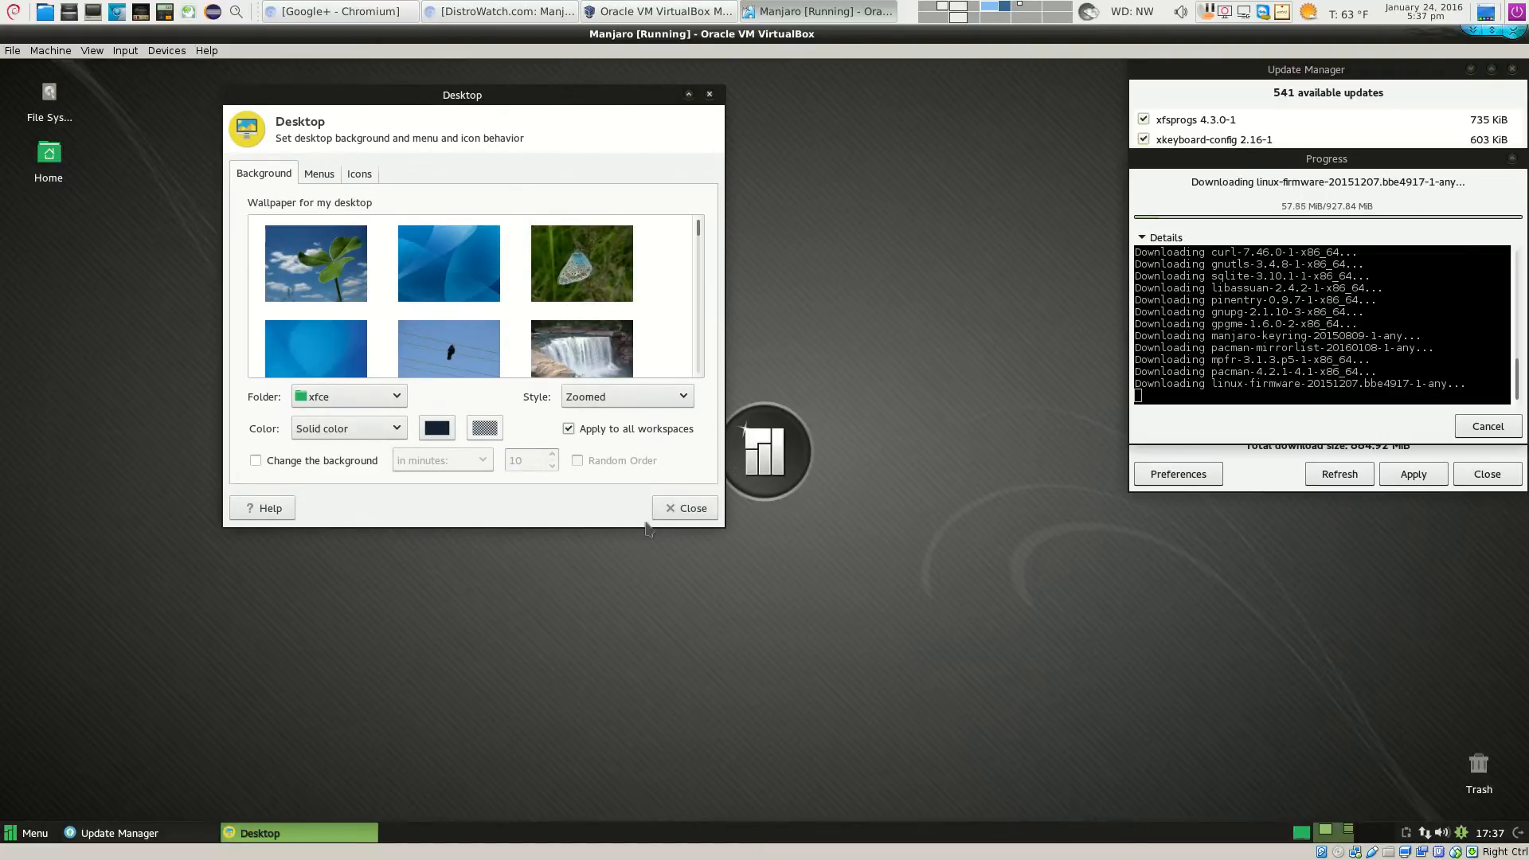
{"action": "left_click_drag", "start_coordinate": [721, 527], "coordinate": [1099, 725]}
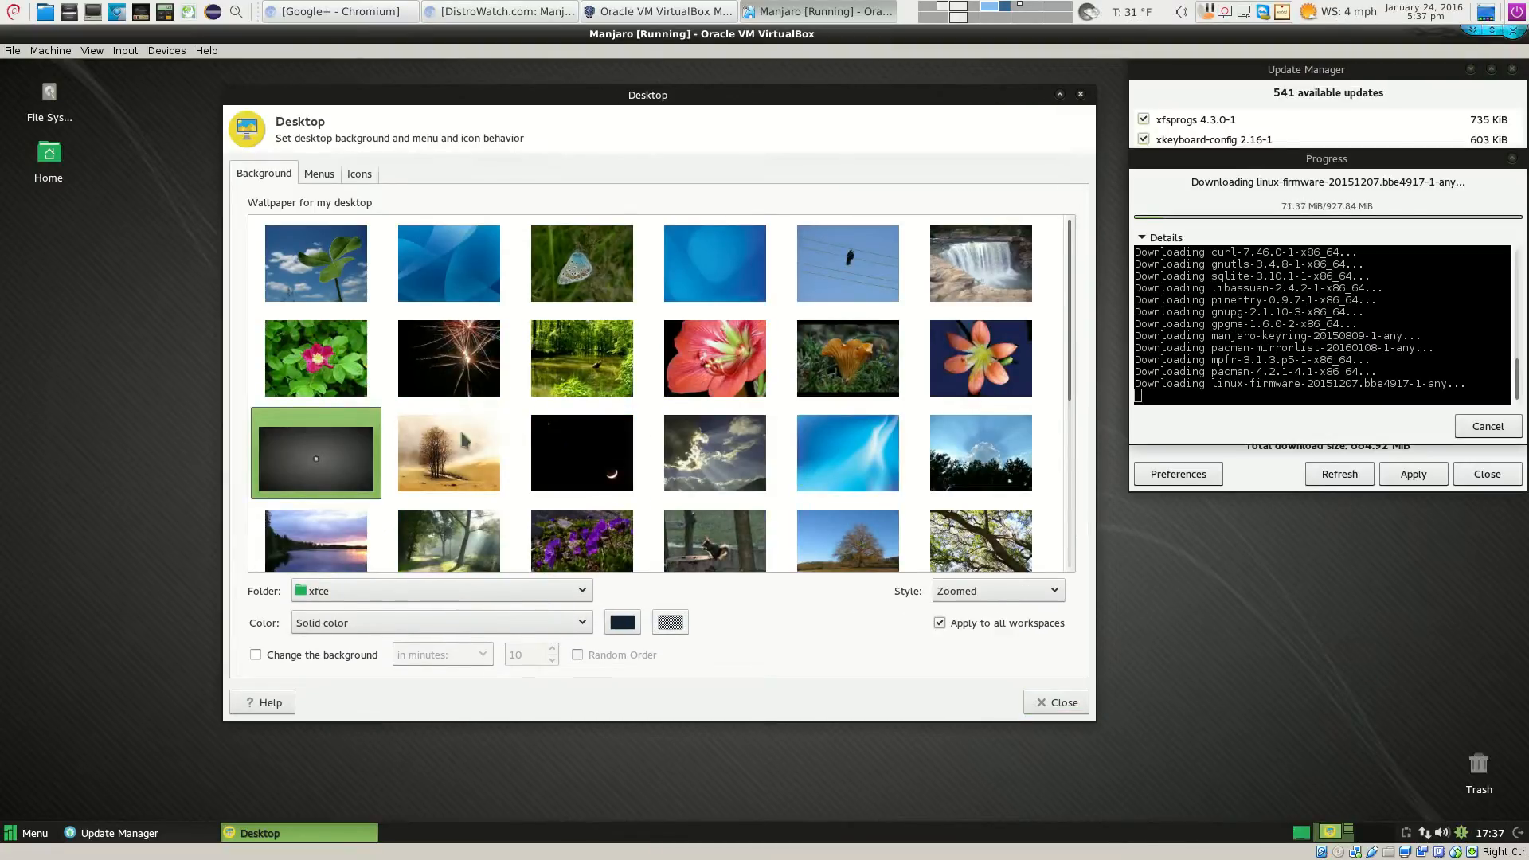
Try the crescent moon wallpaper, and set the sepia-toned tree picture as the desktop background
{"action": "left_click", "coordinate": [596, 462]}
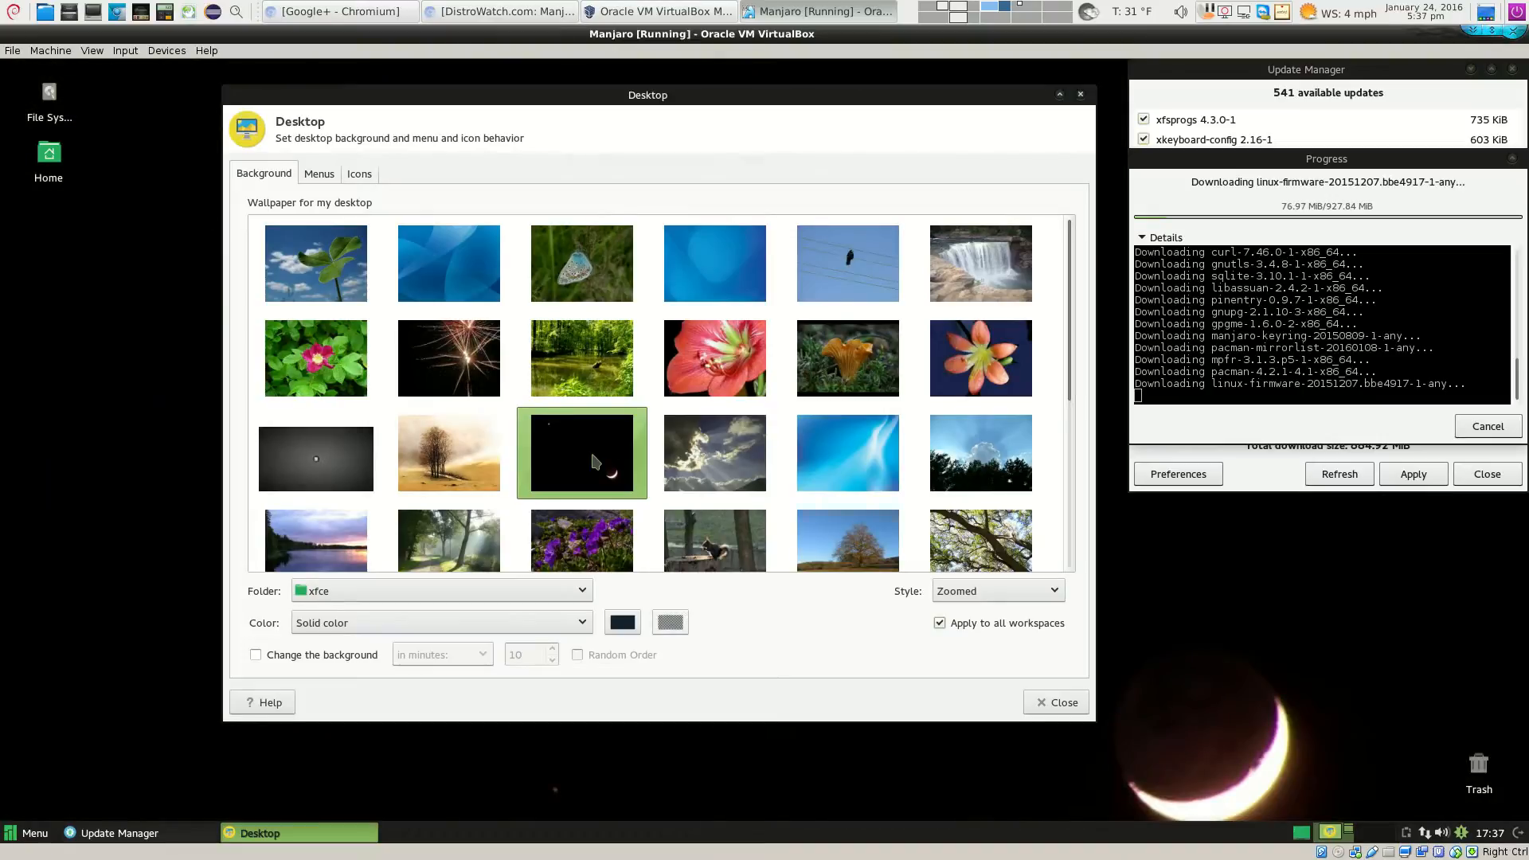
{"action": "left_click_drag", "start_coordinate": [661, 93], "coordinate": [552, 146]}
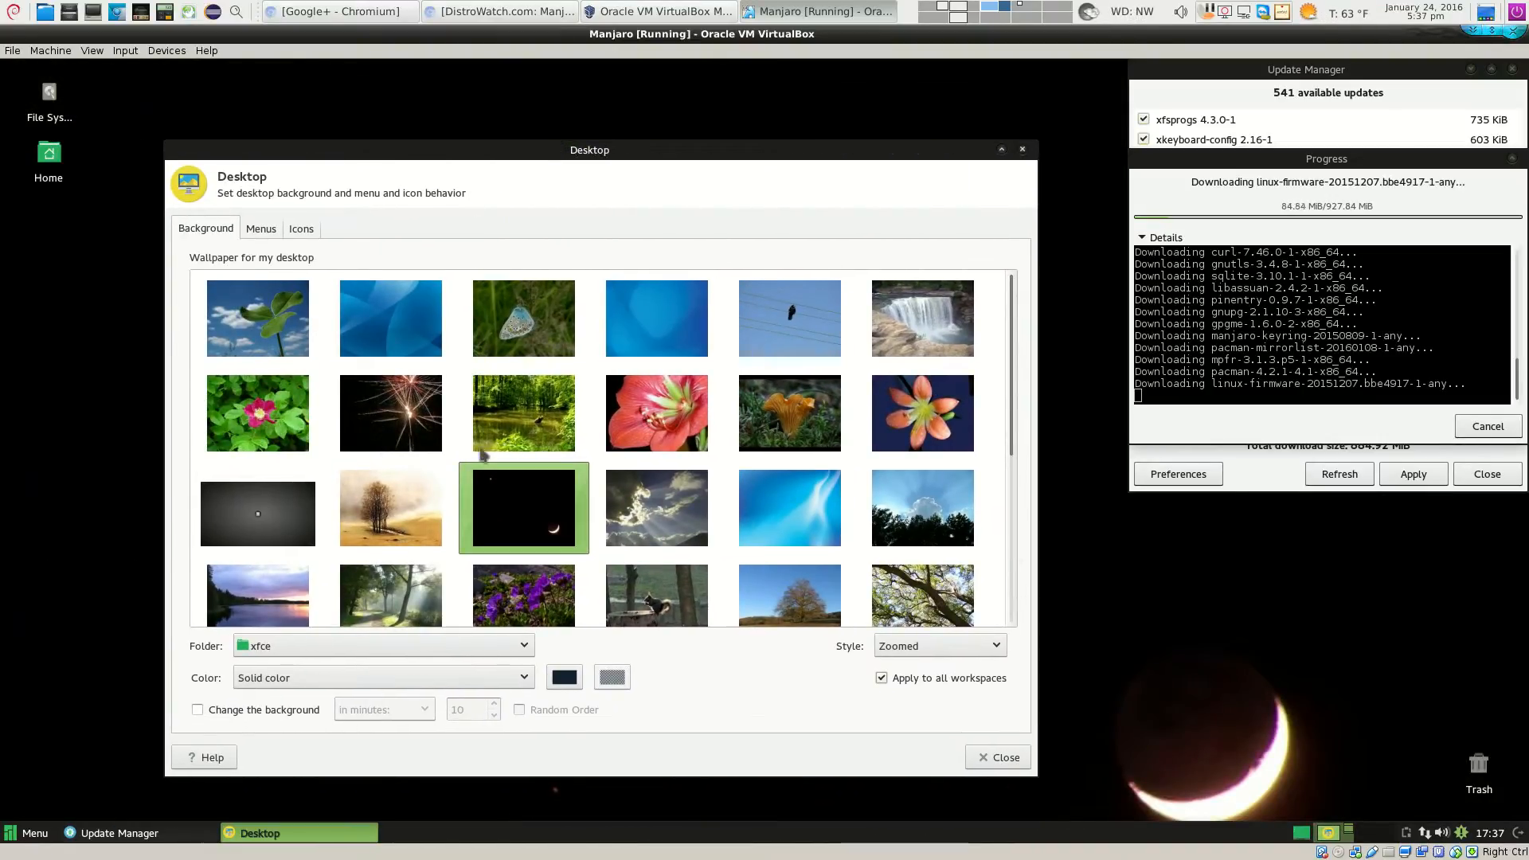
{"action": "left_click", "coordinate": [392, 503]}
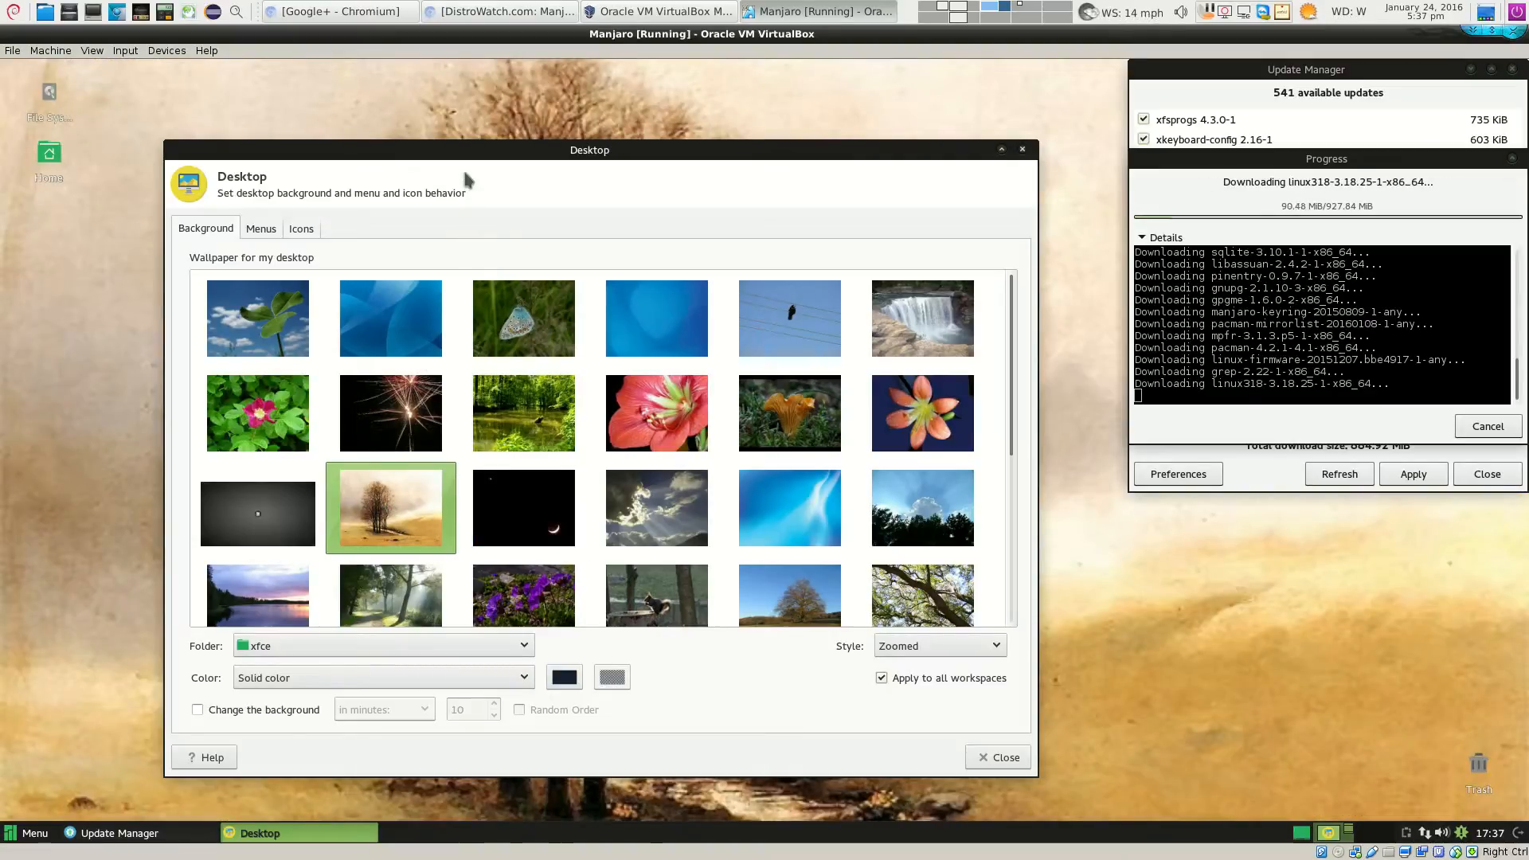
Set the green Manjaro logo wallpaper as the desktop background, reposition the settings window and close it
{"action": "left_click_drag", "start_coordinate": [468, 155], "coordinate": [419, 160]}
{"action": "scroll", "coordinate": [503, 328], "scroll_direction": "down", "scroll_amount": 3}
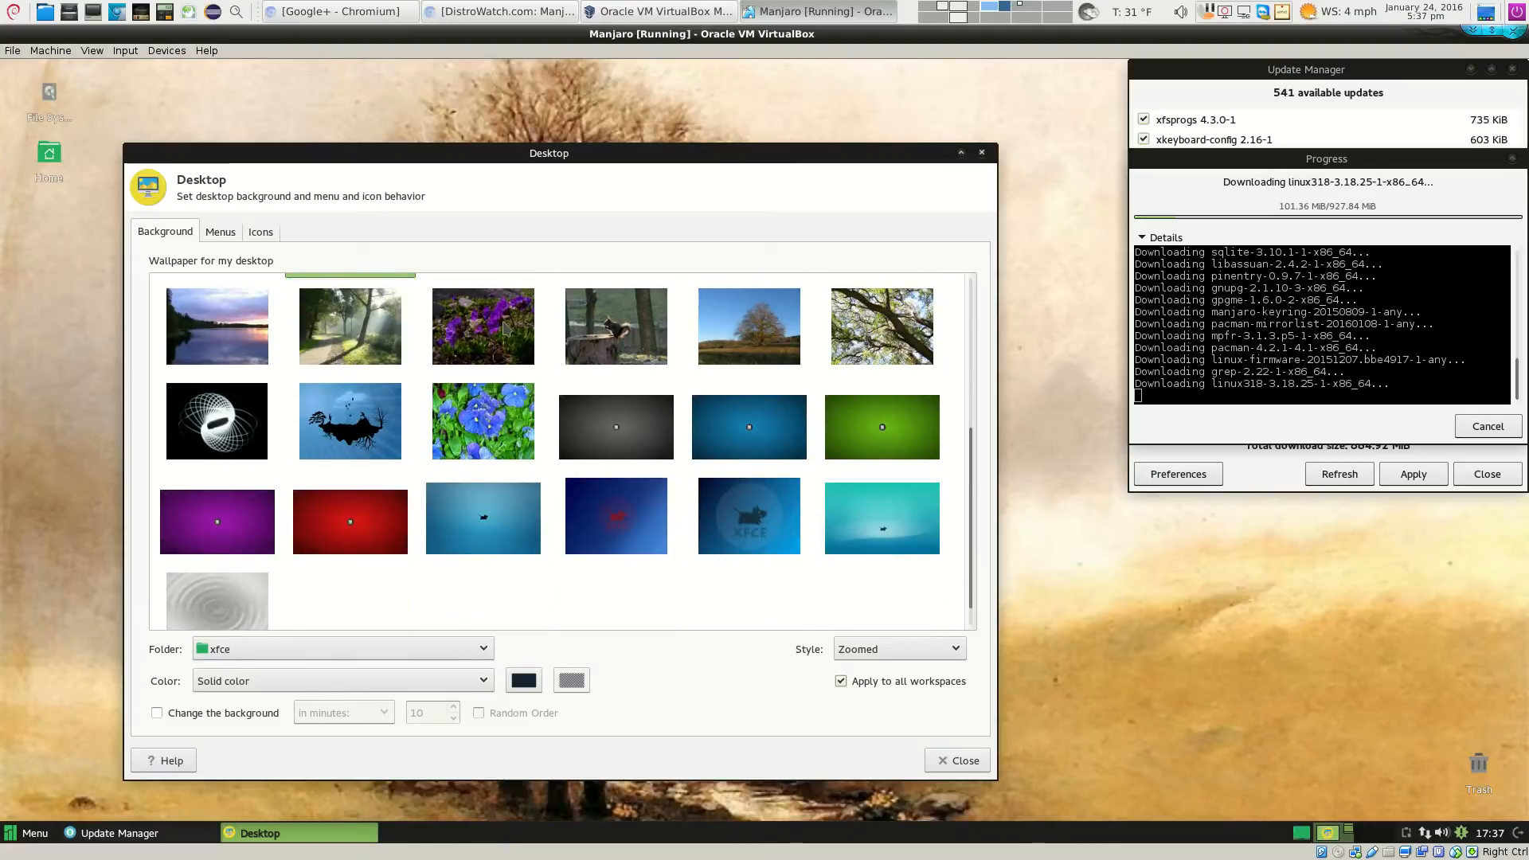
{"action": "scroll", "coordinate": [504, 347], "scroll_direction": "up", "scroll_amount": 4}
{"action": "left_click", "coordinate": [887, 518]}
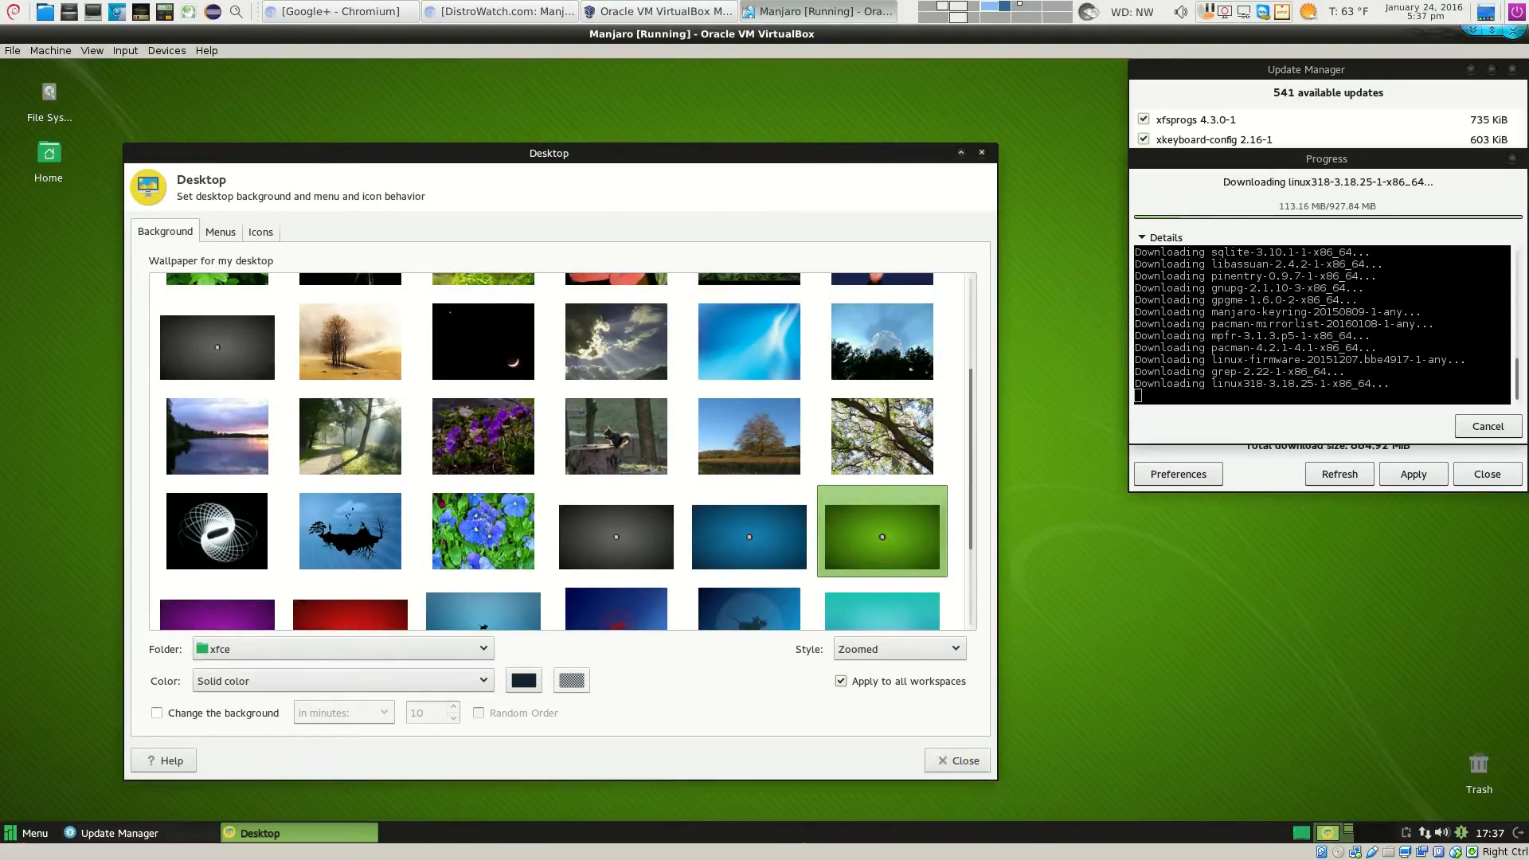
{"action": "left_click_drag", "start_coordinate": [828, 163], "coordinate": [863, 153]}
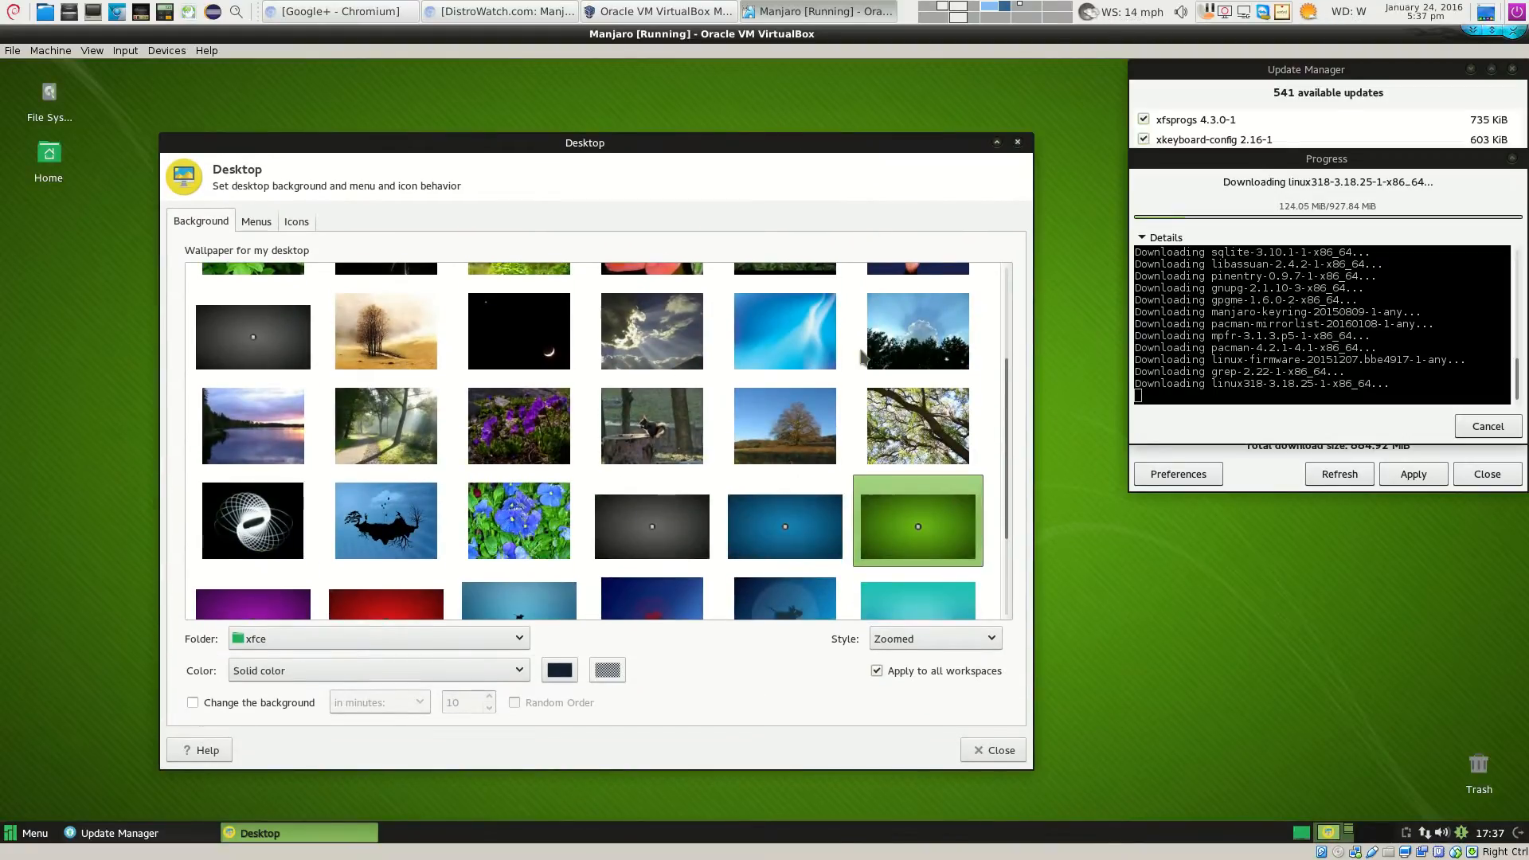
{"action": "scroll", "coordinate": [861, 313], "scroll_direction": "up", "scroll_amount": 3}
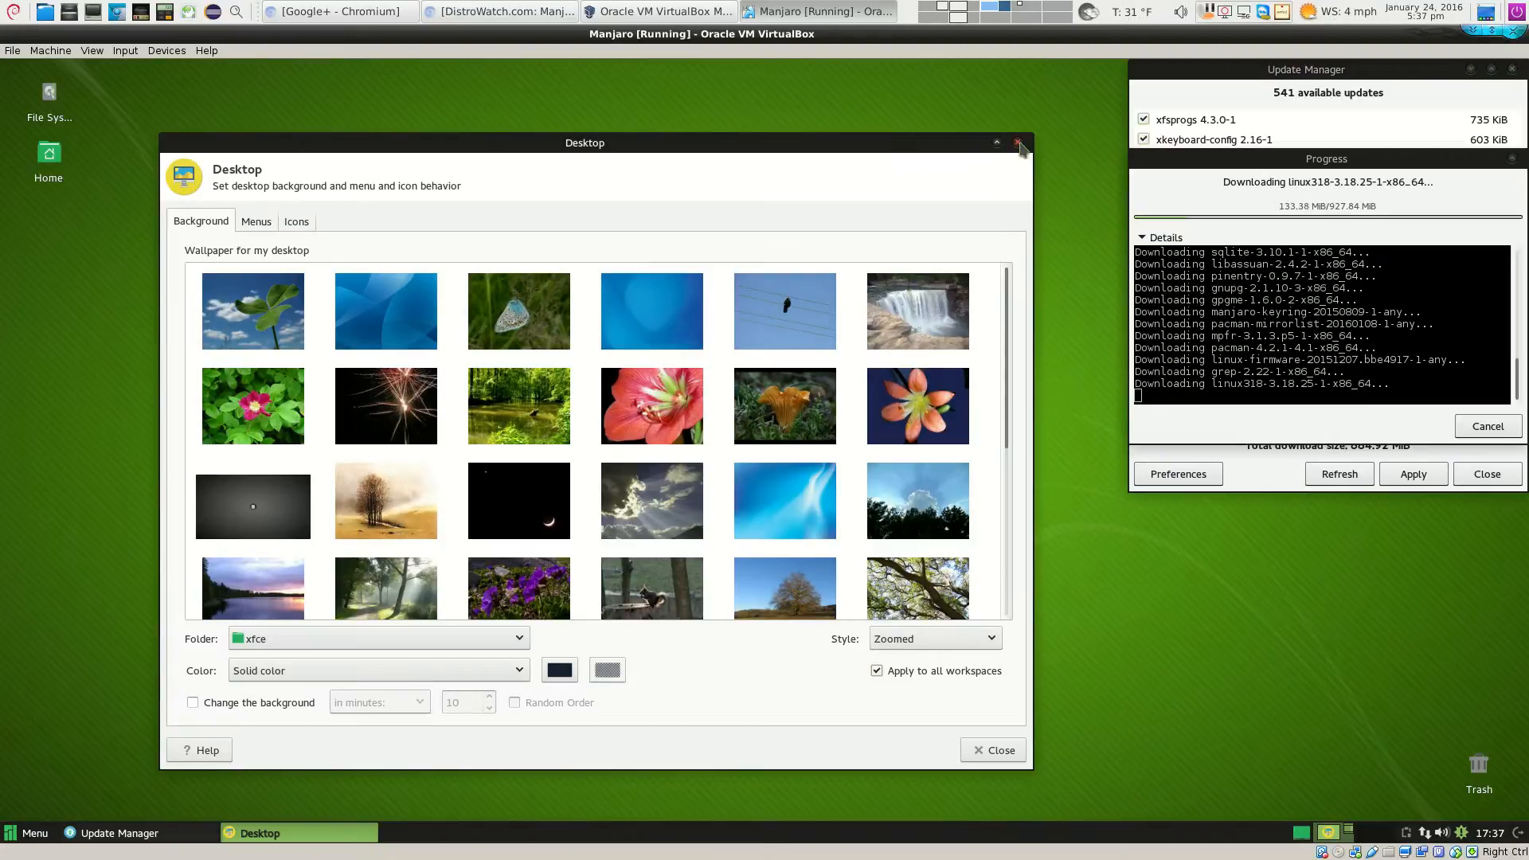
{"action": "left_click", "coordinate": [1017, 143]}
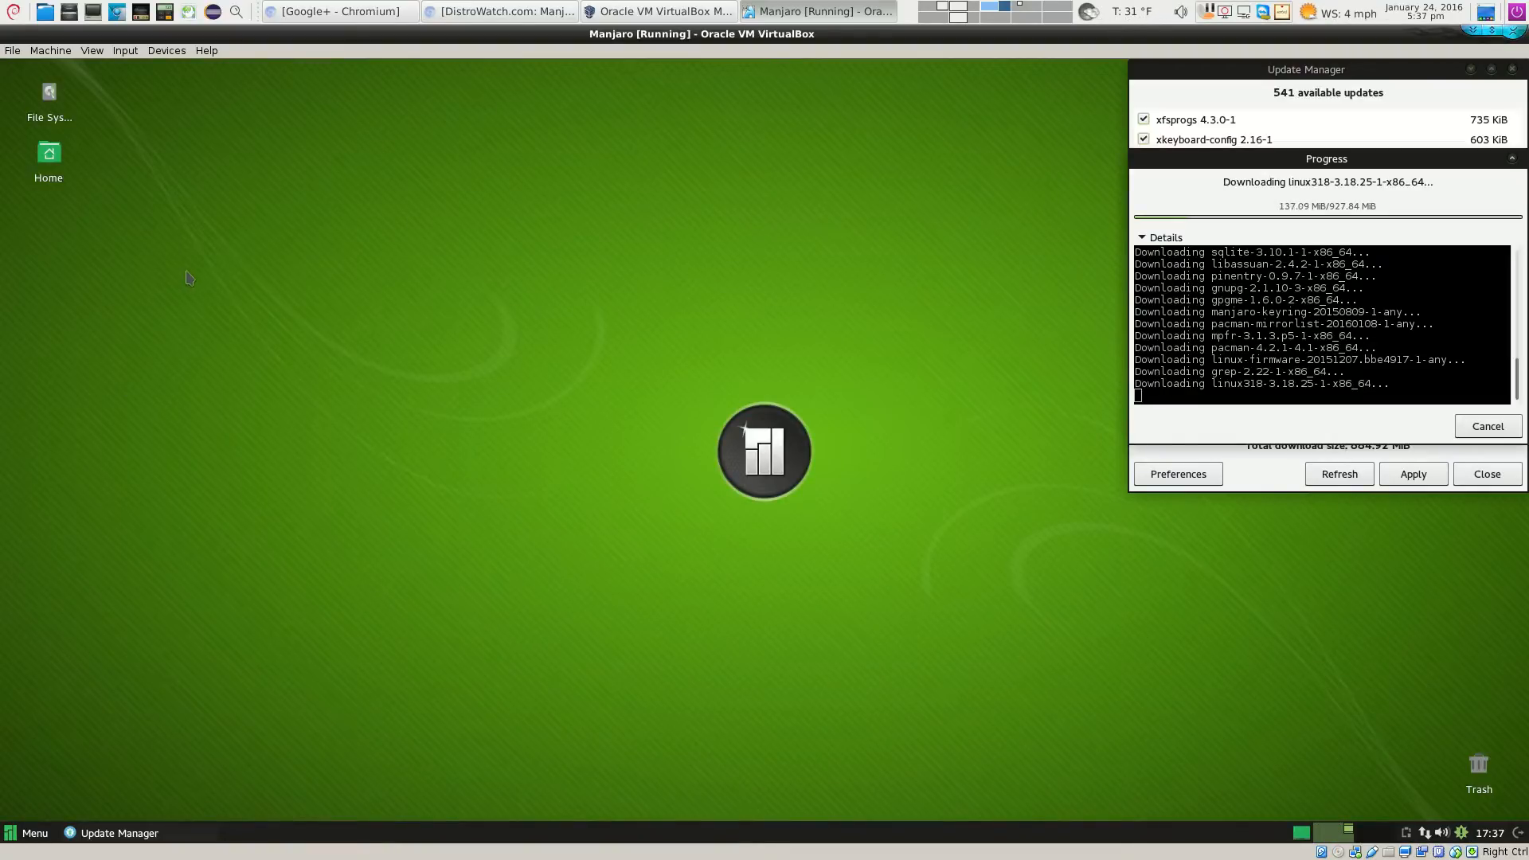
Browse the Accessories and Settings applications, and look at the Window Manager Tweaks options before closing them
{"action": "left_click", "coordinate": [32, 833]}
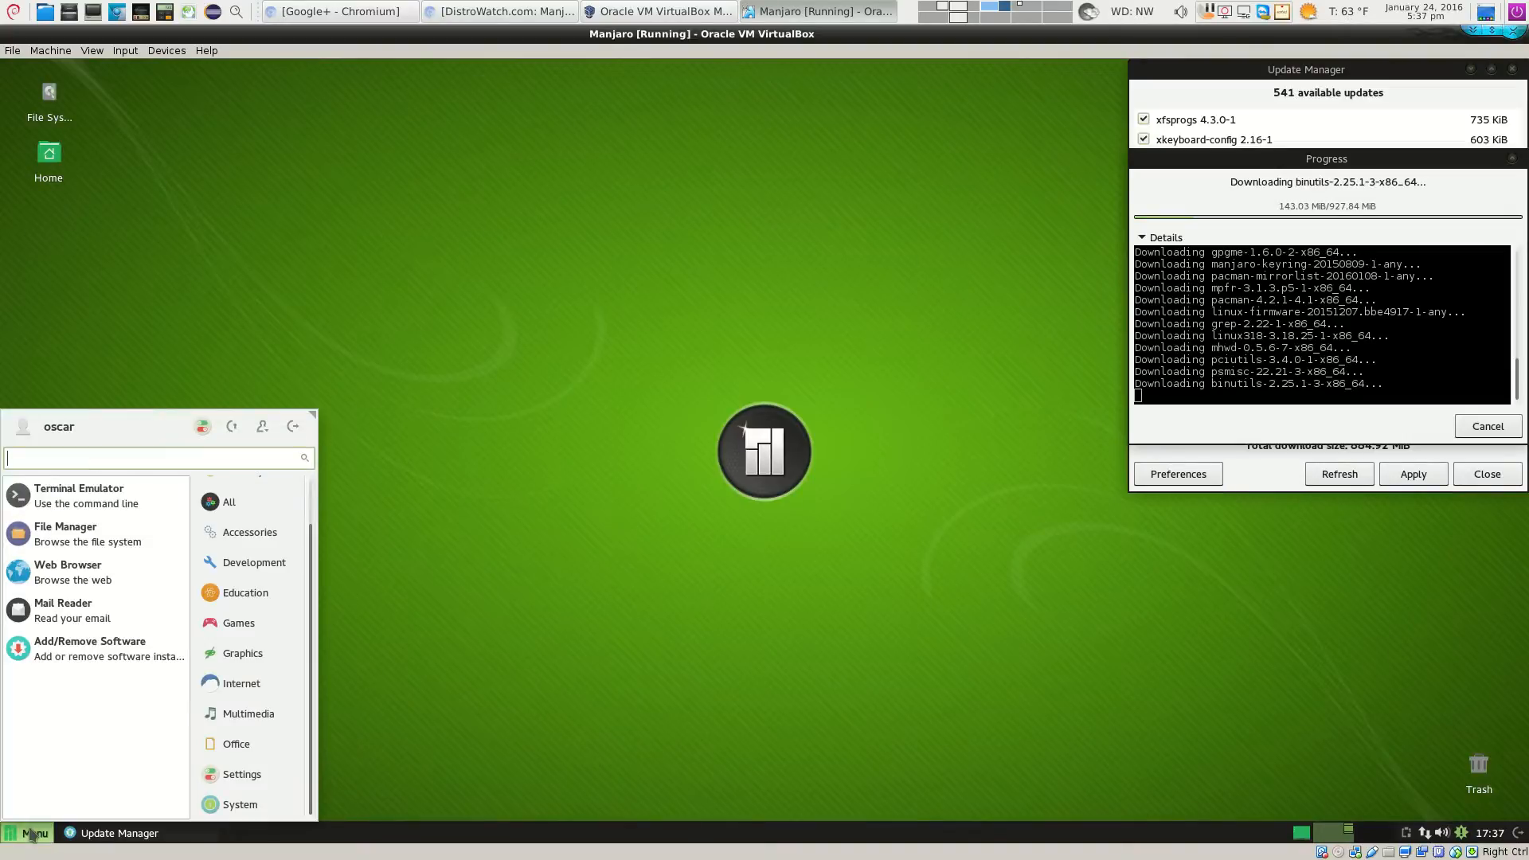
{"action": "left_click", "coordinate": [257, 538]}
{"action": "scroll", "coordinate": [160, 578], "scroll_direction": "down", "scroll_amount": 1}
{"action": "scroll", "coordinate": [159, 579], "scroll_direction": "down", "scroll_amount": 4}
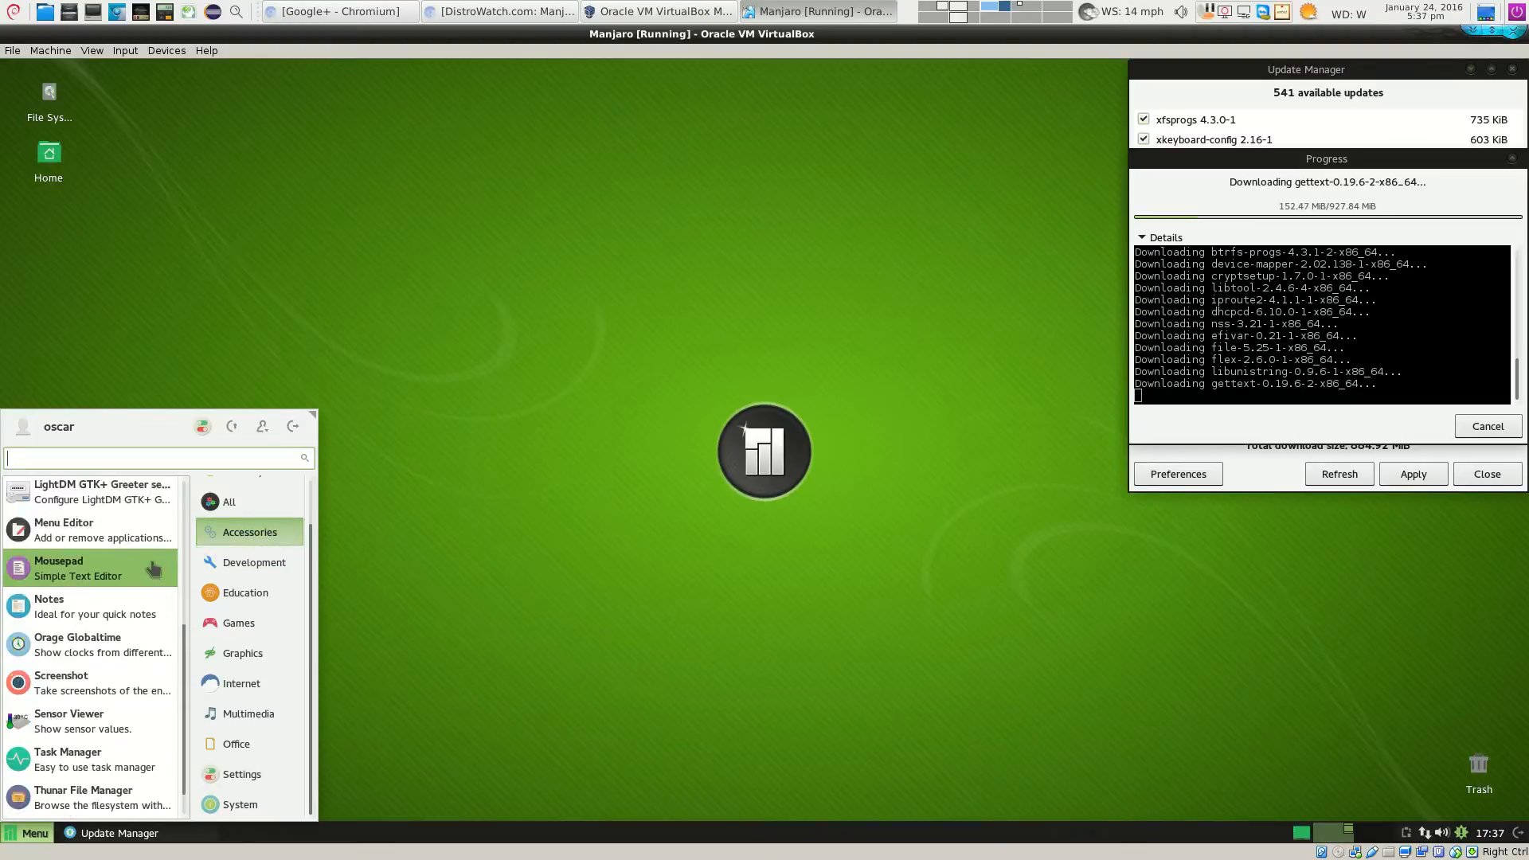
{"action": "left_click", "coordinate": [241, 776]}
{"action": "scroll", "coordinate": [111, 676], "scroll_direction": "down", "scroll_amount": 8}
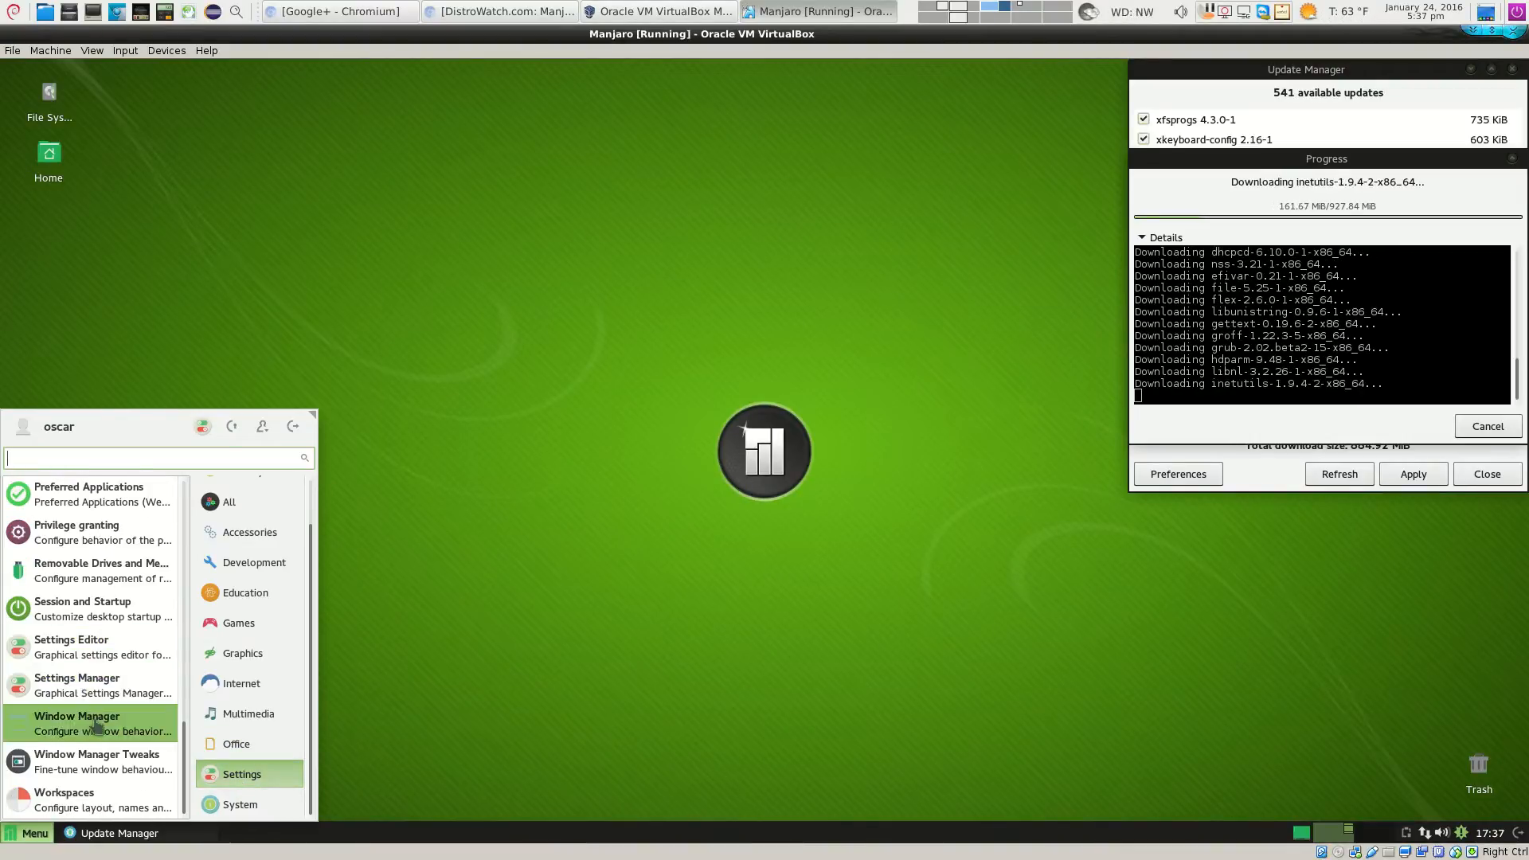
{"action": "left_click", "coordinate": [96, 767]}
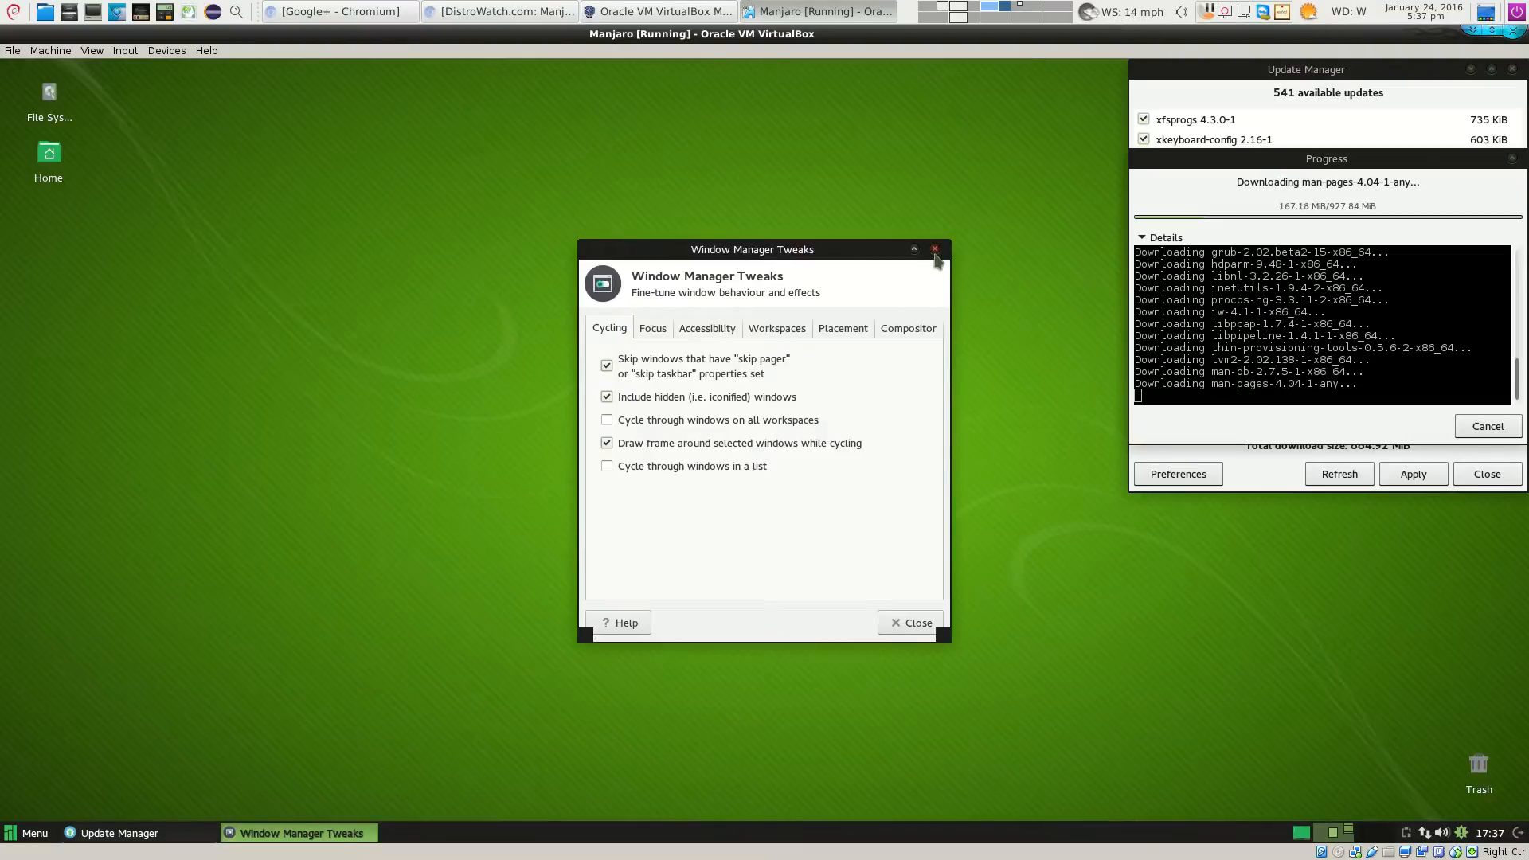
{"action": "left_click", "coordinate": [935, 248]}
Open the Settings Manager, move its window away from the desktop's centre and open the Appearance settings
{"action": "left_click", "coordinate": [32, 837]}
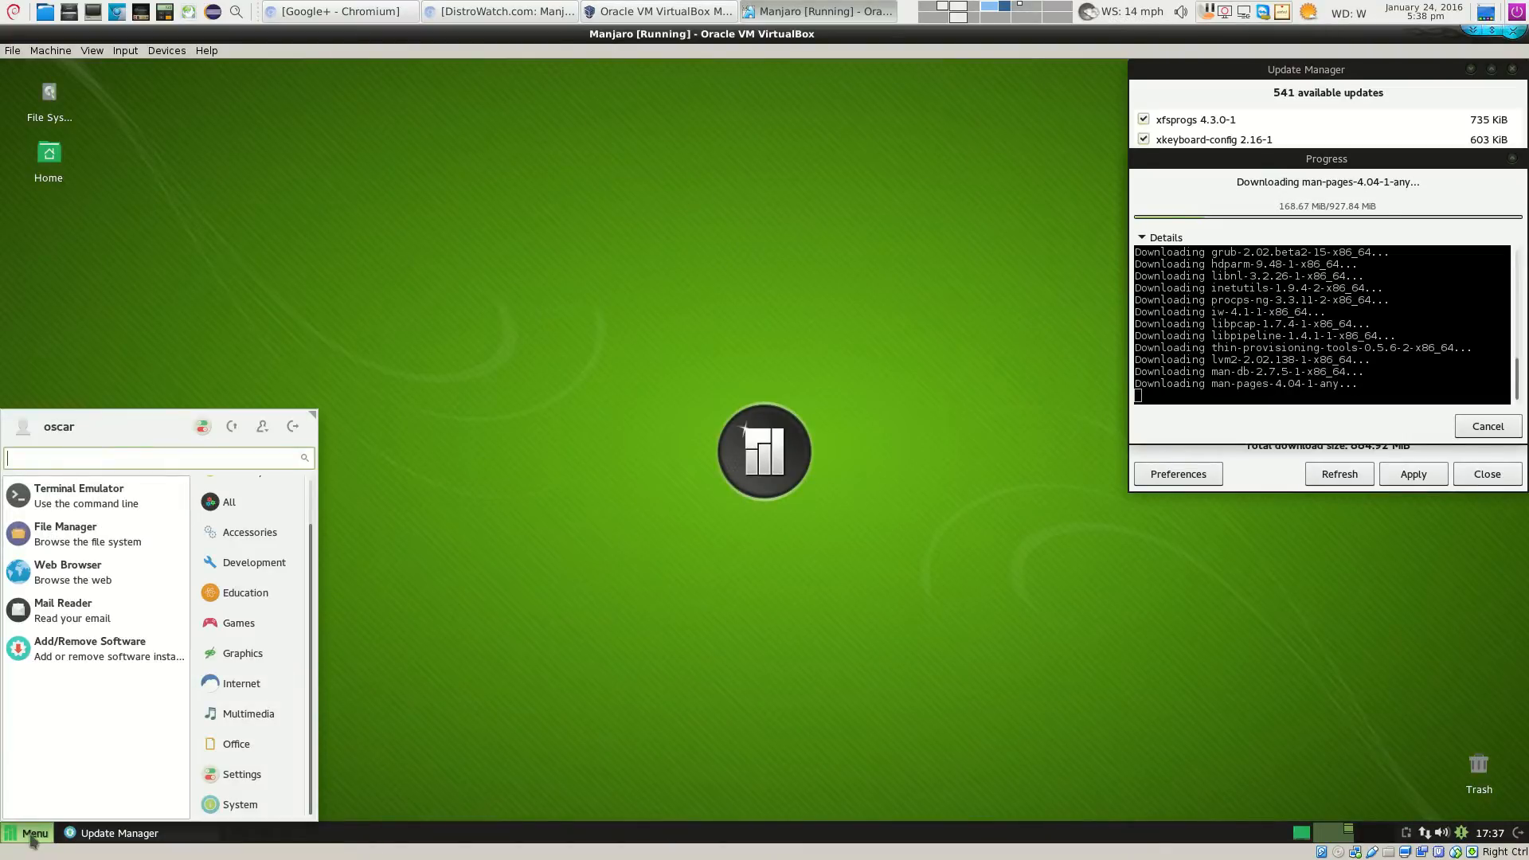
{"action": "left_click", "coordinate": [242, 774]}
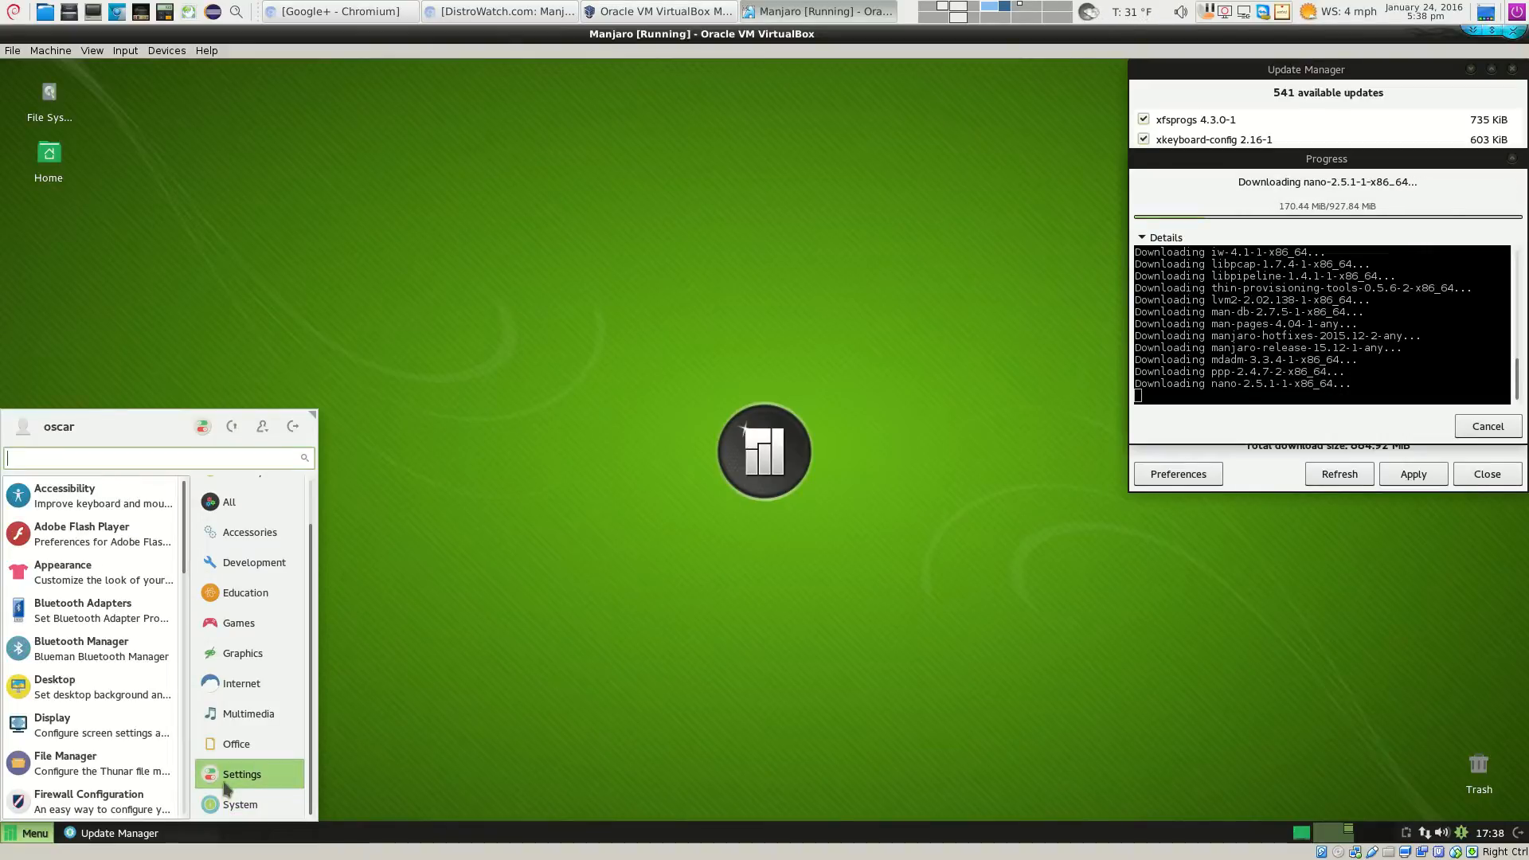
{"action": "scroll", "coordinate": [55, 646], "scroll_direction": "down", "scroll_amount": 15}
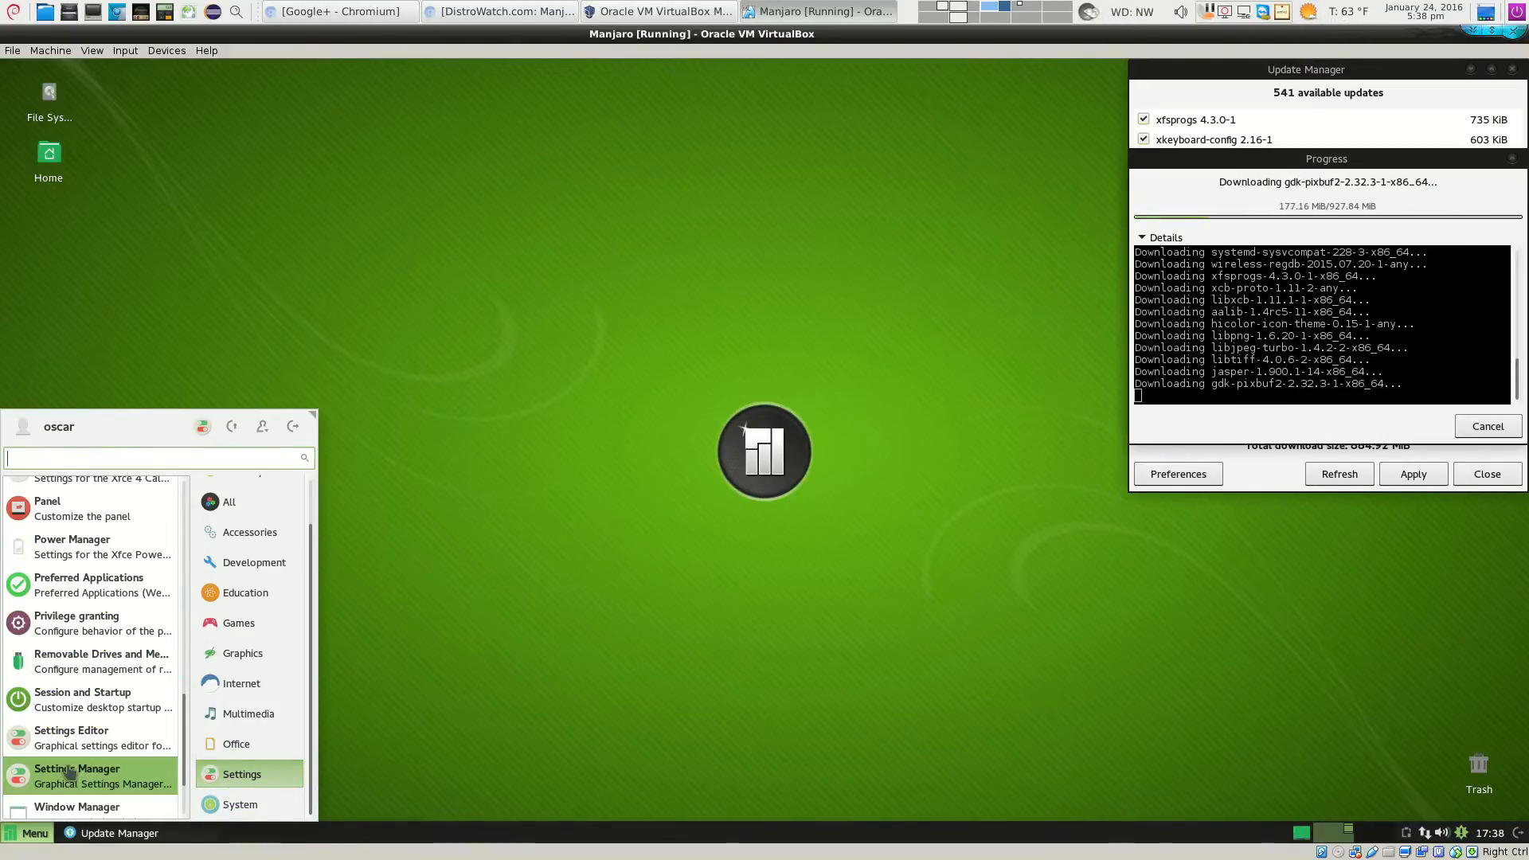
{"action": "left_click", "coordinate": [70, 772]}
{"action": "left_click_drag", "start_coordinate": [769, 246], "coordinate": [537, 165]}
{"action": "left_click", "coordinate": [372, 275]}
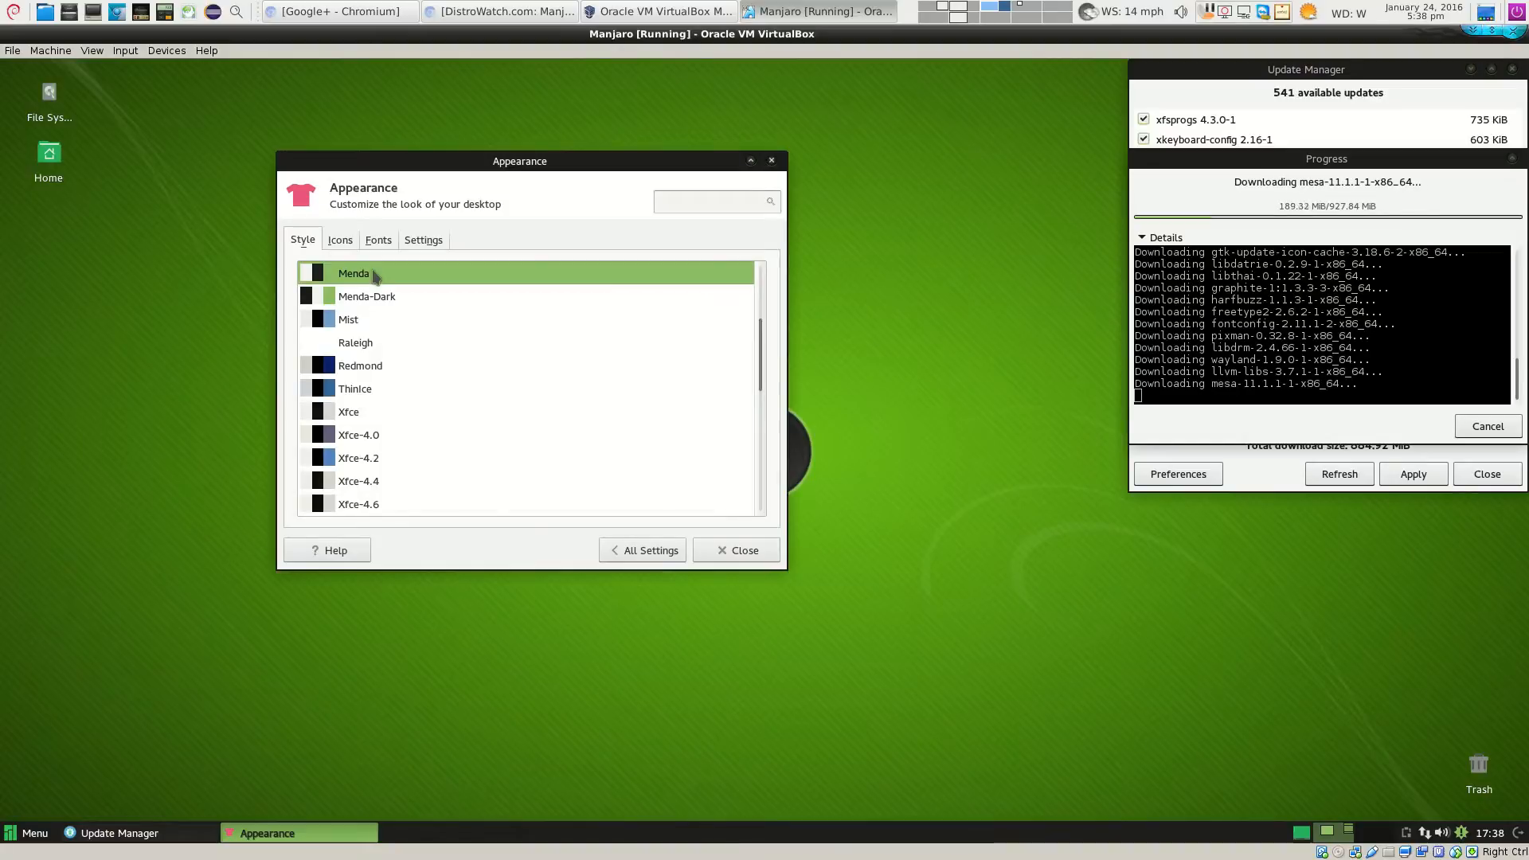
Try the Faenza-Darkest icon theme and preview its icons in the applications menu
{"action": "left_click", "coordinate": [337, 244]}
{"action": "scroll", "coordinate": [437, 468], "scroll_direction": "up", "scroll_amount": 5}
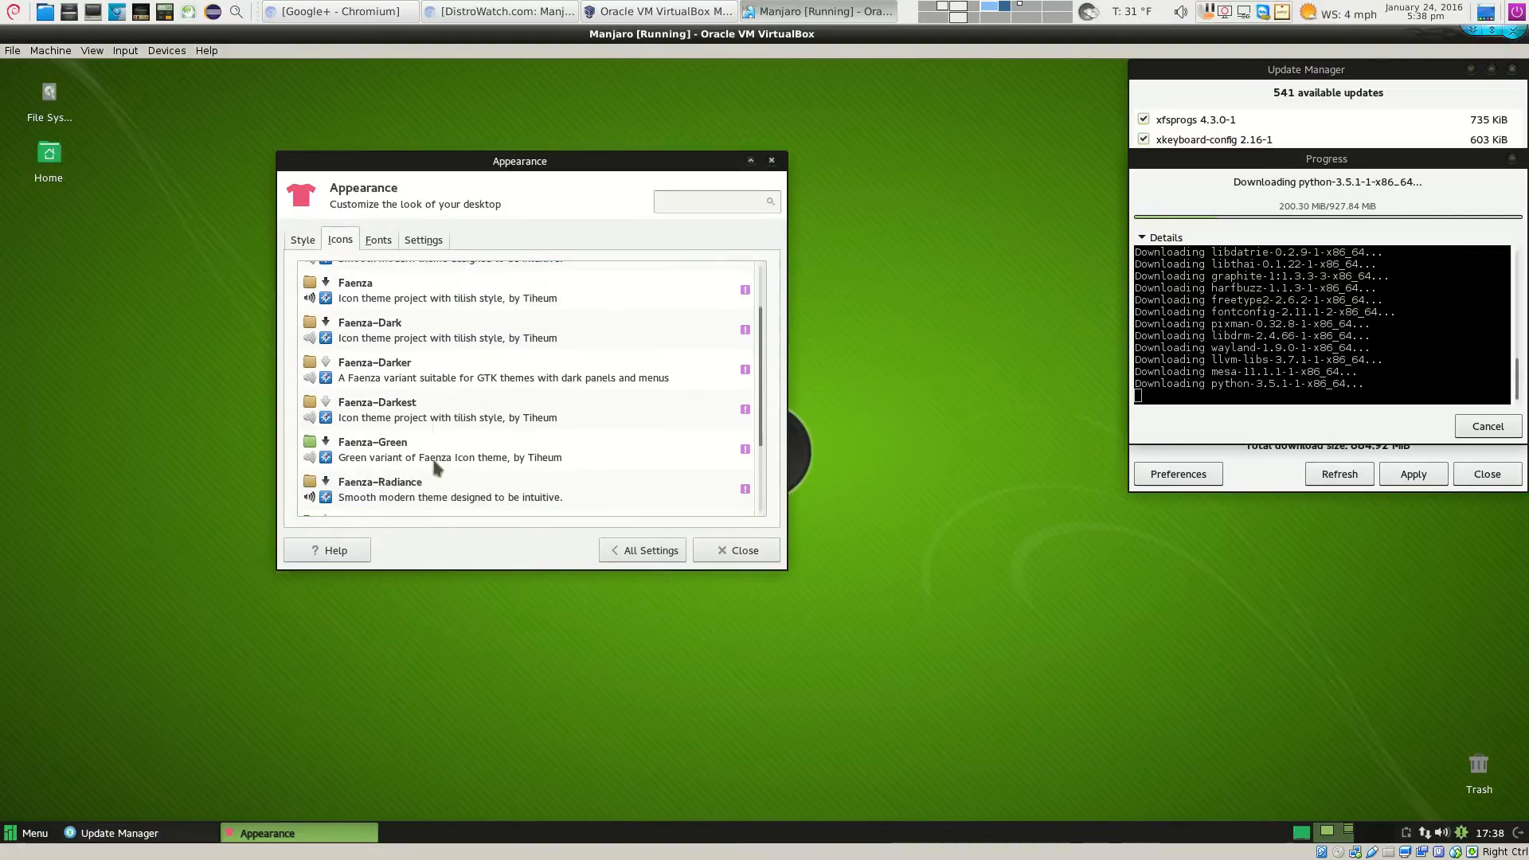
{"action": "scroll", "coordinate": [436, 467], "scroll_direction": "down", "scroll_amount": 5}
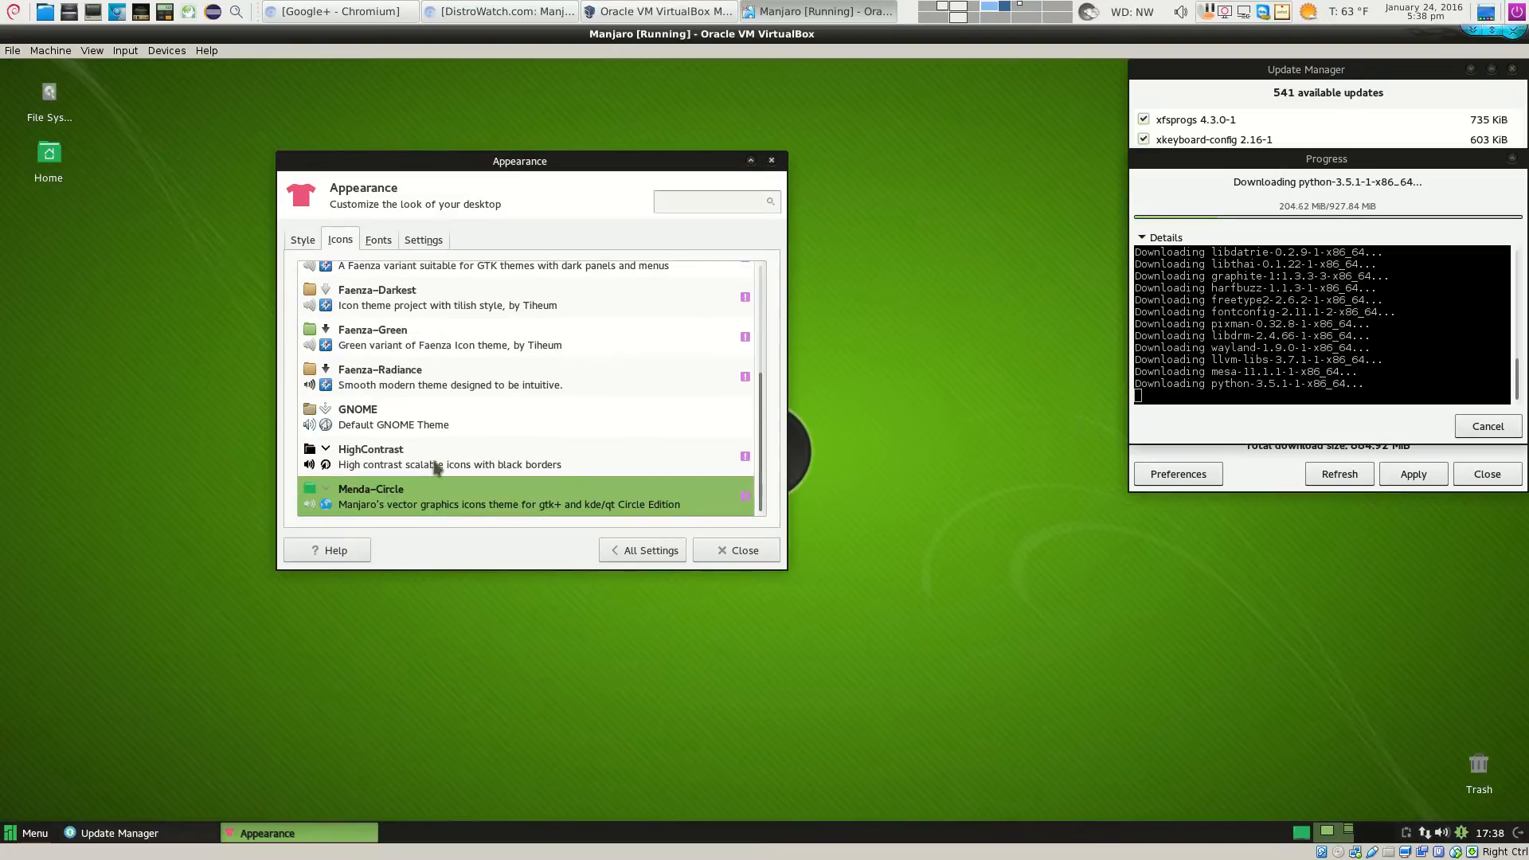
{"action": "scroll", "coordinate": [412, 366], "scroll_direction": "up", "scroll_amount": 3}
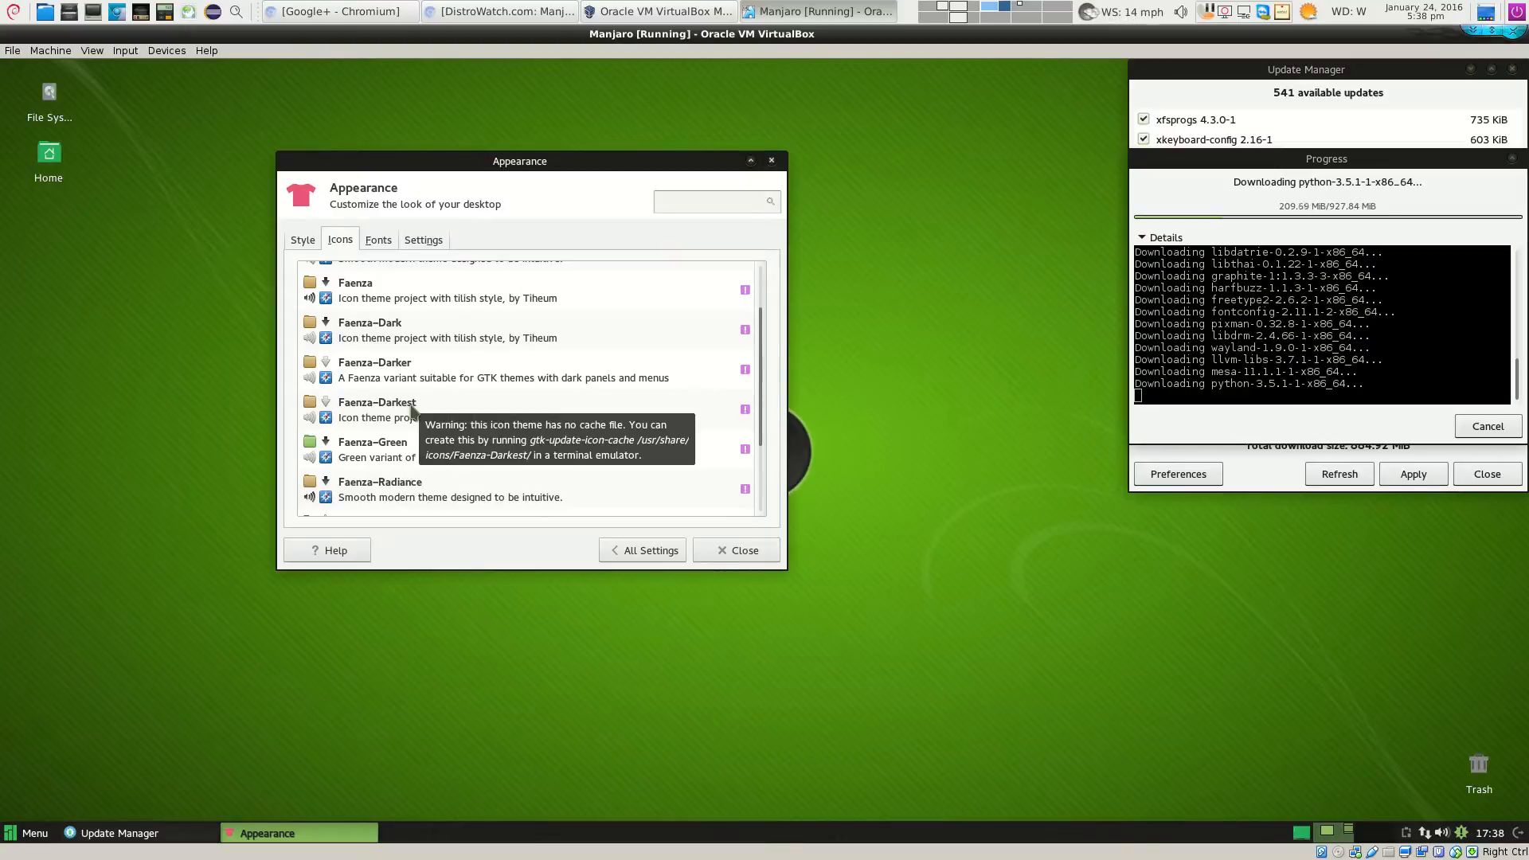
{"action": "left_click", "coordinate": [413, 410]}
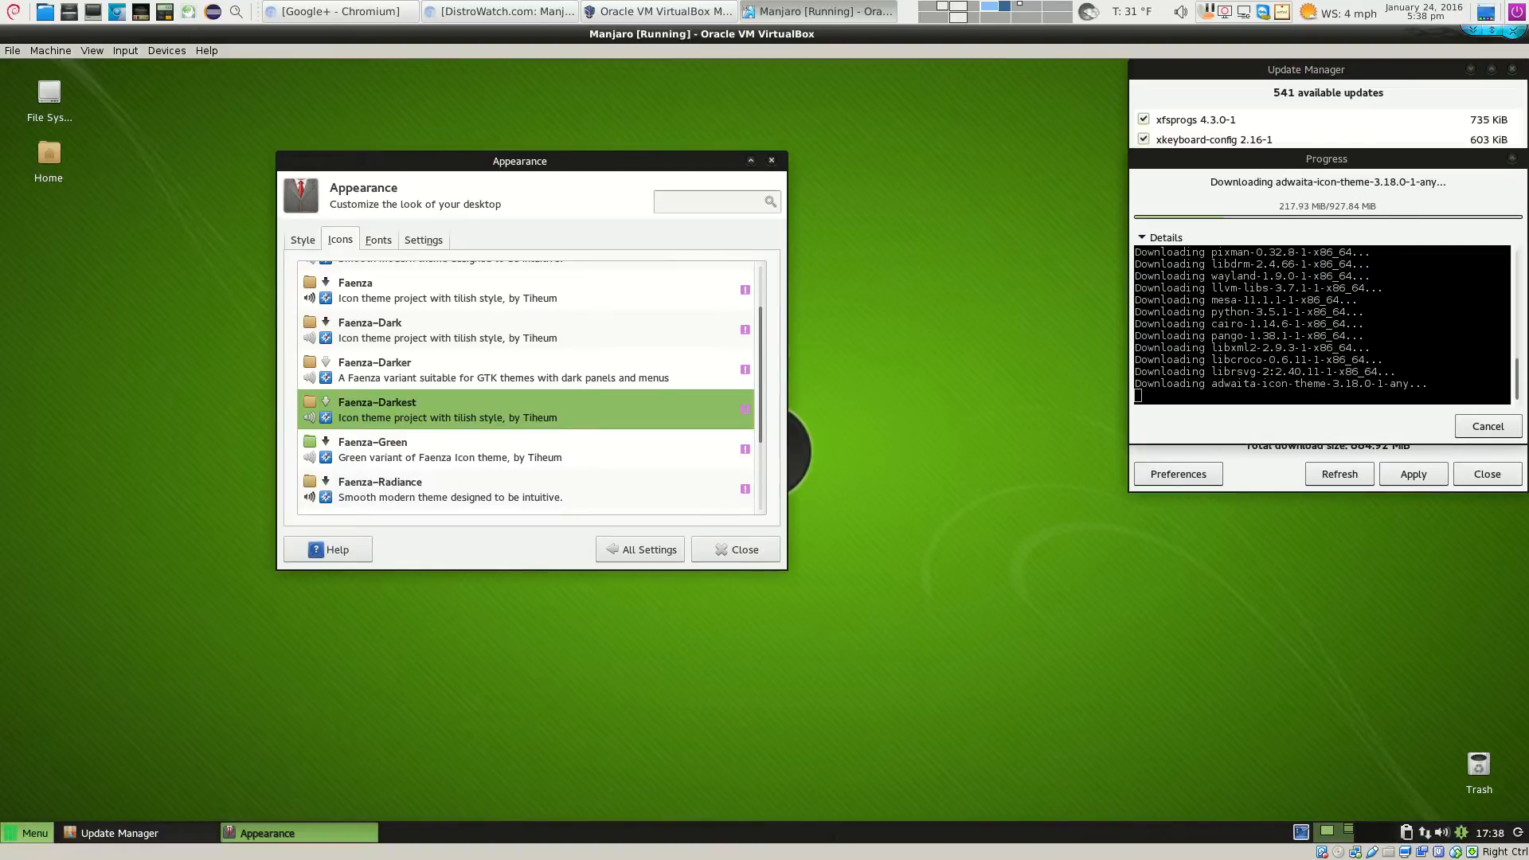
{"action": "left_click", "coordinate": [32, 835]}
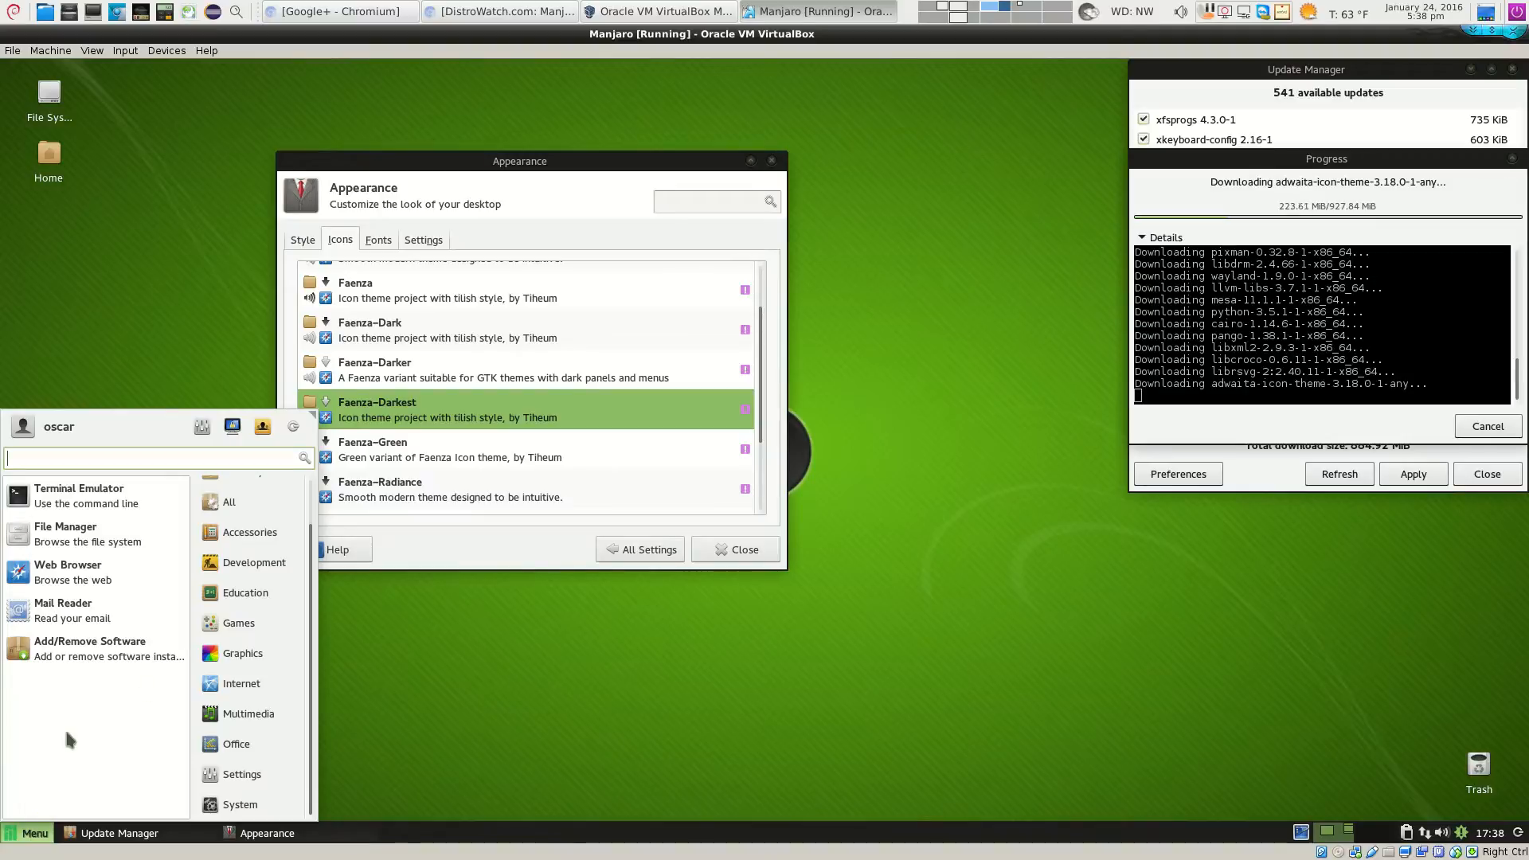
{"action": "left_click", "coordinate": [413, 464]}
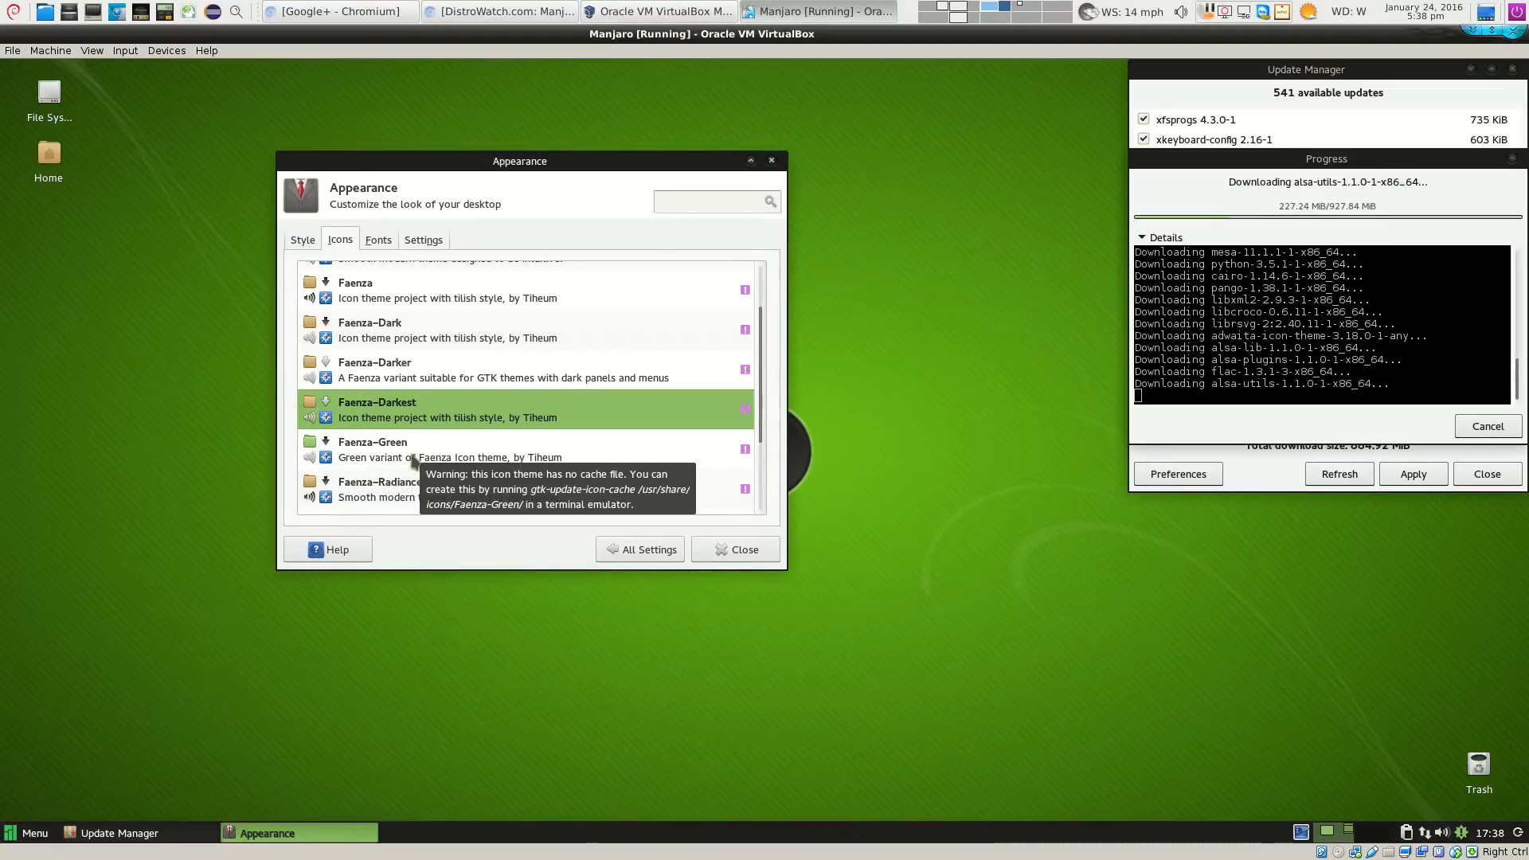
Try the Faenza-Green icon theme, and switch back to Menda-Circle
{"action": "left_click", "coordinate": [412, 456]}
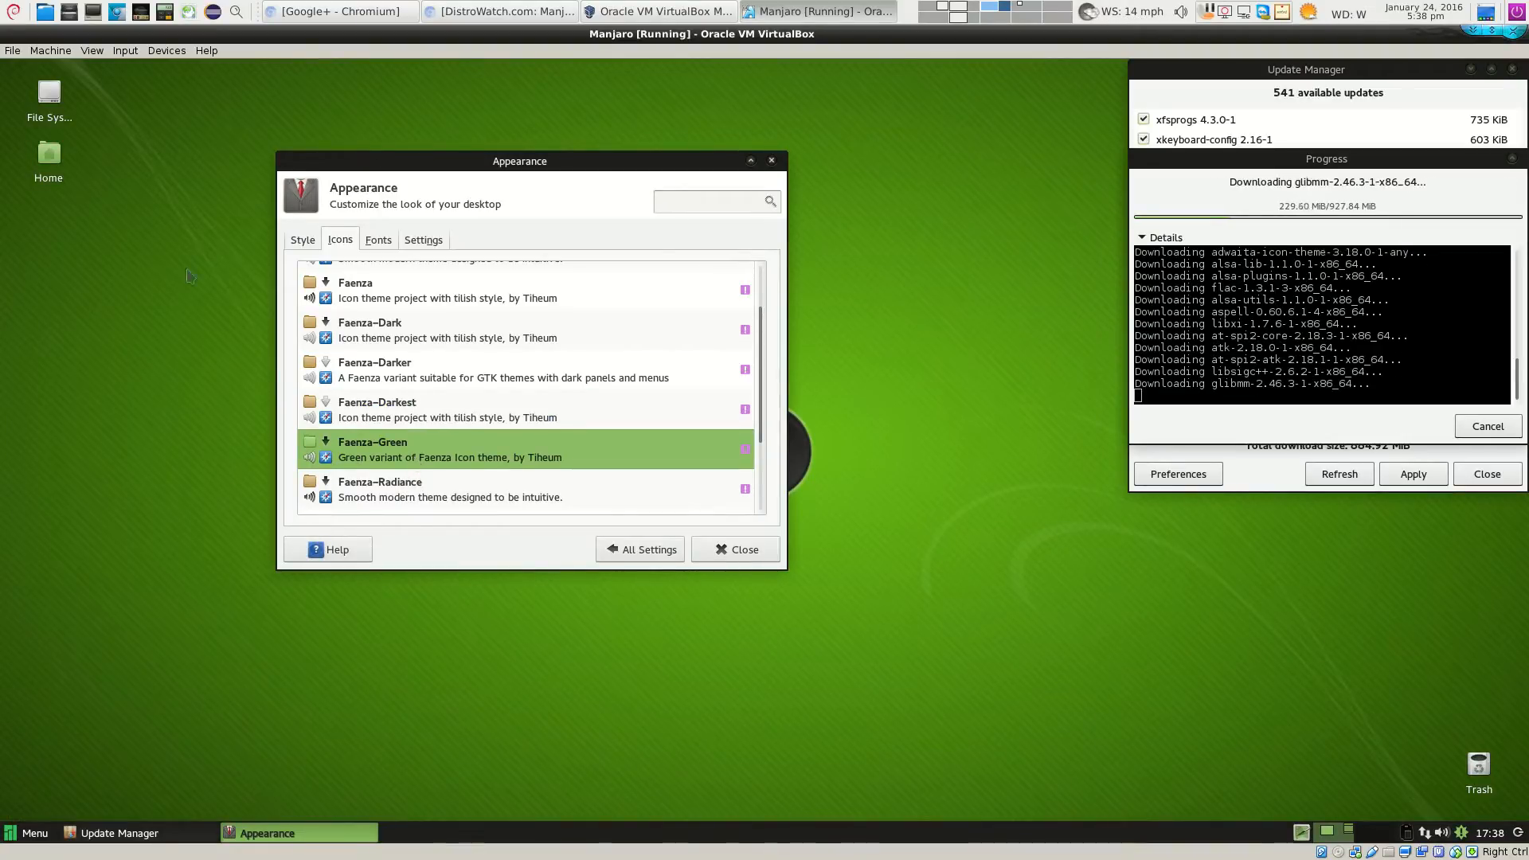
{"action": "scroll", "coordinate": [462, 469], "scroll_direction": "down", "scroll_amount": 3}
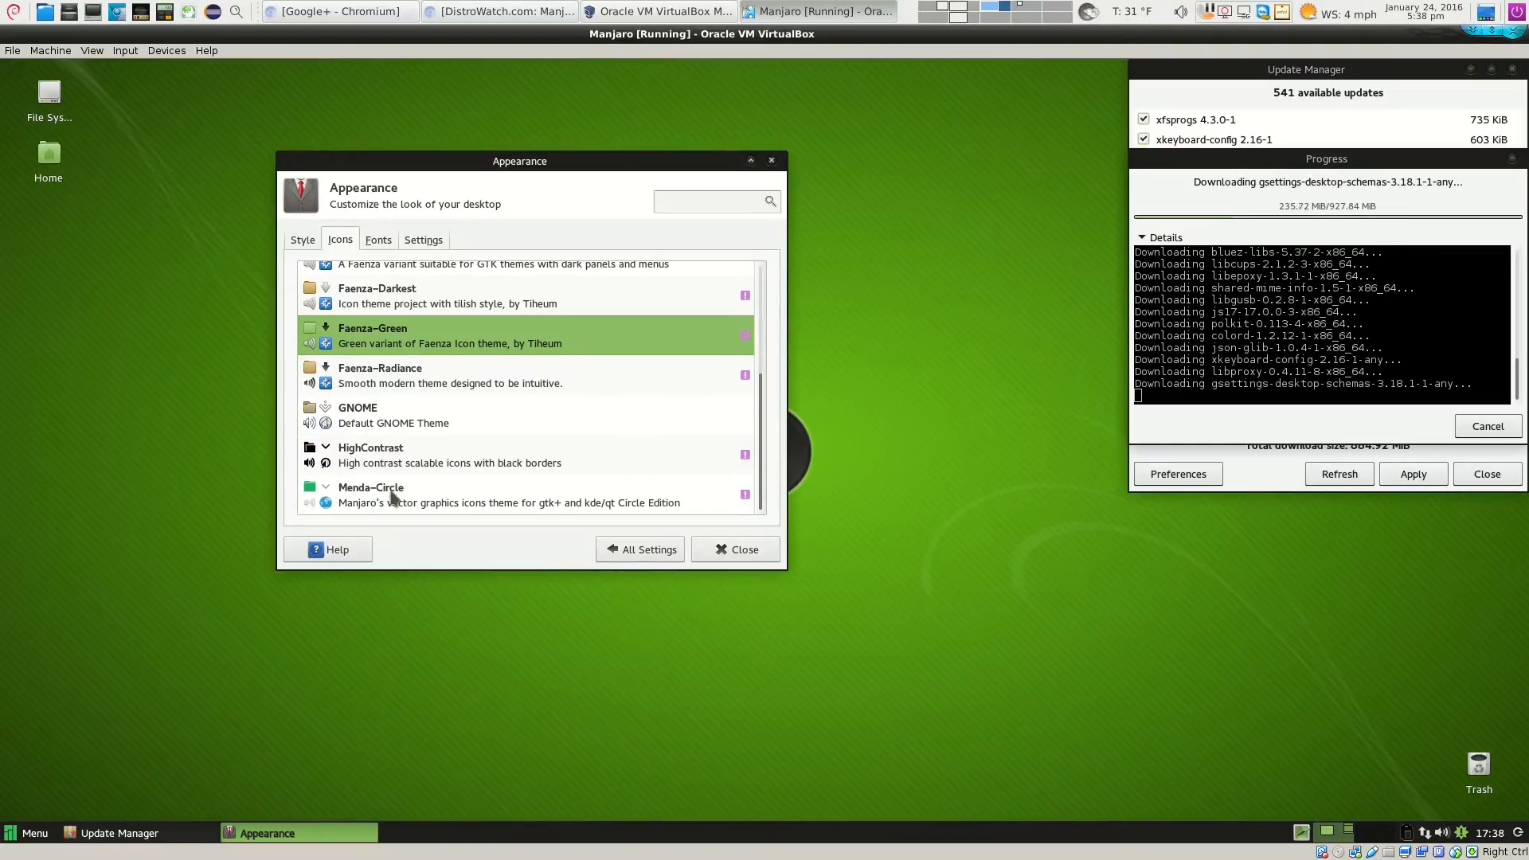
{"action": "left_click", "coordinate": [391, 491]}
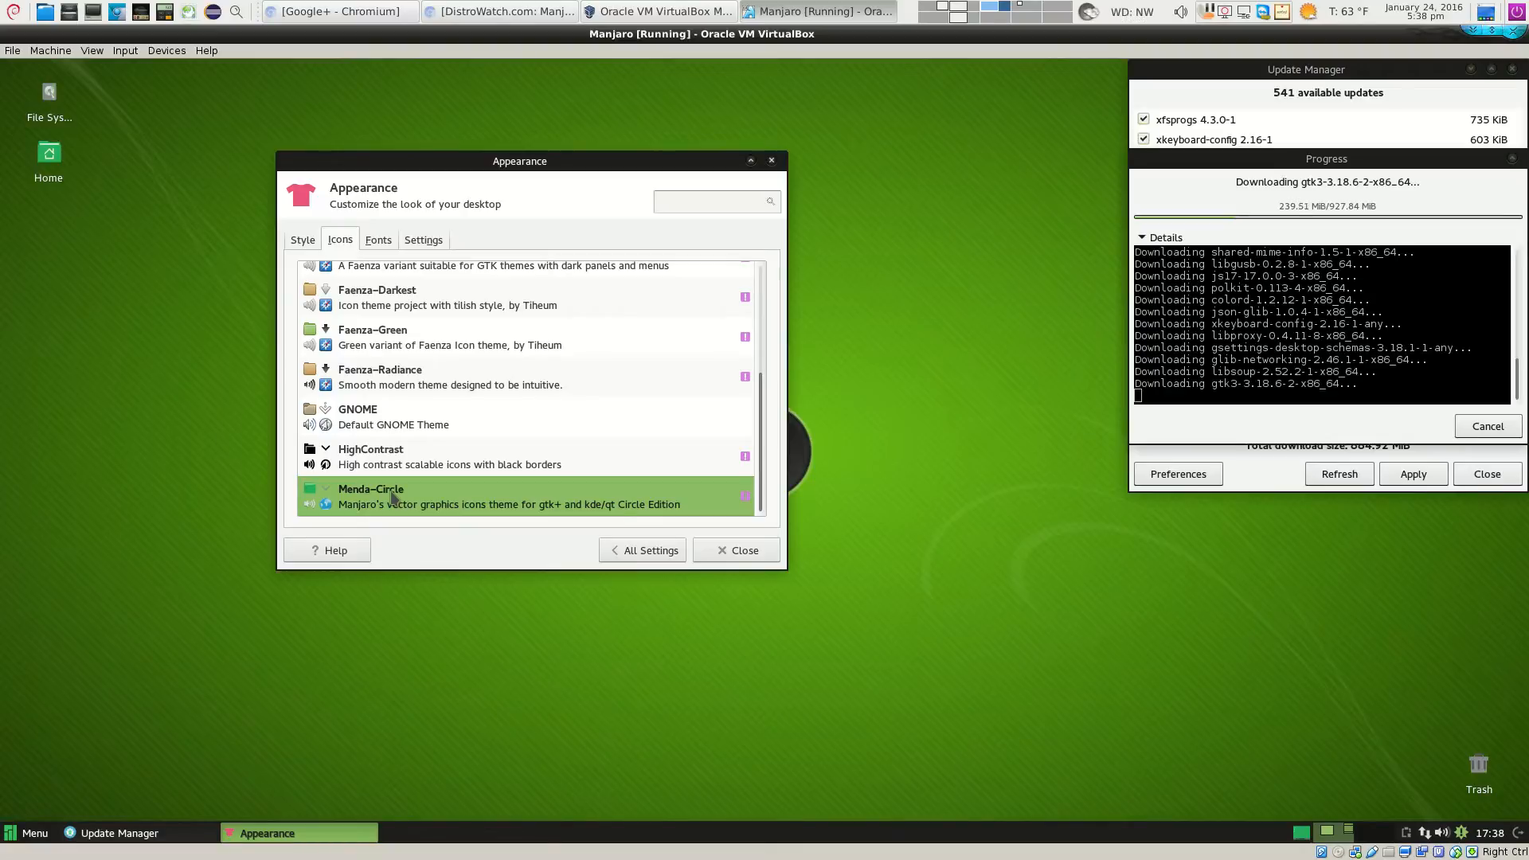
Compare the icon themes by trying Faenza, and set Faenza-Darkest as the icon theme
{"action": "scroll", "coordinate": [391, 414], "scroll_direction": "up", "scroll_amount": 4}
{"action": "scroll", "coordinate": [392, 410], "scroll_direction": "down", "scroll_amount": 1}
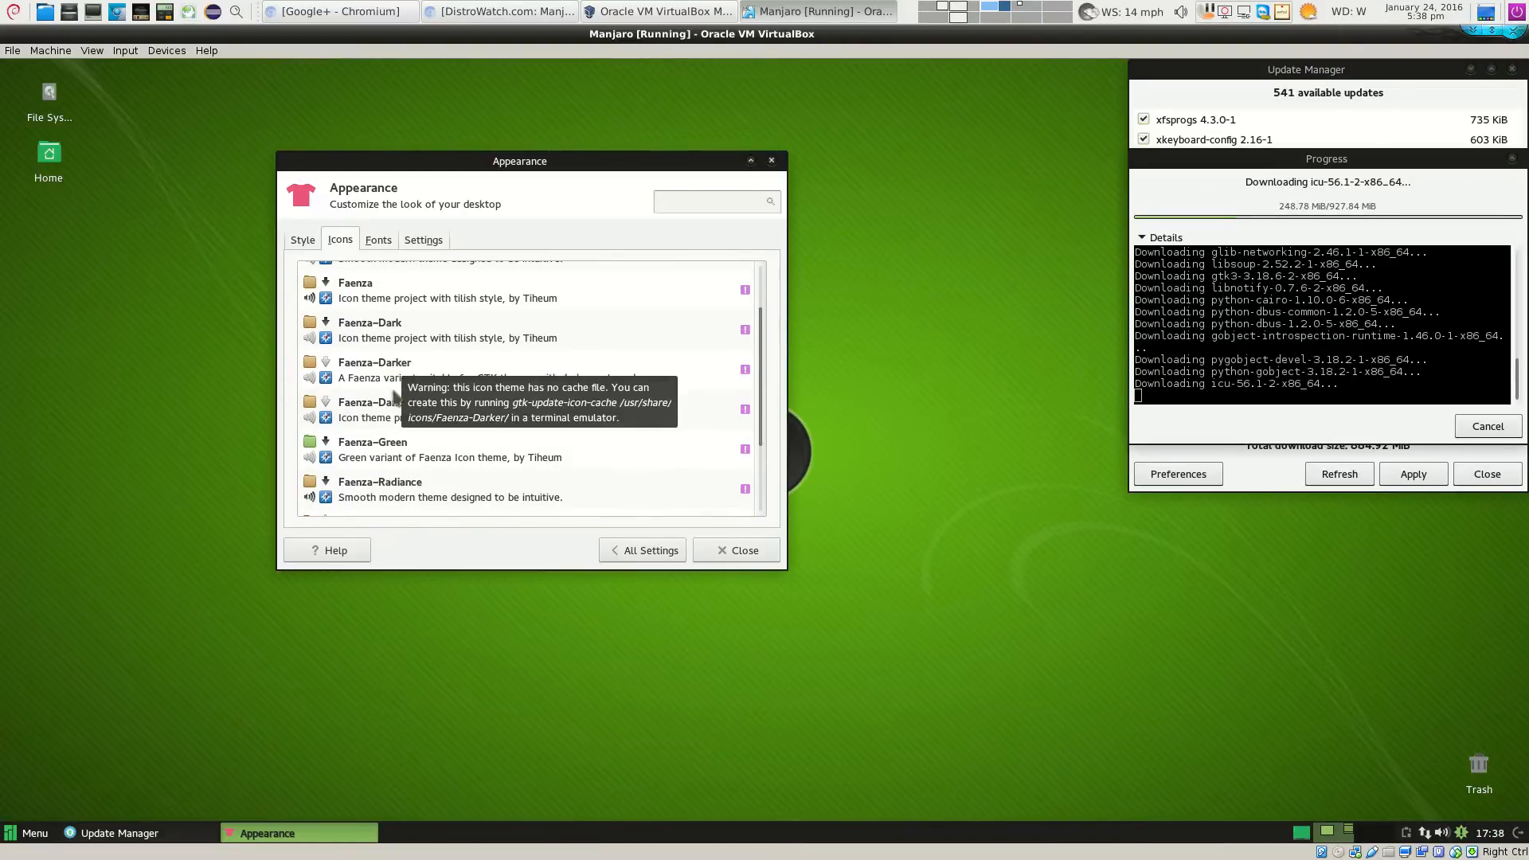
{"action": "scroll", "coordinate": [398, 463], "scroll_direction": "down", "scroll_amount": 1}
{"action": "scroll", "coordinate": [398, 464], "scroll_direction": "down", "scroll_amount": 1}
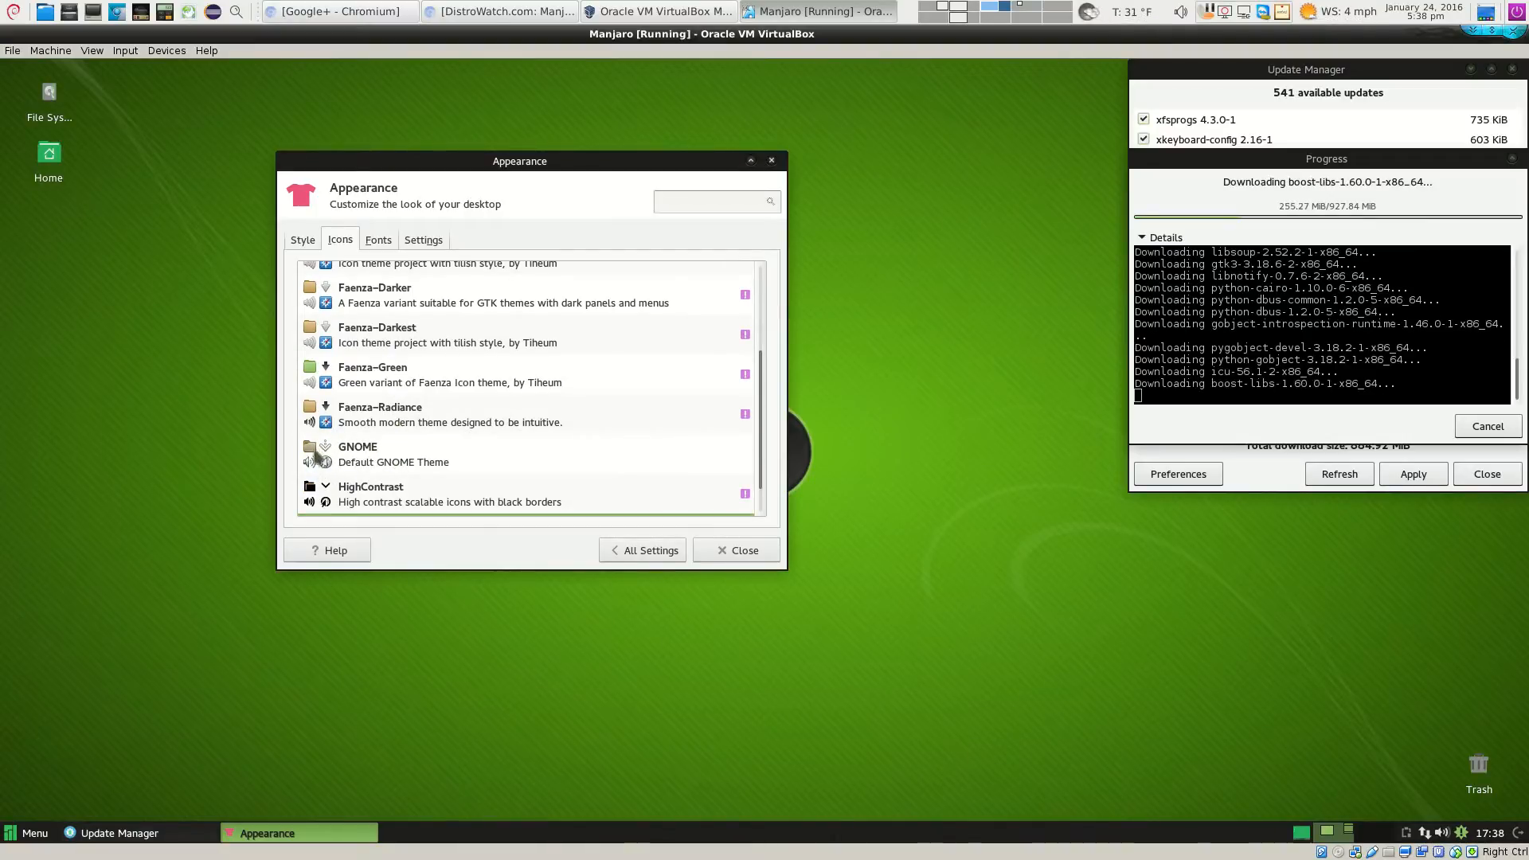
{"action": "scroll", "coordinate": [390, 382], "scroll_direction": "up", "scroll_amount": 3}
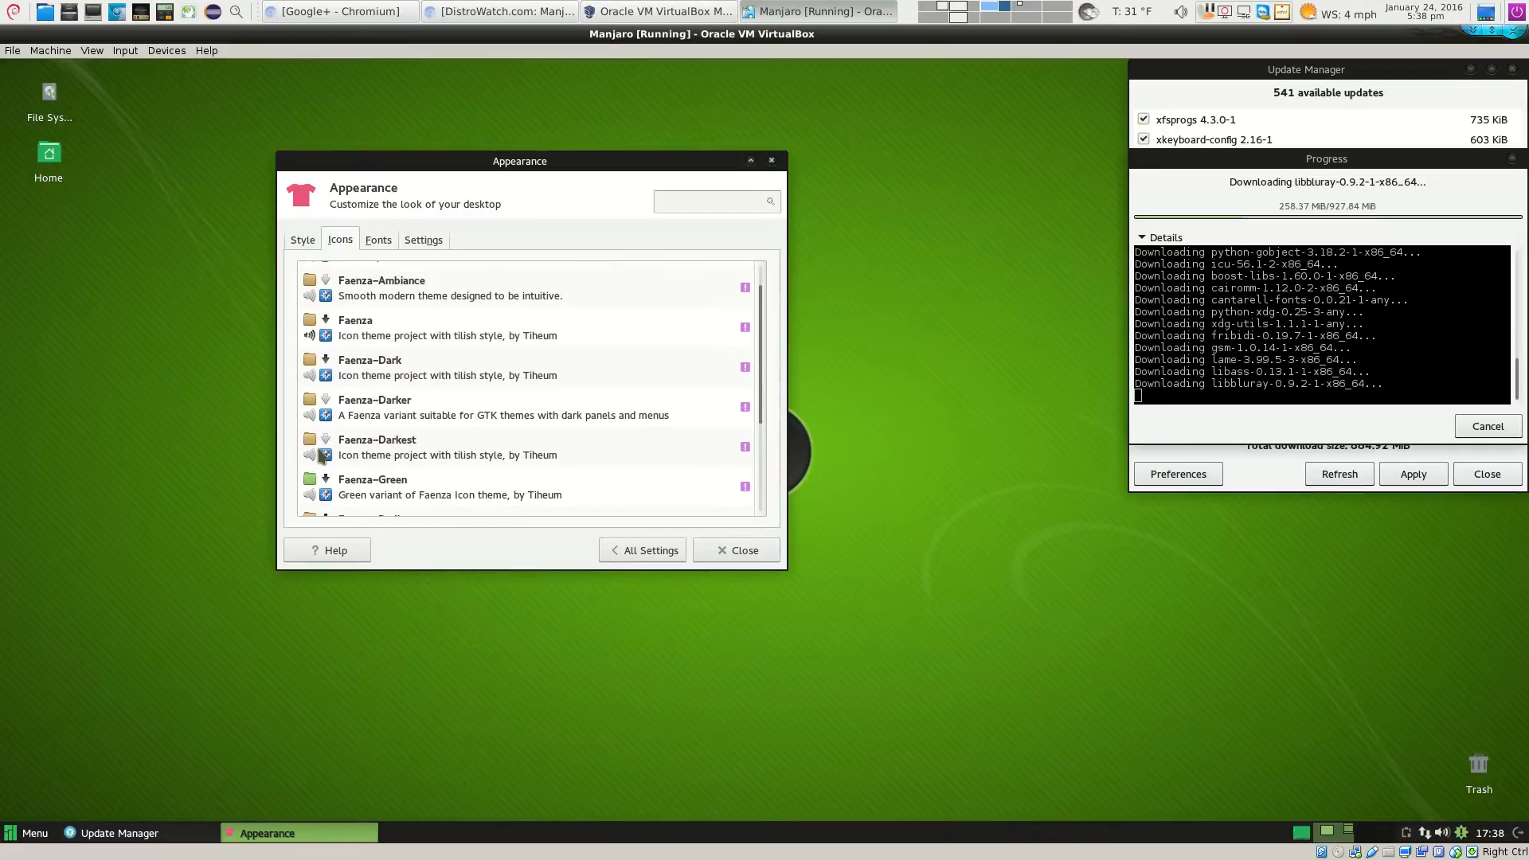
{"action": "left_click", "coordinate": [390, 338]}
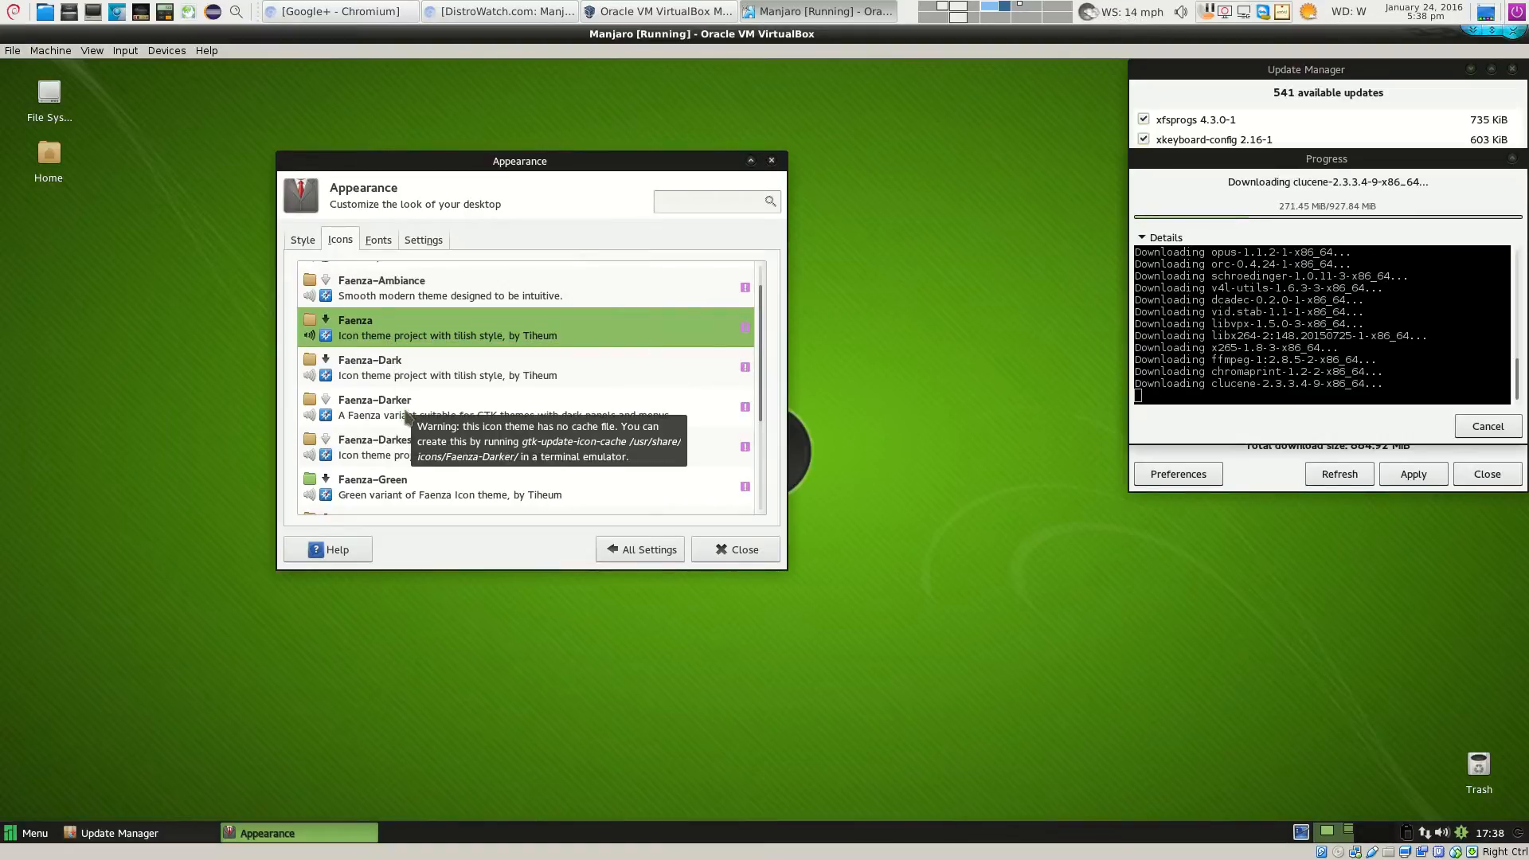
{"action": "left_click", "coordinate": [406, 440]}
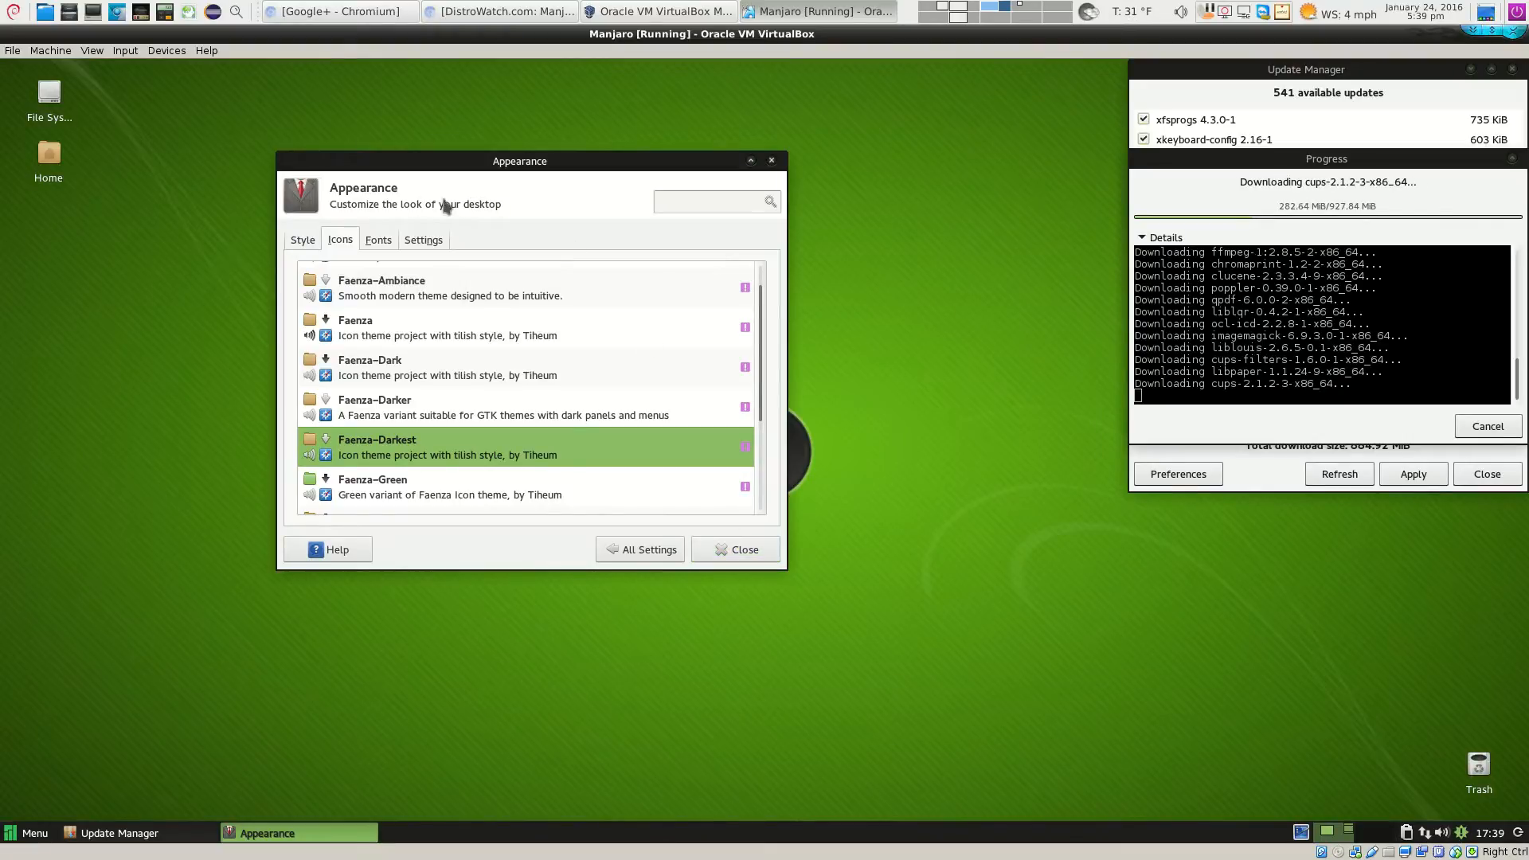
Set the desktop style to Menda-Dark and look through the other available styles
{"action": "left_click", "coordinate": [302, 240]}
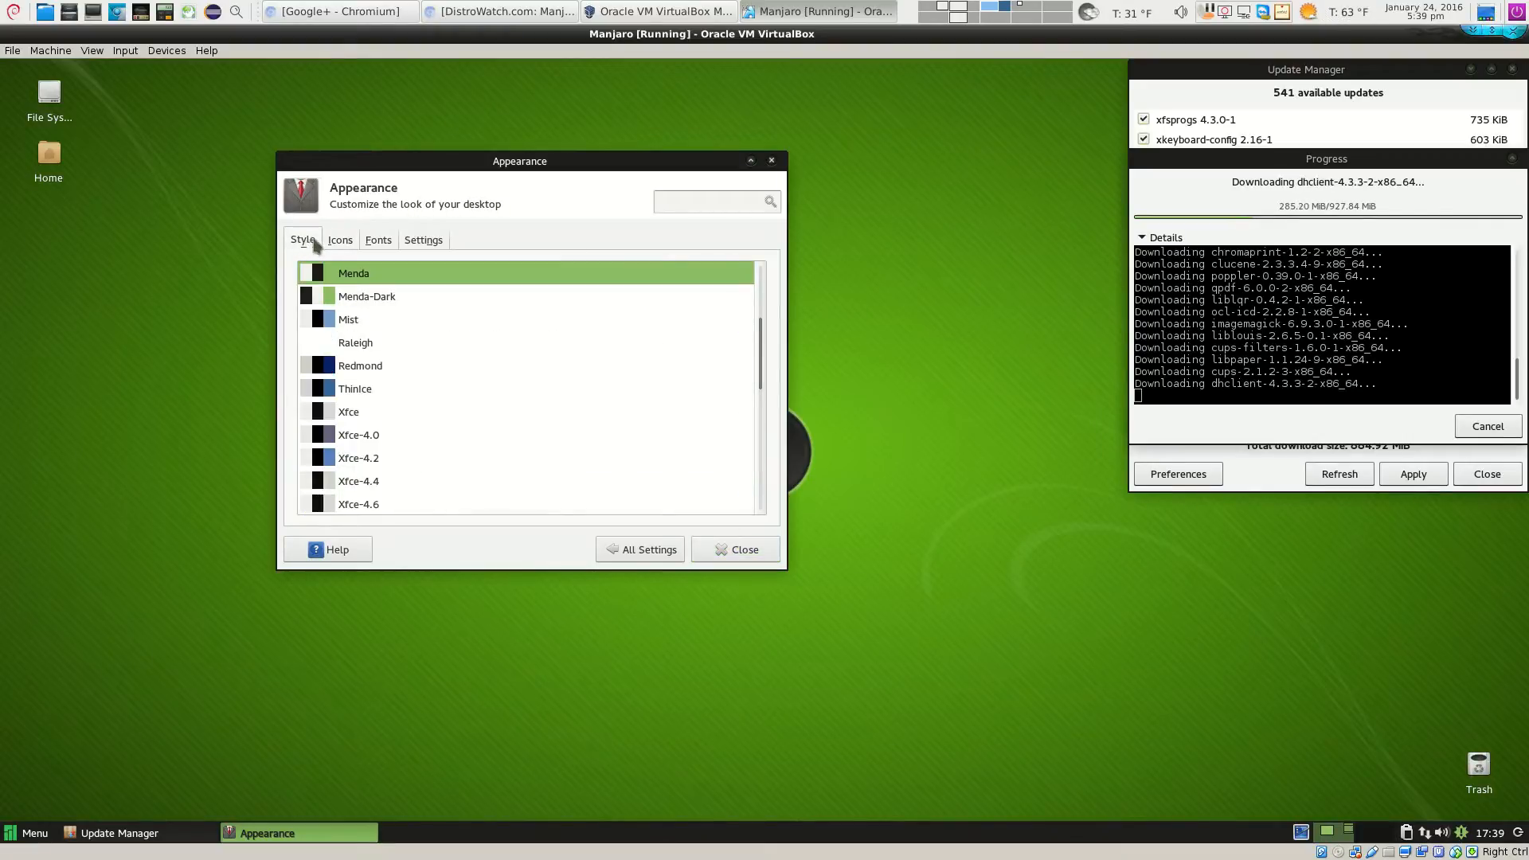
{"action": "left_click", "coordinate": [387, 297]}
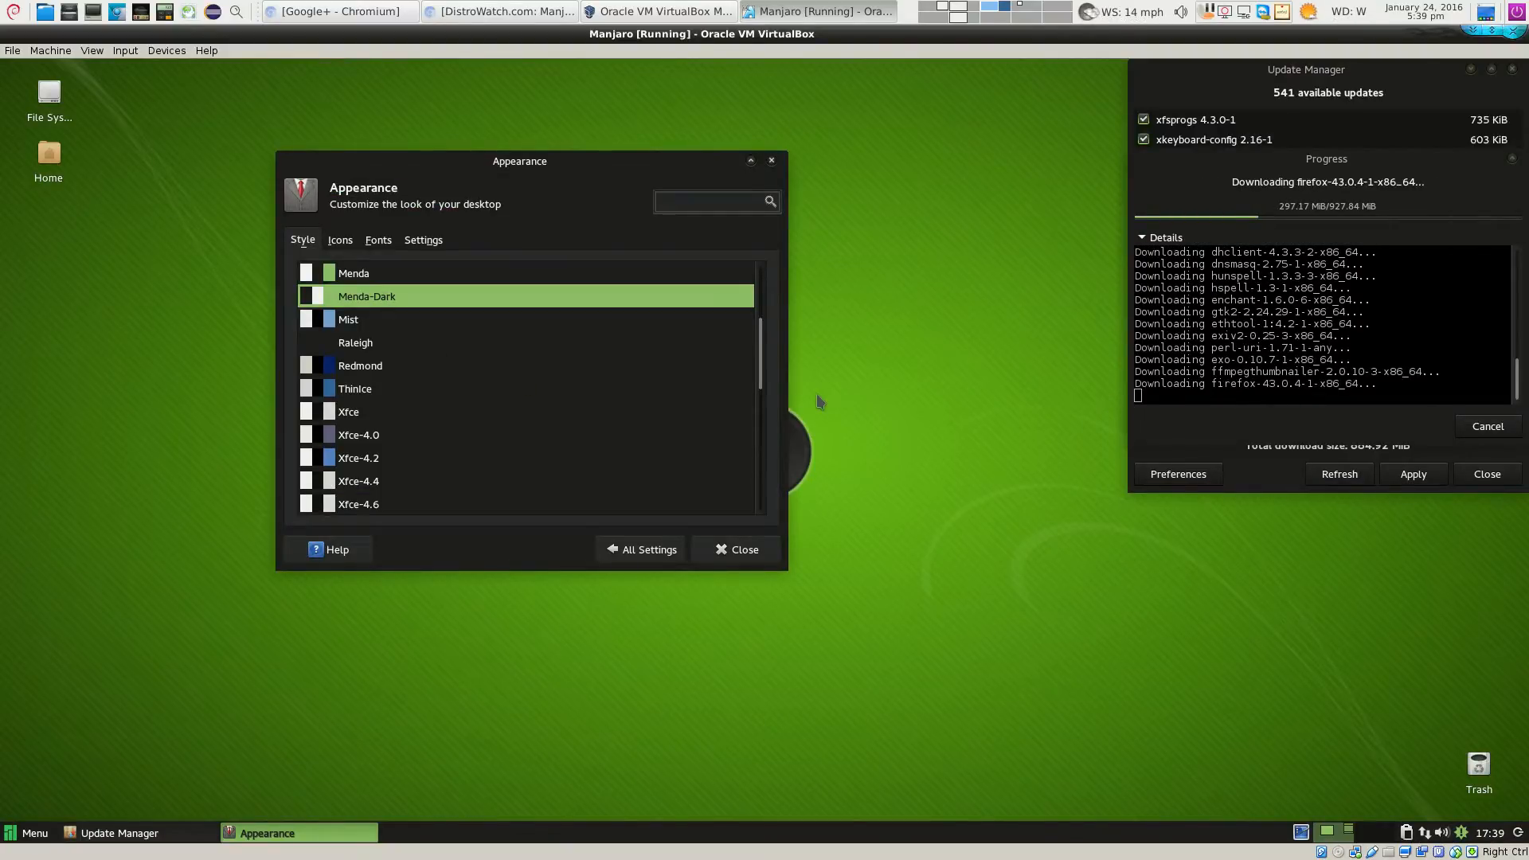
{"action": "scroll", "coordinate": [462, 394], "scroll_direction": "down", "scroll_amount": 6}
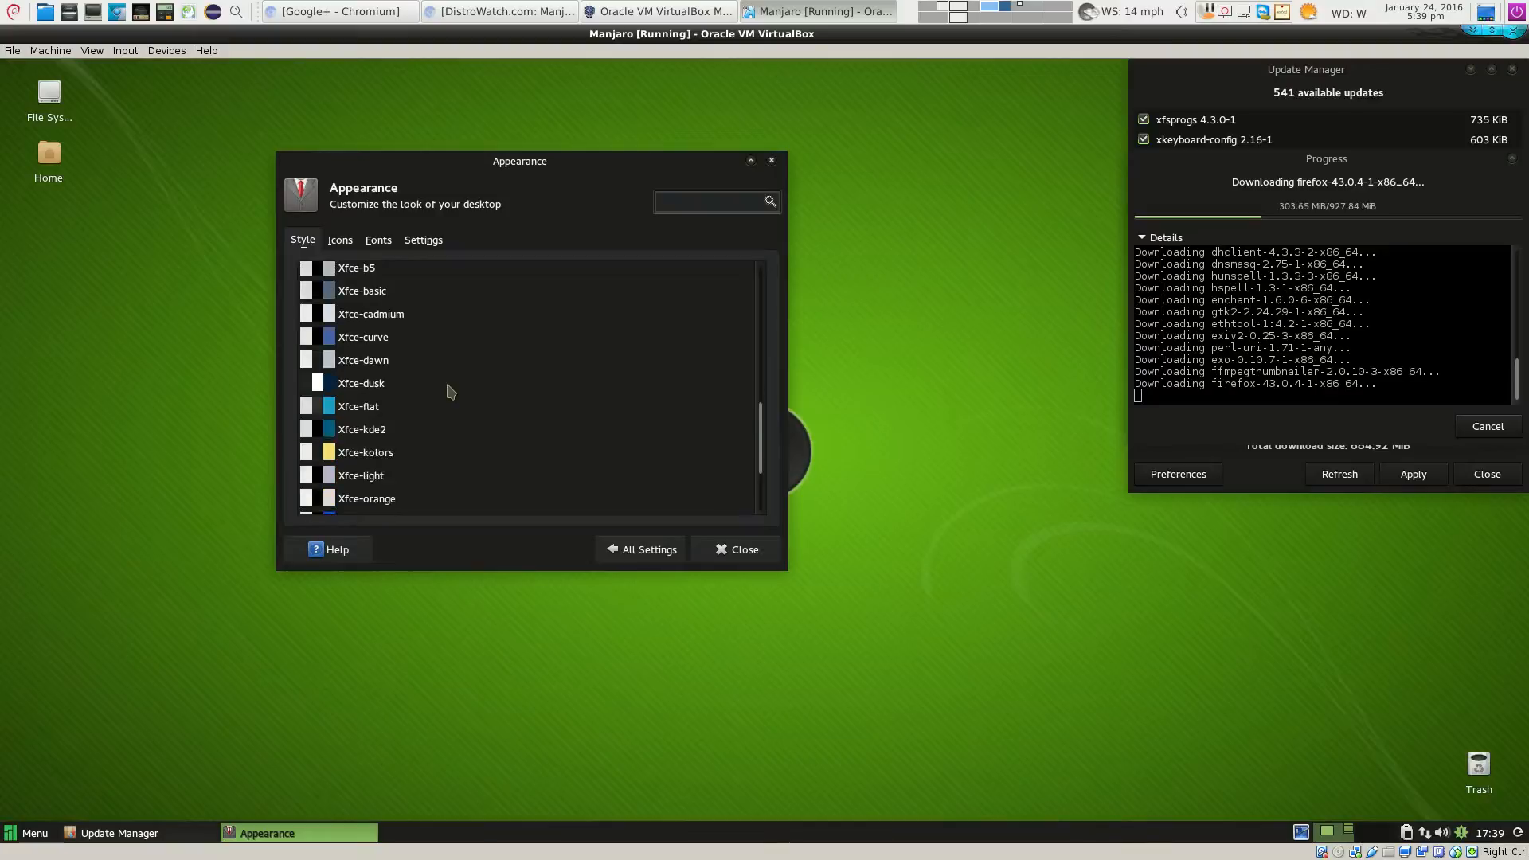
{"action": "scroll", "coordinate": [446, 341], "scroll_direction": "up", "scroll_amount": 8}
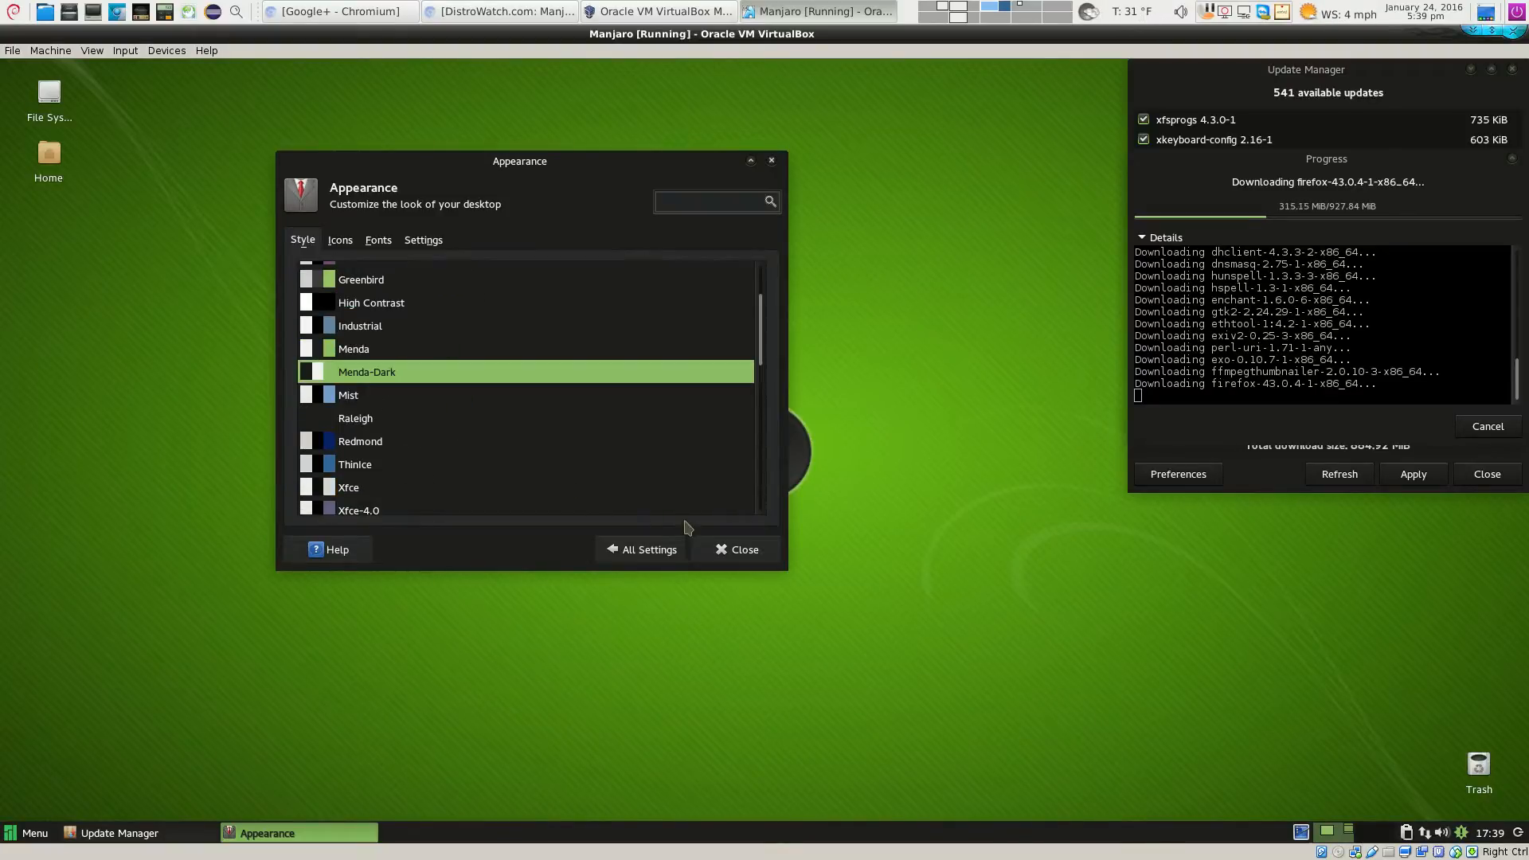
Review the font settings, and set the toolbar style to Text in the Appearance settings
{"action": "left_click", "coordinate": [381, 241]}
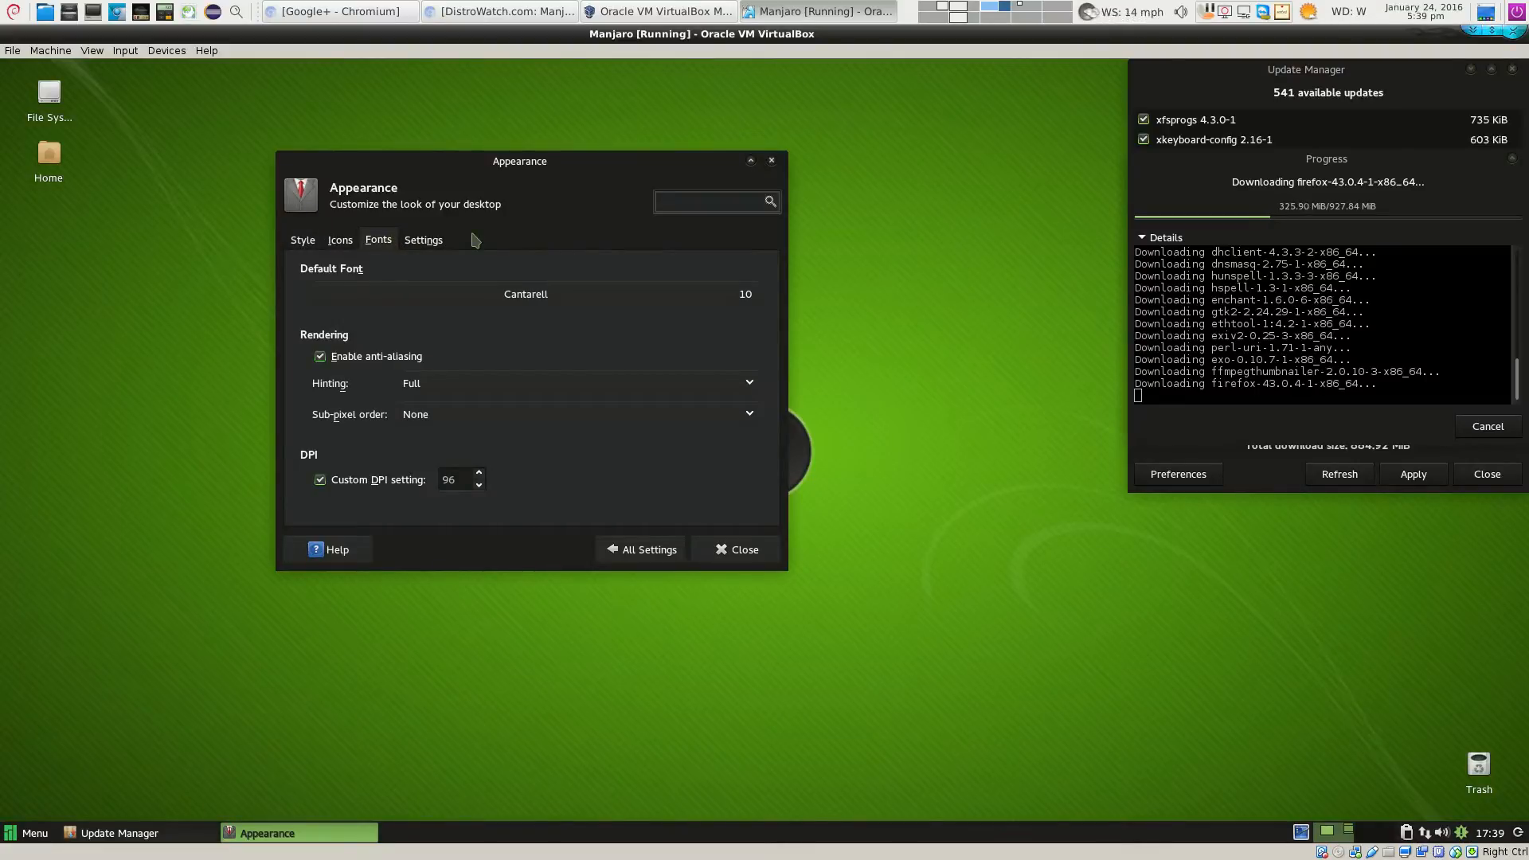
{"action": "left_click", "coordinate": [423, 241]}
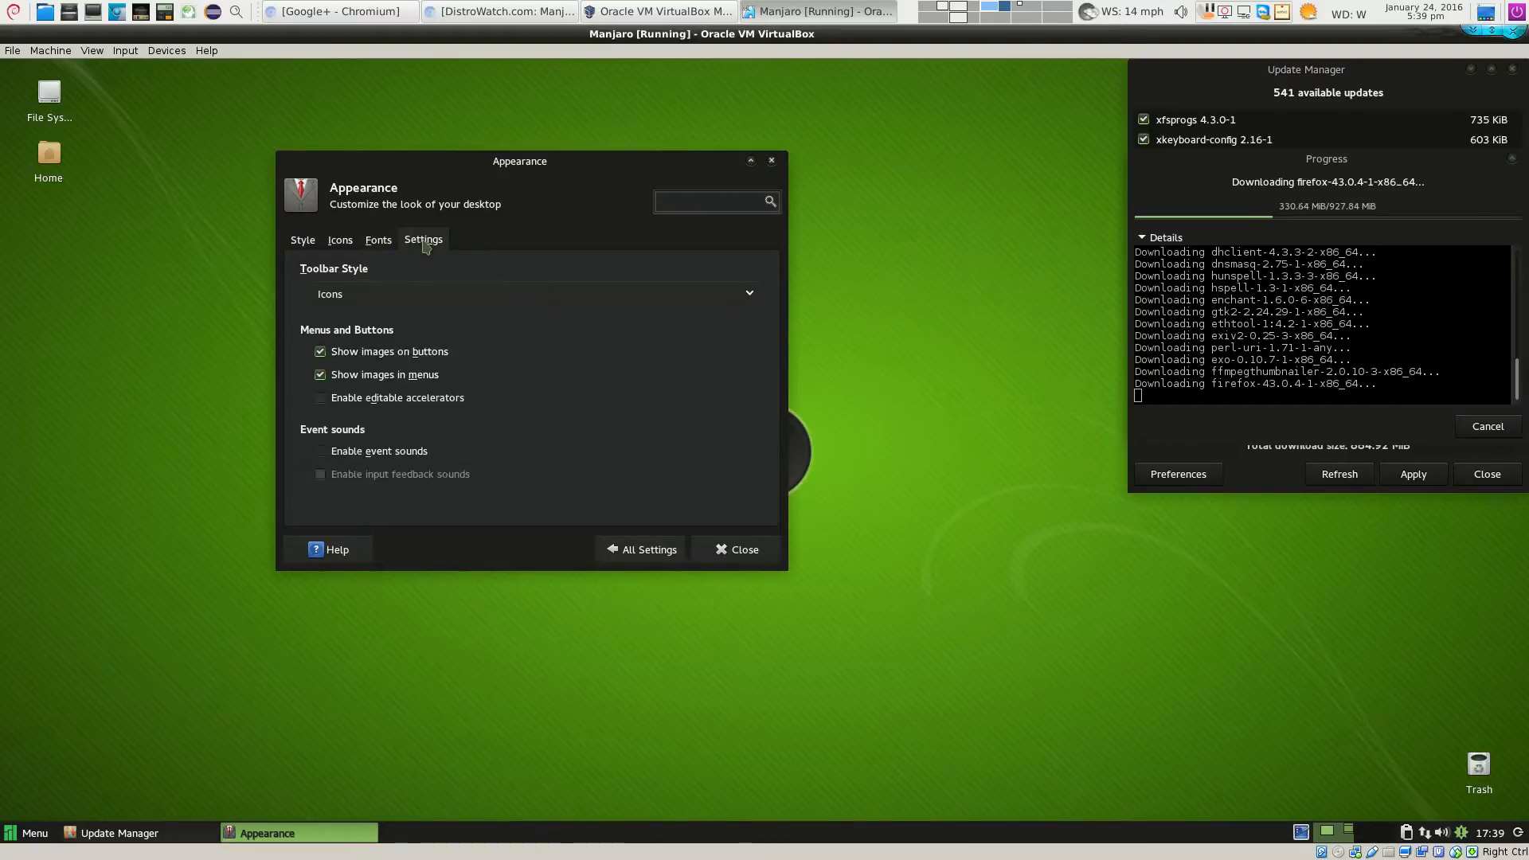
{"action": "left_click", "coordinate": [395, 296]}
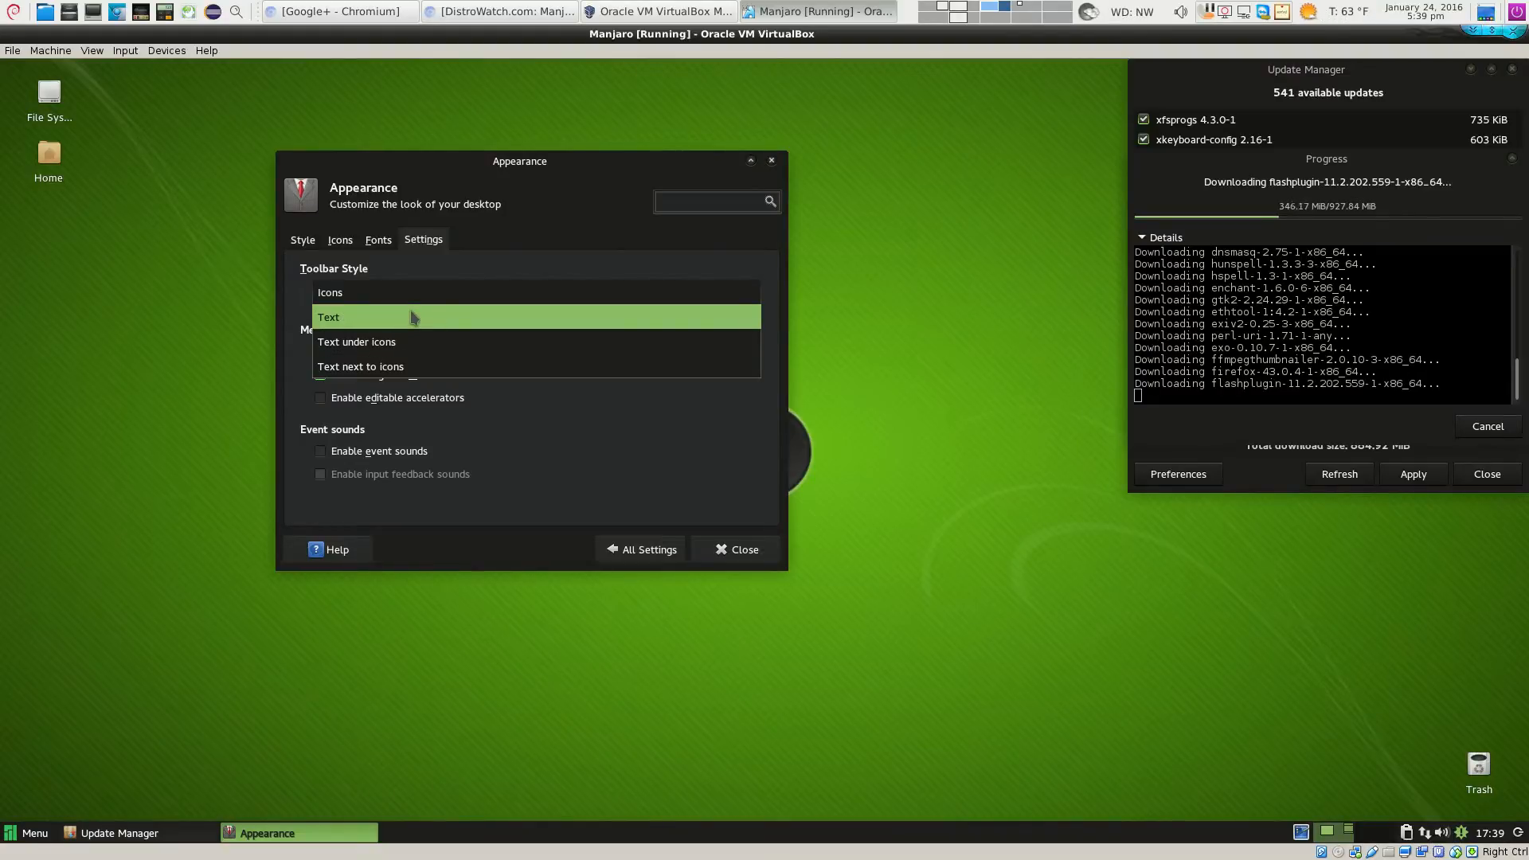
{"action": "left_click", "coordinate": [413, 317]}
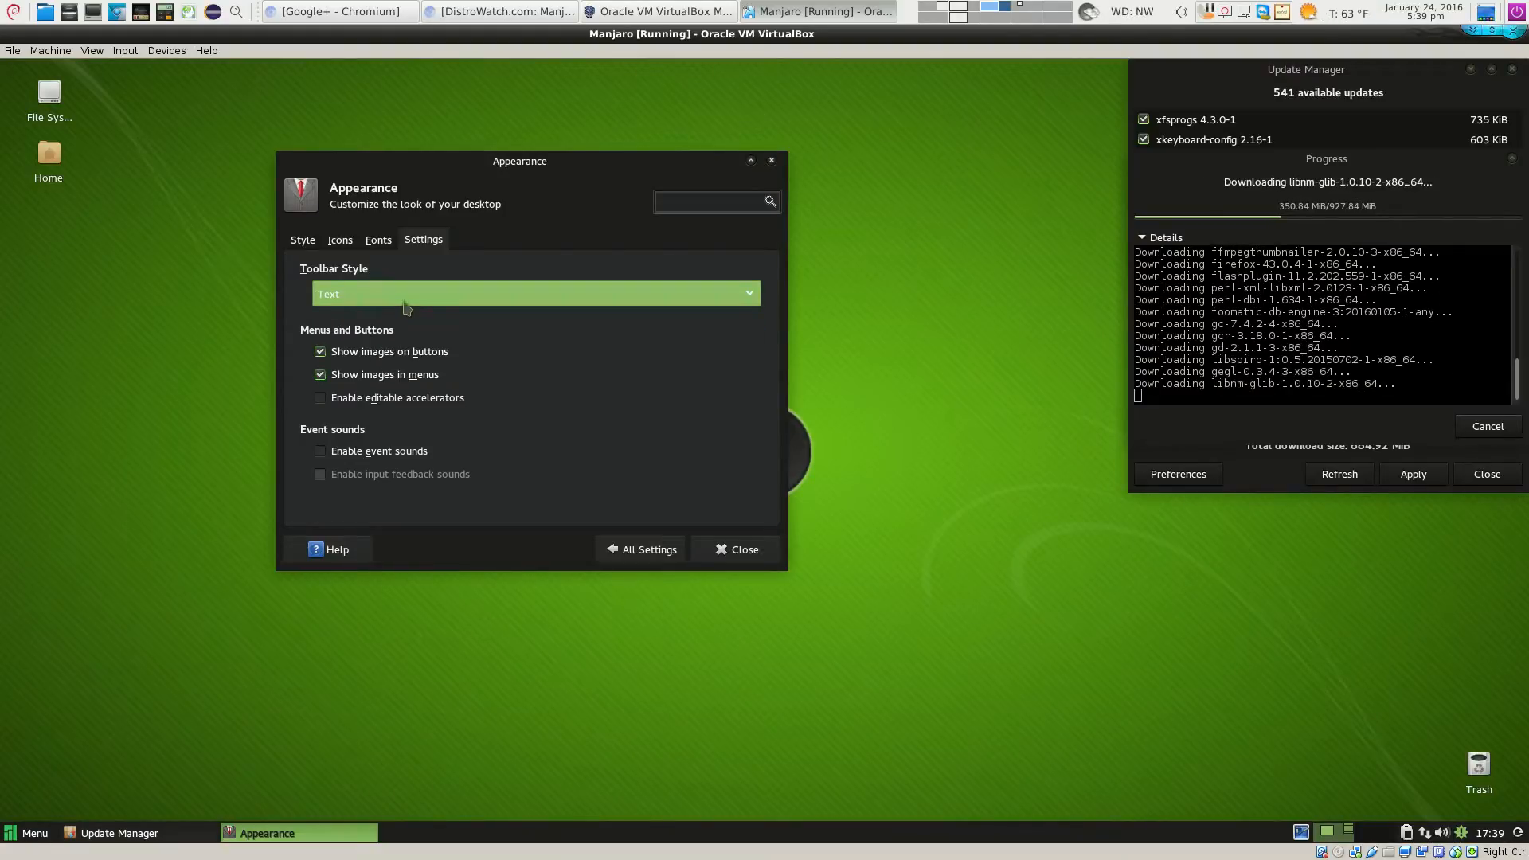
Set the toolbar style to Icons and return to the overview of all settings
{"action": "left_click", "coordinate": [410, 295]}
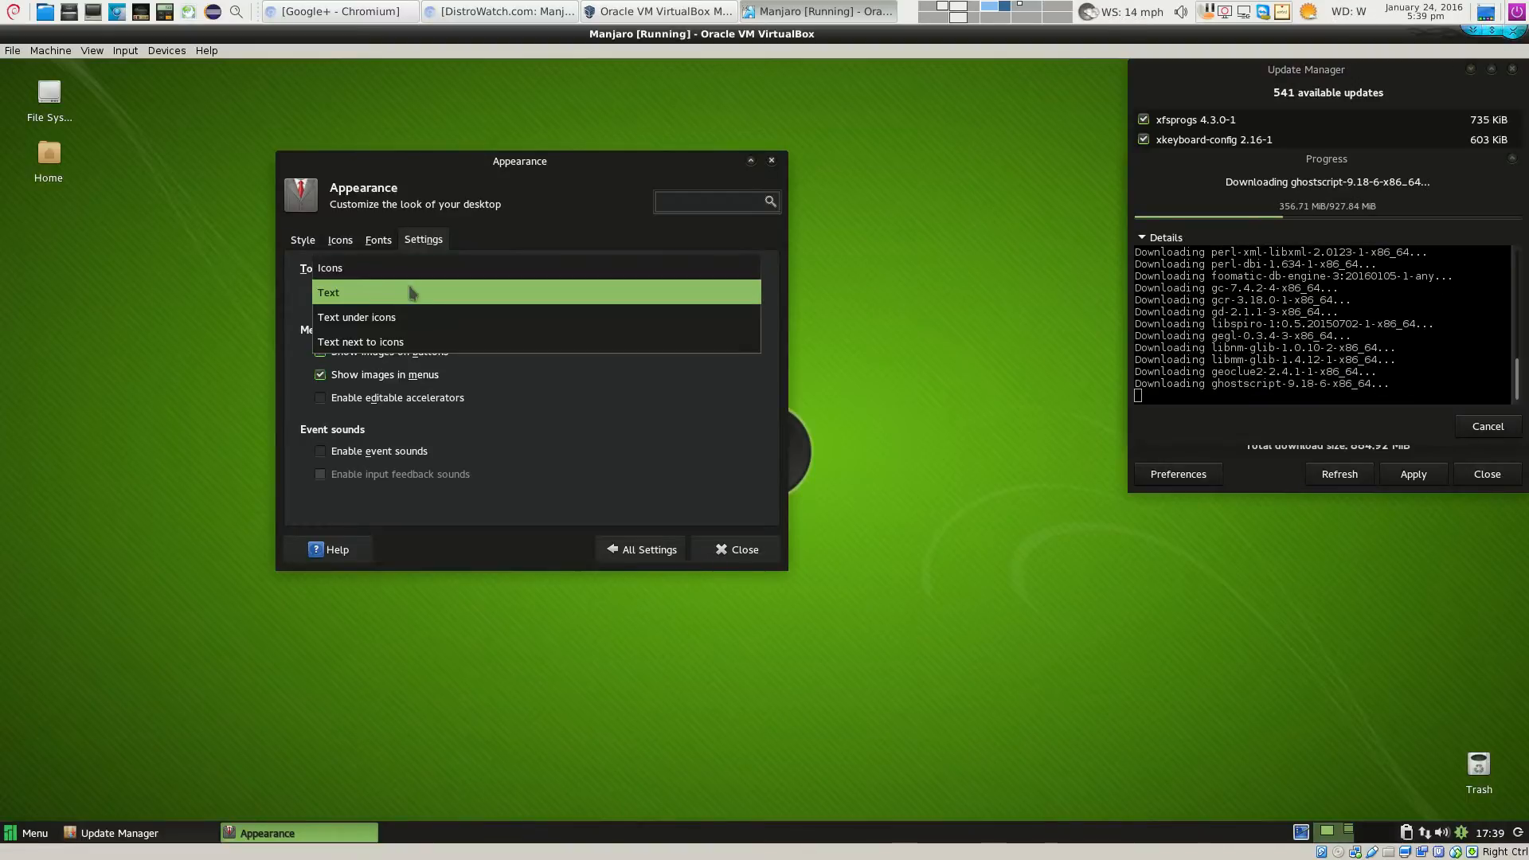
{"action": "left_click", "coordinate": [410, 277]}
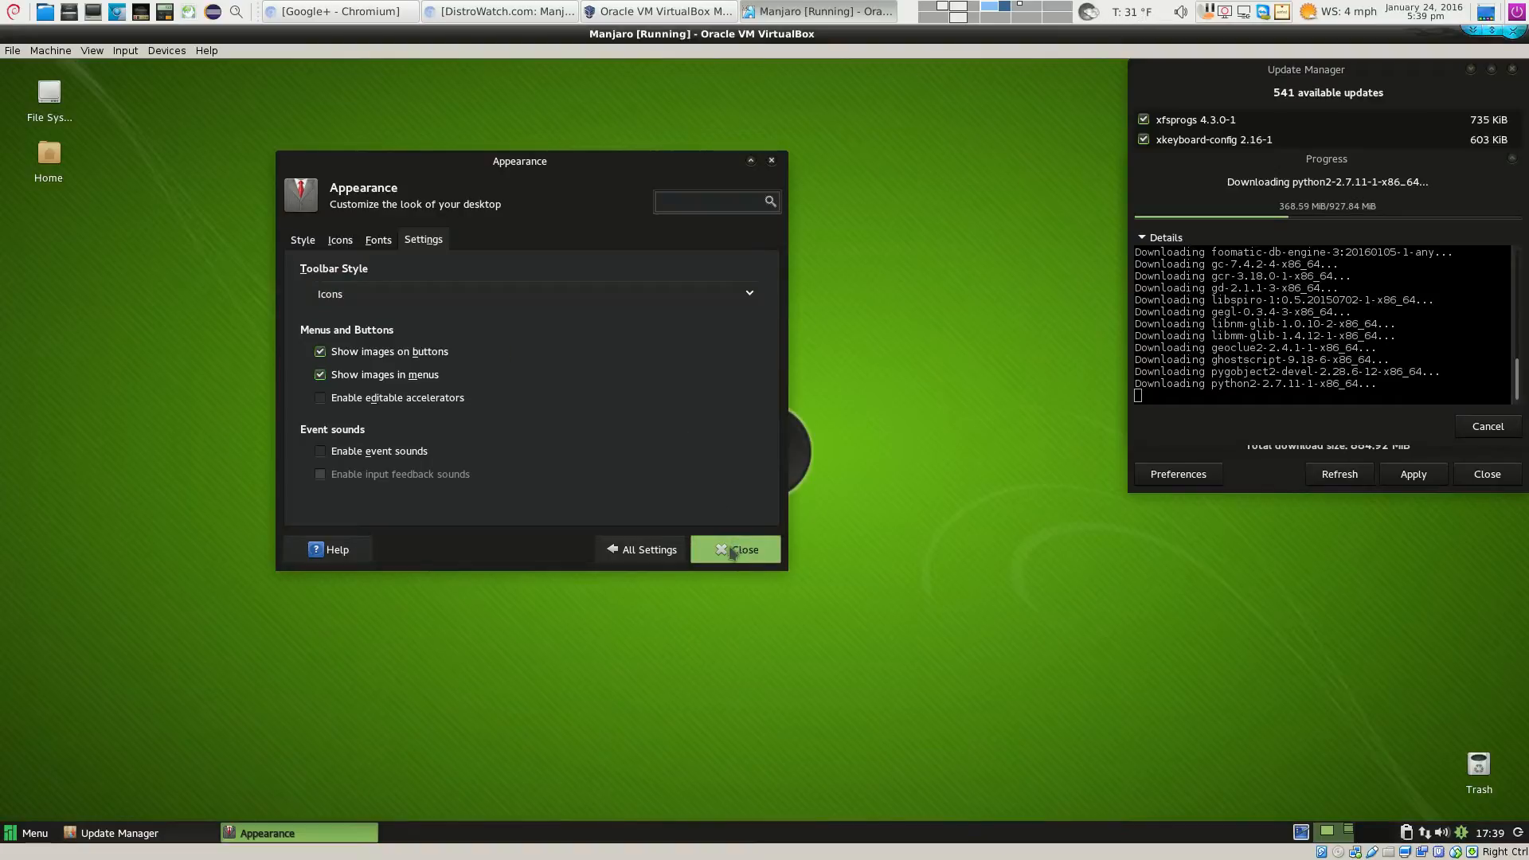
{"action": "left_click", "coordinate": [641, 549]}
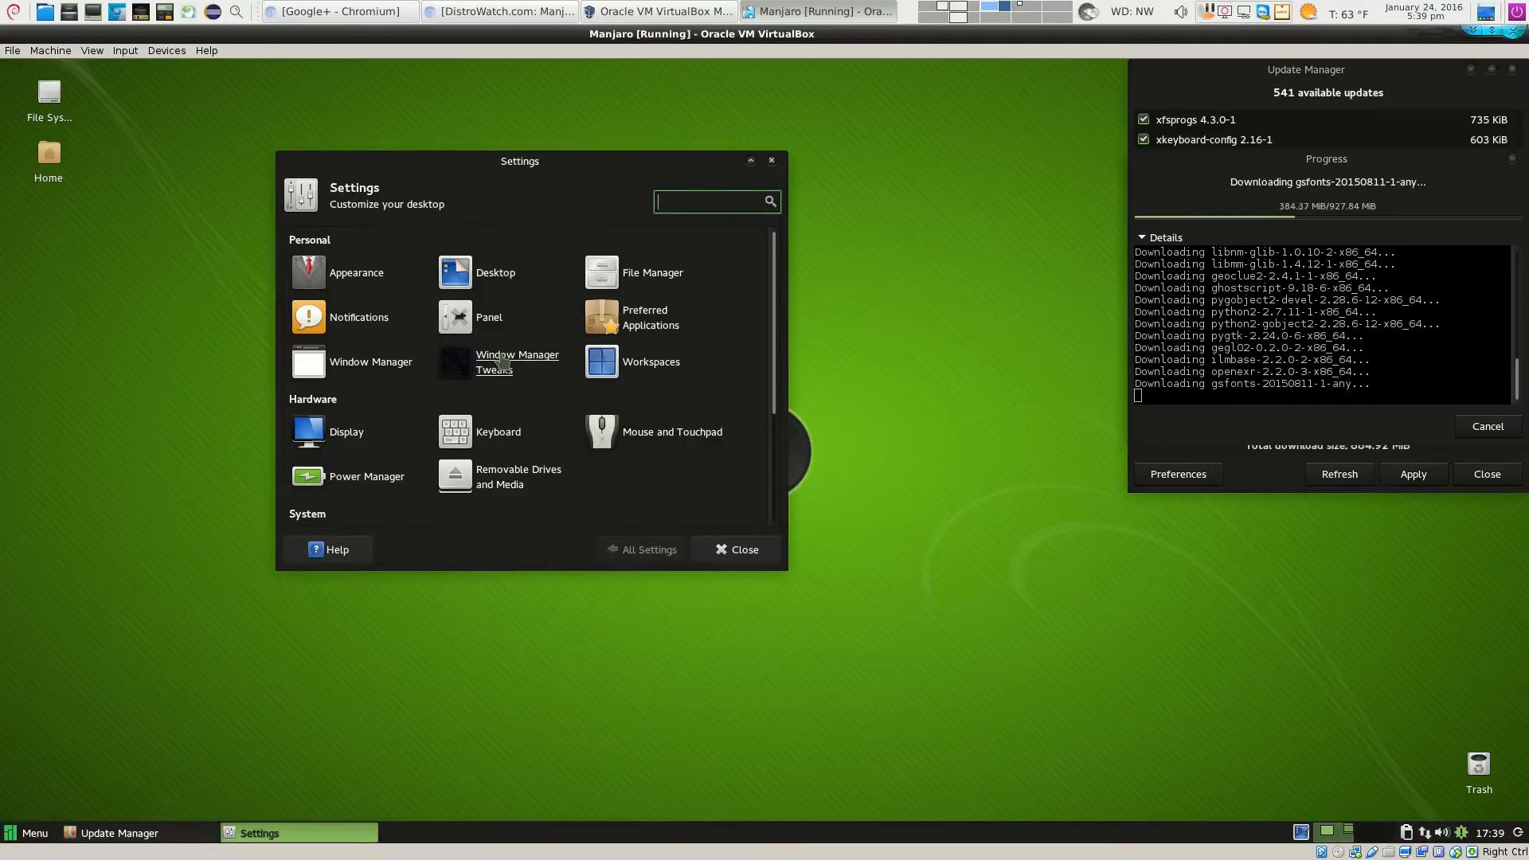
Increase the number of workspaces to 4 in the Workspaces settings
{"action": "left_click", "coordinate": [635, 369]}
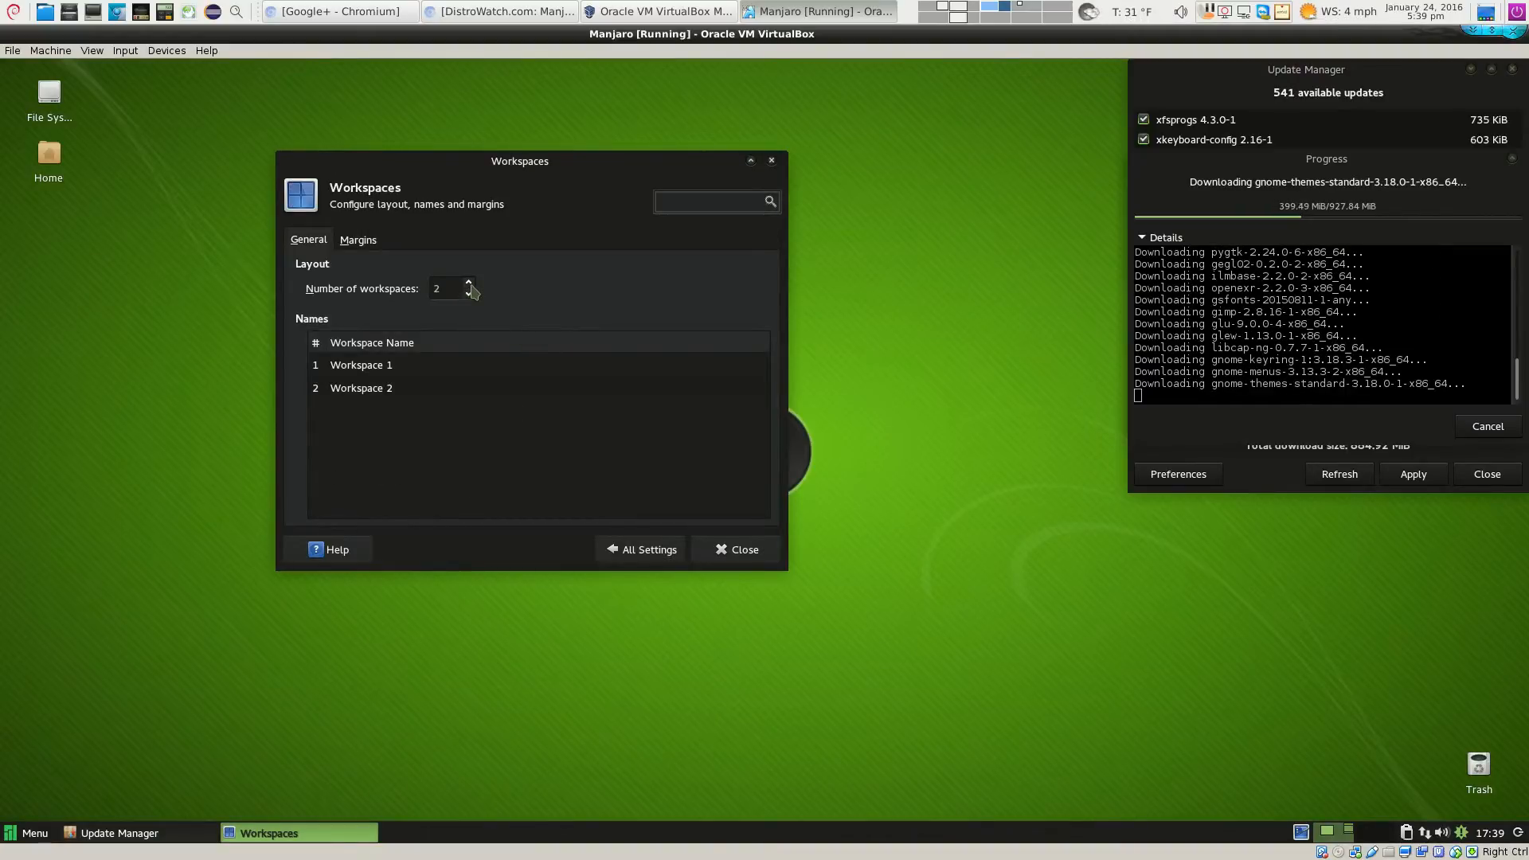
{"action": "left_click", "coordinate": [469, 284]}
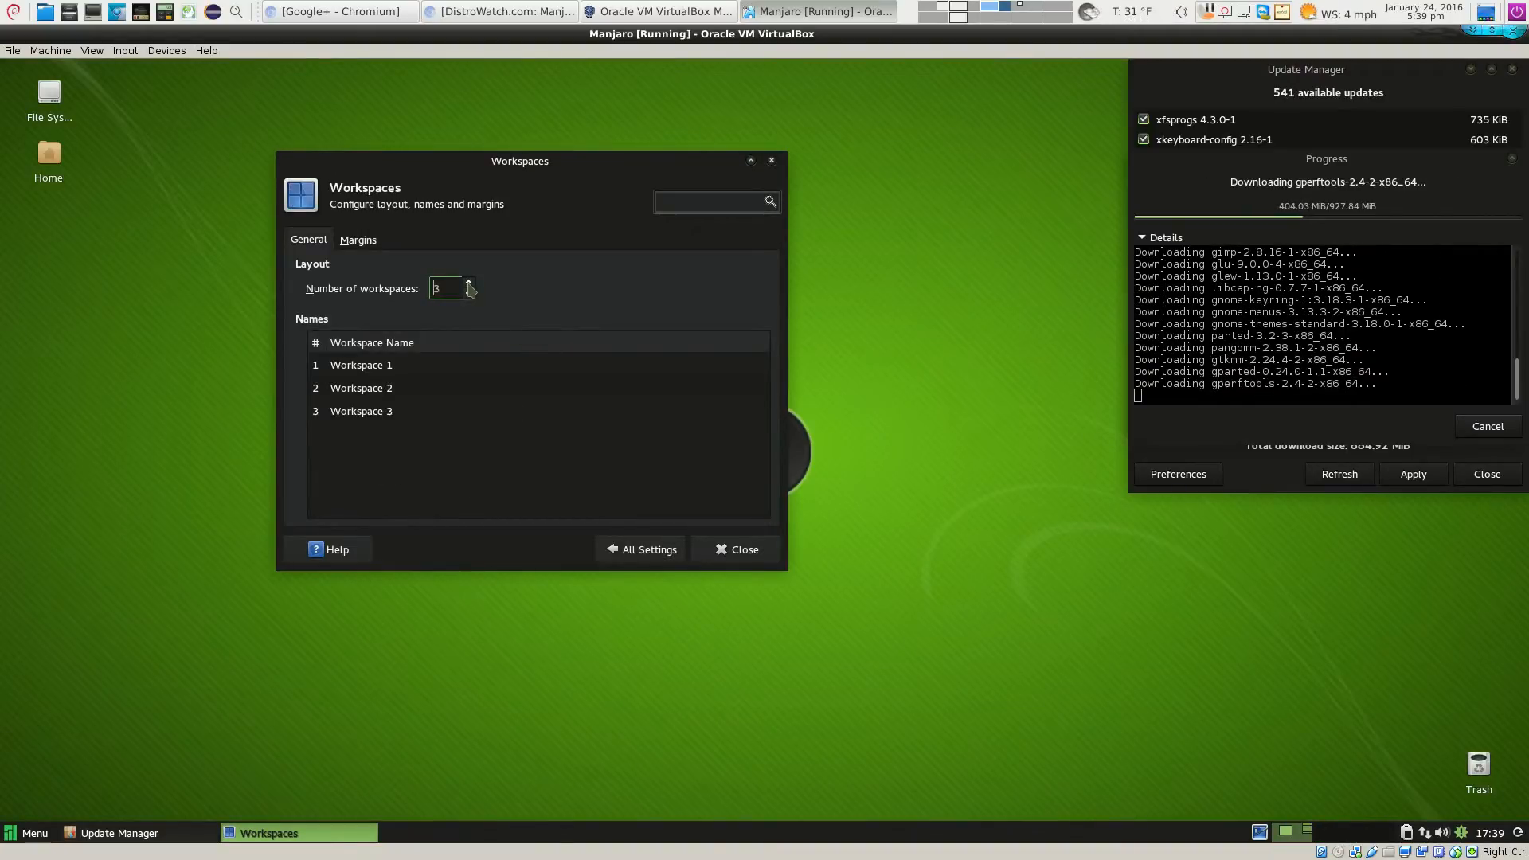
{"action": "left_click", "coordinate": [469, 283]}
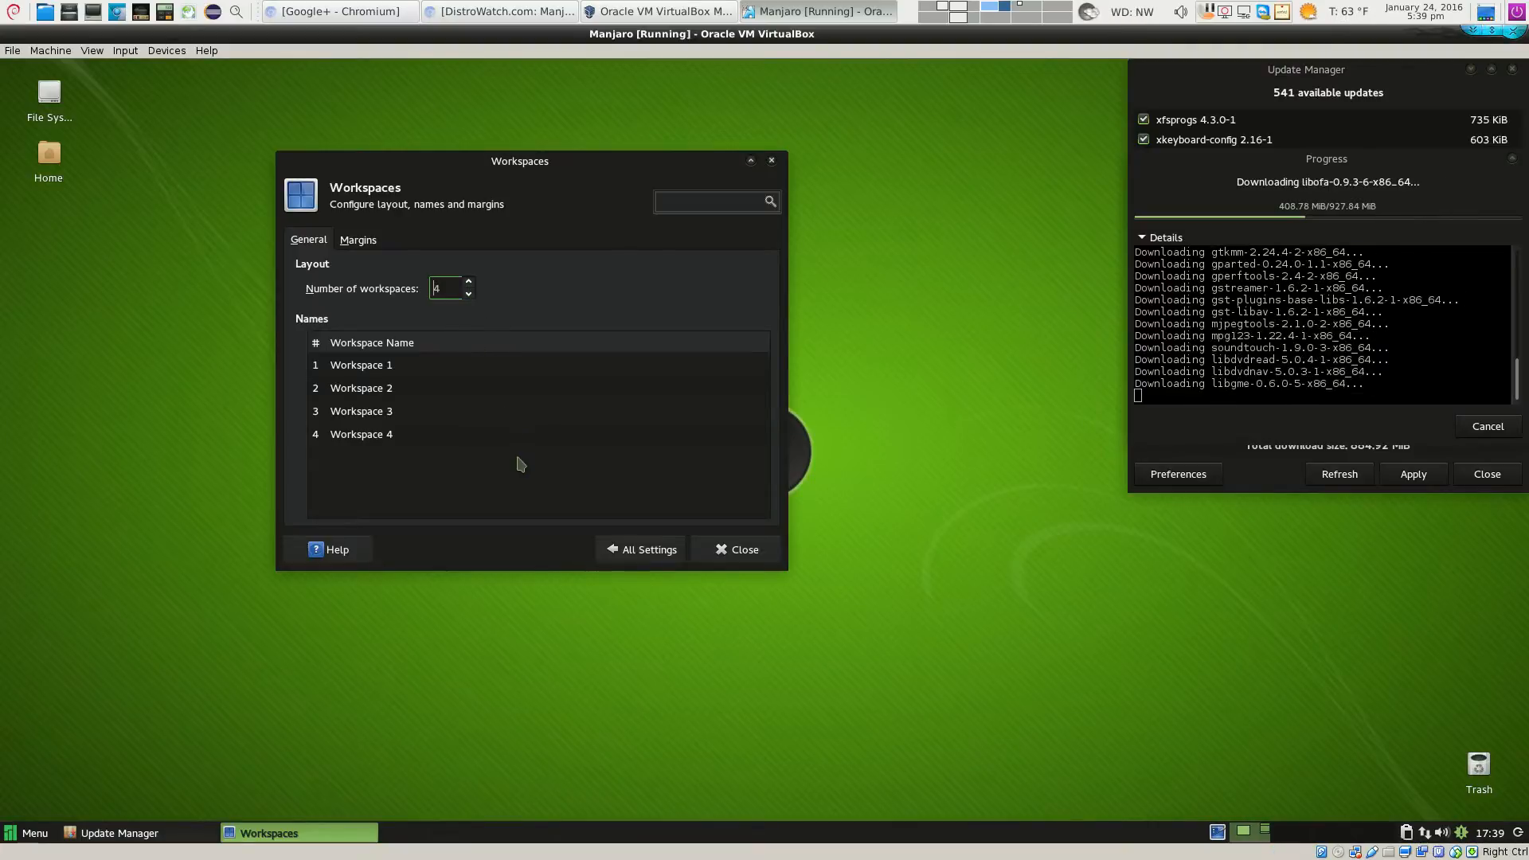
Set the workspace margin at the screen's upper edge to 2 and the one at the lower edge to 0
{"action": "left_click", "coordinate": [357, 241]}
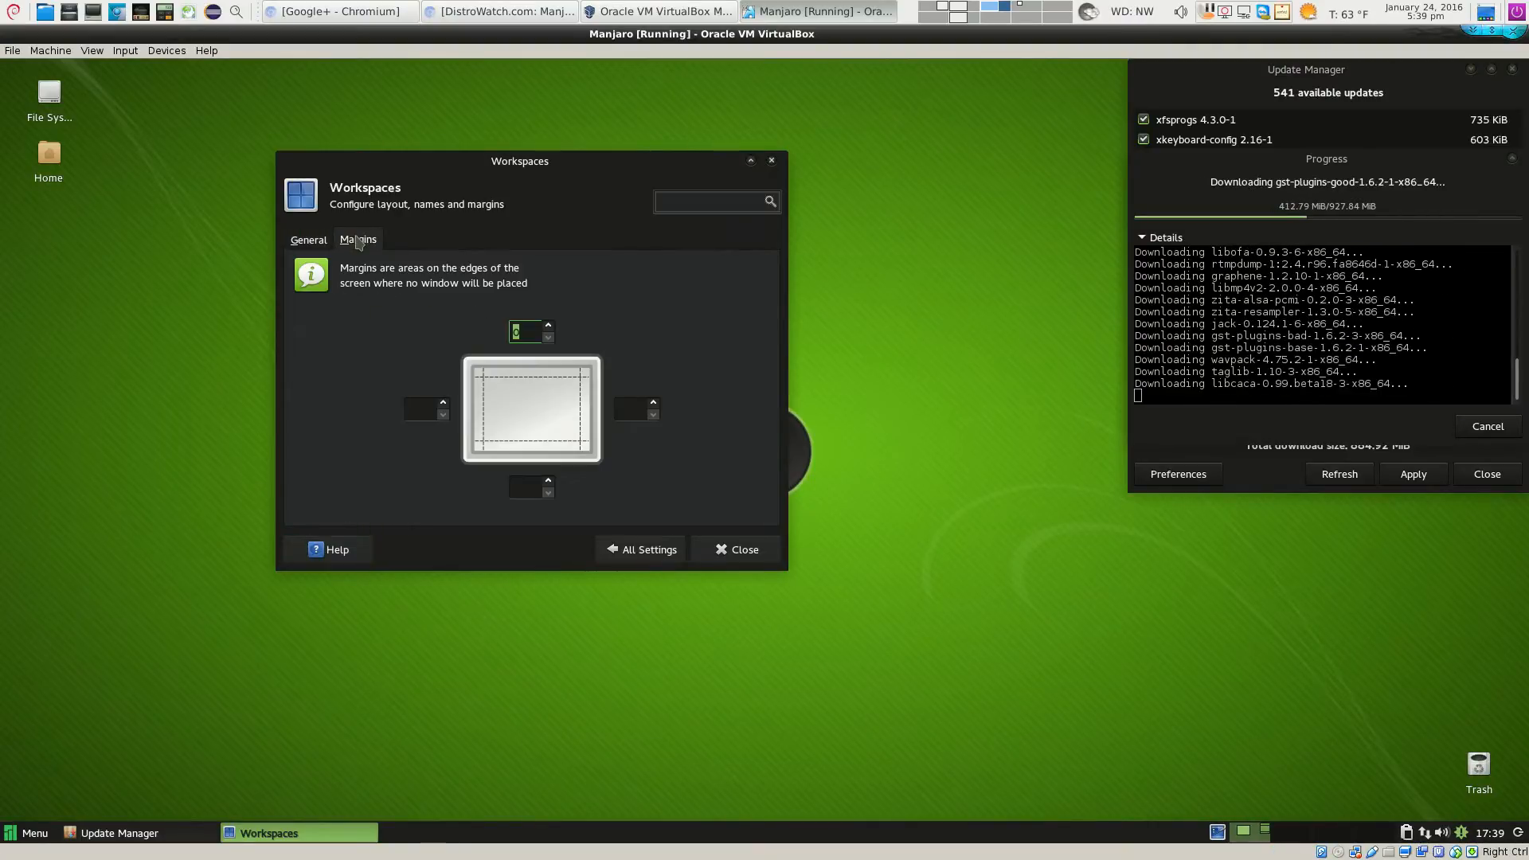
{"action": "left_click", "coordinate": [549, 327]}
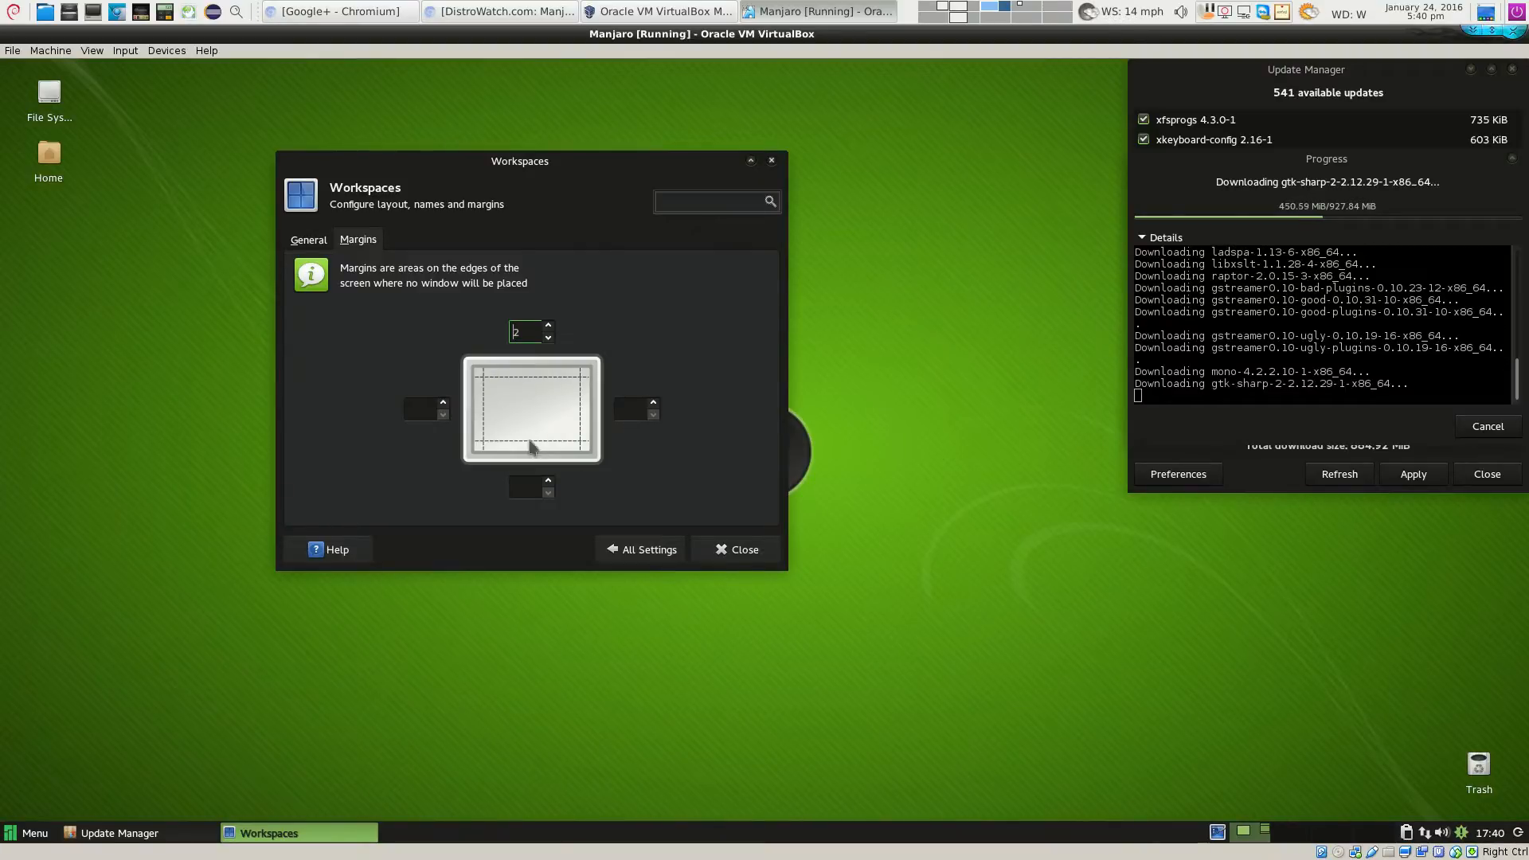
{"action": "left_click", "coordinate": [548, 480]}
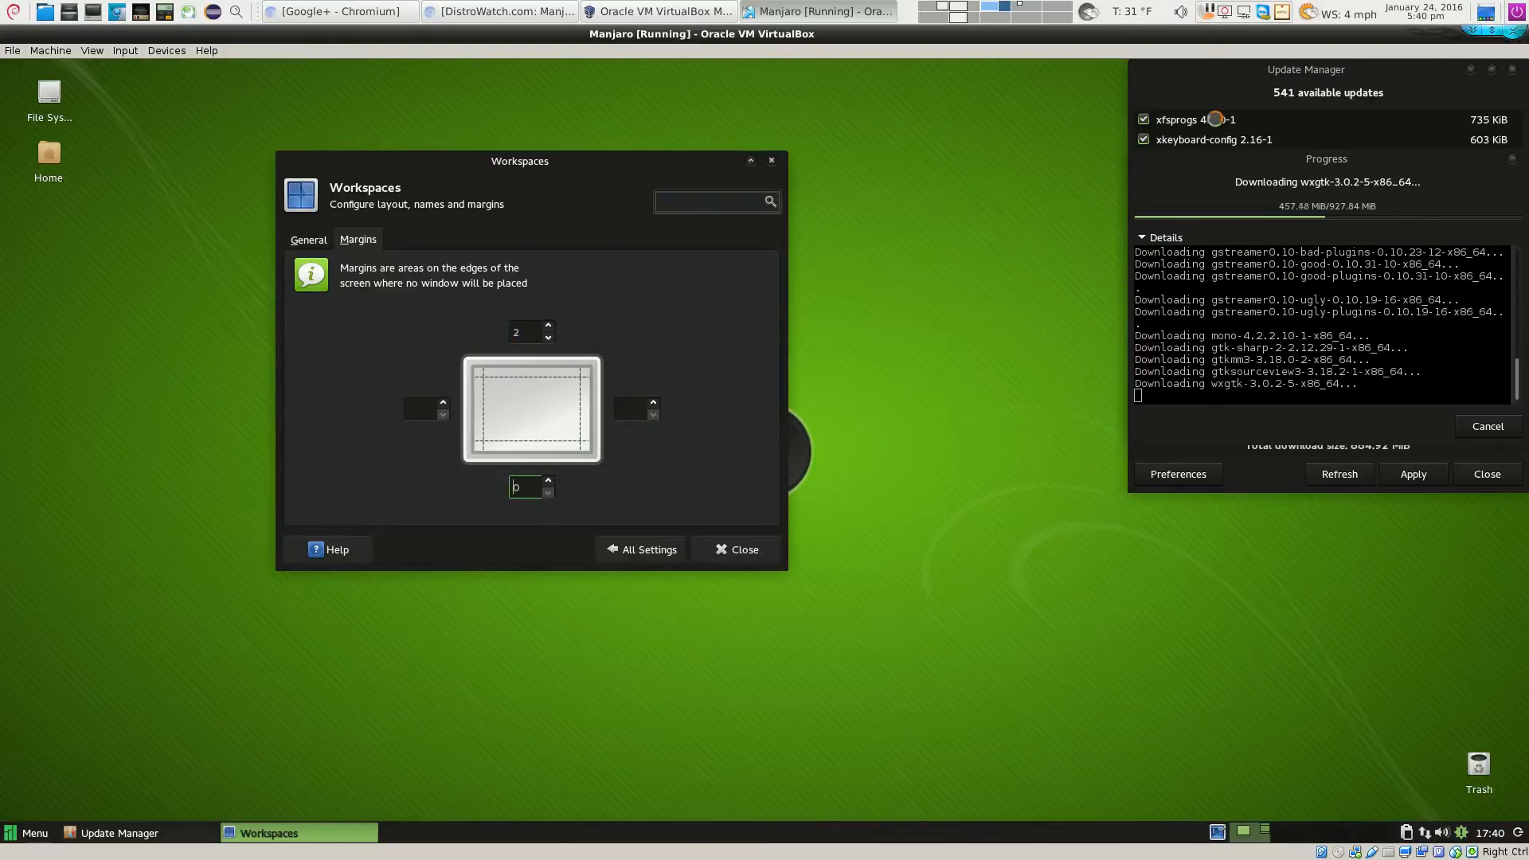
{"action": "left_click", "coordinate": [1224, 13]}
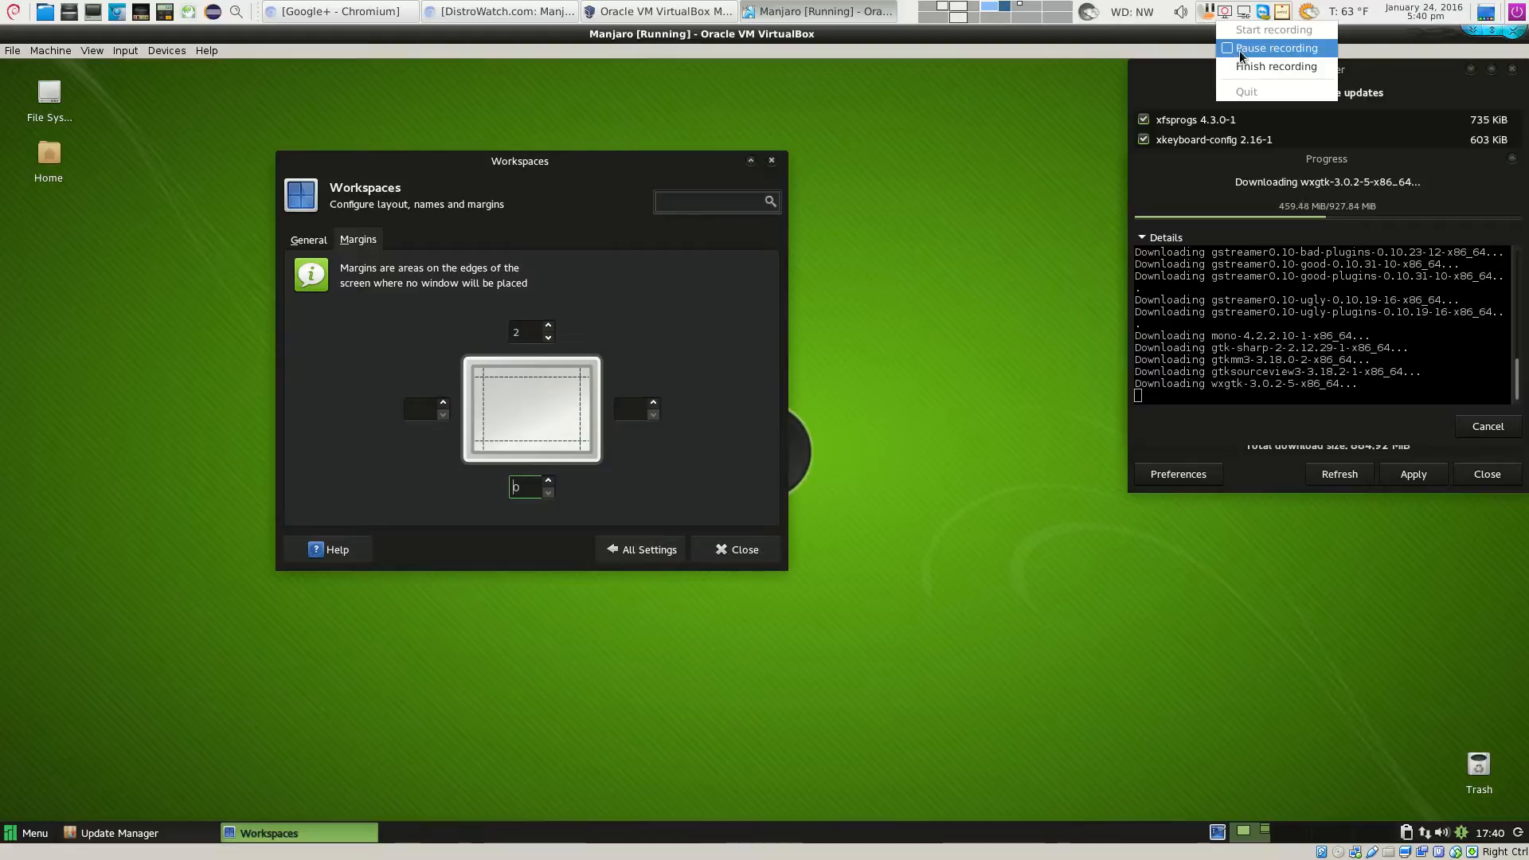
{"action": "left_click", "coordinate": [1240, 48]}
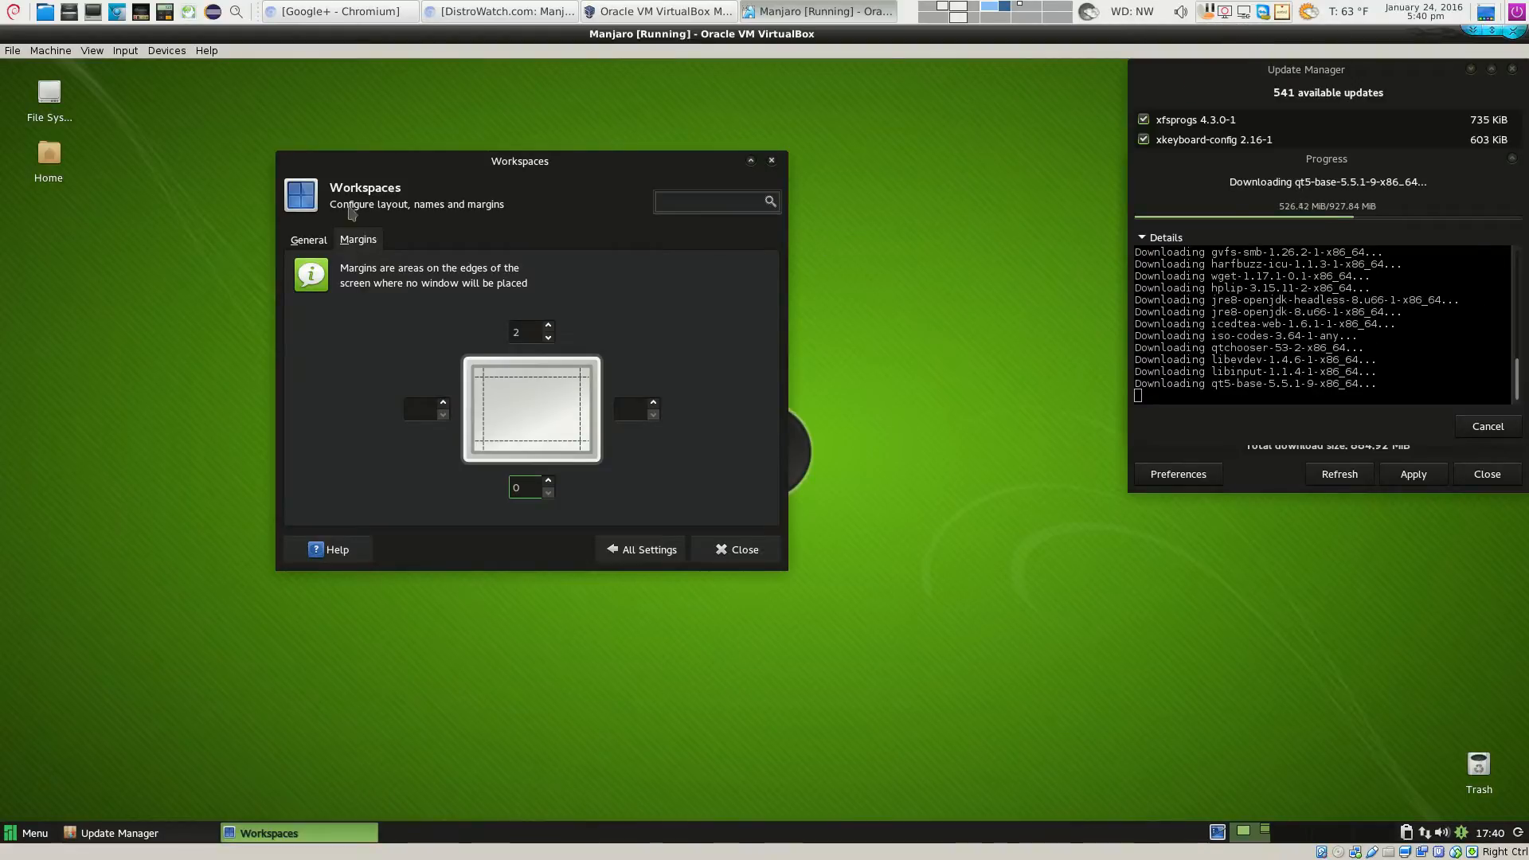
Review the general workspace layout and the Desktop background settings, and return to the overview of all settings
{"action": "left_click", "coordinate": [317, 240]}
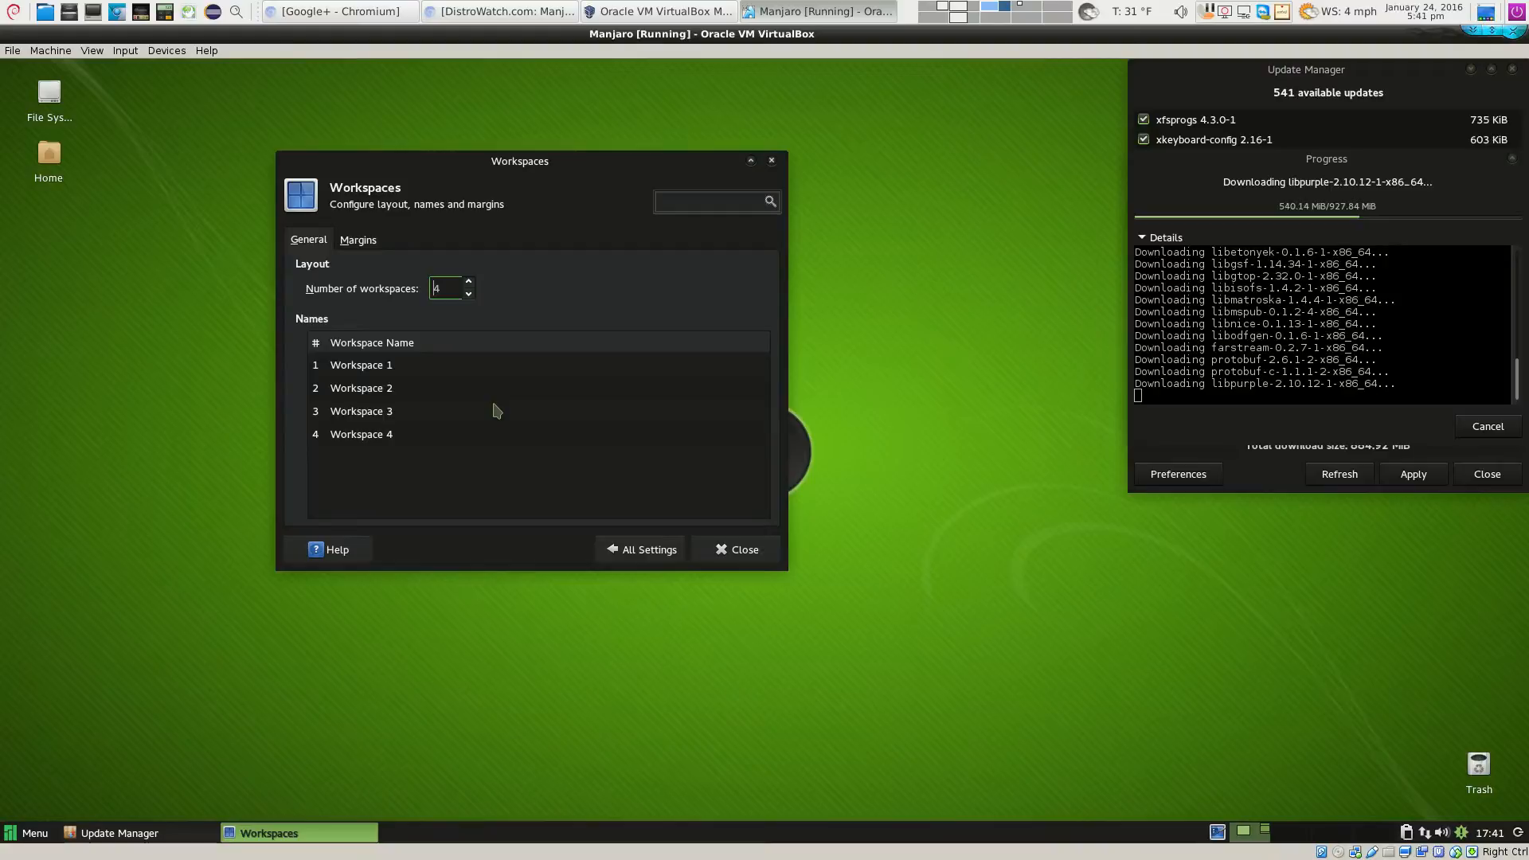
{"action": "left_click", "coordinate": [652, 552]}
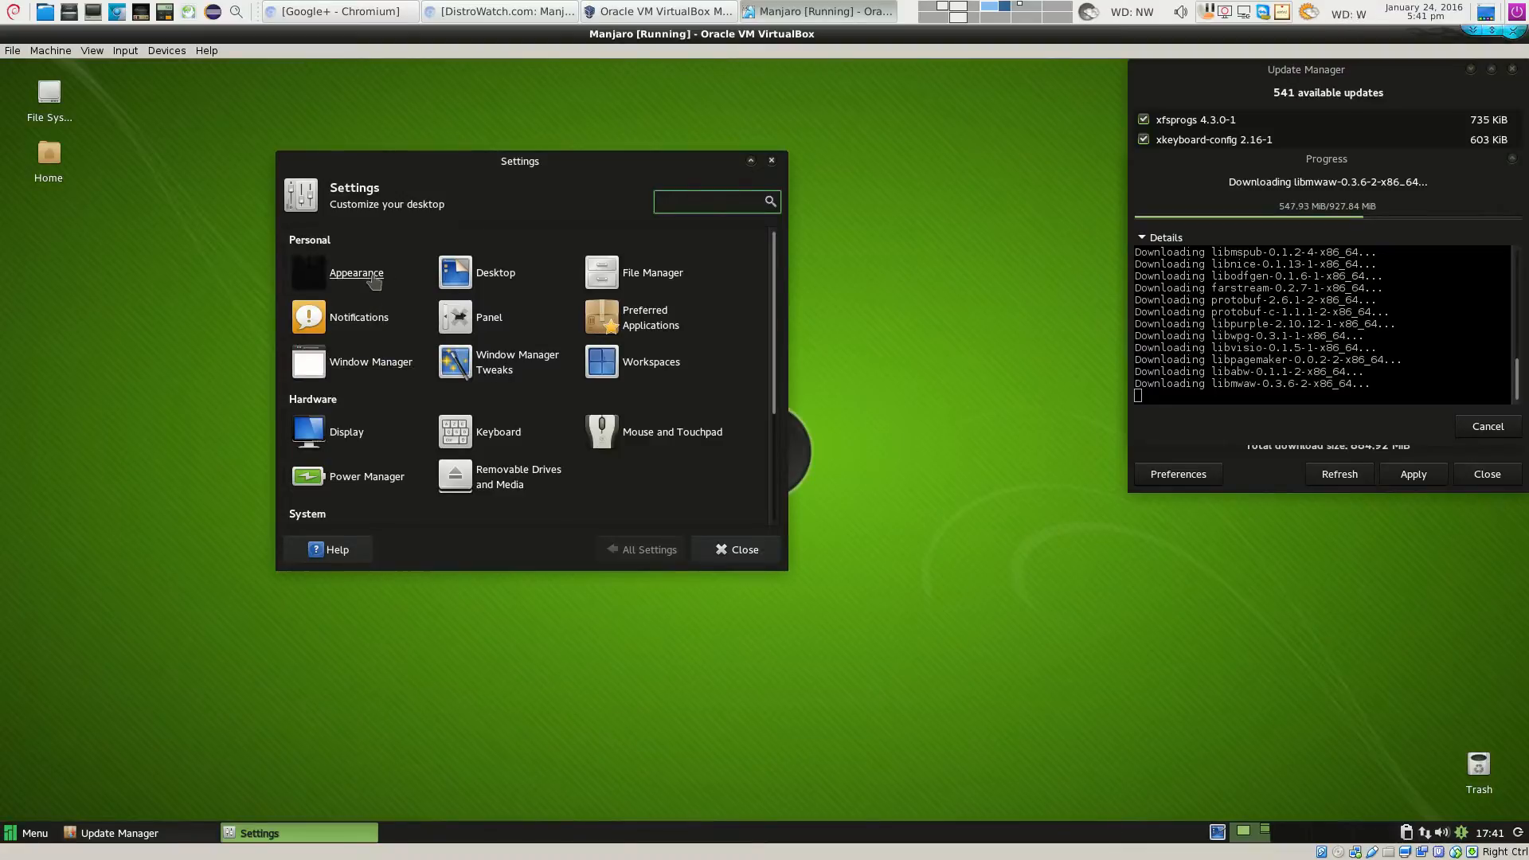
{"action": "left_click", "coordinate": [496, 273]}
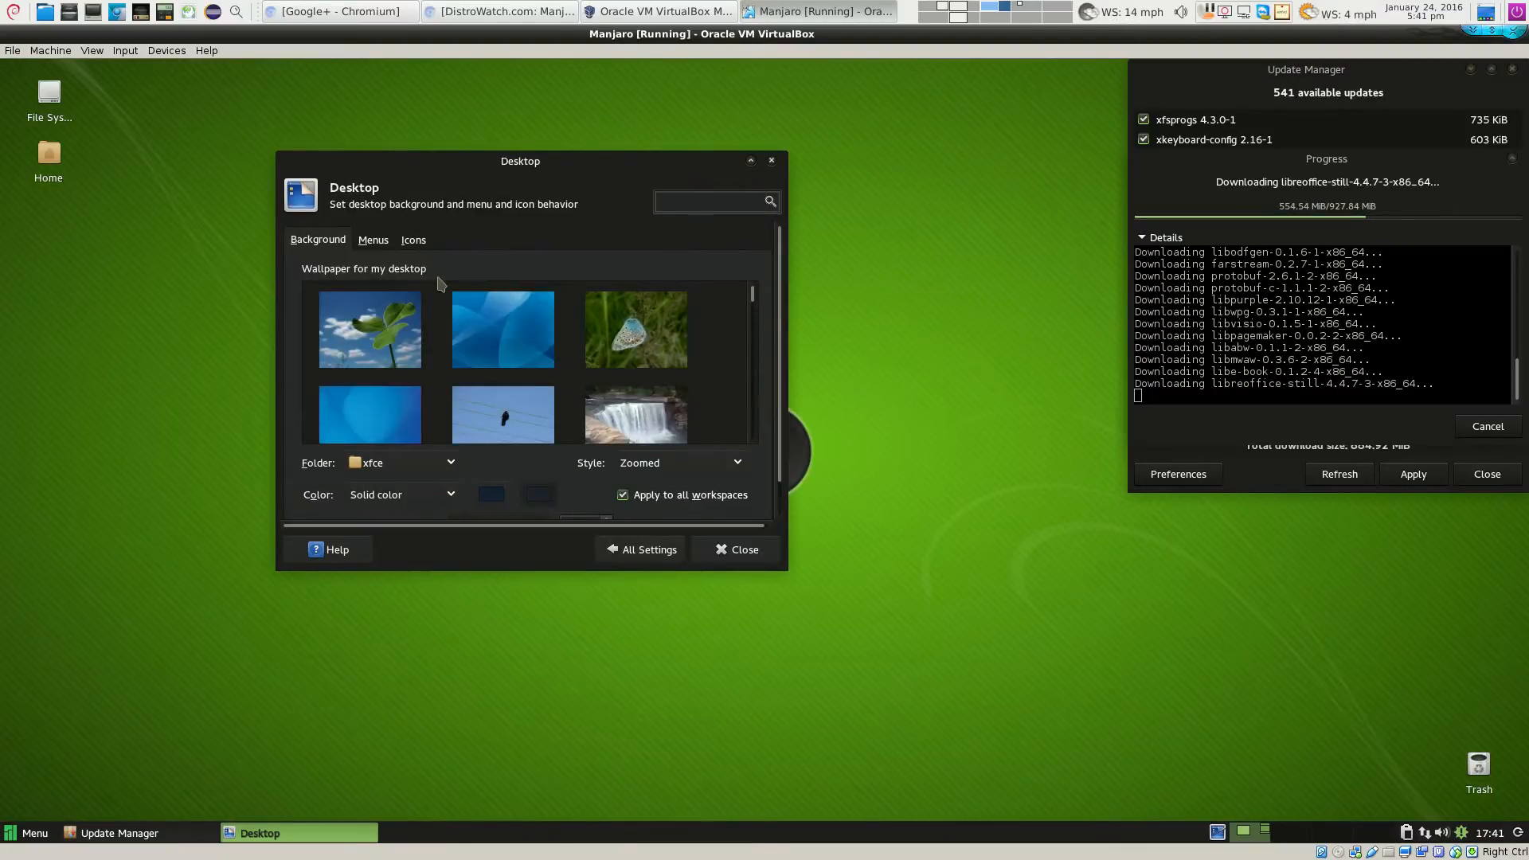
{"action": "left_click", "coordinate": [639, 551]}
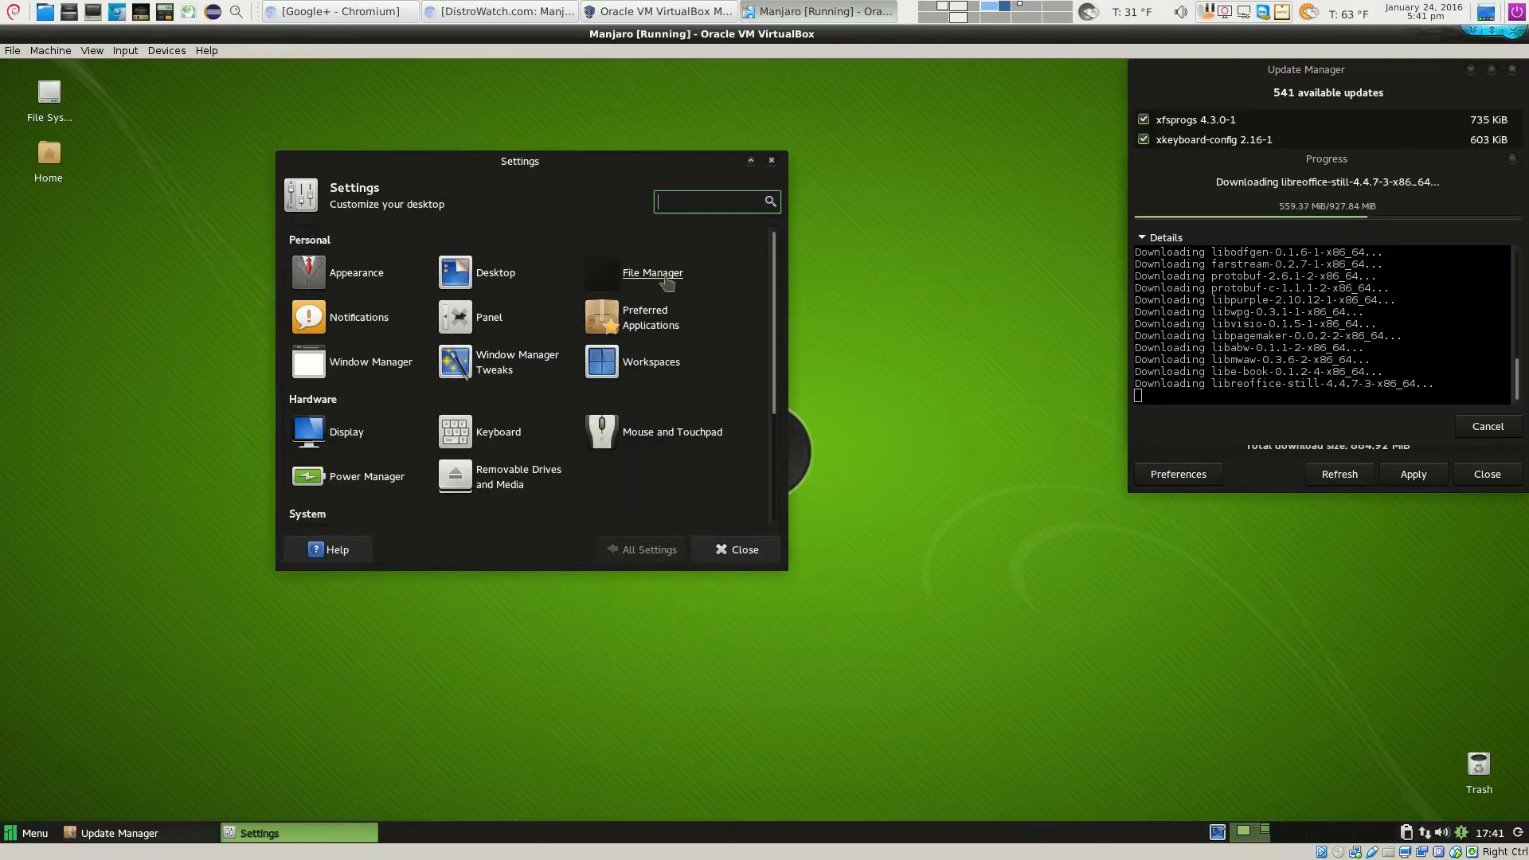
Examine the cycling, focus, accessibility, workspace, placement and compositor options in Window Manager Tweaks, and return to all settings
{"action": "left_click", "coordinate": [523, 365]}
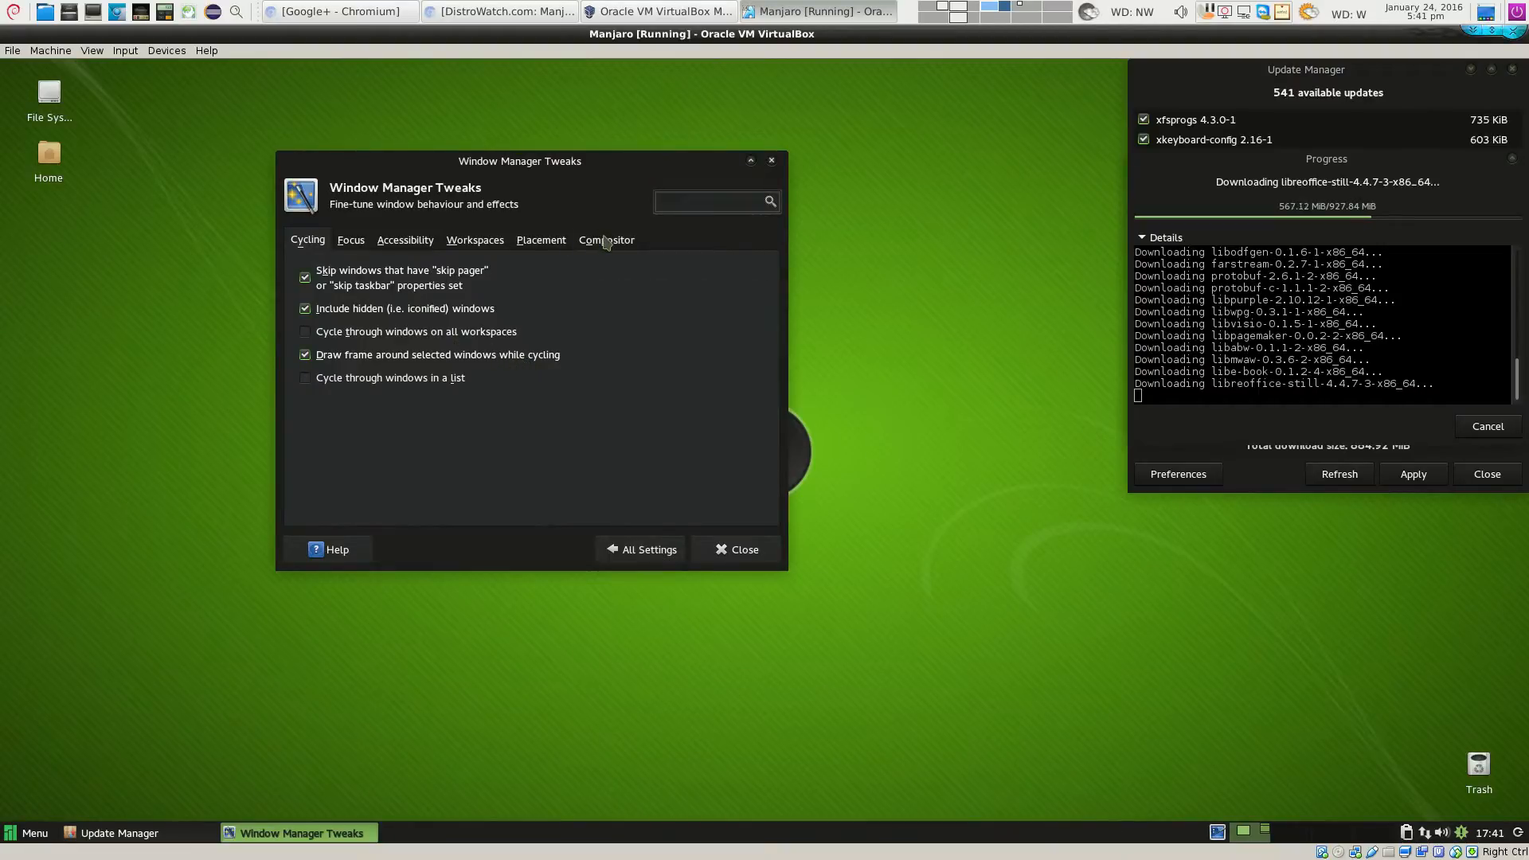
{"action": "left_click", "coordinate": [606, 241]}
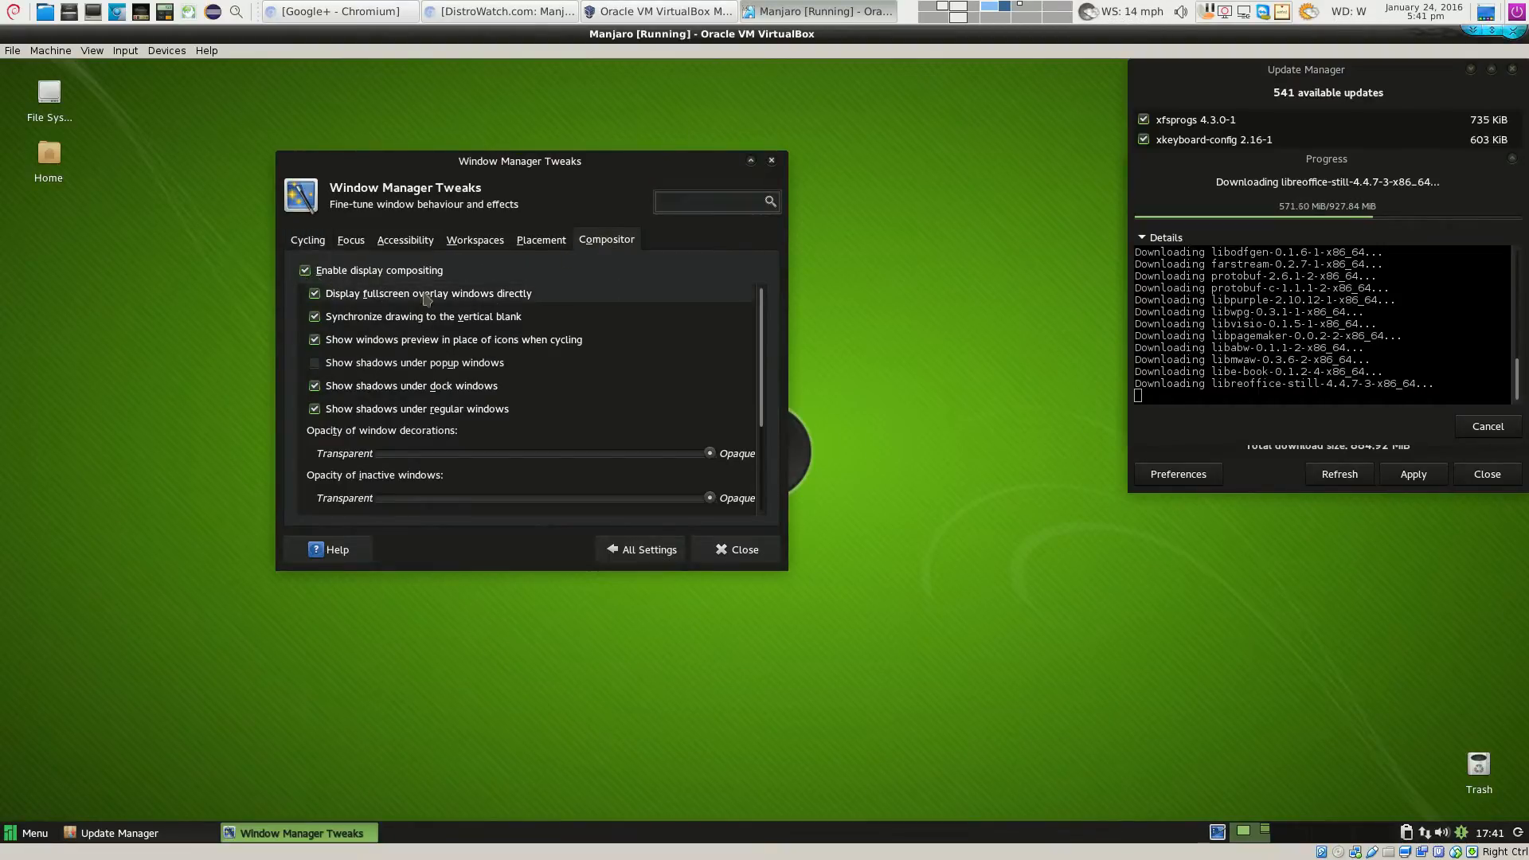
{"action": "left_click", "coordinate": [318, 240]}
{"action": "left_click", "coordinate": [350, 242]}
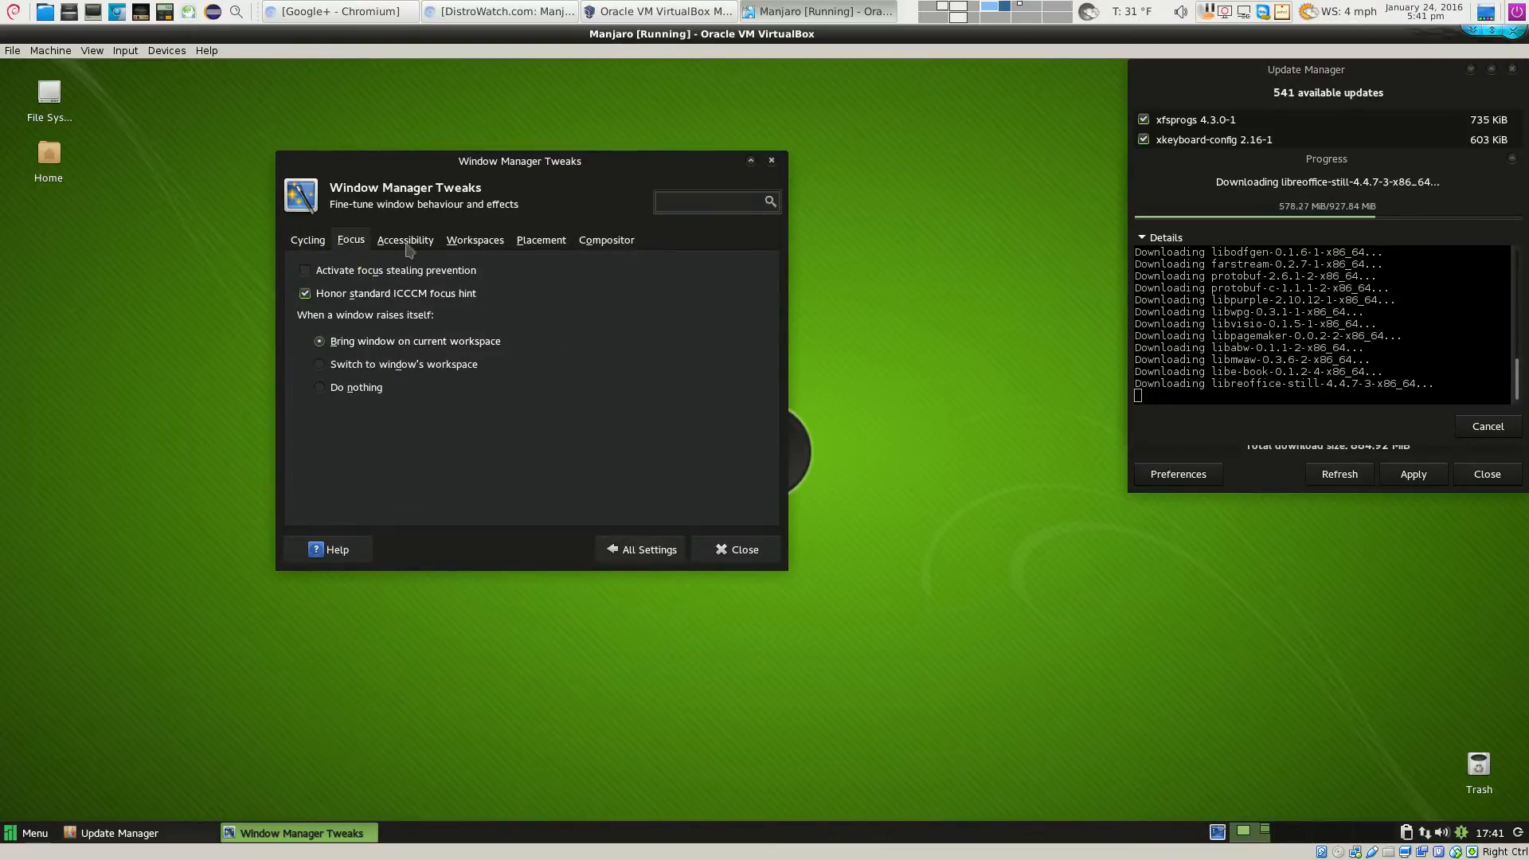
{"action": "left_click", "coordinate": [407, 243]}
{"action": "left_click", "coordinate": [476, 242]}
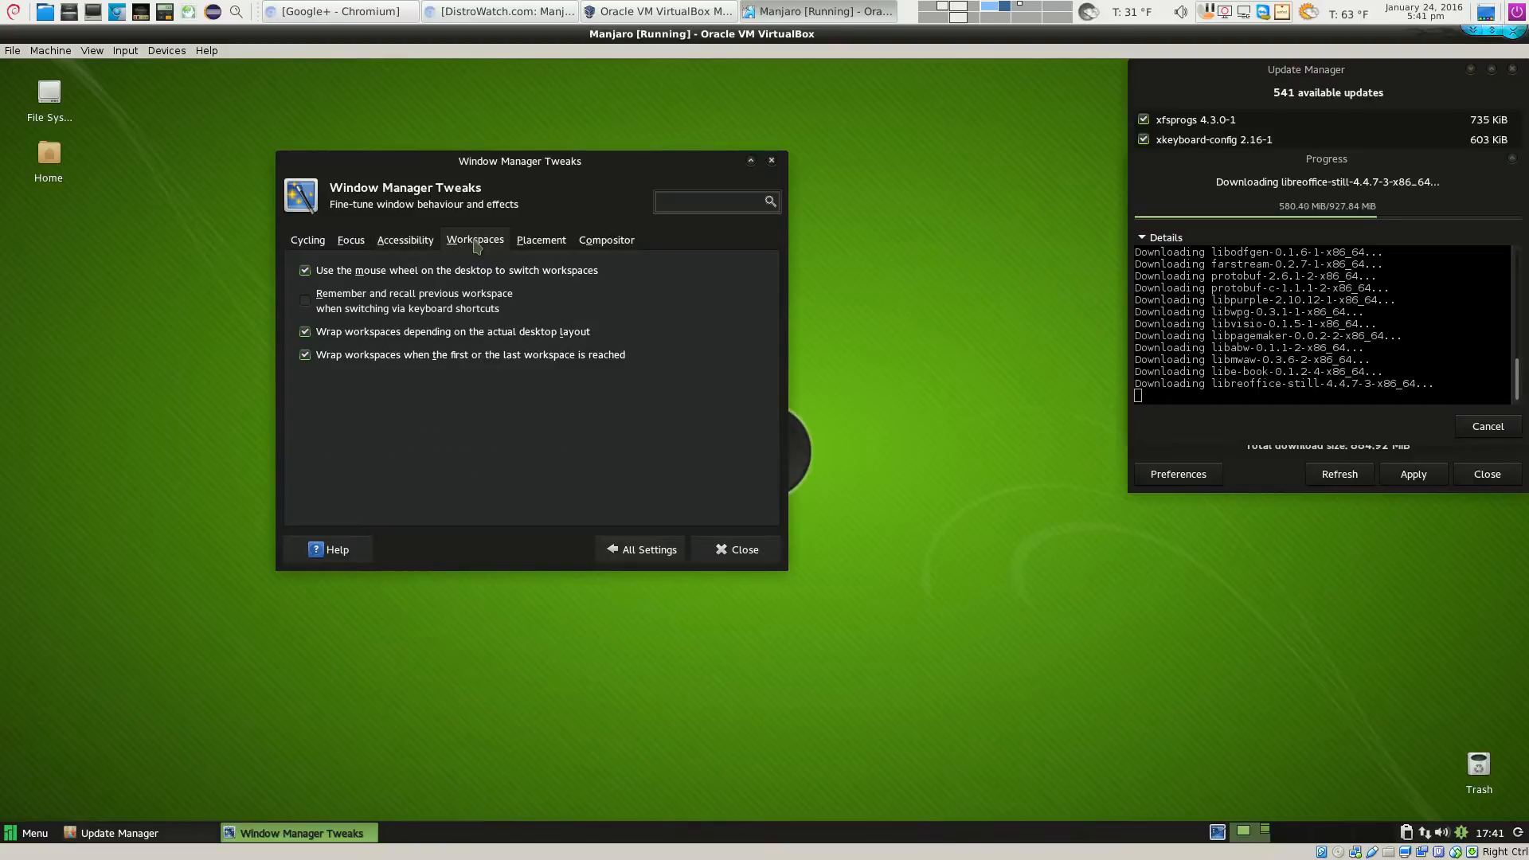
{"action": "left_click", "coordinate": [532, 246]}
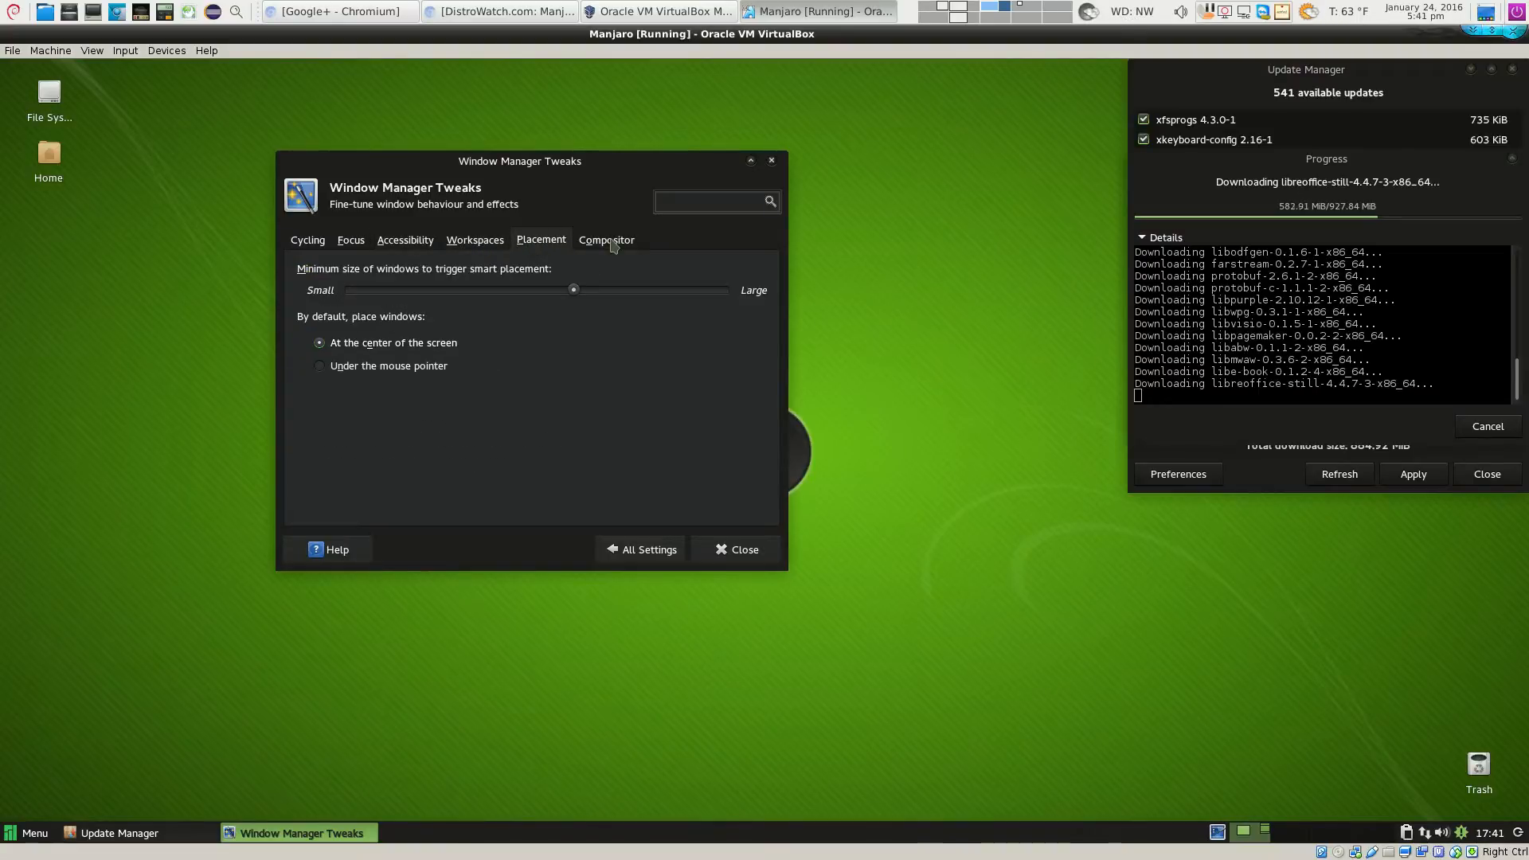
{"action": "left_click", "coordinate": [611, 243]}
{"action": "left_click", "coordinate": [543, 244]}
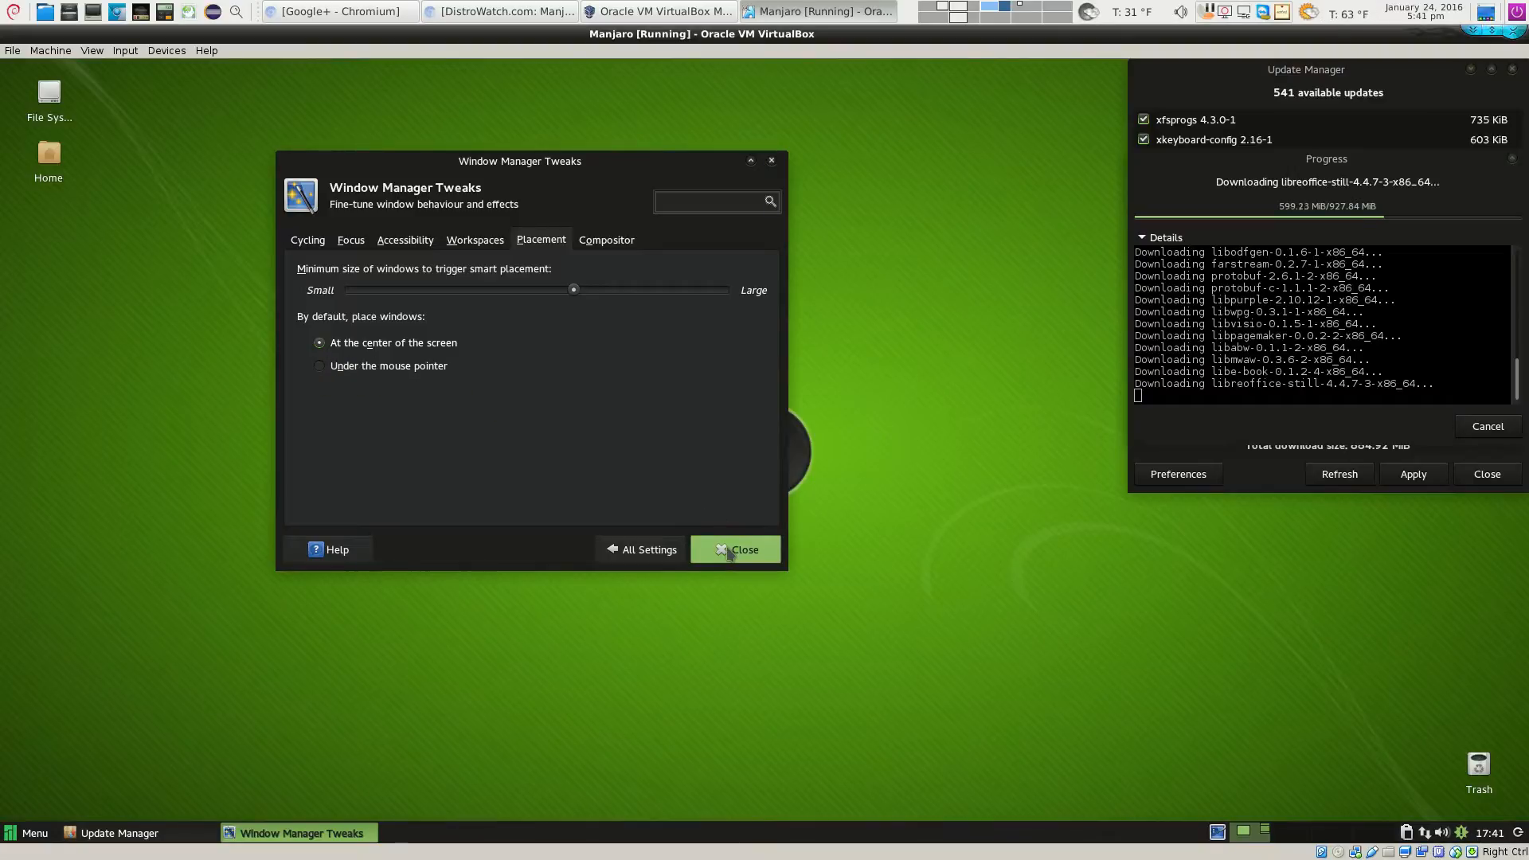
{"action": "left_click", "coordinate": [659, 558]}
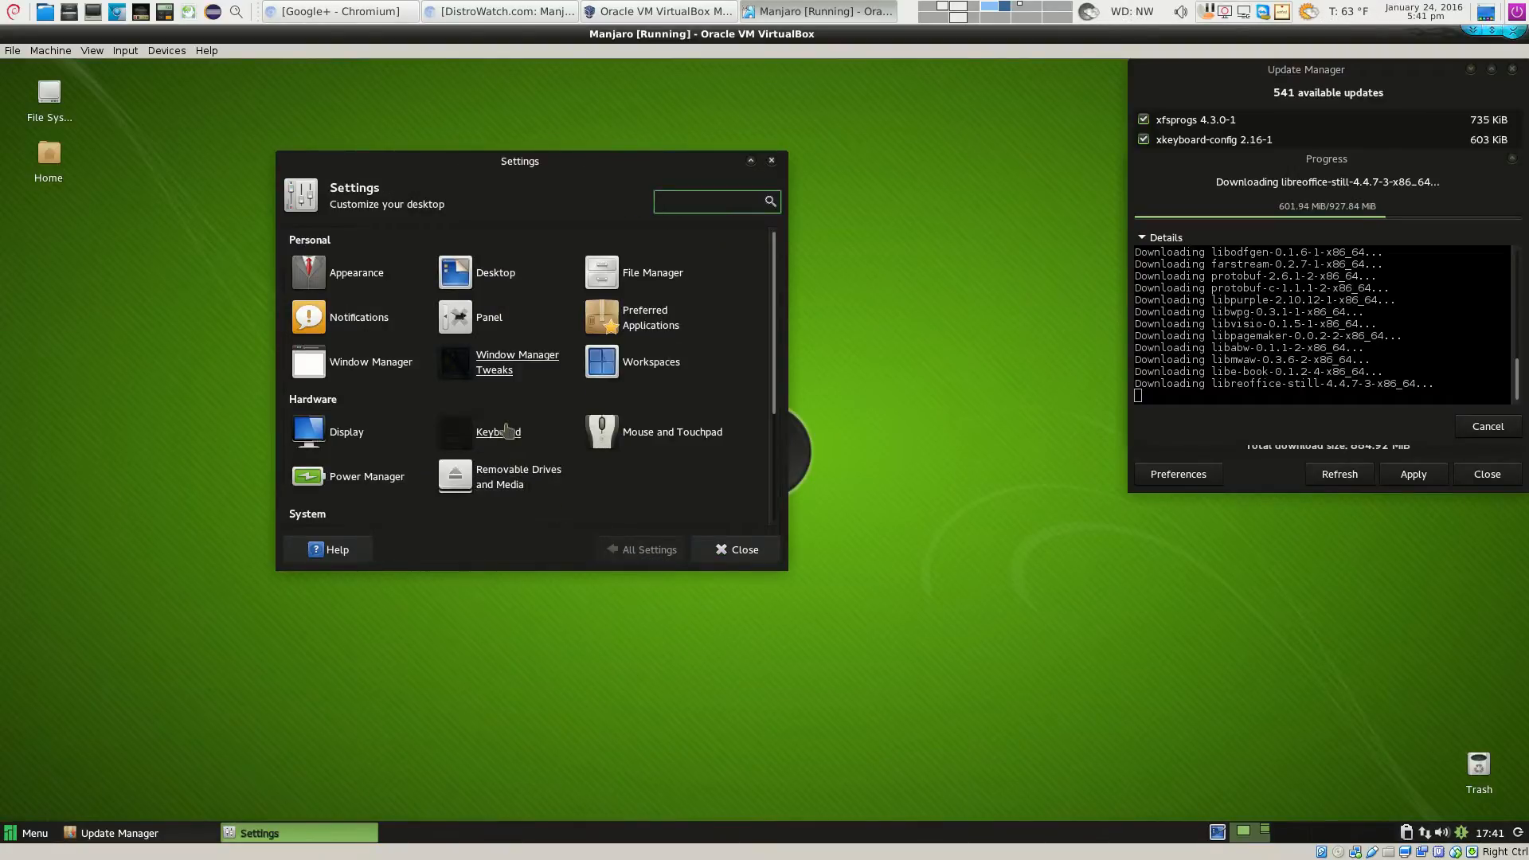
Open the LightDM GTK+ Greeter settings, authenticating with the account password
{"action": "scroll", "coordinate": [507, 431], "scroll_direction": "down", "scroll_amount": 3}
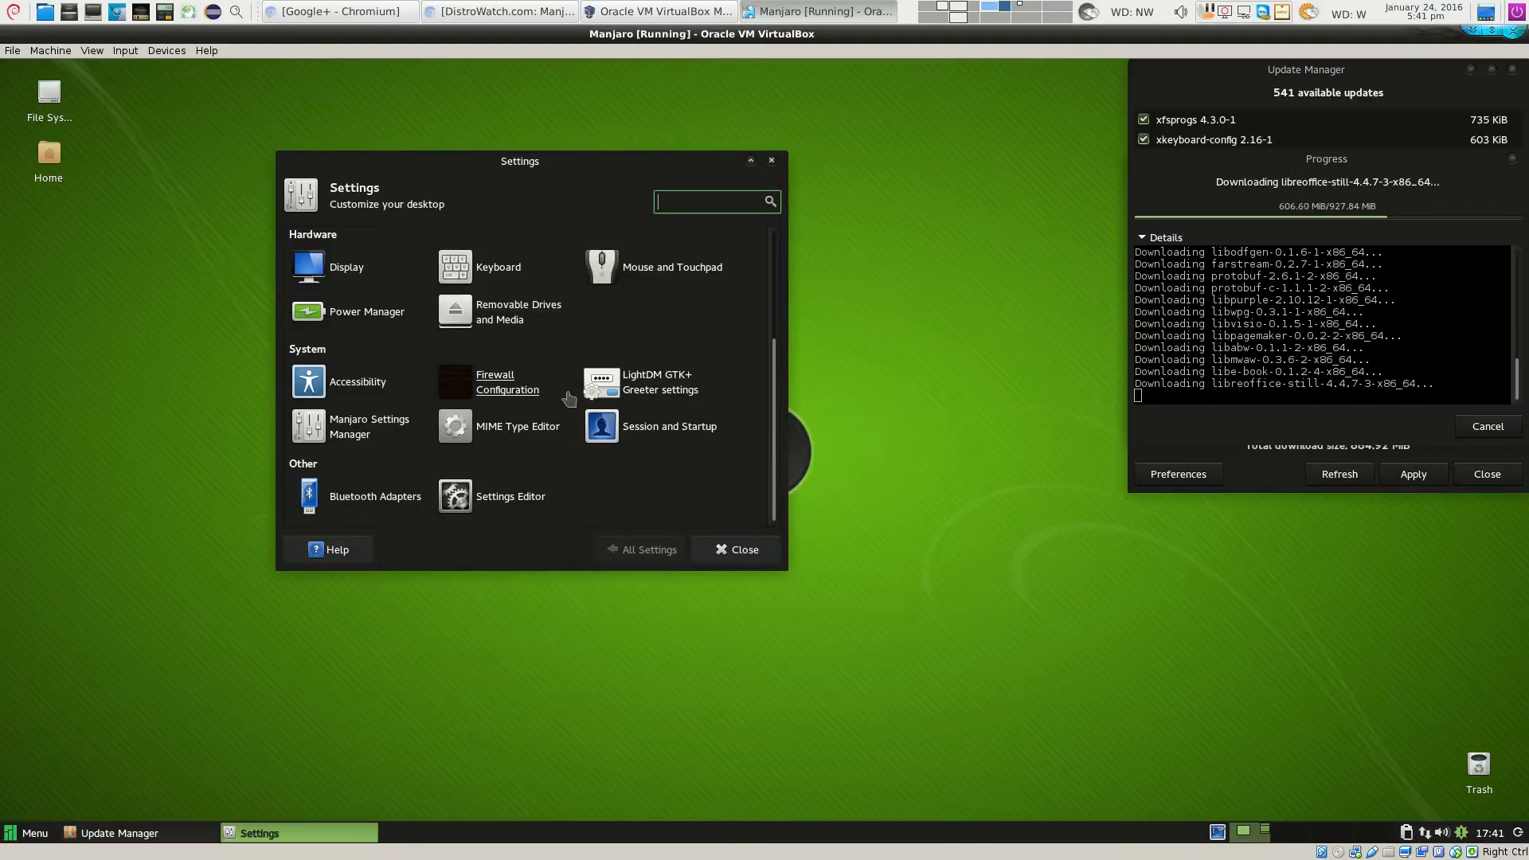
{"action": "scroll", "coordinate": [464, 405], "scroll_direction": "up", "scroll_amount": 1}
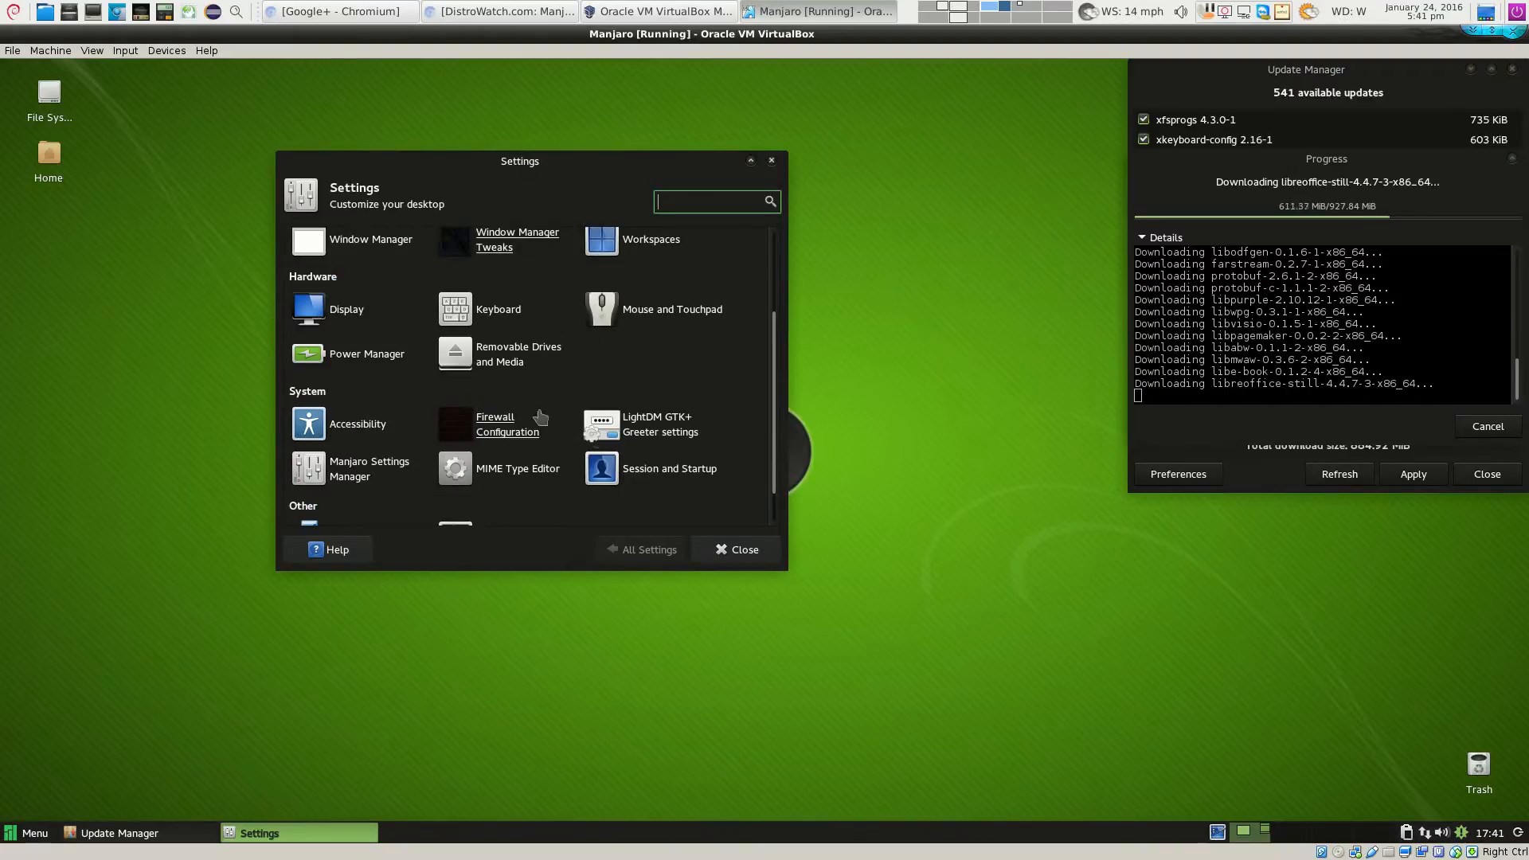
{"action": "left_click", "coordinate": [641, 430]}
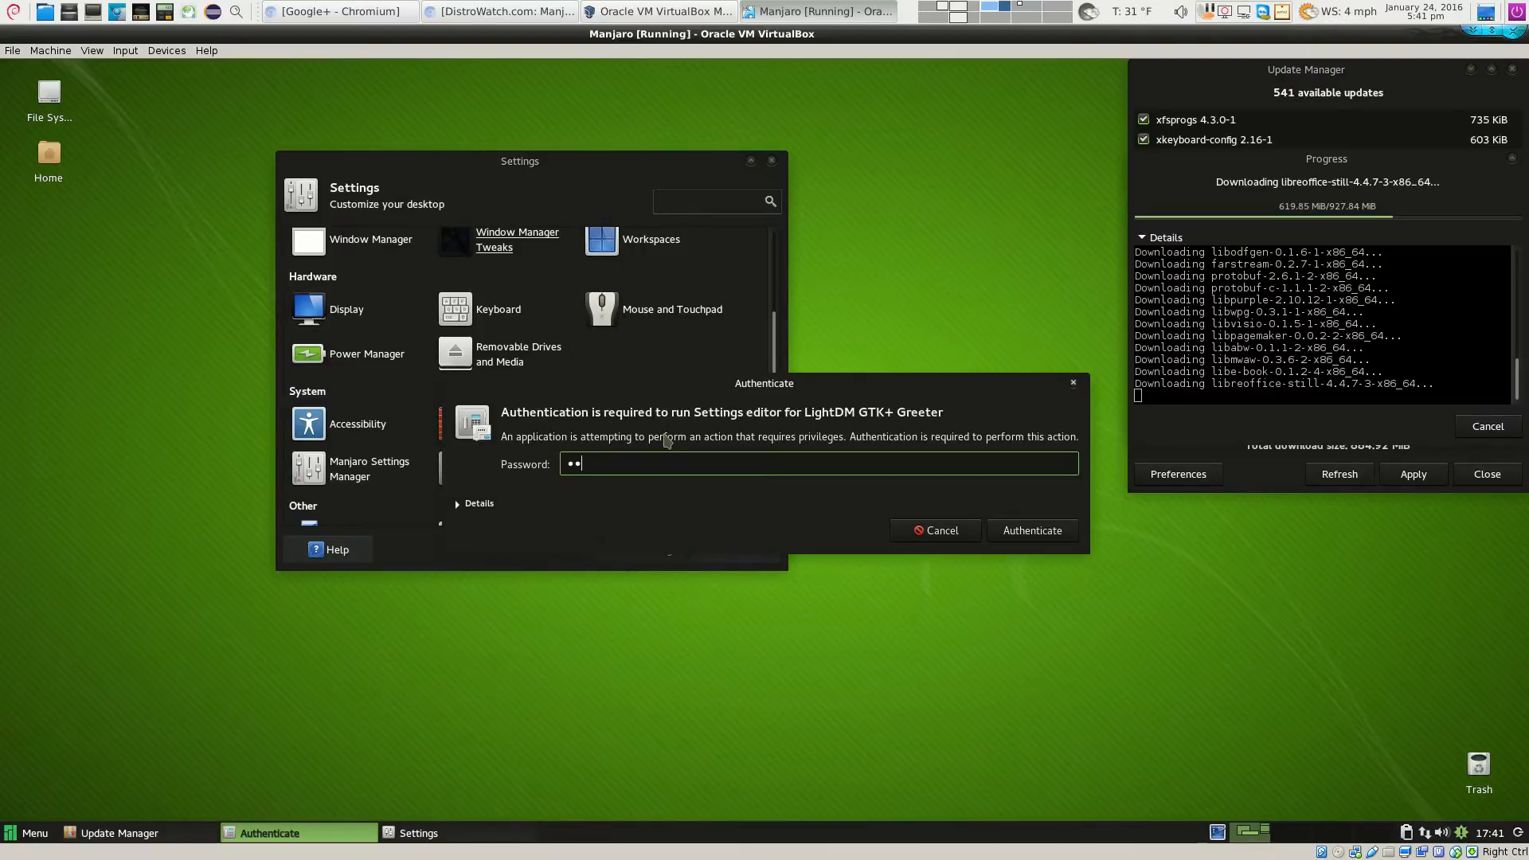
{"action": "key", "text": "Return"}
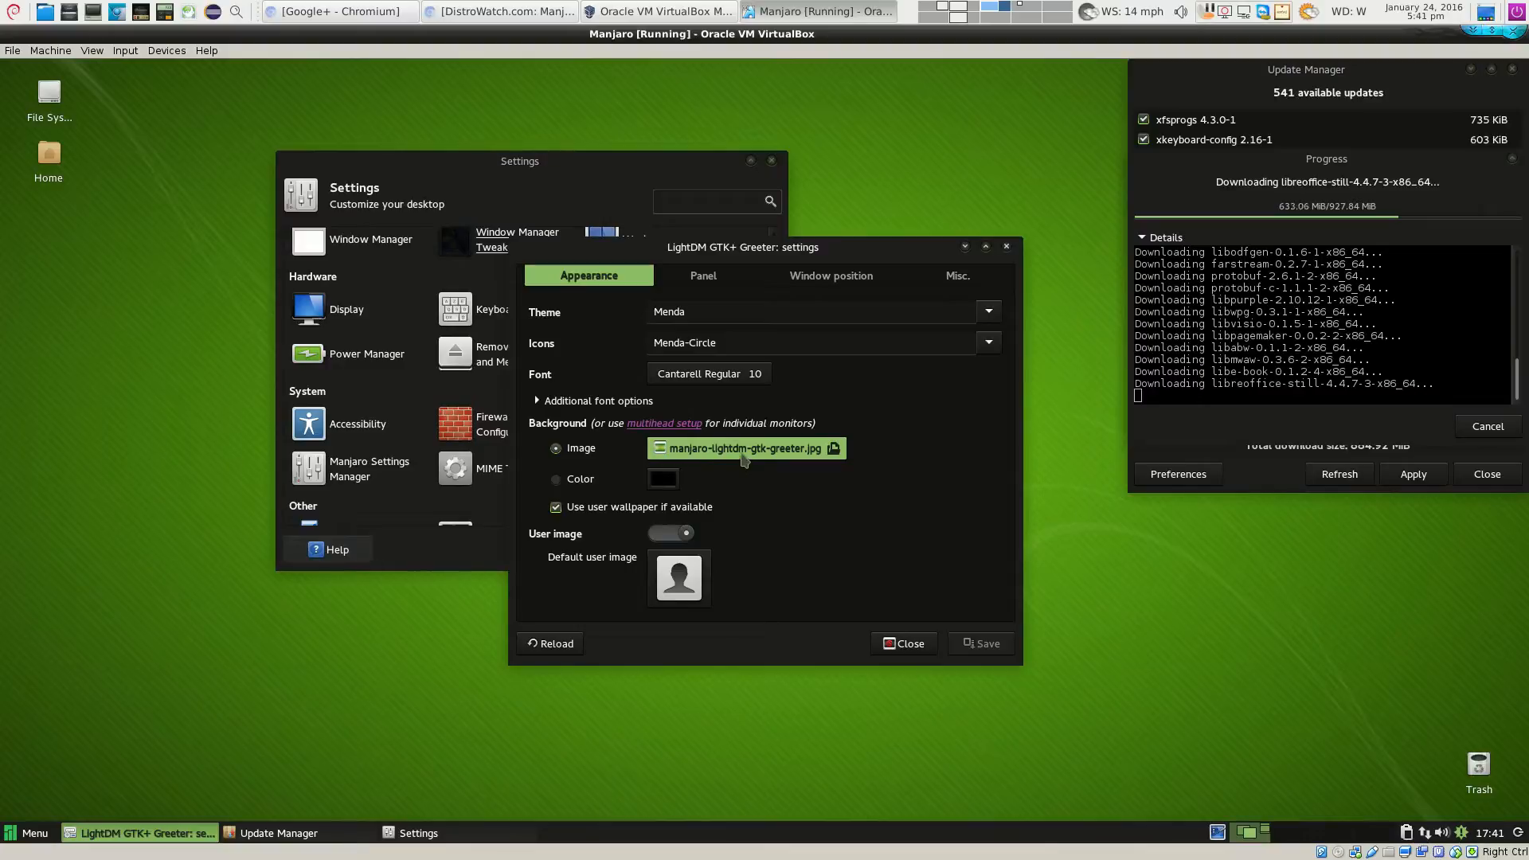
Set the login greeter's background image to Wallpaper-ST2-Black.jpg from the backgrounds folder and save the settings
{"action": "left_click", "coordinate": [760, 455]}
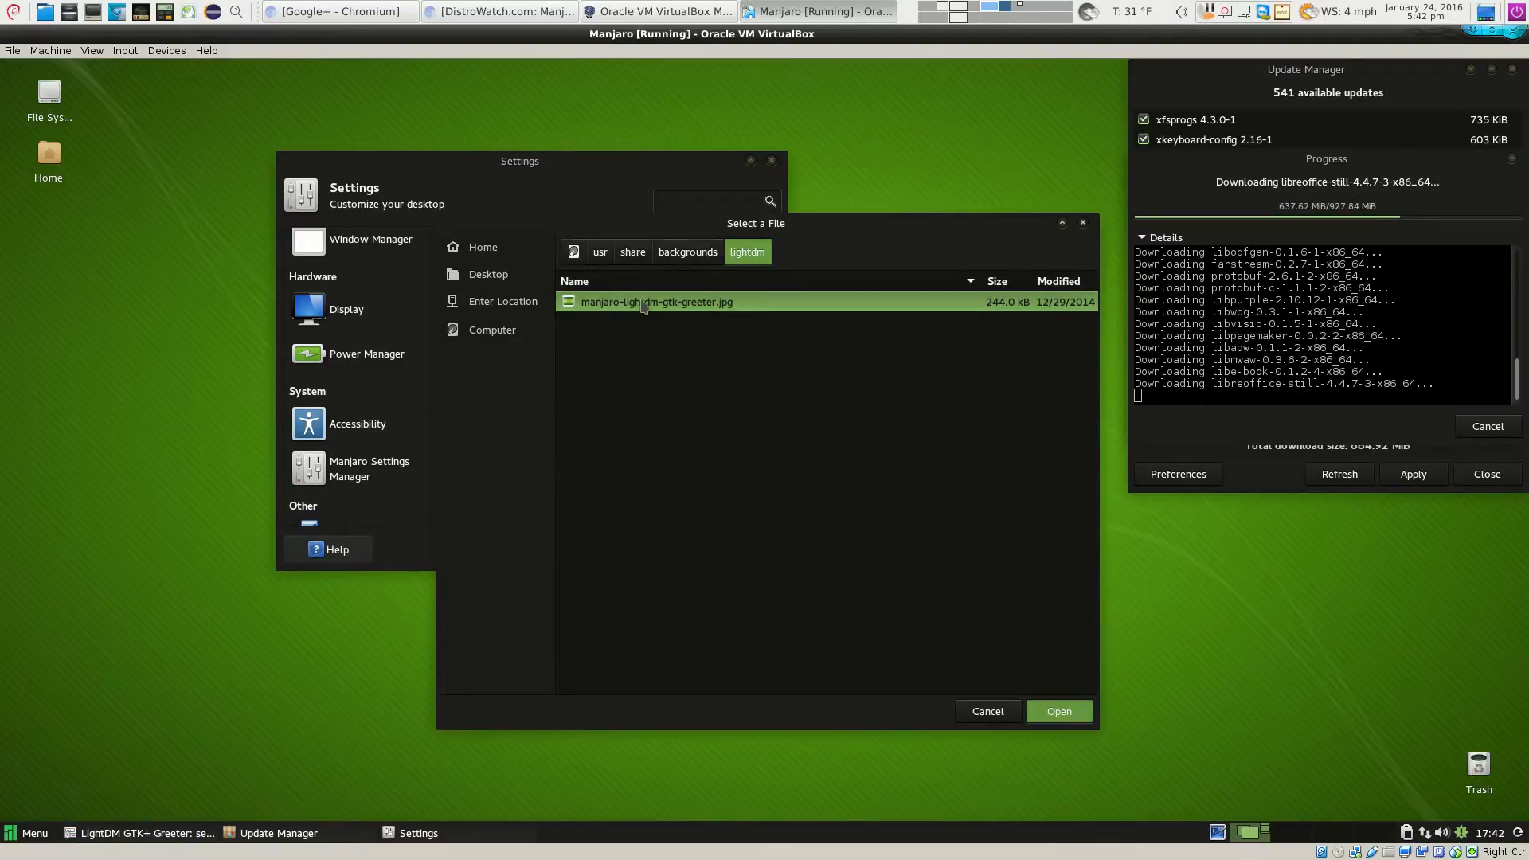
{"action": "left_click", "coordinate": [1059, 710]}
{"action": "left_click", "coordinate": [756, 452]}
{"action": "right_click", "coordinate": [612, 303]}
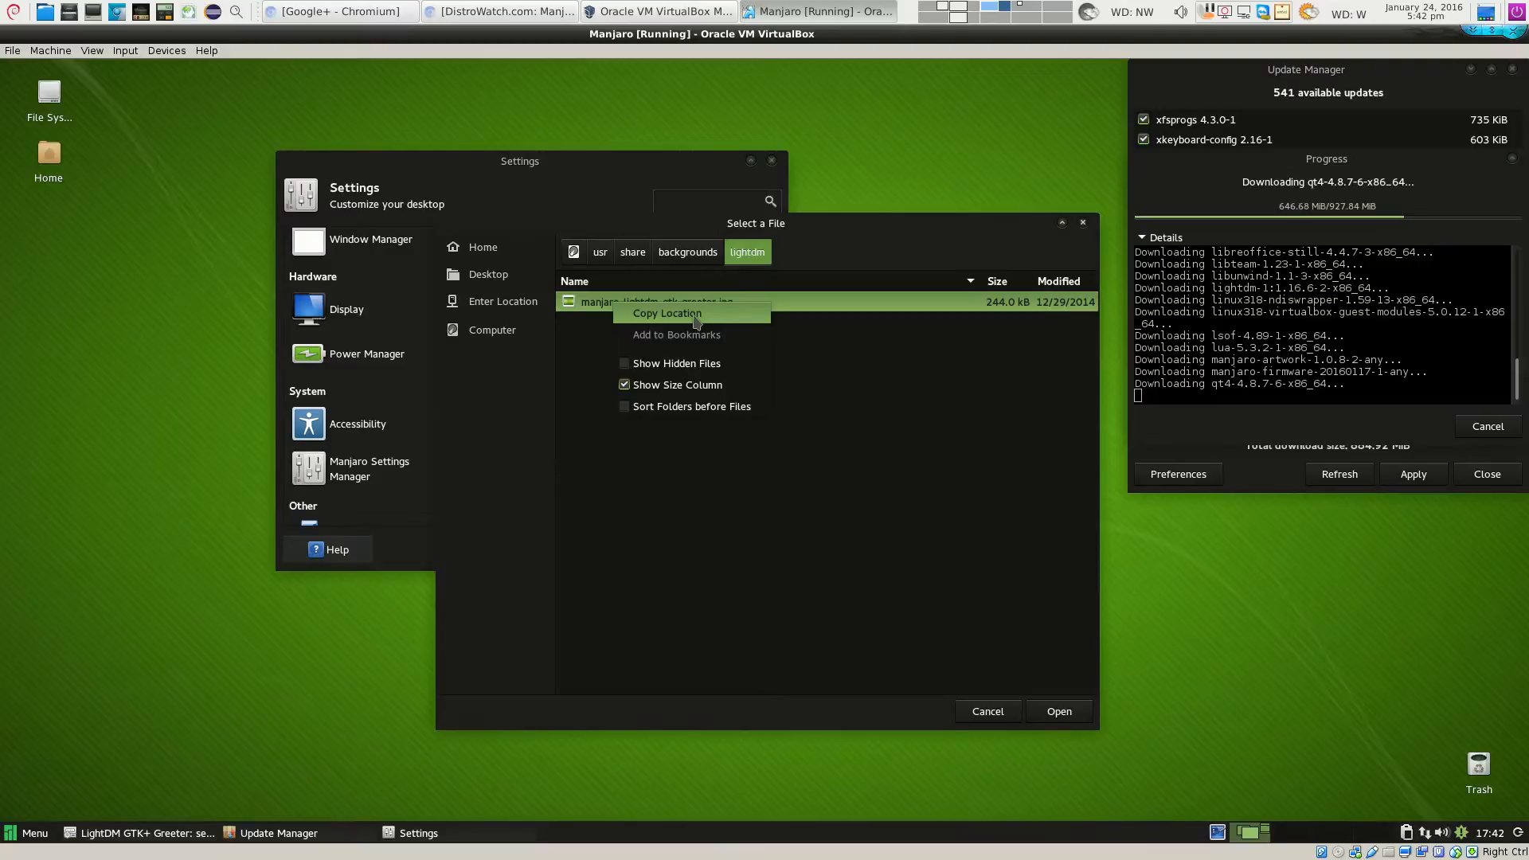
{"action": "left_click", "coordinate": [876, 487]}
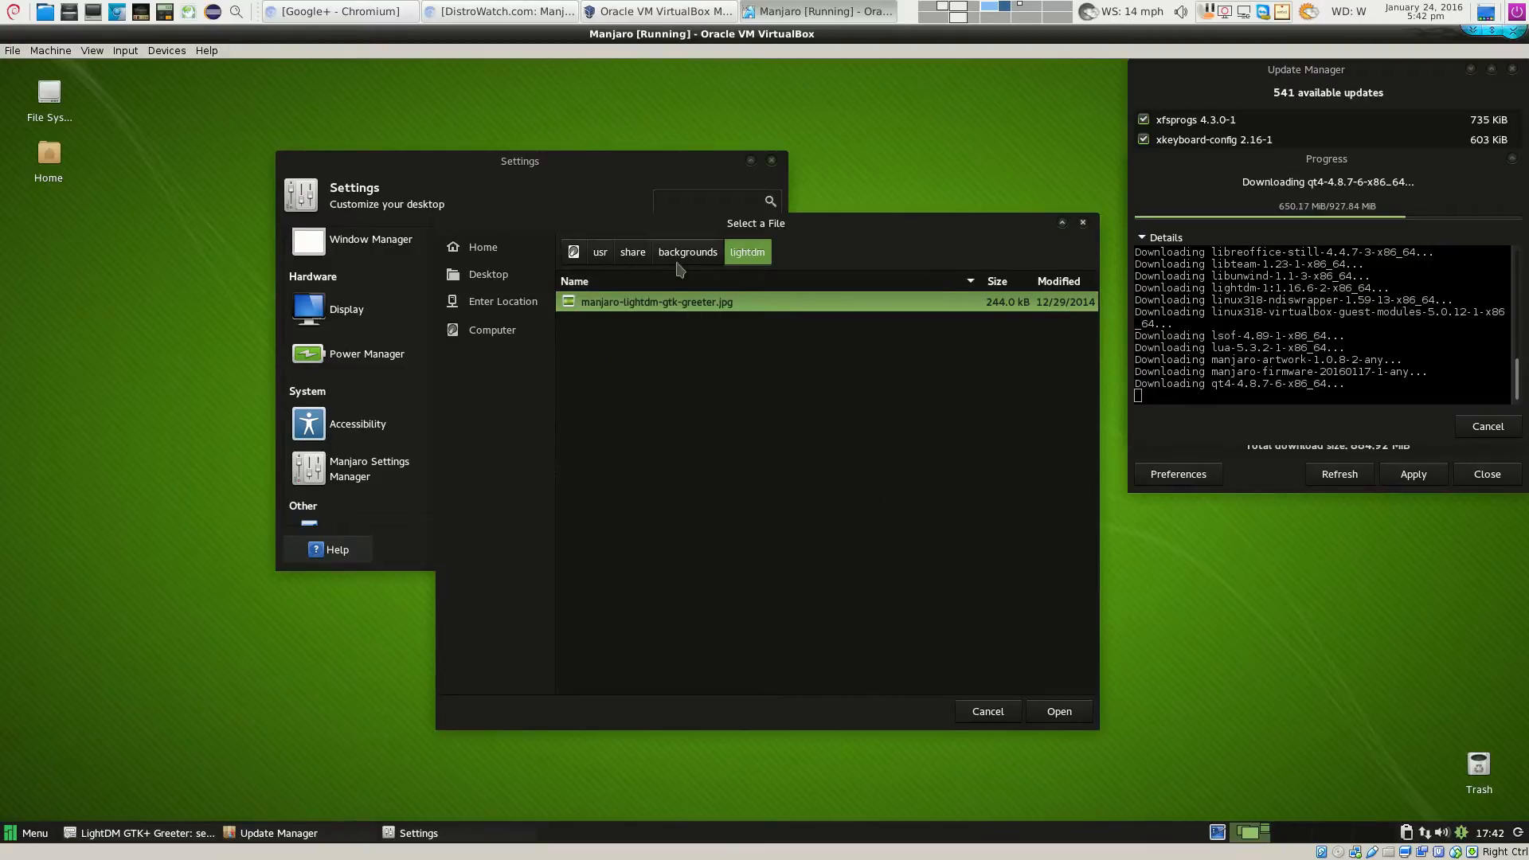
{"action": "left_click", "coordinate": [704, 259]}
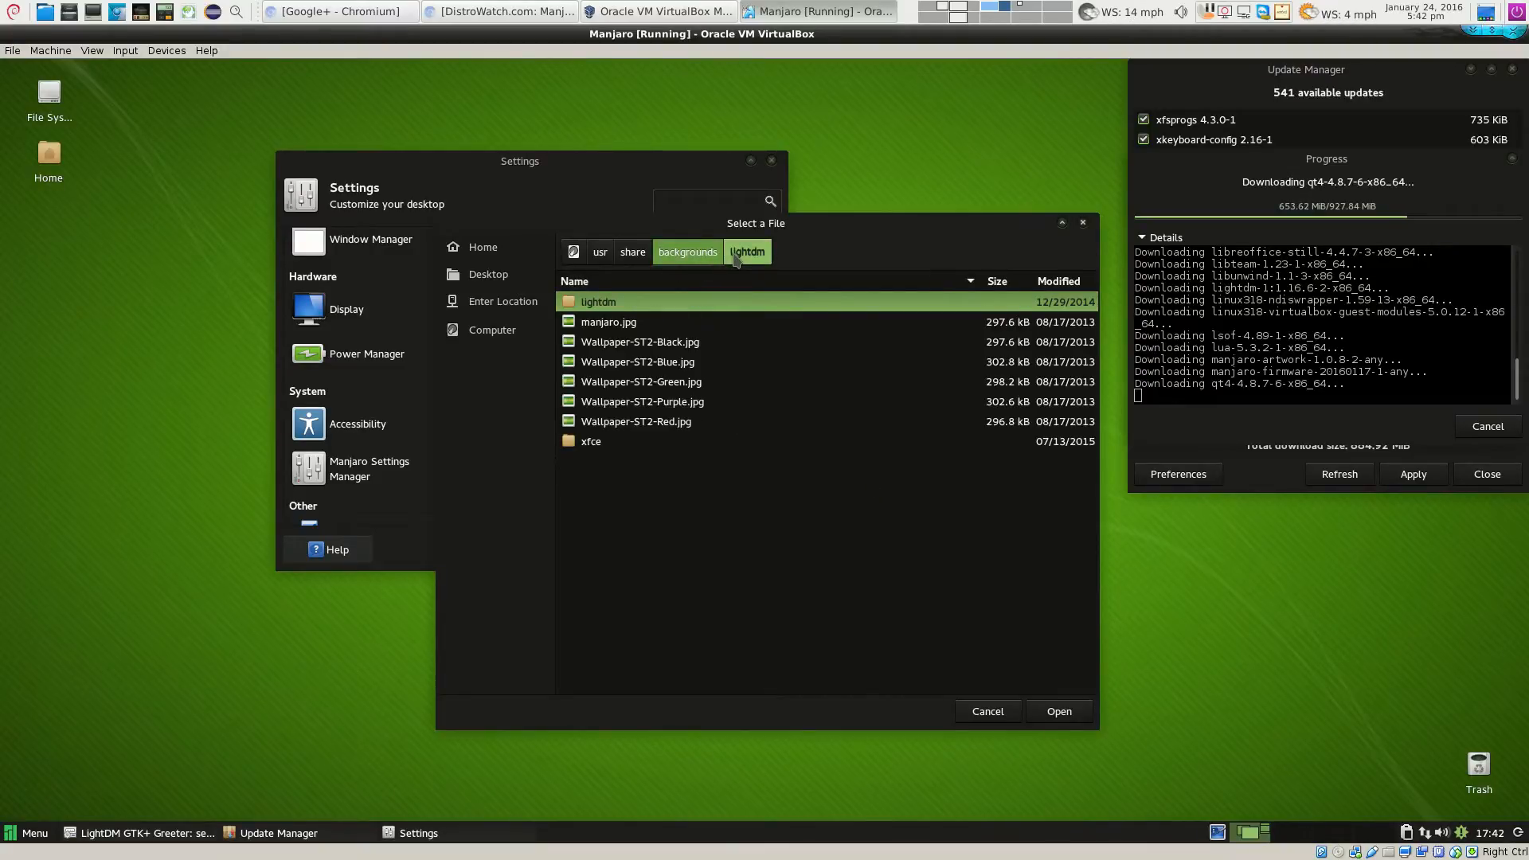
{"action": "left_click", "coordinate": [615, 348]}
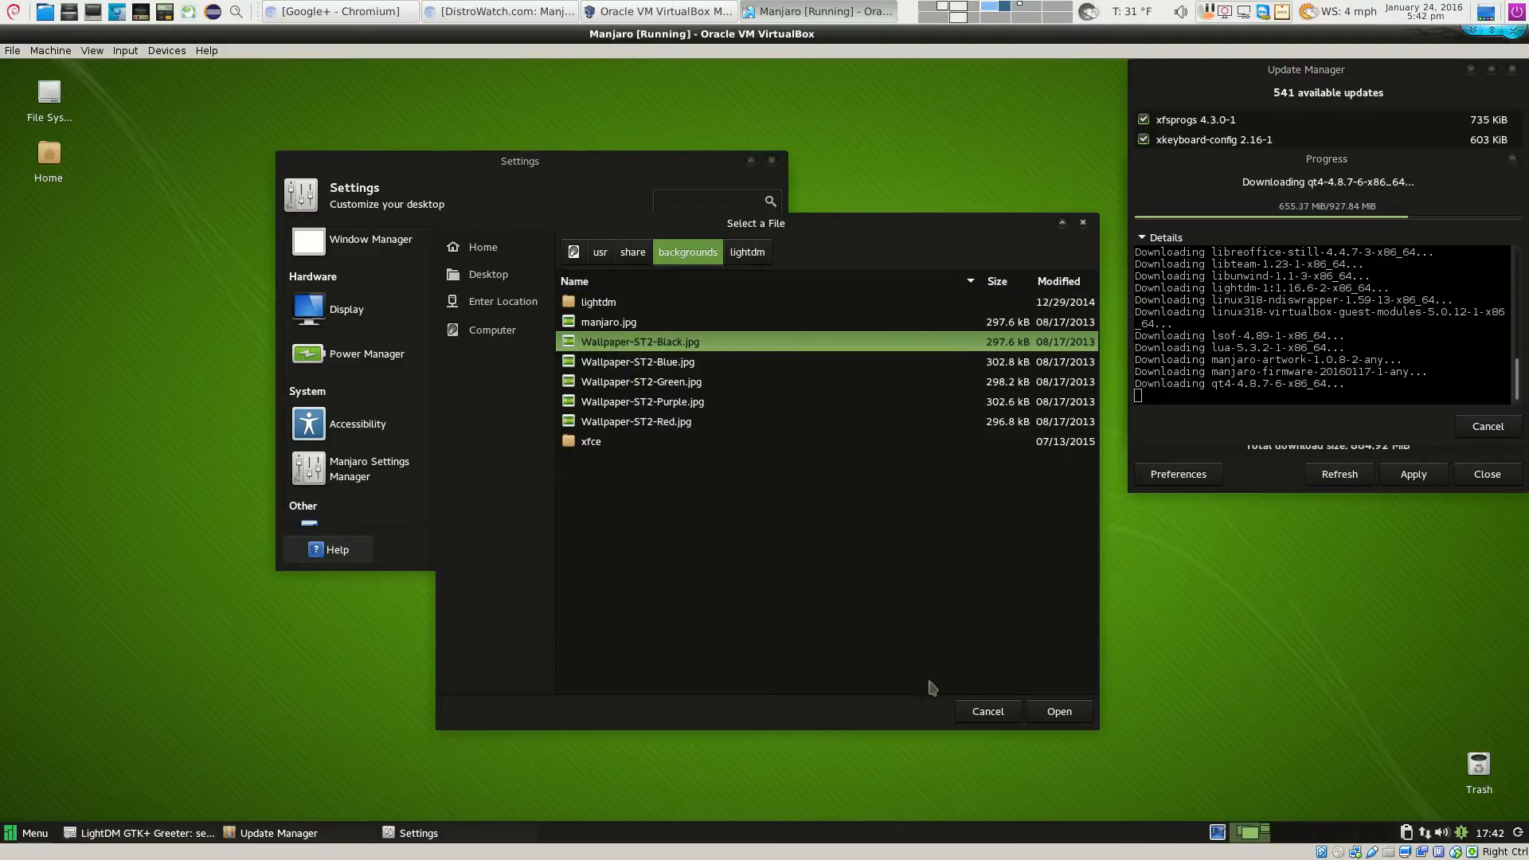
{"action": "left_click", "coordinate": [1057, 714]}
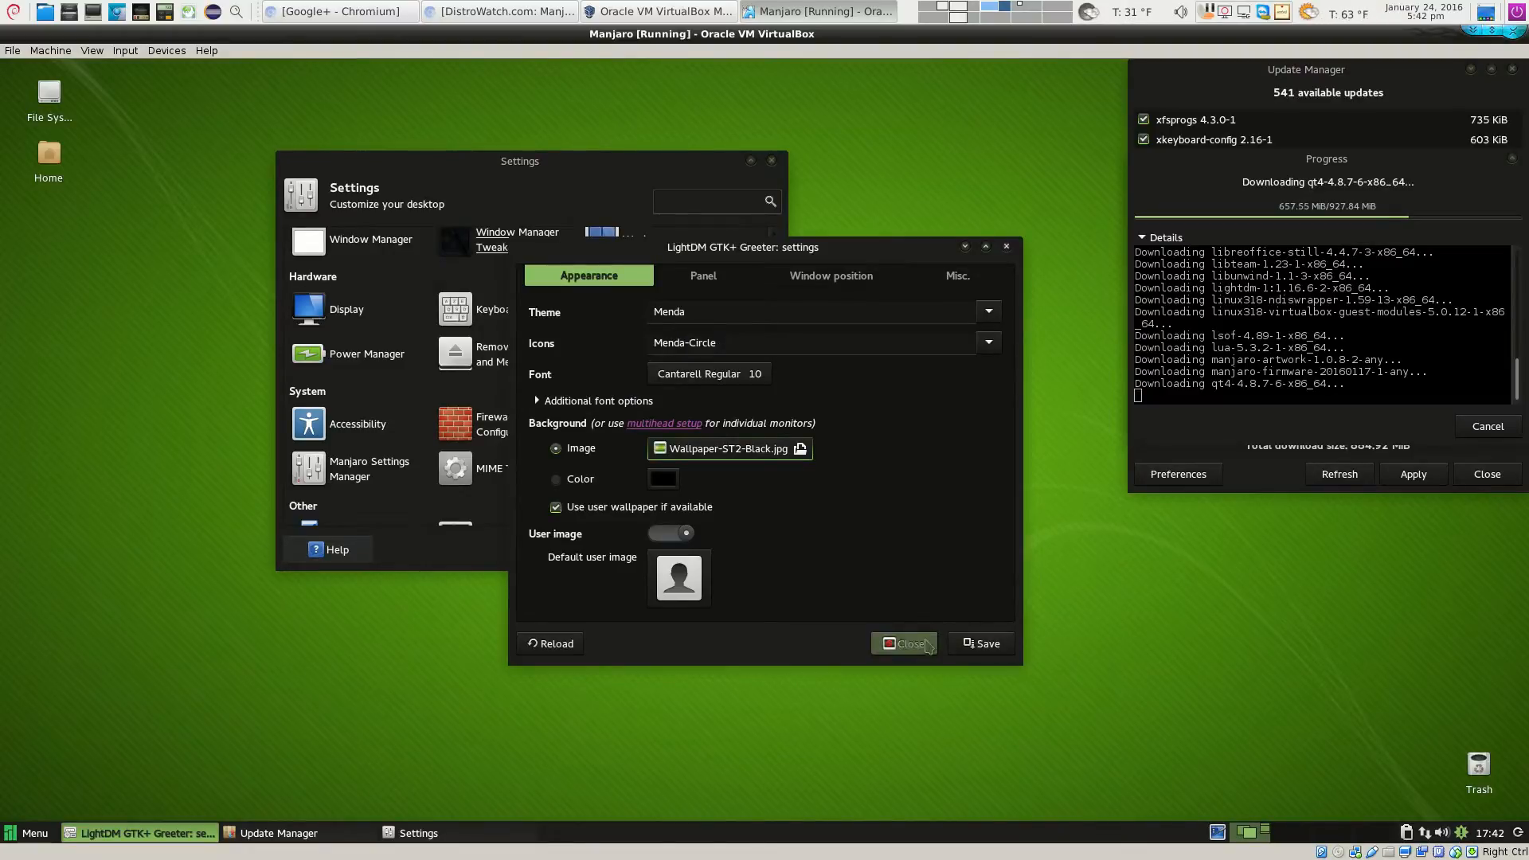
{"action": "left_click", "coordinate": [972, 651]}
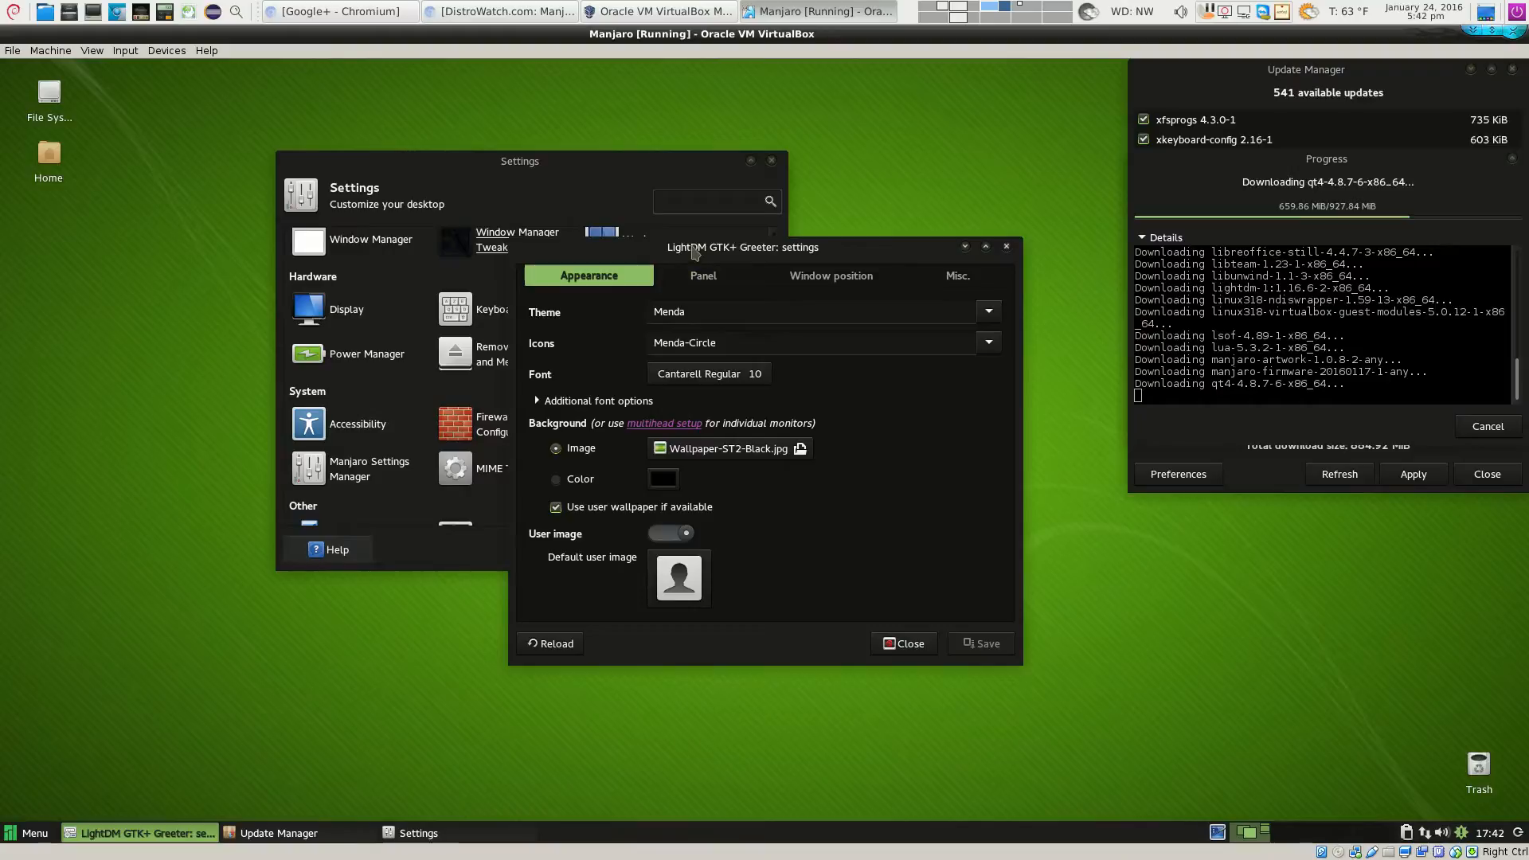
Review the greeter's panel, window position and miscellaneous settings
{"action": "left_click", "coordinate": [703, 274]}
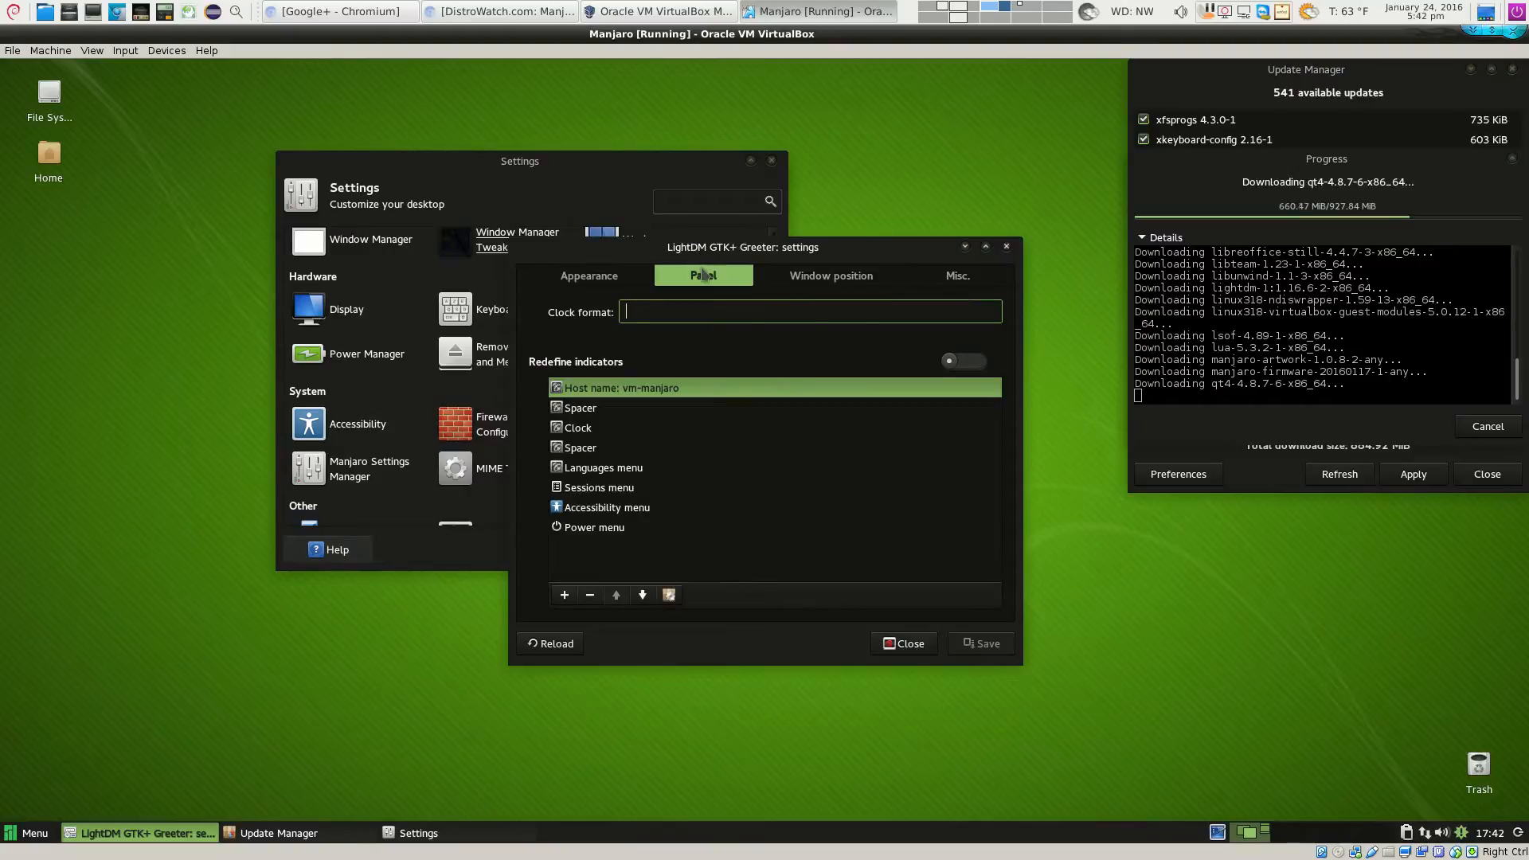
{"action": "left_click", "coordinate": [828, 277]}
{"action": "left_click", "coordinate": [960, 287]}
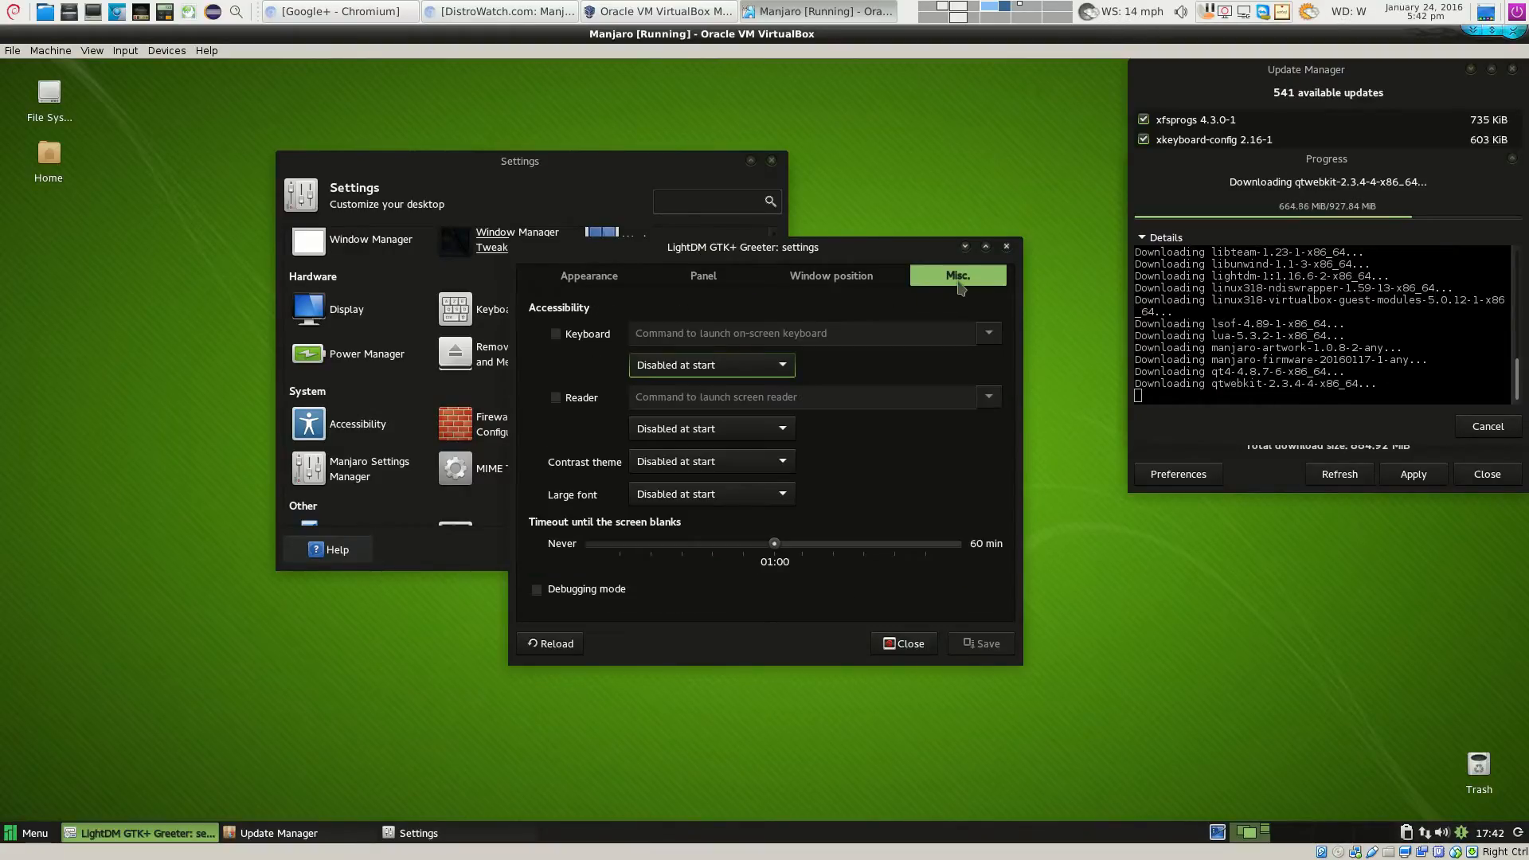
Close the login greeter settings and look through the hardware, system, other and personal categories in Settings
{"action": "left_click", "coordinate": [1006, 252]}
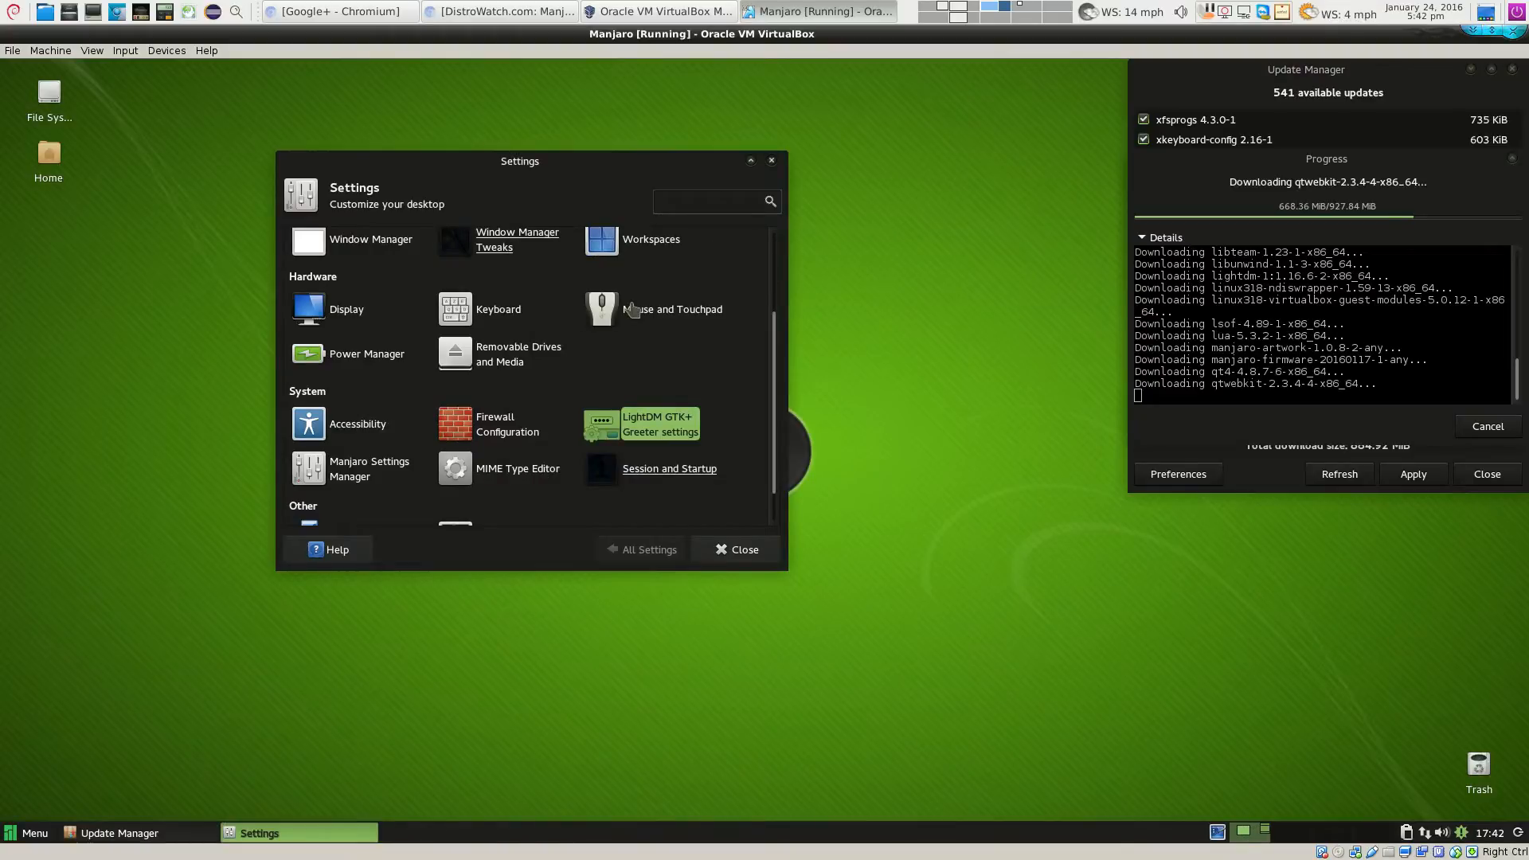
{"action": "scroll", "coordinate": [498, 478], "scroll_direction": "down", "scroll_amount": 1}
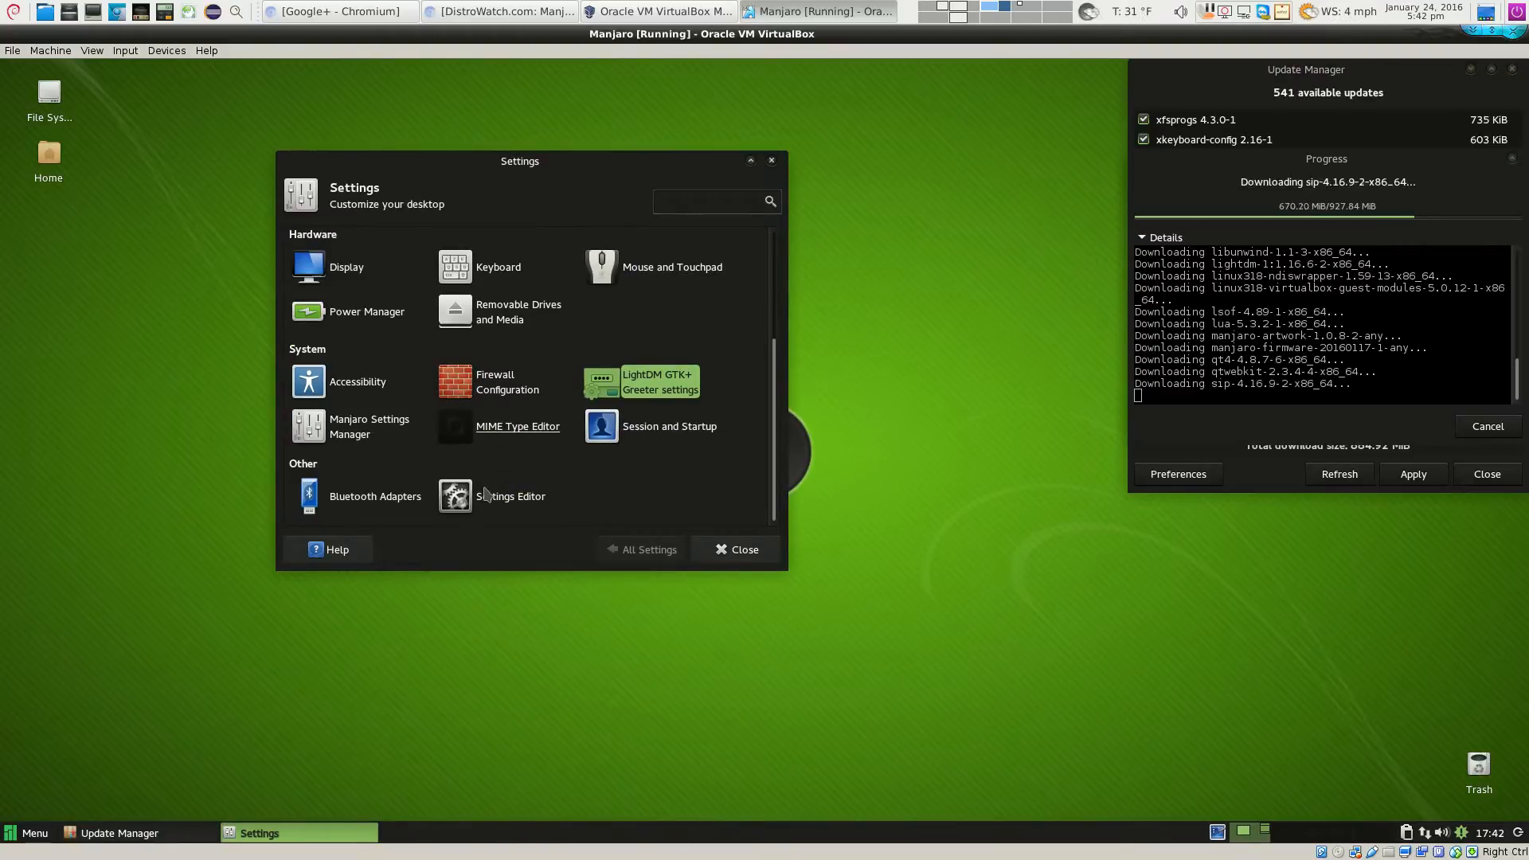
{"action": "scroll", "coordinate": [402, 478], "scroll_direction": "up", "scroll_amount": 1}
{"action": "scroll", "coordinate": [403, 482], "scroll_direction": "down", "scroll_amount": 1}
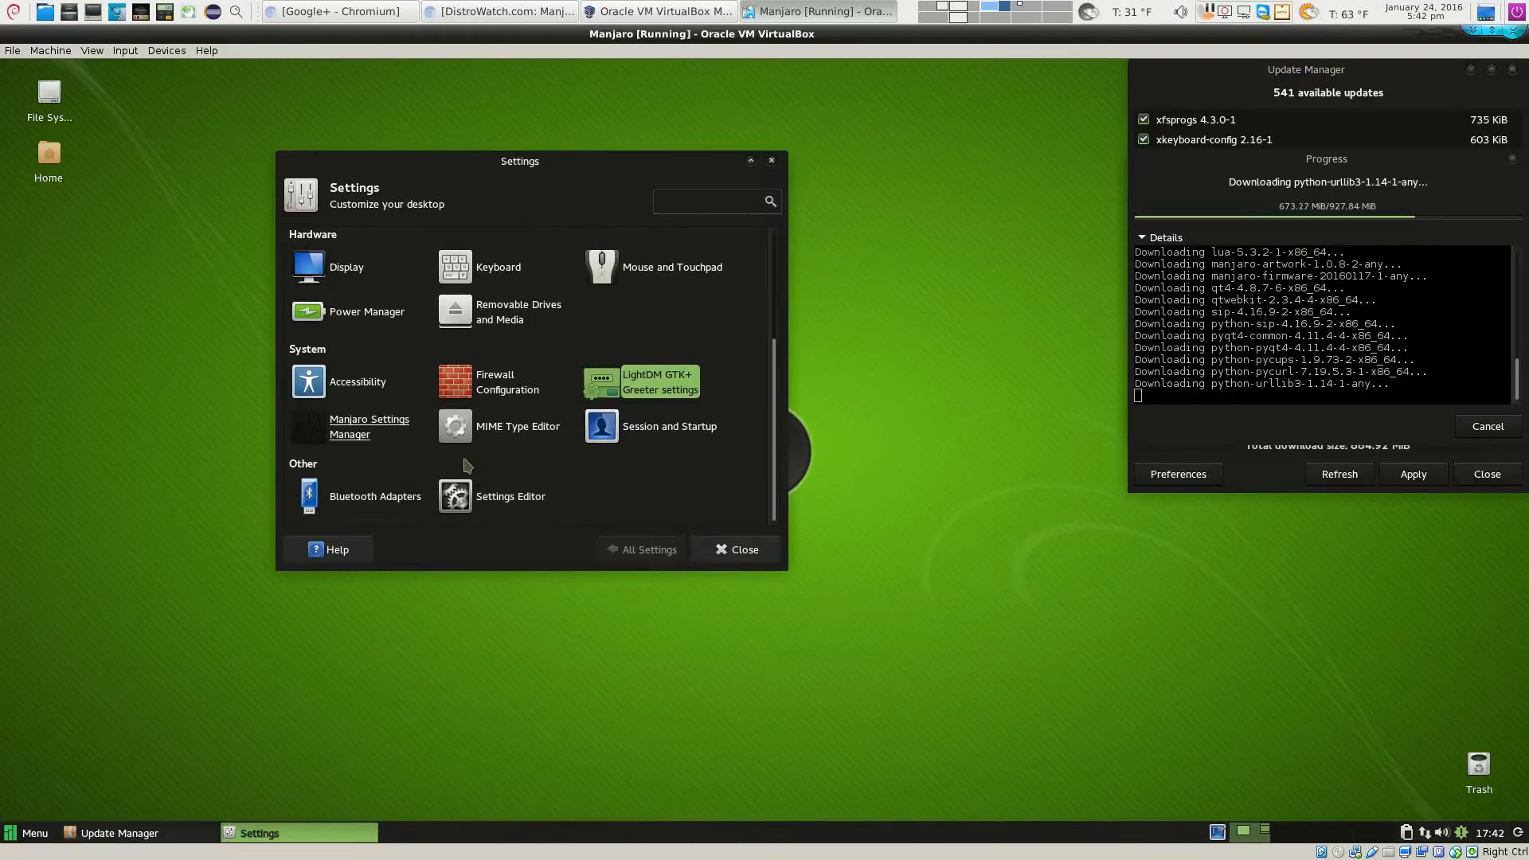
{"action": "scroll", "coordinate": [570, 470], "scroll_direction": "up", "scroll_amount": 1}
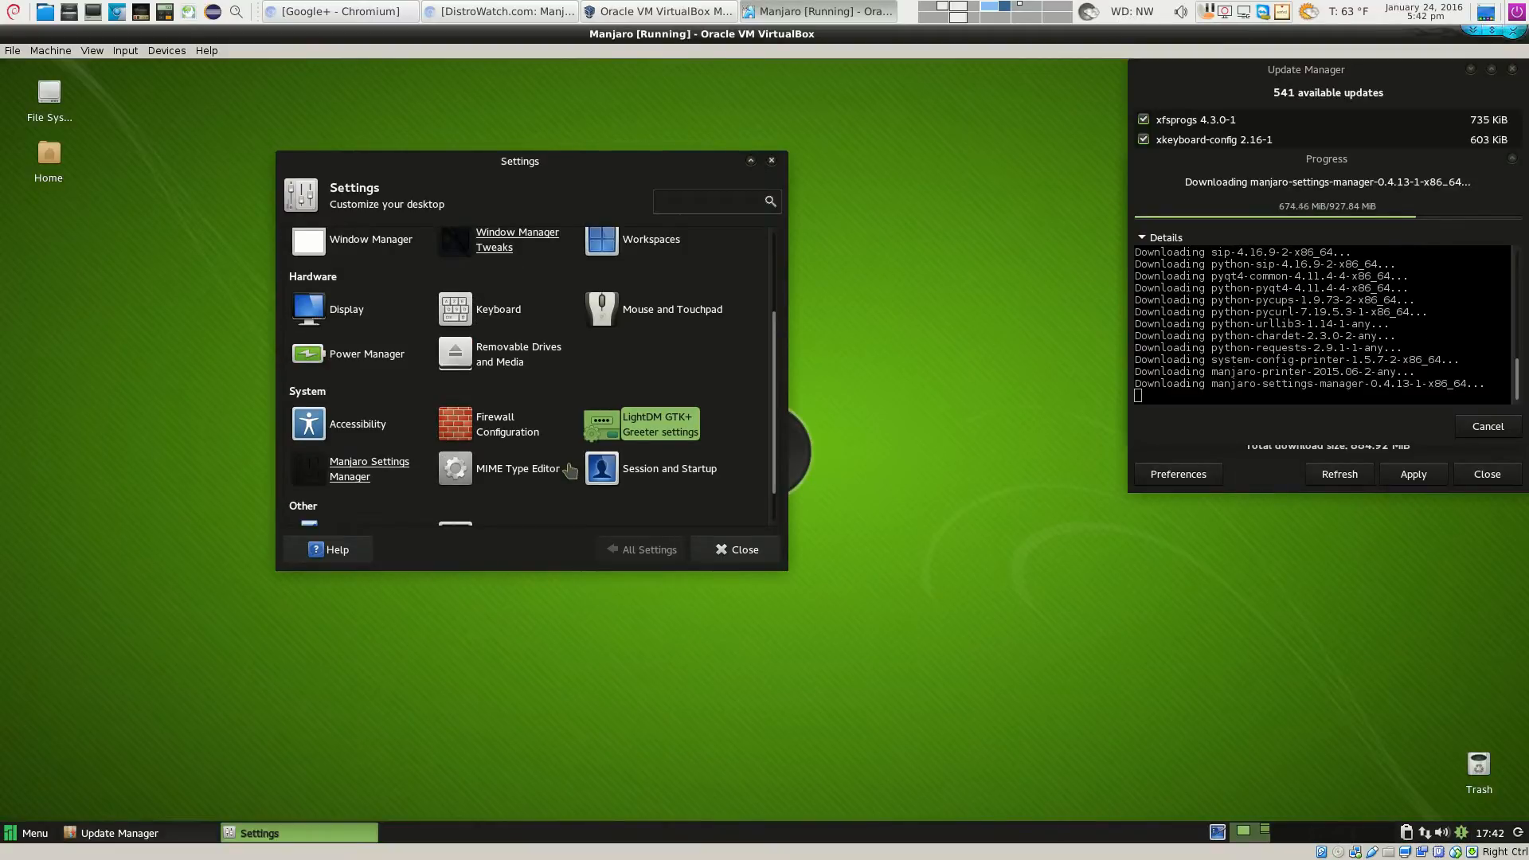
{"action": "scroll", "coordinate": [570, 470], "scroll_direction": "up", "scroll_amount": 3}
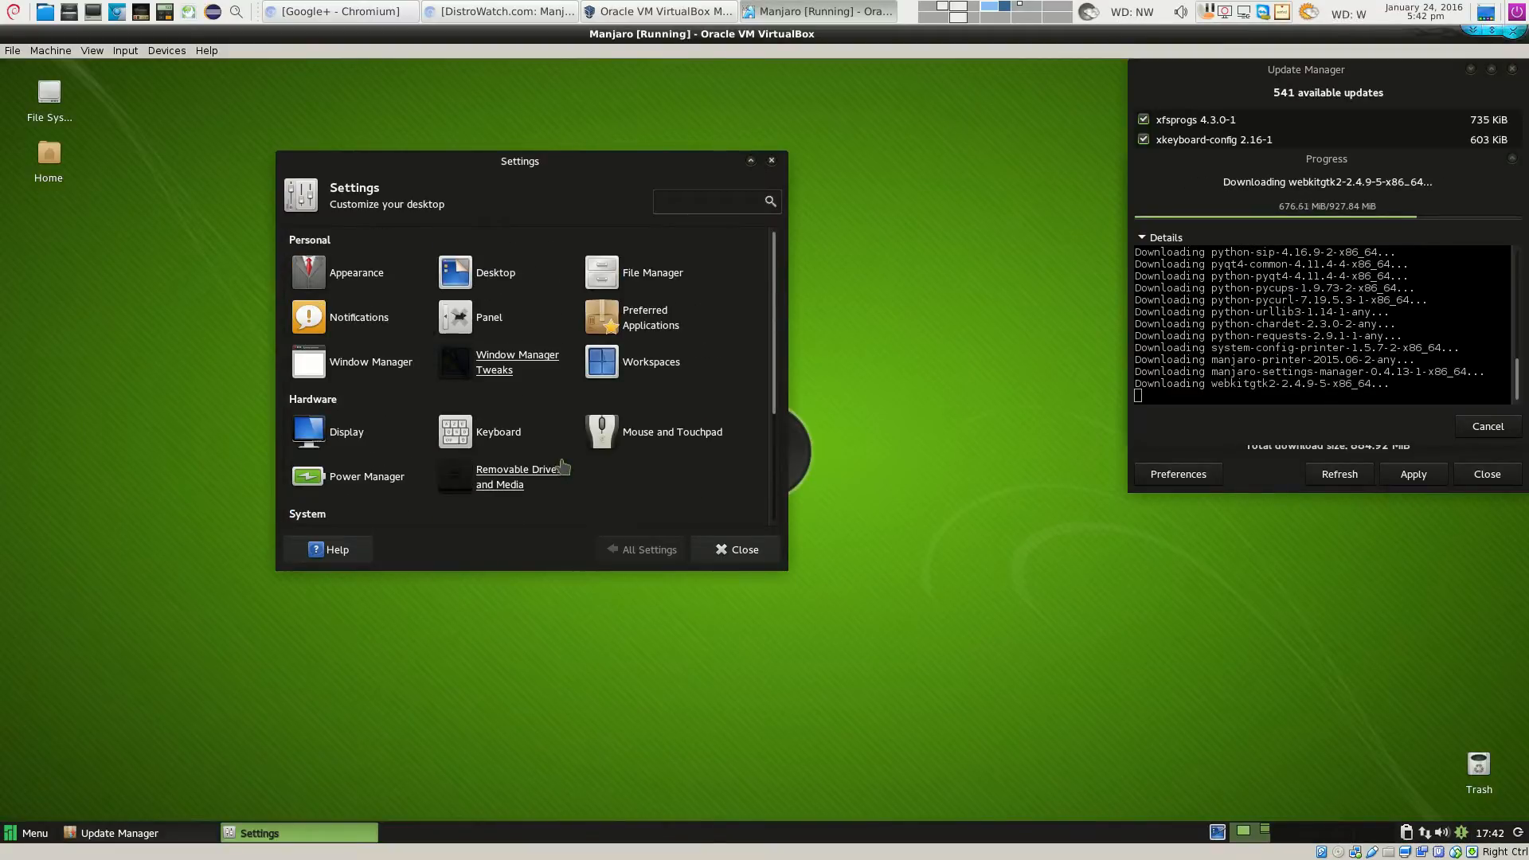
Open the notification settings and try the ZOMG-PONIES! and Smoke notification themes
{"action": "left_click", "coordinate": [356, 323]}
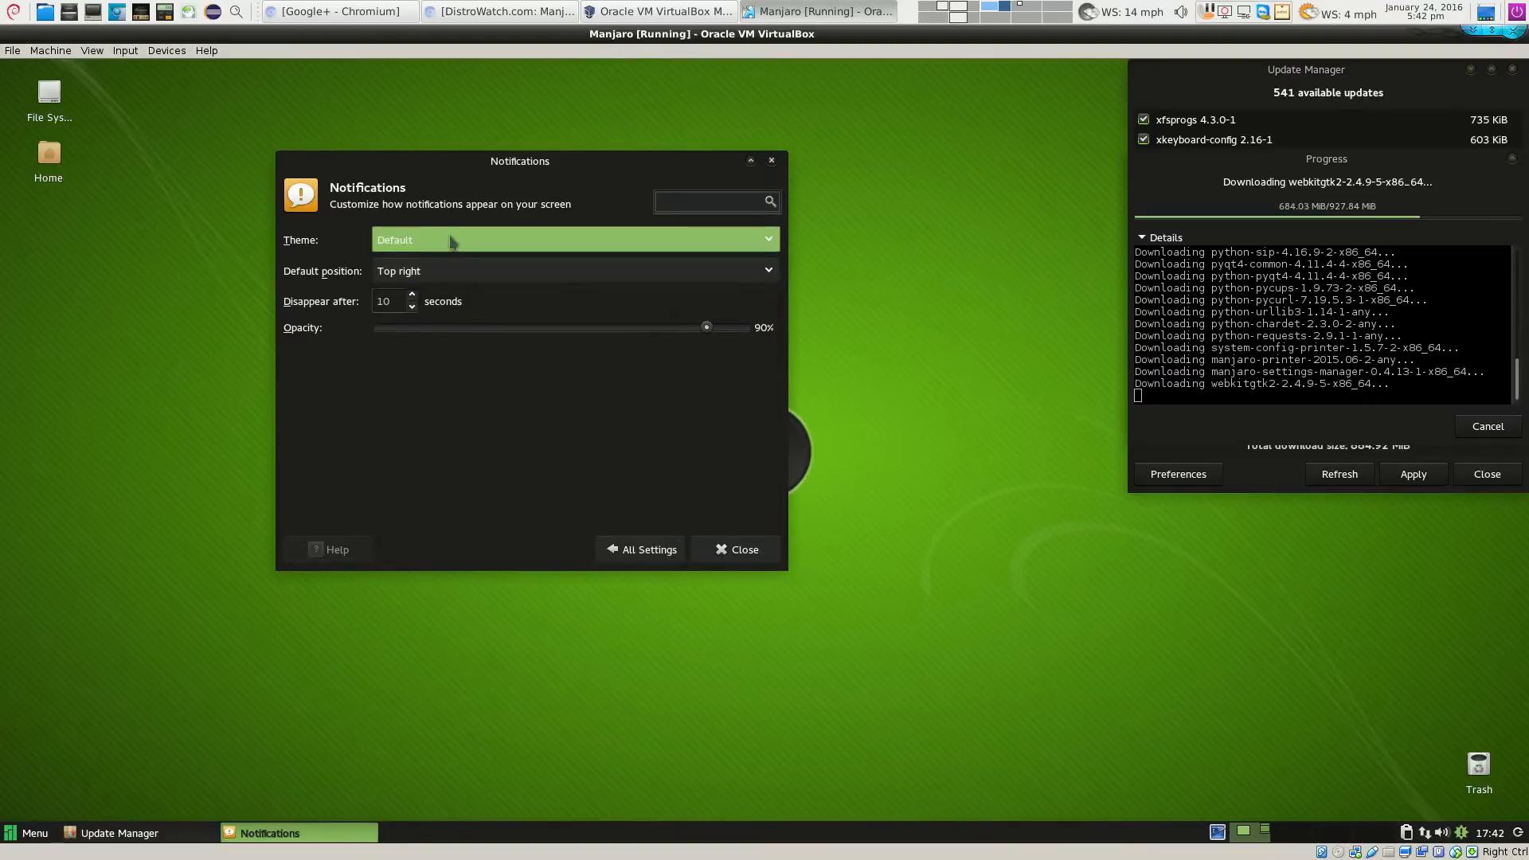
{"action": "left_click", "coordinate": [451, 241]}
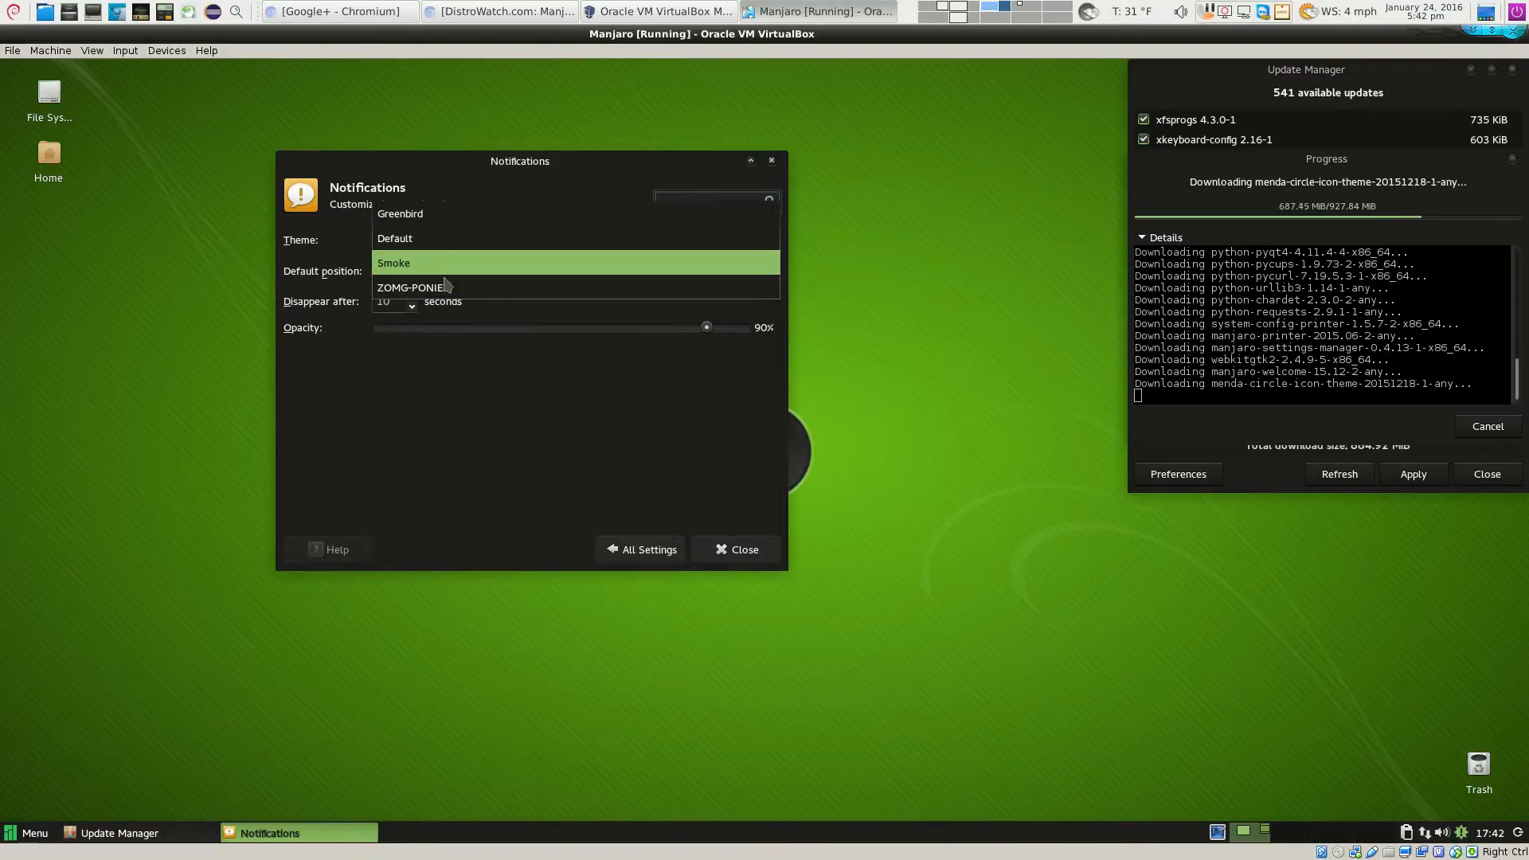
{"action": "key", "text": "Escape"}
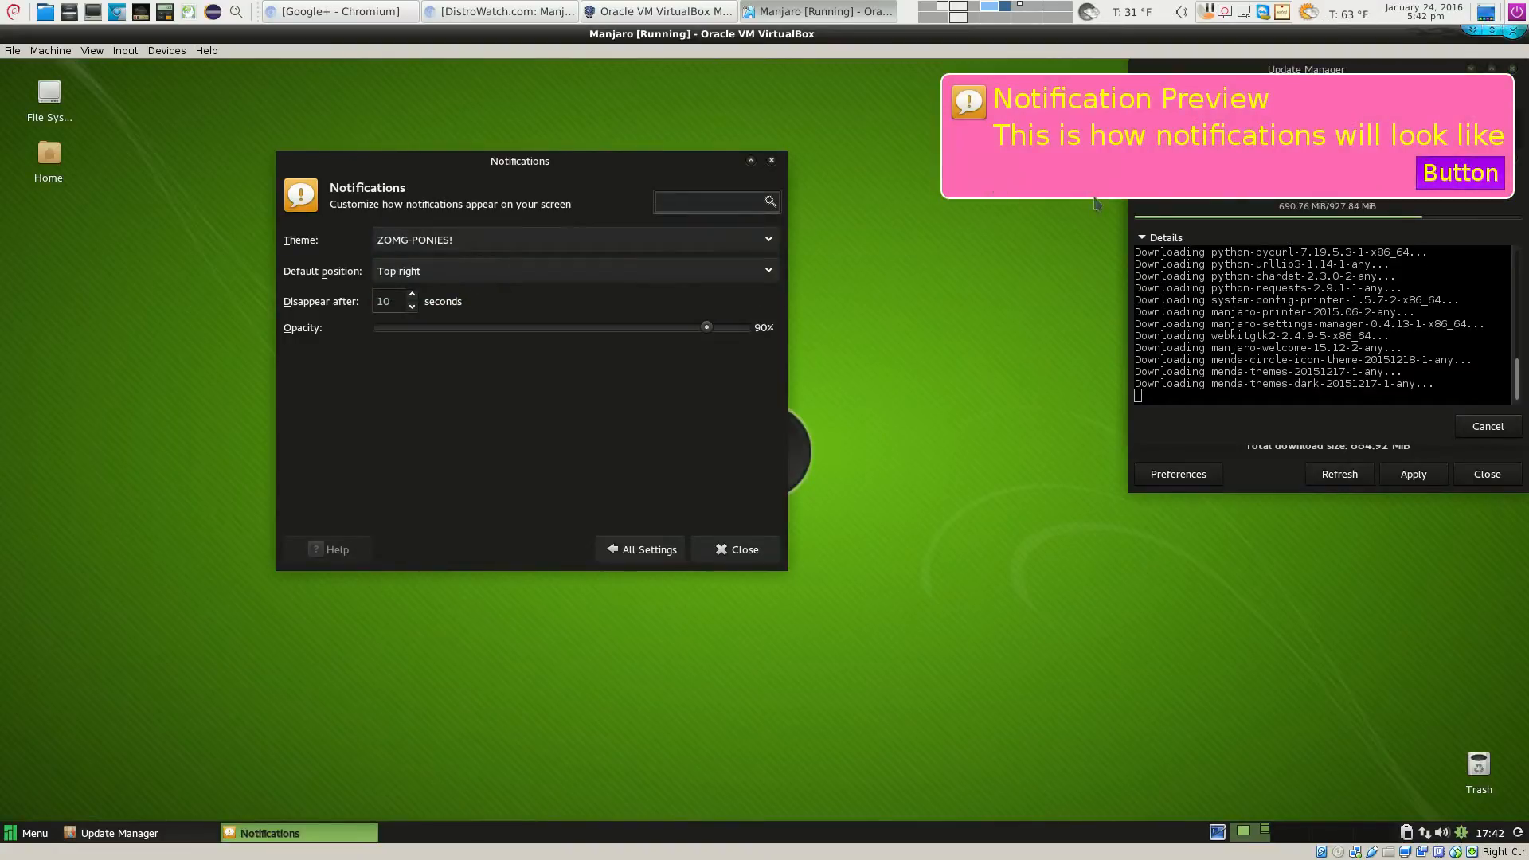
{"action": "left_click", "coordinate": [435, 233]}
{"action": "left_click", "coordinate": [433, 212]}
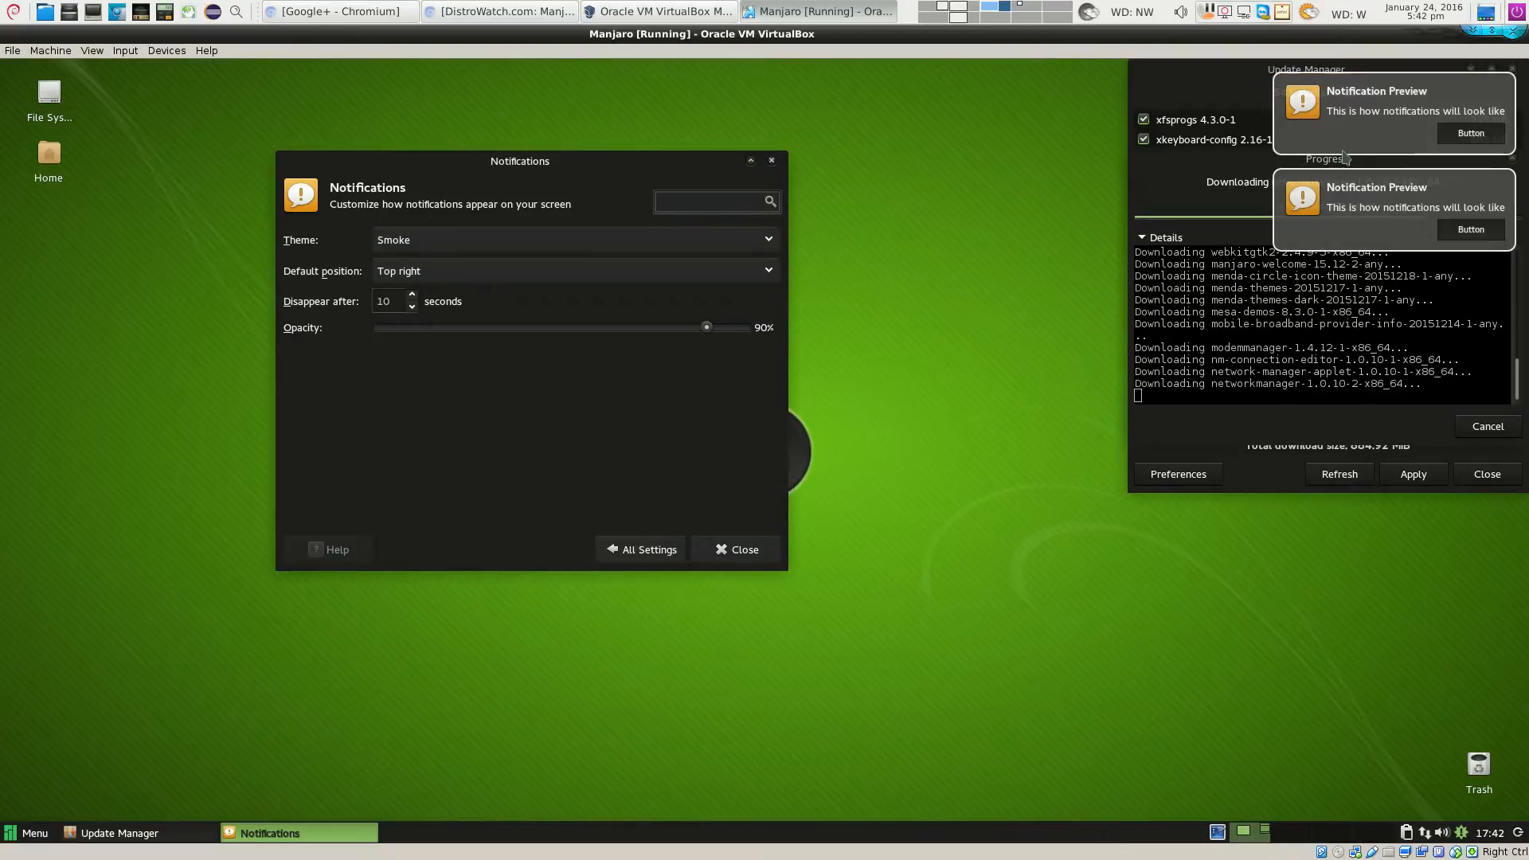
Set the notification theme to Greenbird, dismiss the preview notification and close the notification settings
{"action": "left_click", "coordinate": [434, 239]}
{"action": "left_click", "coordinate": [414, 199]}
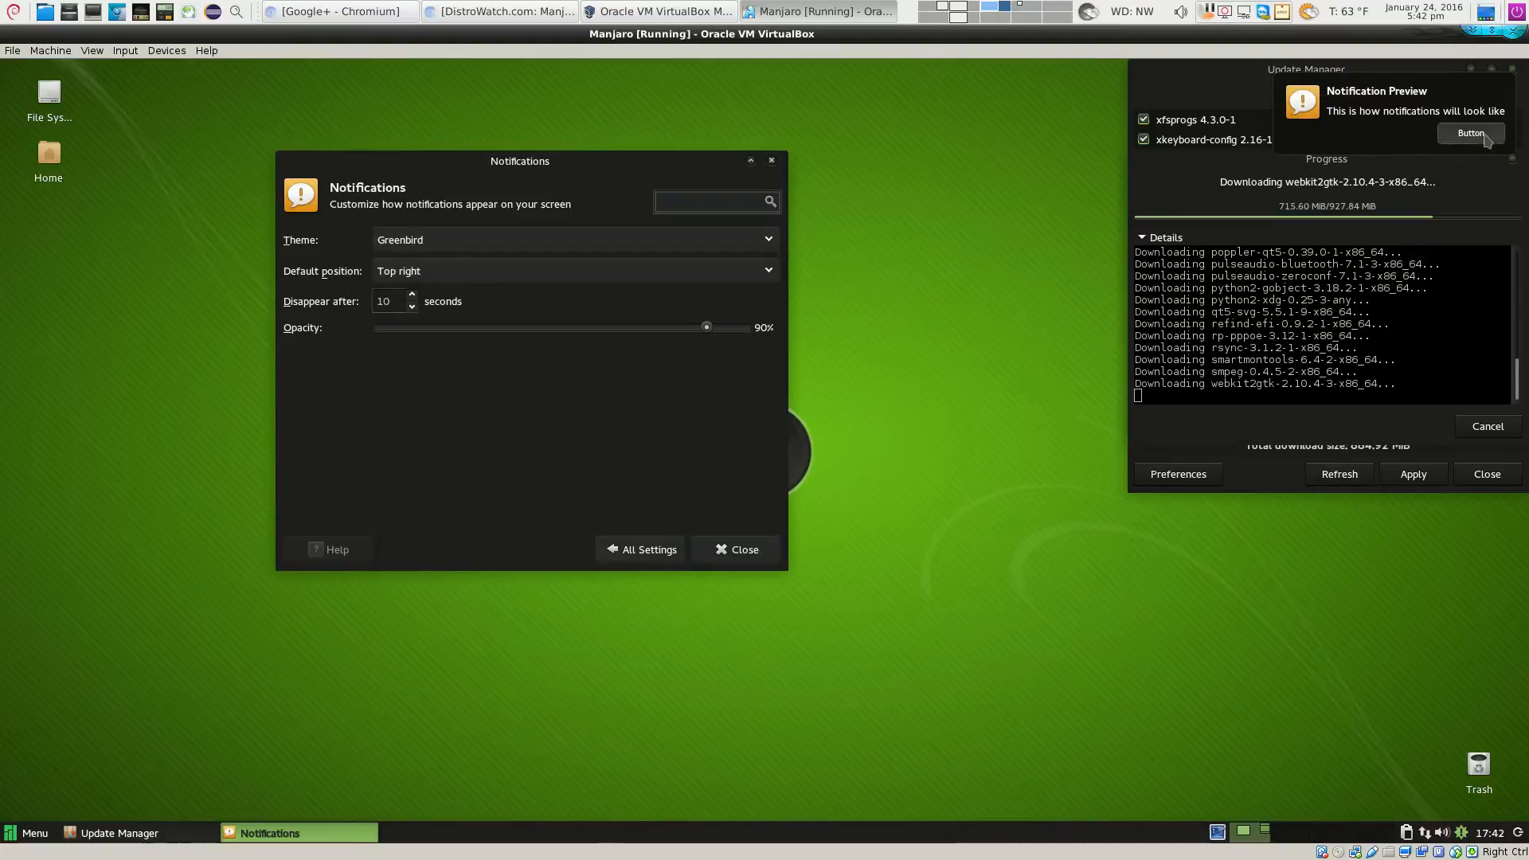
{"action": "left_click", "coordinate": [1486, 140]}
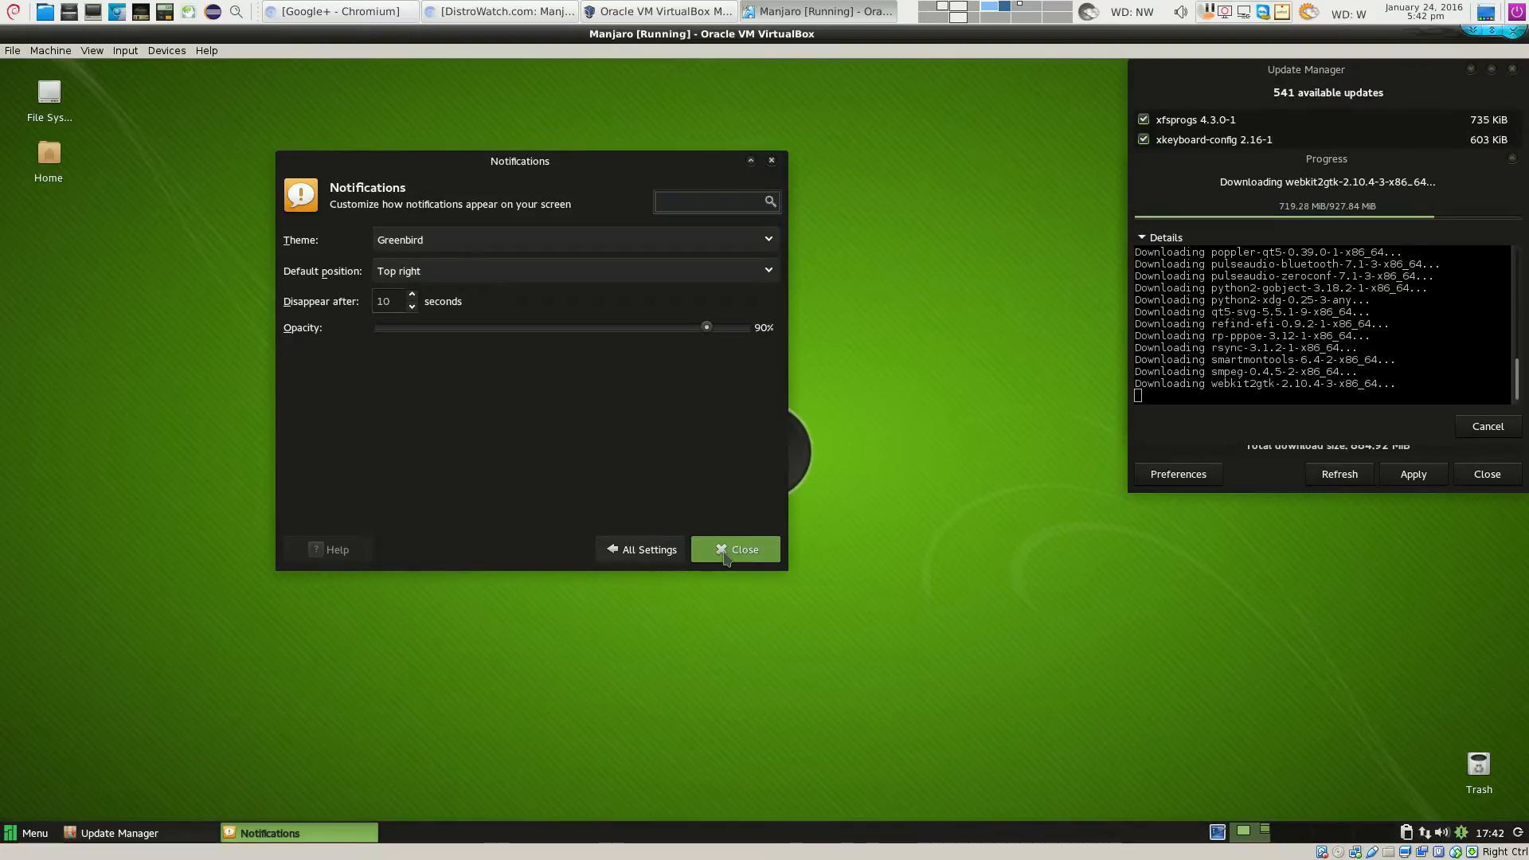
{"action": "left_click", "coordinate": [724, 553]}
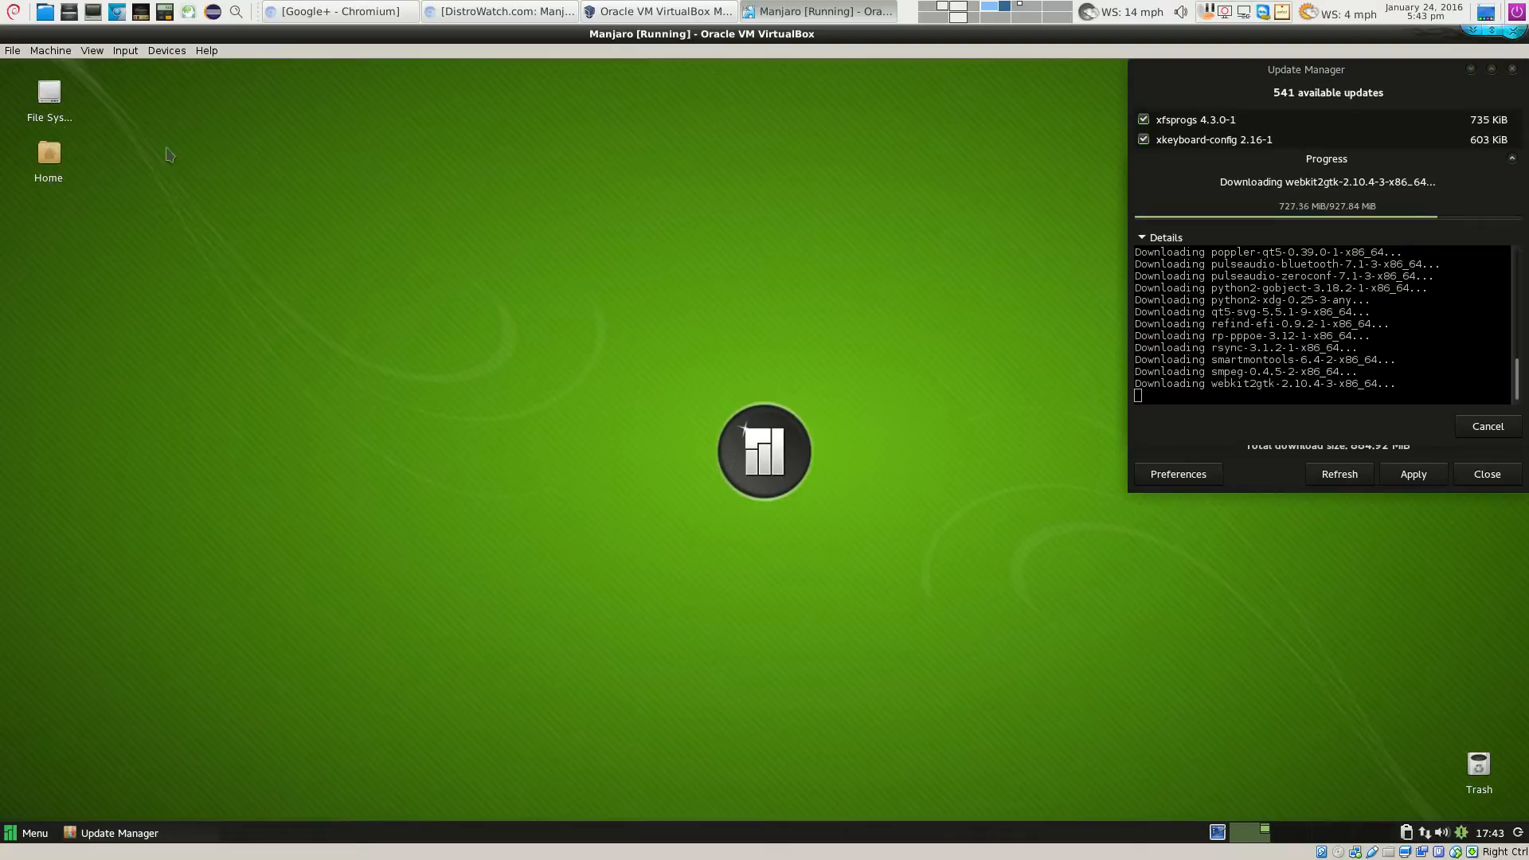
Open the desktop settings and hide the Home and Filesystem default icons from the desktop
{"action": "right_click", "coordinate": [285, 147]}
{"action": "left_click", "coordinate": [380, 414]}
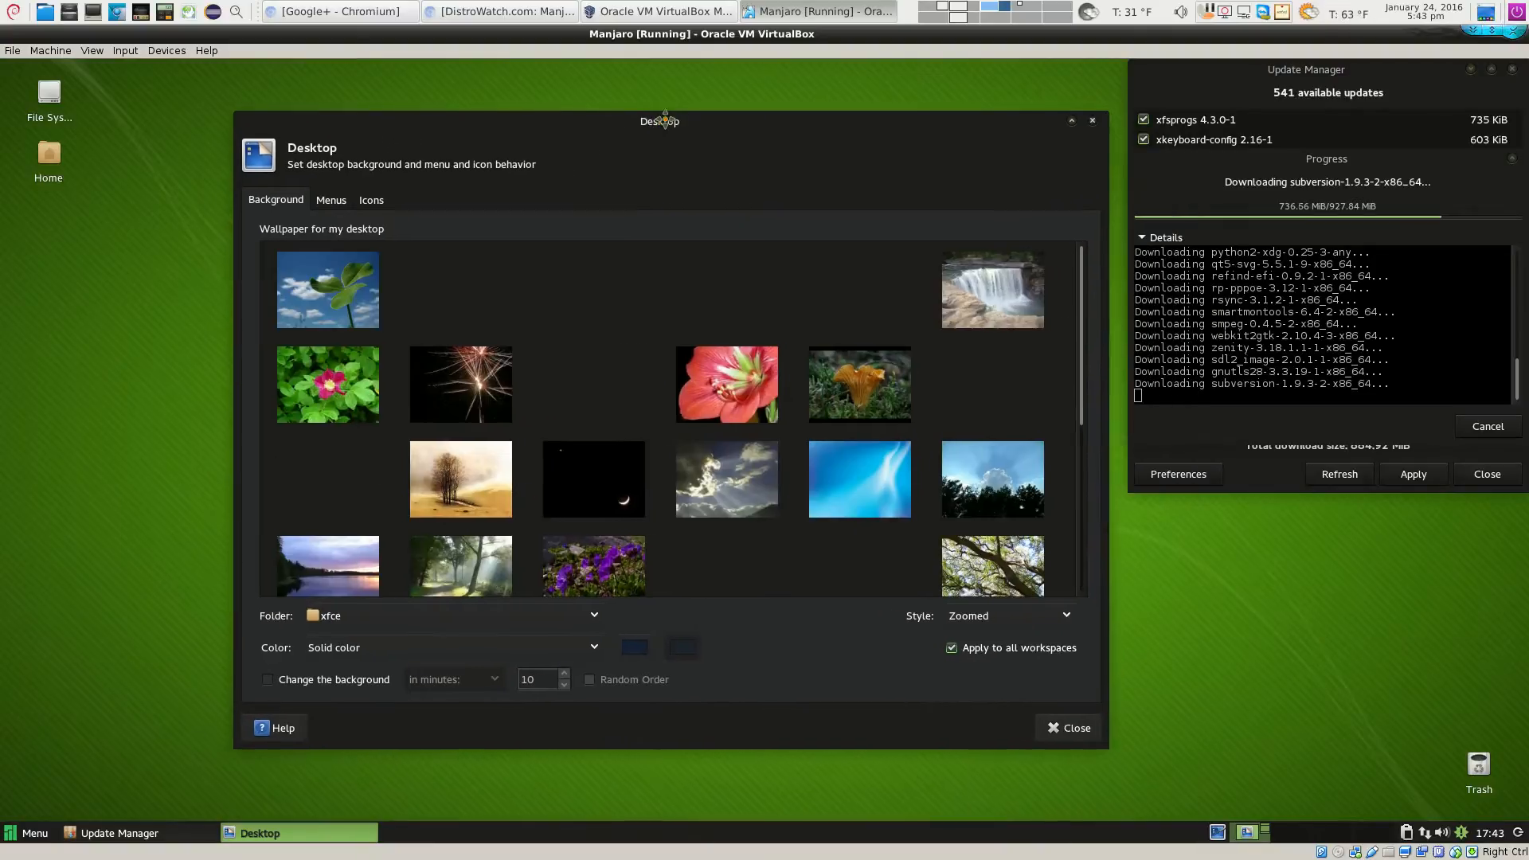
{"action": "left_click", "coordinate": [379, 193]}
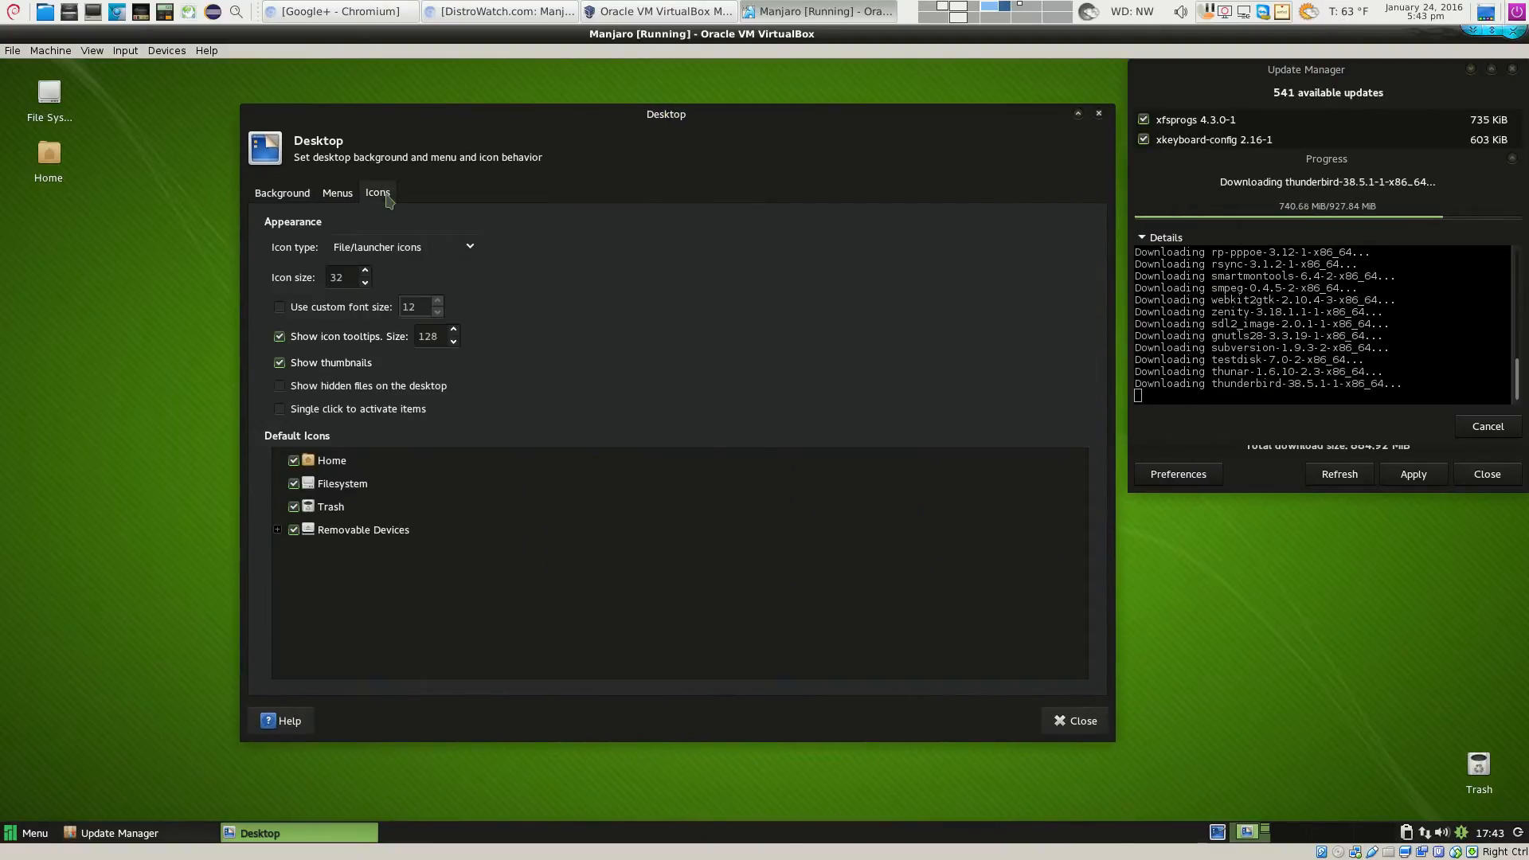
{"action": "left_click", "coordinate": [278, 530]}
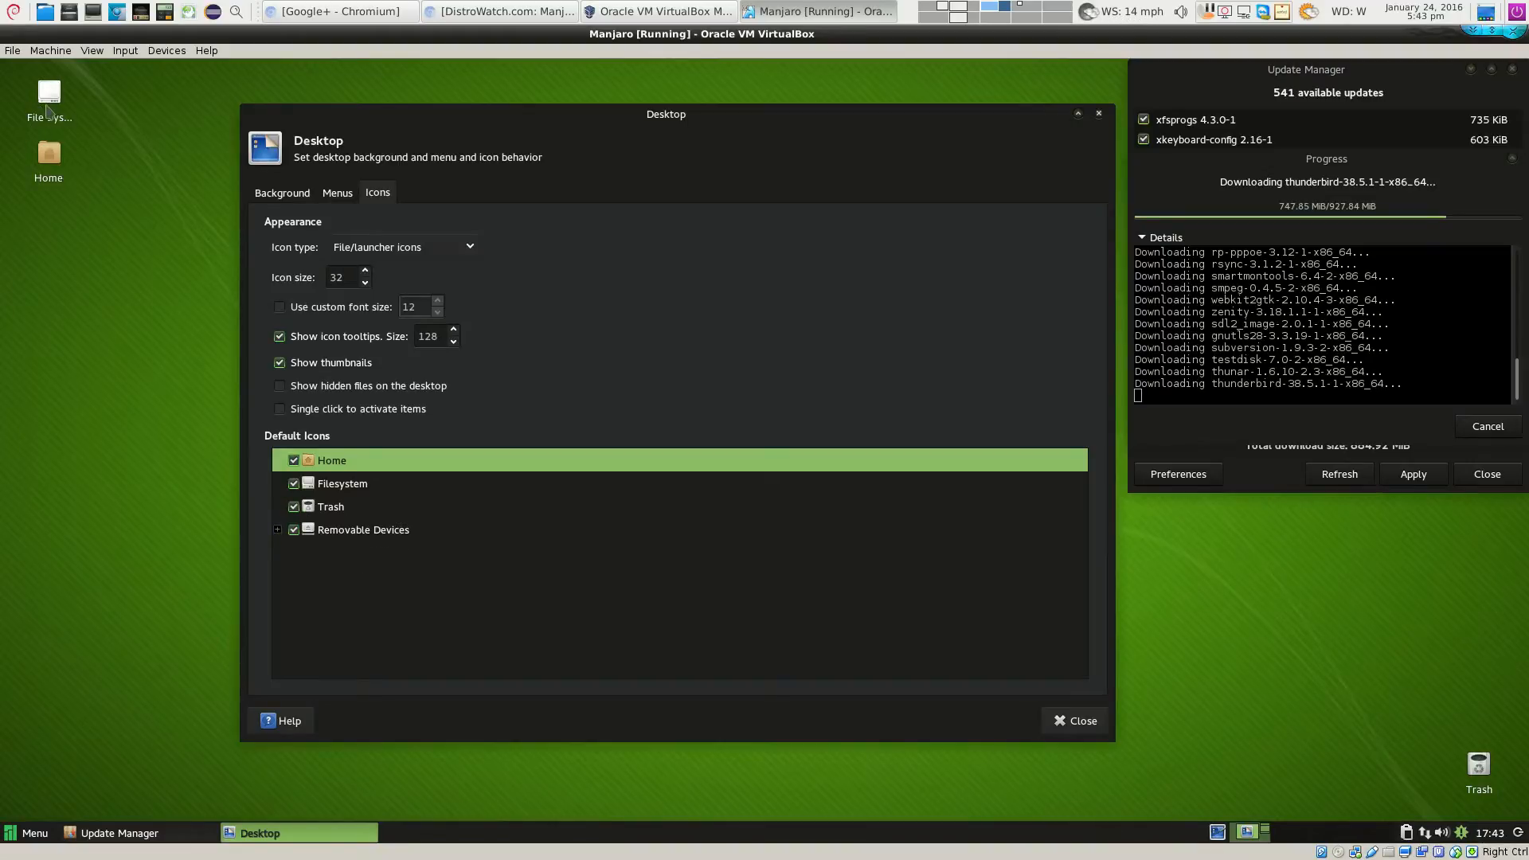
{"action": "left_click", "coordinate": [293, 461]}
{"action": "left_click", "coordinate": [293, 484]}
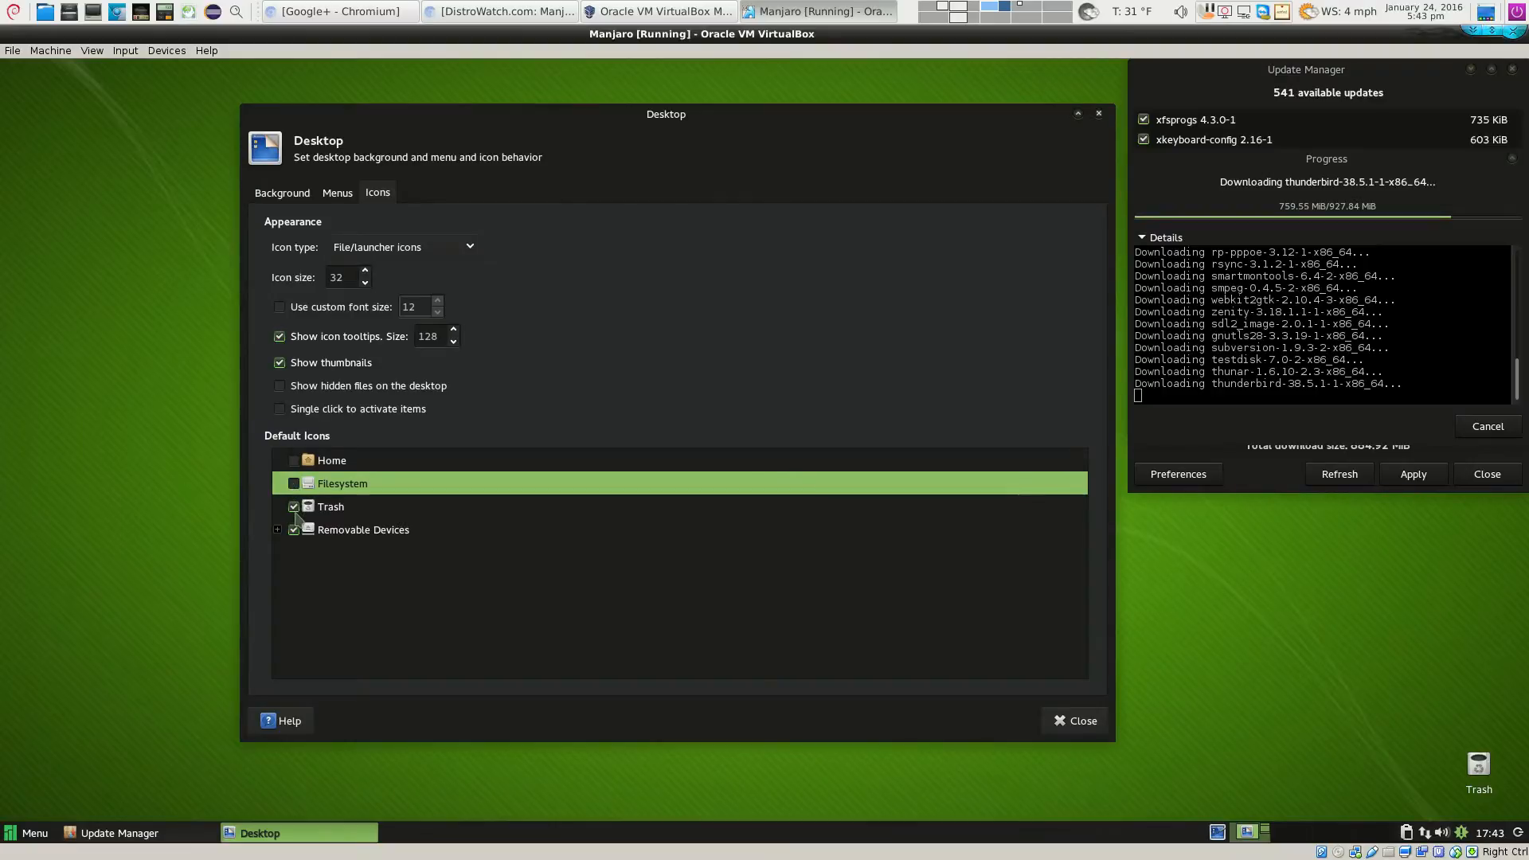
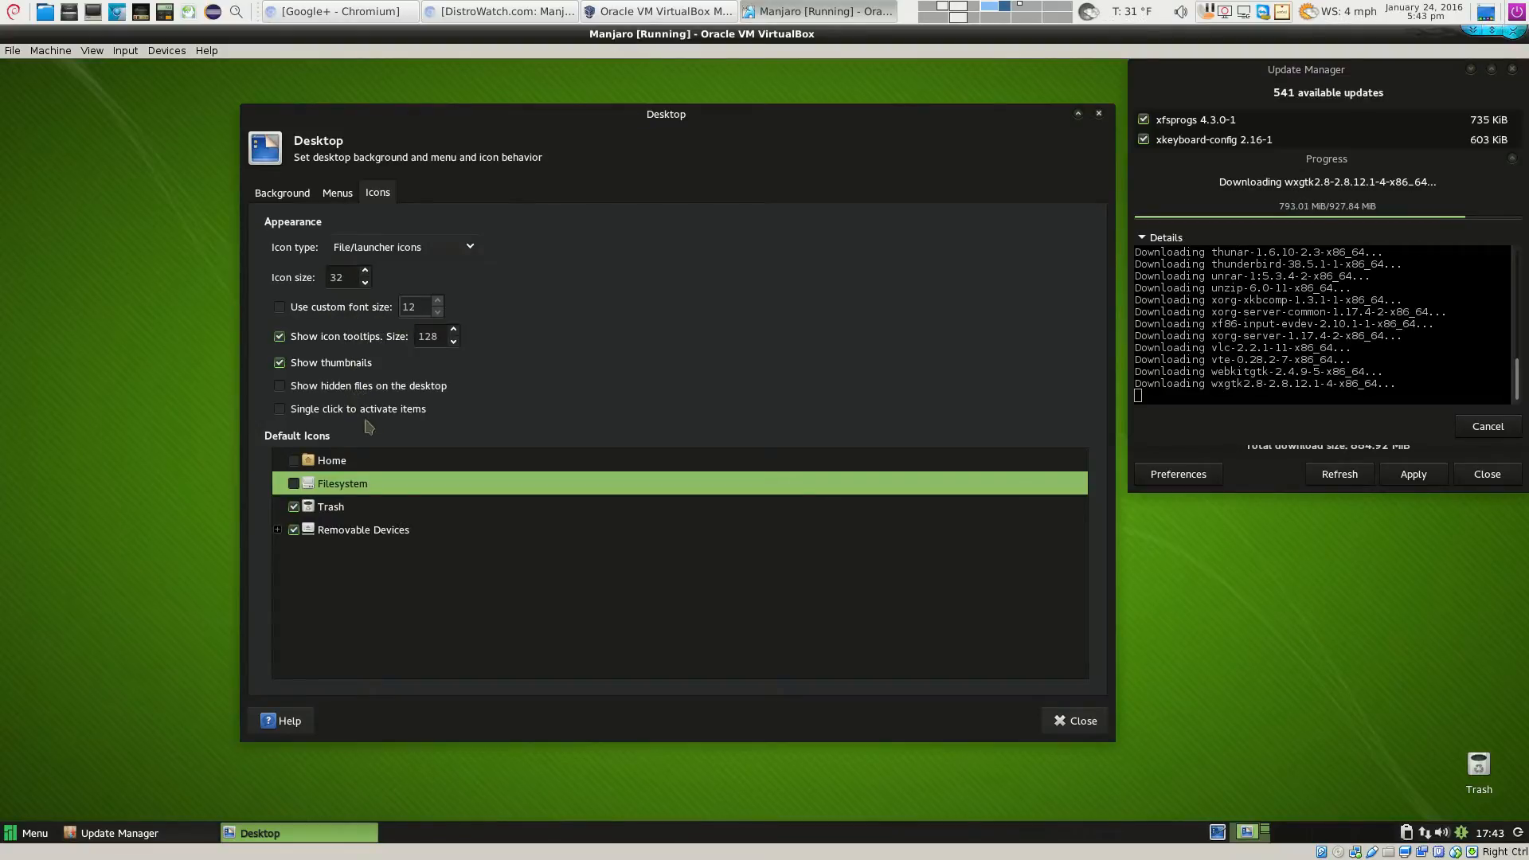
Review the desktop's menu and background wallpaper options, and close the desktop settings
{"action": "left_click", "coordinate": [336, 193]}
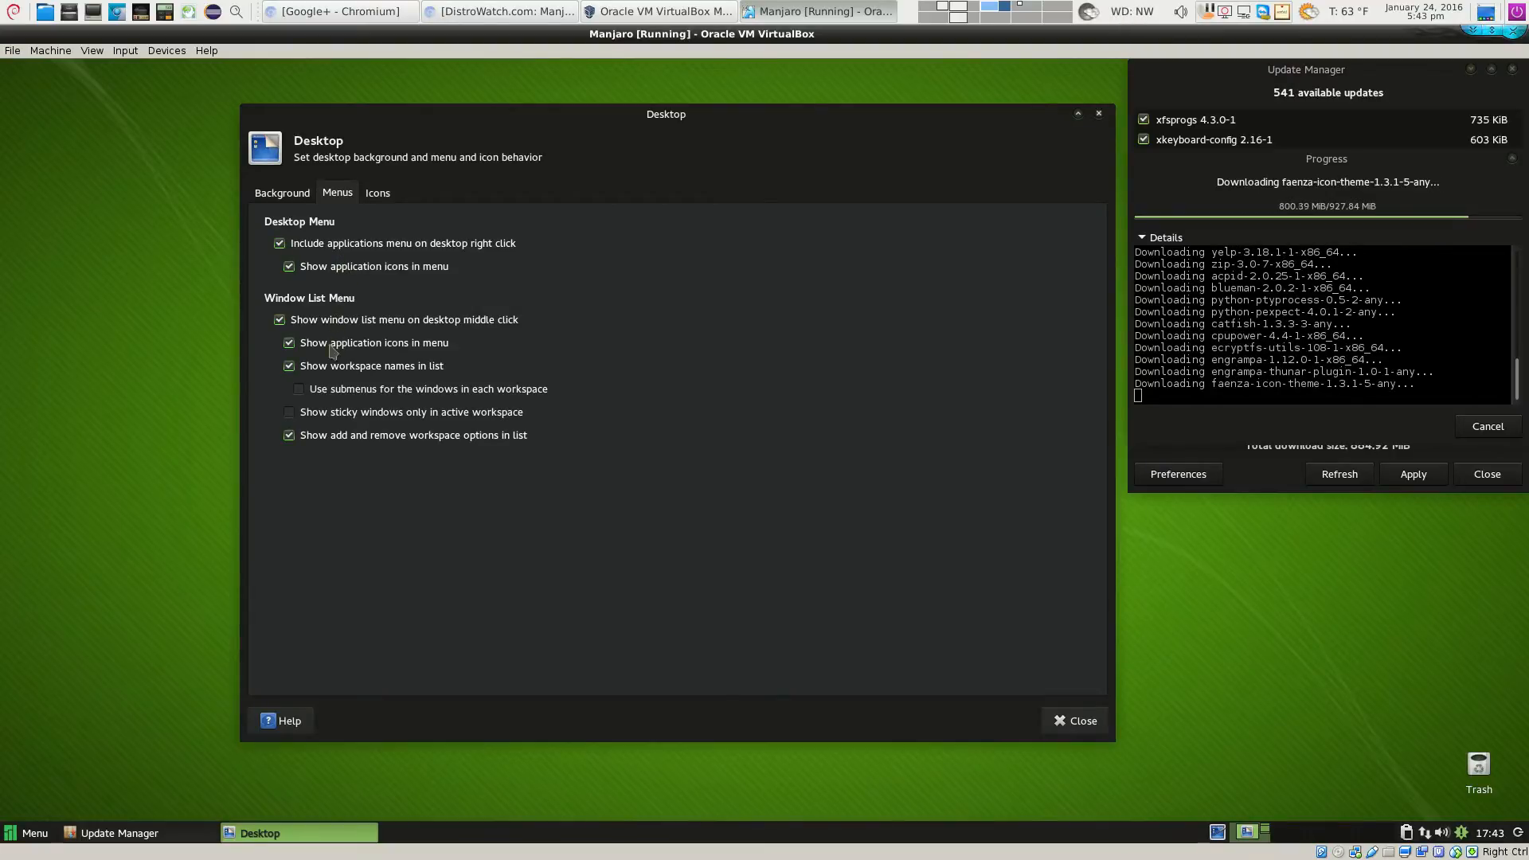
{"action": "left_click", "coordinate": [290, 193]}
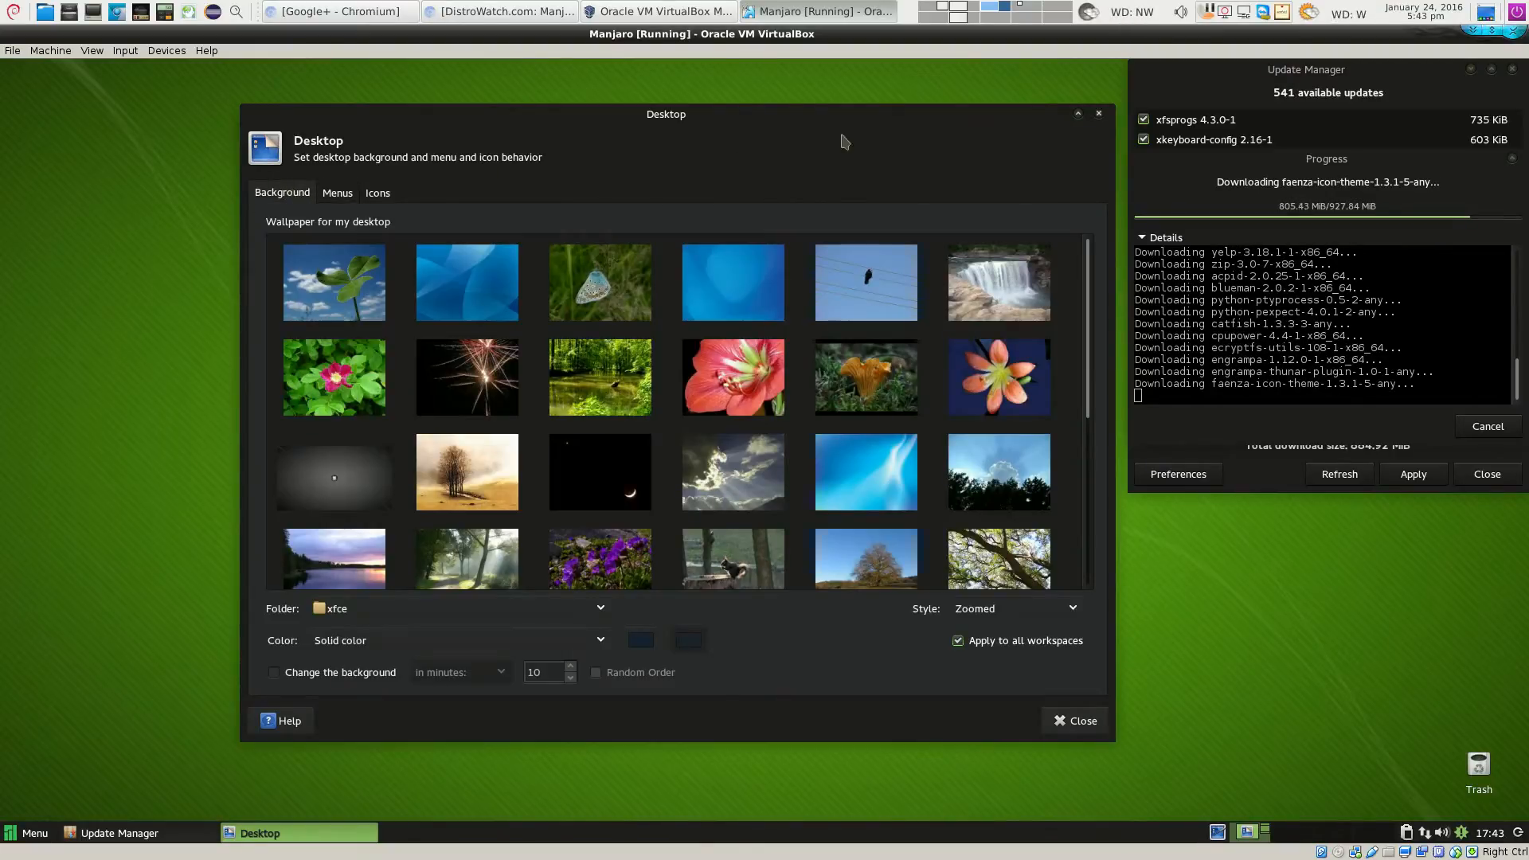
{"action": "left_click", "coordinate": [1098, 113]}
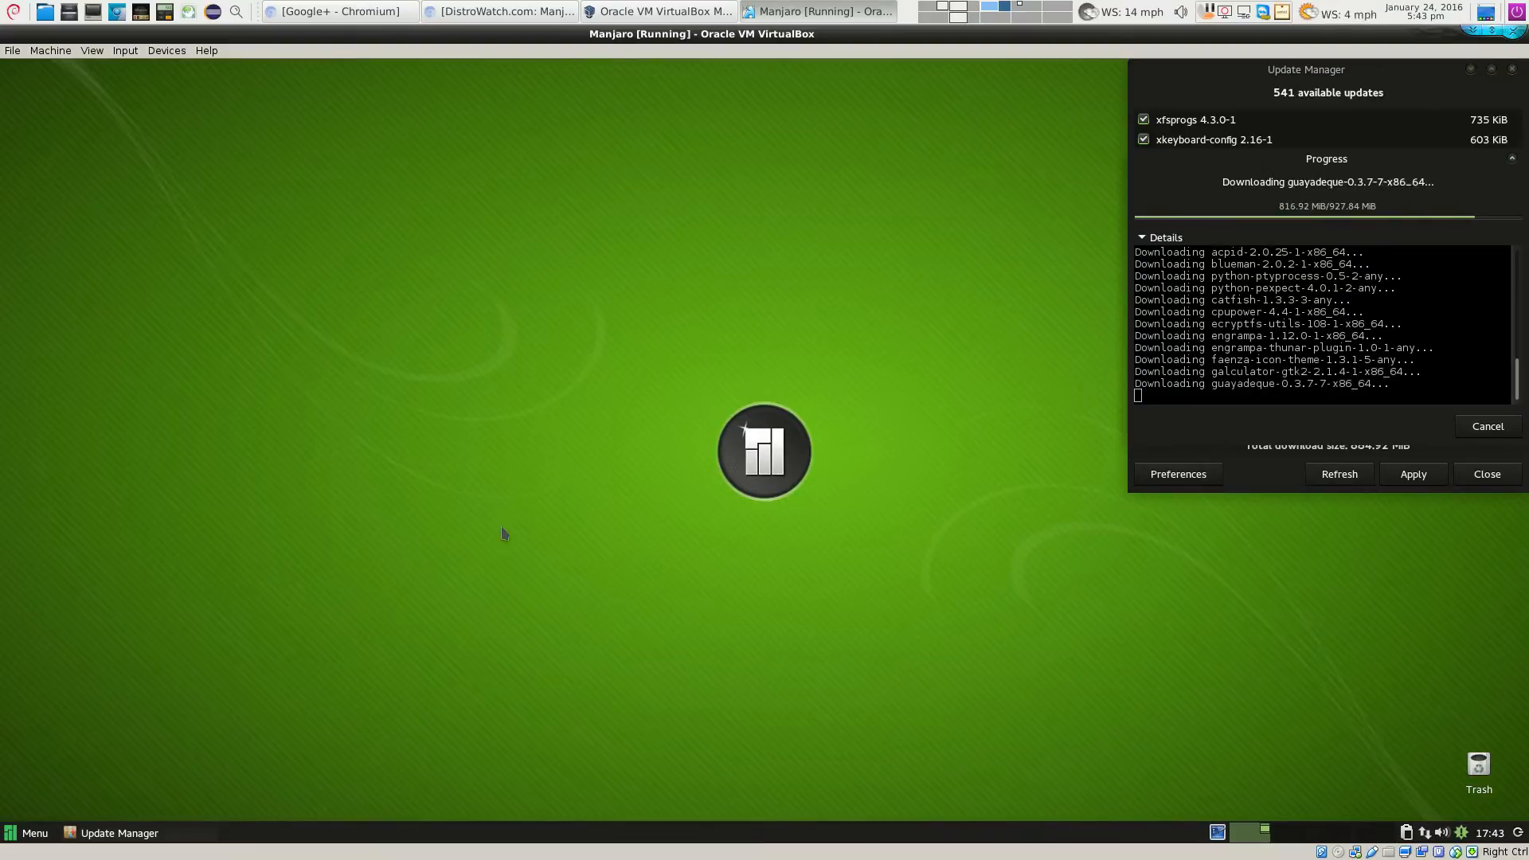
Try to open the profile editor for the current user account, and dismiss the resulting dialog
{"action": "left_click", "coordinate": [29, 834]}
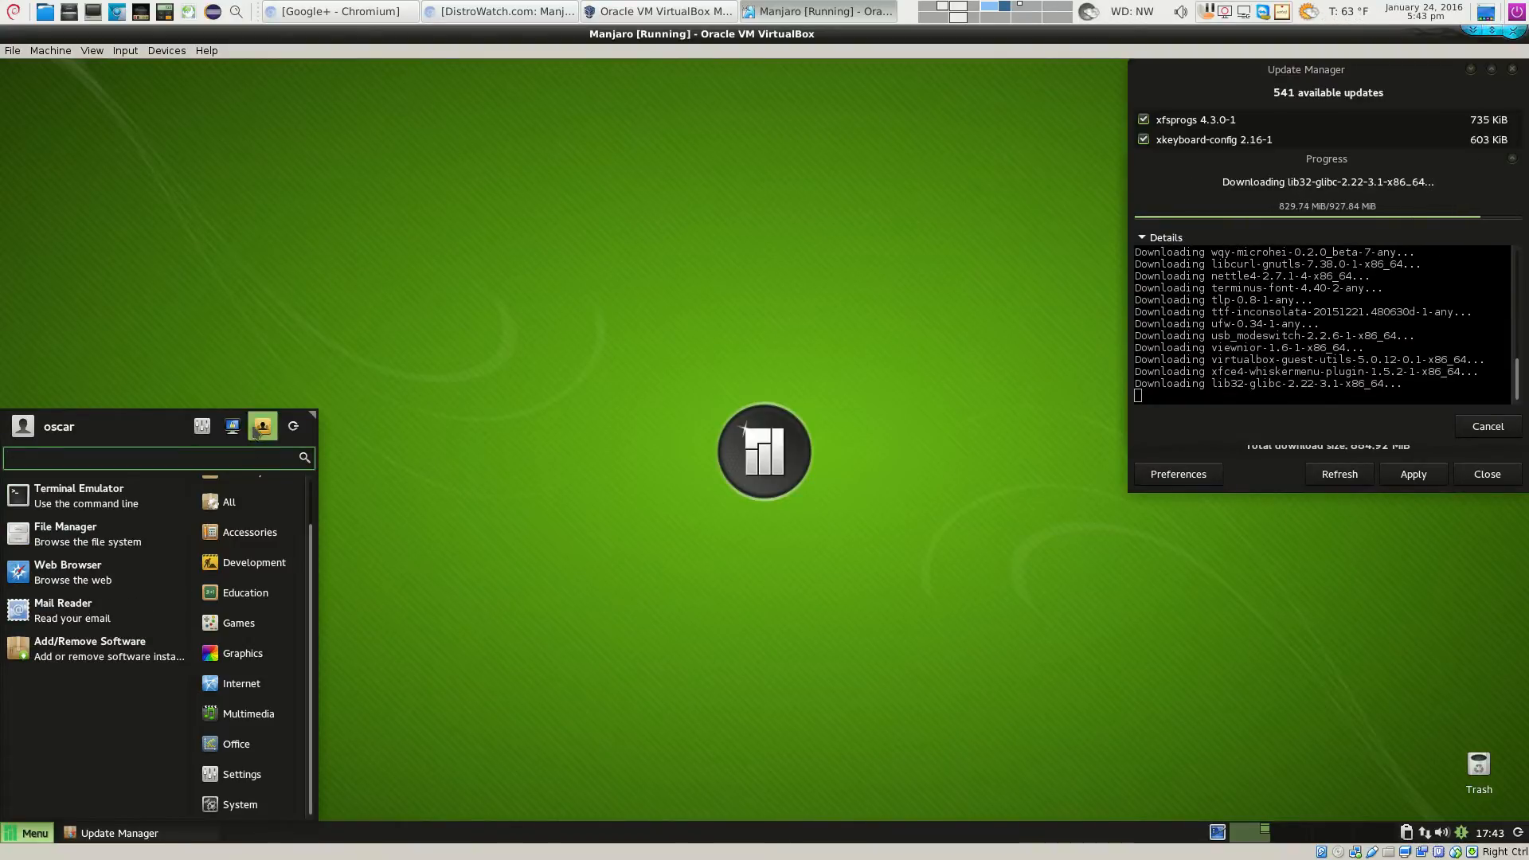
{"action": "scroll", "coordinate": [255, 576], "scroll_direction": "up", "scroll_amount": 2}
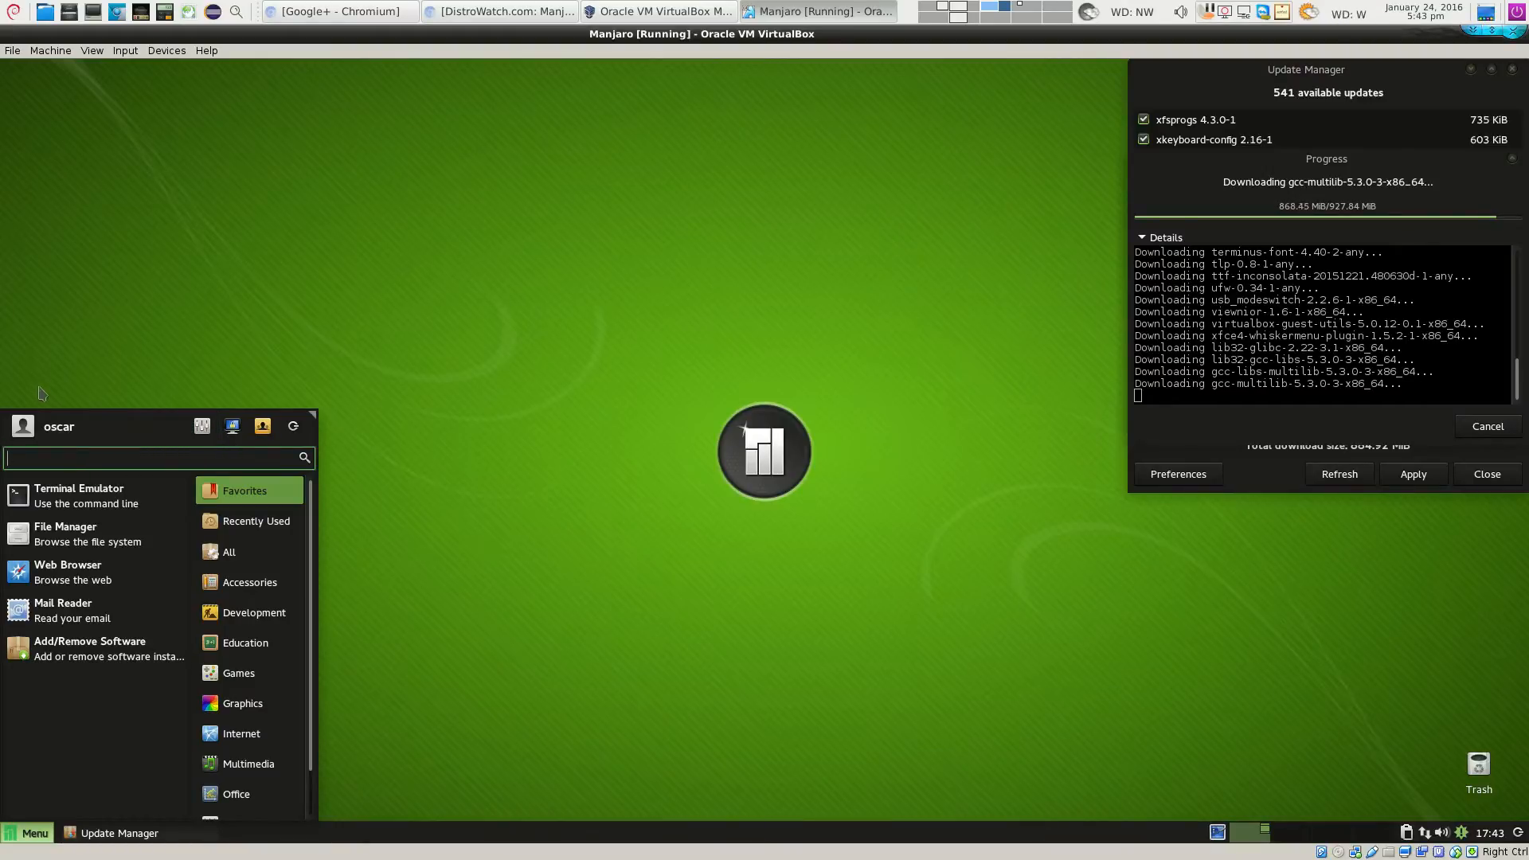
{"action": "left_click", "coordinate": [26, 434]}
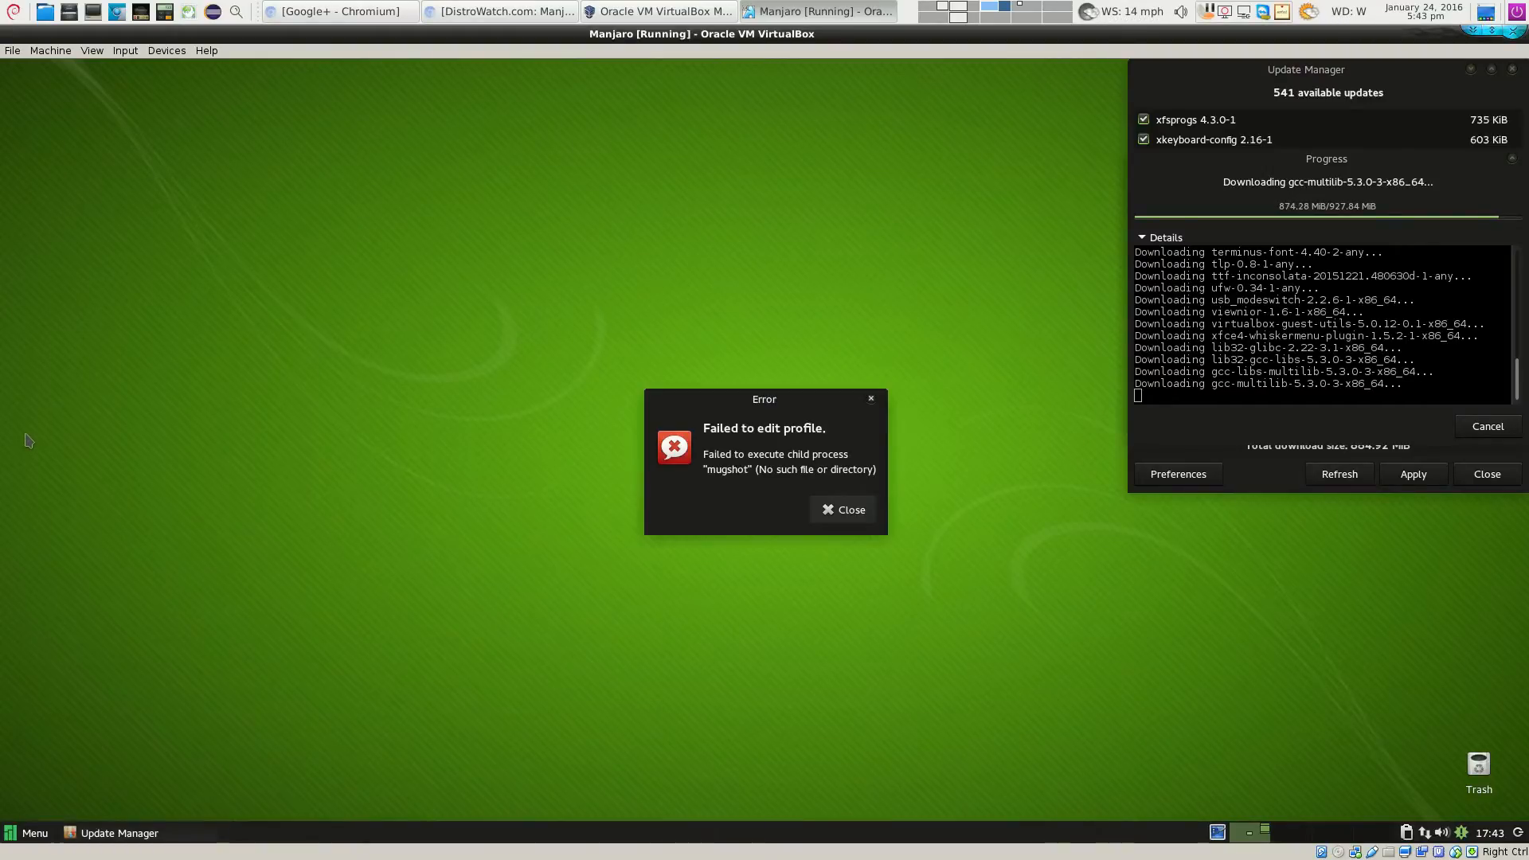
{"action": "left_click", "coordinate": [842, 510]}
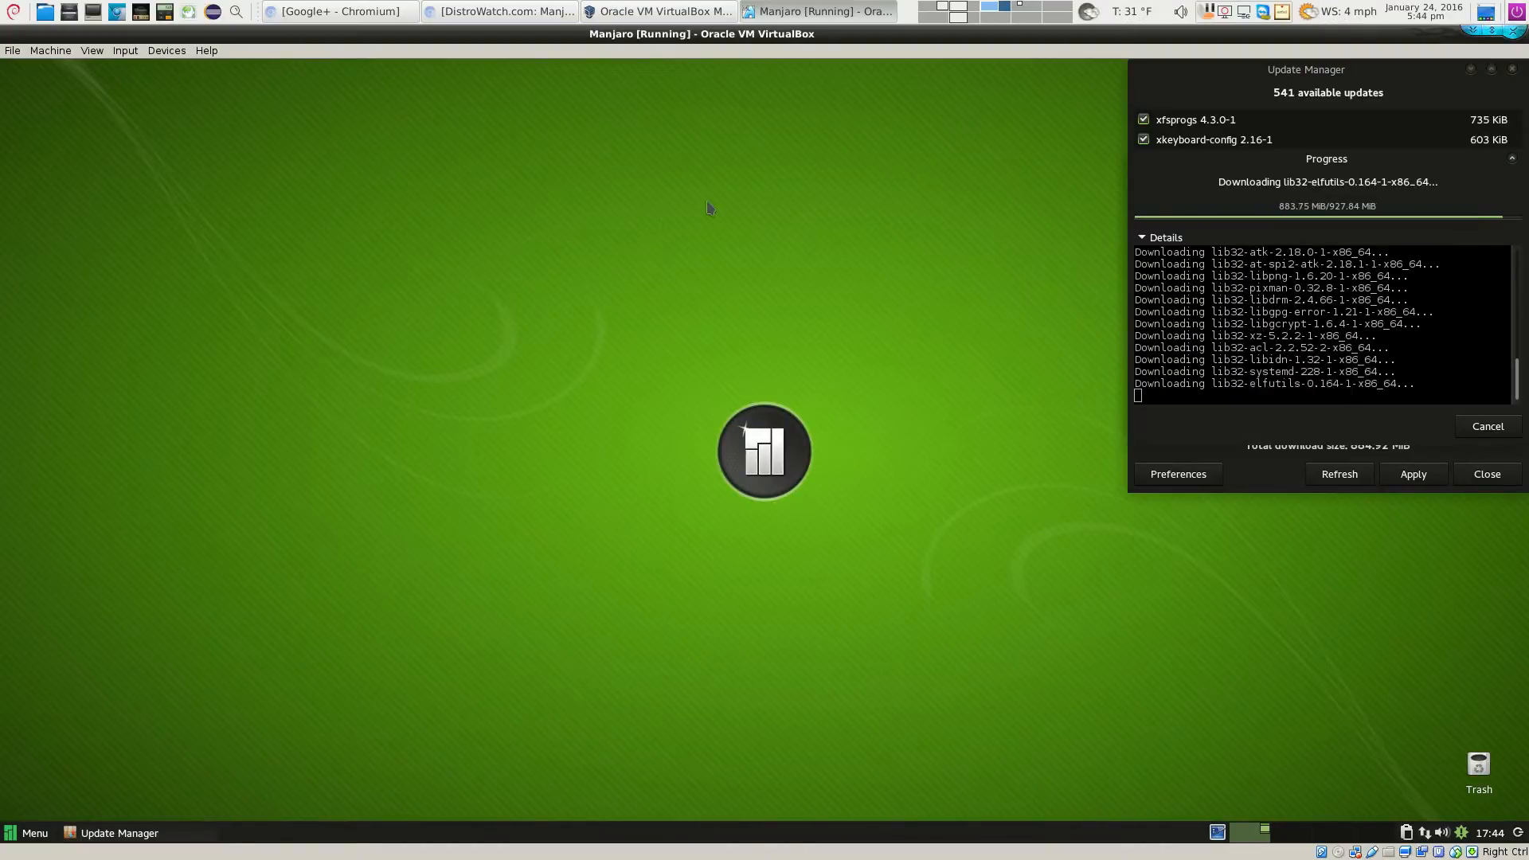
Launch the Settings Manager from the Settings application category and look through its available modules
{"action": "left_click", "coordinate": [33, 833]}
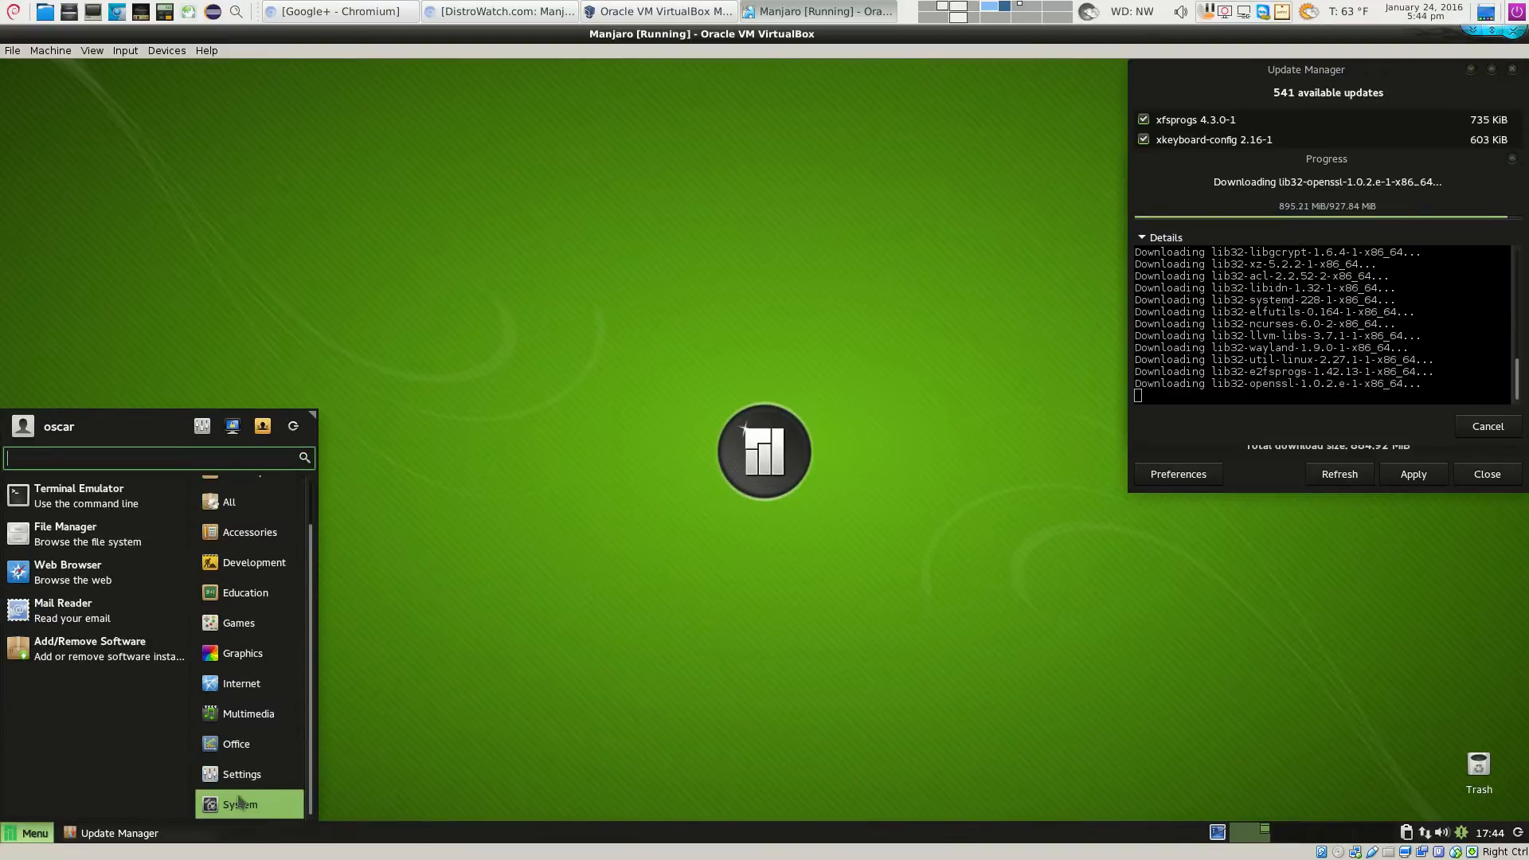
{"action": "left_click", "coordinate": [229, 779]}
{"action": "scroll", "coordinate": [124, 677], "scroll_direction": "down", "scroll_amount": 3}
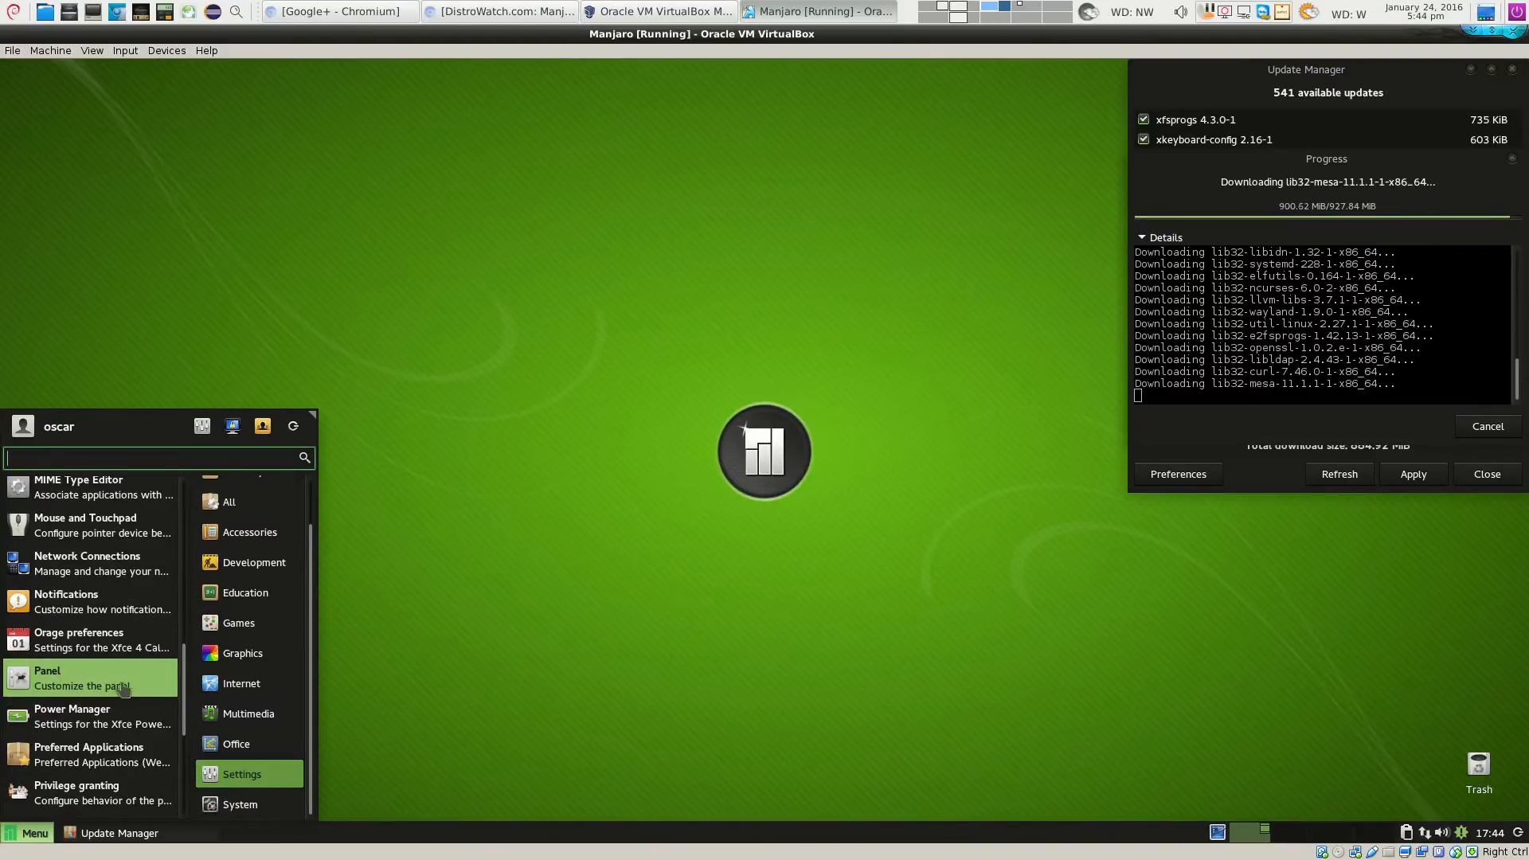
{"action": "scroll", "coordinate": [140, 696], "scroll_direction": "down", "scroll_amount": 3}
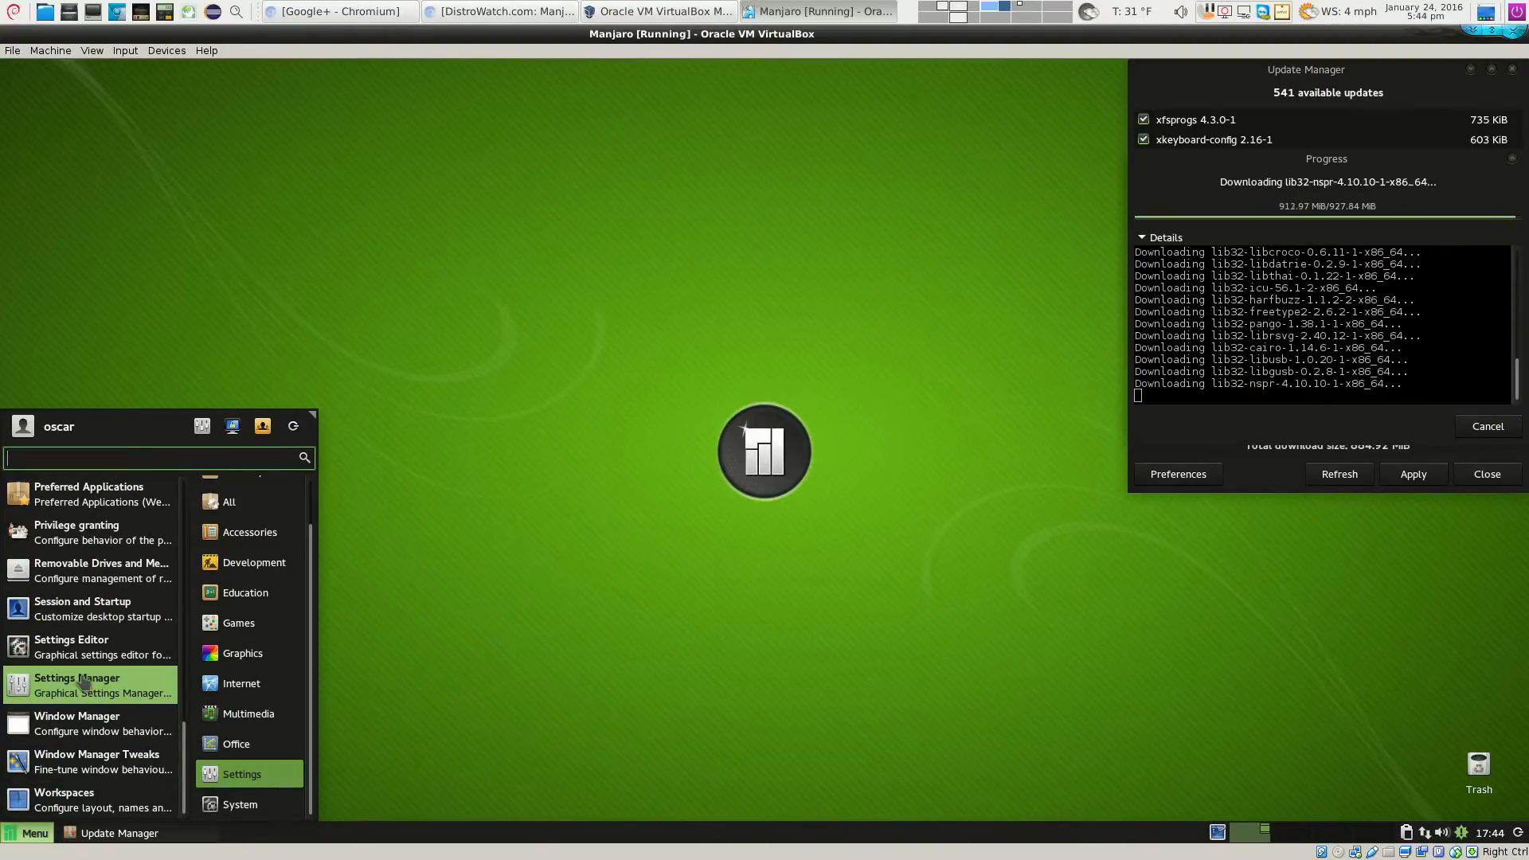
{"action": "left_click", "coordinate": [83, 683]}
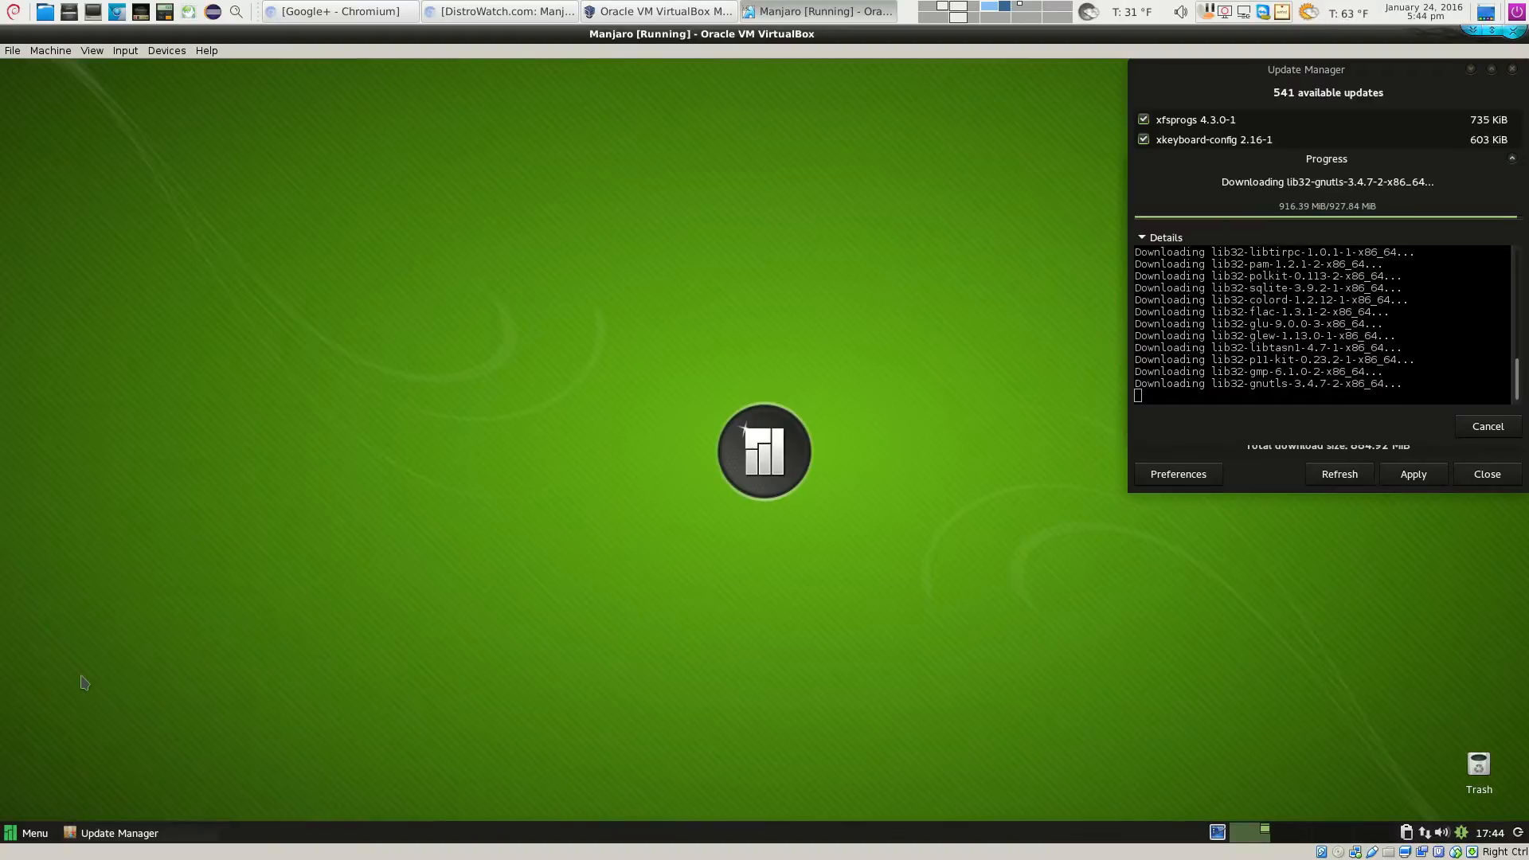
{"action": "scroll", "coordinate": [677, 486], "scroll_direction": "down", "scroll_amount": 3}
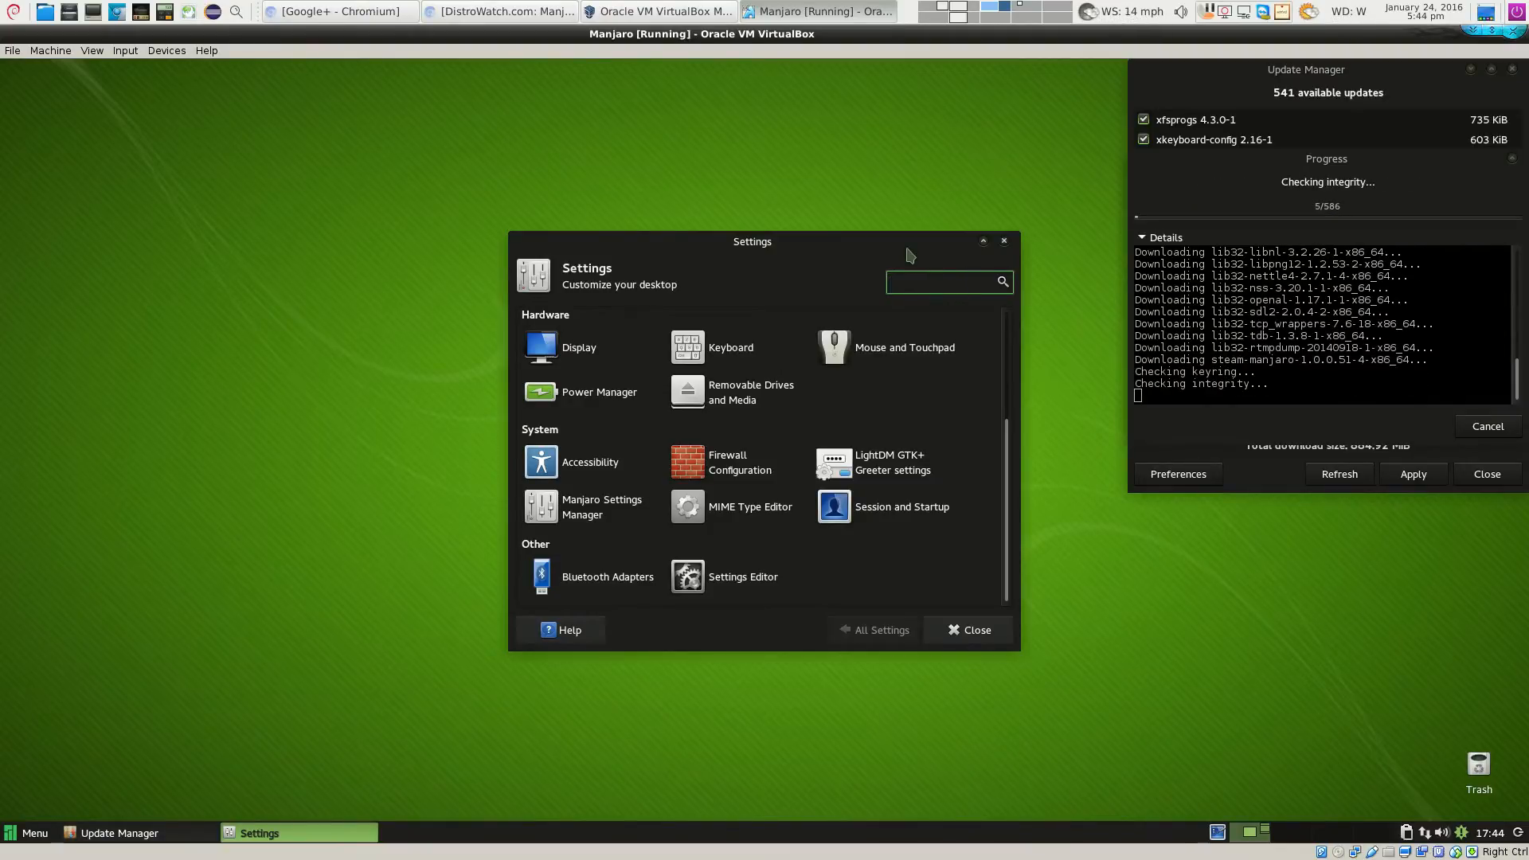
Search the Settings Manager for "ker" and "hardwa", and close it
{"action": "type", "text": "ker"}
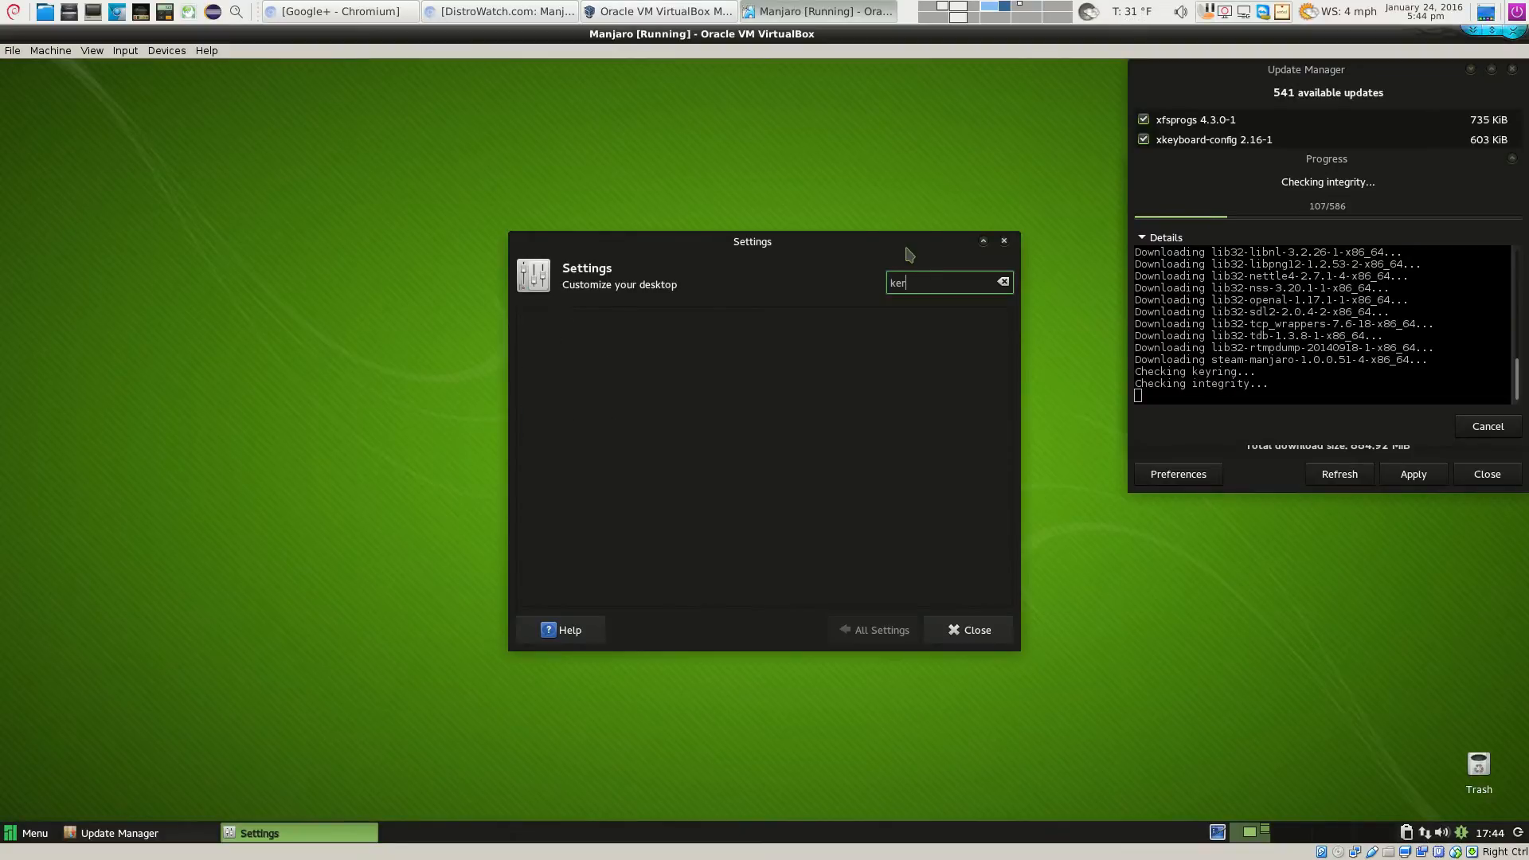
{"action": "key", "text": "BackSpace"}
{"action": "key", "text": "BackSpace"}
{"action": "key", "text": "BackSpace"}
{"action": "type", "text": "hardwa"}
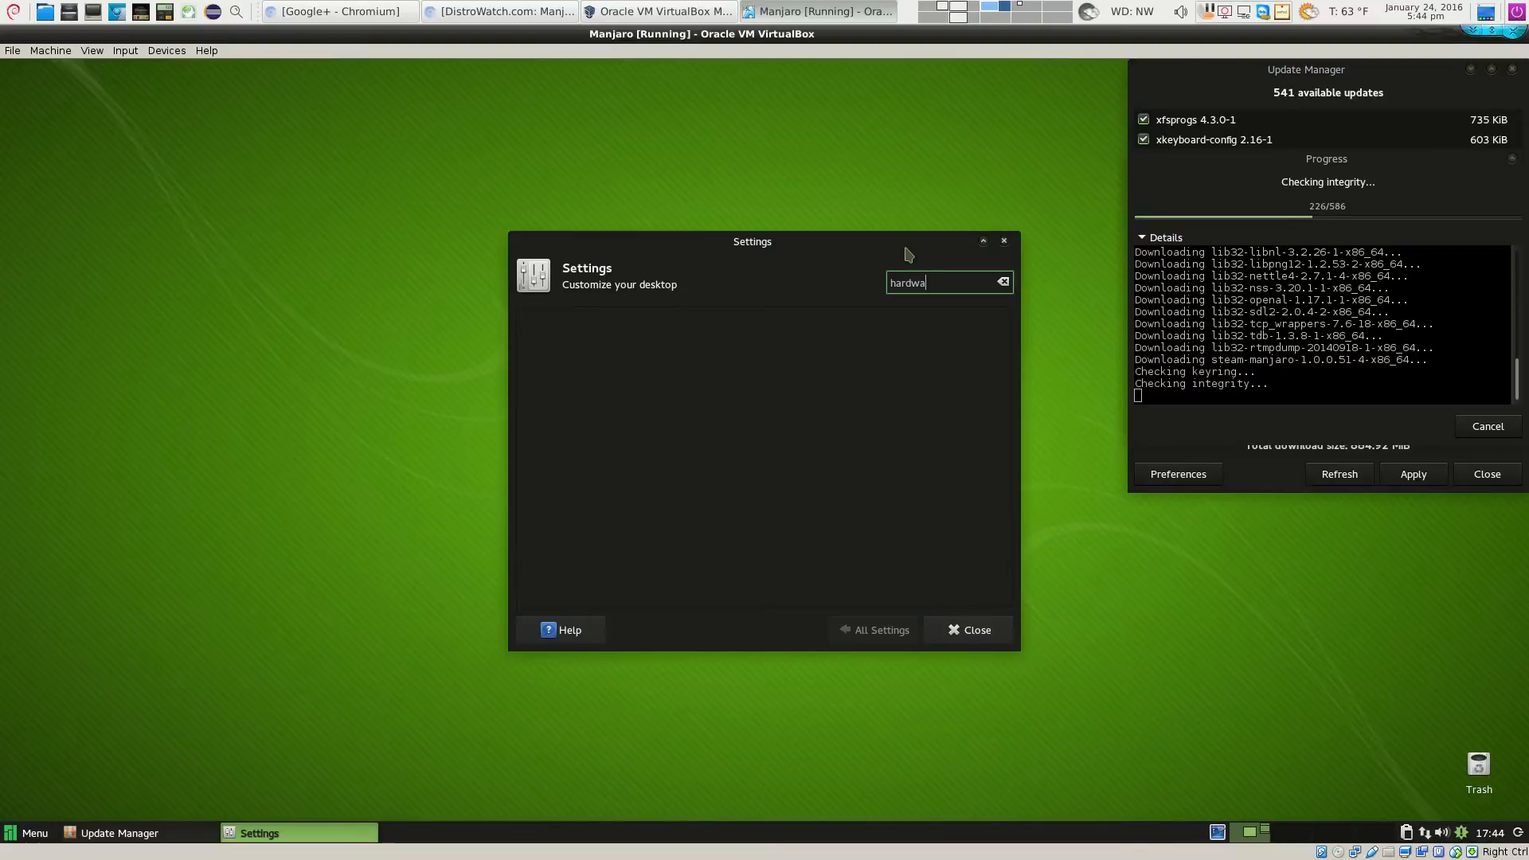
{"action": "key", "text": "BackSpace"}
{"action": "key", "text": "BackSpace"}
{"action": "key", "text": "BackSpace"}
{"action": "key", "text": "BackSpace"}
{"action": "left_click", "coordinate": [1005, 241]}
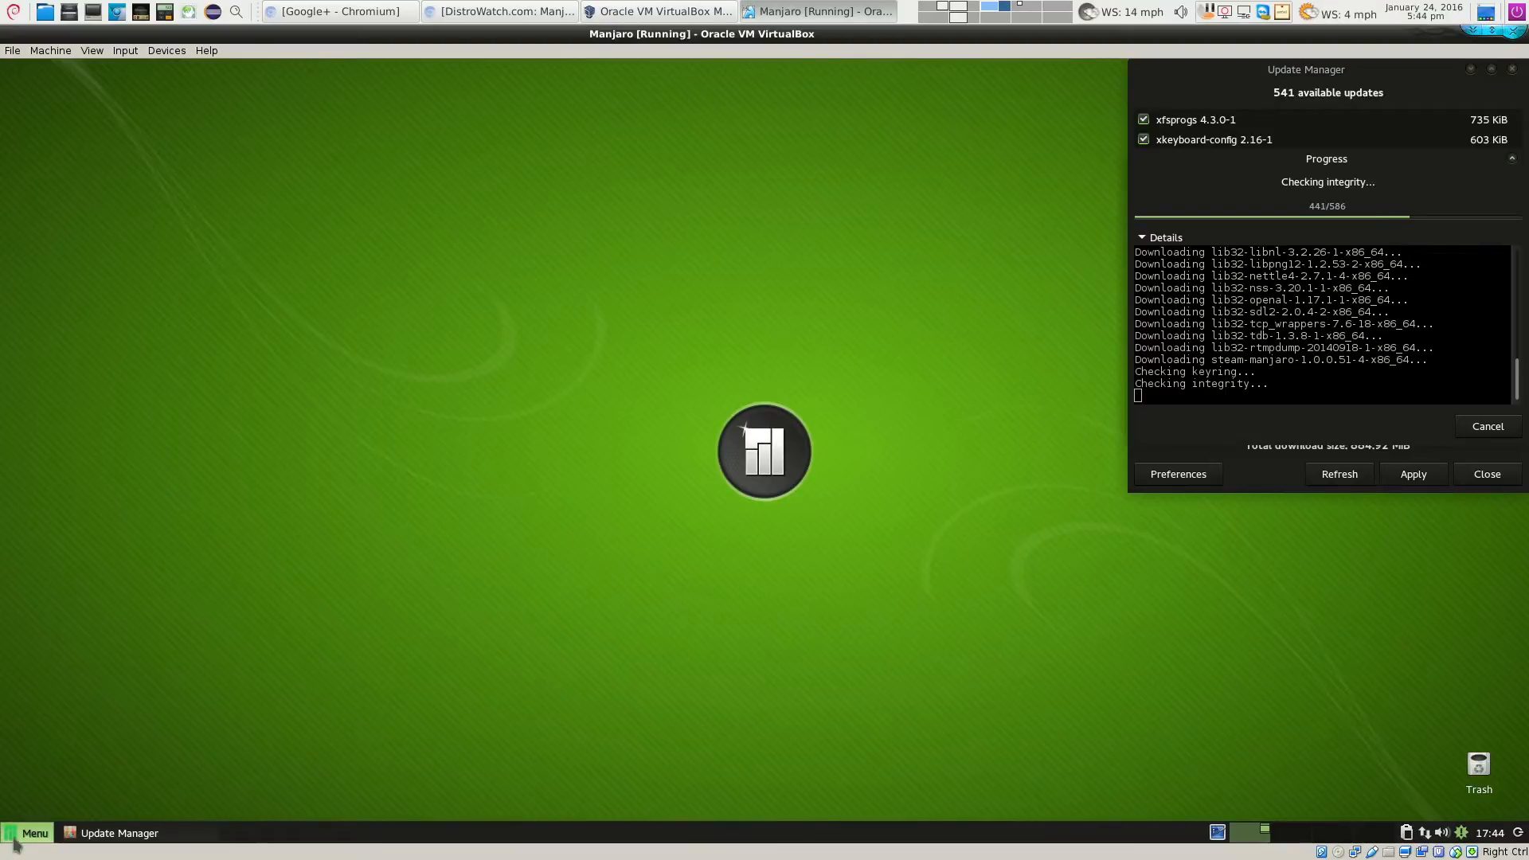
Launch Manjaro Settings Manager from the Settings application category and authenticate with the account password
{"action": "left_click", "coordinate": [28, 833]}
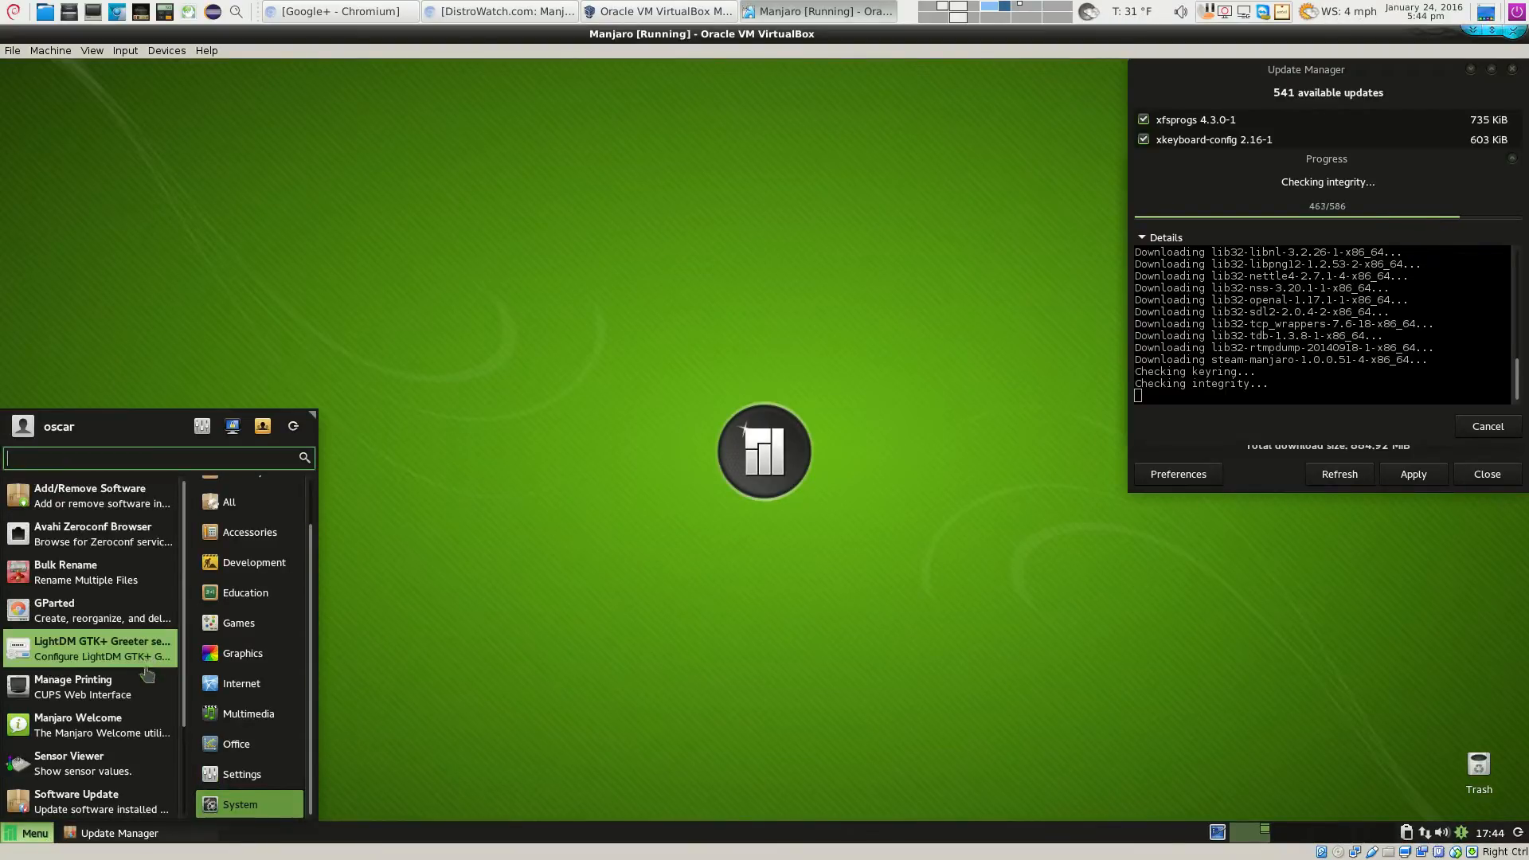
{"action": "scroll", "coordinate": [151, 678], "scroll_direction": "down", "scroll_amount": 3}
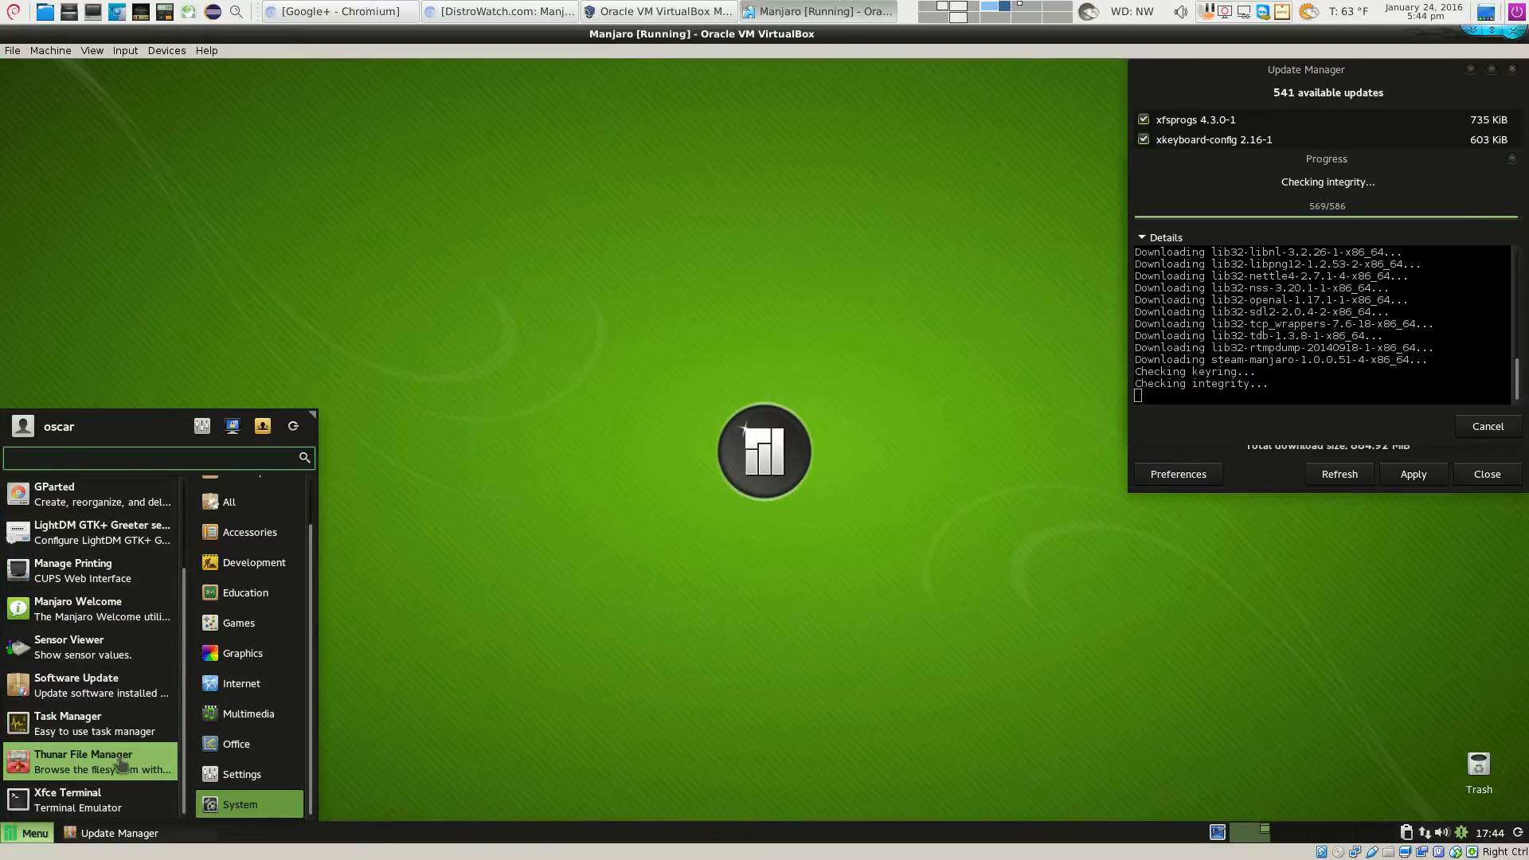
{"action": "scroll", "coordinate": [117, 764], "scroll_direction": "up", "scroll_amount": 3}
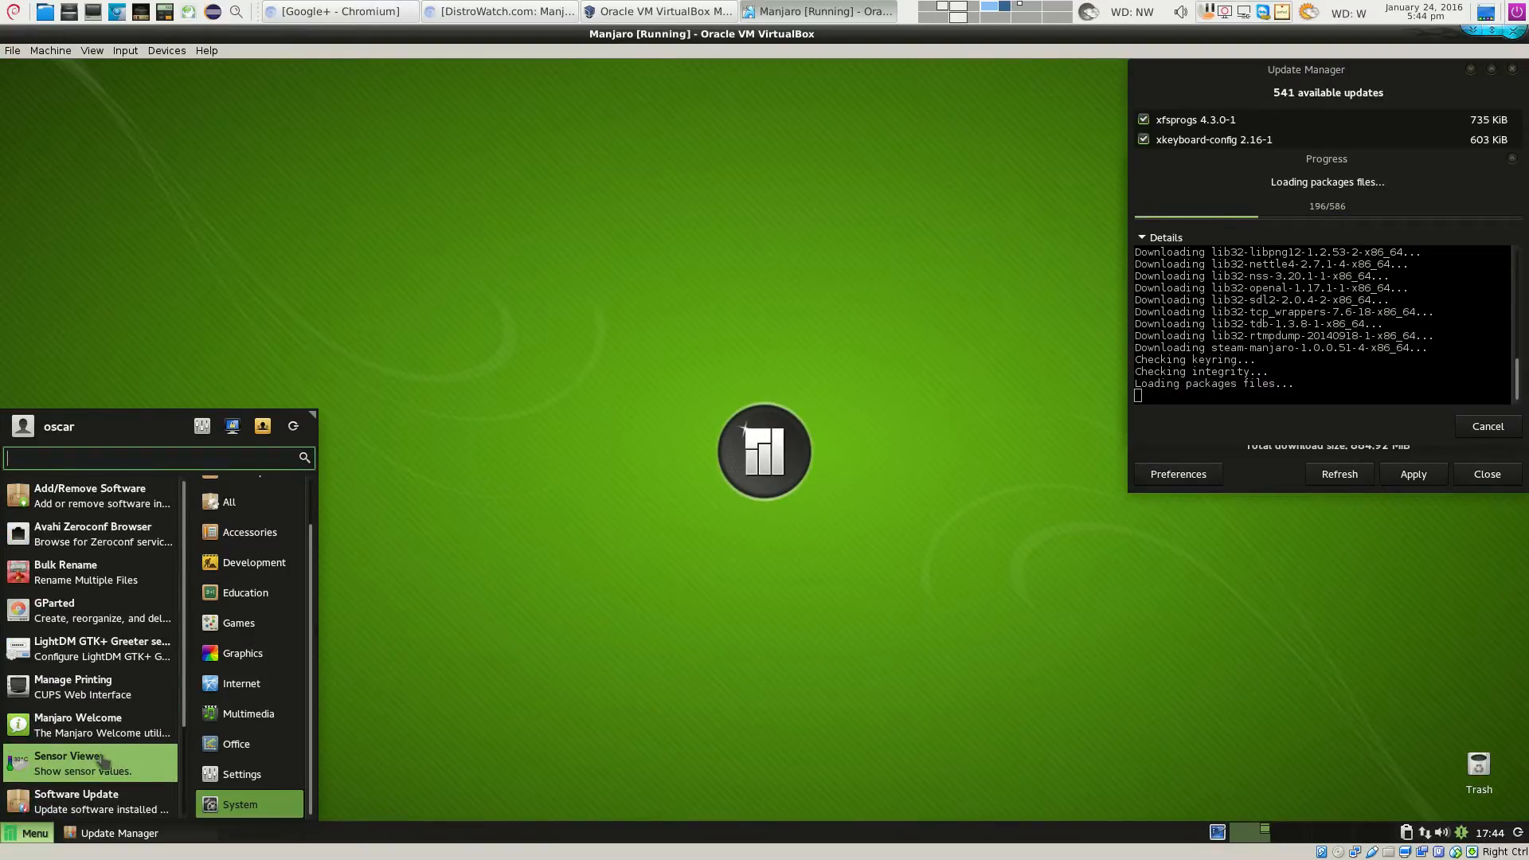
{"action": "left_click", "coordinate": [233, 784]}
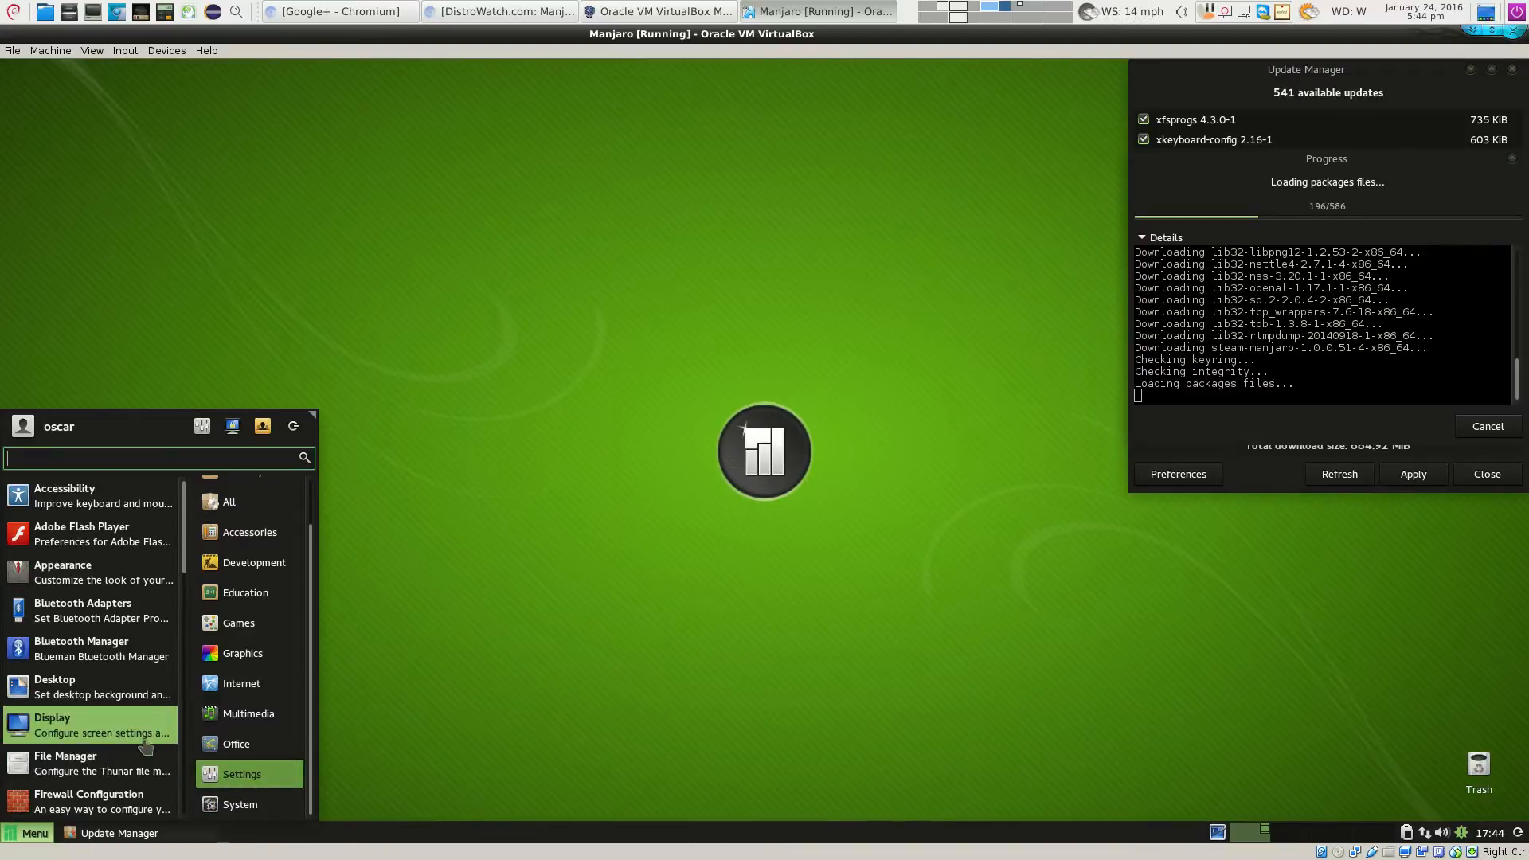
{"action": "scroll", "coordinate": [96, 764], "scroll_direction": "down", "scroll_amount": 8}
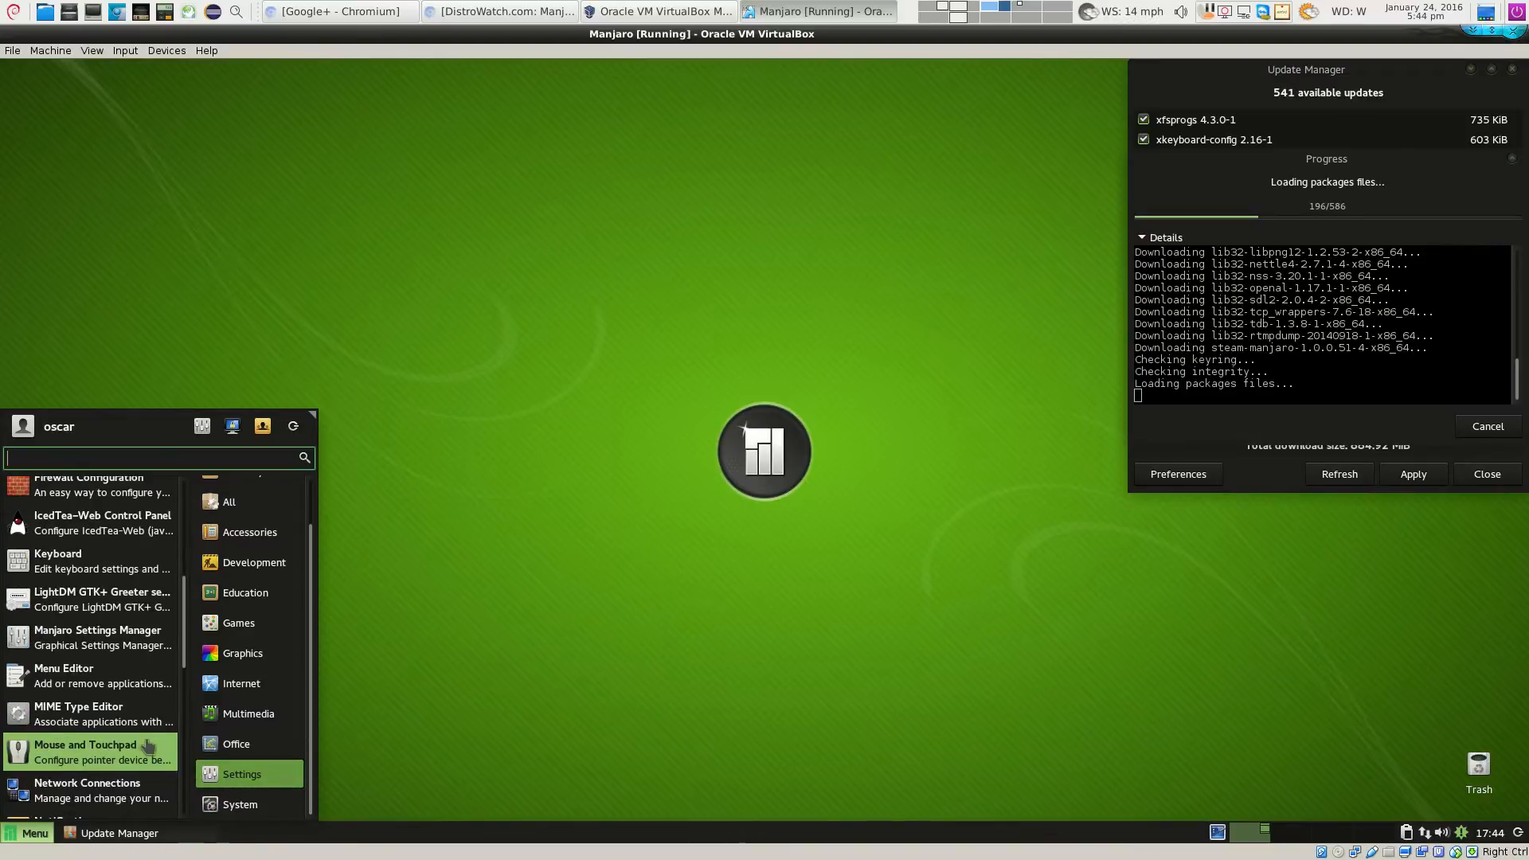
{"action": "left_click", "coordinate": [109, 637]}
{"action": "type", "text": "*"}
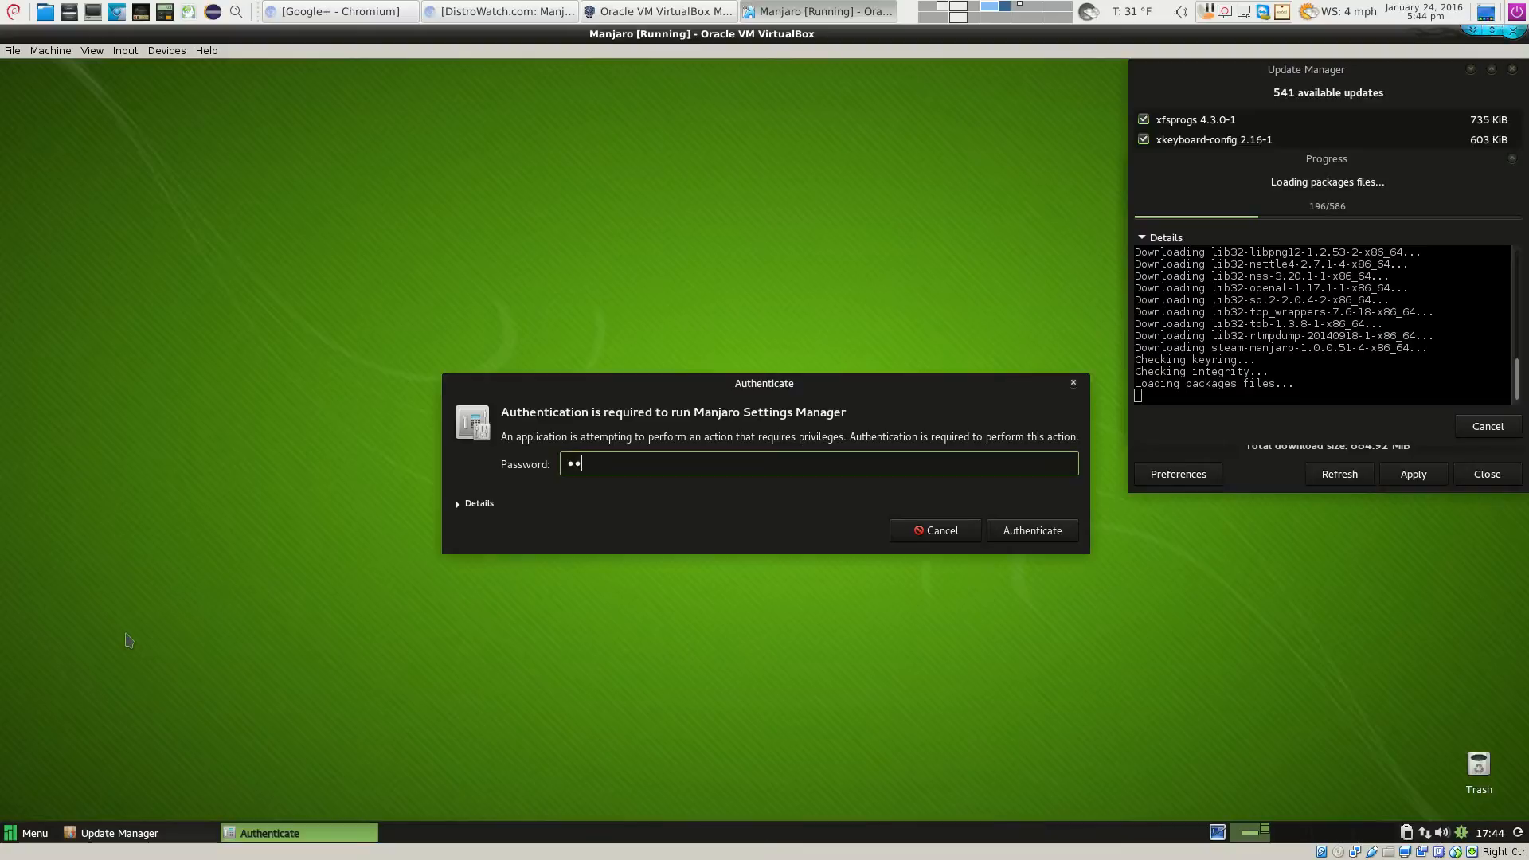
{"action": "type", "text": "*******"}
{"action": "key", "text": "Return"}
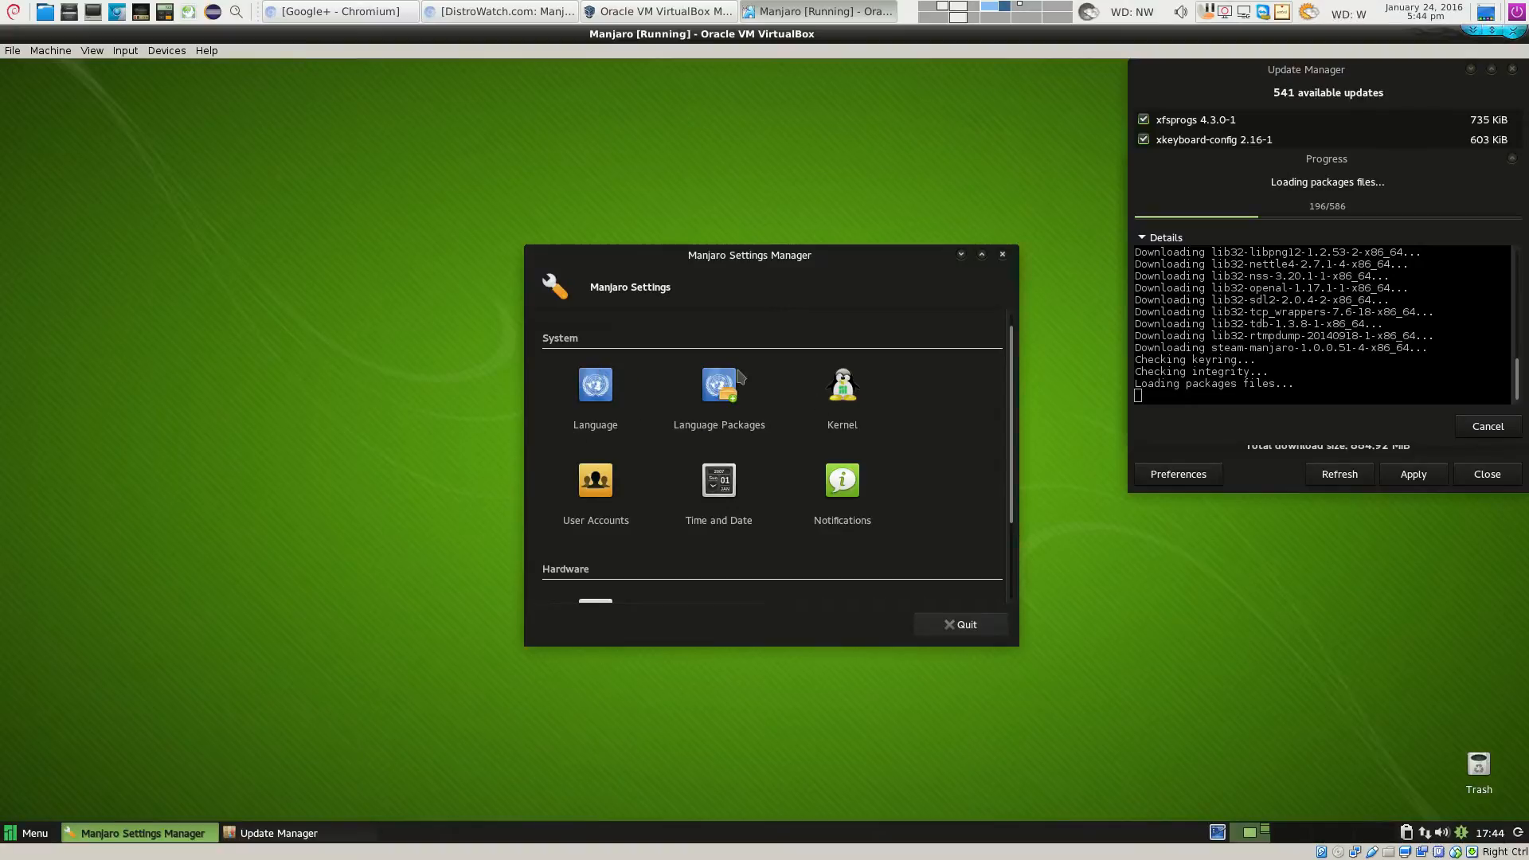
Open the Kernel settings and look through the kernel versions offered for installation
{"action": "left_click", "coordinate": [845, 402]}
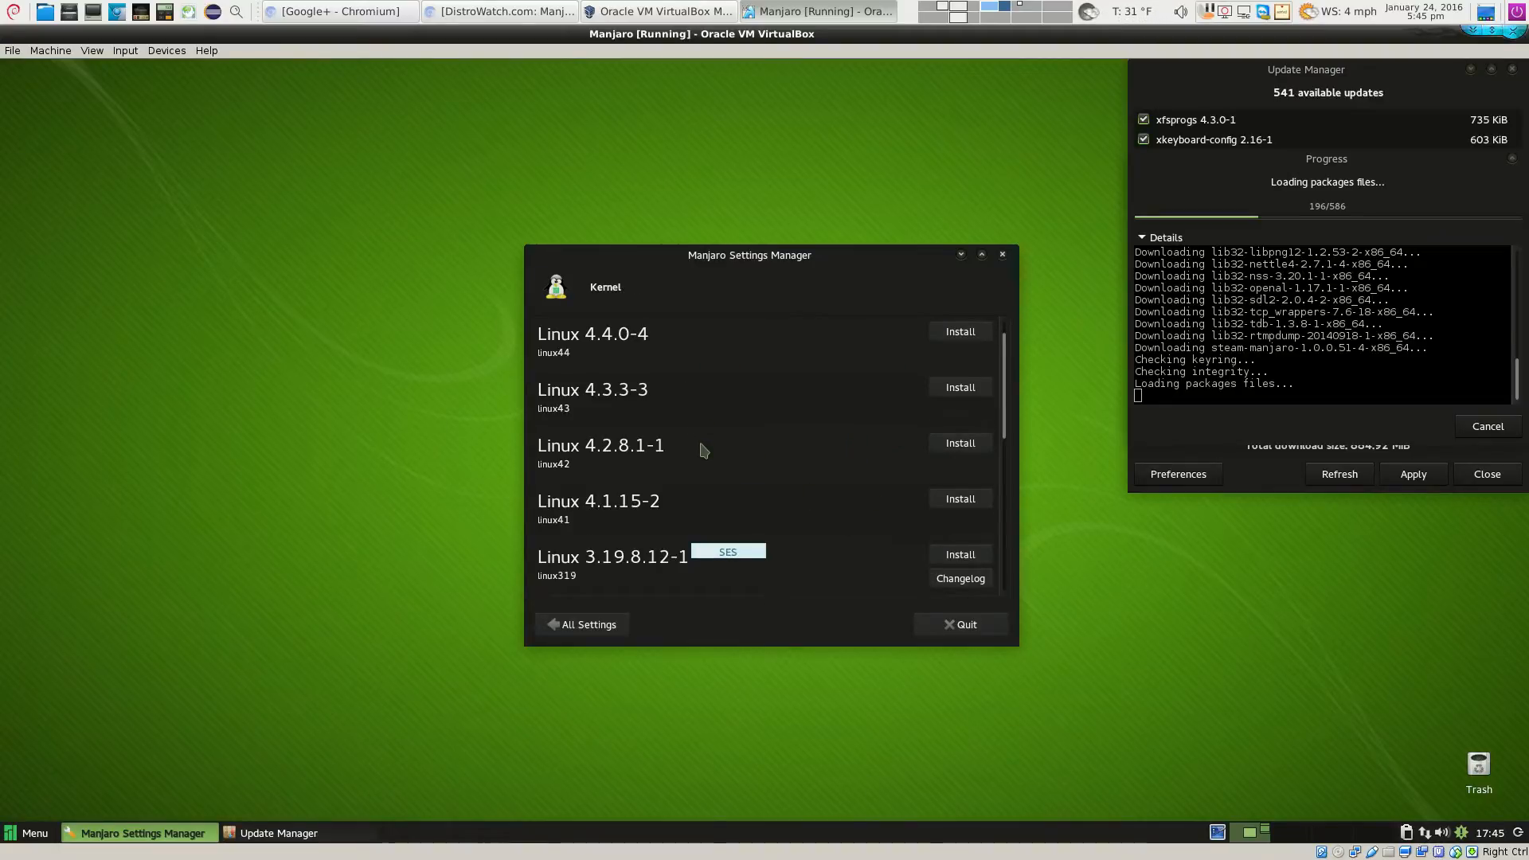
{"action": "scroll", "coordinate": [704, 451], "scroll_direction": "down", "scroll_amount": 5}
{"action": "left_click_drag", "start_coordinate": [1010, 542], "coordinate": [1006, 468]}
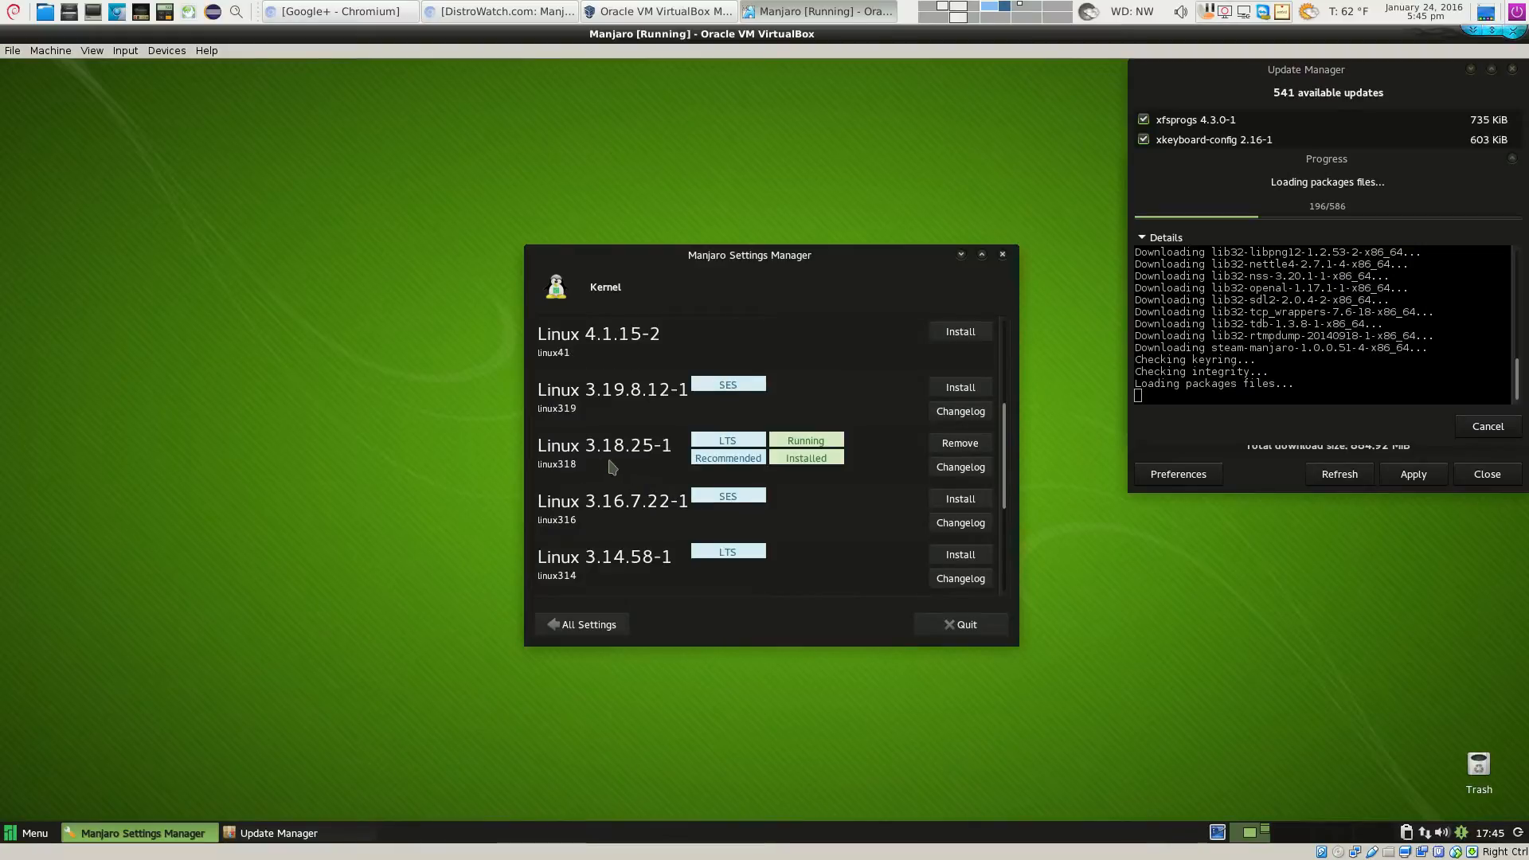
{"action": "scroll", "coordinate": [949, 486], "scroll_direction": "up", "scroll_amount": 3}
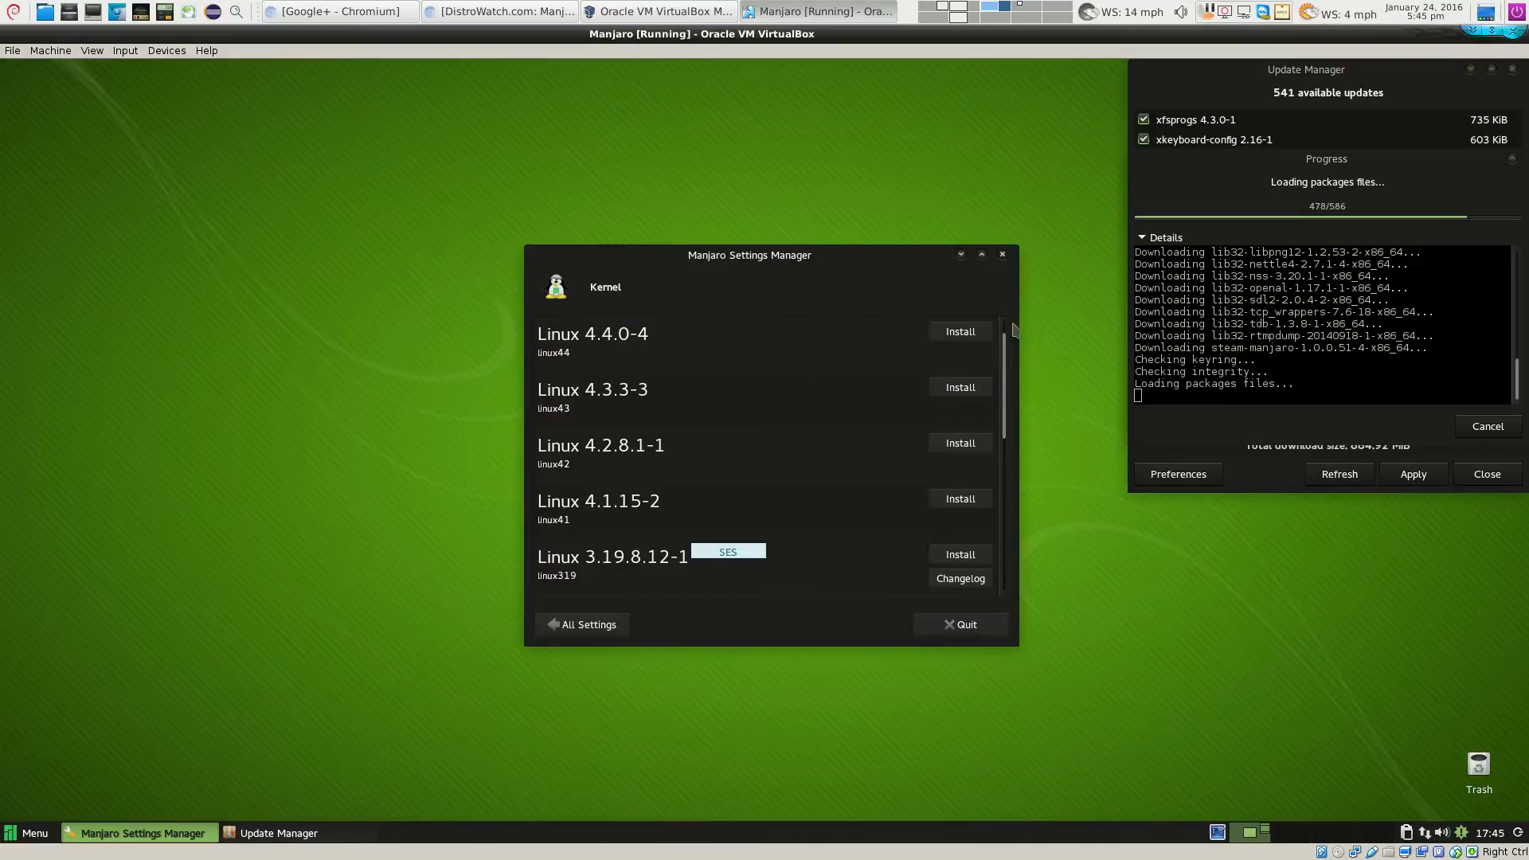
Try to install the Linux 4.4.0-4 kernel, close the process dialog, and minimize Manjaro Settings Manager
{"action": "left_click", "coordinate": [957, 335]}
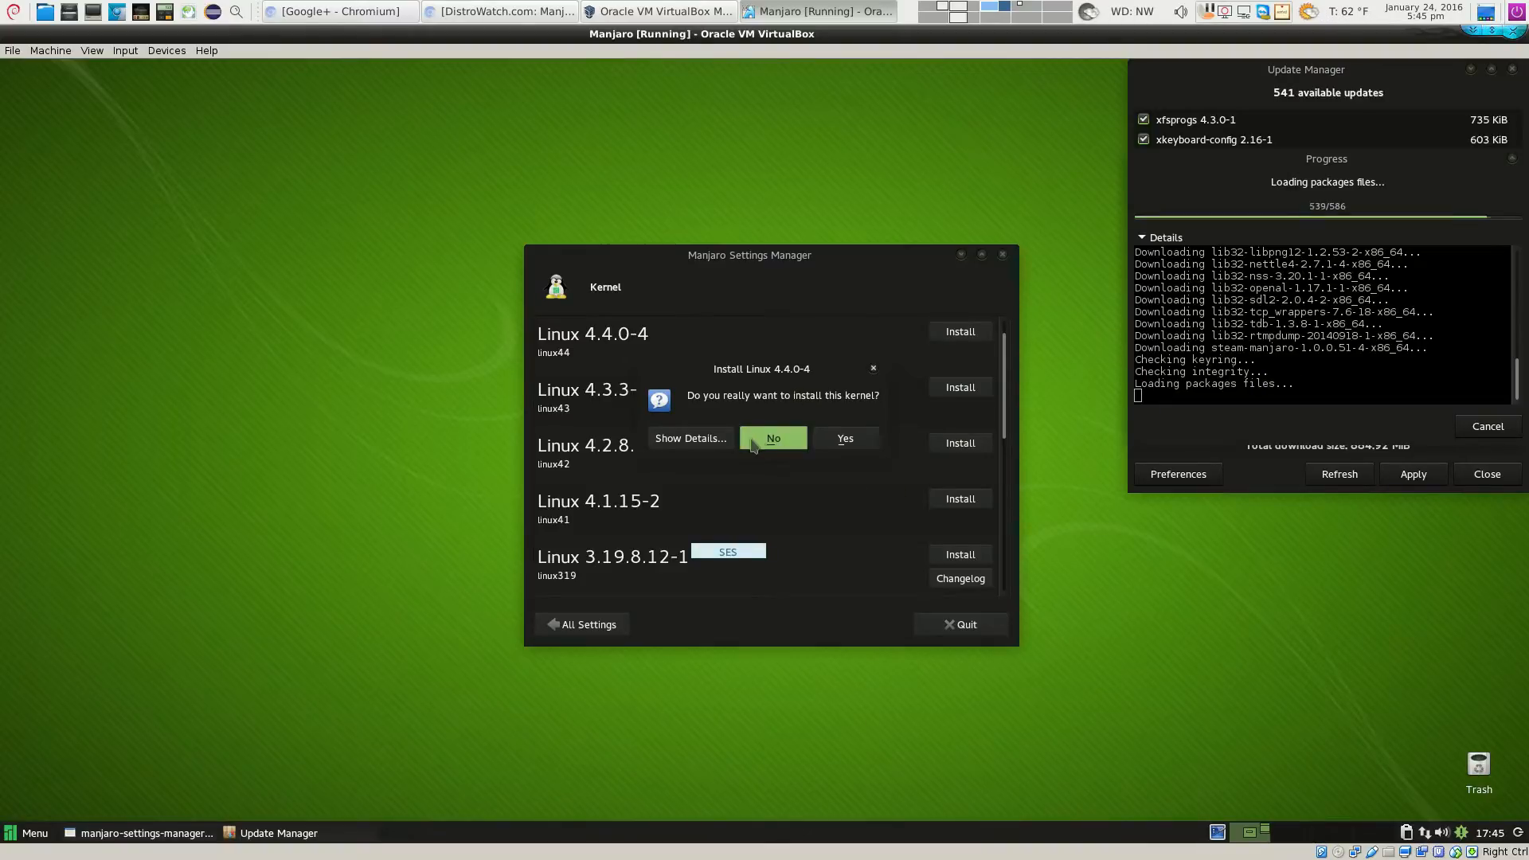
{"action": "left_click", "coordinate": [823, 440]}
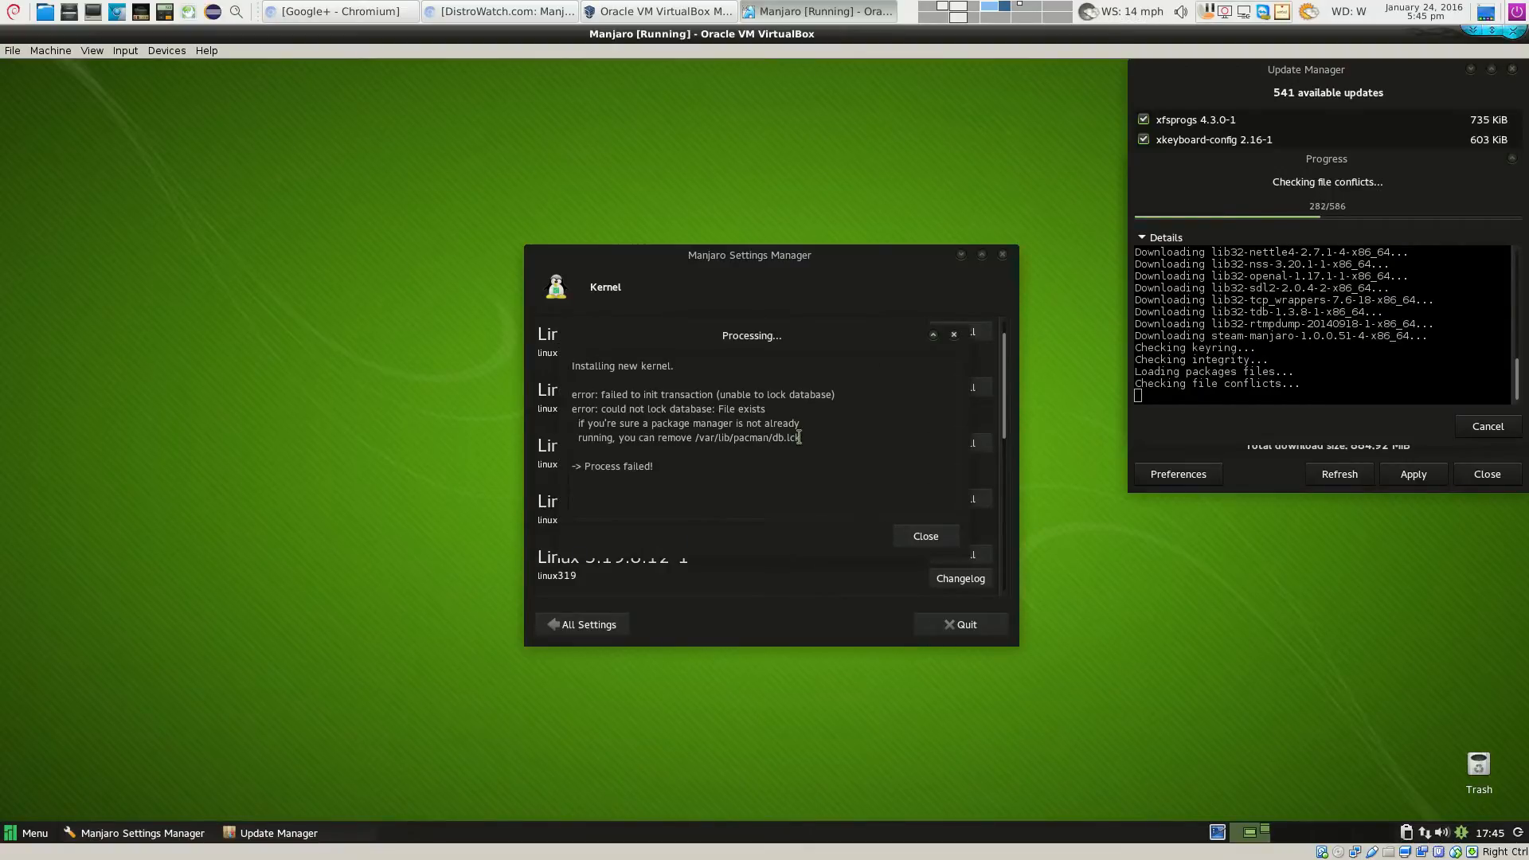
{"action": "left_click", "coordinate": [925, 536]}
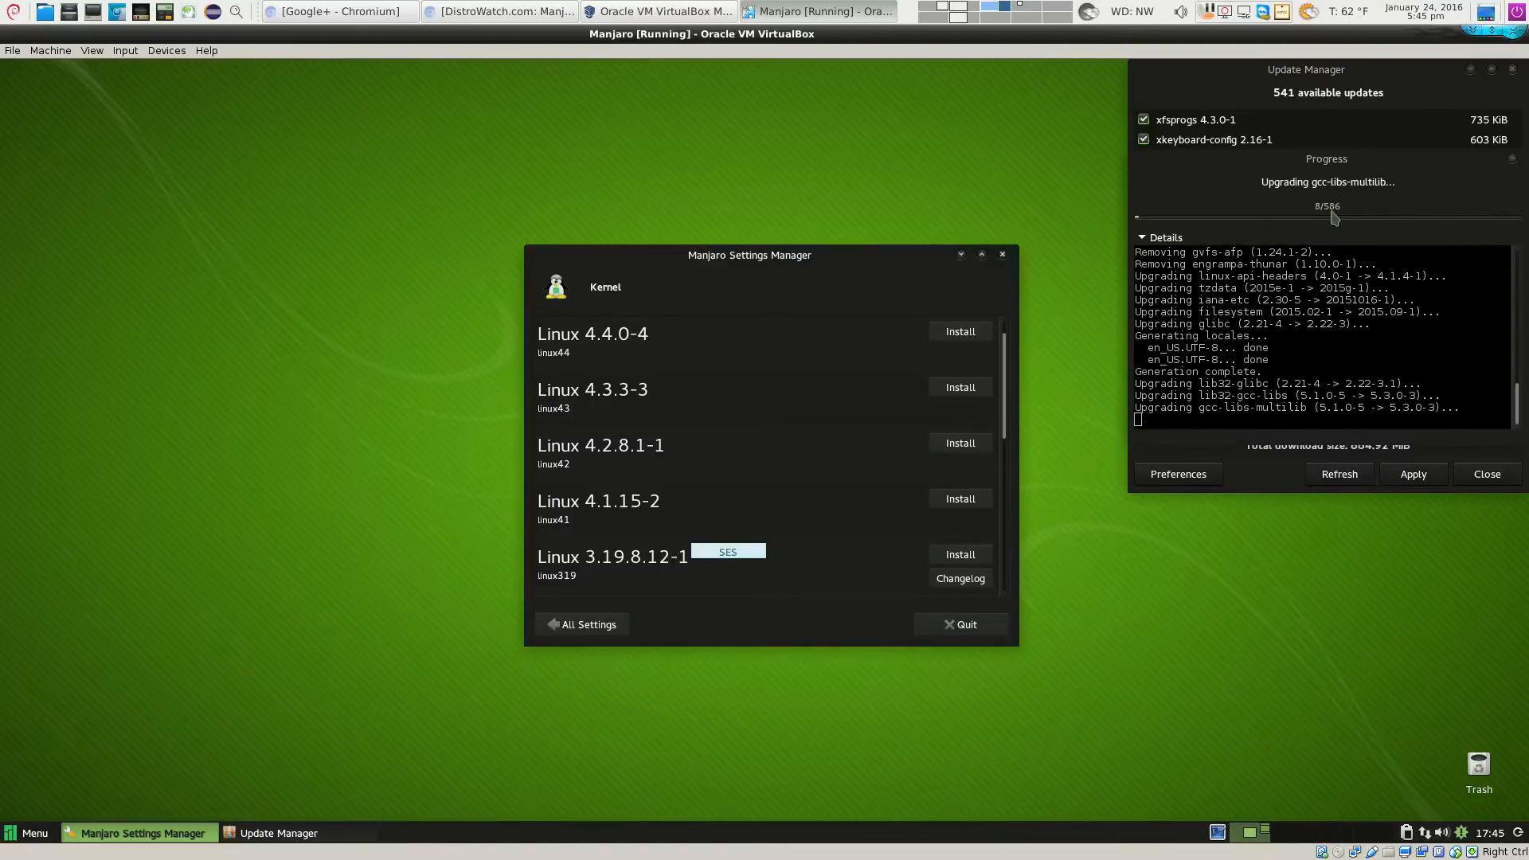
{"action": "left_click", "coordinate": [961, 254]}
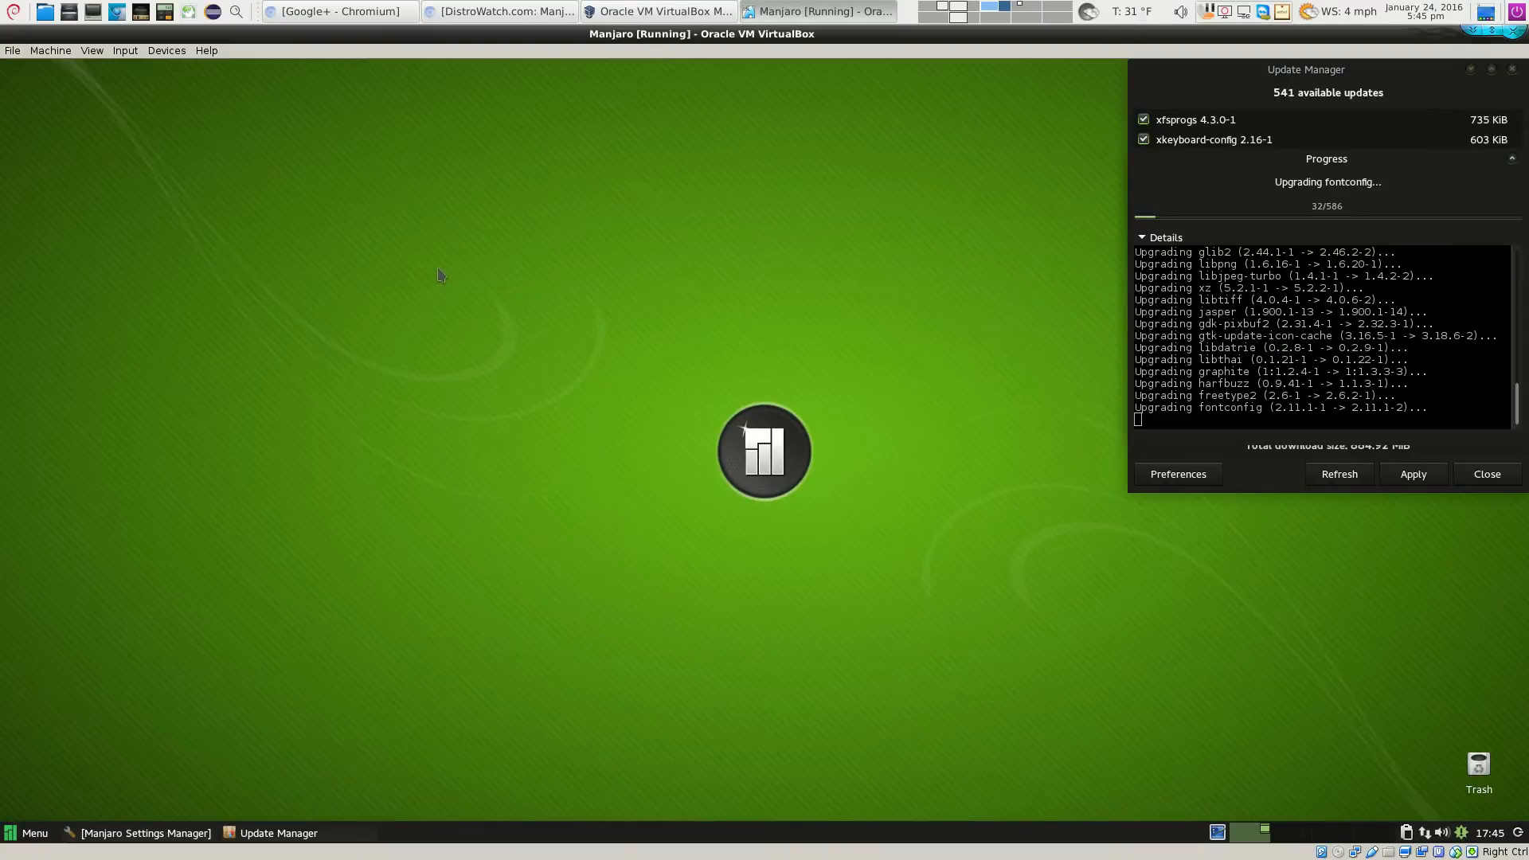
Try twice to launch the default Terminal Emulator from the favourite applications, dismissing the dialog each time
{"action": "left_click", "coordinate": [30, 836]}
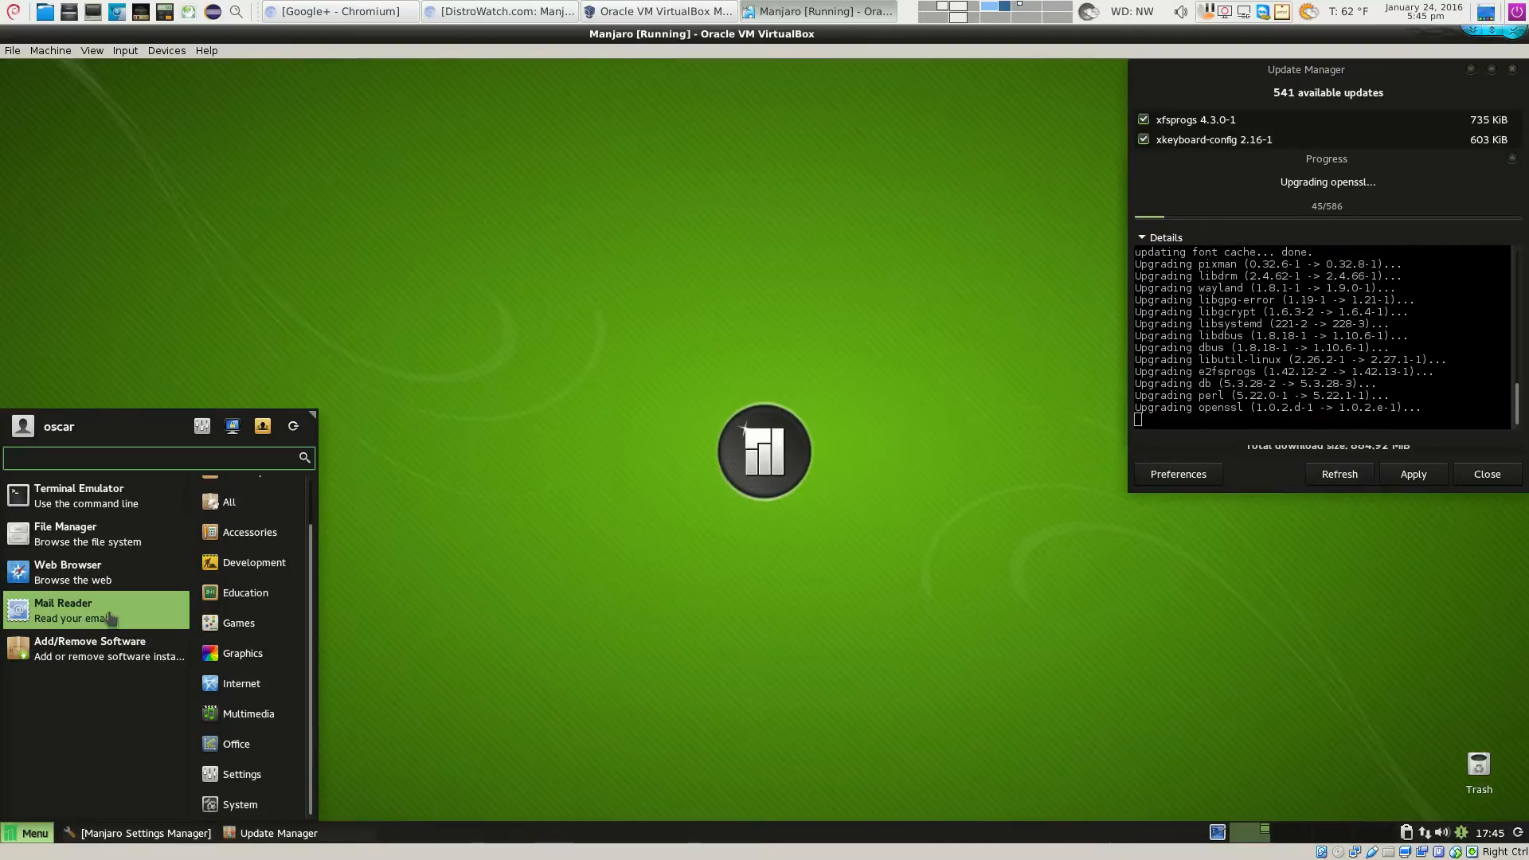
{"action": "left_click_drag", "start_coordinate": [110, 618], "coordinate": [93, 713]}
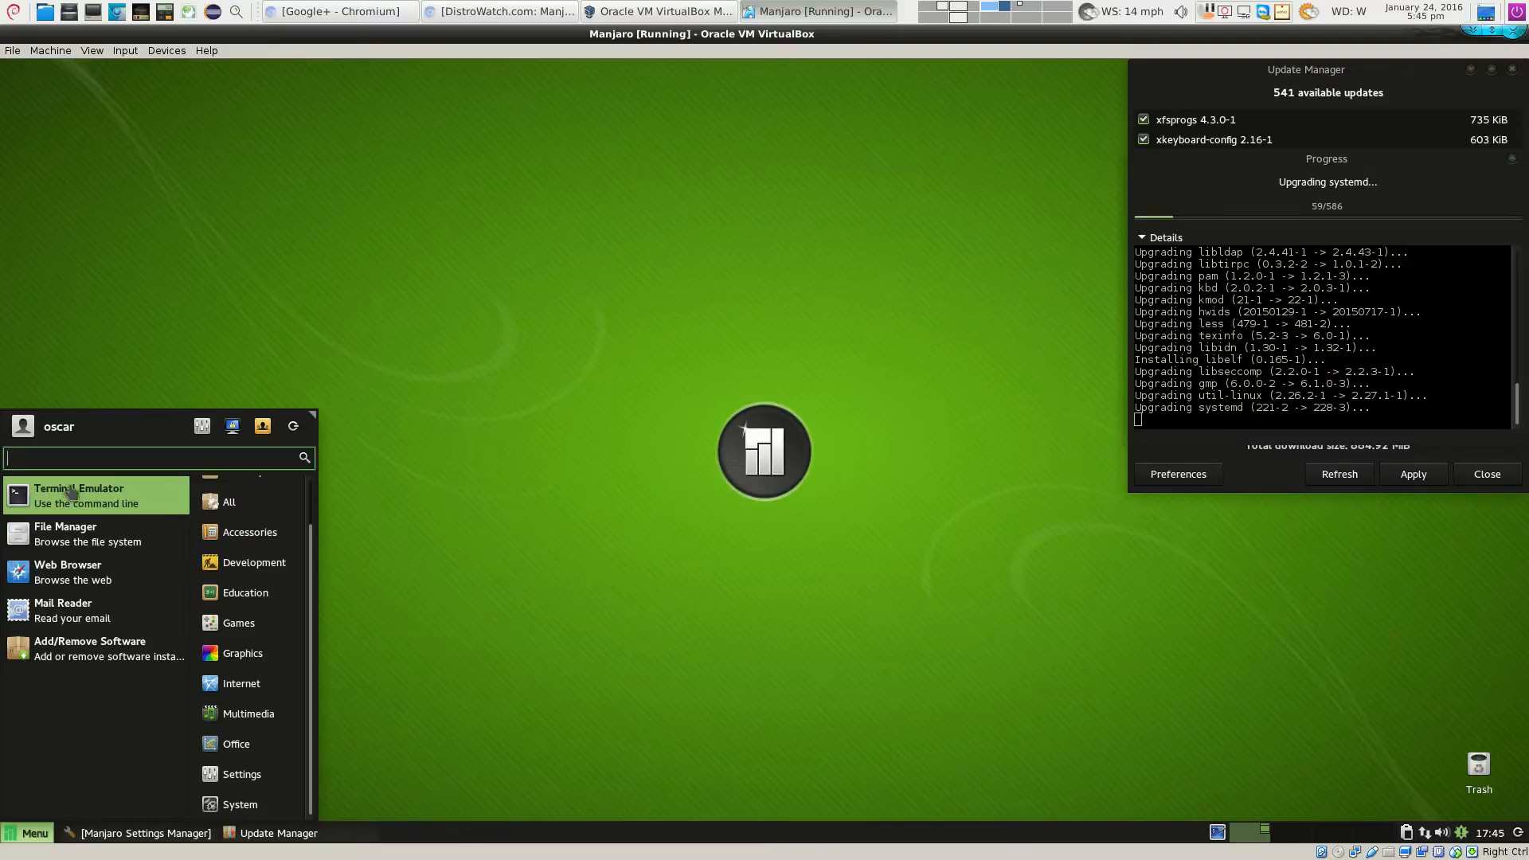
{"action": "left_click", "coordinate": [72, 494]}
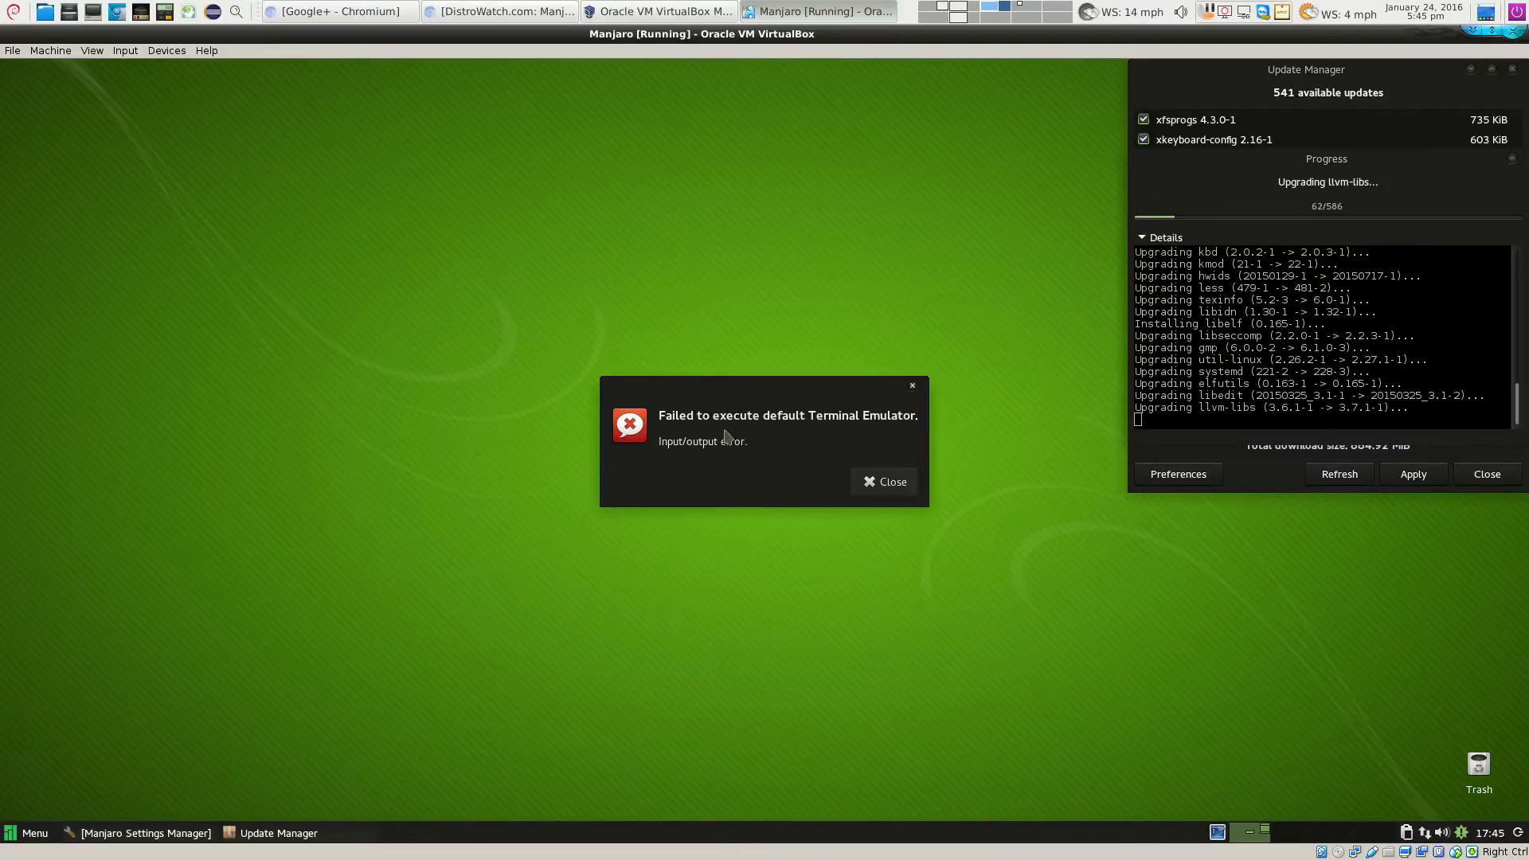
{"action": "left_click", "coordinate": [883, 481]}
{"action": "left_click", "coordinate": [29, 832]}
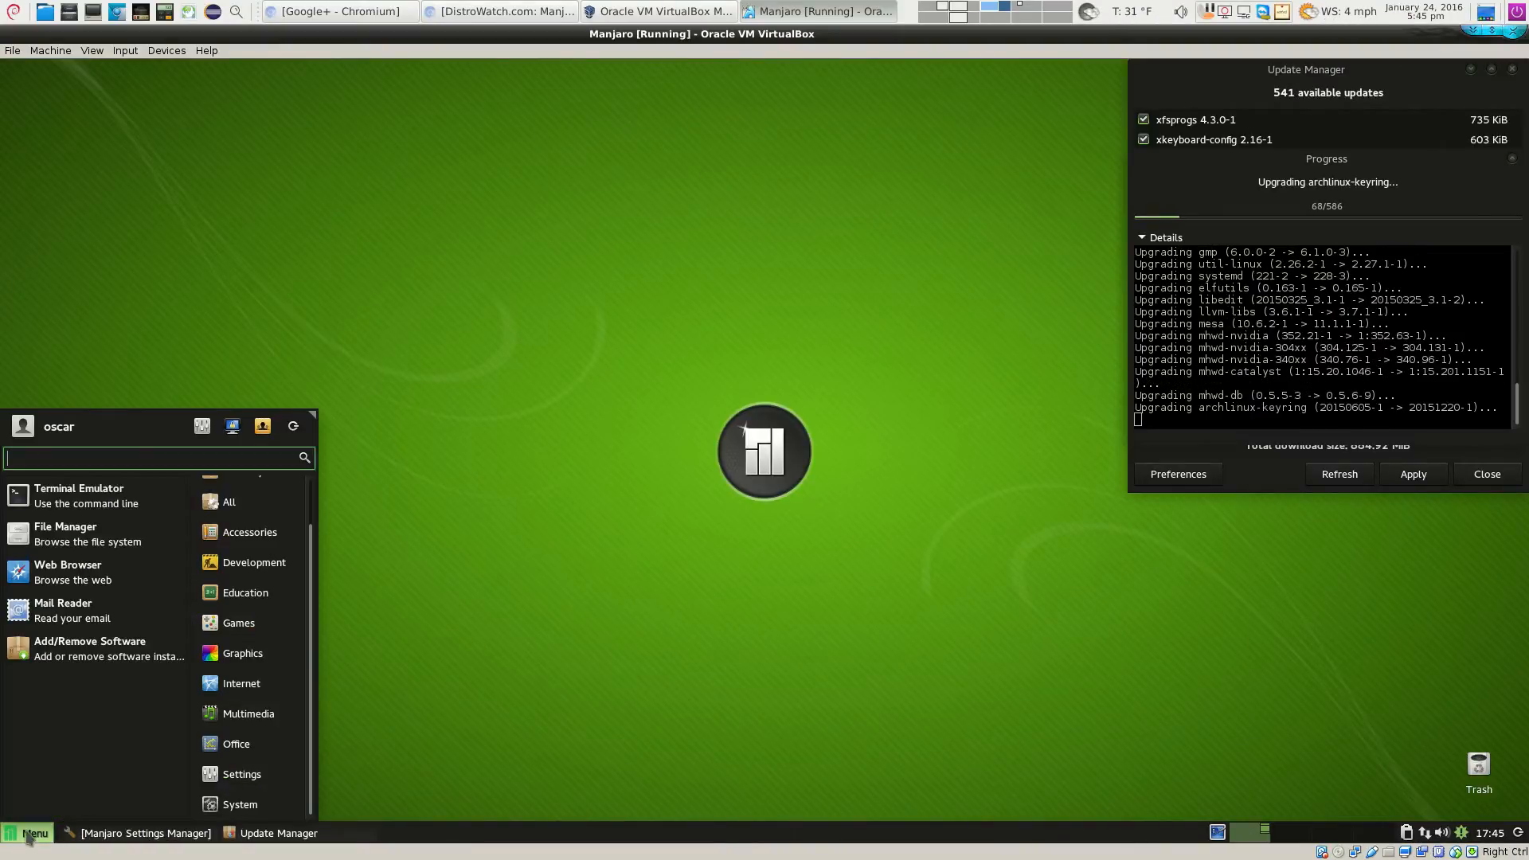
{"action": "left_click", "coordinate": [80, 495]}
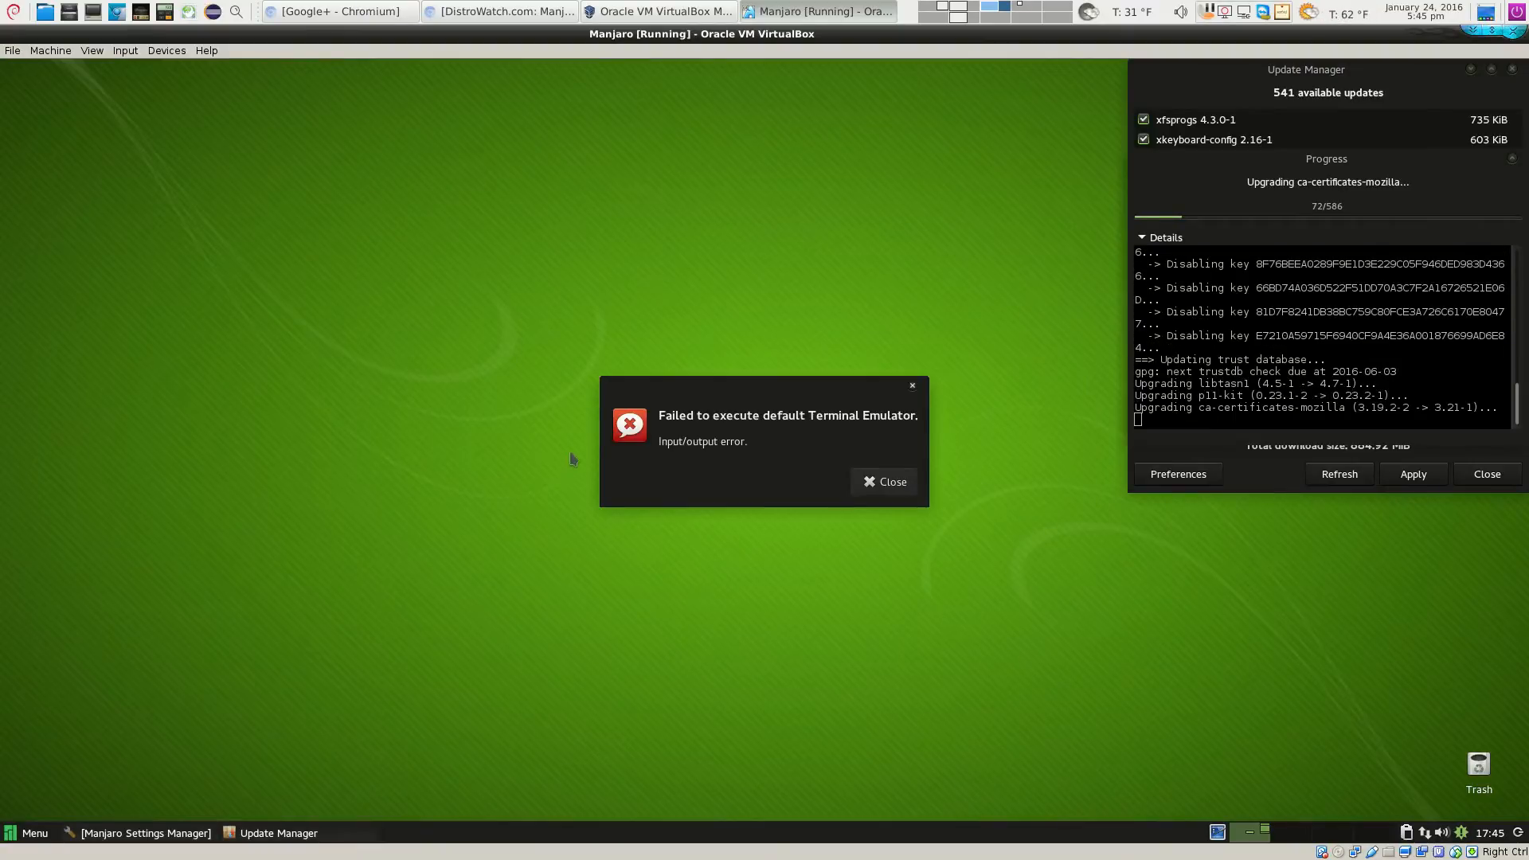
{"action": "left_click", "coordinate": [884, 482]}
Look through the Settings and System application categories and try to launch Xfce Terminal
{"action": "left_click", "coordinate": [29, 833]}
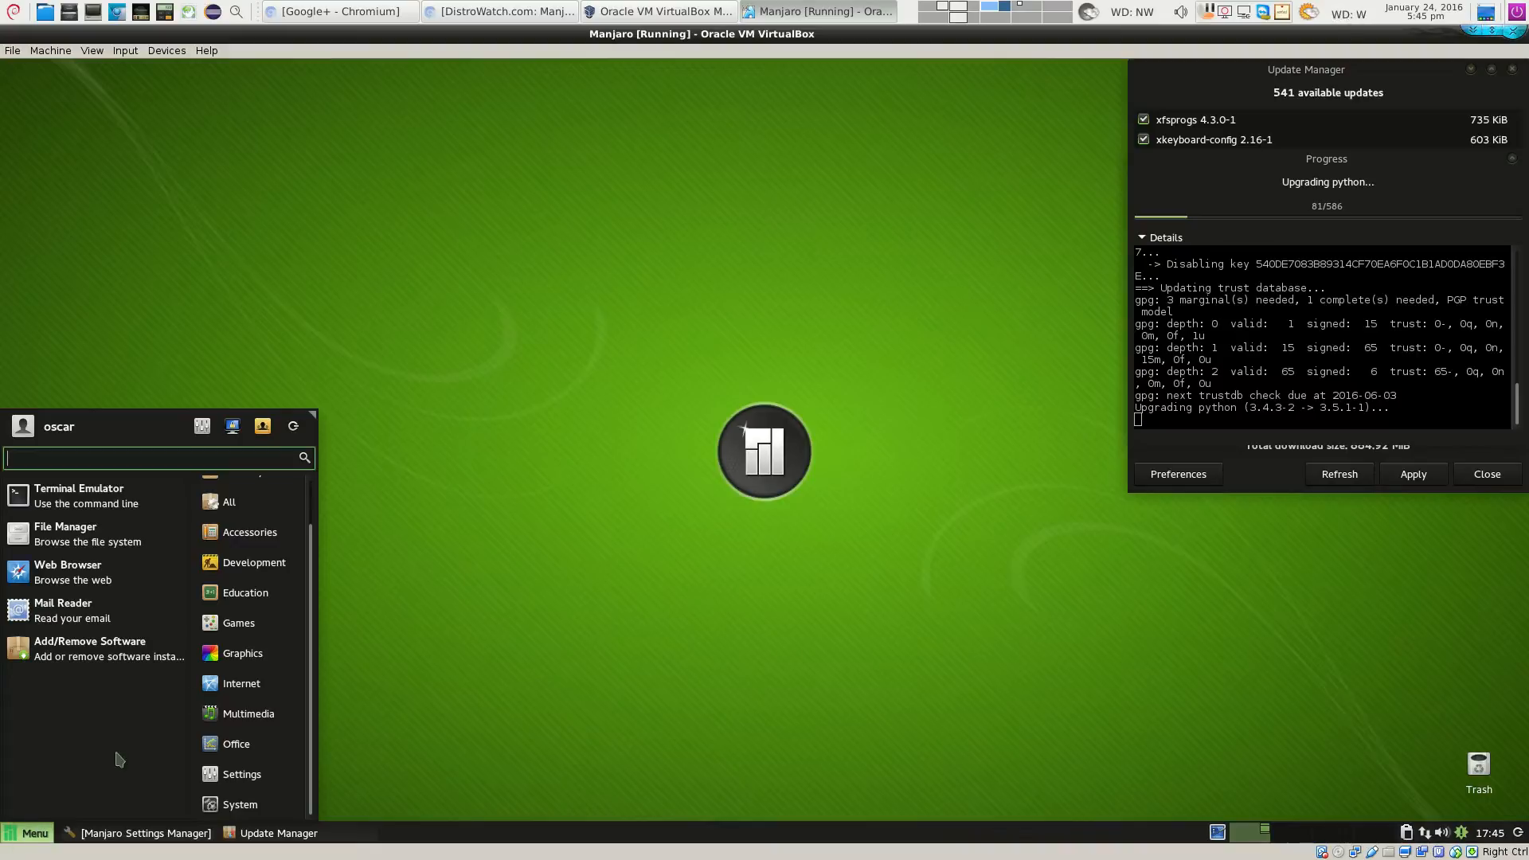
{"action": "left_click", "coordinate": [239, 773]}
{"action": "scroll", "coordinate": [128, 700], "scroll_direction": "down", "scroll_amount": 10}
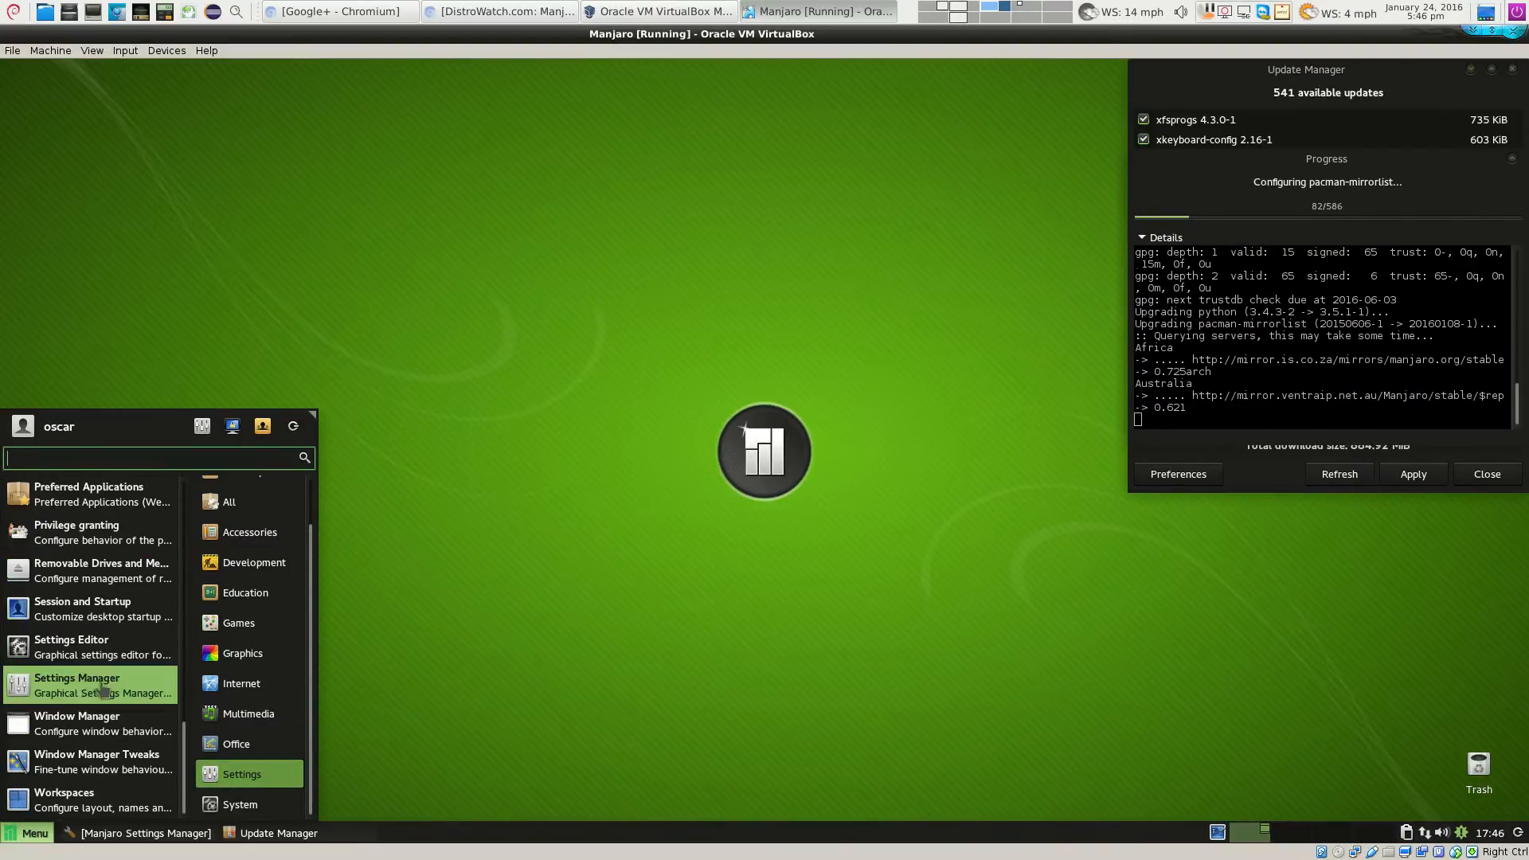
{"action": "left_click", "coordinate": [239, 804]}
{"action": "scroll", "coordinate": [124, 630], "scroll_direction": "down", "scroll_amount": 2}
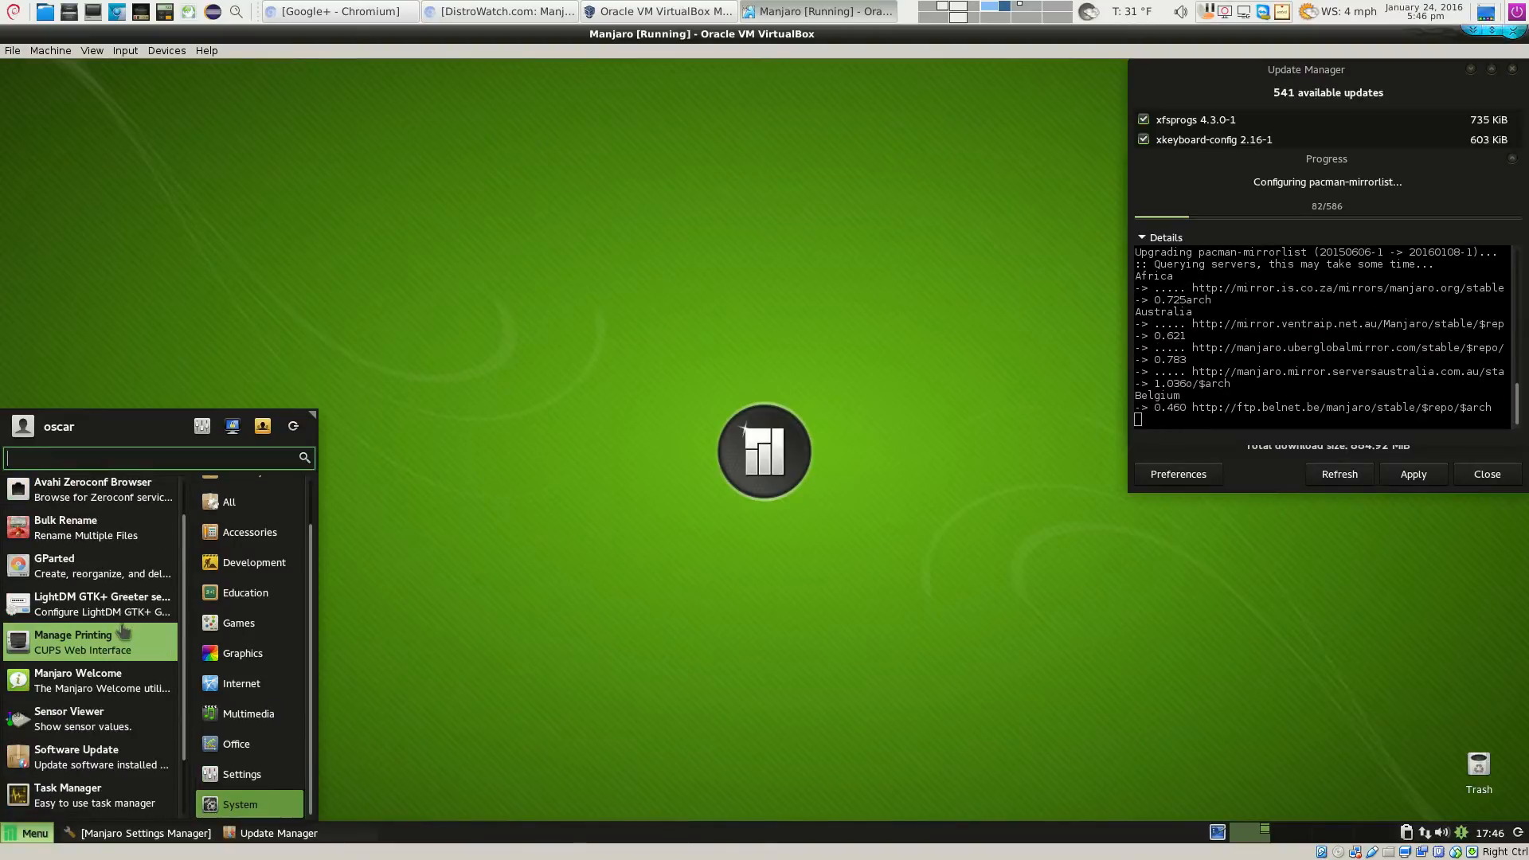
{"action": "scroll", "coordinate": [123, 631], "scroll_direction": "down", "scroll_amount": 2}
{"action": "left_click", "coordinate": [118, 796]}
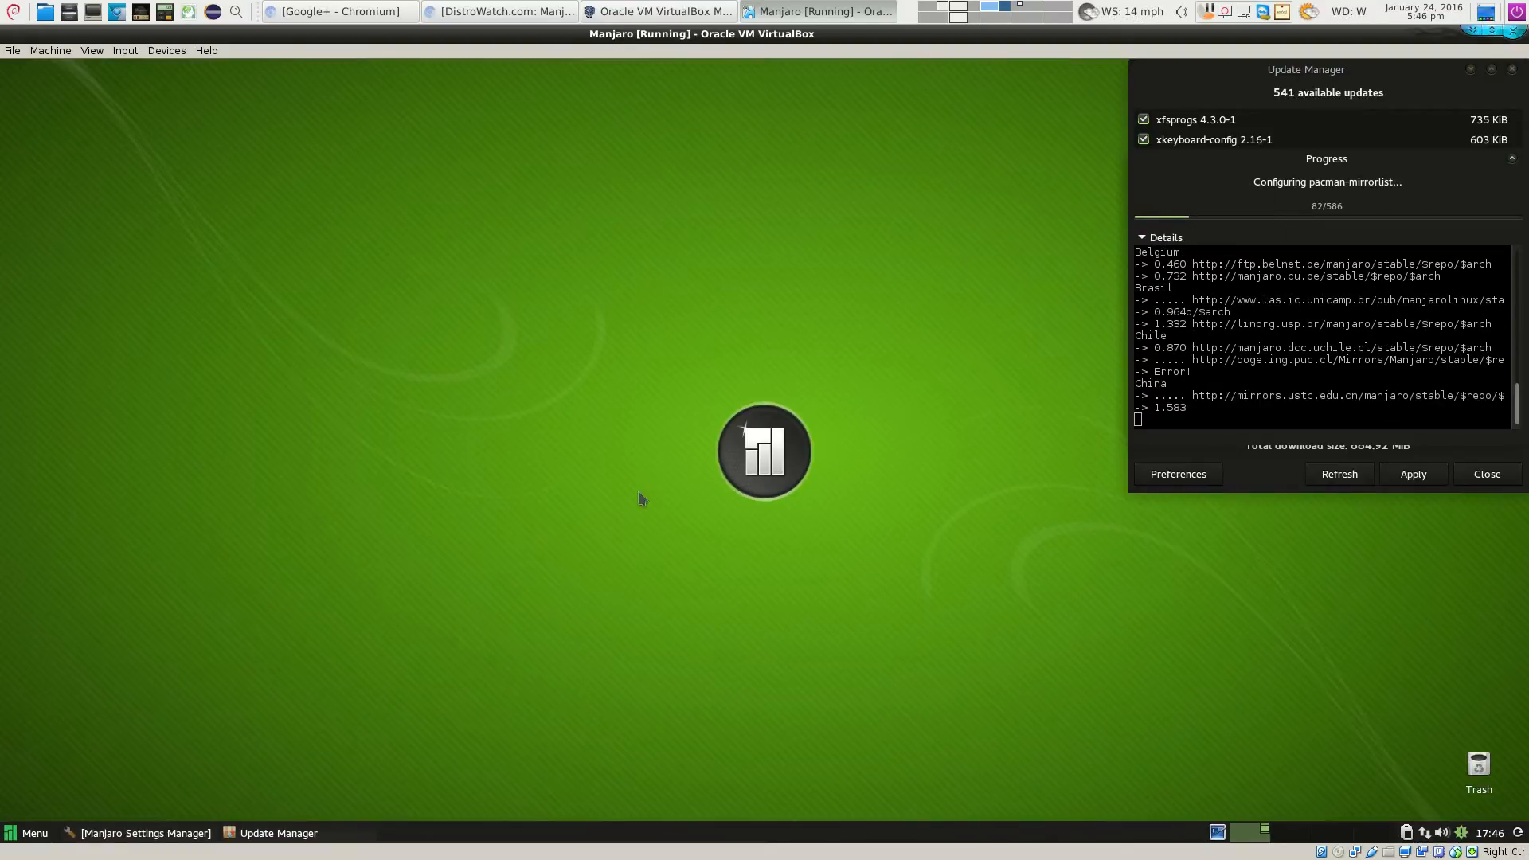
Launch the default web browser from the favourite applications and bring its window into focus
{"action": "left_click", "coordinate": [35, 832]}
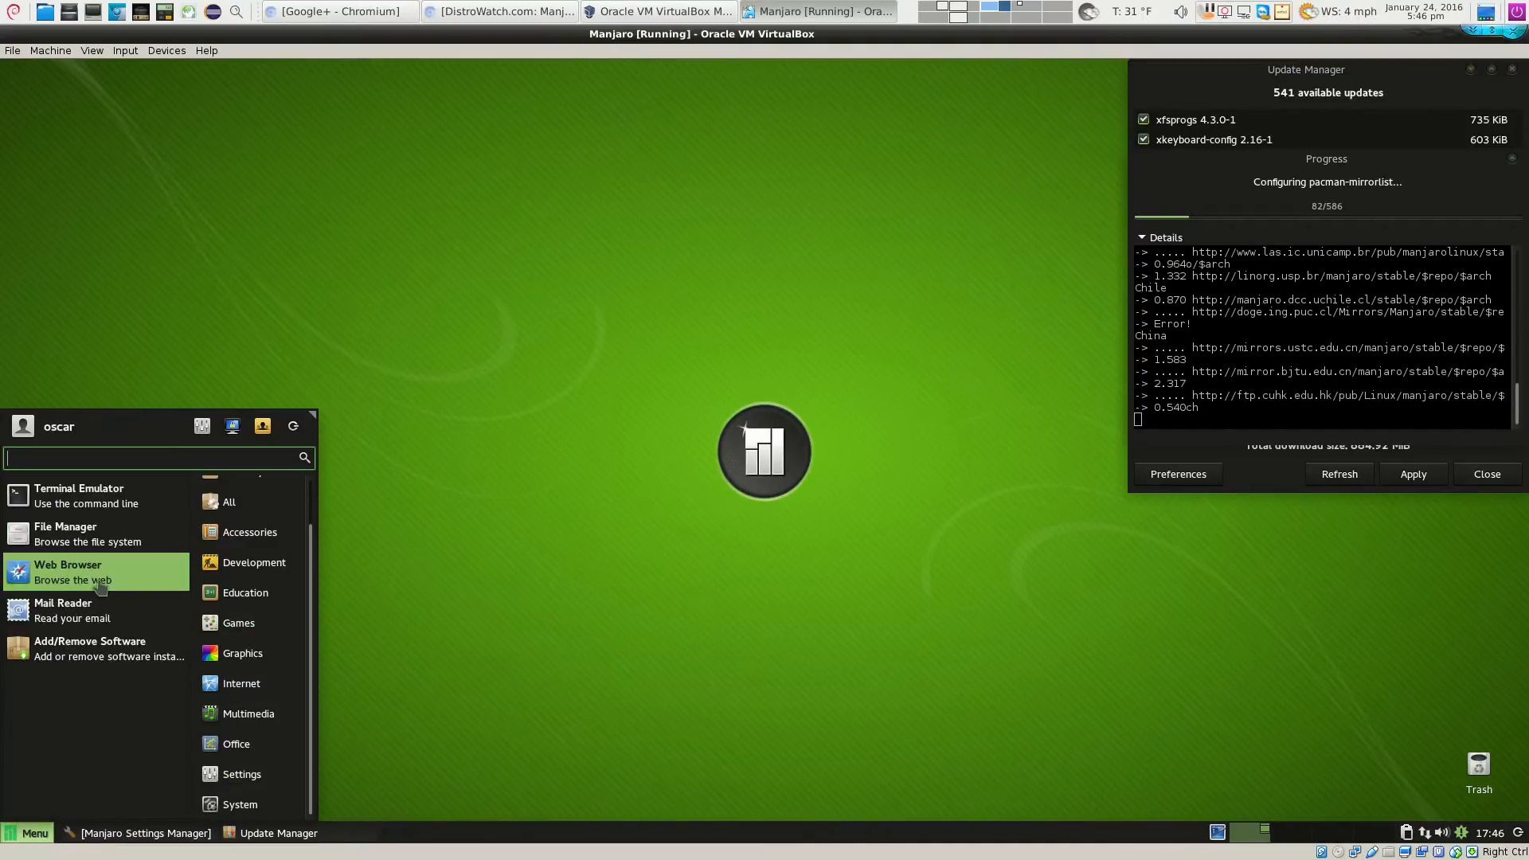
{"action": "left_click", "coordinate": [101, 589]}
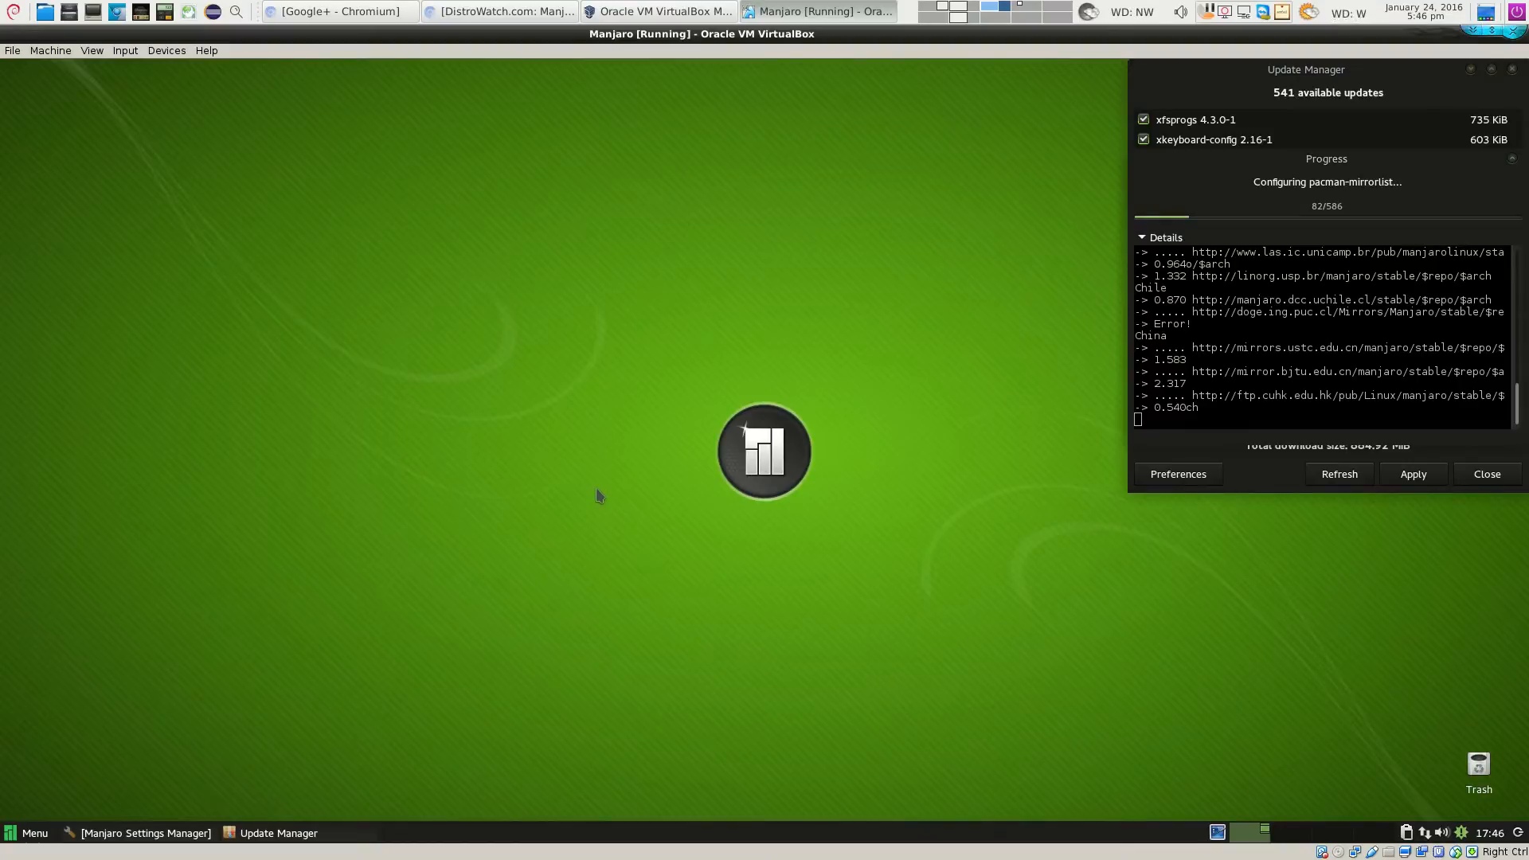
{"action": "left_click", "coordinate": [25, 842]}
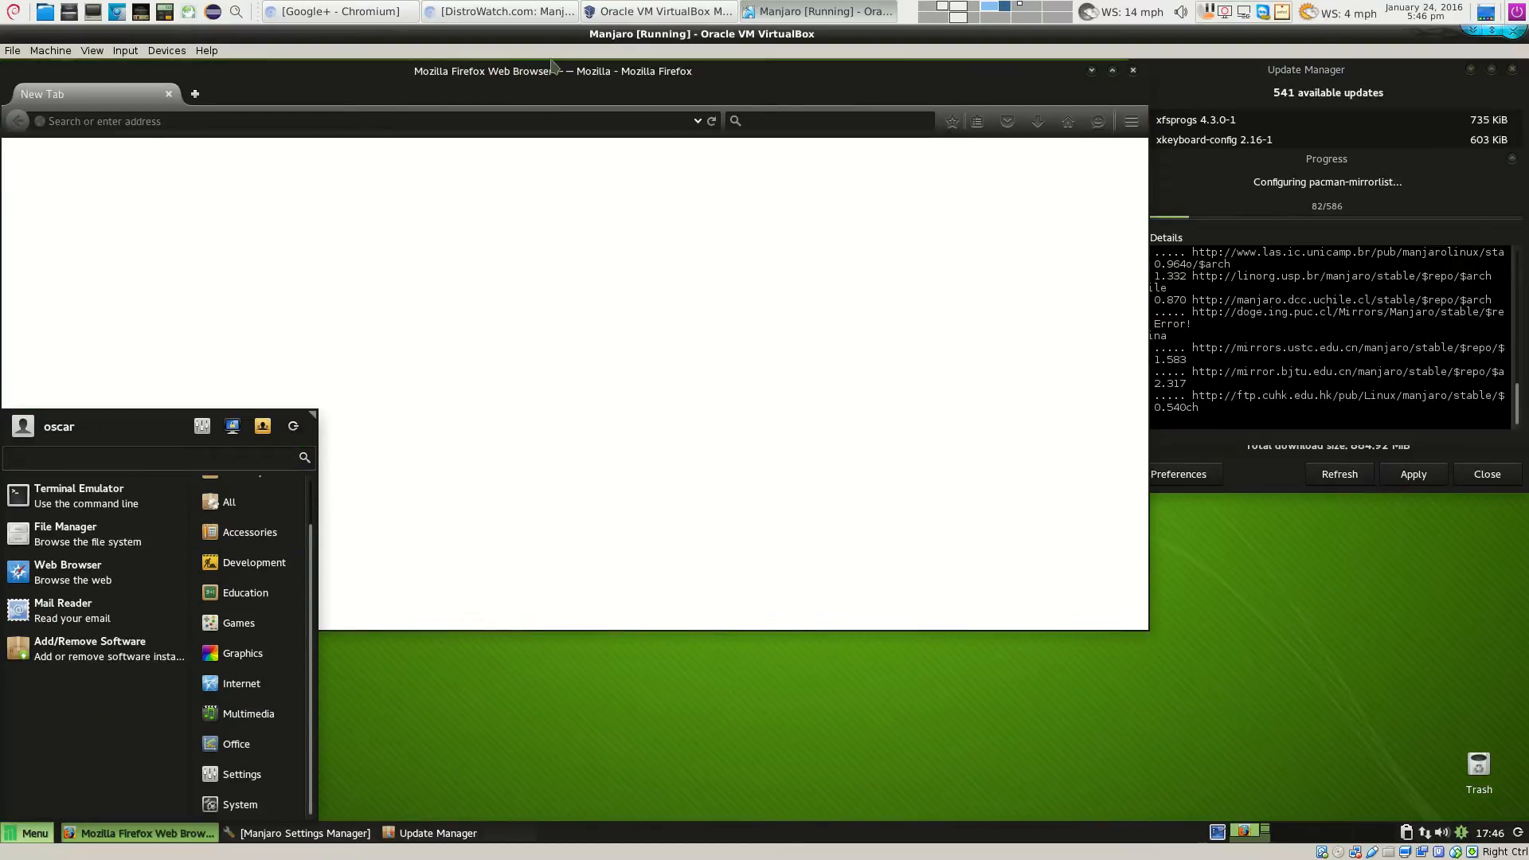
{"action": "left_click", "coordinate": [557, 70]}
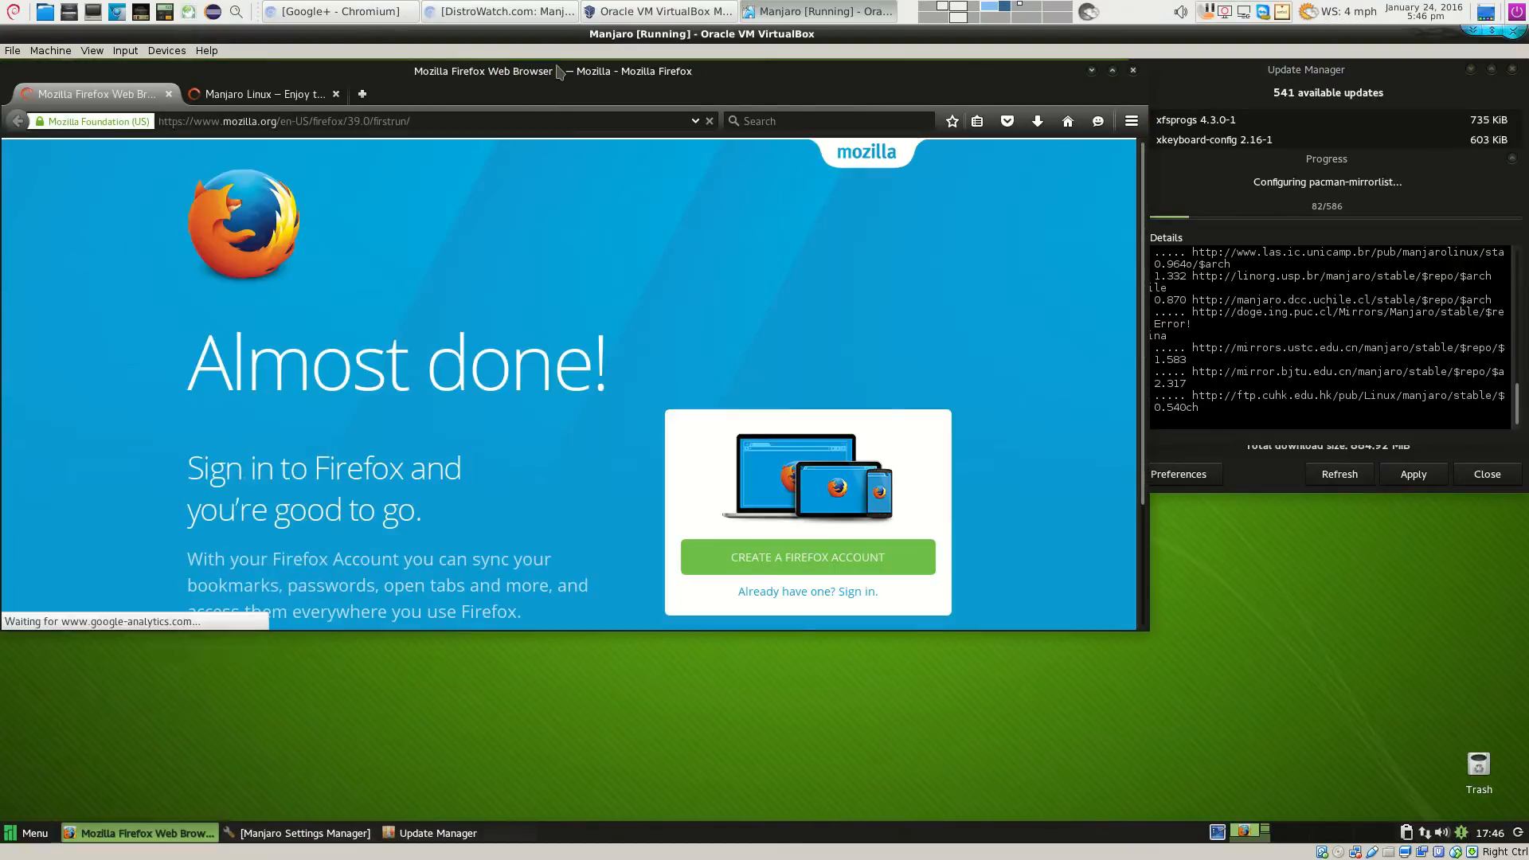
Load the website xfce-look.org in the current browser tab
{"action": "left_click", "coordinate": [468, 119]}
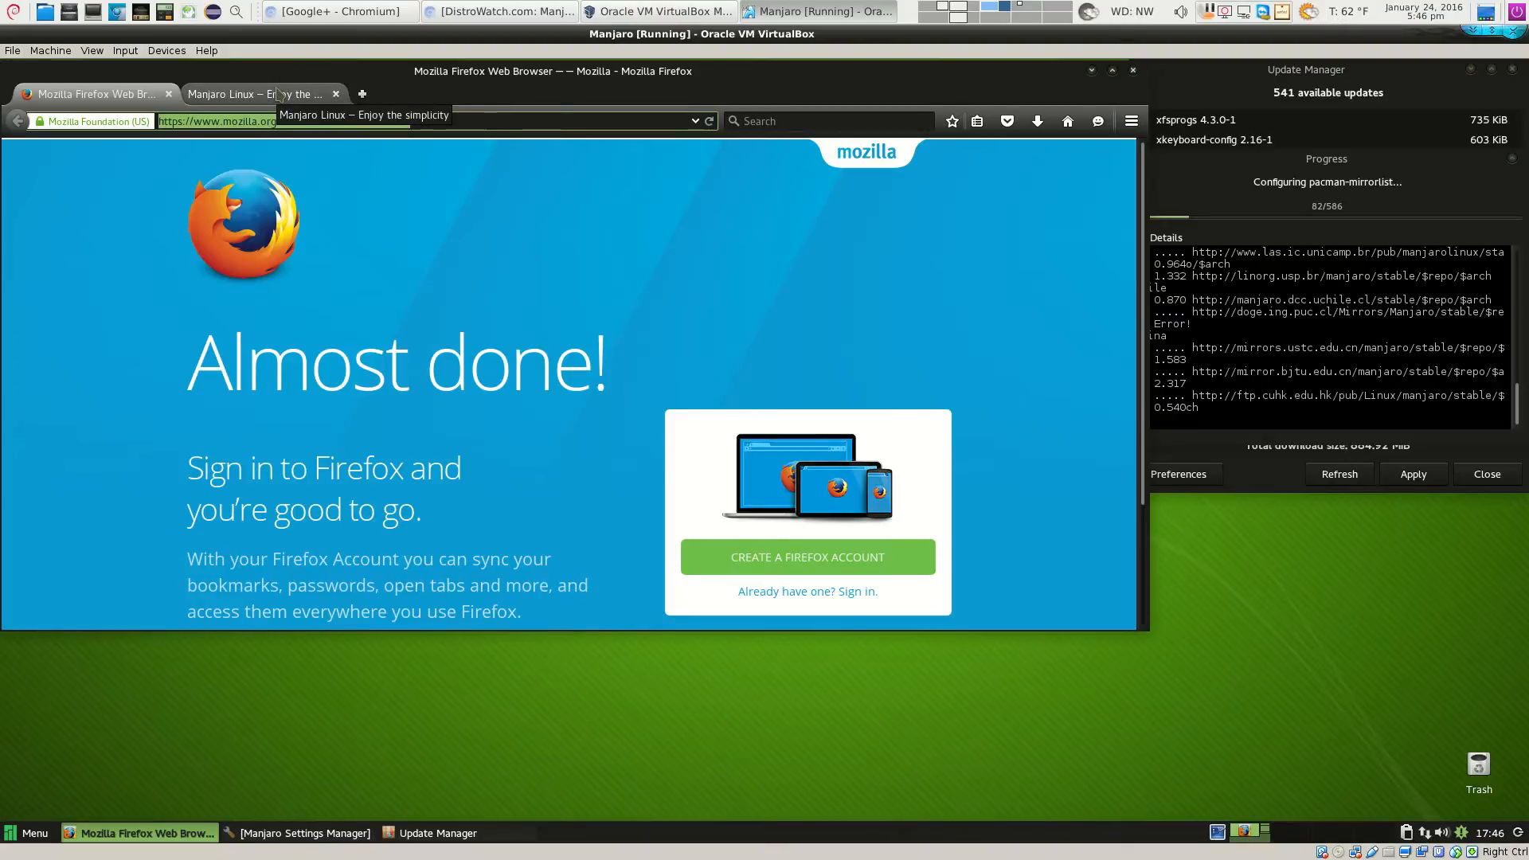
{"action": "type", "text": "xf"}
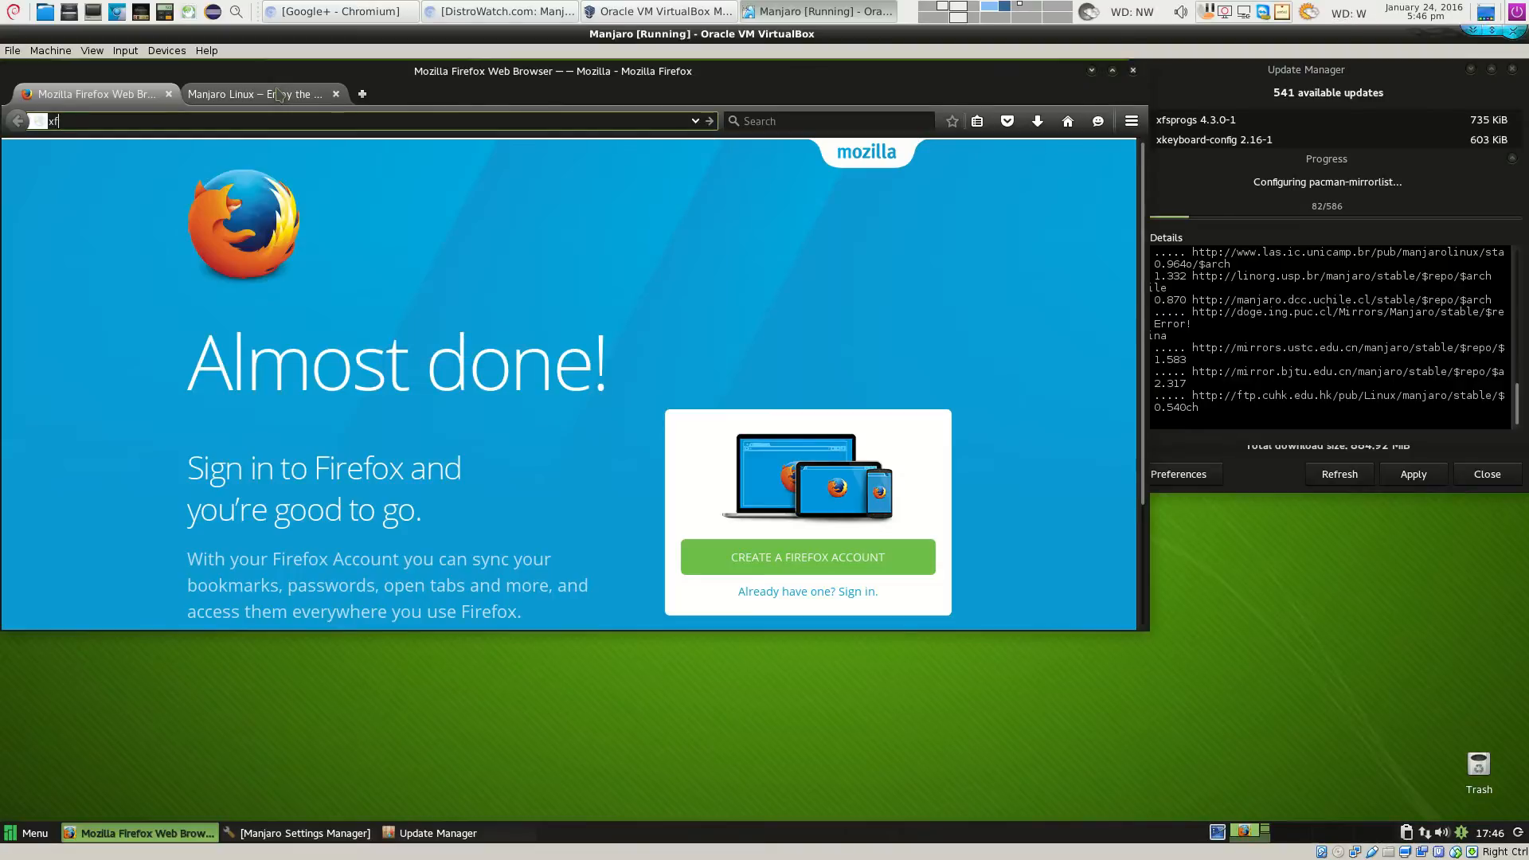
{"action": "type", "text": "ce-look.or"}
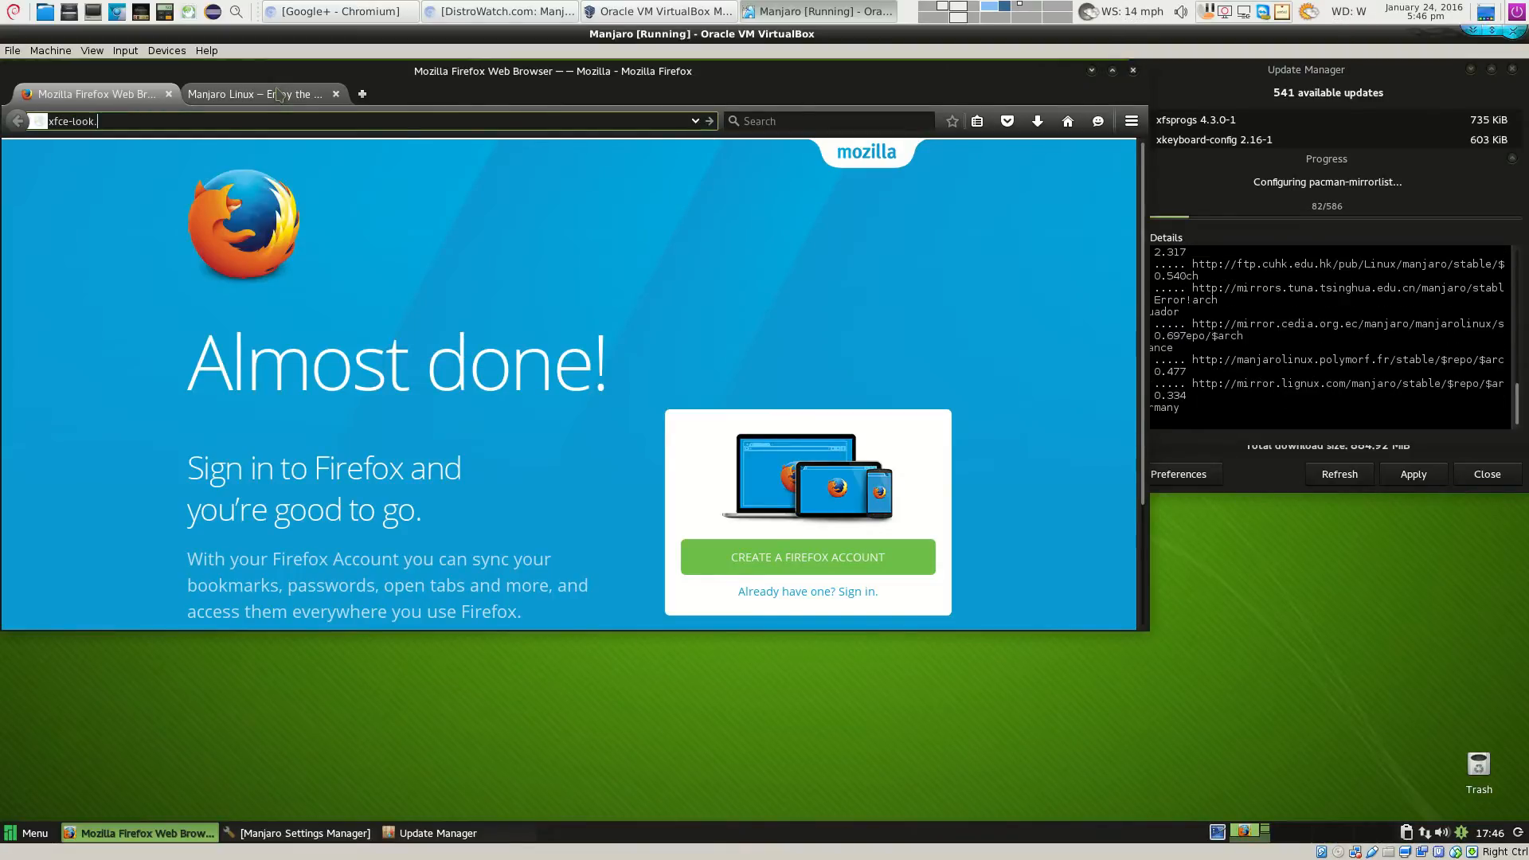
{"action": "type", "text": "g"}
{"action": "key", "text": "Return"}
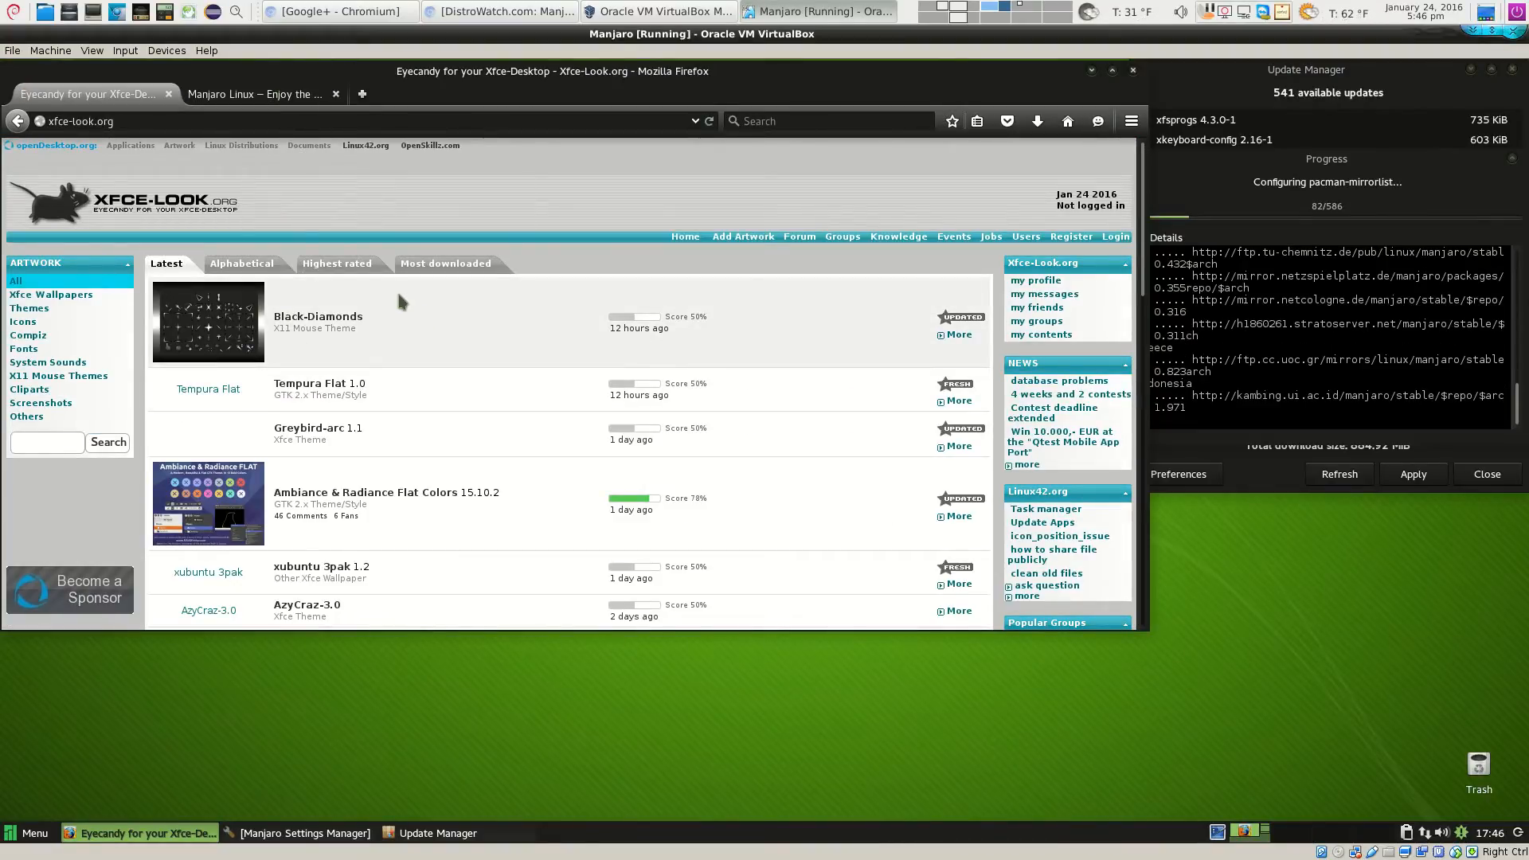
View the Black-Diamonds mouse theme's enlarged preview, return to the latest artwork list and look through it
{"action": "left_click", "coordinate": [343, 316]}
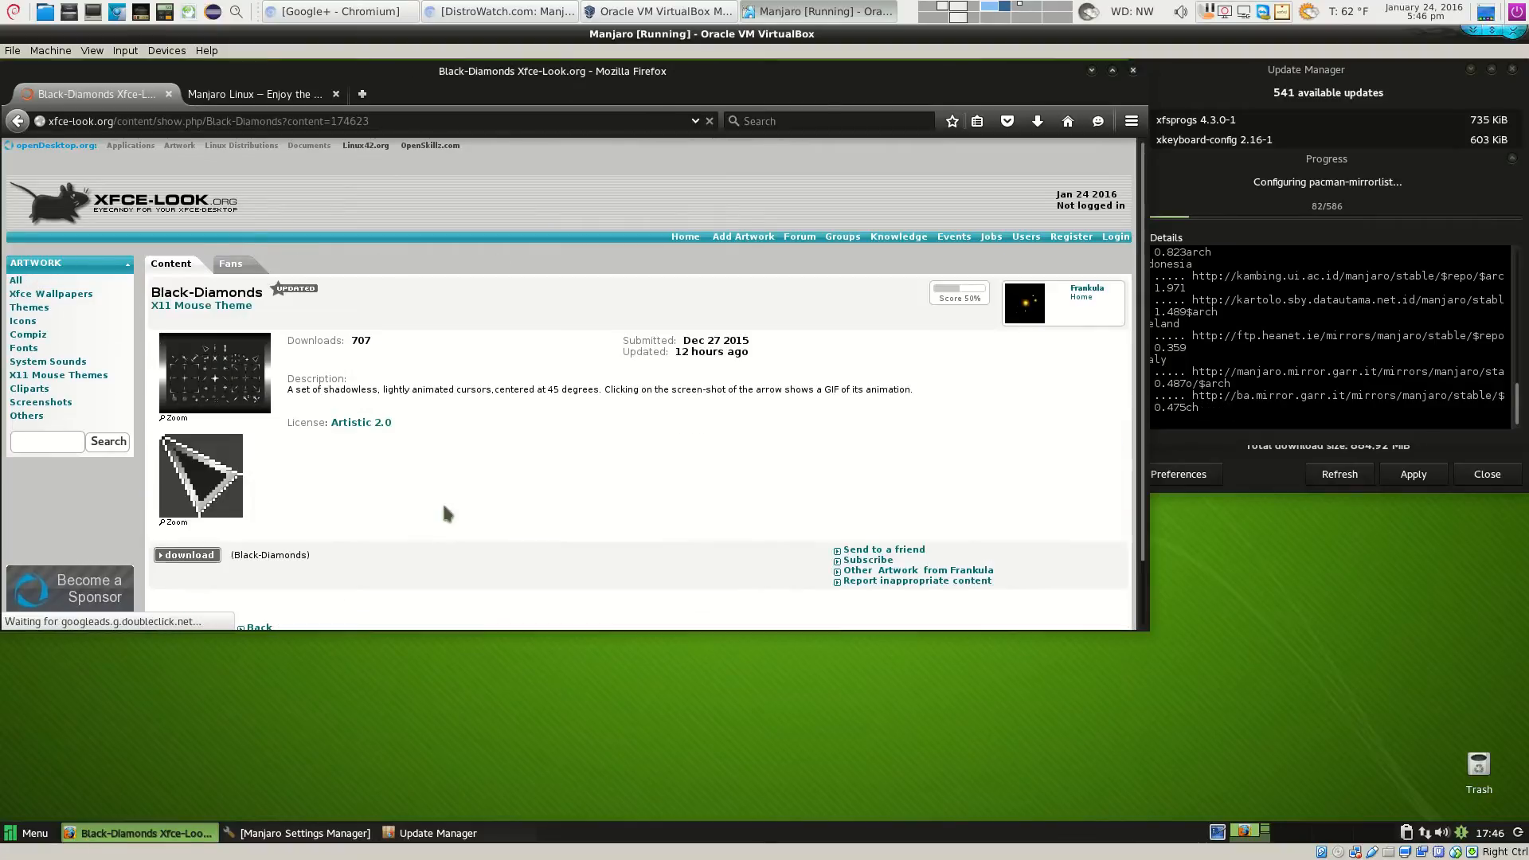
{"action": "left_click", "coordinate": [214, 398]}
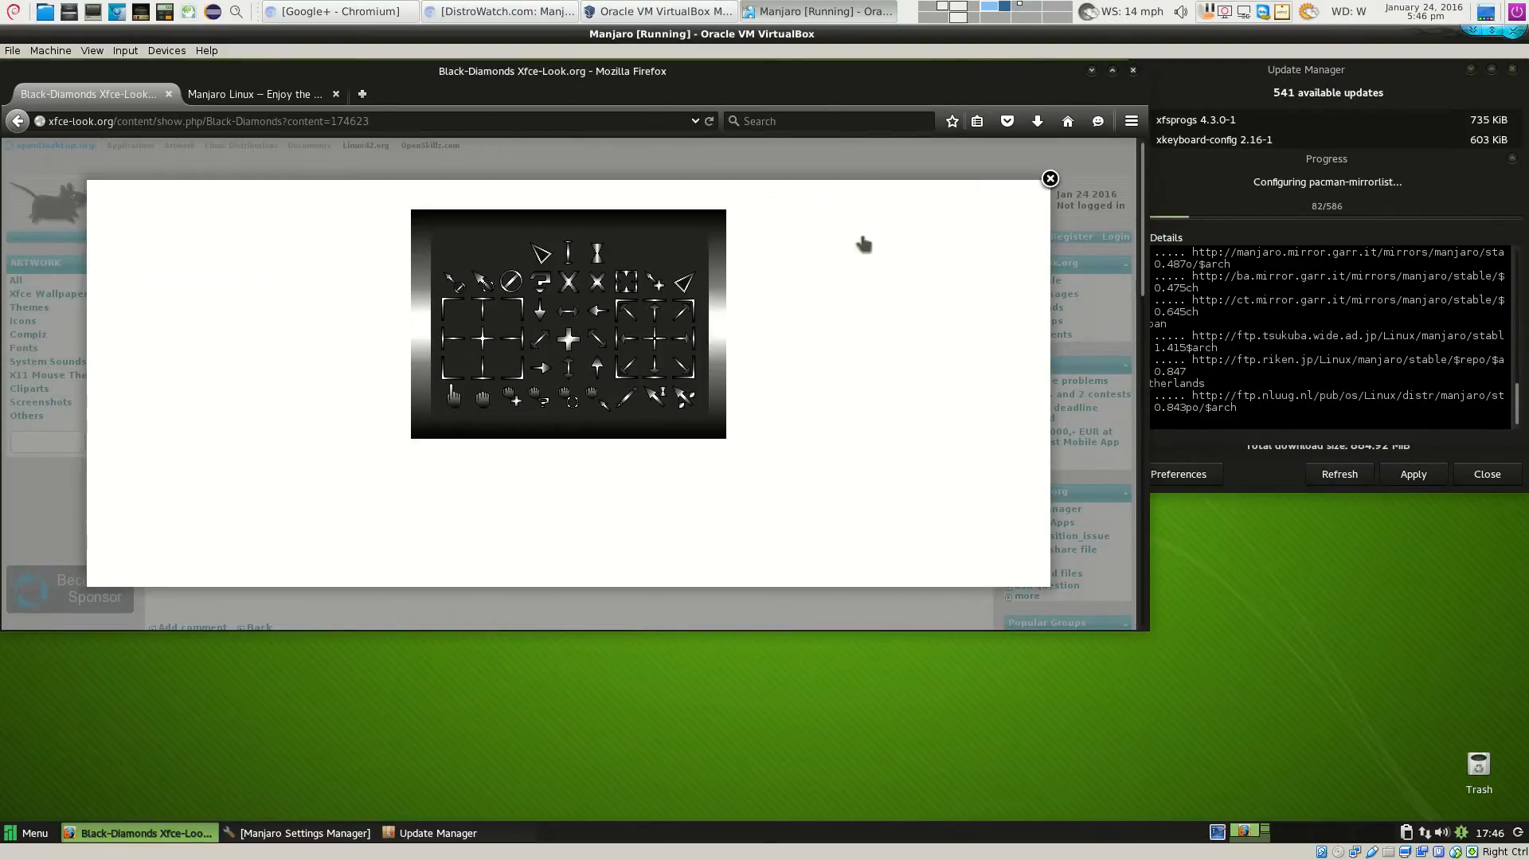
{"action": "left_click", "coordinate": [1049, 178]}
{"action": "left_click", "coordinate": [18, 121]}
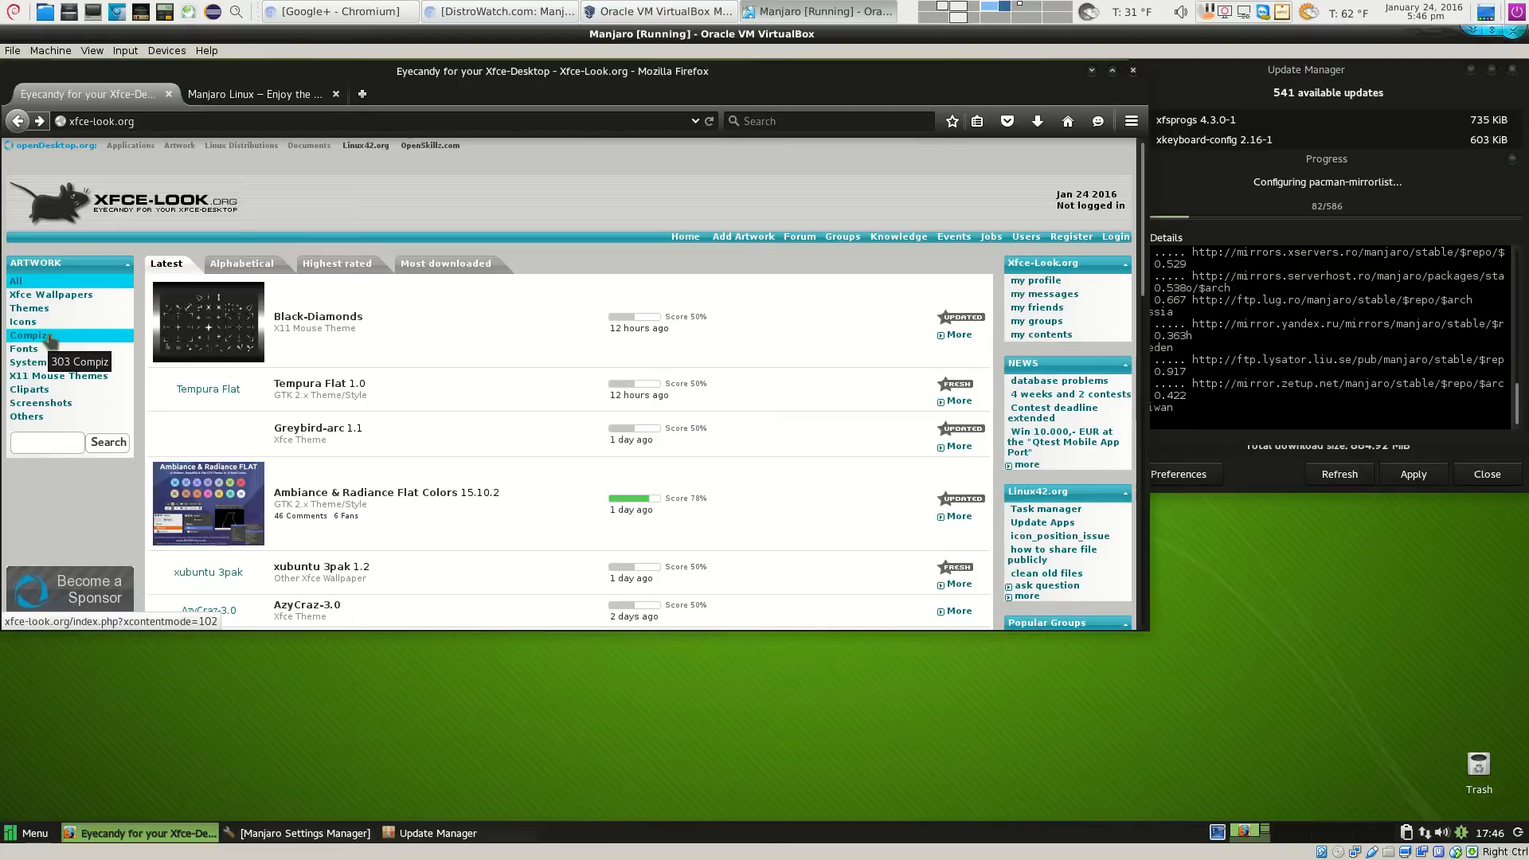
{"action": "scroll", "coordinate": [381, 388], "scroll_direction": "down", "scroll_amount": 5}
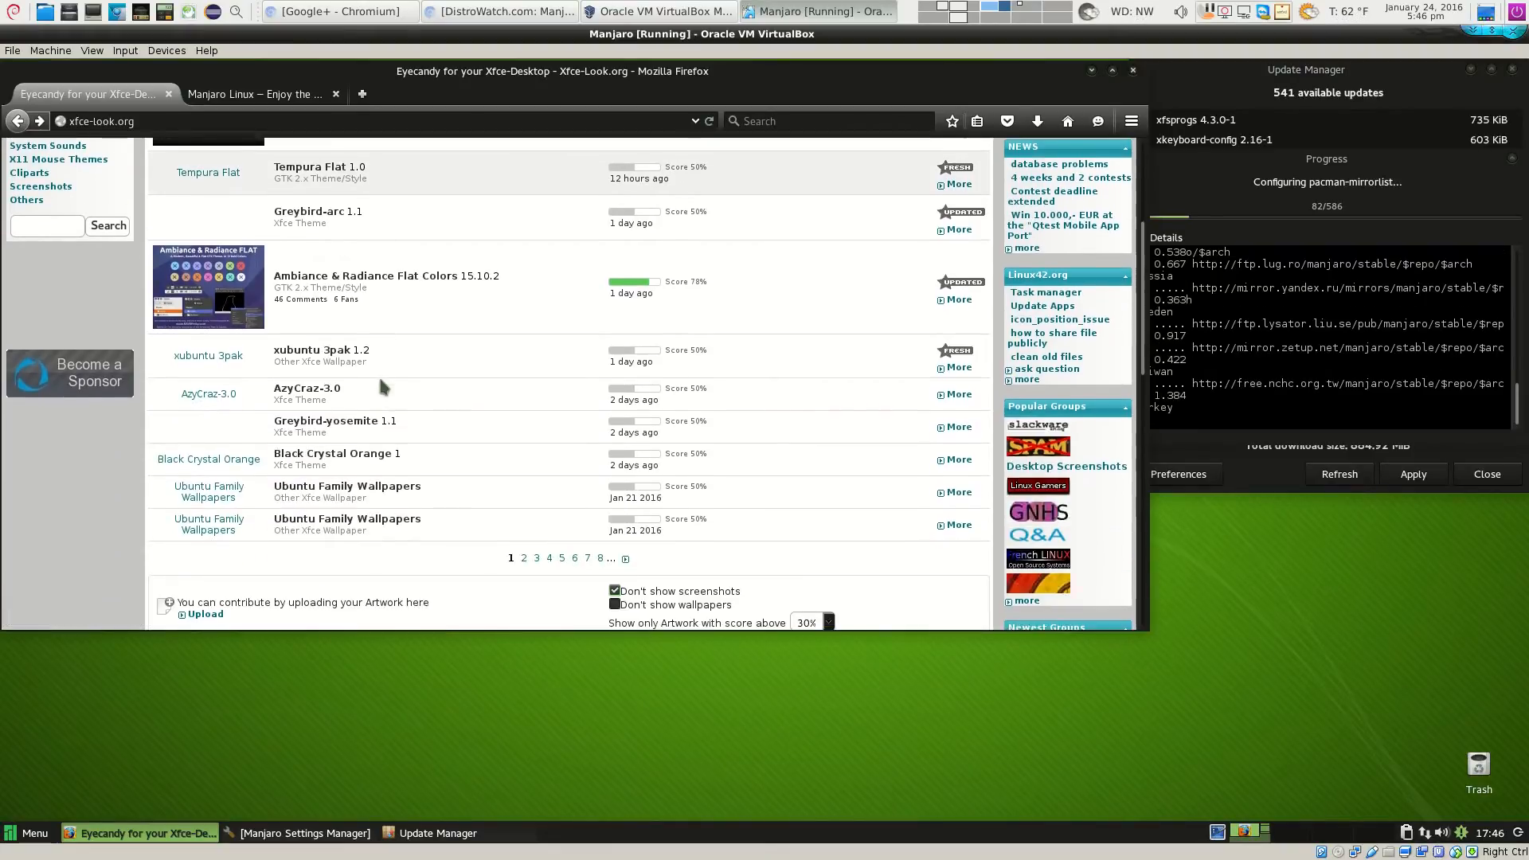
Show the Themes category of the artwork list and maximise the browser window to look through it
{"action": "scroll", "coordinate": [383, 388], "scroll_direction": "down", "scroll_amount": 2}
{"action": "scroll", "coordinate": [382, 388], "scroll_direction": "up", "scroll_amount": 8}
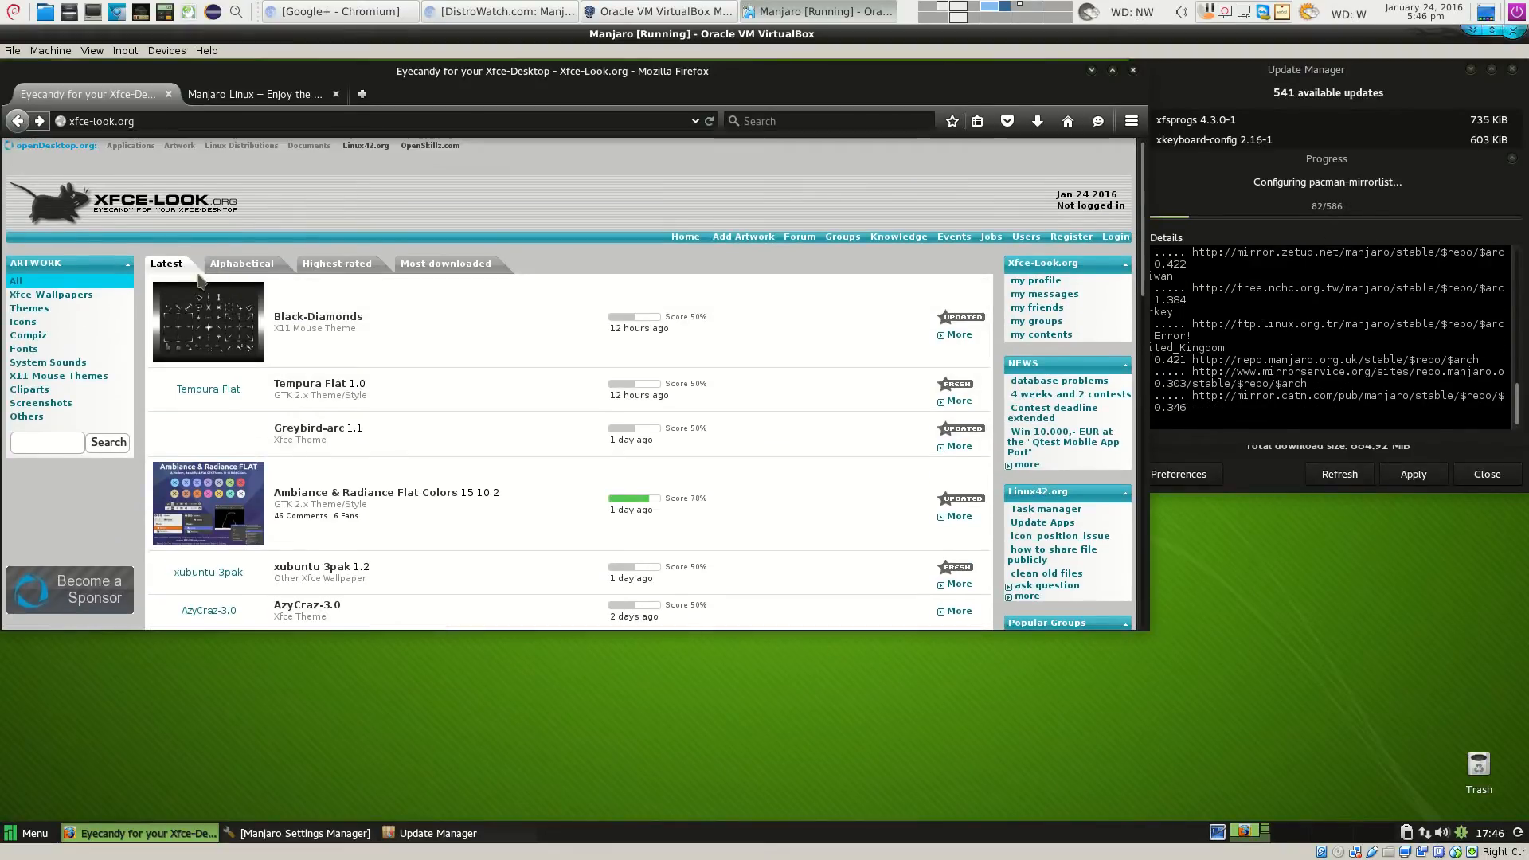
{"action": "left_click", "coordinate": [49, 295]}
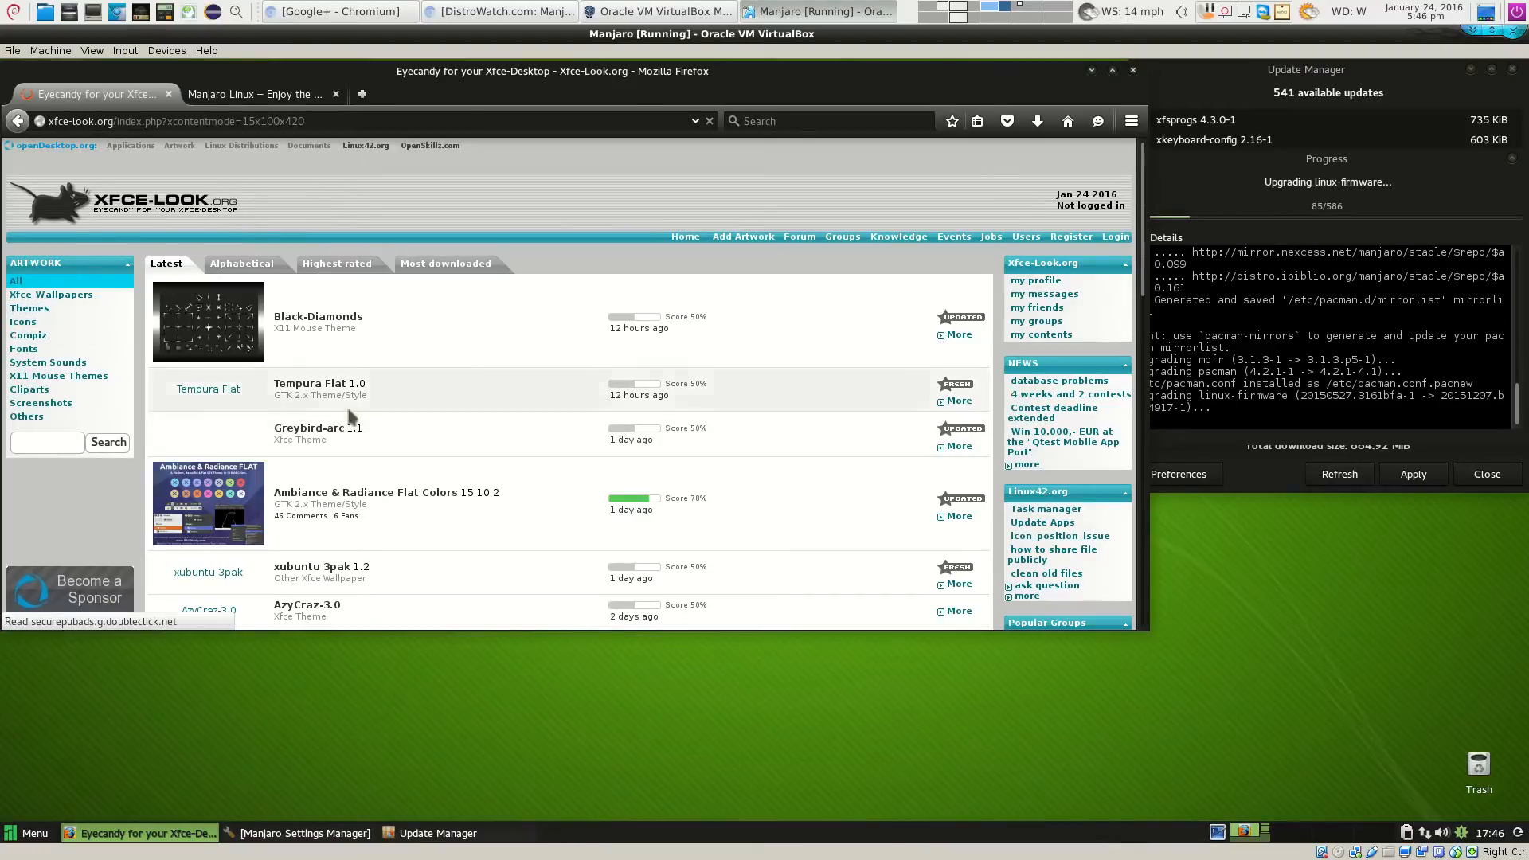
{"action": "scroll", "coordinate": [356, 411], "scroll_direction": "down", "scroll_amount": 4}
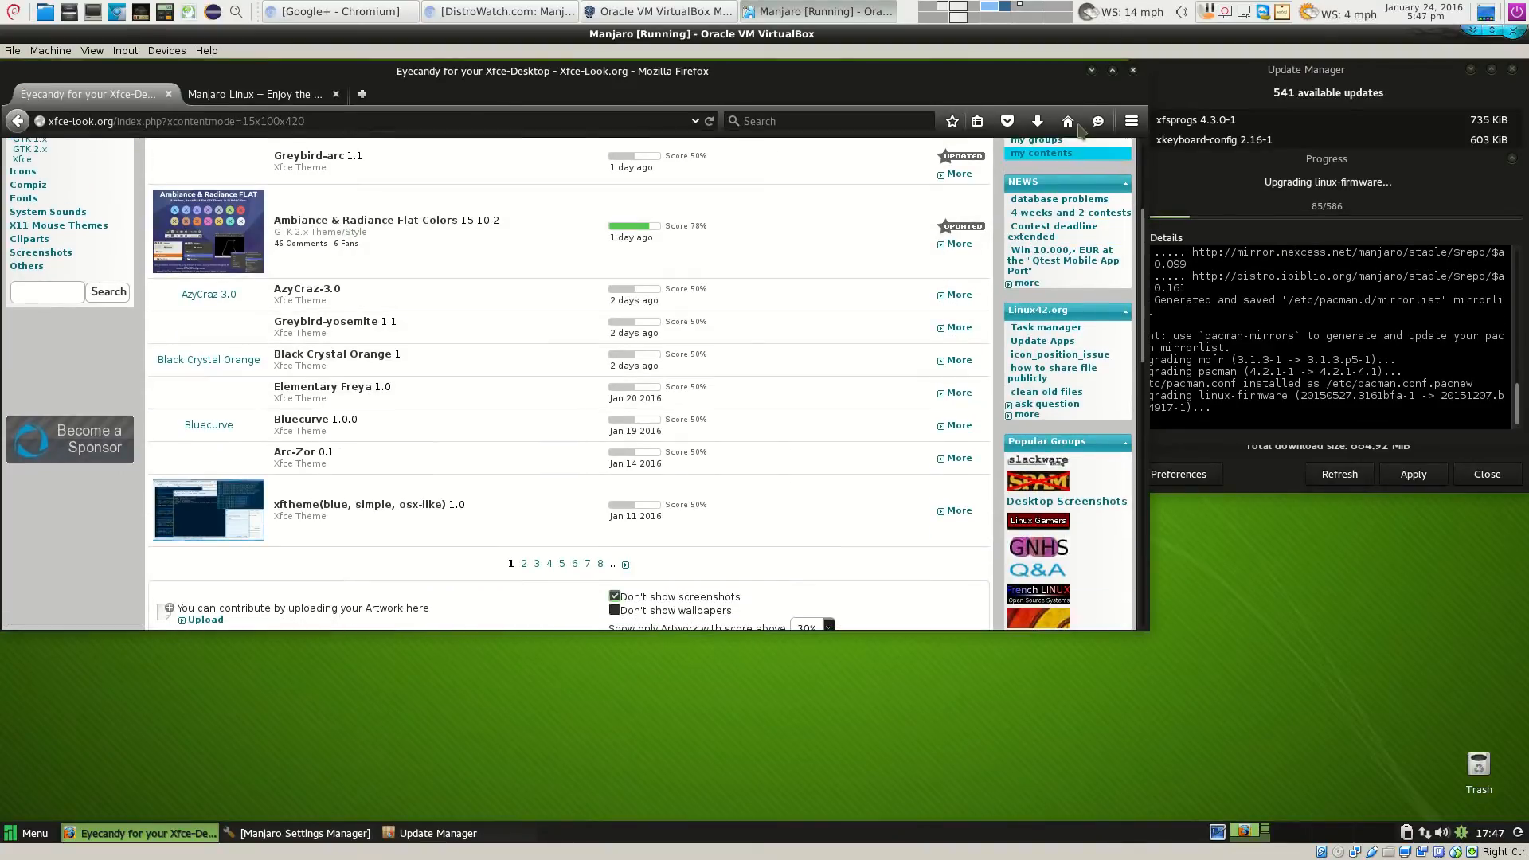
{"action": "left_click", "coordinate": [1112, 76]}
{"action": "scroll", "coordinate": [558, 462], "scroll_direction": "down", "scroll_amount": 1}
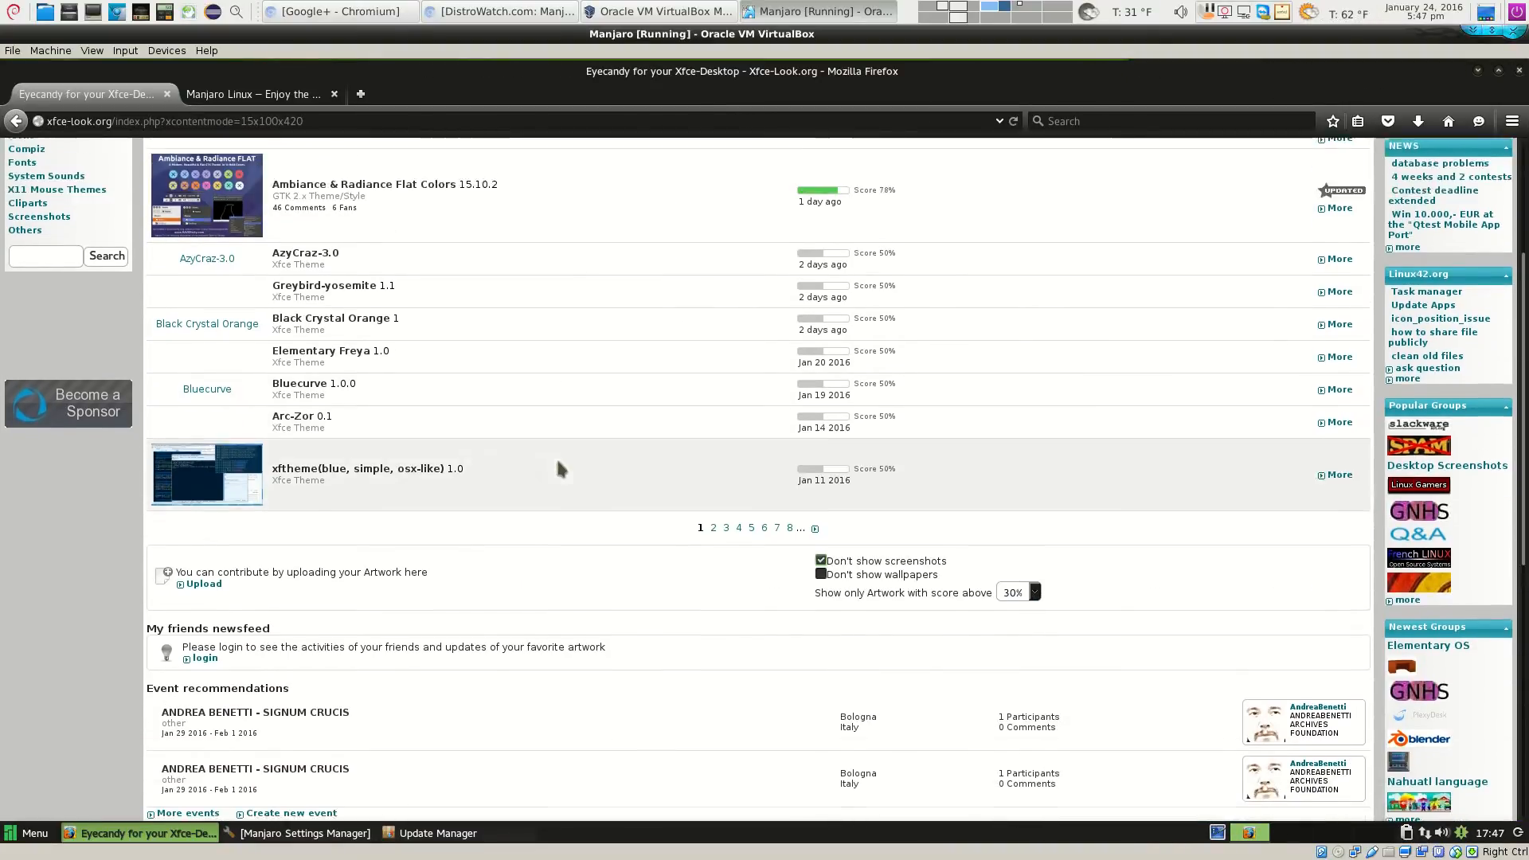
{"action": "scroll", "coordinate": [560, 470], "scroll_direction": "up", "scroll_amount": 5}
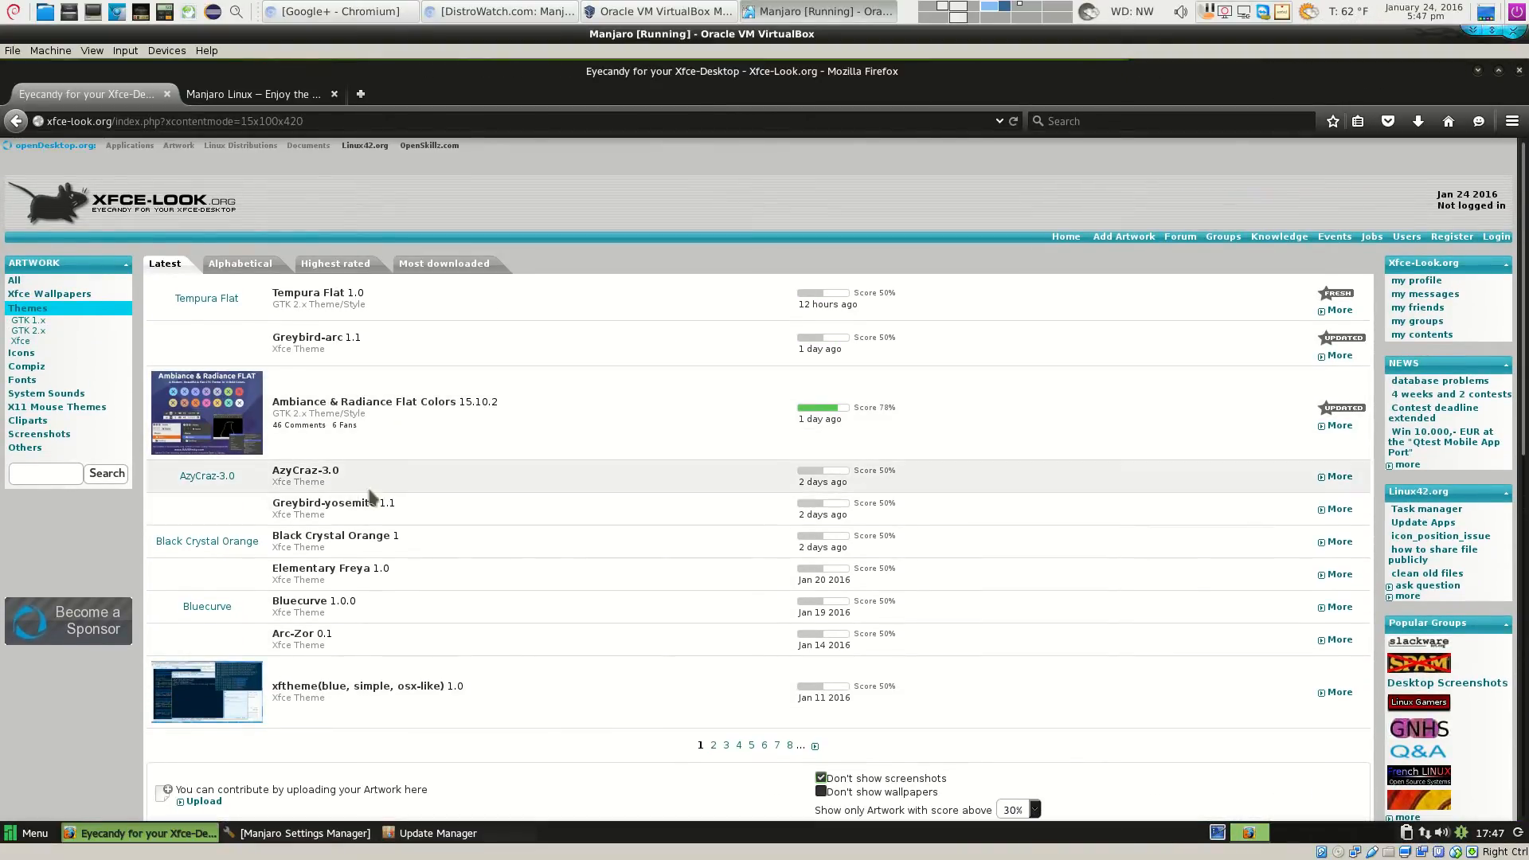
Browse pages 2, 3 and 4 of the latest themes list and look over the Xfce themes on each
{"action": "left_click", "coordinate": [714, 745]}
{"action": "scroll", "coordinate": [613, 605], "scroll_direction": "down", "scroll_amount": 10}
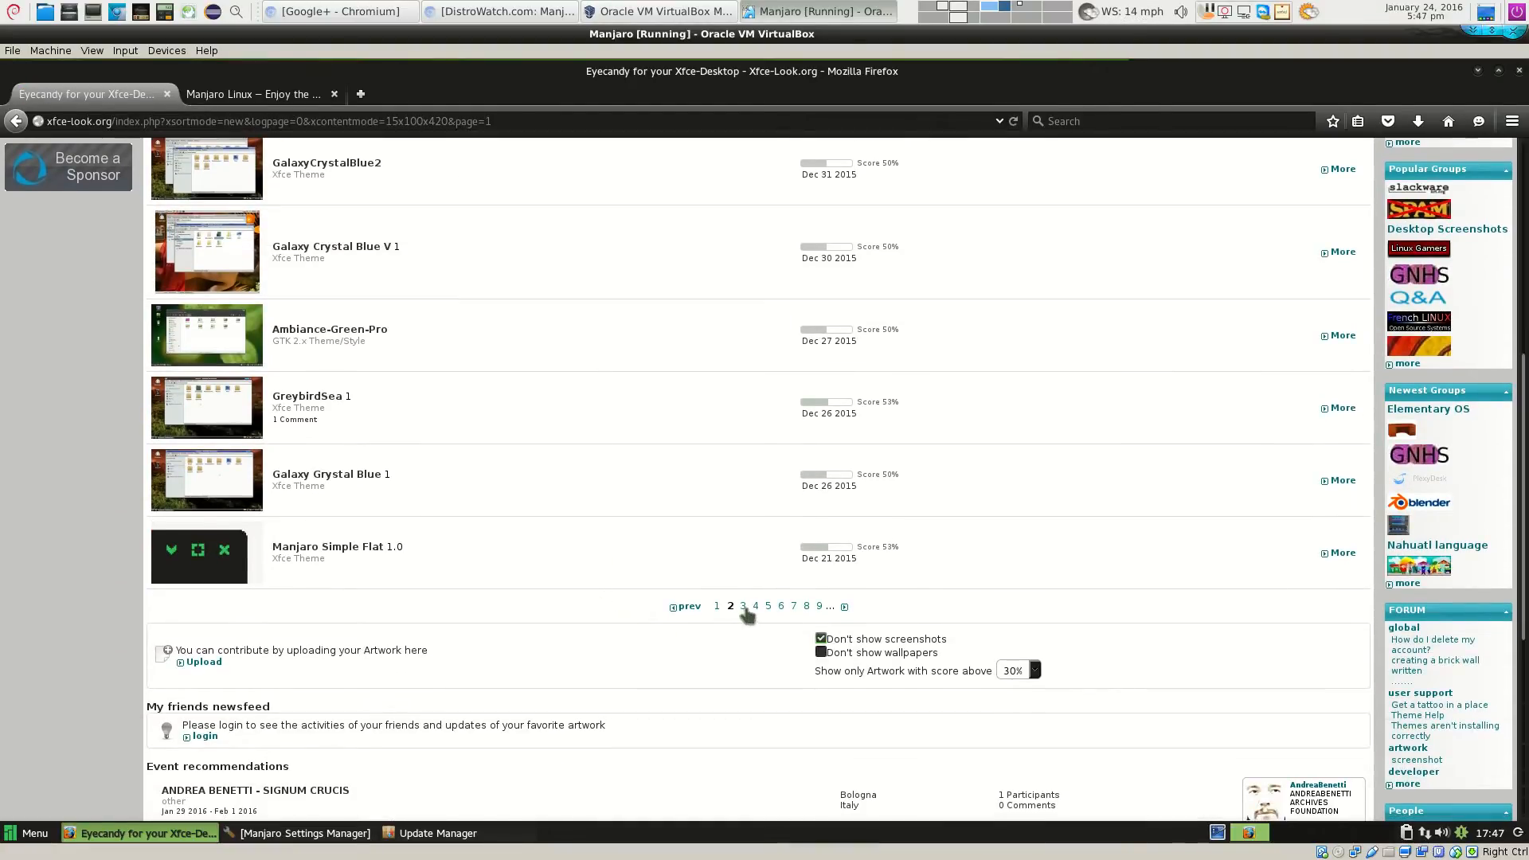
{"action": "left_click", "coordinate": [742, 606]}
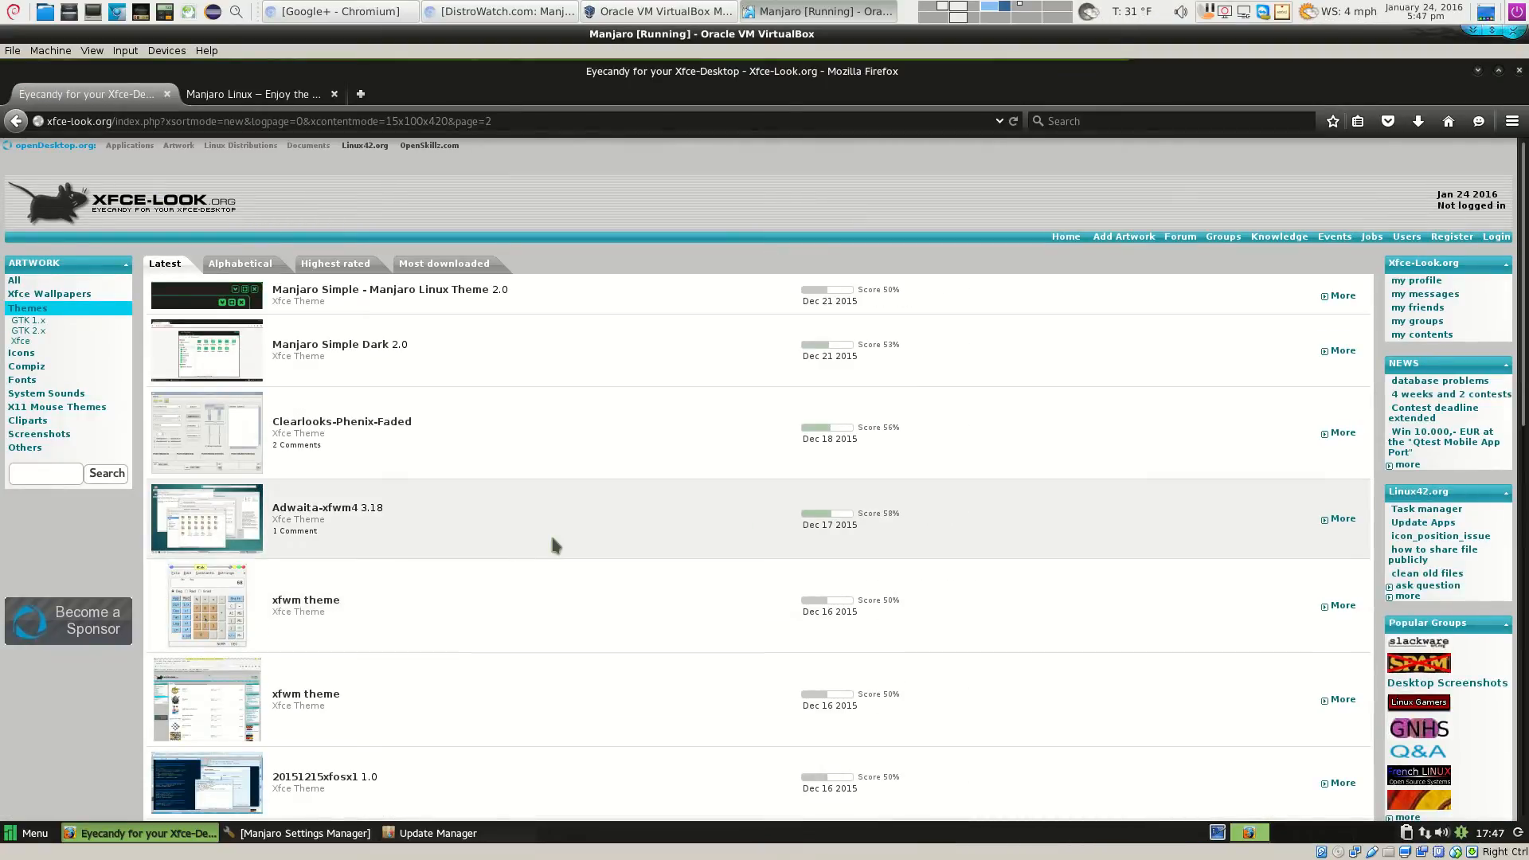
{"action": "scroll", "coordinate": [551, 535], "scroll_direction": "down", "scroll_amount": 5}
{"action": "scroll", "coordinate": [557, 545], "scroll_direction": "down", "scroll_amount": 2}
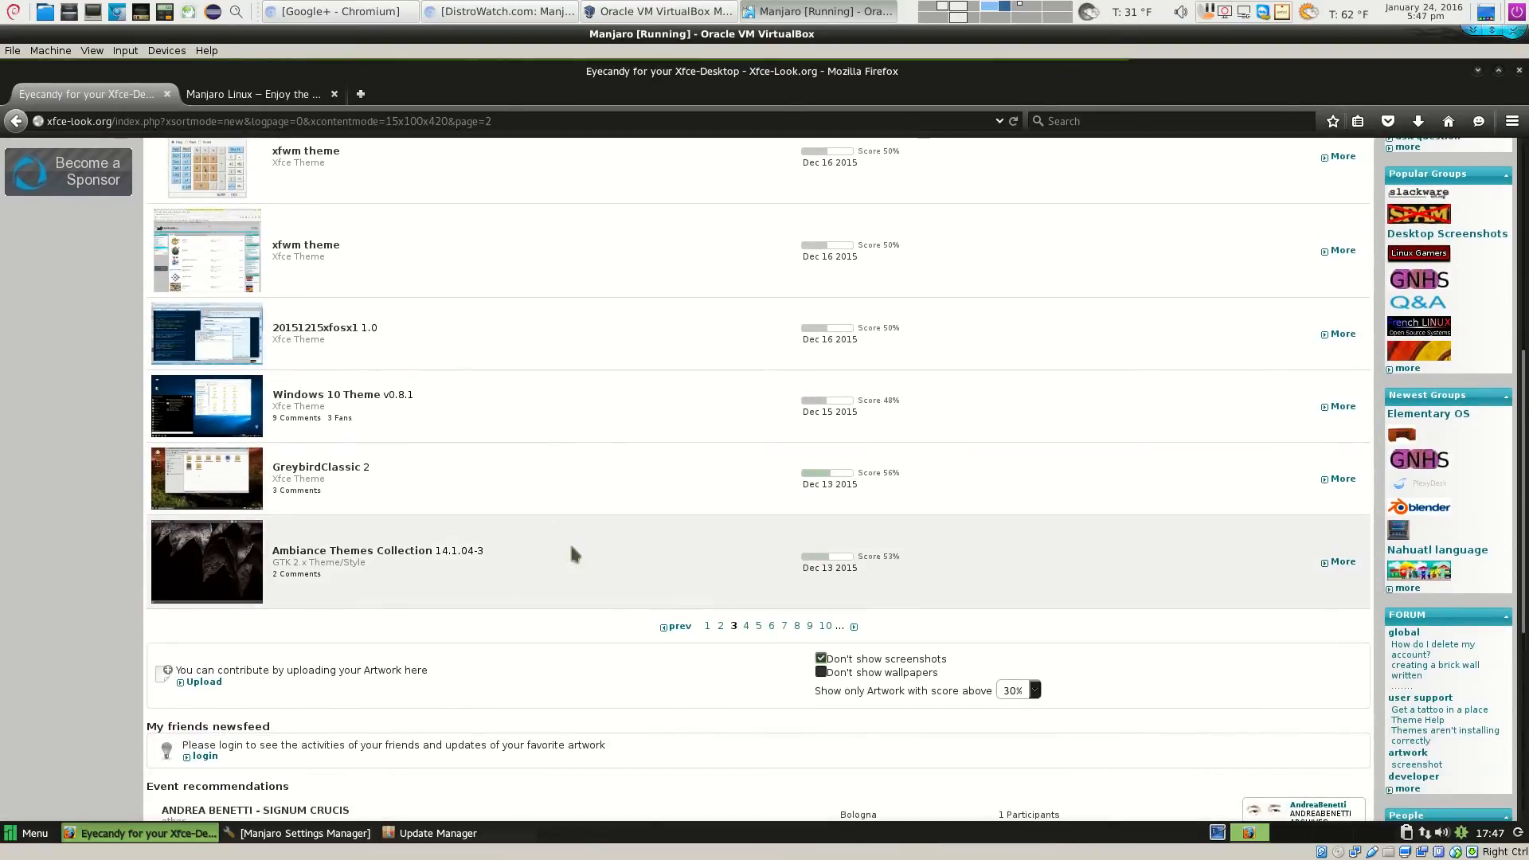
{"action": "left_click", "coordinate": [745, 620]}
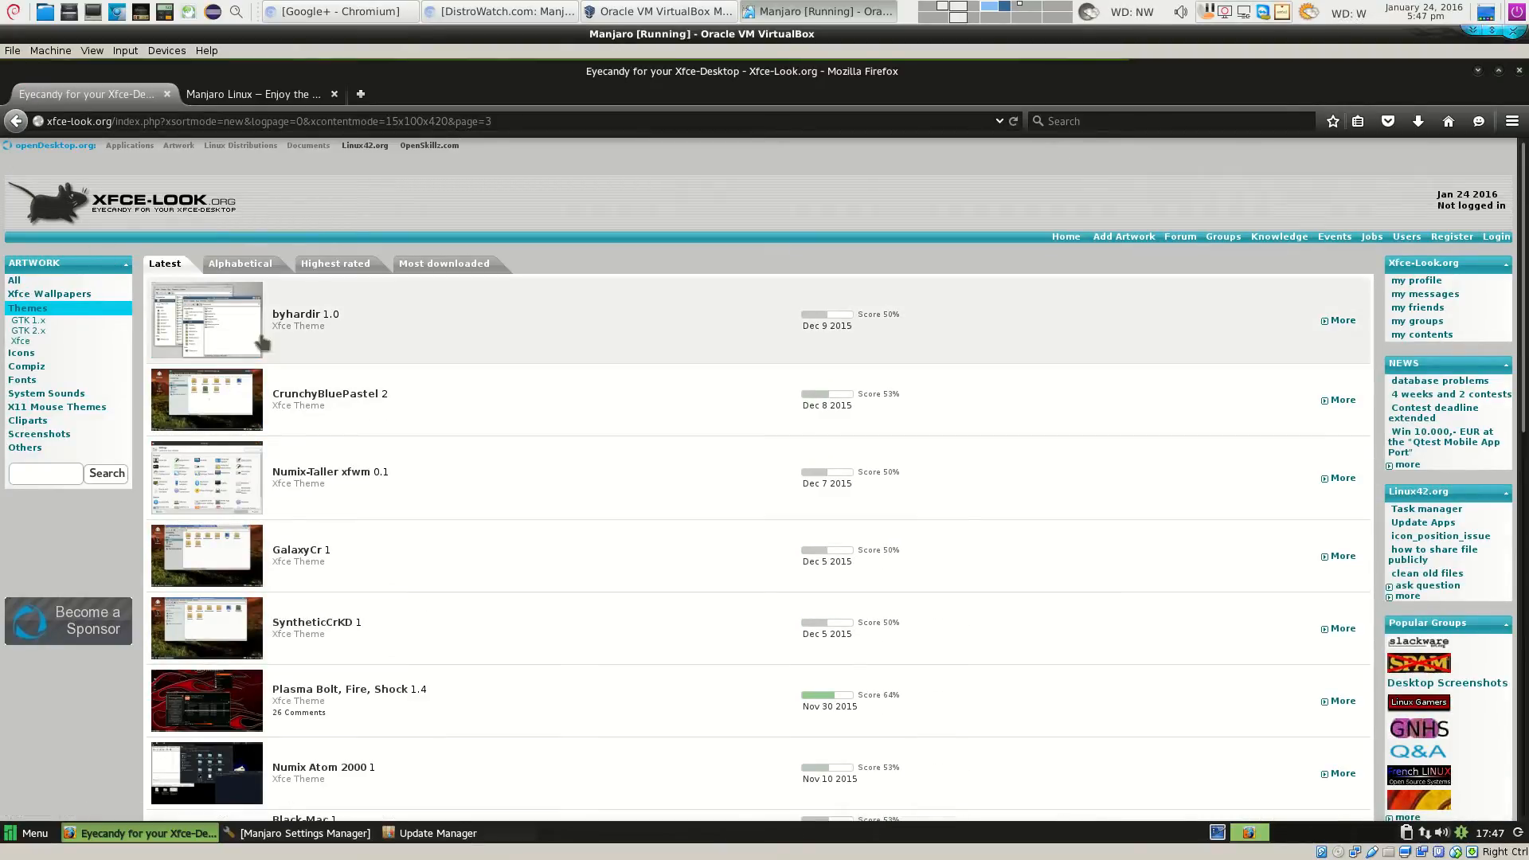
{"action": "scroll", "coordinate": [429, 532], "scroll_direction": "down", "scroll_amount": 3}
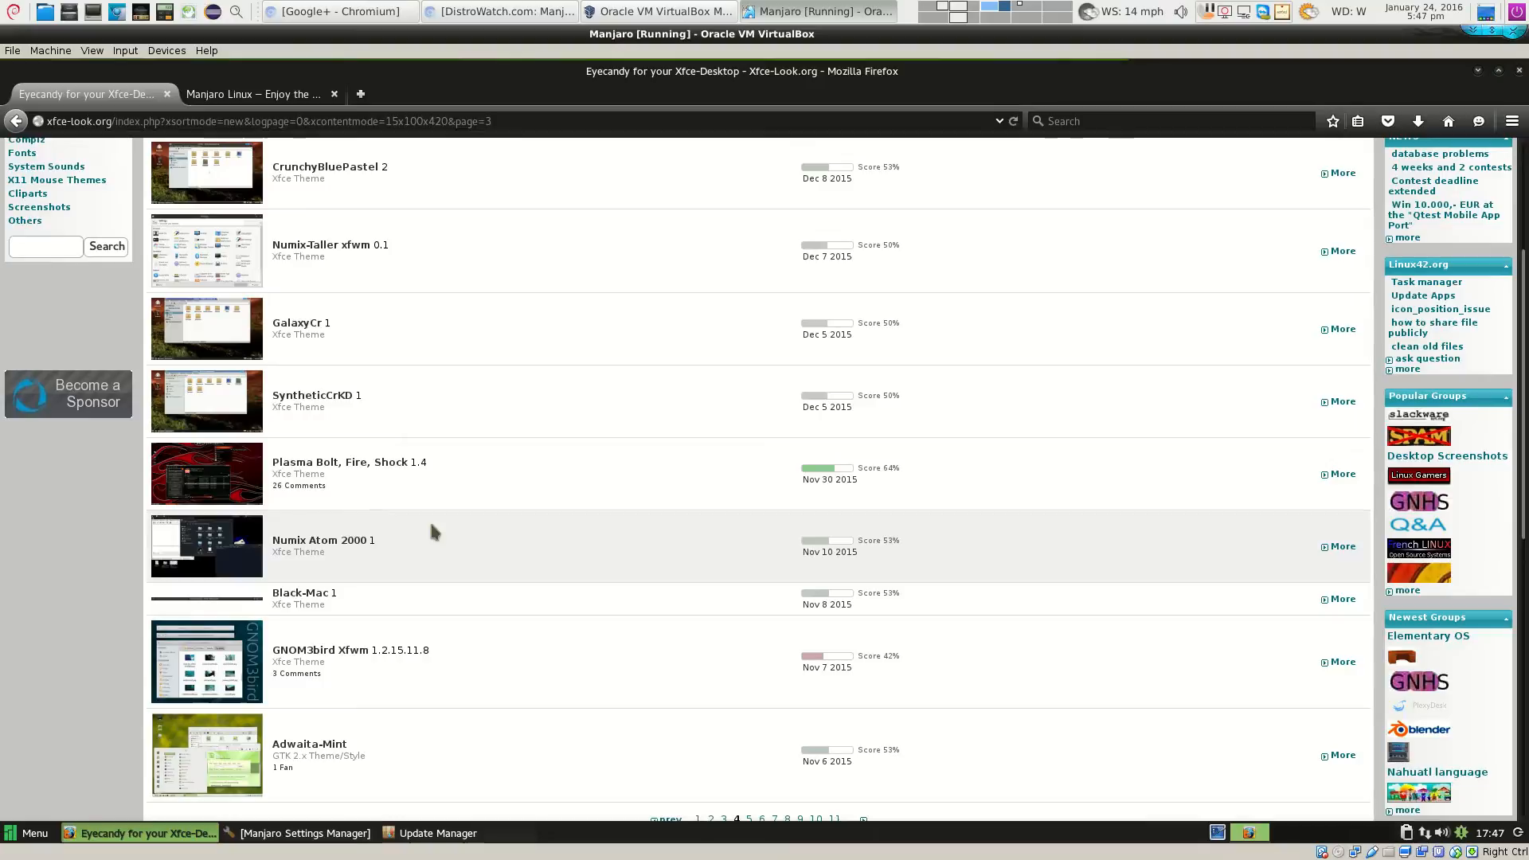
Open the Plasma Bolt, Fire, Shock theme's page and download its archive 158436-Plasma-1.4.tar.gz, choosing Save File
{"action": "left_click", "coordinate": [372, 472]}
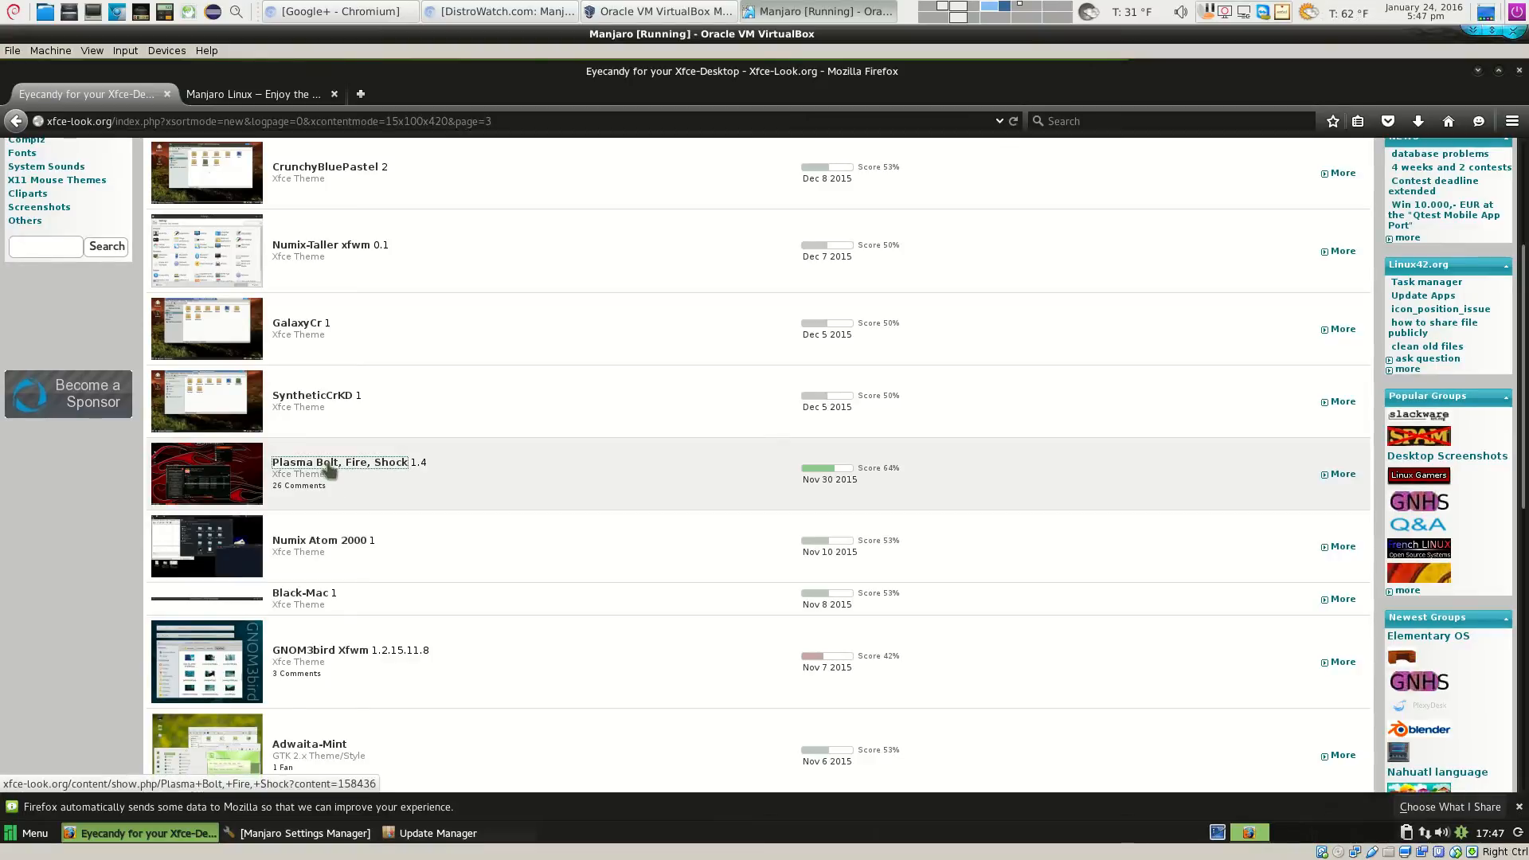
{"action": "left_click", "coordinate": [365, 470]}
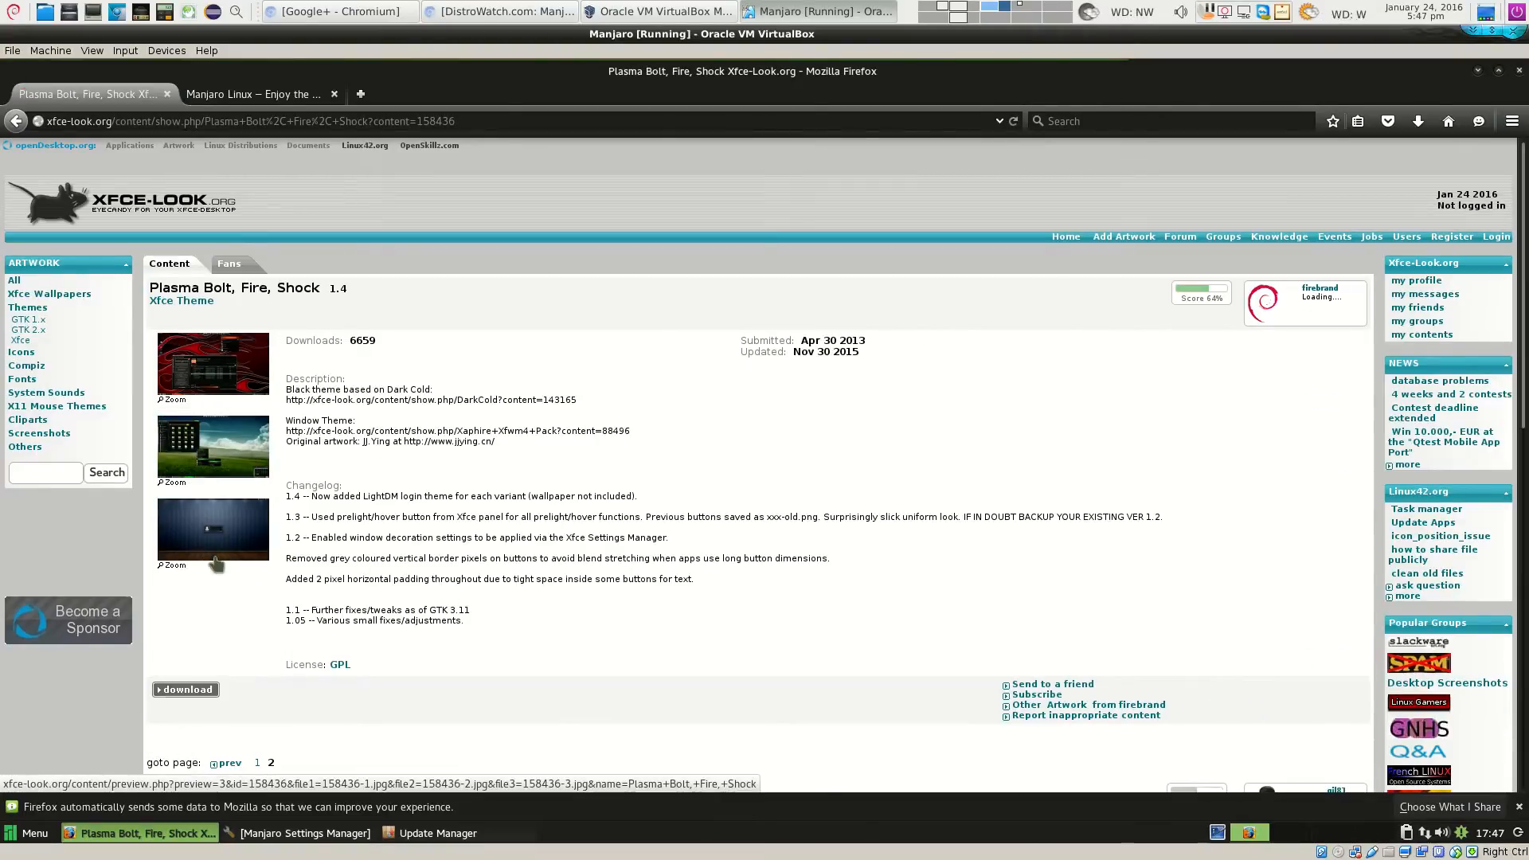
{"action": "scroll", "coordinate": [207, 615], "scroll_direction": "down", "scroll_amount": 2}
{"action": "left_click", "coordinate": [183, 599]}
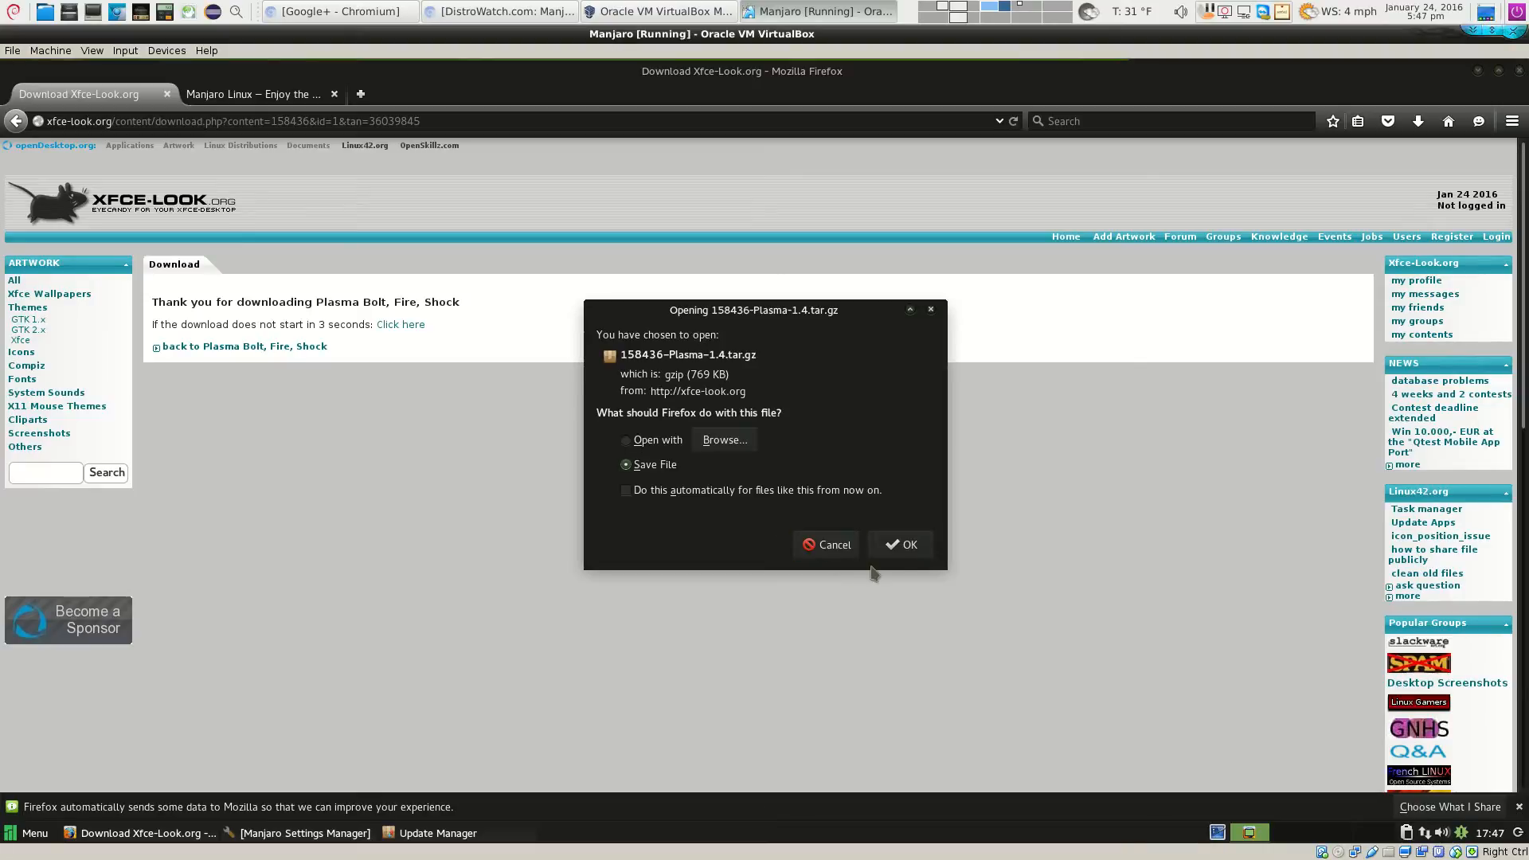
{"action": "left_click", "coordinate": [890, 546]}
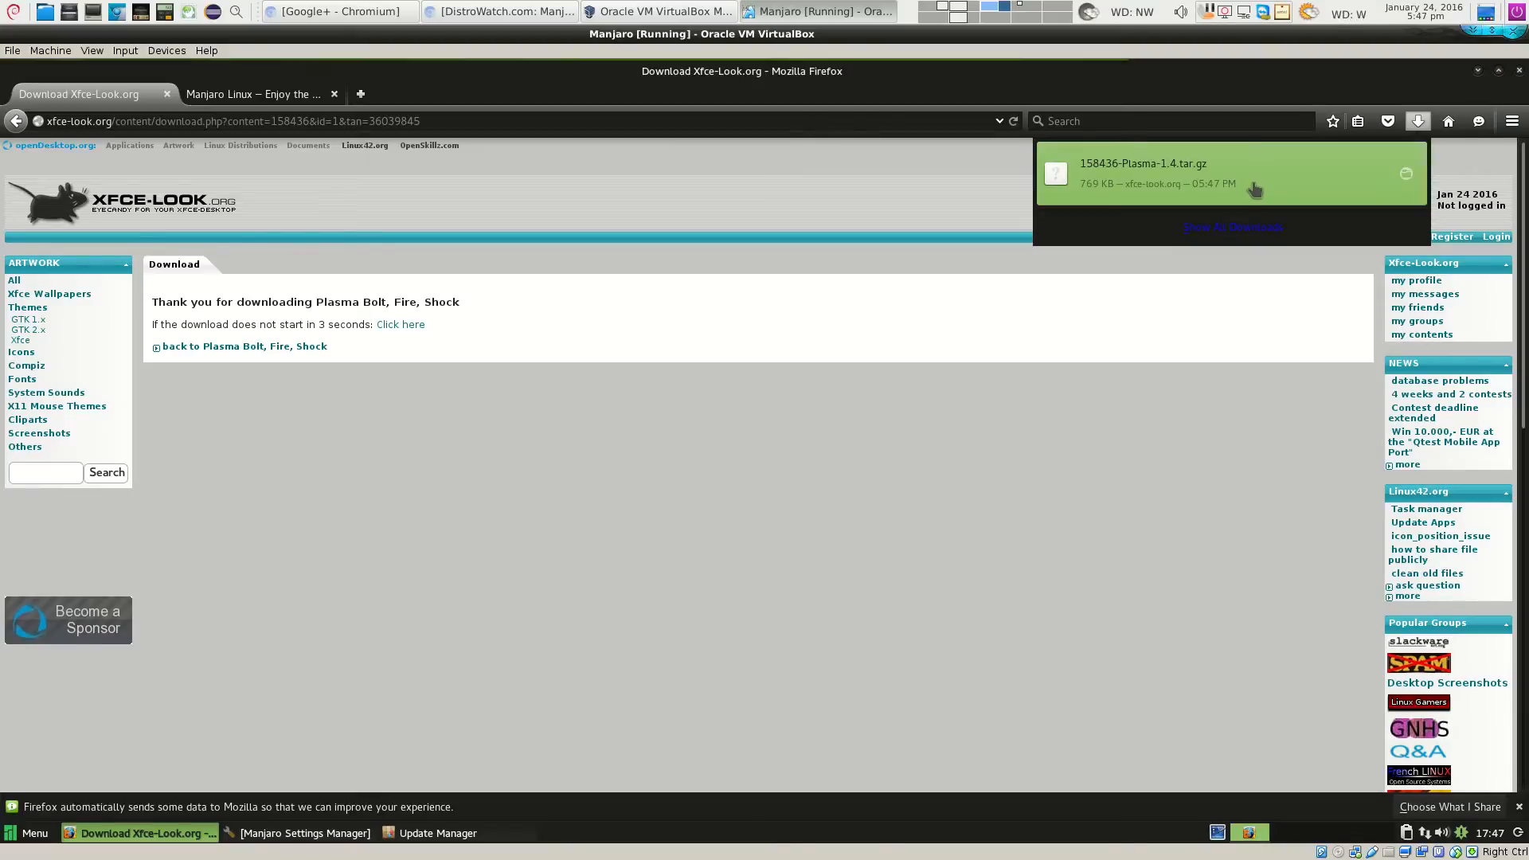
Open the downloaded Plasma archive's folder in the file manager and try to extract the archive in place
{"action": "left_click", "coordinate": [1406, 178]}
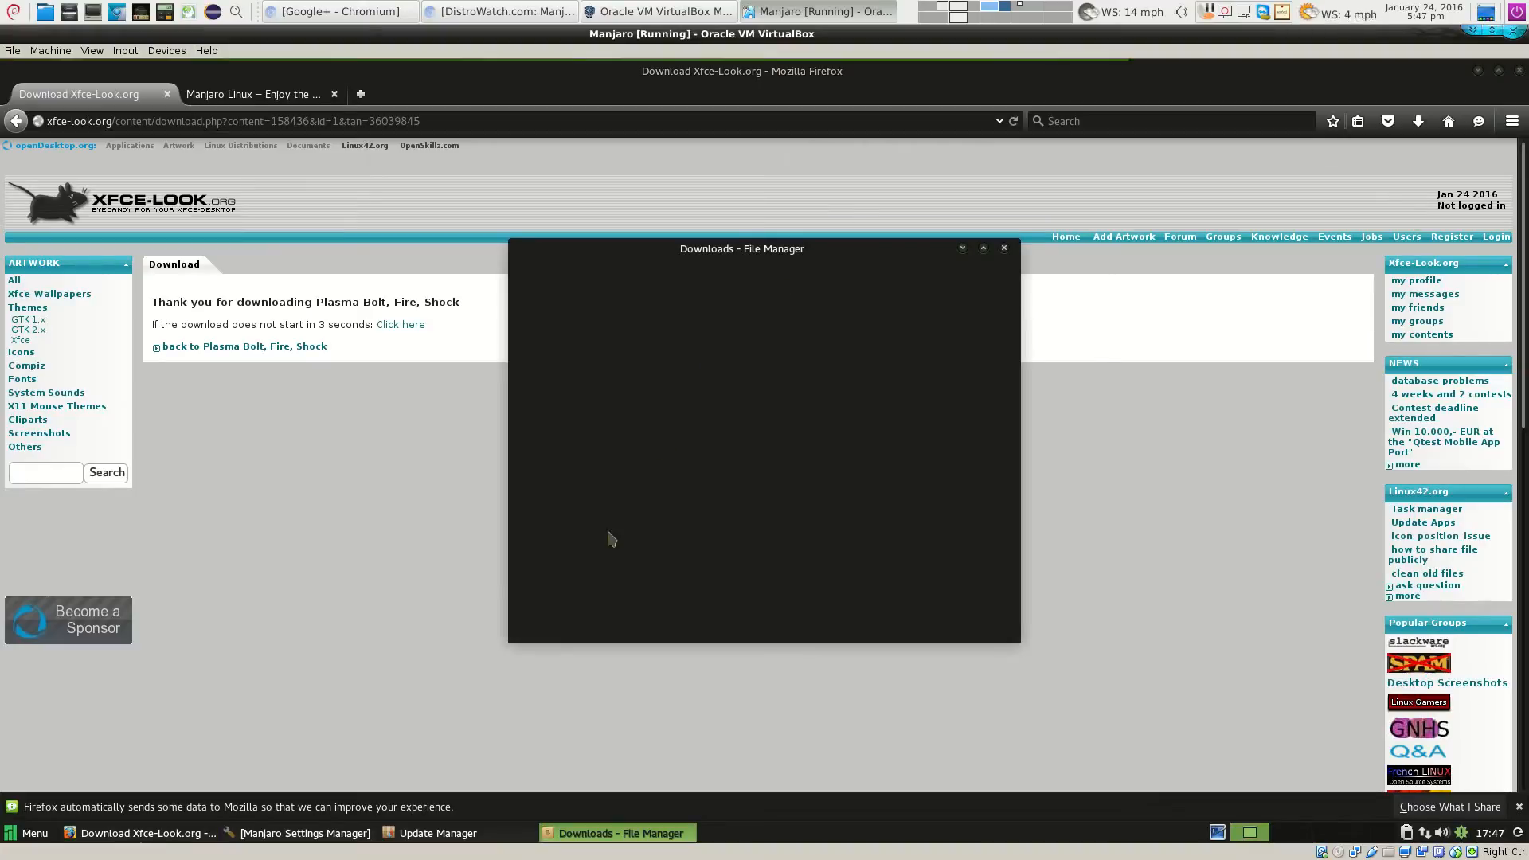
{"action": "left_click", "coordinate": [724, 346]}
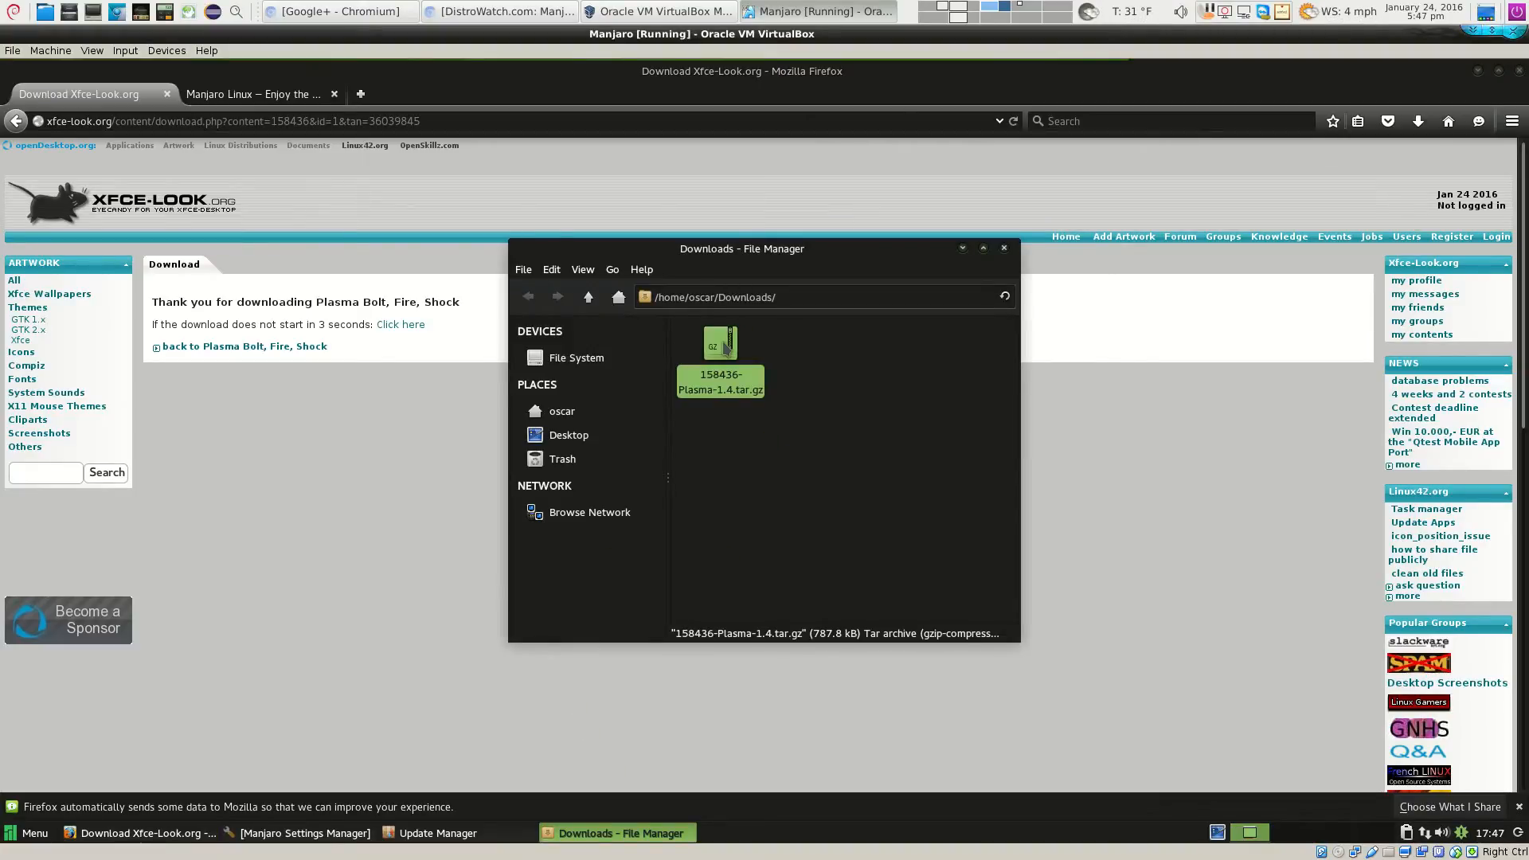
{"action": "right_click", "coordinate": [740, 394]}
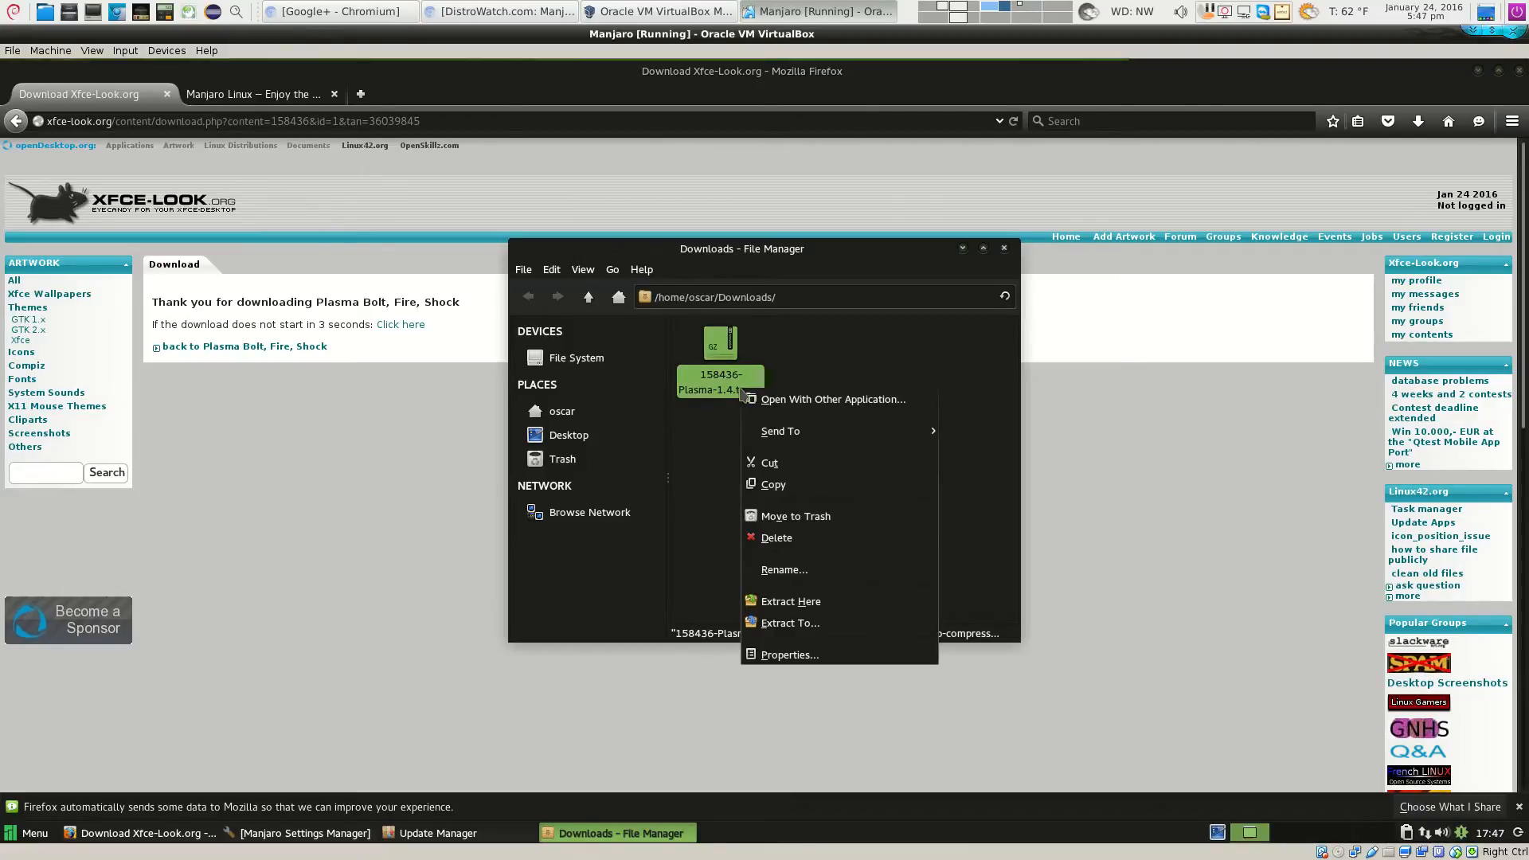
{"action": "left_click", "coordinate": [809, 603]}
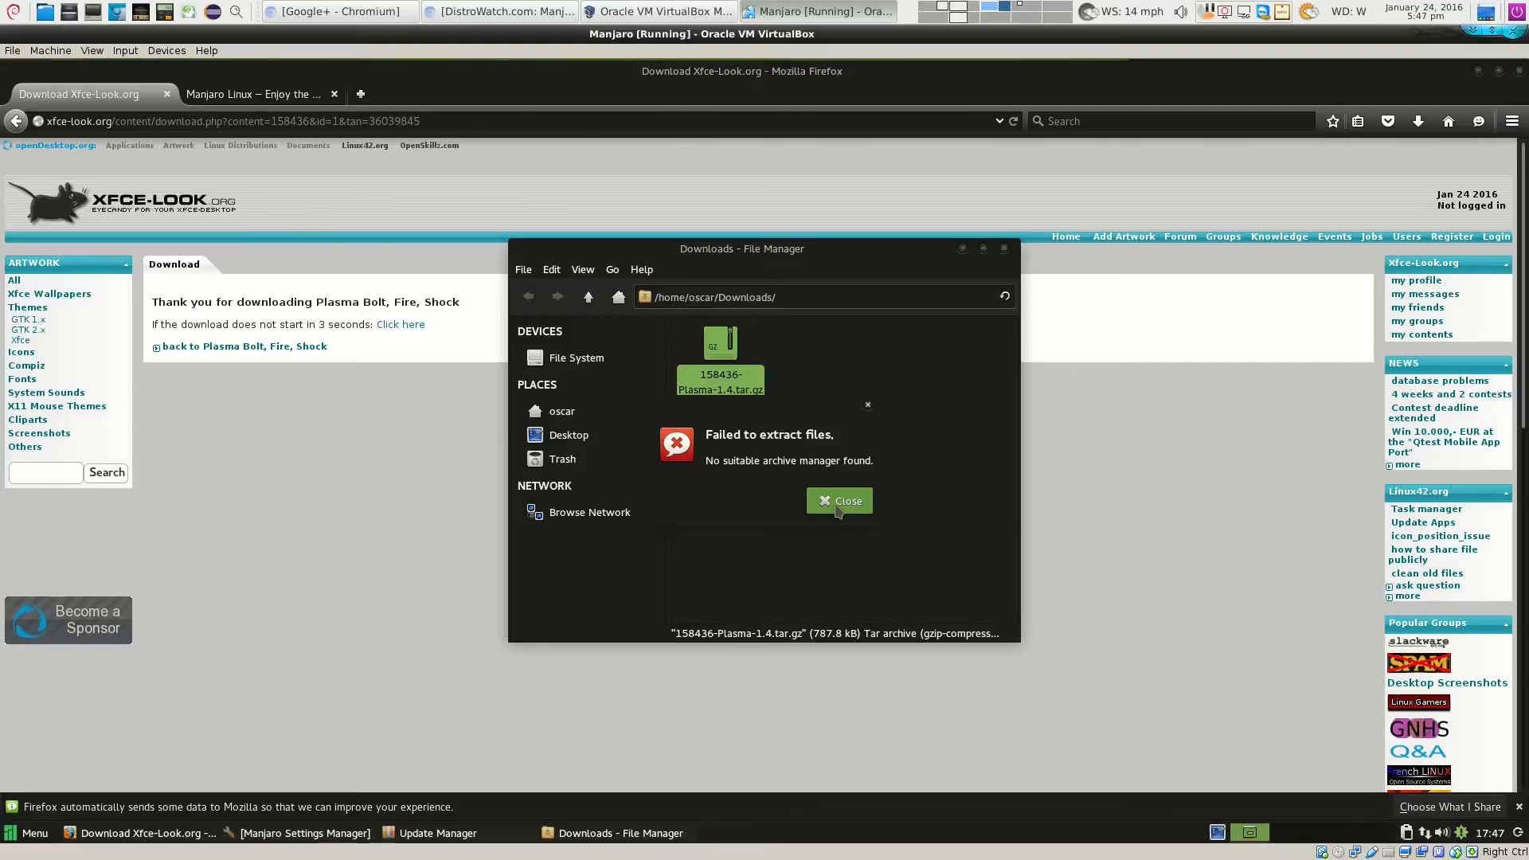
{"action": "left_click", "coordinate": [838, 501]}
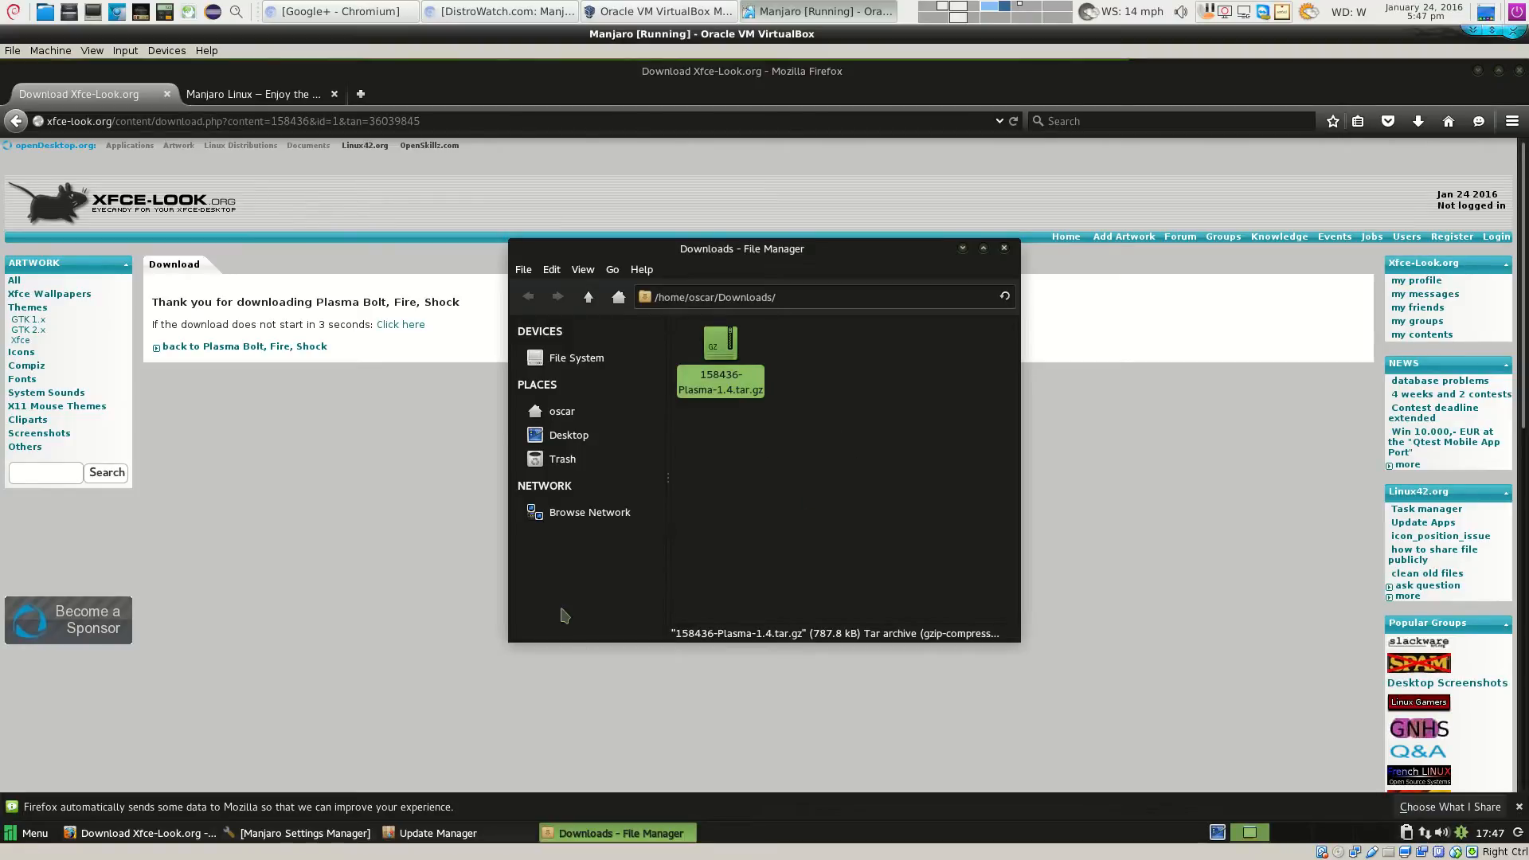
Search the installed applications for "xac" and clear the search text
{"action": "left_click", "coordinate": [32, 836]}
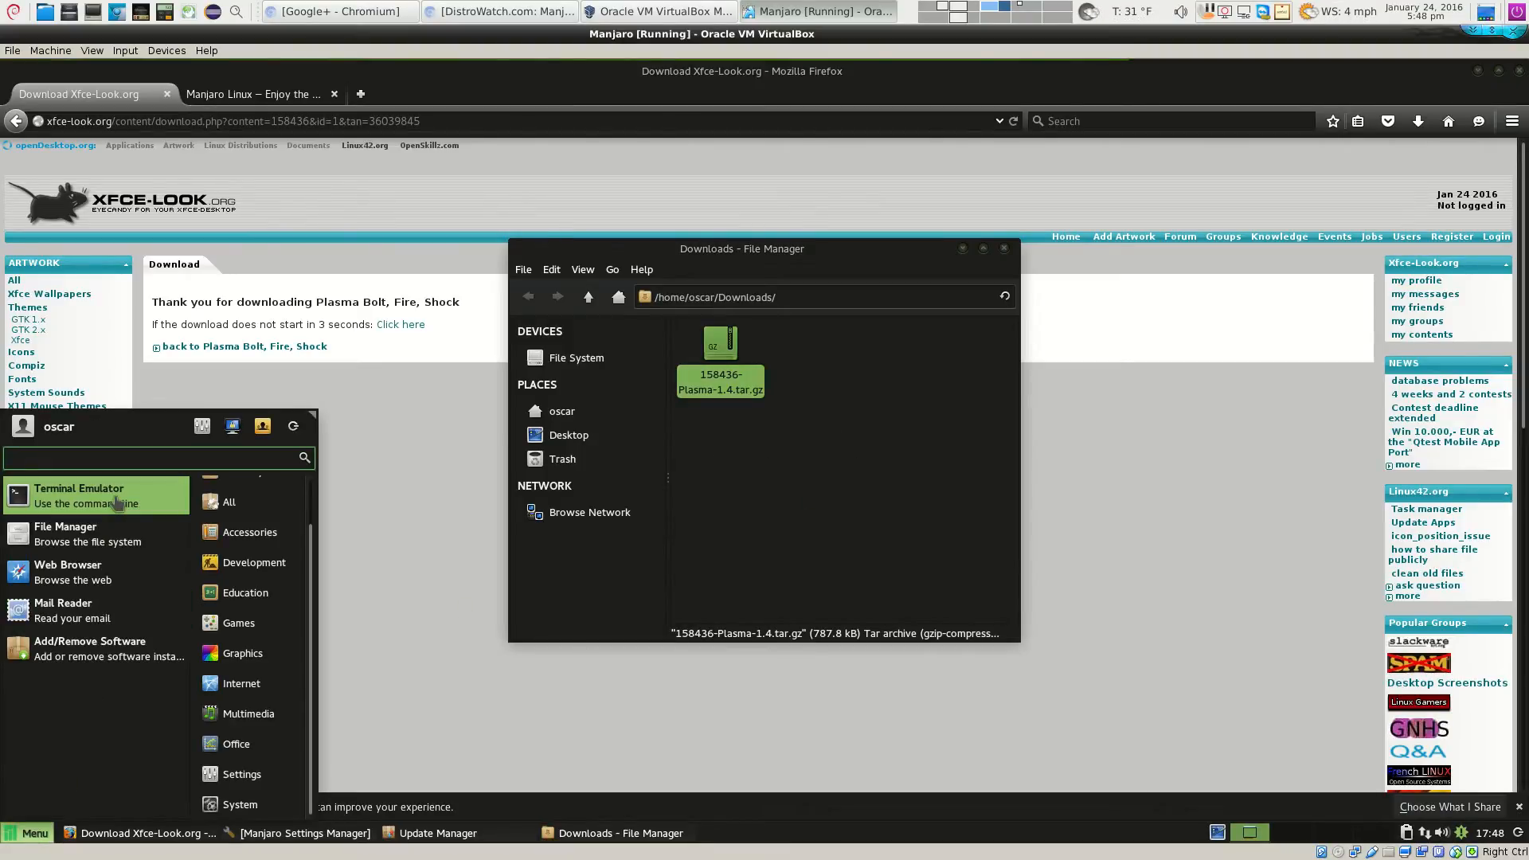
{"action": "type", "text": "xa"}
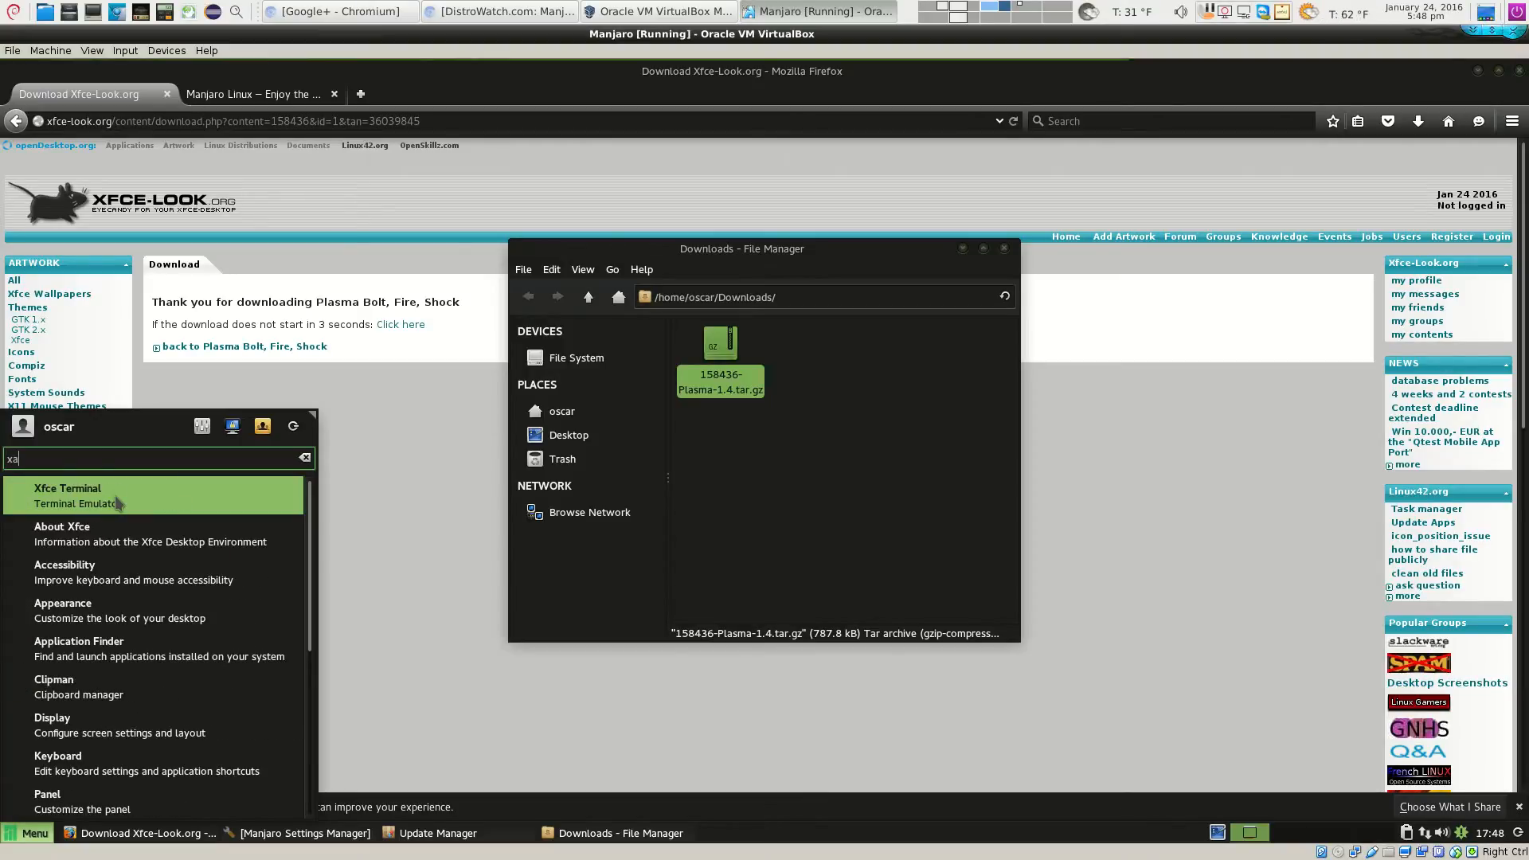
{"action": "type", "text": "c"}
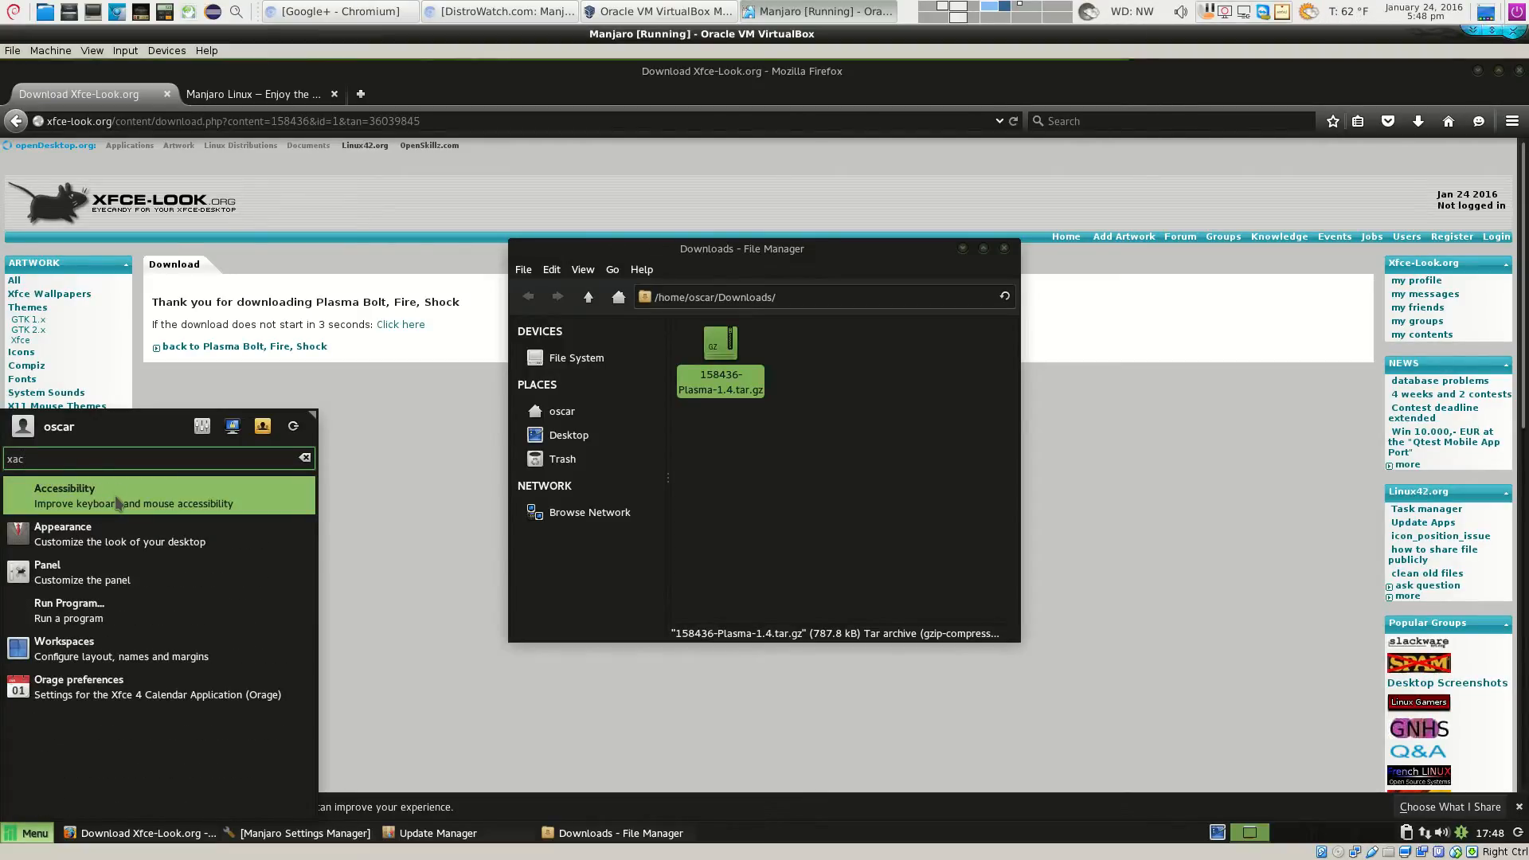
{"action": "key", "text": "BackSpace"}
{"action": "key", "text": "BackSpace"}
{"action": "key", "text": "BackSpace"}
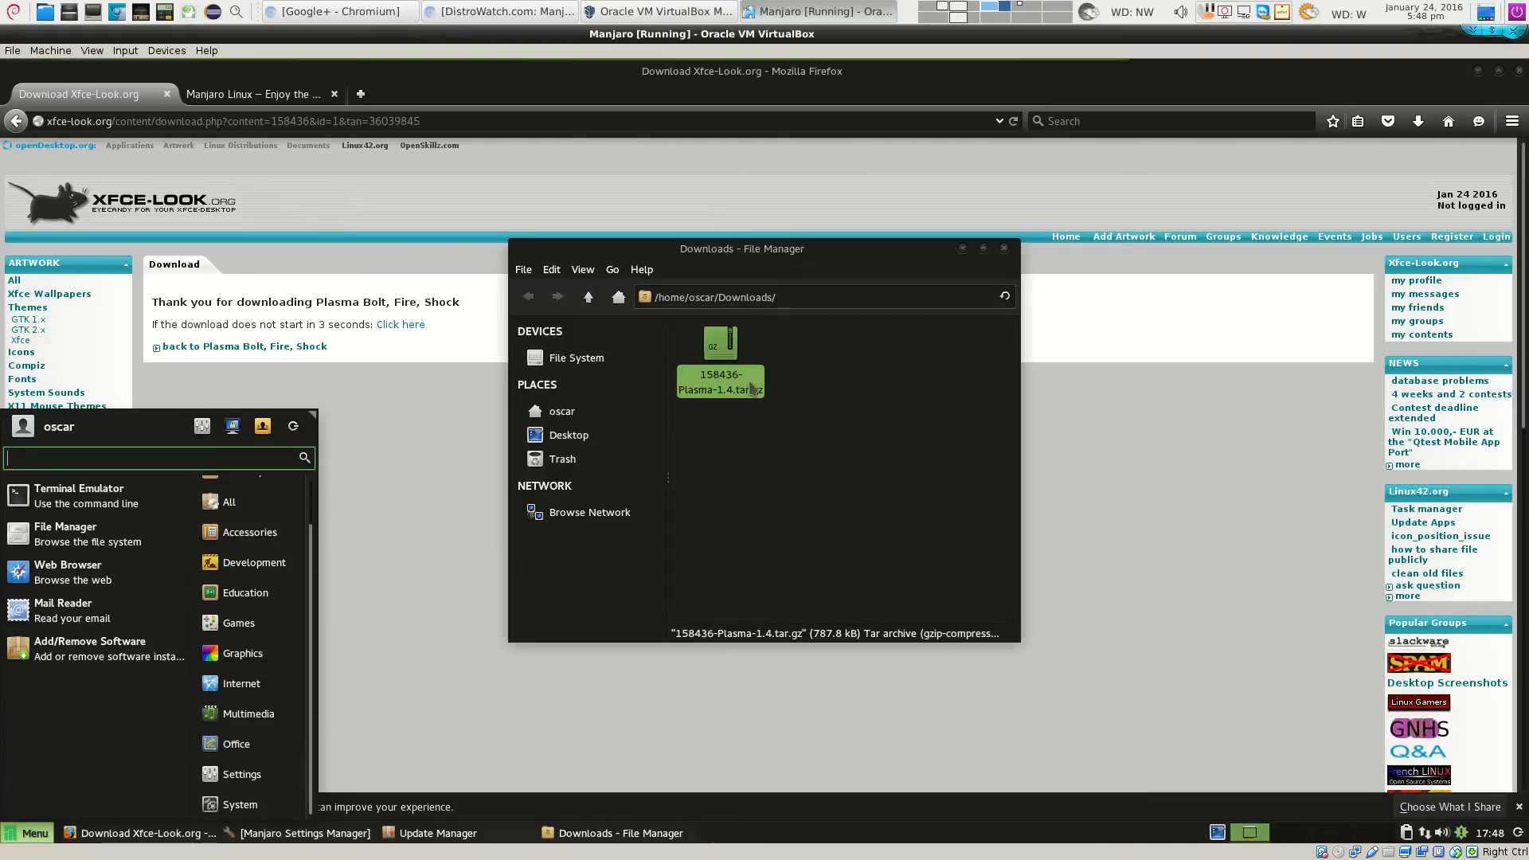
Return to the Downloads folder and show the available actions for the Plasma archive
{"action": "left_click", "coordinate": [752, 388]}
{"action": "right_click", "coordinate": [724, 344]}
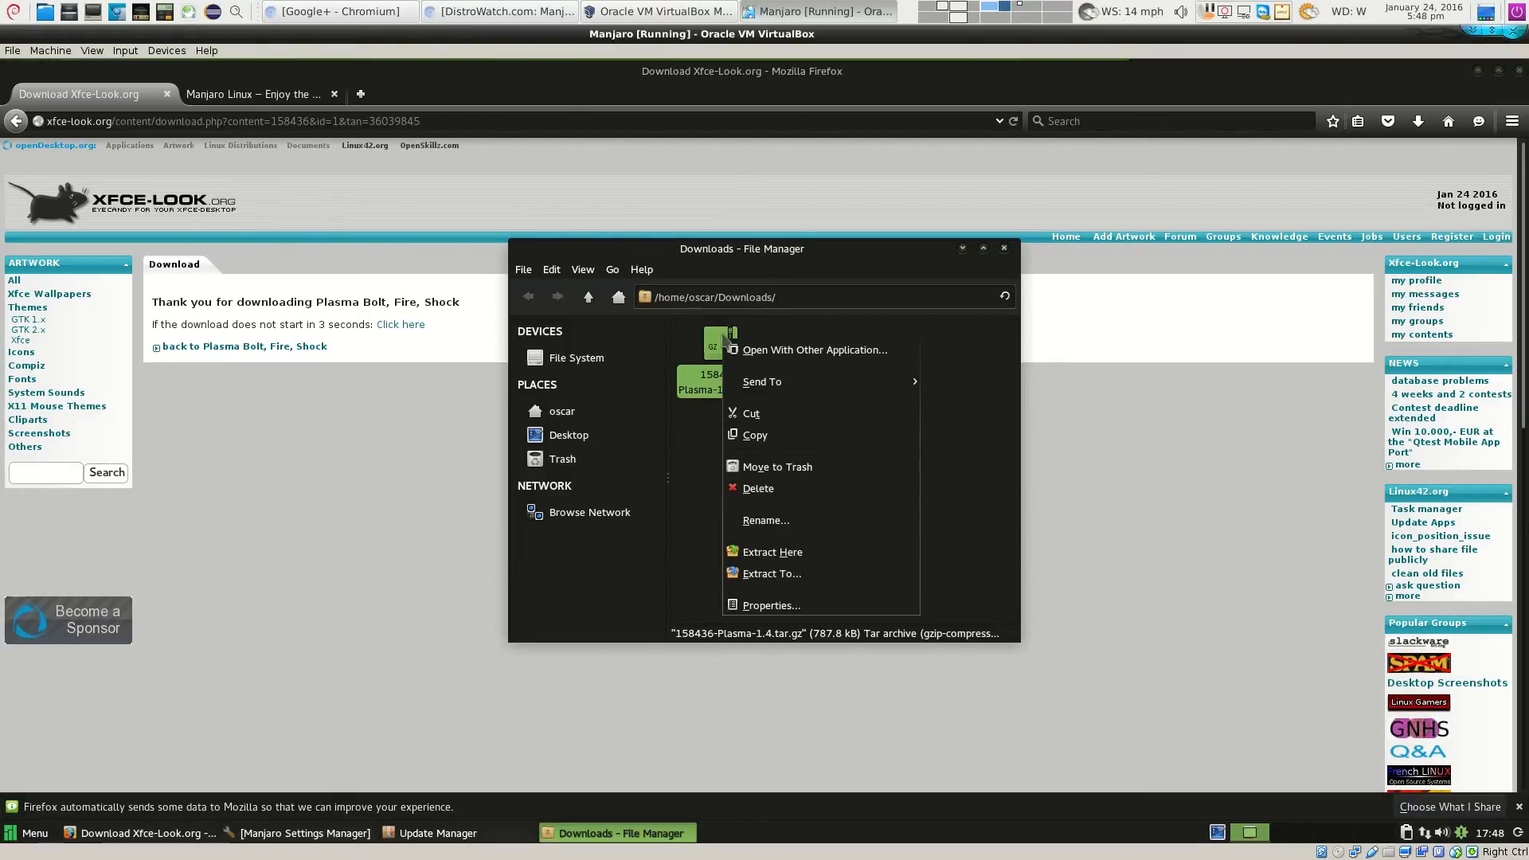
Open the 158436-Plasma-1.4.tar.gz archive and extract its Plasma Bolt, Plasma Fire and Plasma Shock folders into Downloads
{"action": "left_click", "coordinate": [776, 350]}
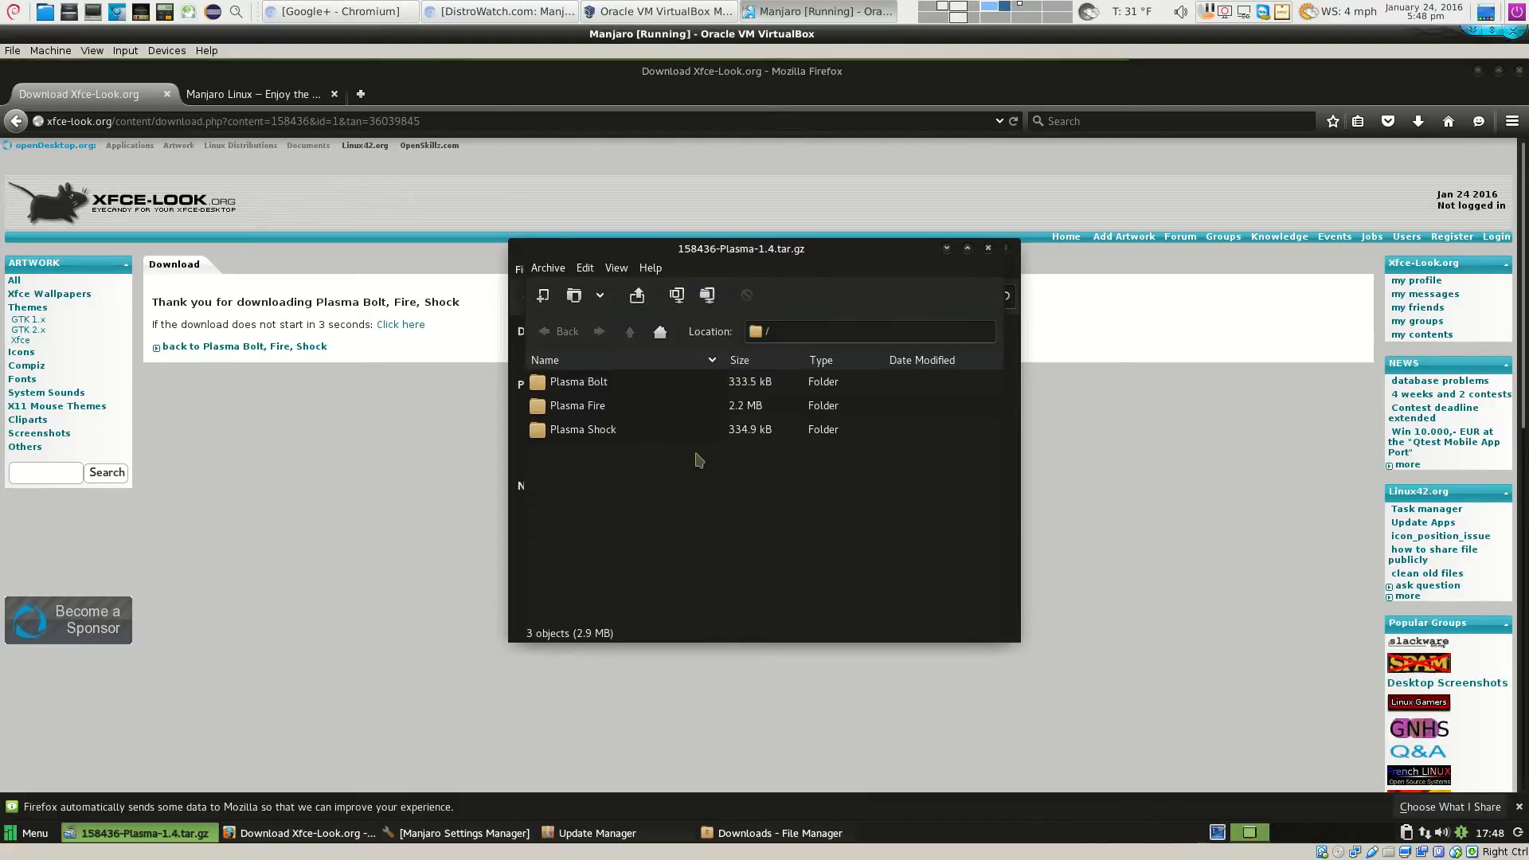
{"action": "left_click_drag", "start_coordinate": [760, 274], "coordinate": [1137, 387]}
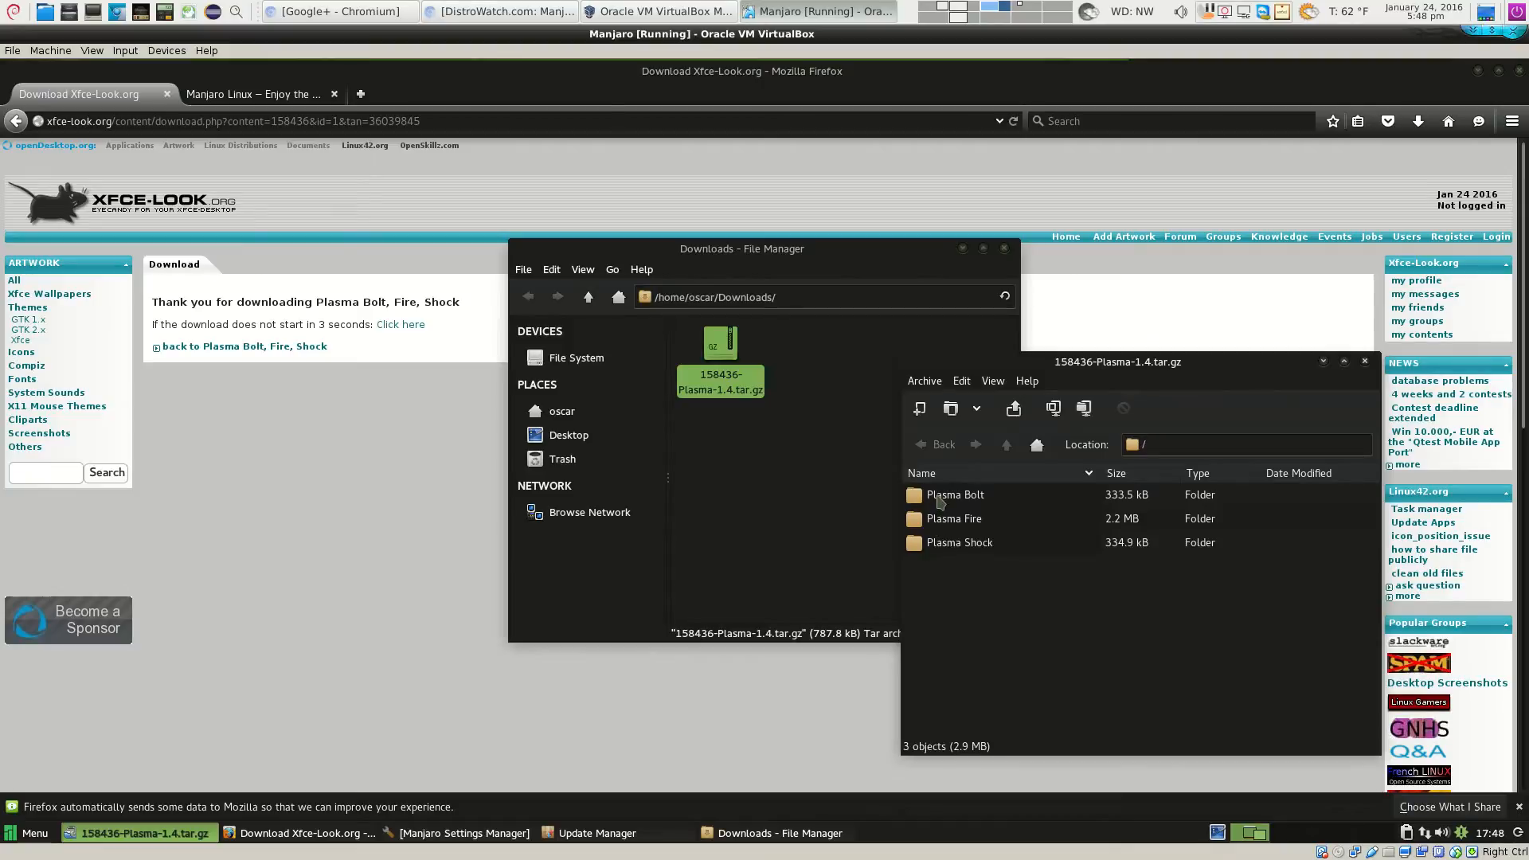
{"action": "left_click", "coordinate": [962, 498]}
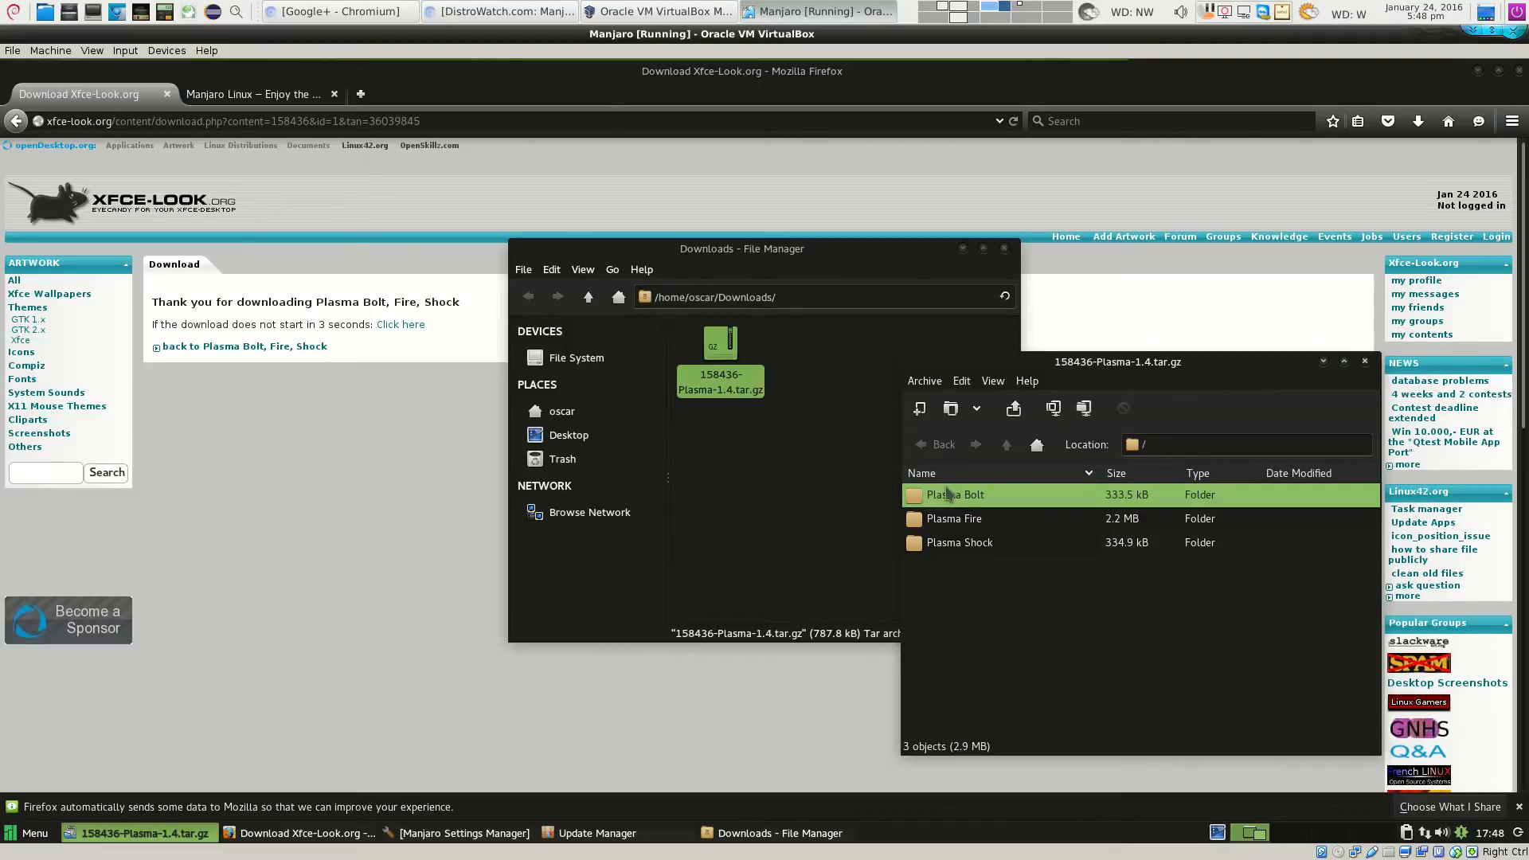
{"action": "key", "text": "ctrl+a"}
{"action": "left_click_drag", "start_coordinate": [910, 499], "coordinate": [793, 469]}
{"action": "left_click_drag", "start_coordinate": [988, 491], "coordinate": [815, 459]}
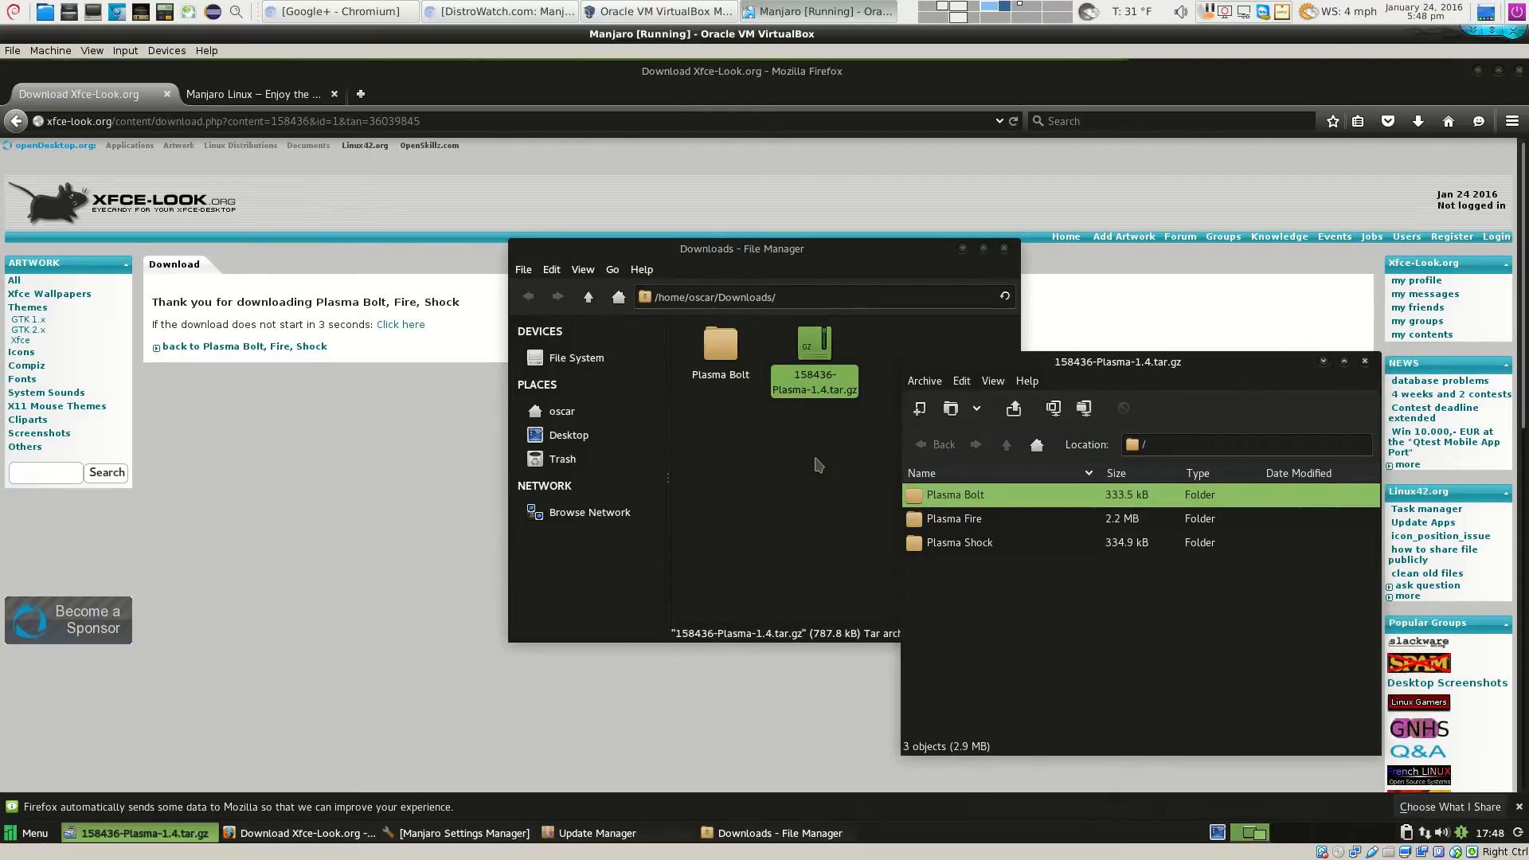
{"action": "left_click_drag", "start_coordinate": [959, 529], "coordinate": [768, 486]}
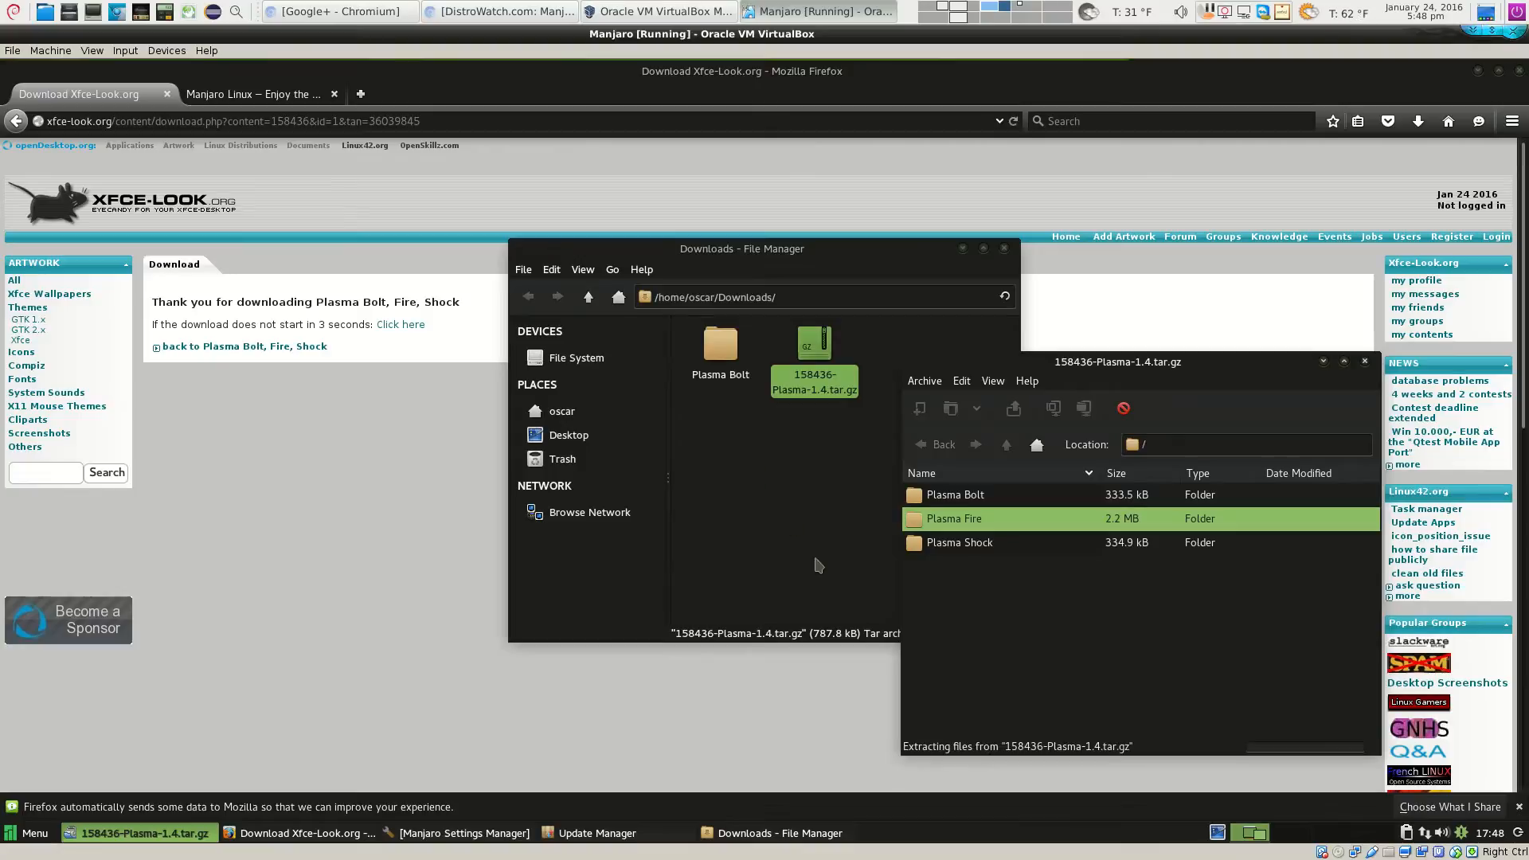
{"action": "left_click_drag", "start_coordinate": [982, 549], "coordinate": [798, 481]}
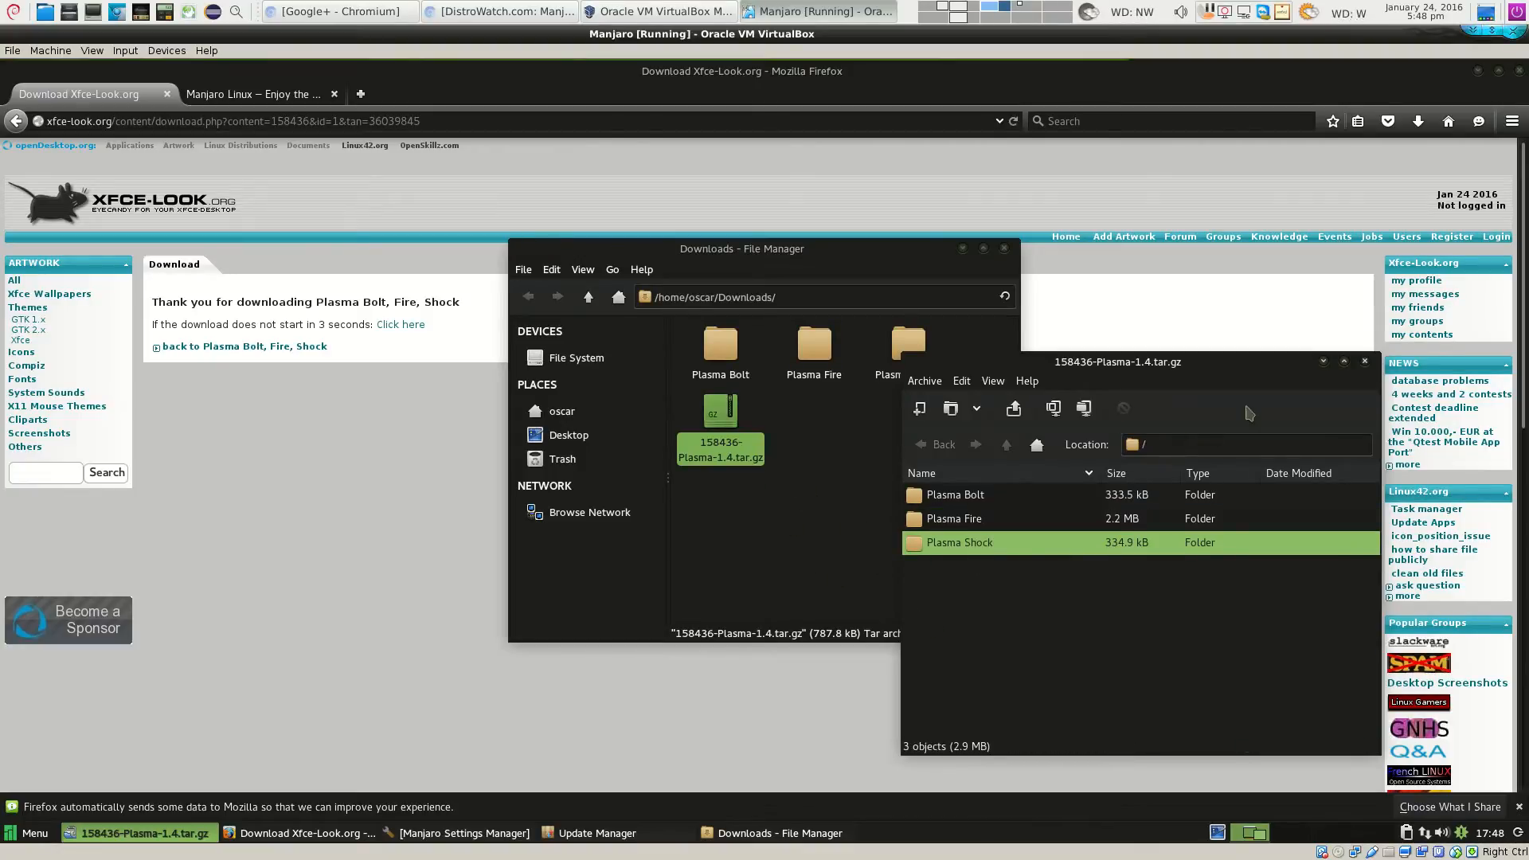
Close the archive window, minimize the browser and move the Downloads file manager window clear of the Update Manager
{"action": "left_click", "coordinate": [1365, 367]}
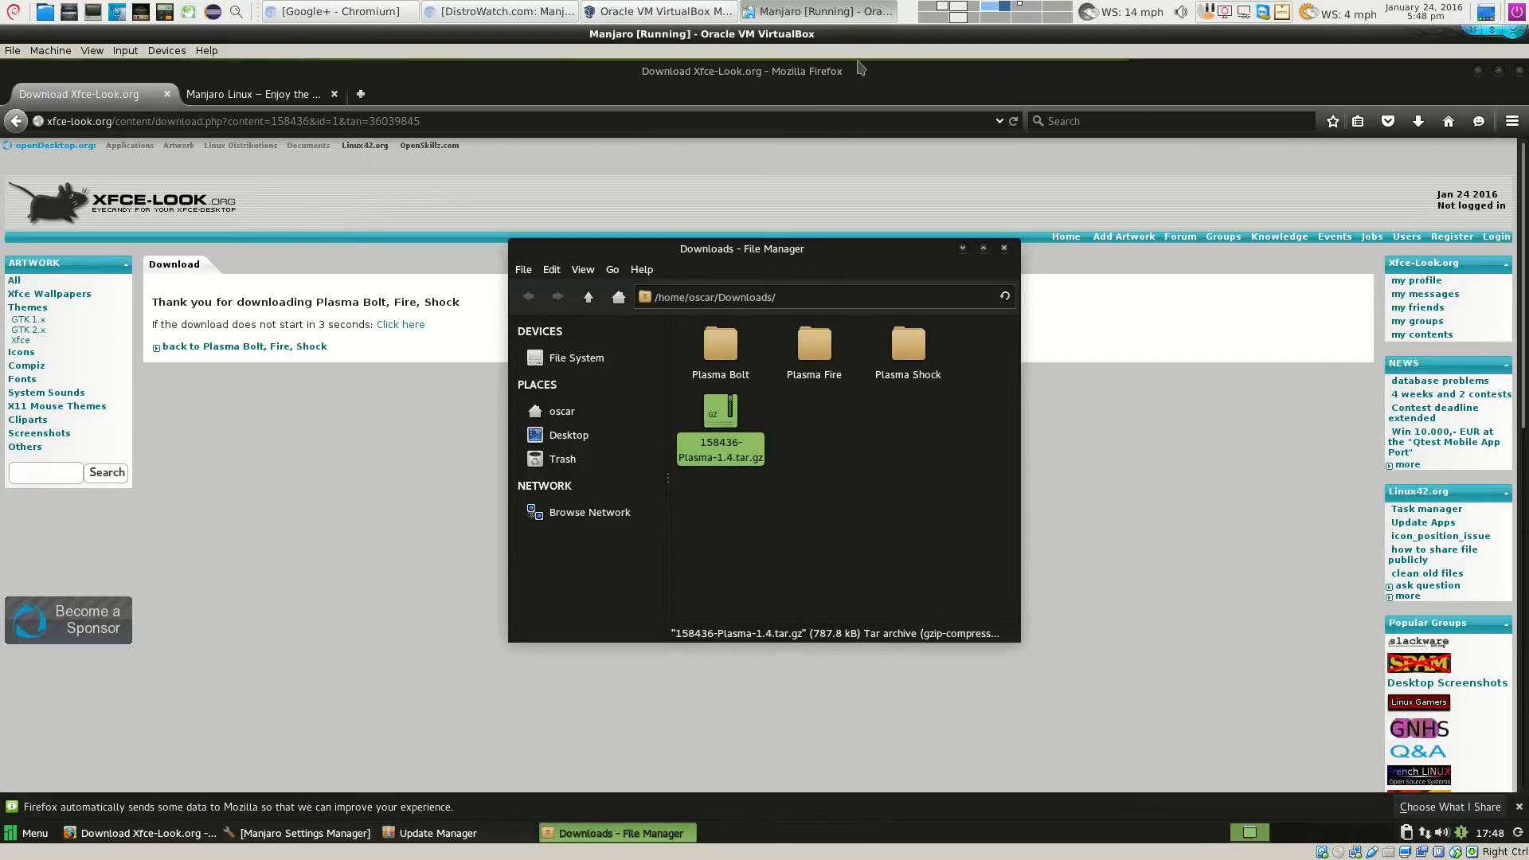
{"action": "left_click", "coordinate": [1478, 73]}
{"action": "left_click_drag", "start_coordinate": [806, 261], "coordinate": [564, 103]}
Find and launch the Notes application, and place the empty note between the Downloads and Update Manager windows
{"action": "left_click", "coordinate": [32, 832]}
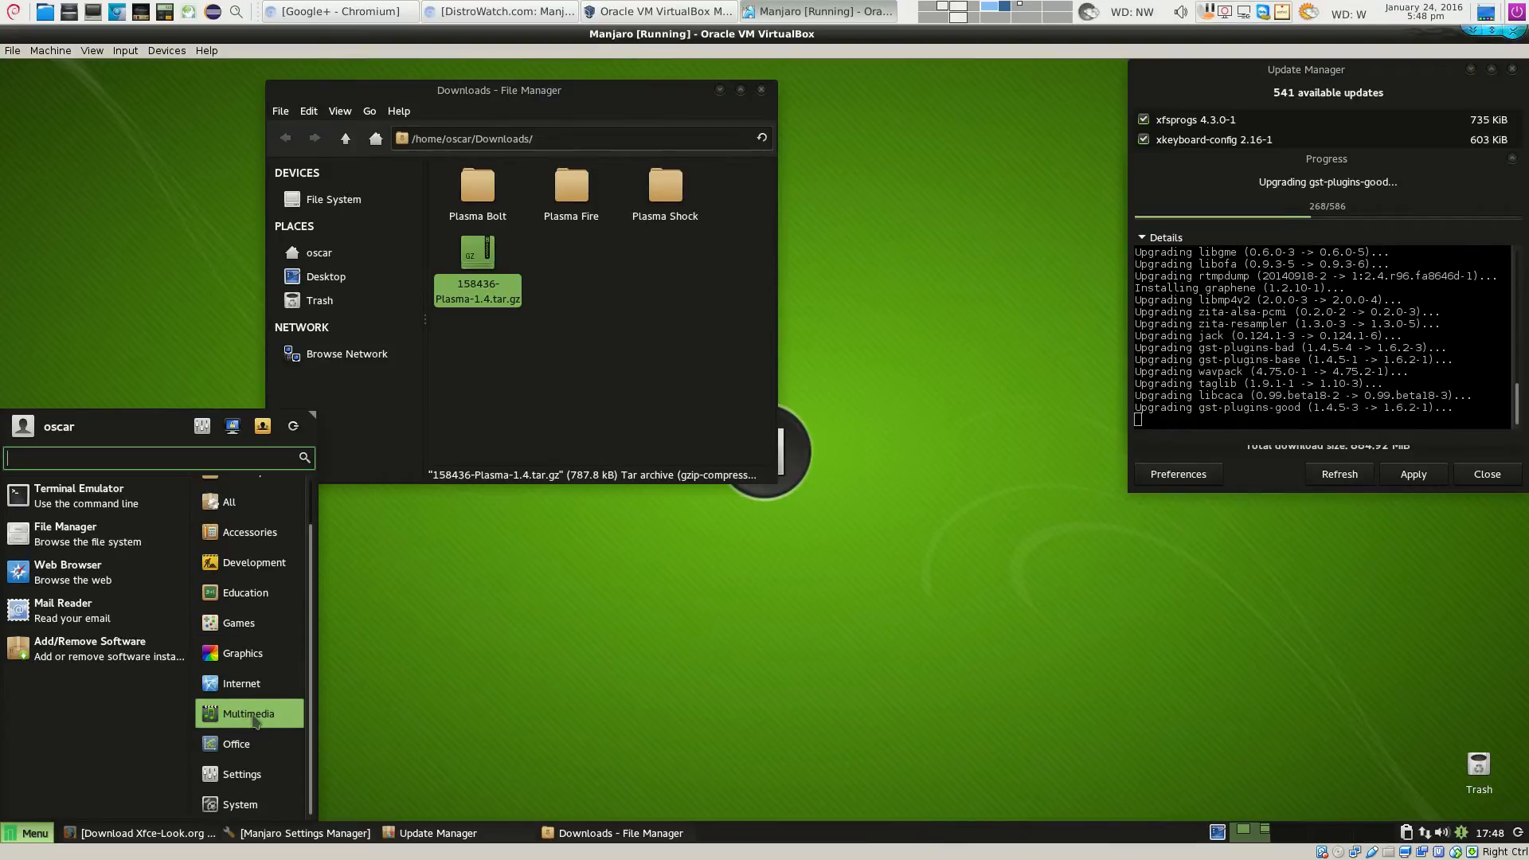
{"action": "left_click", "coordinate": [236, 743]}
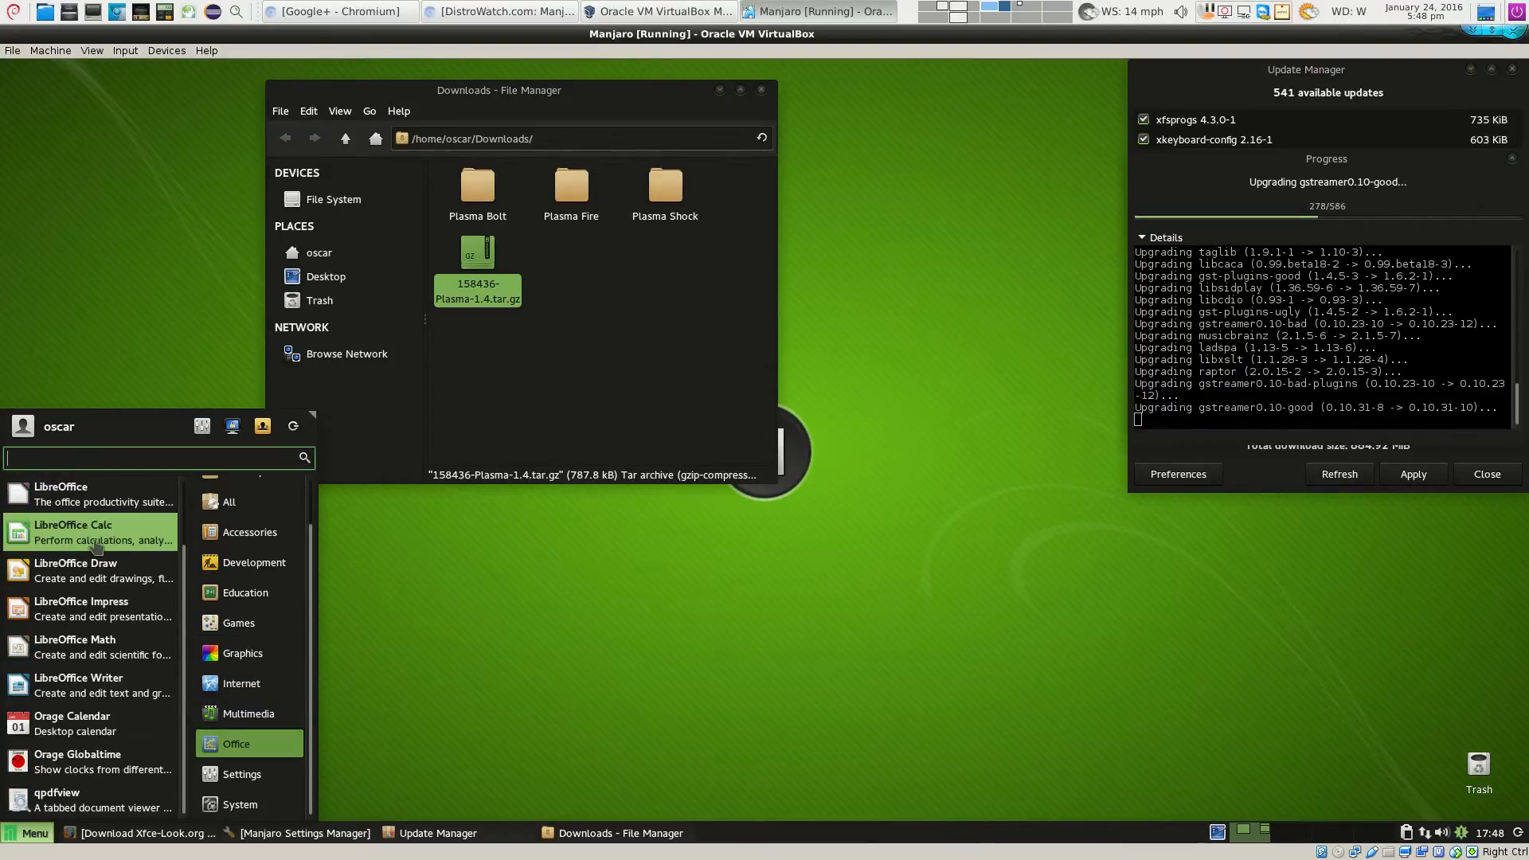
{"action": "left_click", "coordinate": [231, 502]}
{"action": "scroll", "coordinate": [141, 602], "scroll_direction": "down", "scroll_amount": 8}
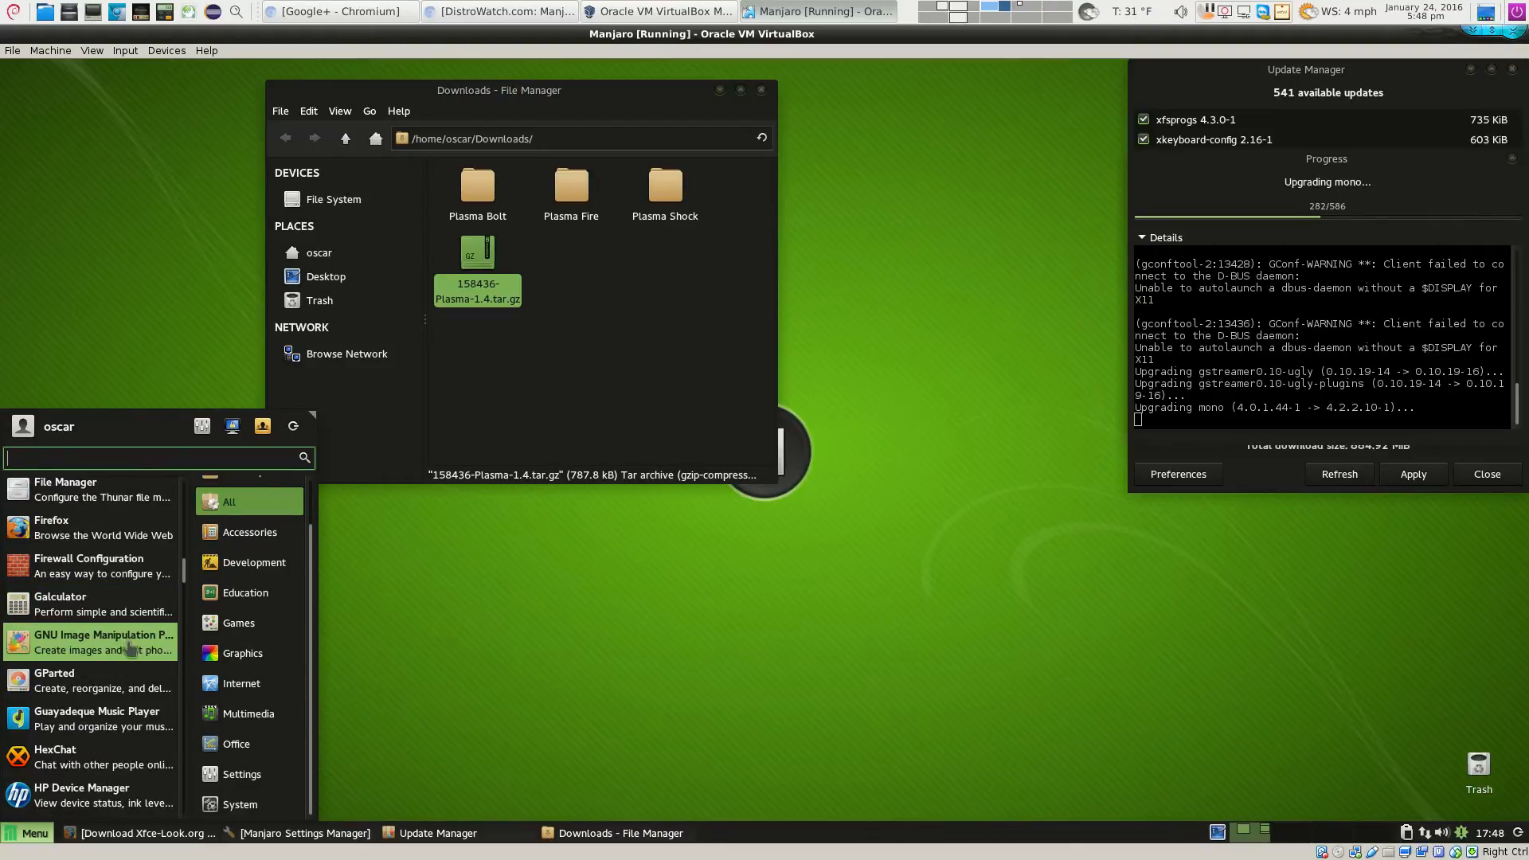
{"action": "scroll", "coordinate": [131, 645], "scroll_direction": "down", "scroll_amount": 11}
{"action": "scroll", "coordinate": [127, 649], "scroll_direction": "down", "scroll_amount": 5}
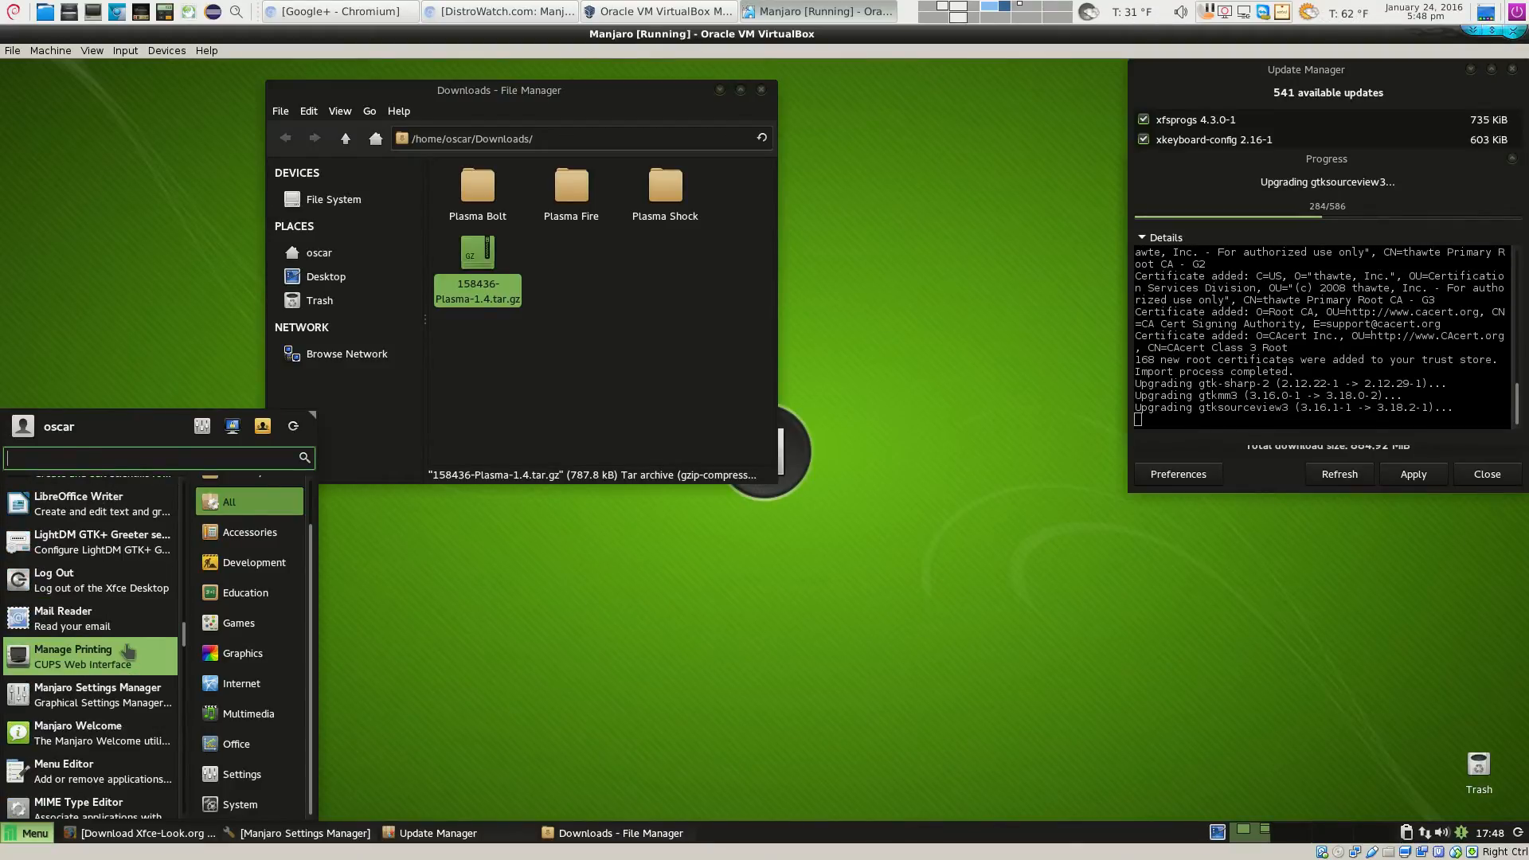
{"action": "scroll", "coordinate": [99, 715], "scroll_direction": "down", "scroll_amount": 4}
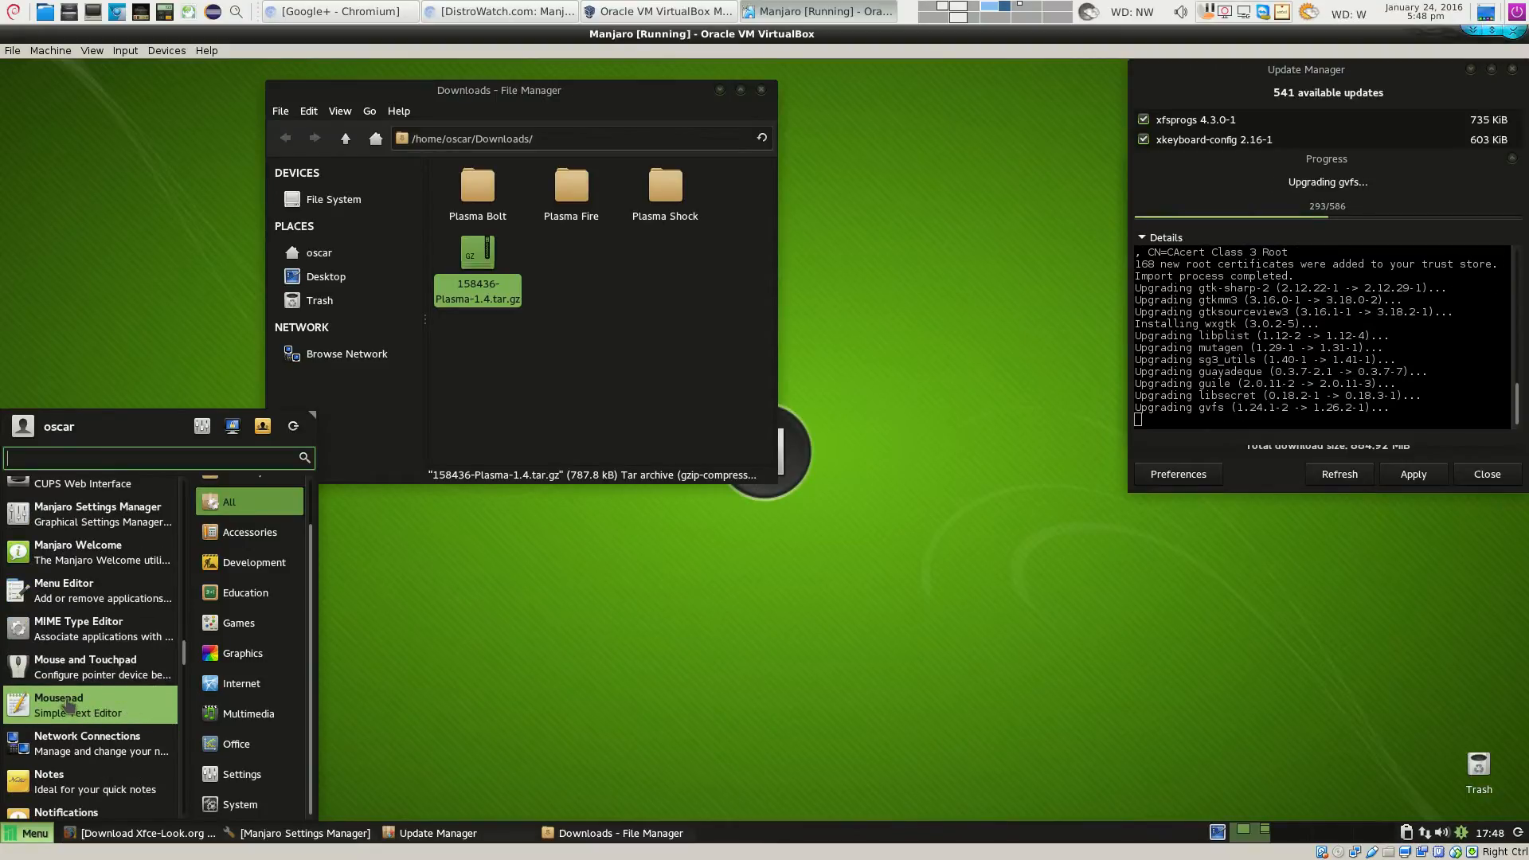
{"action": "scroll", "coordinate": [67, 706], "scroll_direction": "down", "scroll_amount": 1}
{"action": "left_click", "coordinate": [58, 747]}
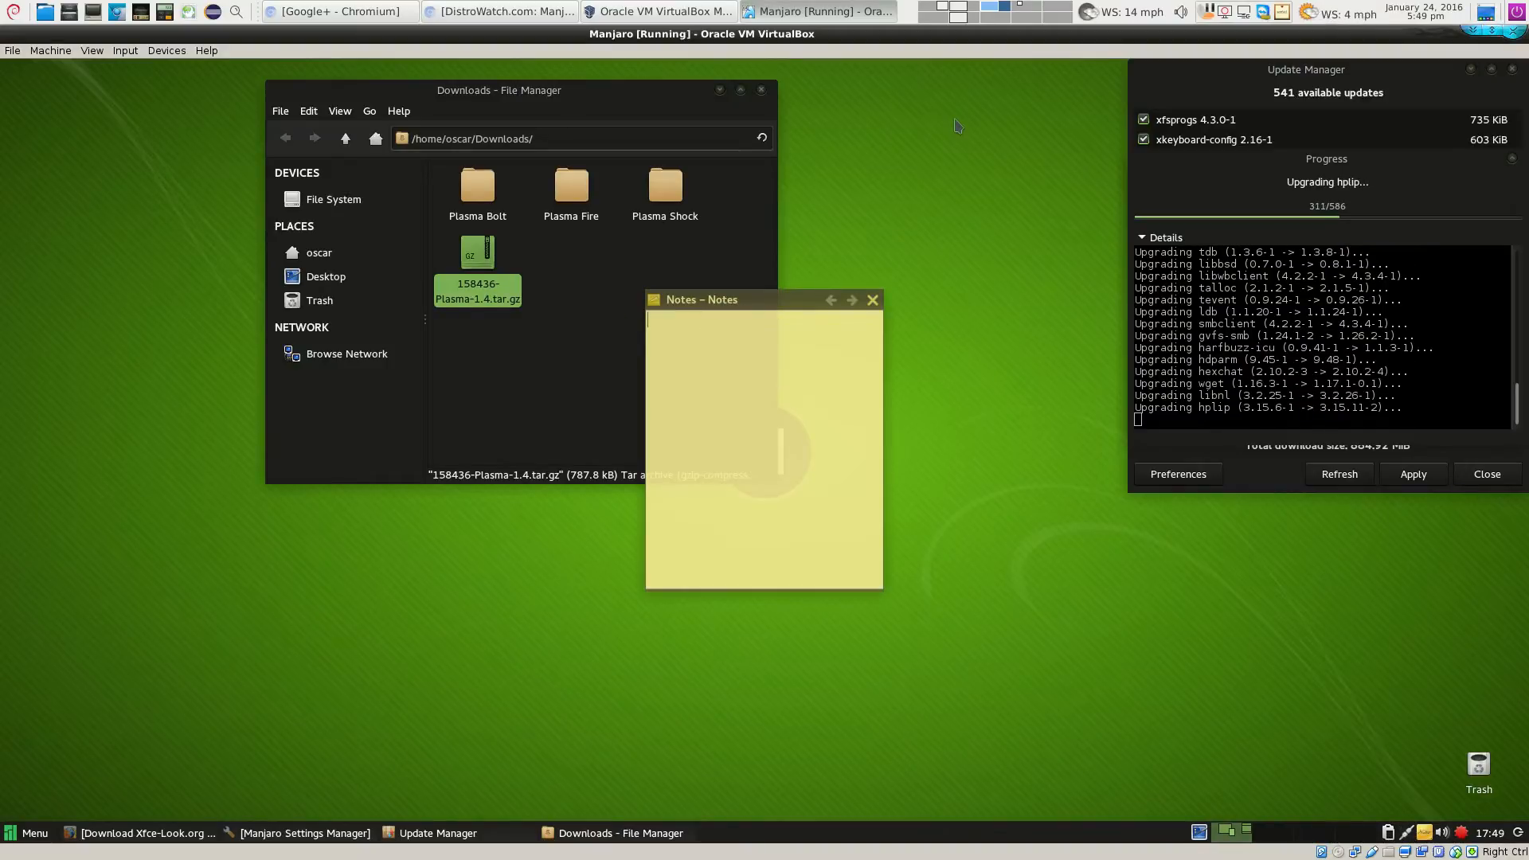
{"action": "left_click_drag", "start_coordinate": [729, 301], "coordinate": [919, 104]}
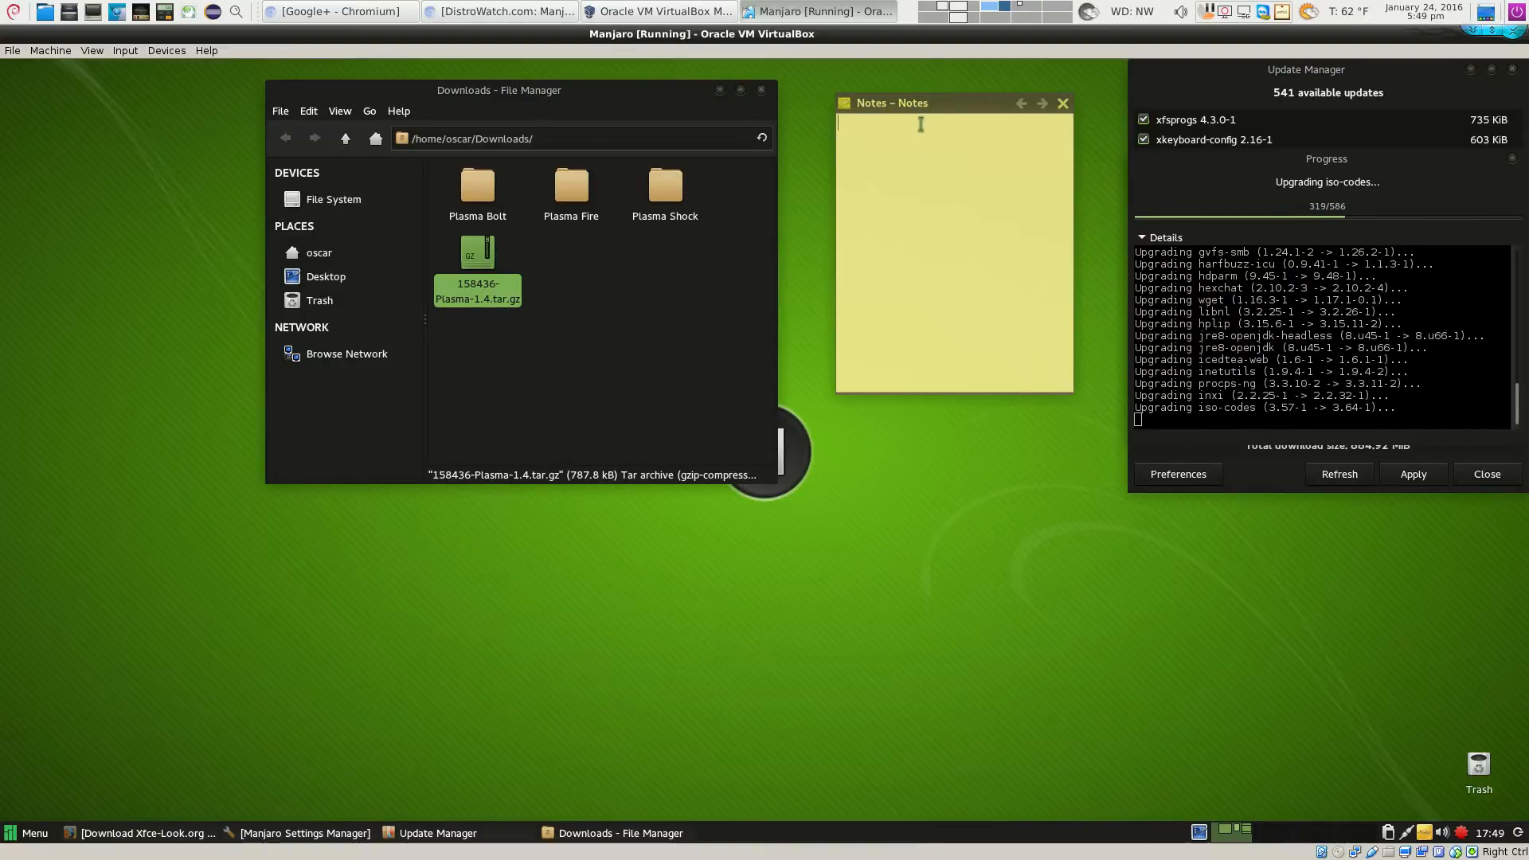
Write the heading "how to install" in the note, leave a blank line, and list xarchiver and Clementine below it
{"action": "type", "text": "how to install a"}
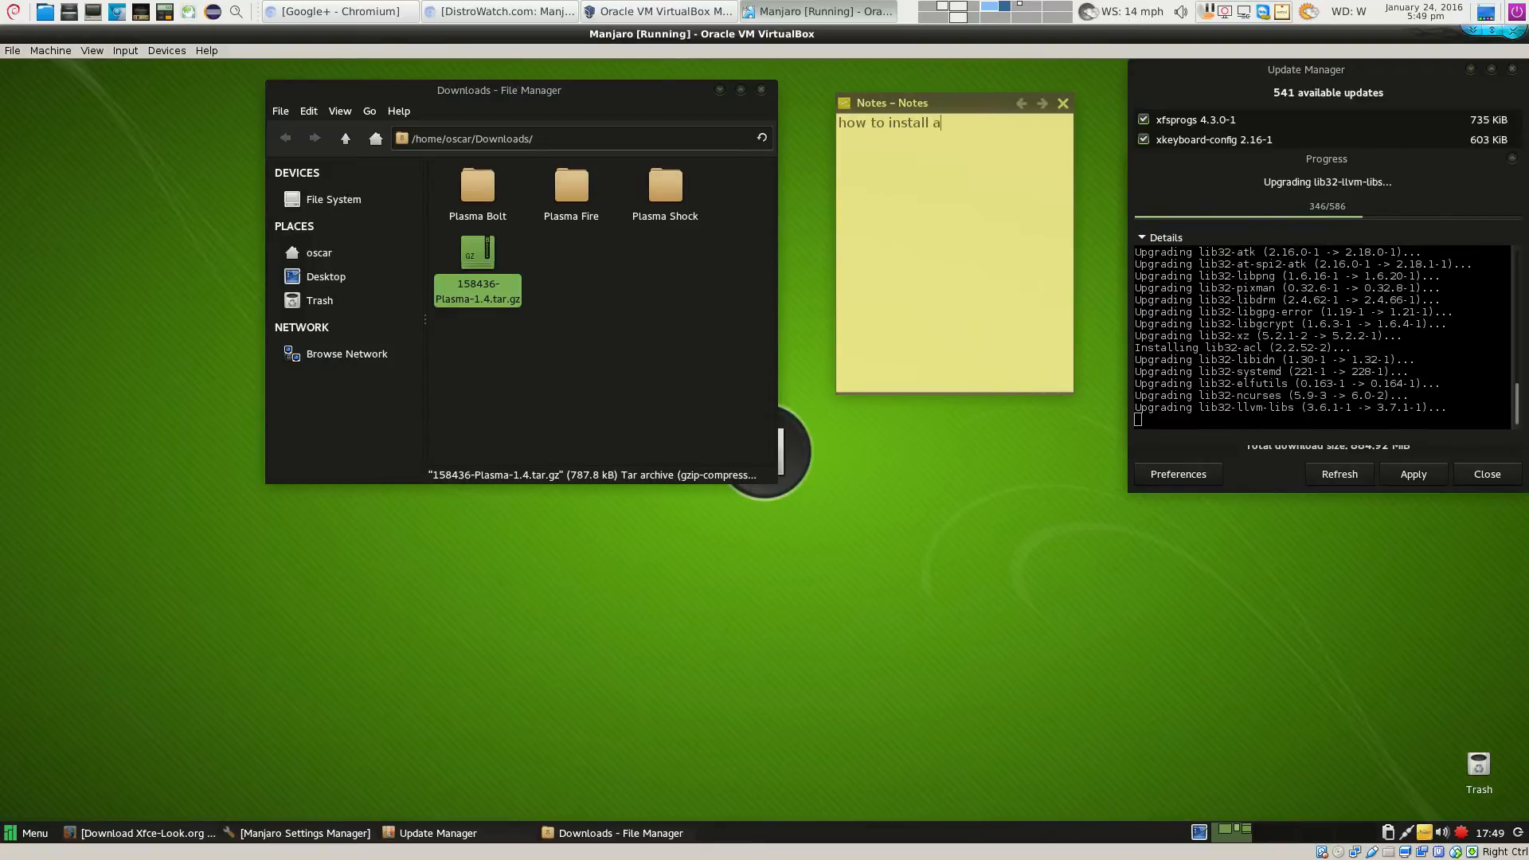
{"action": "type", "text": "archiver"}
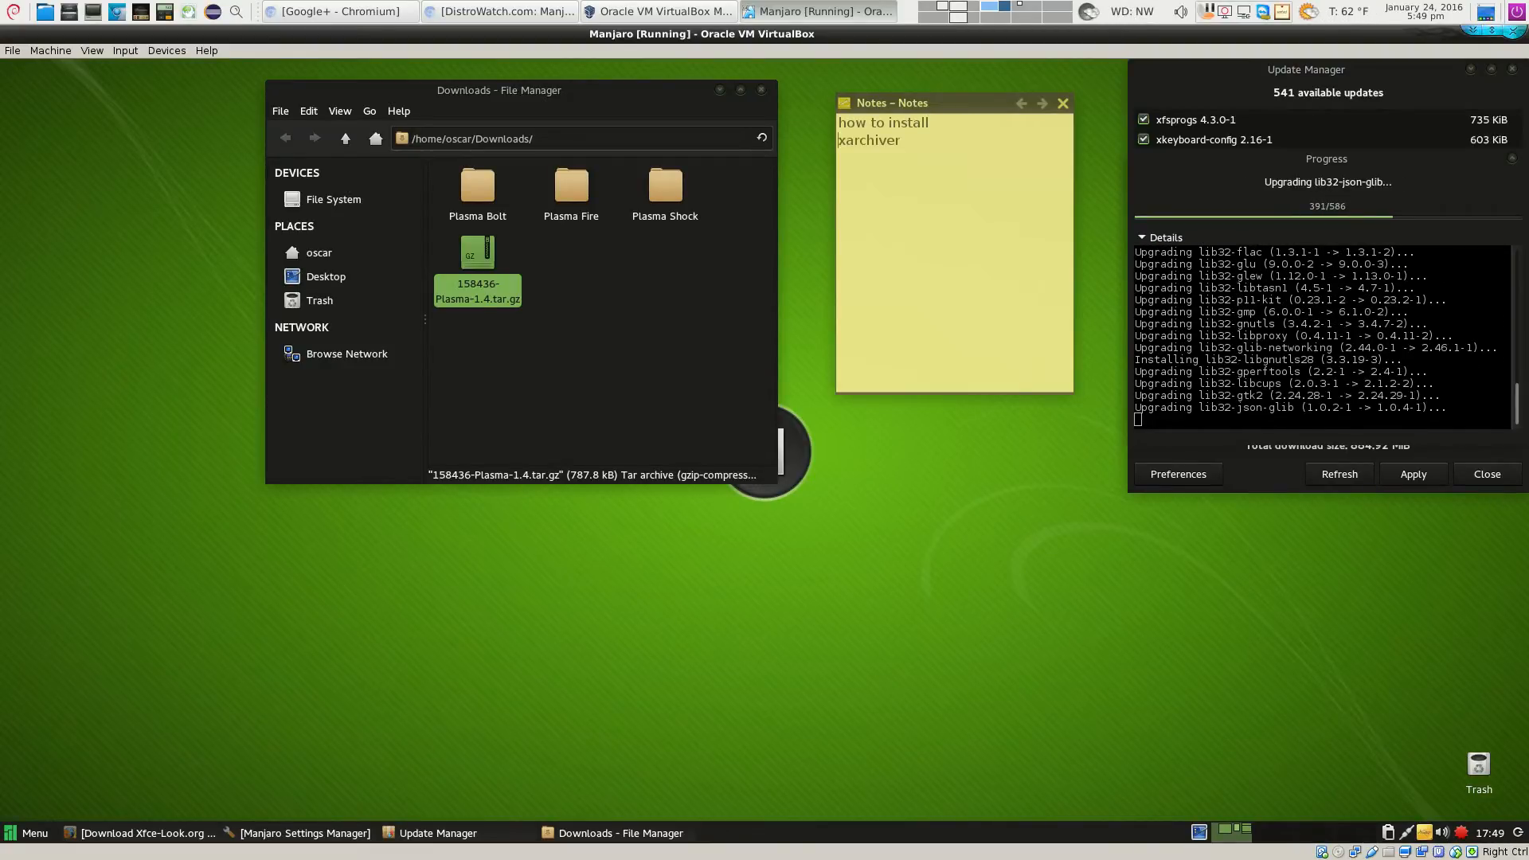
{"action": "key", "text": "Return"}
{"action": "key", "text": "End"}
{"action": "key", "text": "Return"}
{"action": "type", "text": "Clementine"}
{"action": "key", "text": "Return"}
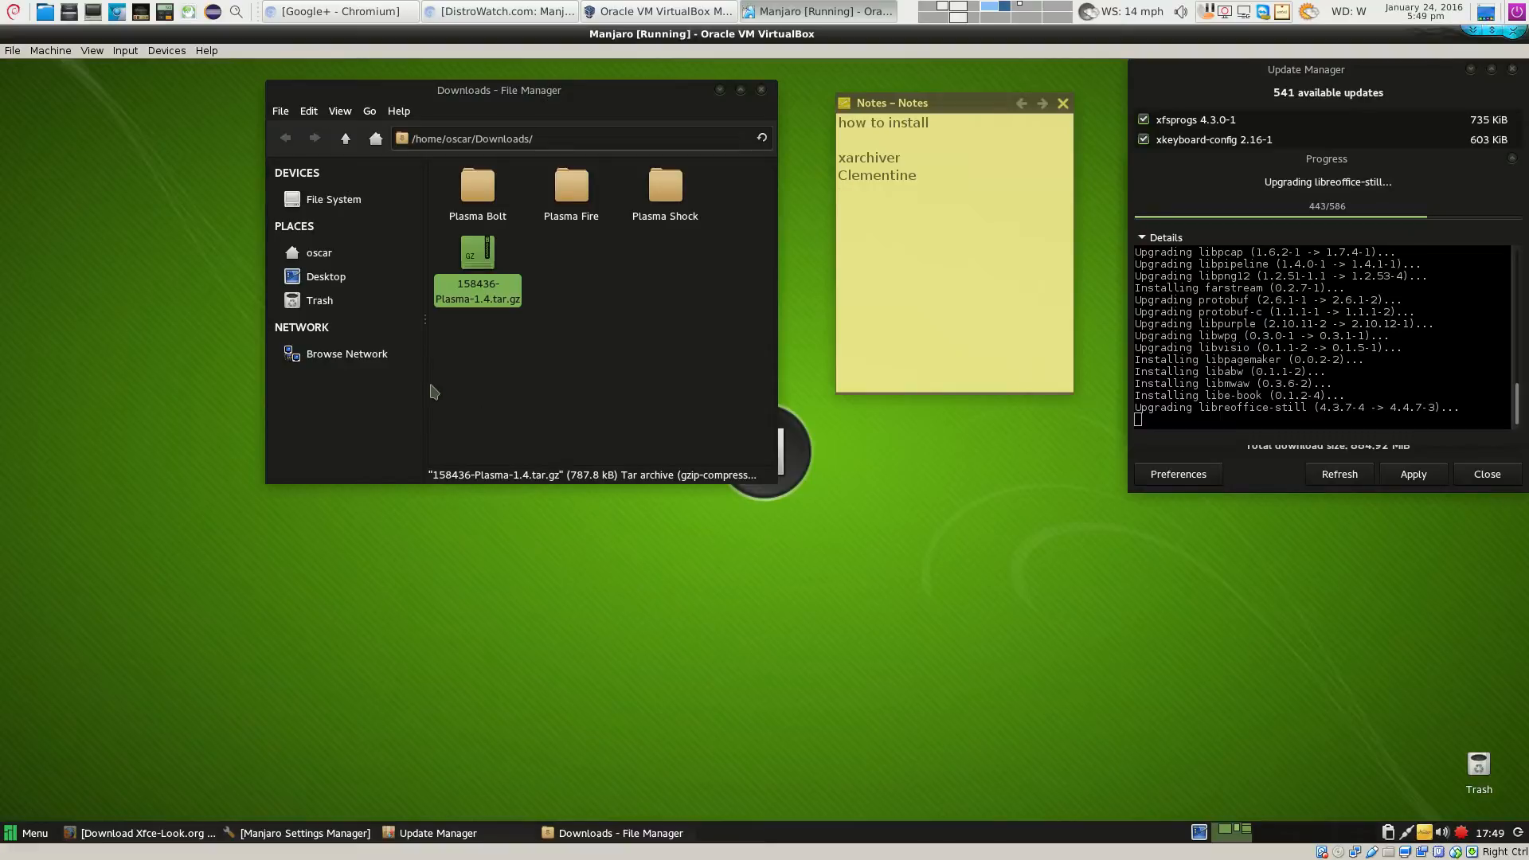
{"action": "left_click", "coordinate": [35, 836]}
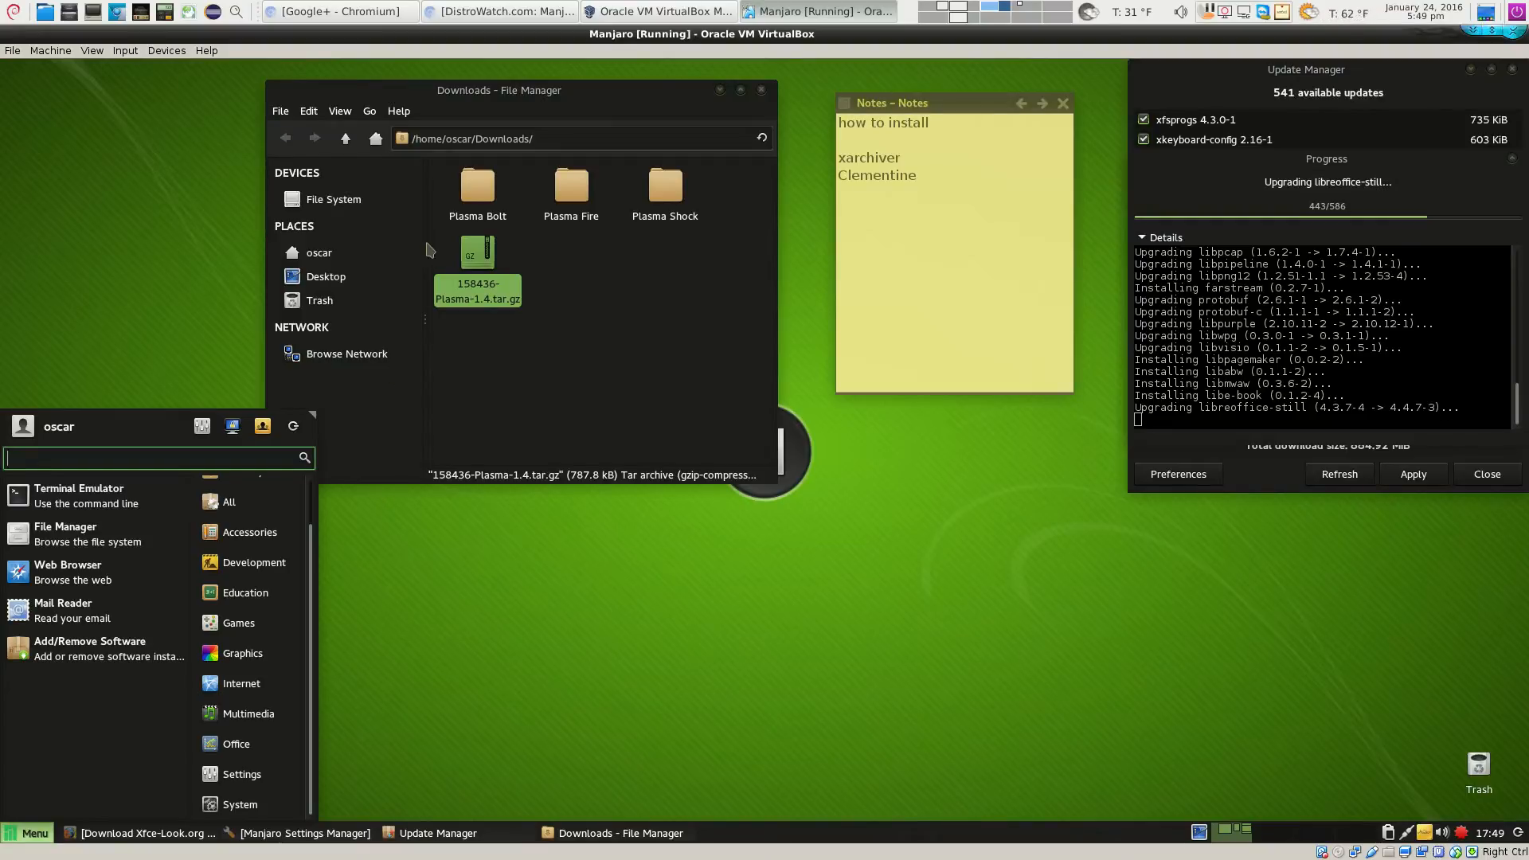
{"action": "left_click", "coordinate": [510, 414]}
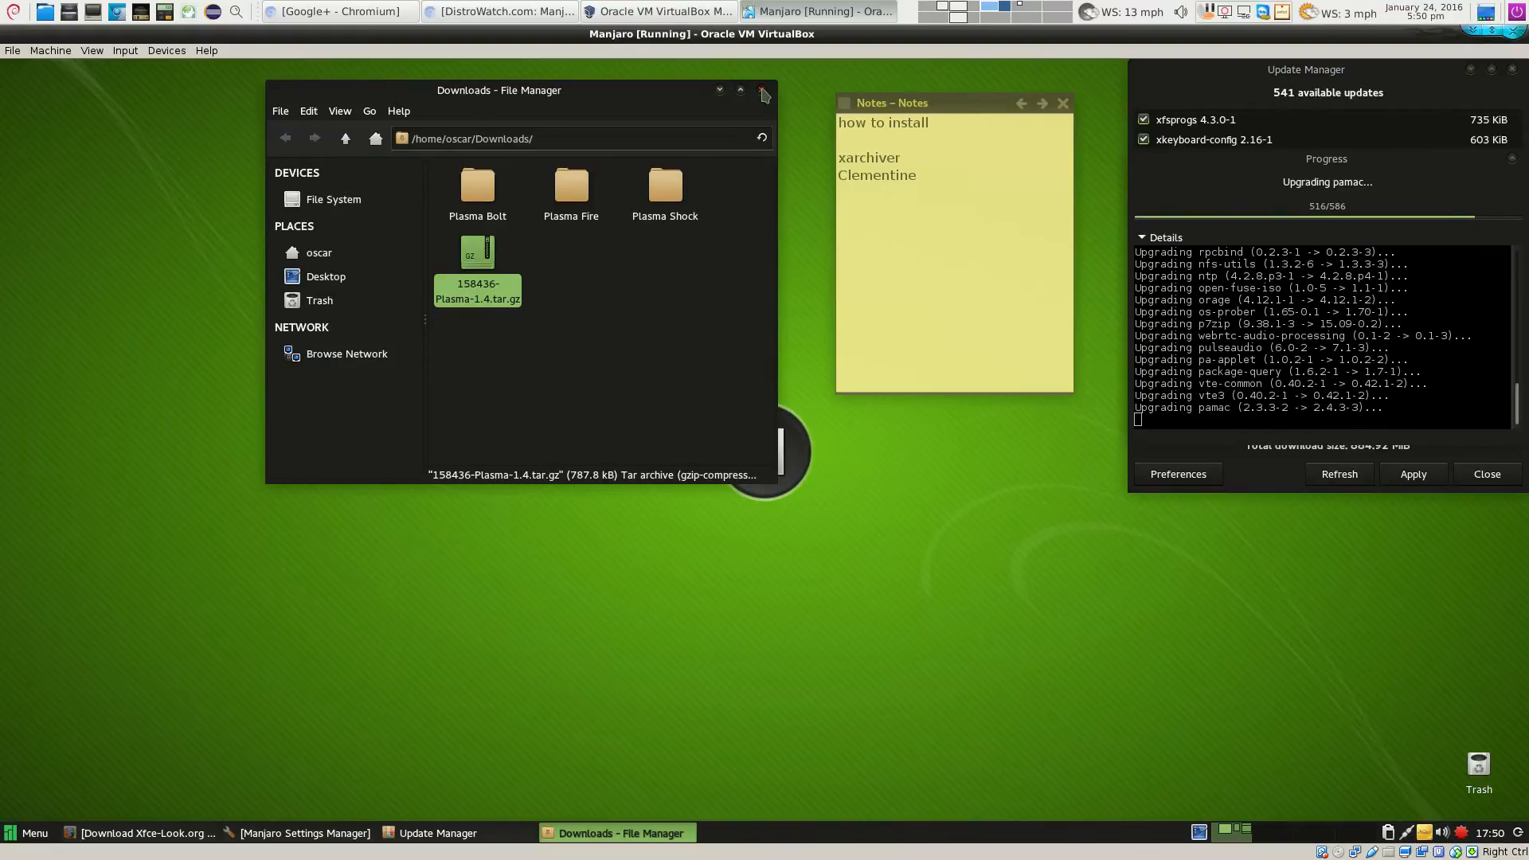
Close the Downloads file manager window and open a terminal emulator
{"action": "left_click", "coordinate": [762, 92]}
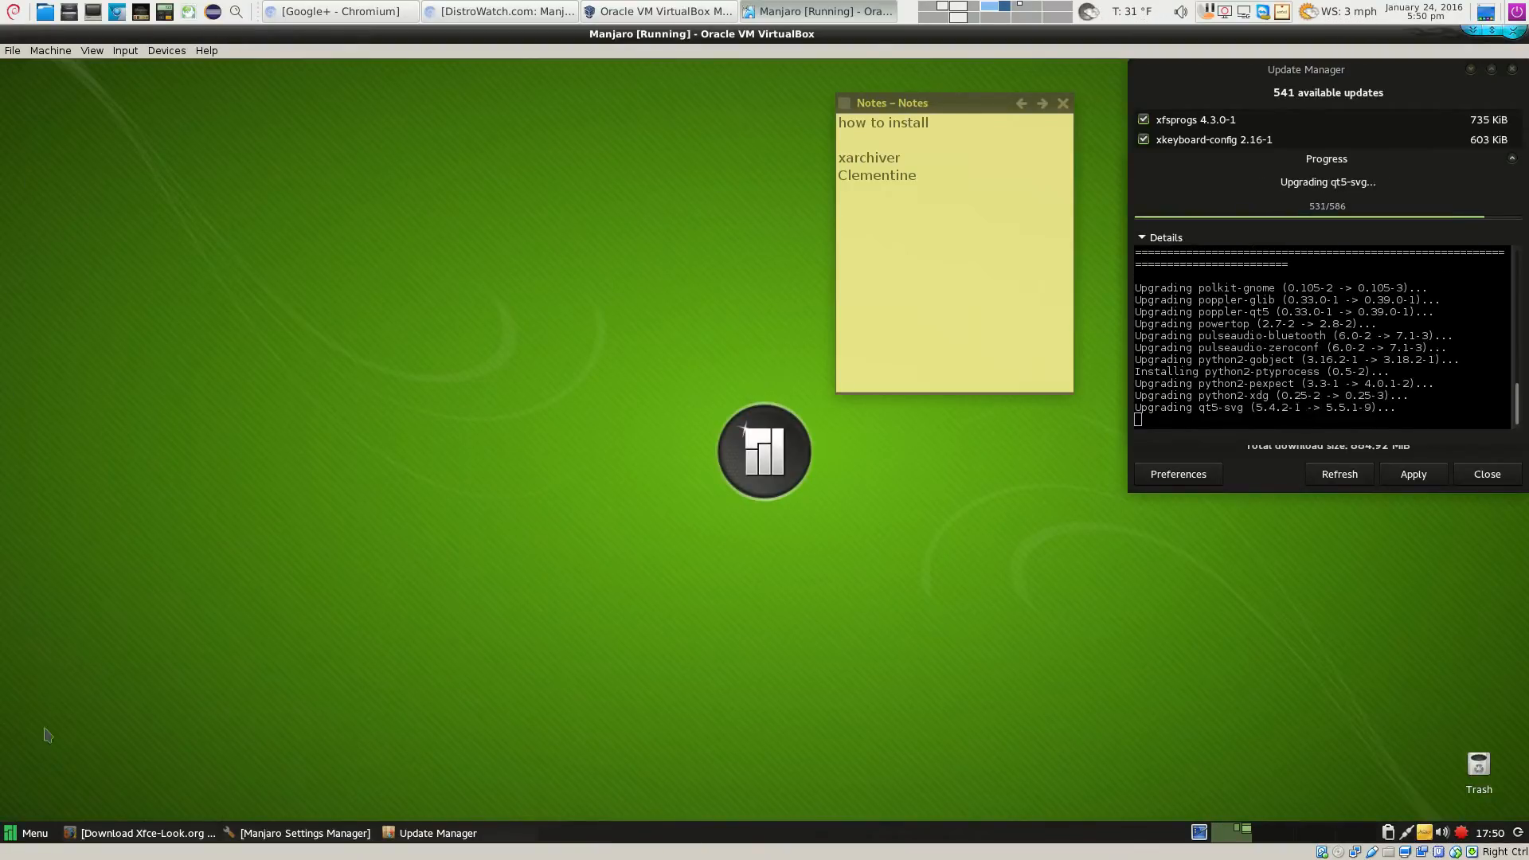
{"action": "left_click", "coordinate": [33, 834]}
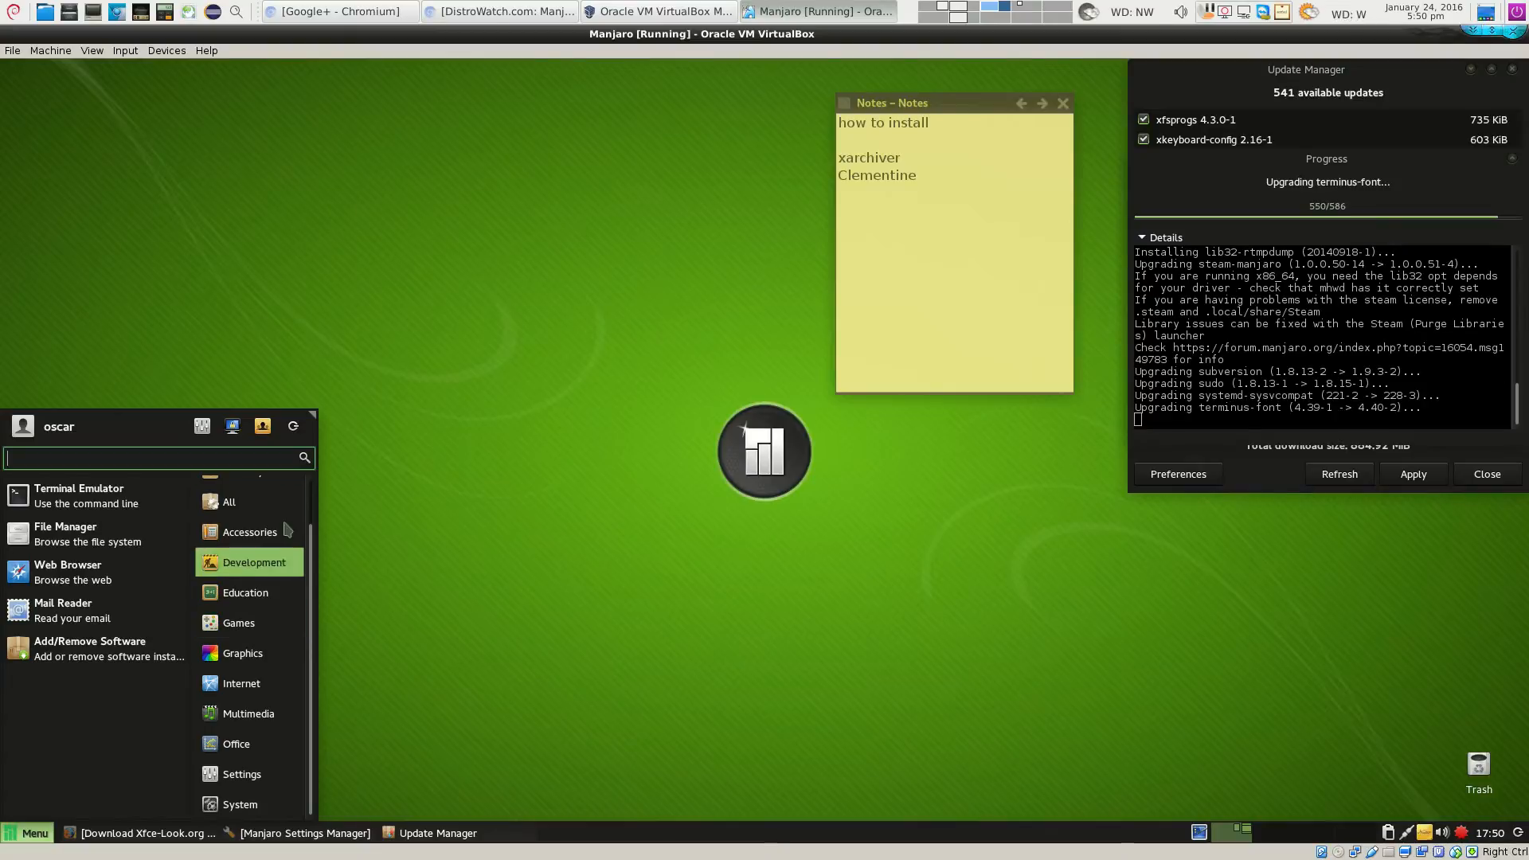
{"action": "scroll", "coordinate": [247, 587], "scroll_direction": "up", "scroll_amount": 2}
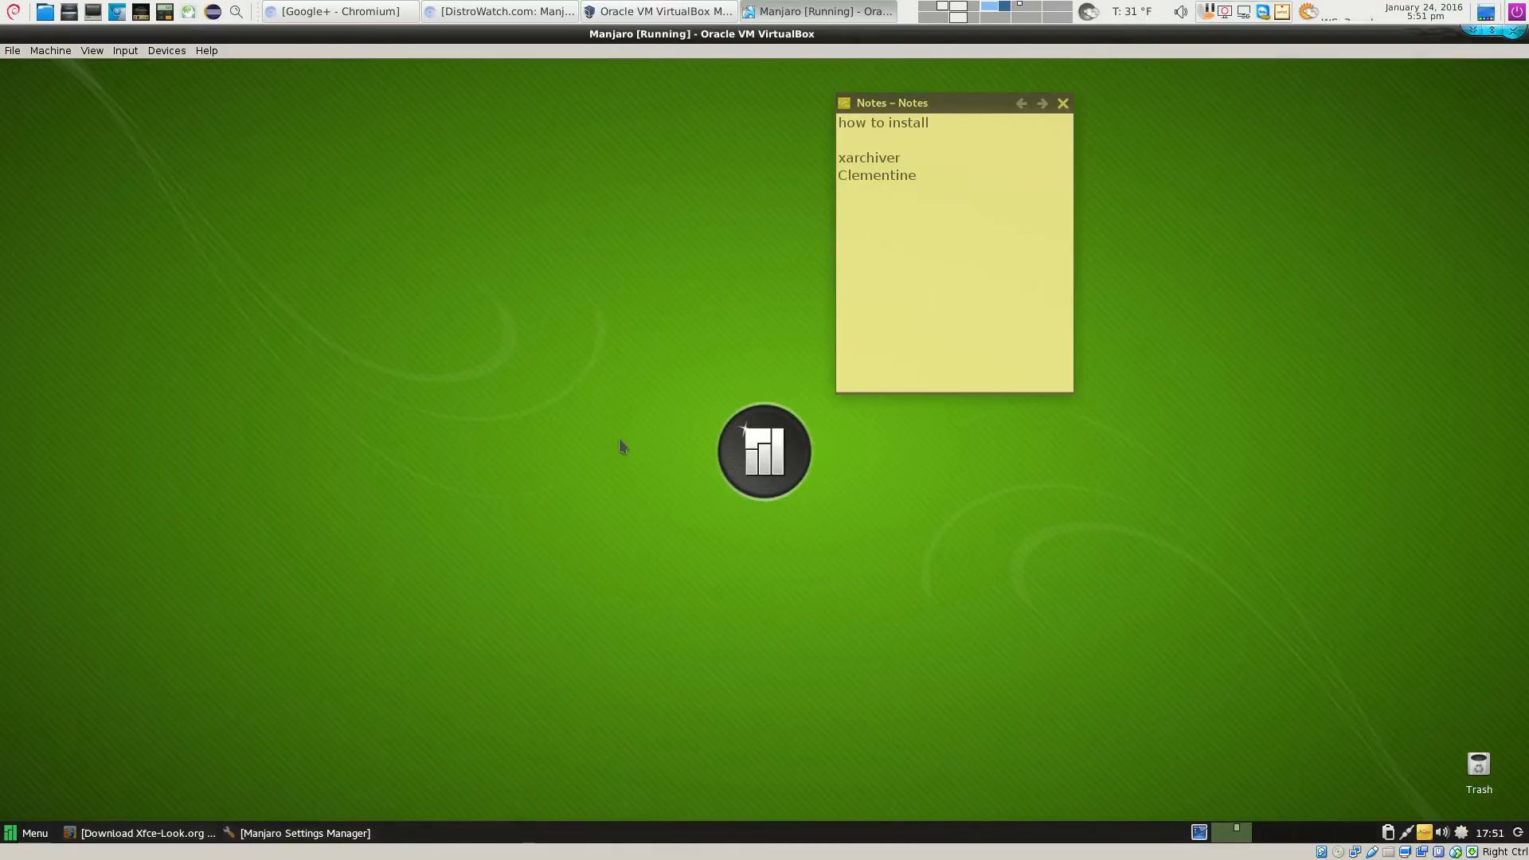
{"action": "left_click", "coordinate": [32, 835]}
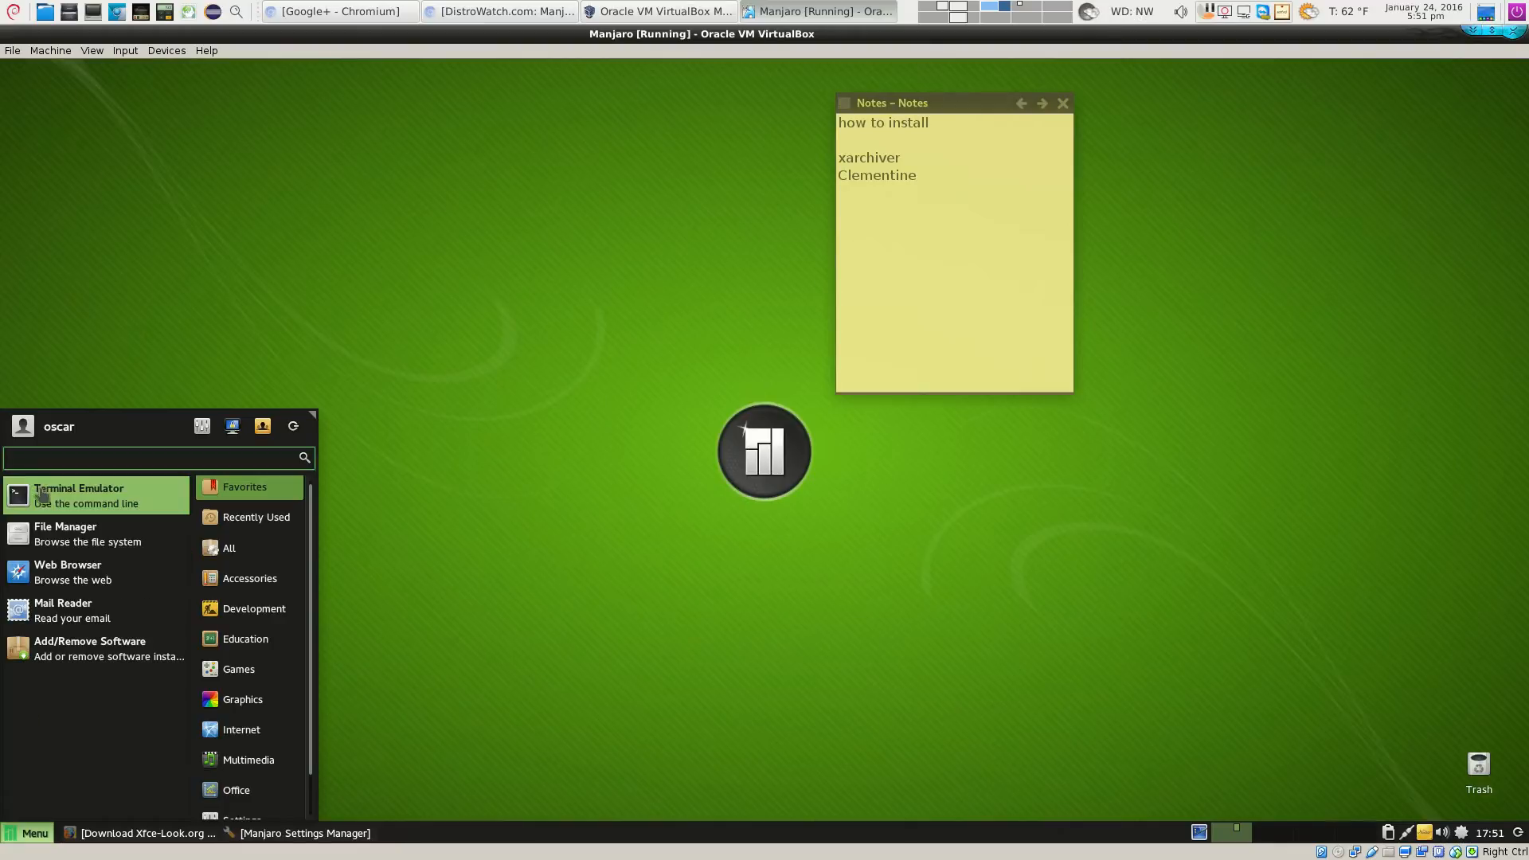
{"action": "left_click", "coordinate": [53, 500]}
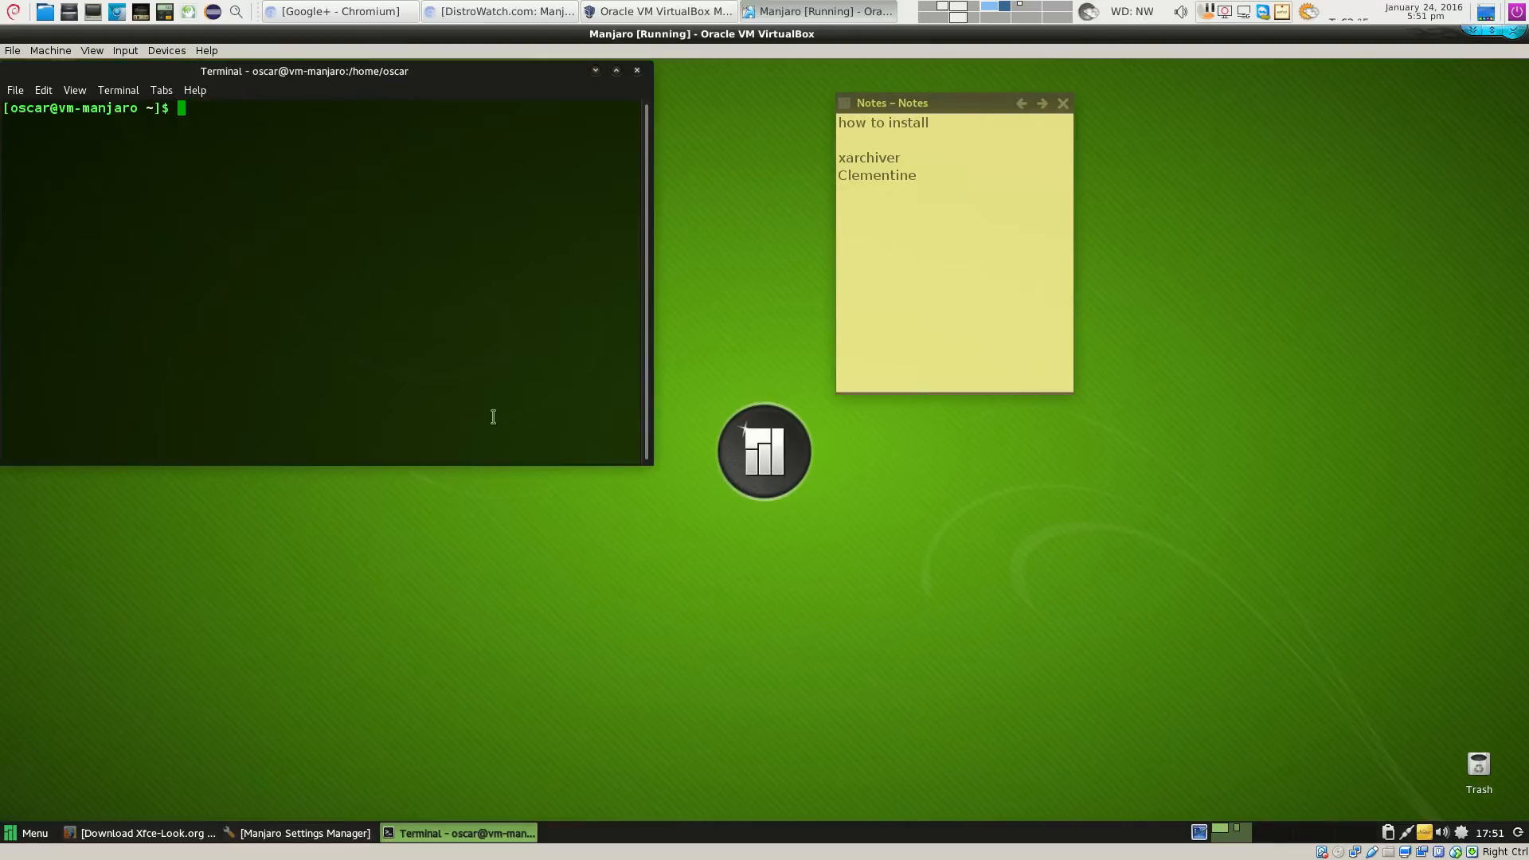
Add screenfetch to the note's list, on the line below Clementine
{"action": "left_click", "coordinate": [896, 189]}
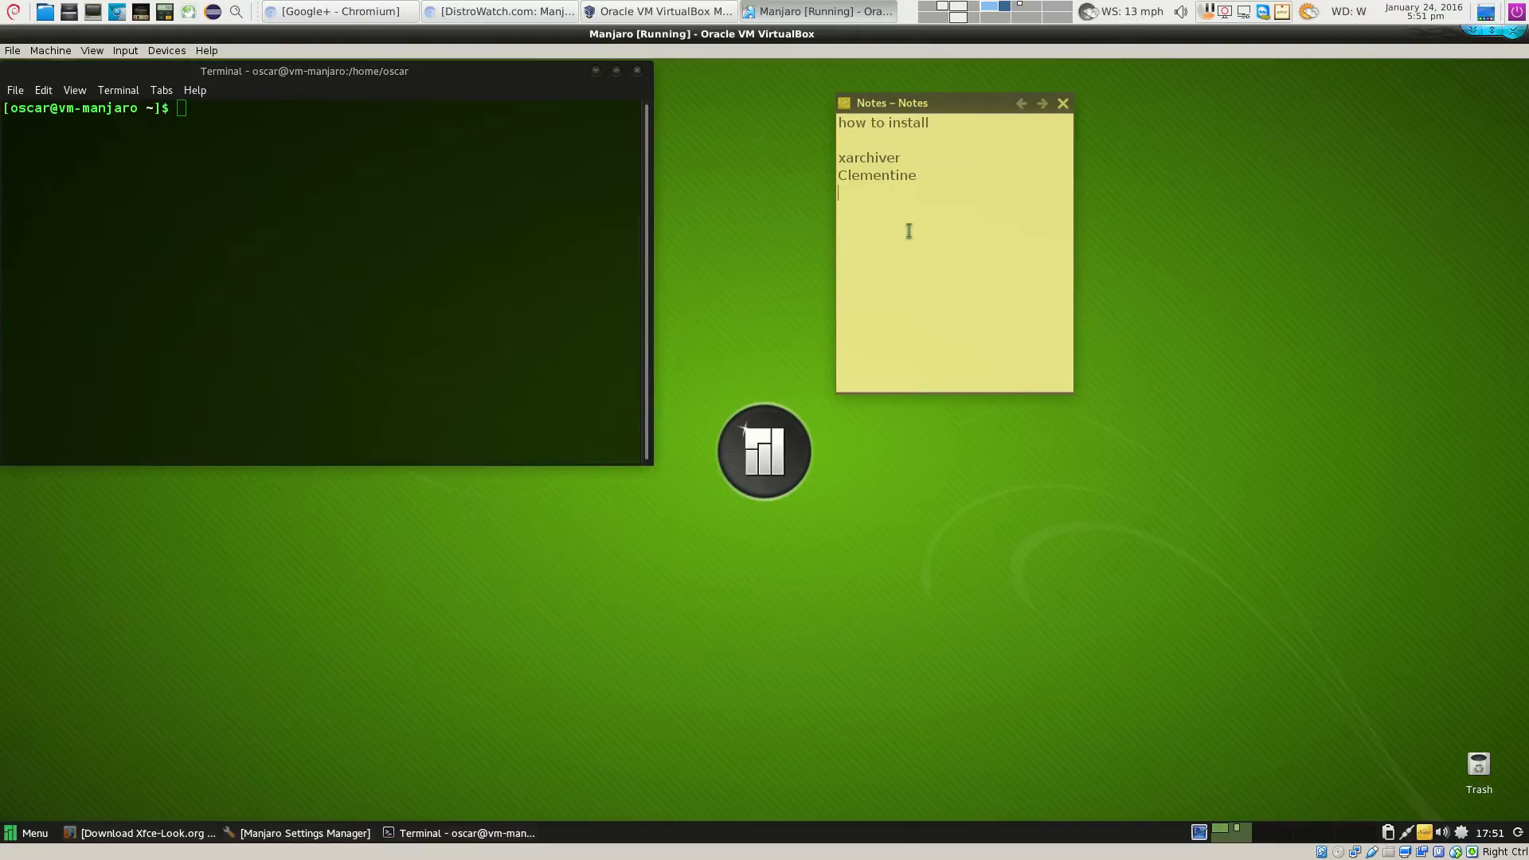
{"action": "type", "text": "screenfetch"}
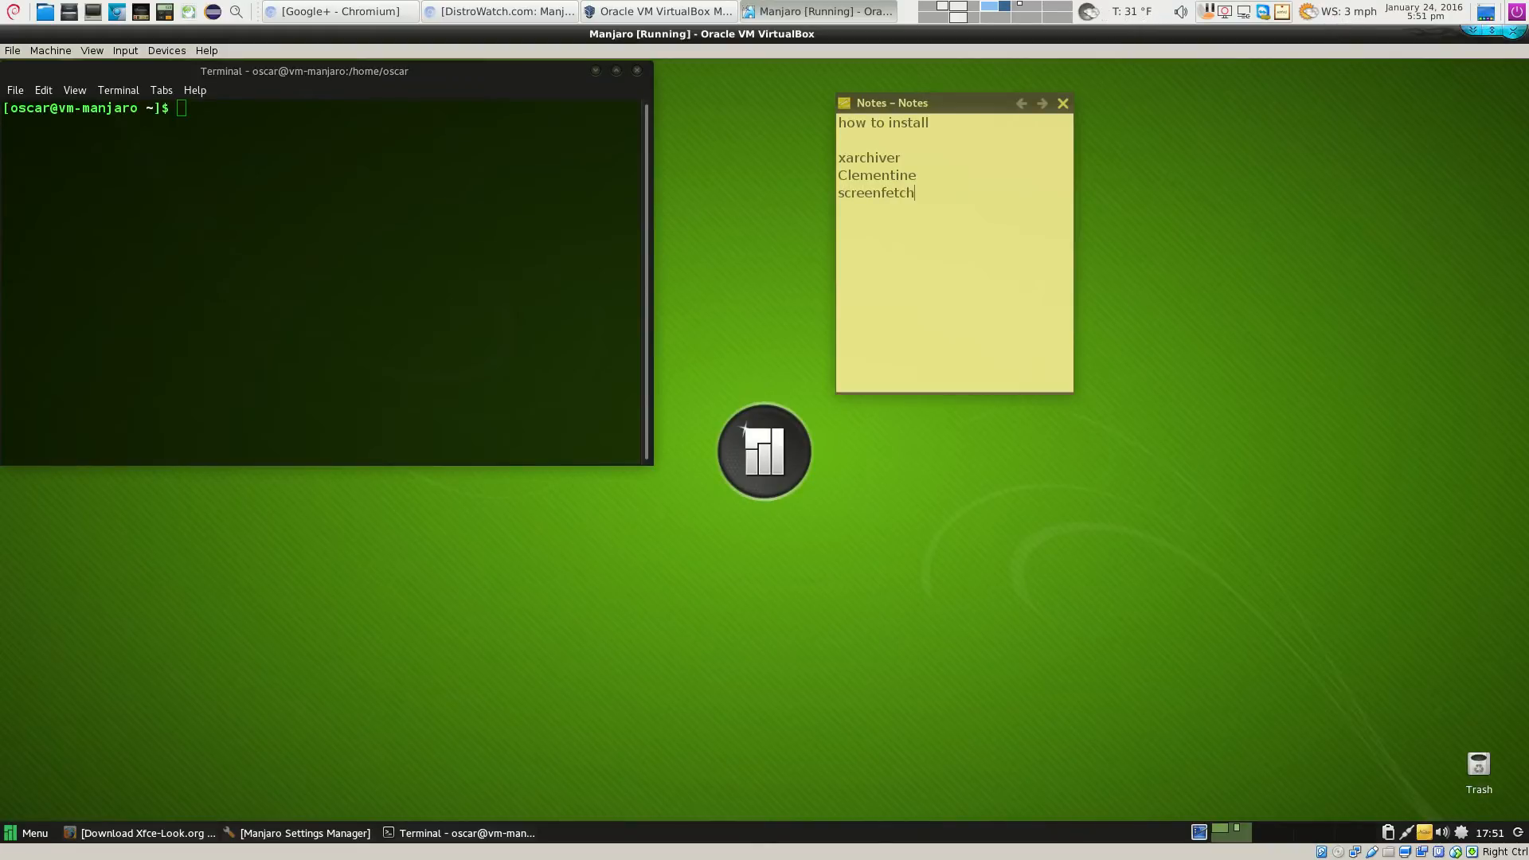
Install the screenfetch package with sudo pacman -S screenfetch, entering the sudo password and answering y to proceed
{"action": "left_click", "coordinate": [411, 224]}
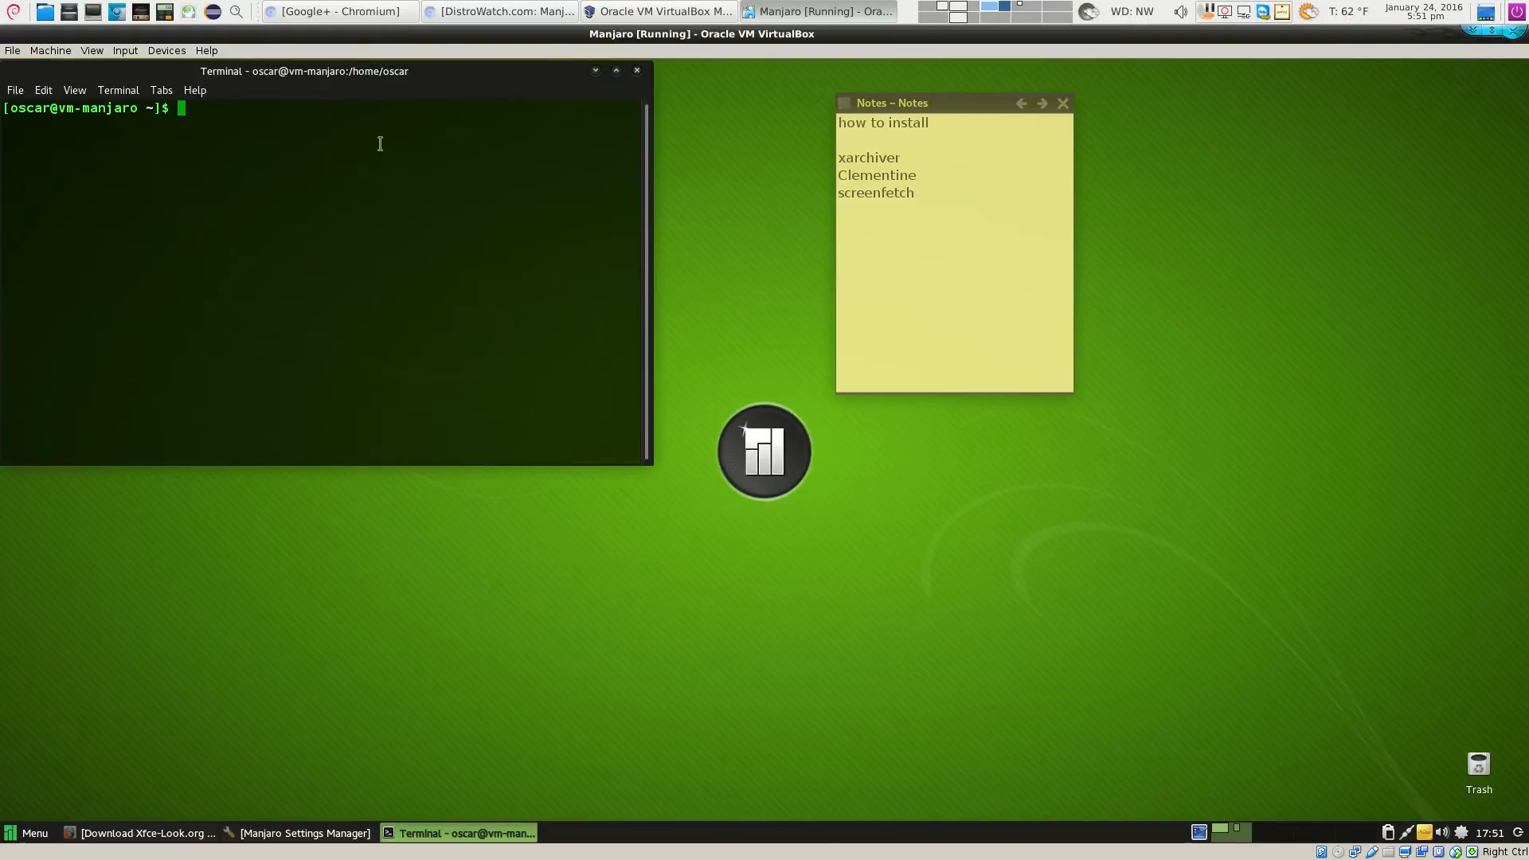
{"action": "type", "text": "sudo pacman -S "}
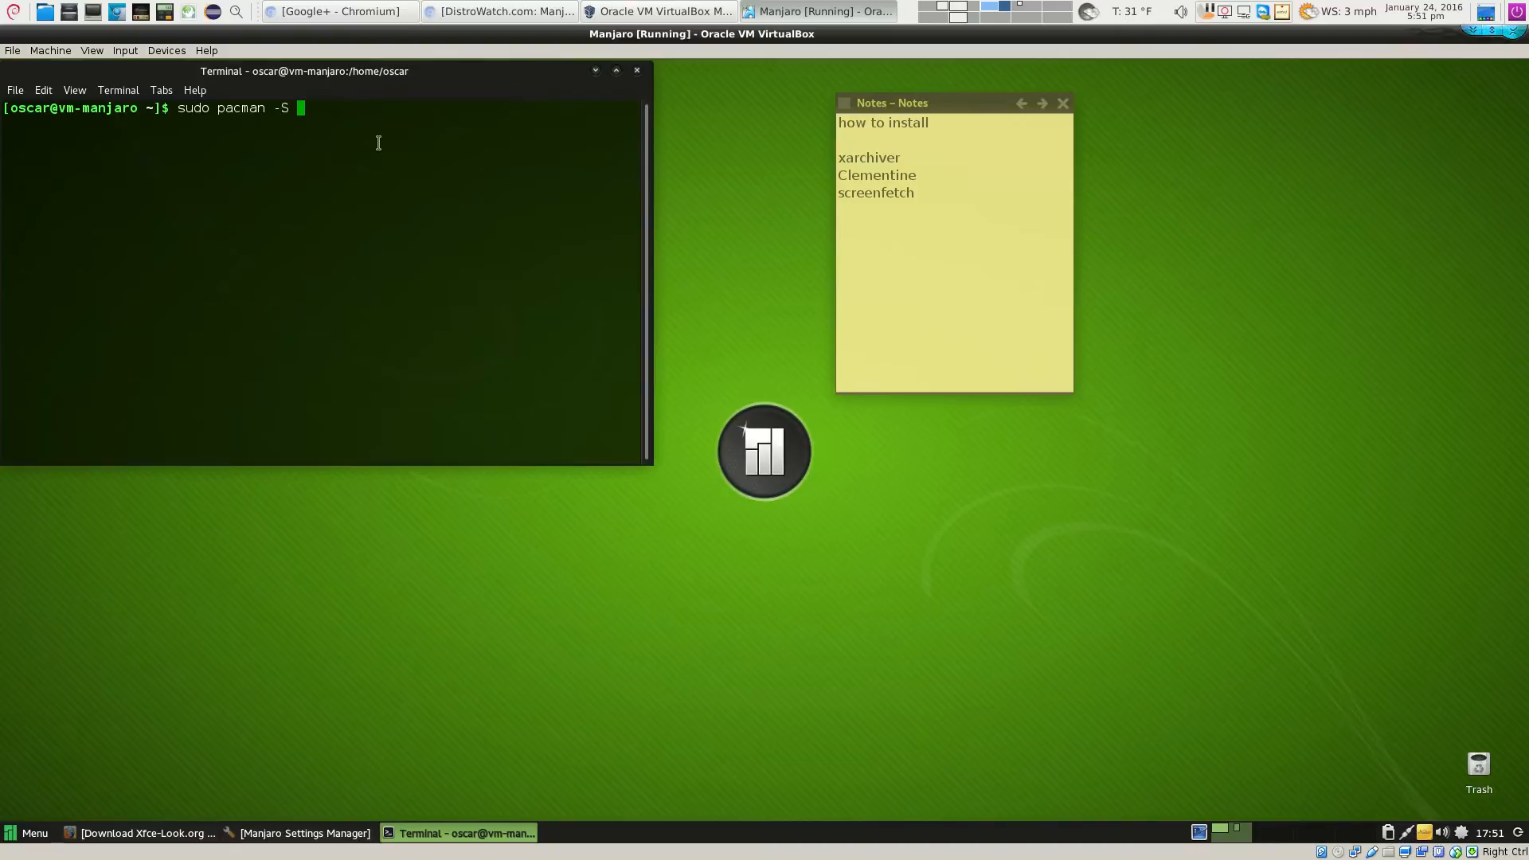
{"action": "type", "text": "screenfetch"}
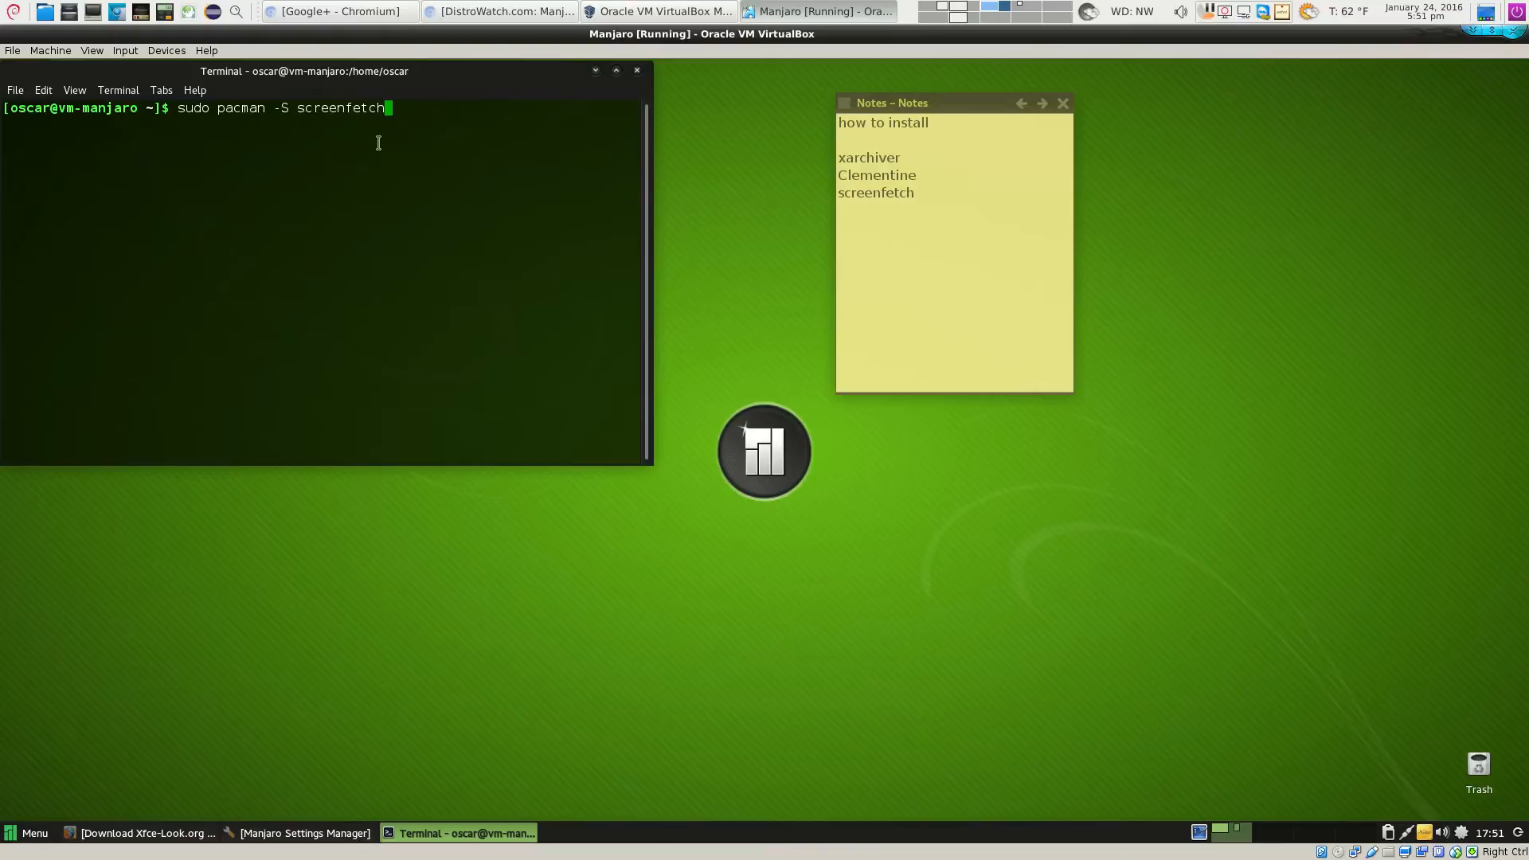
{"action": "key", "text": "Return"}
{"action": "key", "text": "Return"}
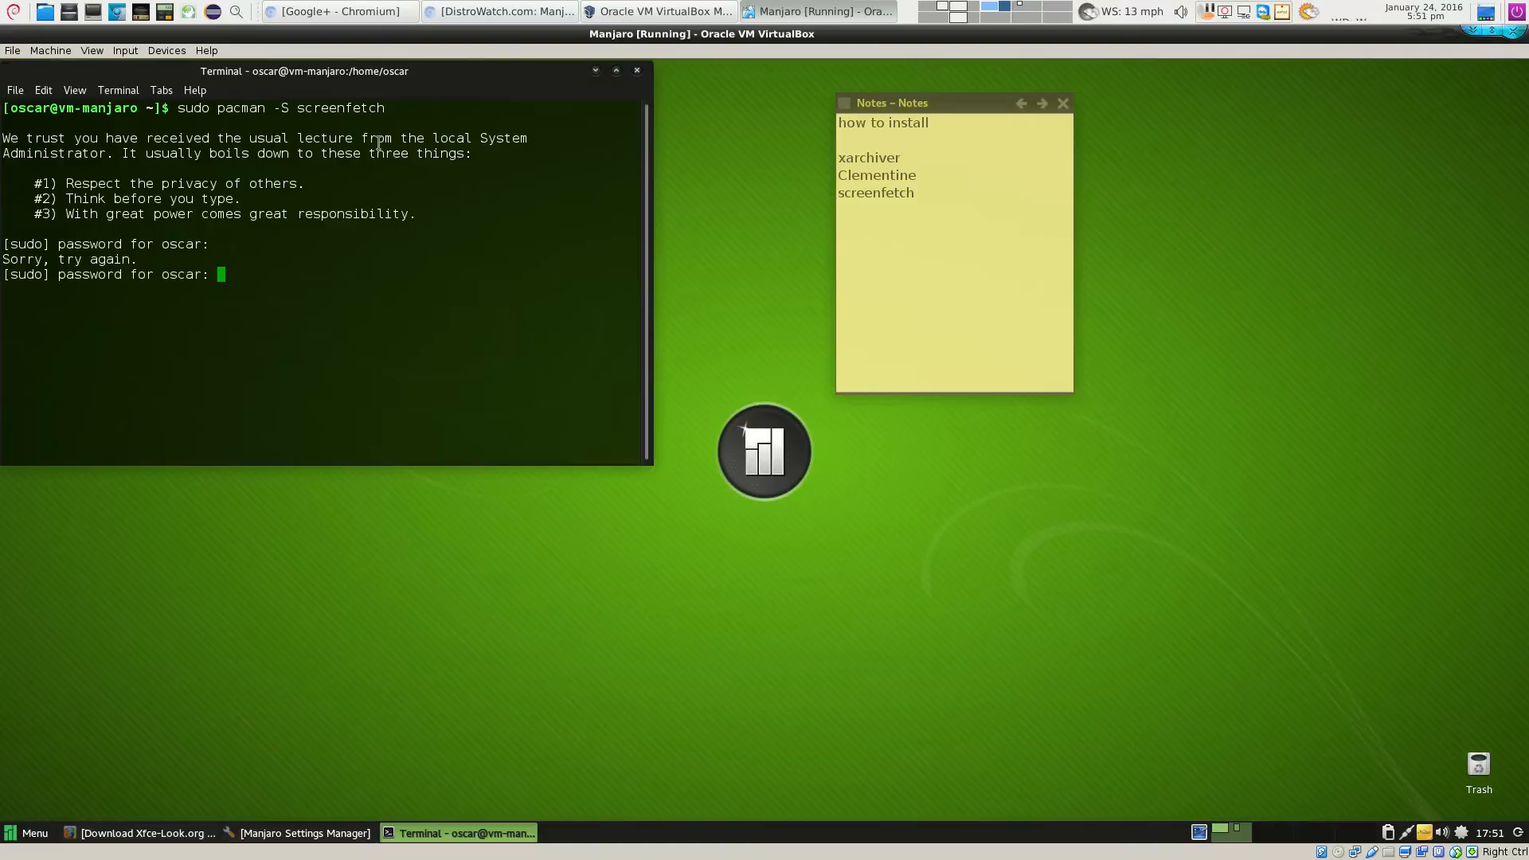
{"action": "key", "text": "Return"}
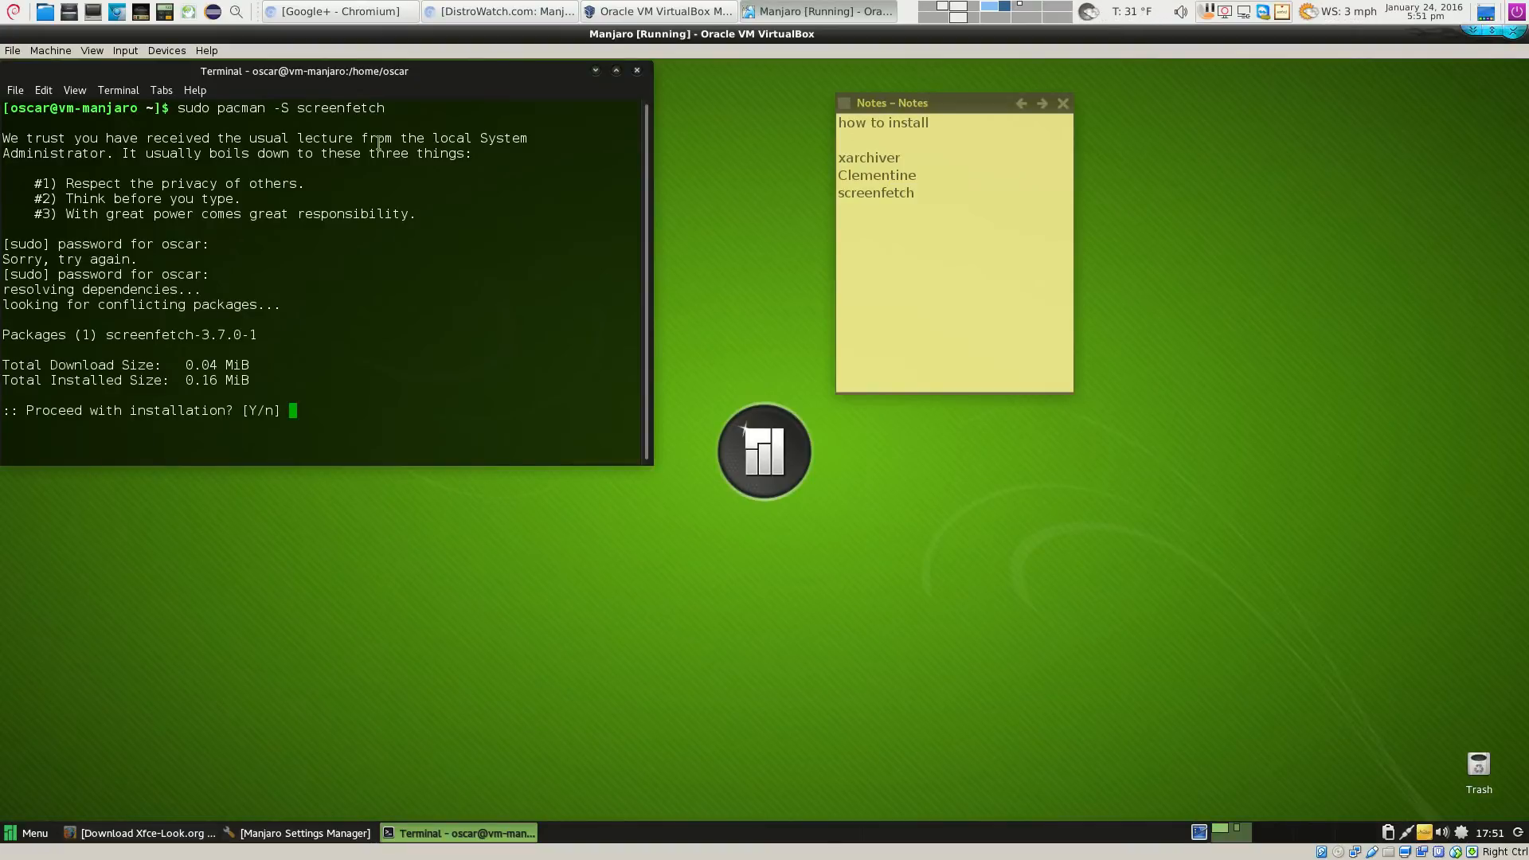
{"action": "type", "text": "y"}
{"action": "key", "text": "Return"}
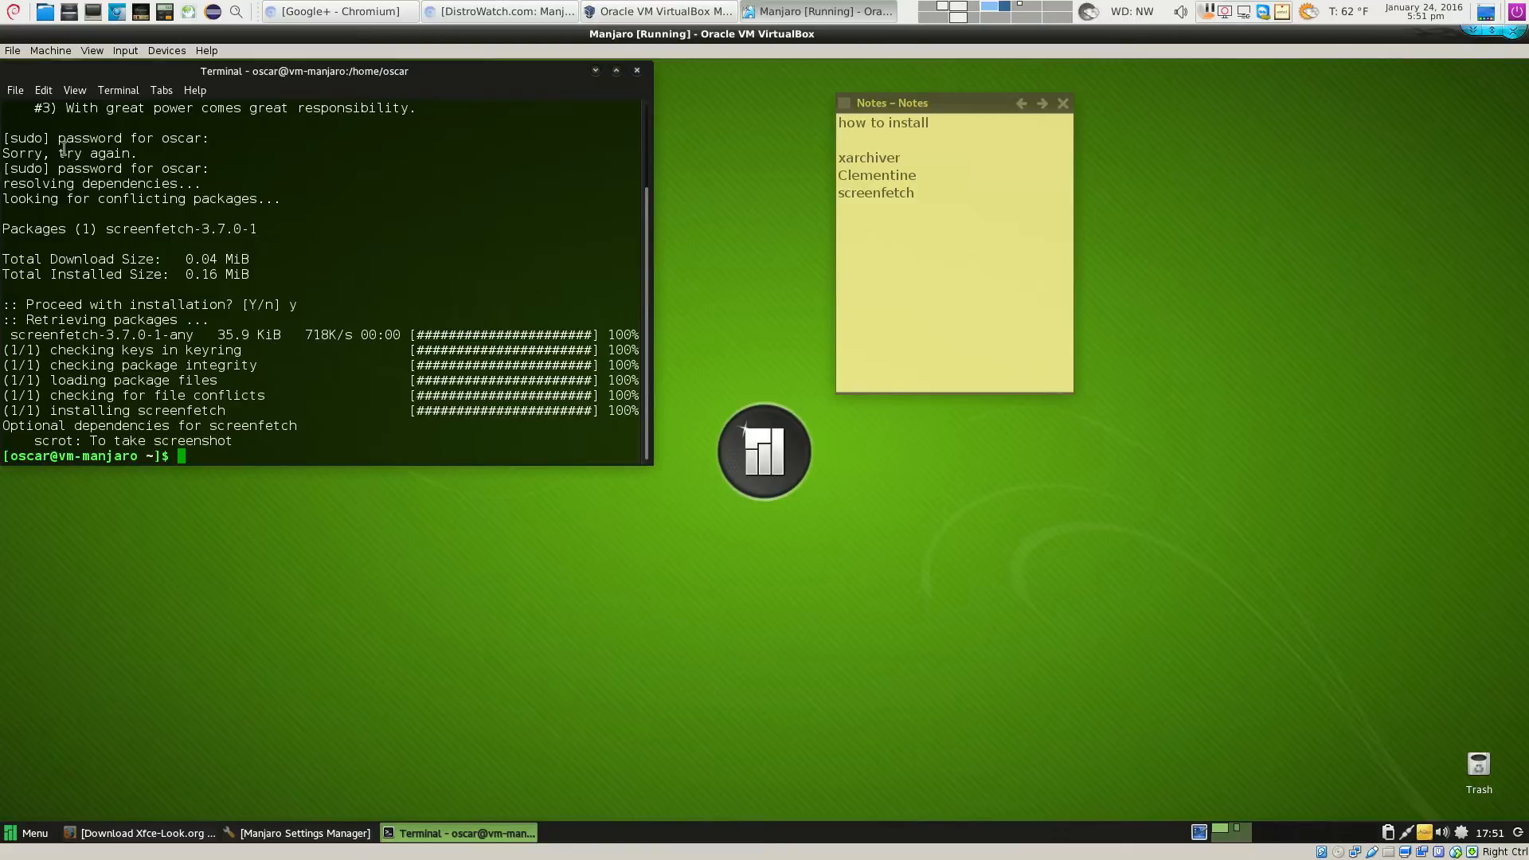
Launch the file manager as root with sudo thunar and open the File System location
{"action": "type", "text": "sudo thuna"}
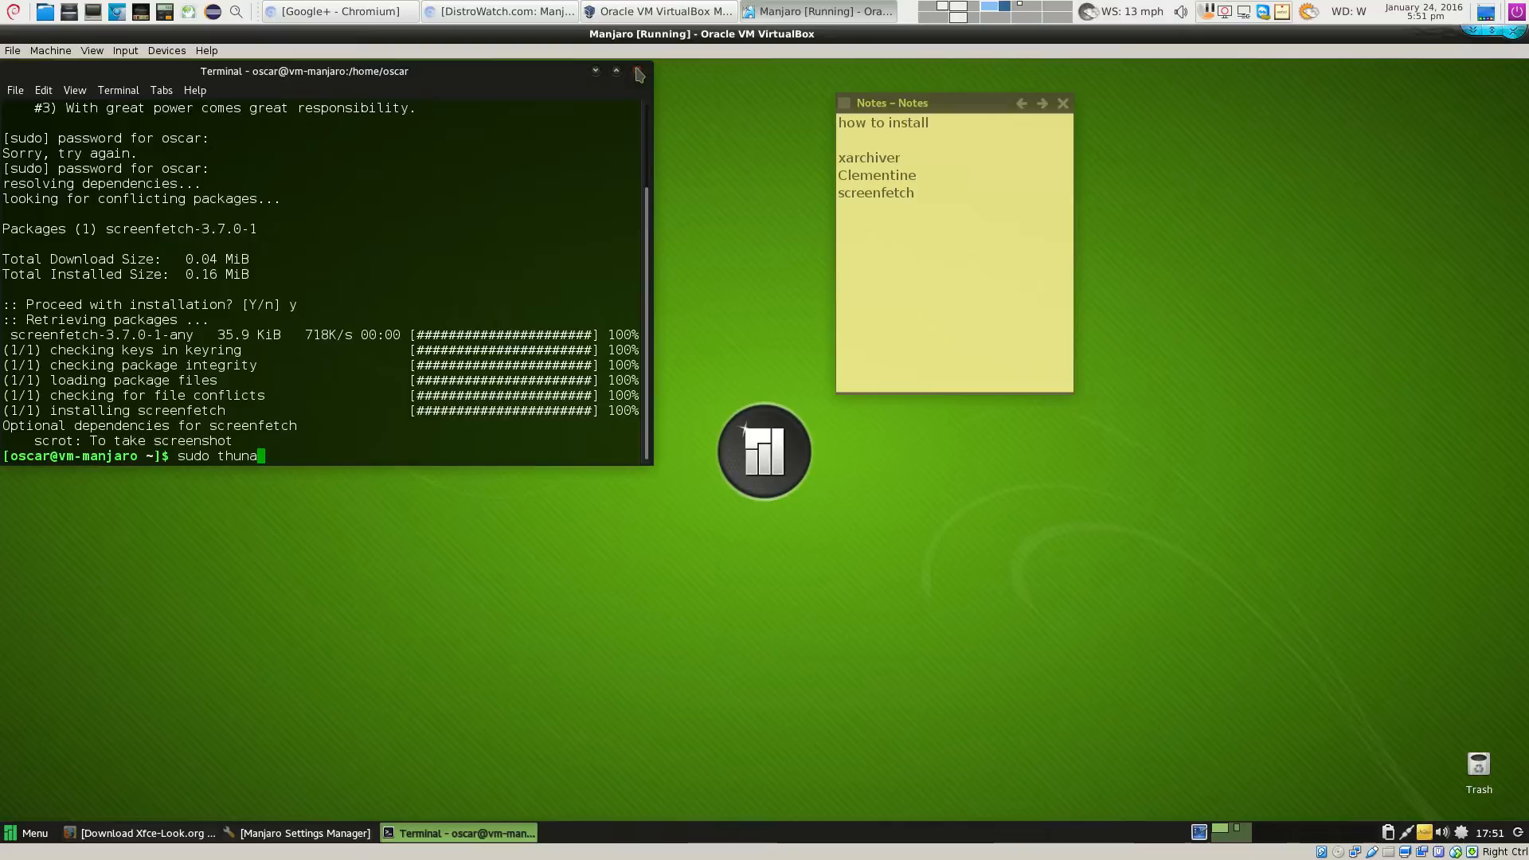
{"action": "type", "text": "r"}
{"action": "key", "text": "Return"}
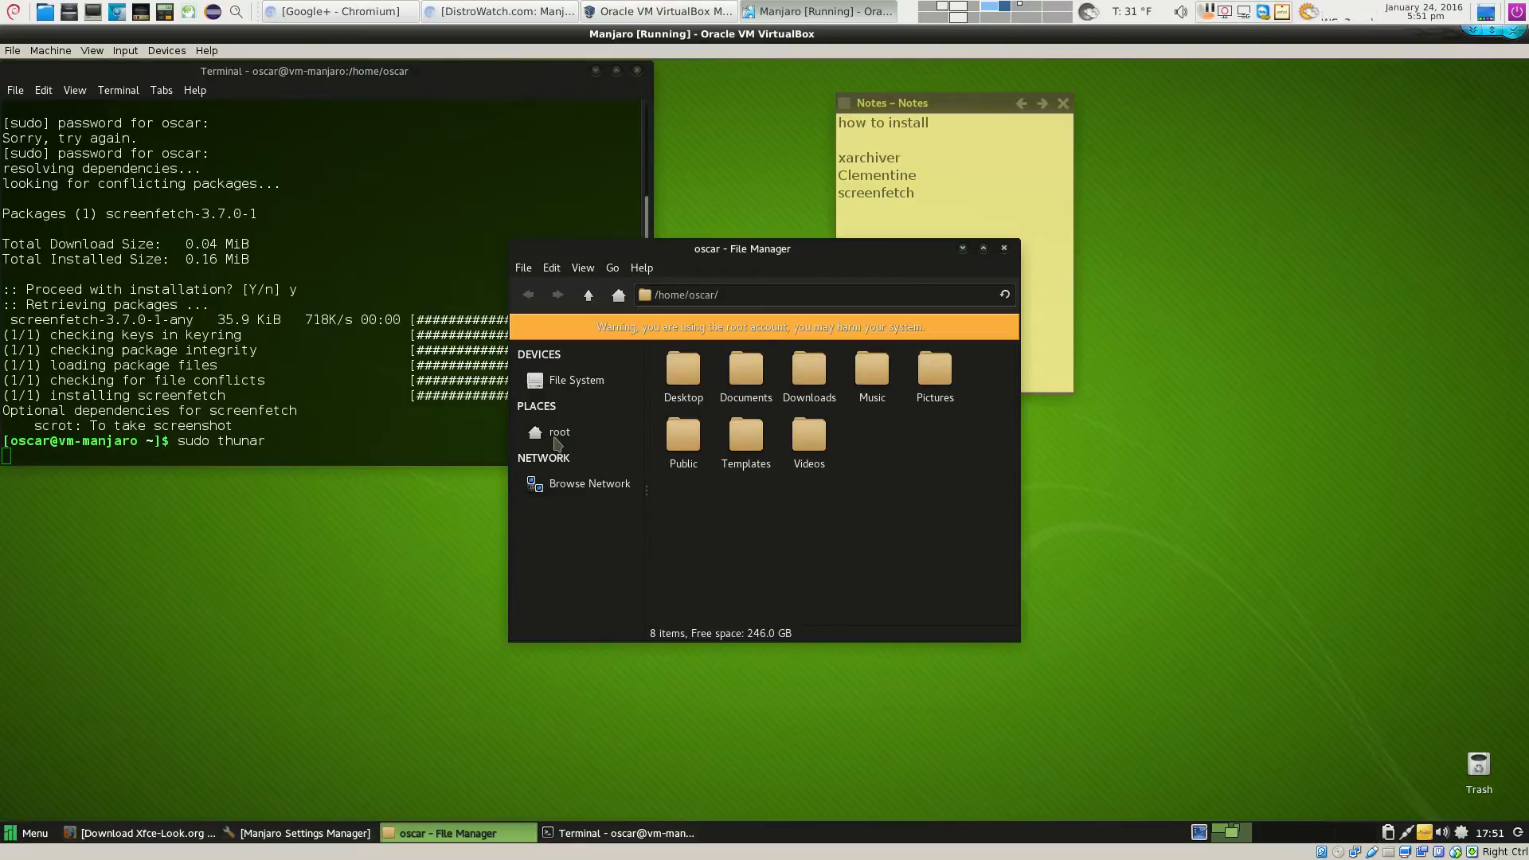
{"action": "left_click", "coordinate": [557, 376]}
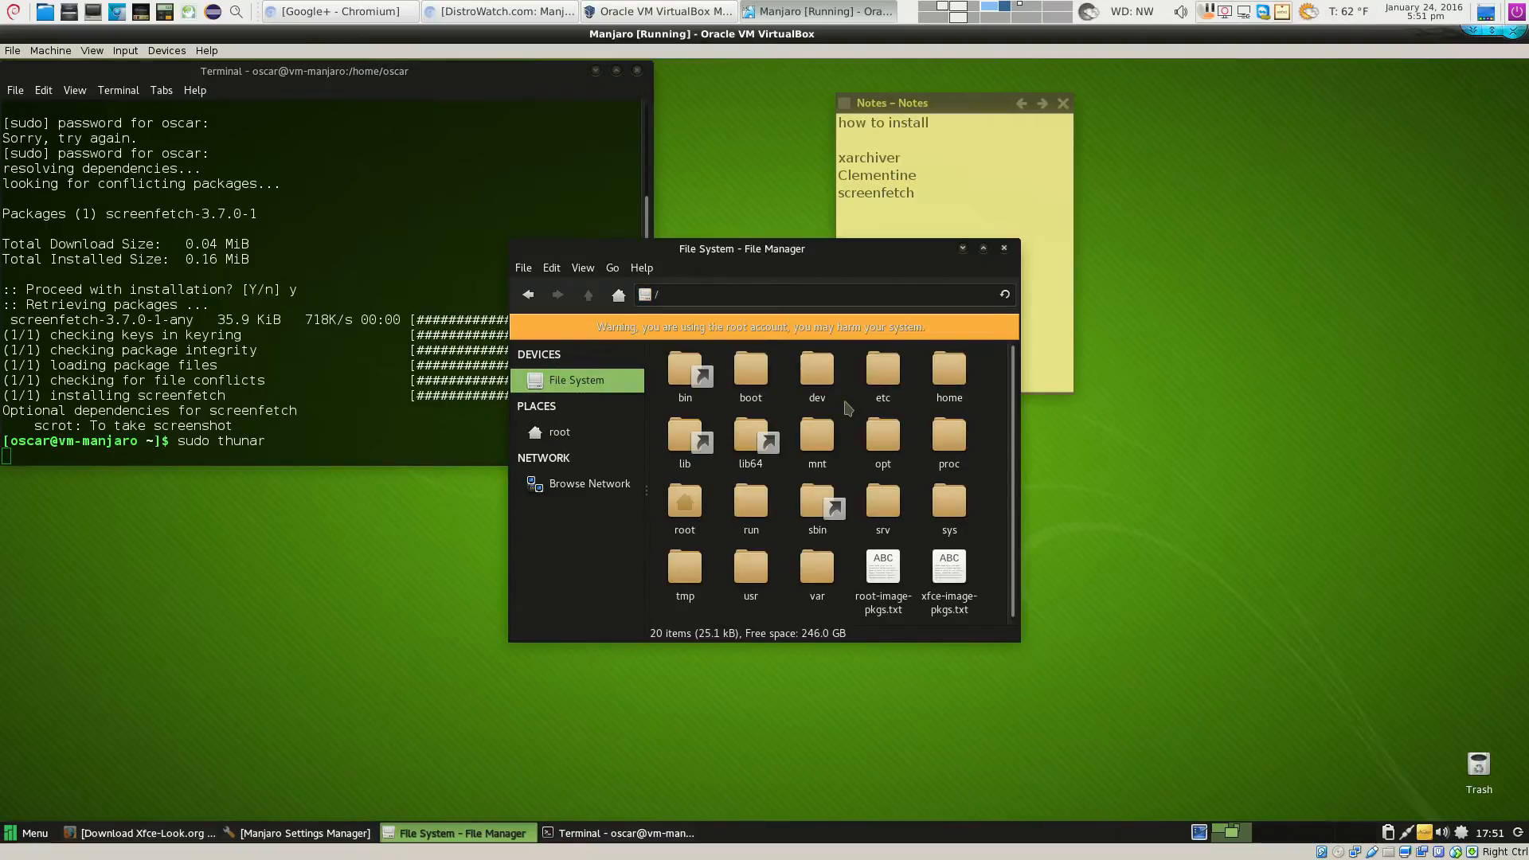
Go to the /etc folder and open the bash.bashrc file found there
{"action": "left_click", "coordinate": [881, 374]}
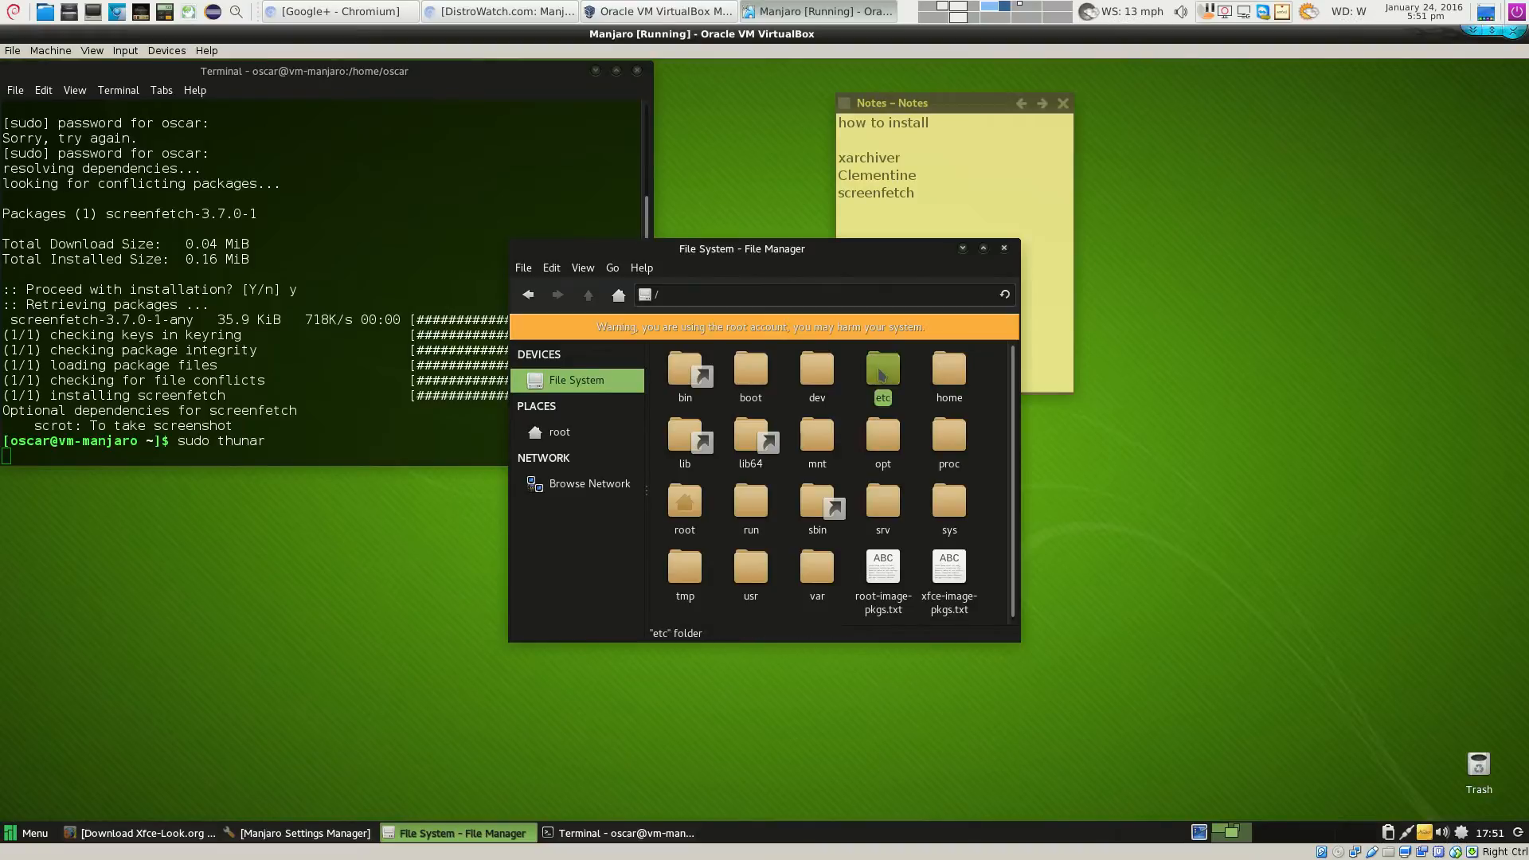
{"action": "double_click", "coordinate": [882, 374]}
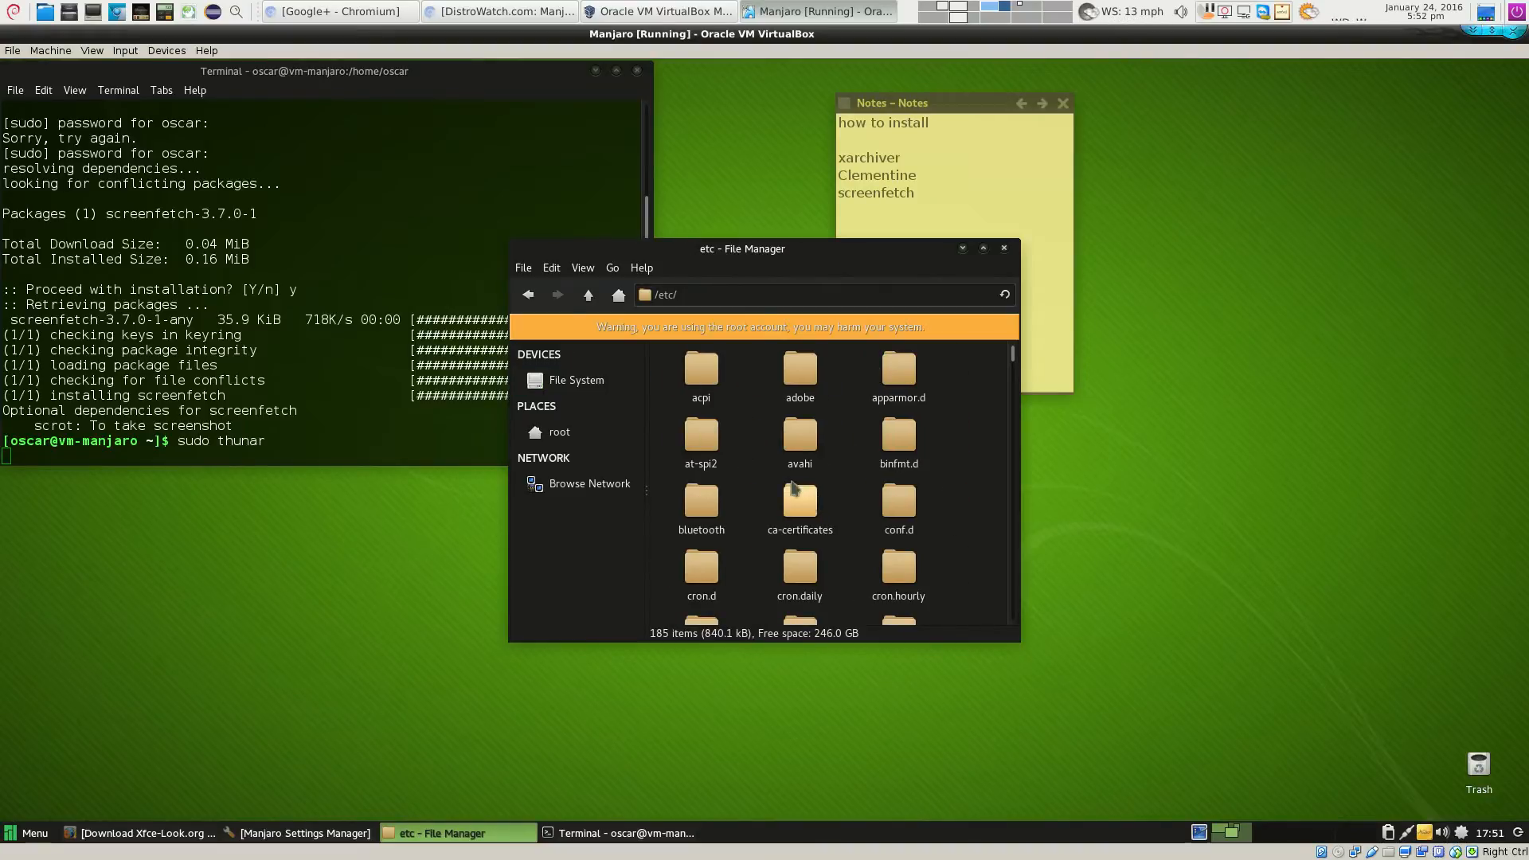
{"action": "scroll", "coordinate": [714, 382], "scroll_direction": "down", "scroll_amount": 2}
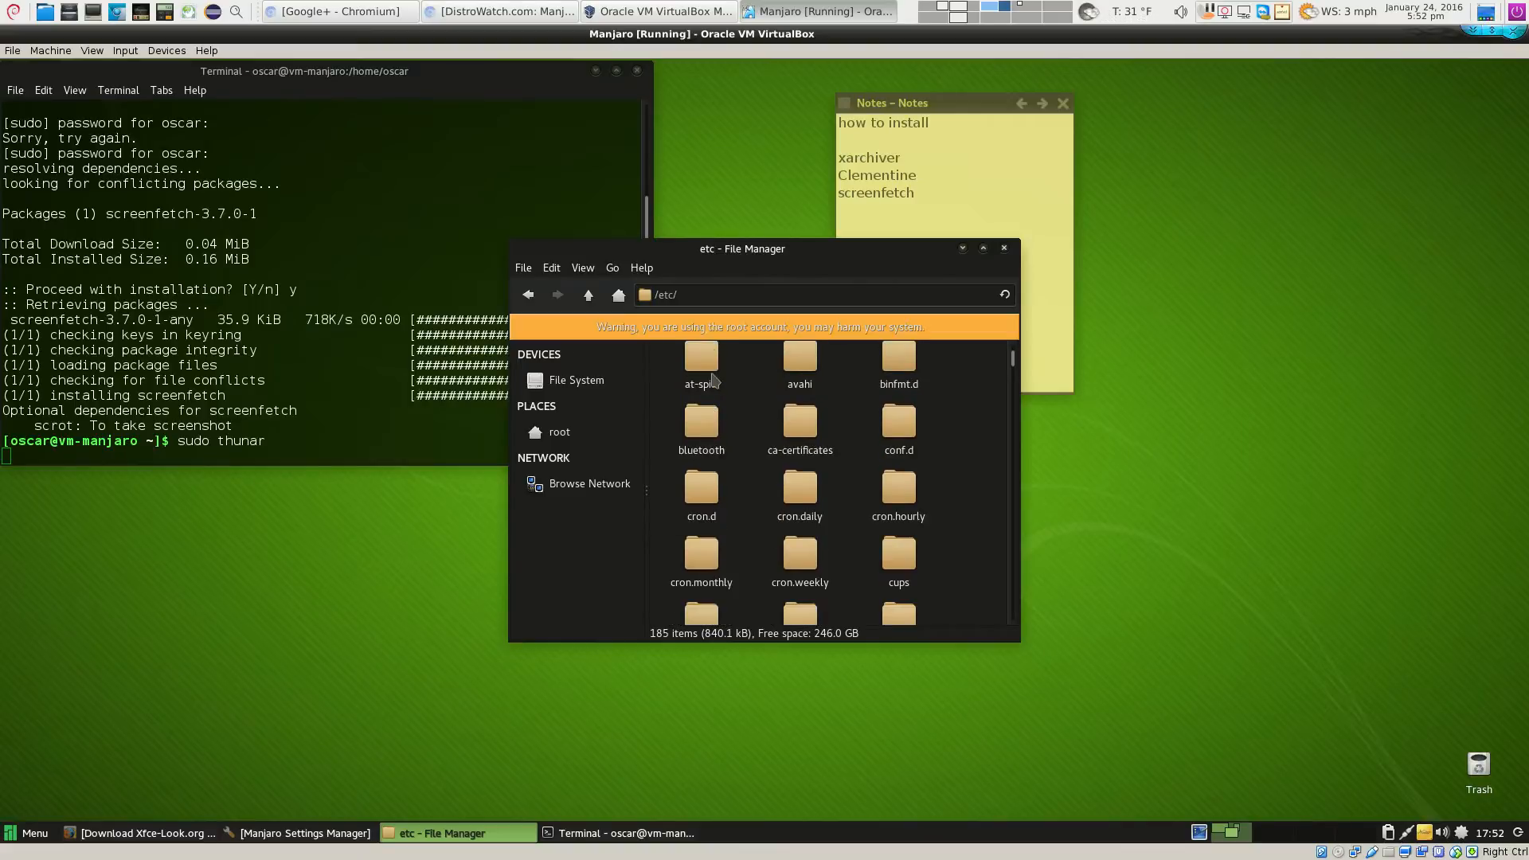
{"action": "scroll", "coordinate": [737, 404], "scroll_direction": "up", "scroll_amount": 2}
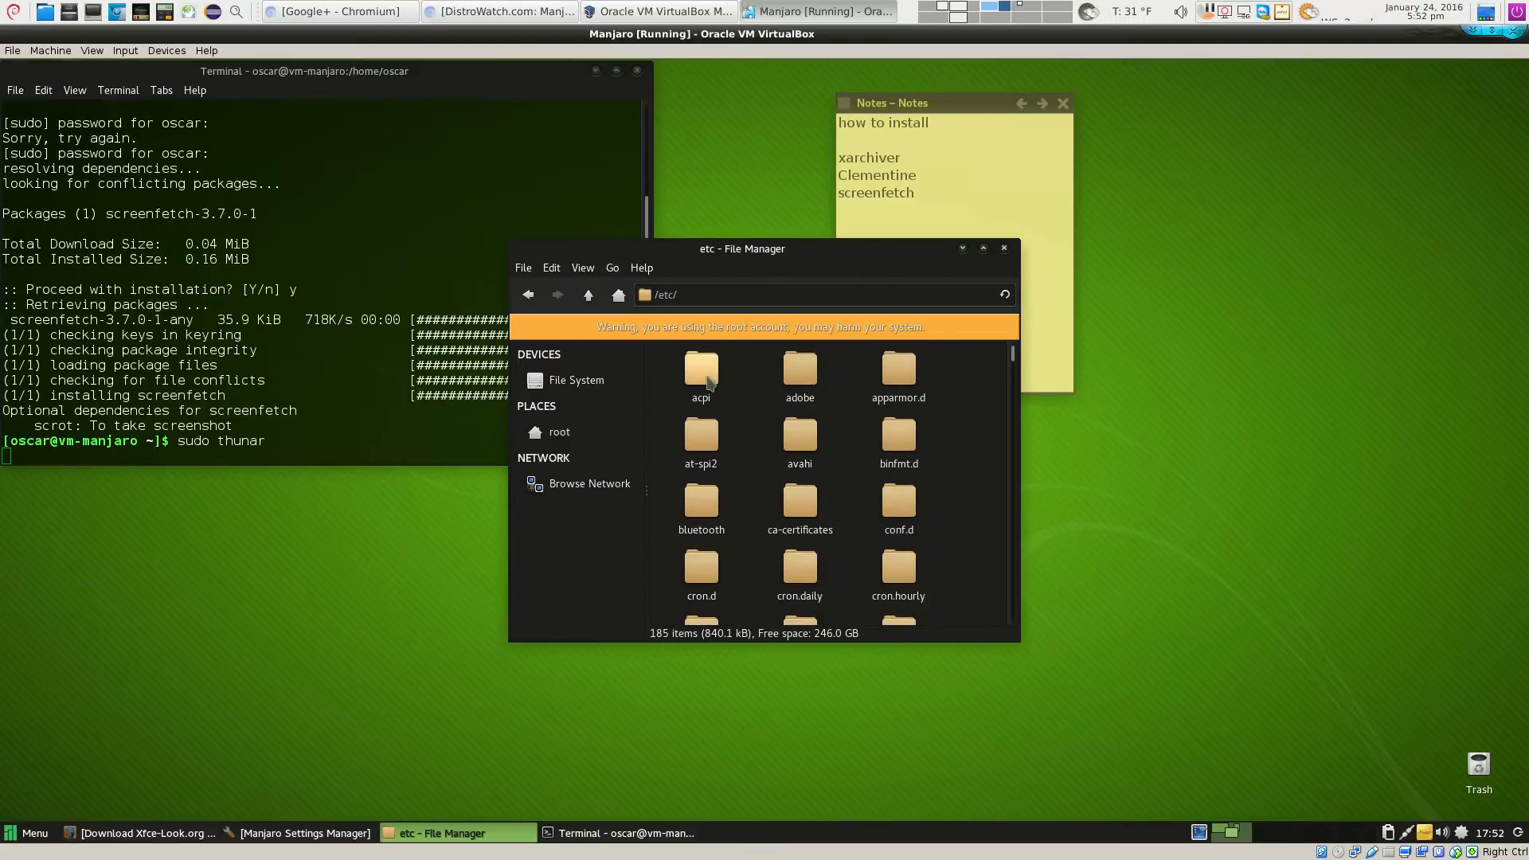
{"action": "scroll", "coordinate": [835, 462], "scroll_direction": "down", "scroll_amount": 10}
{"action": "scroll", "coordinate": [904, 488], "scroll_direction": "down", "scroll_amount": 15}
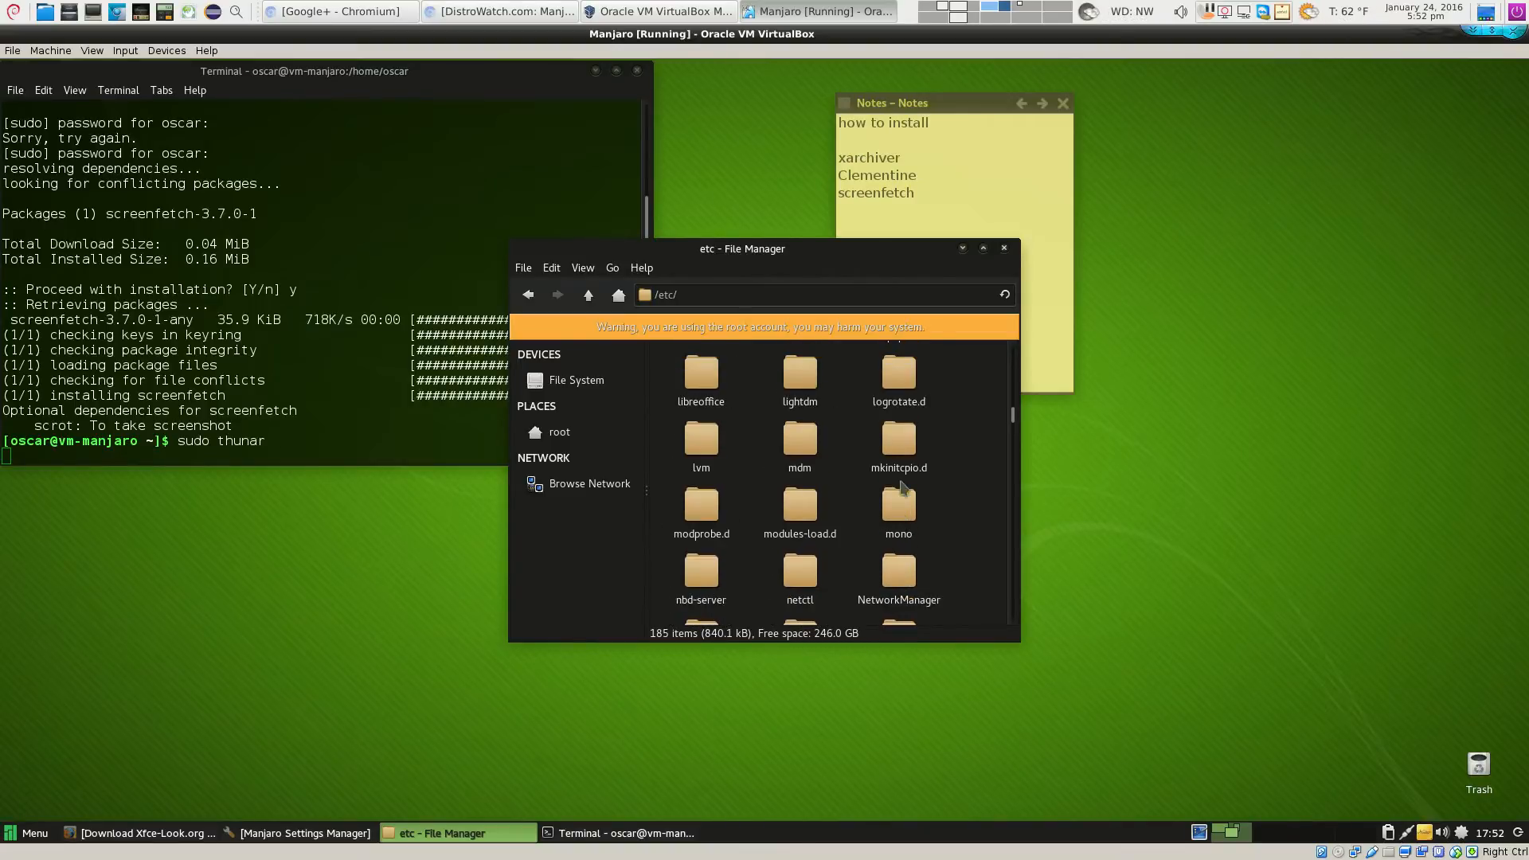
{"action": "scroll", "coordinate": [904, 488], "scroll_direction": "down", "scroll_amount": 5}
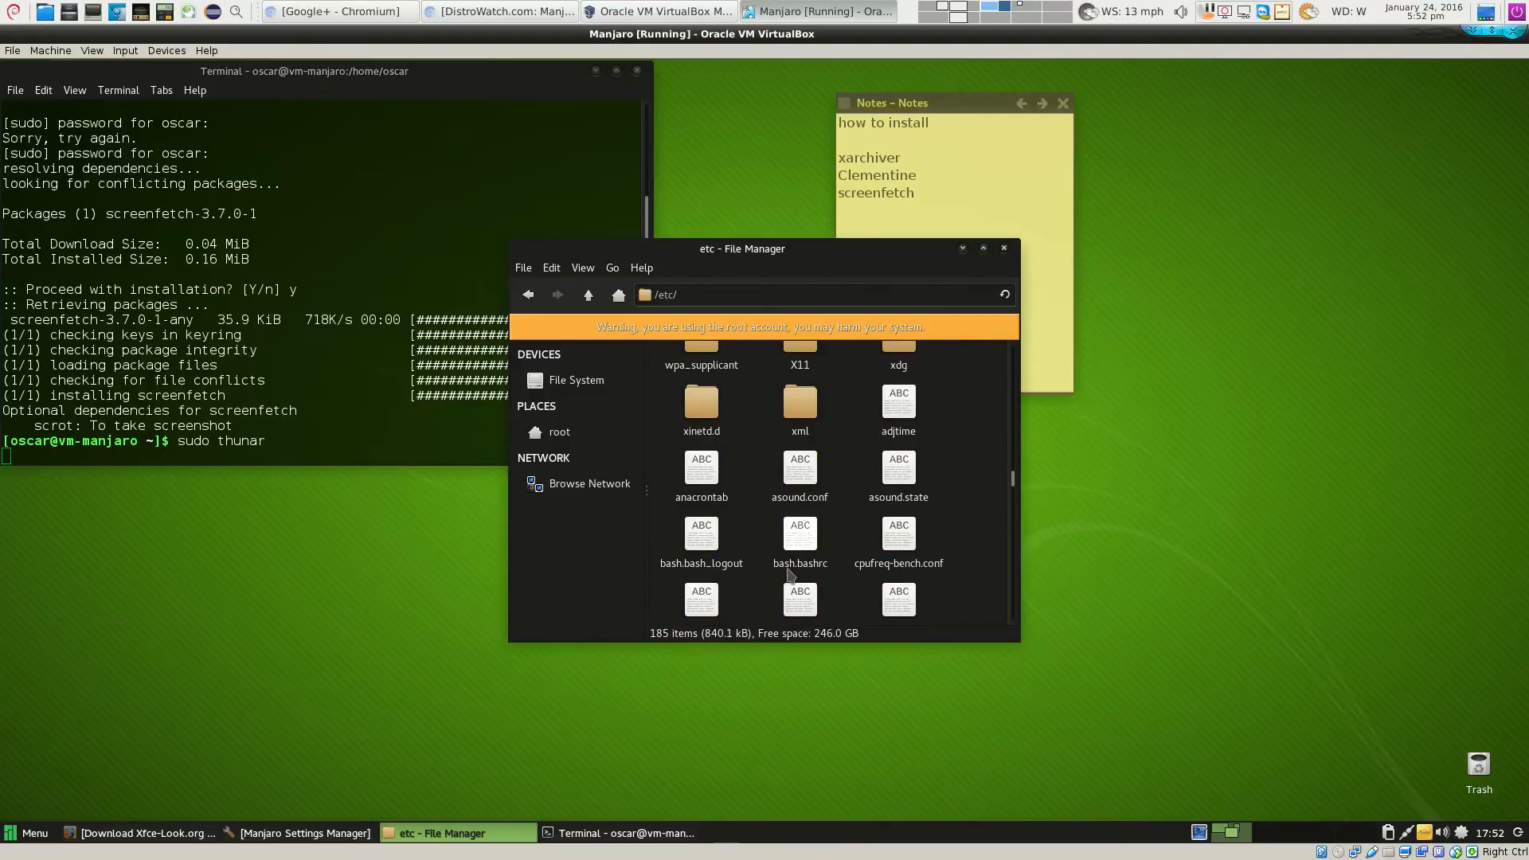
{"action": "double_click", "coordinate": [803, 544]}
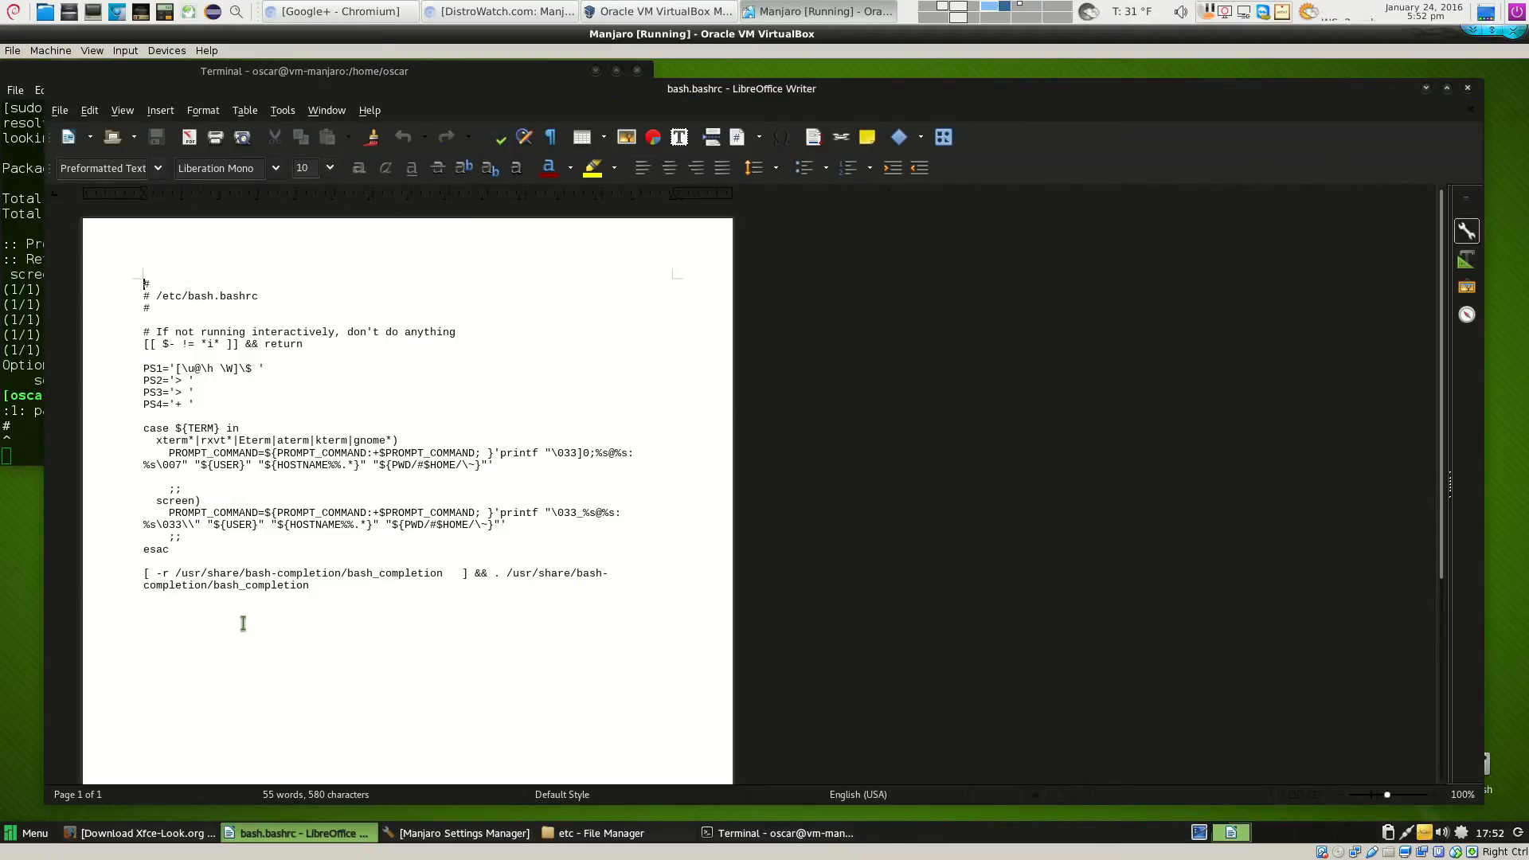
Add the line screenfetch at the end of bash.bashrc, save it keeping the Text format, and close the document
{"action": "left_click", "coordinate": [243, 623]}
{"action": "type", "text": "screenfetch"}
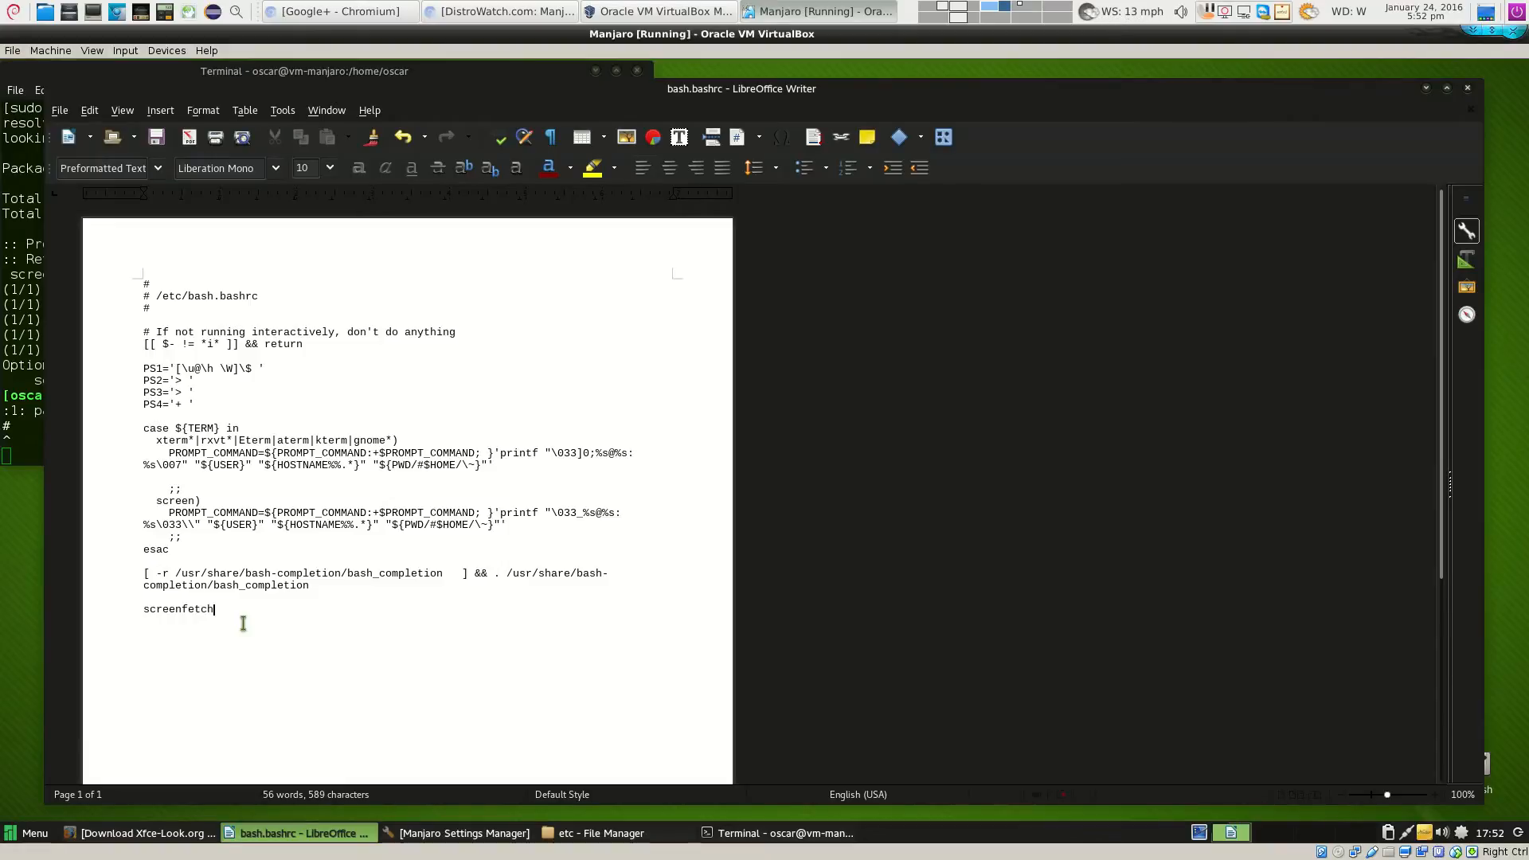
{"action": "key", "text": "ctrl+s"}
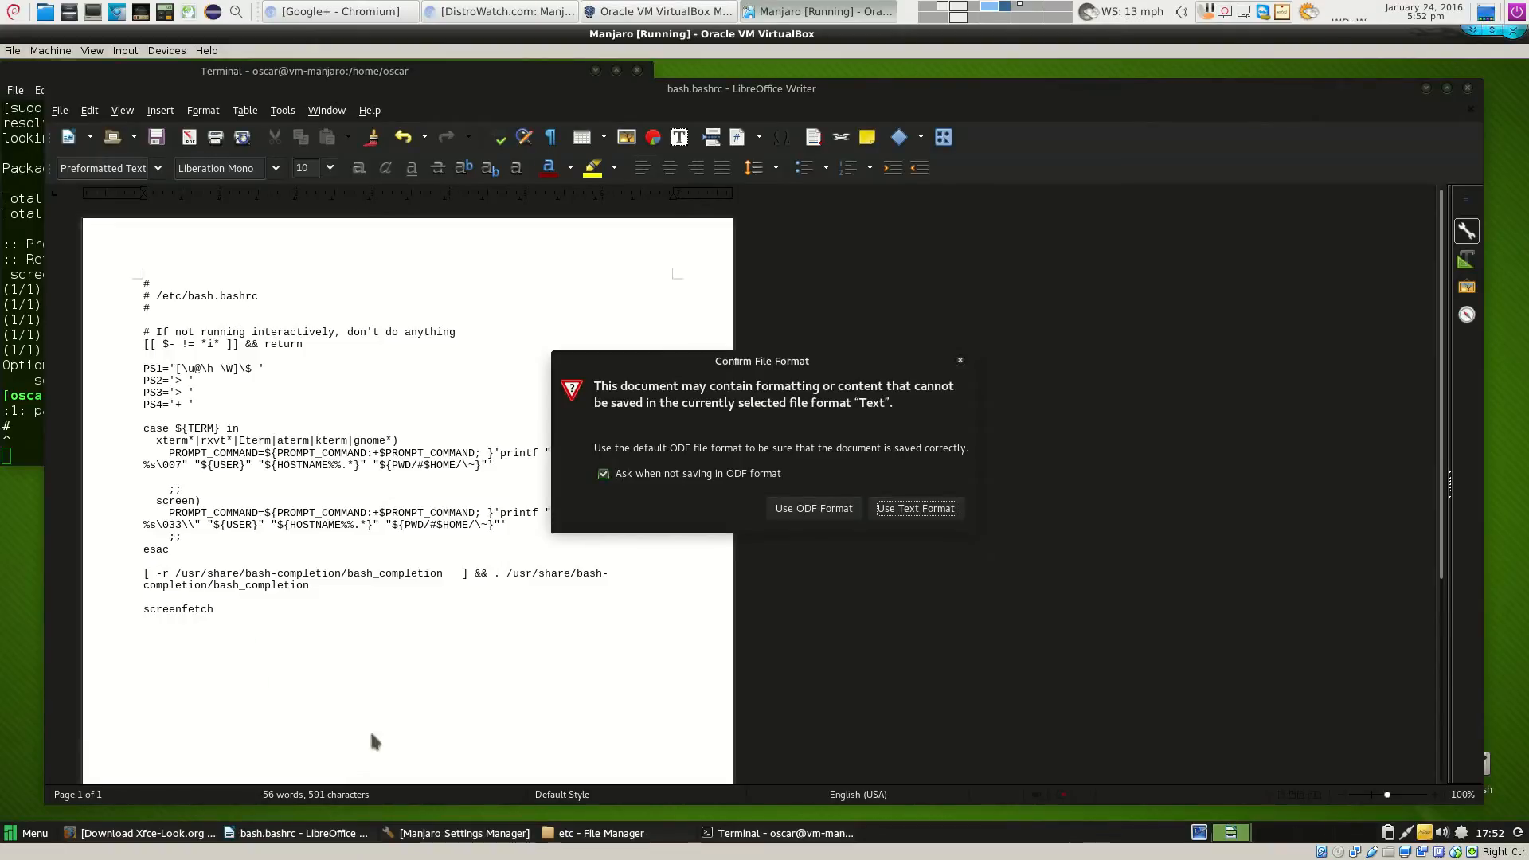
{"action": "left_click", "coordinate": [914, 508]}
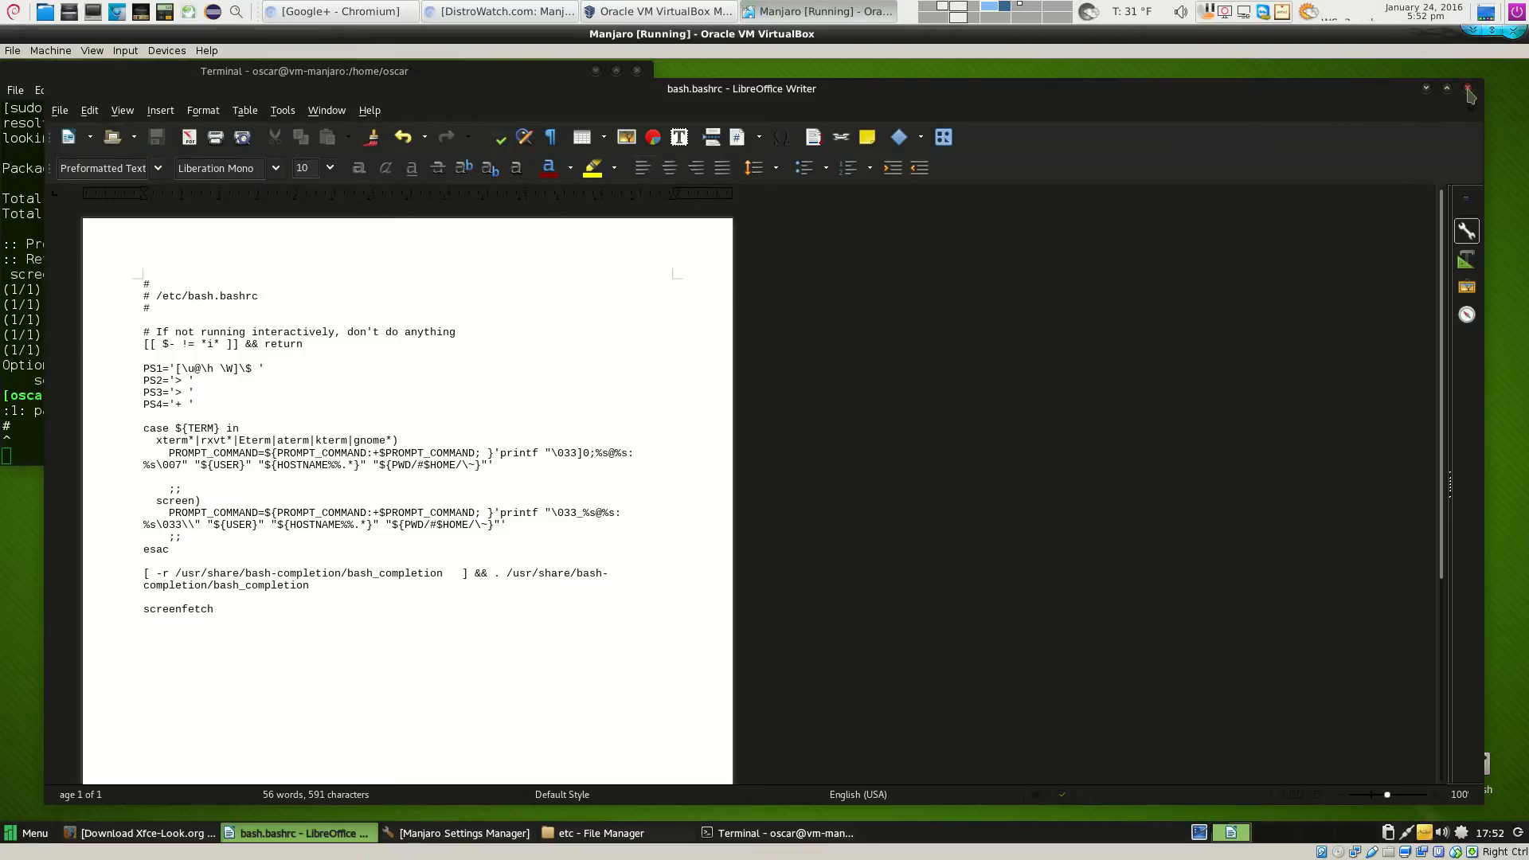
{"action": "left_click", "coordinate": [1469, 92]}
Close the root file manager and the old terminal, and open a new terminal emulator to check its startup output
{"action": "left_click", "coordinate": [409, 214]}
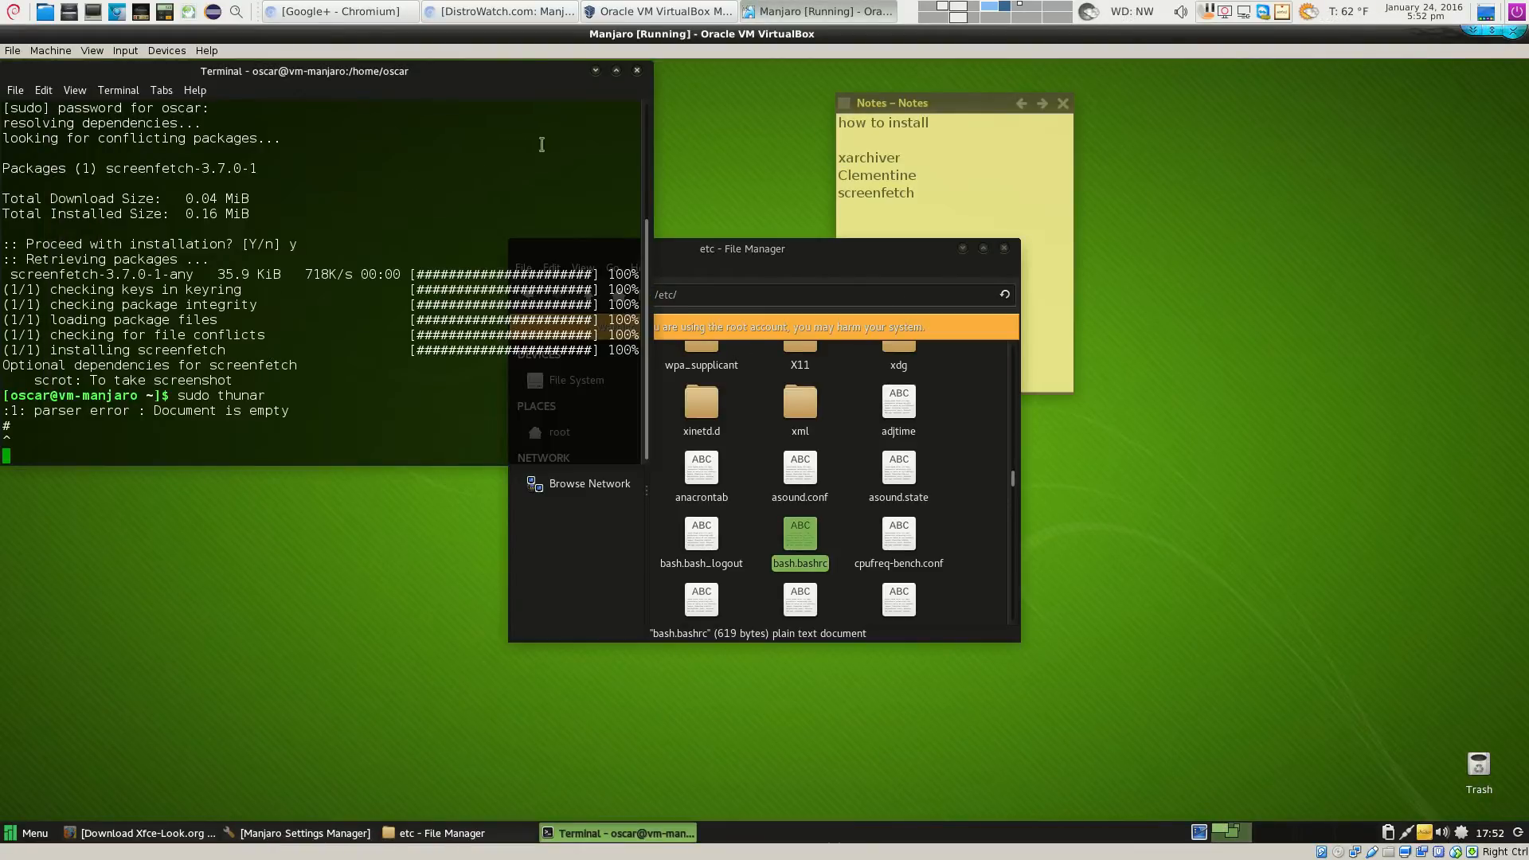
{"action": "left_click", "coordinate": [1004, 250]}
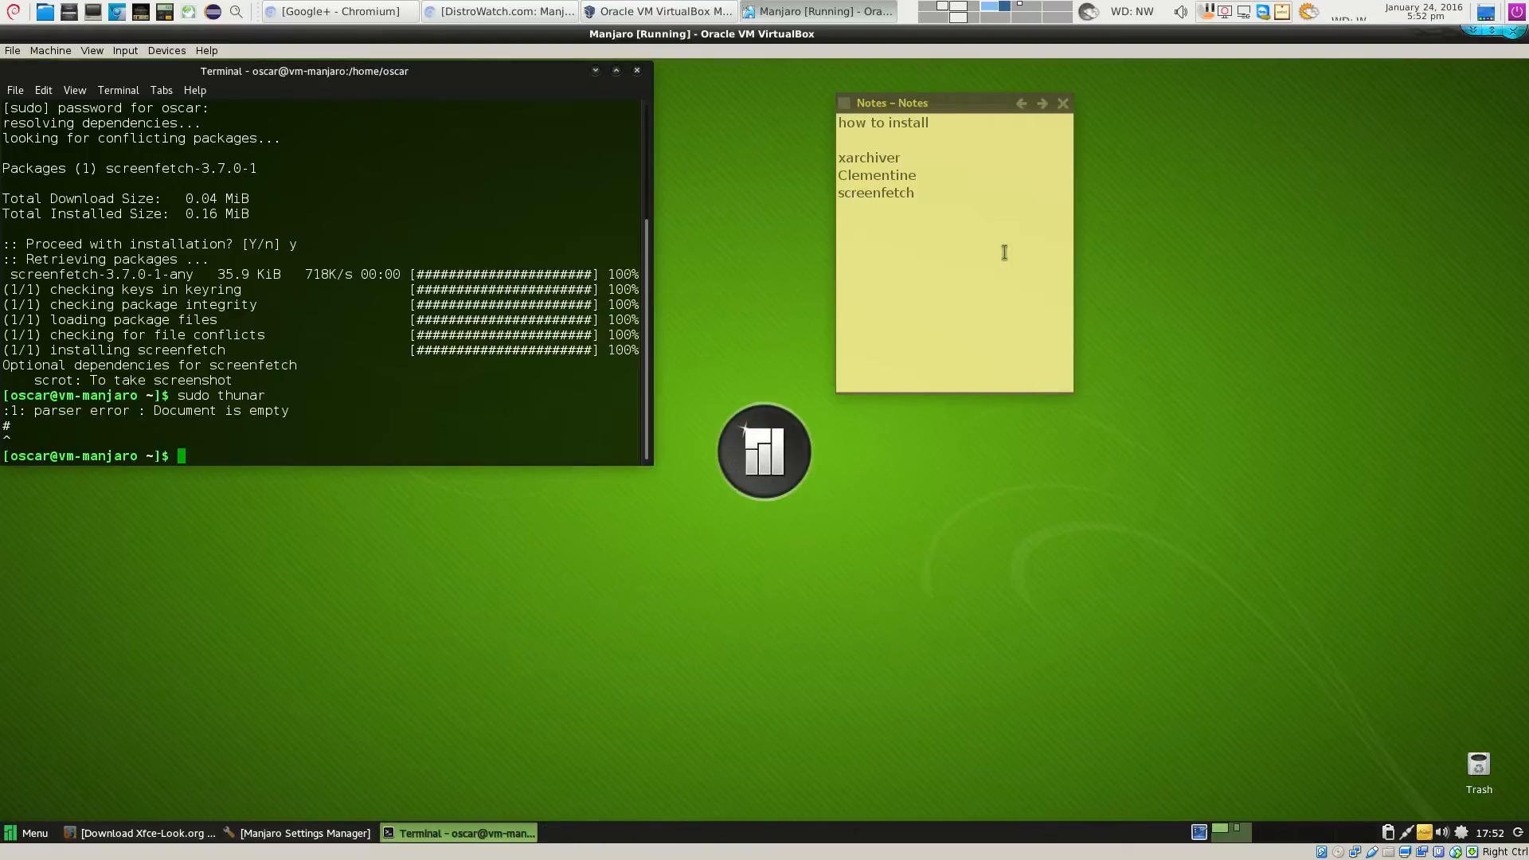
{"action": "left_click", "coordinate": [638, 72]}
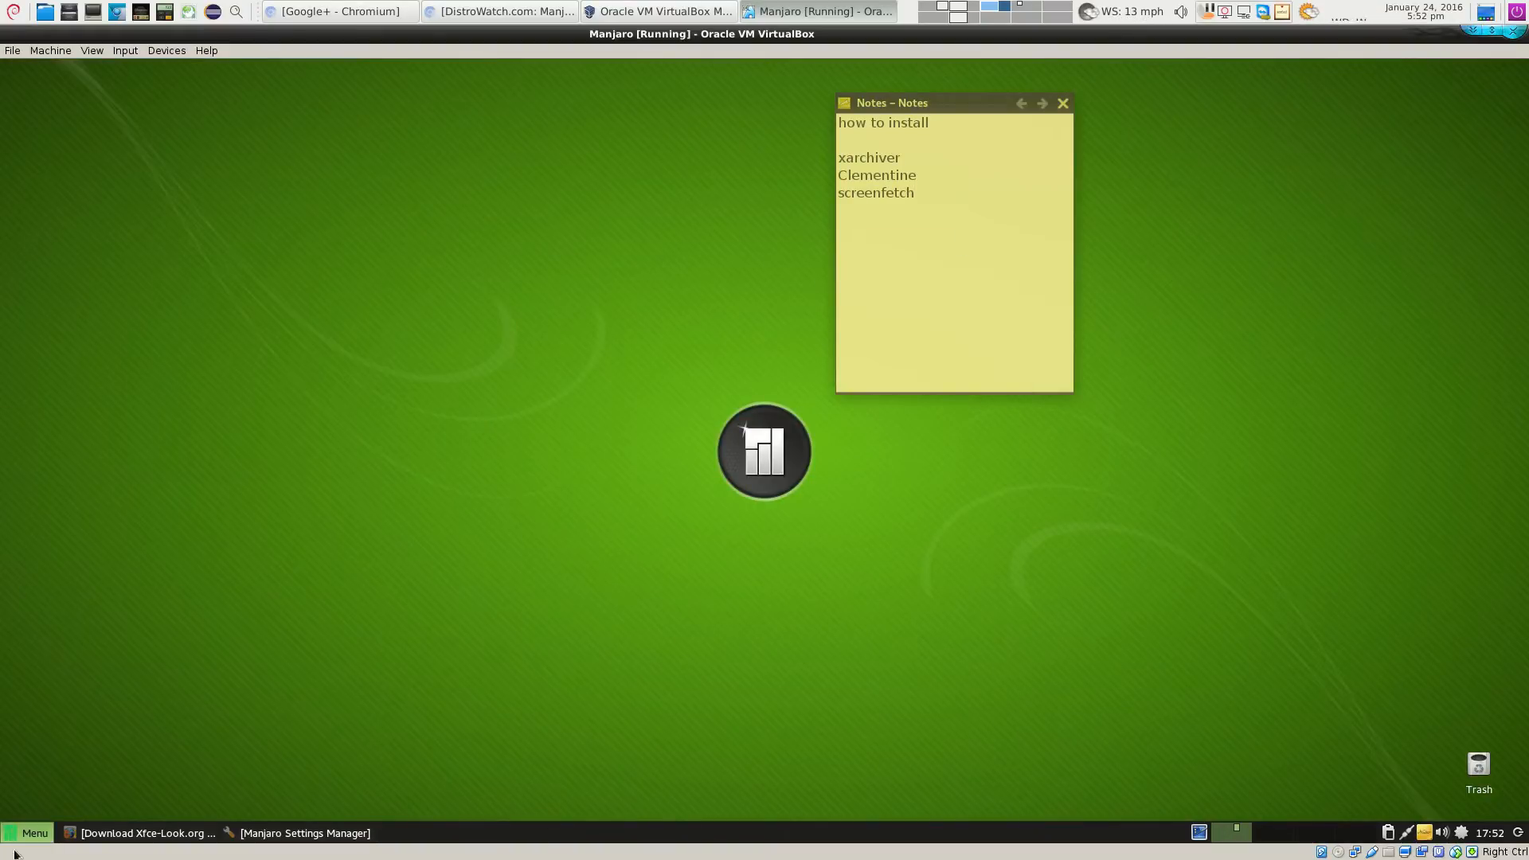
{"action": "left_click", "coordinate": [40, 840]}
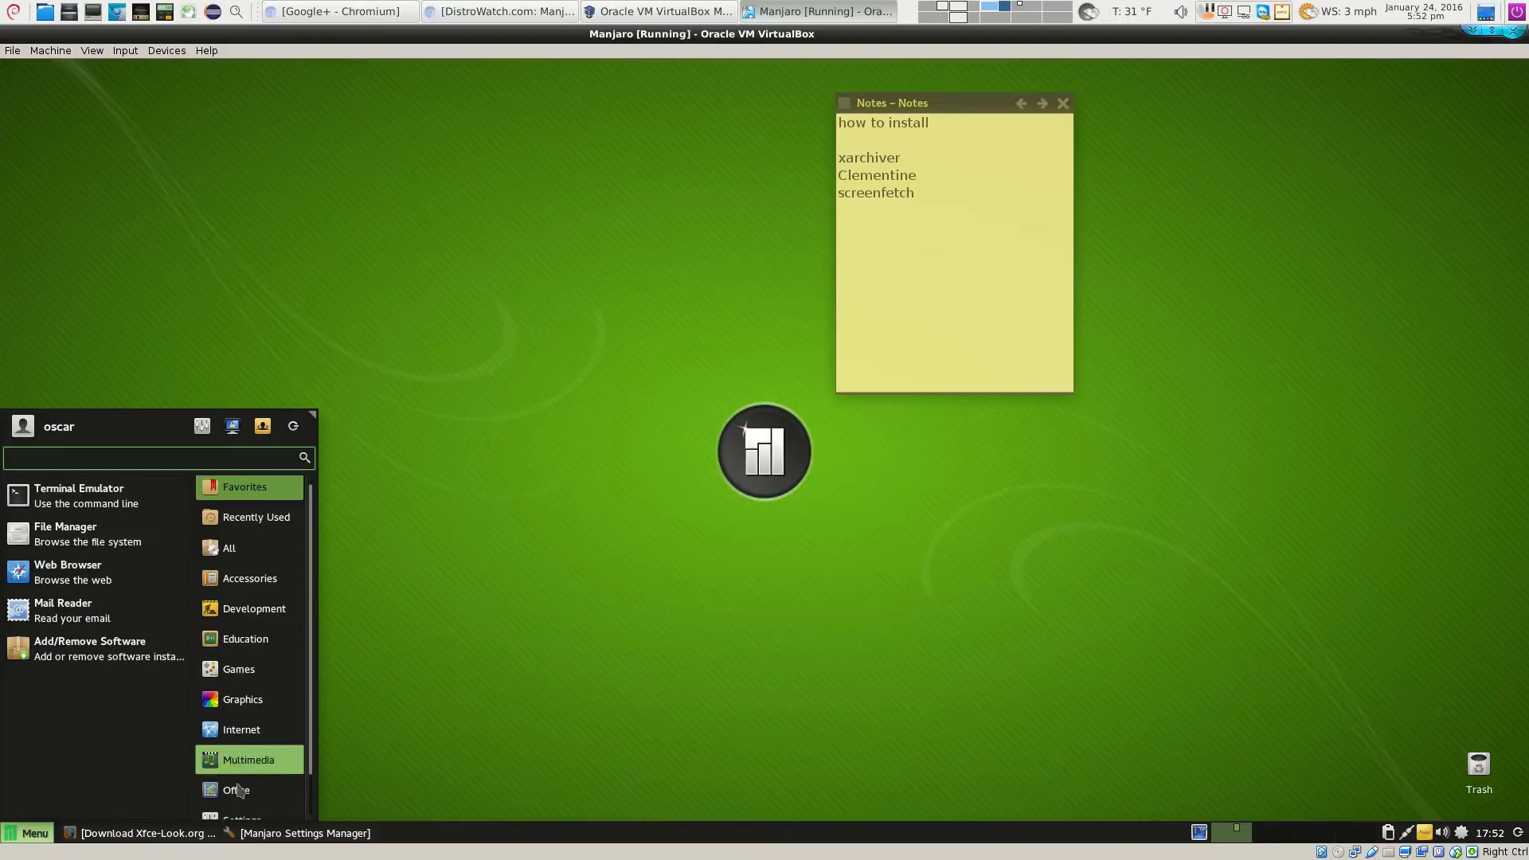
{"action": "left_click", "coordinate": [96, 496]}
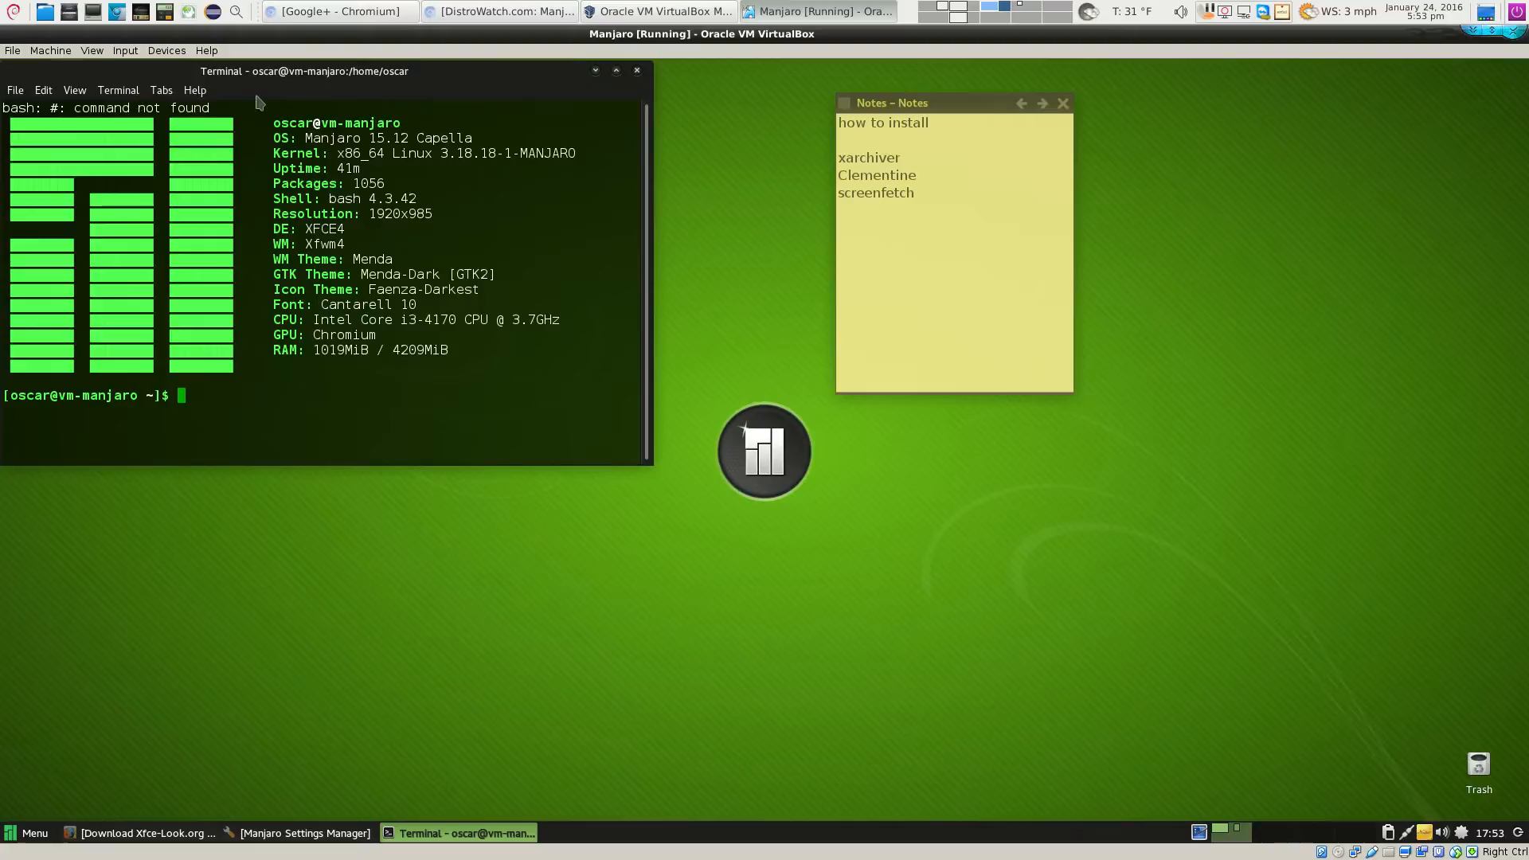
Close the Manjaro terminal, and open a terminal on the host system for a brief look before closing it
{"action": "left_click", "coordinate": [639, 73]}
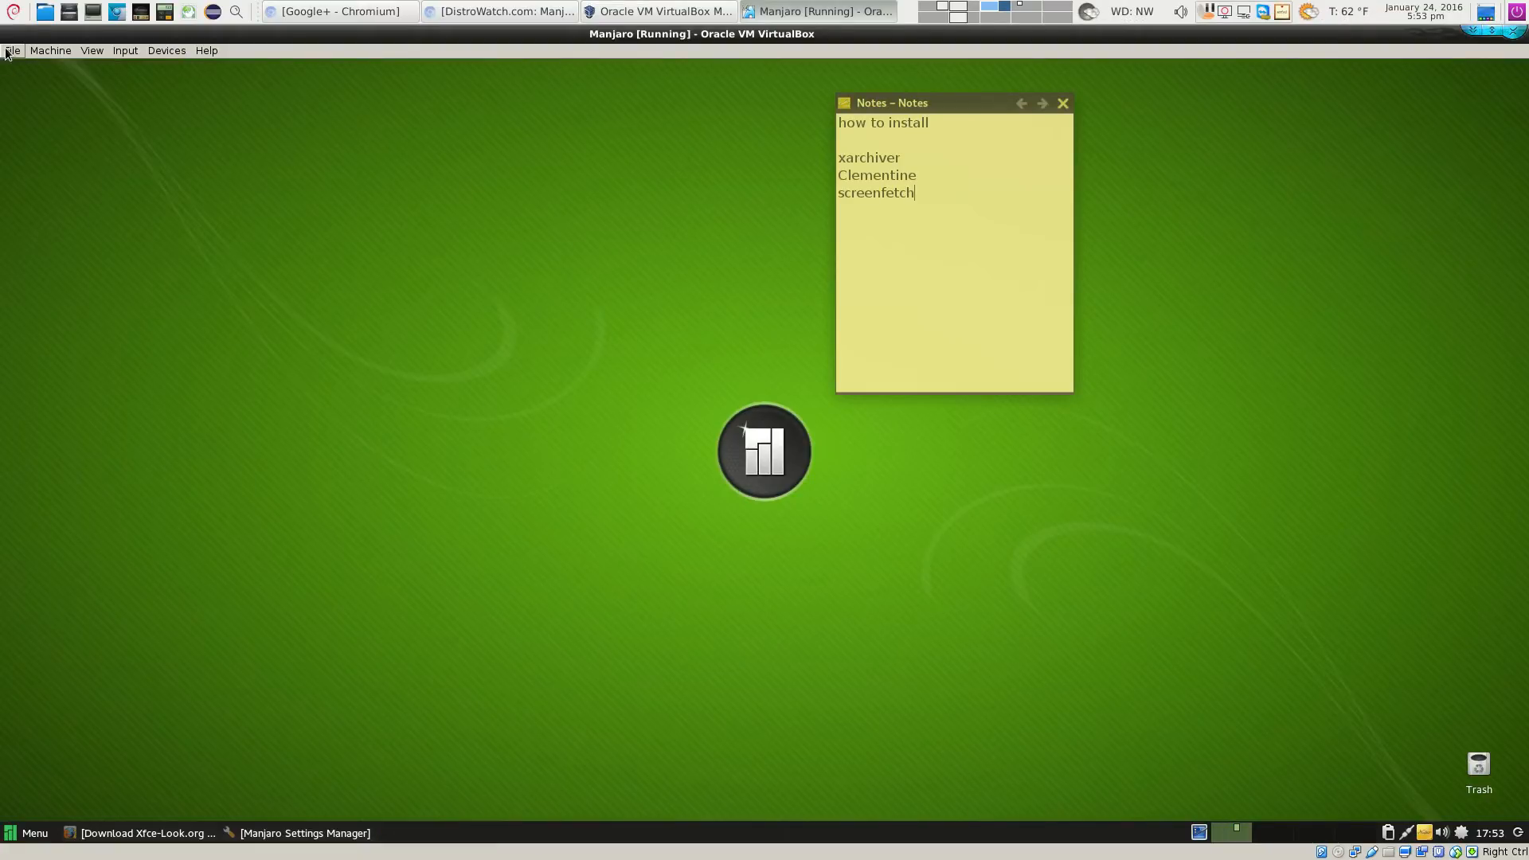
{"action": "left_click", "coordinate": [94, 12]}
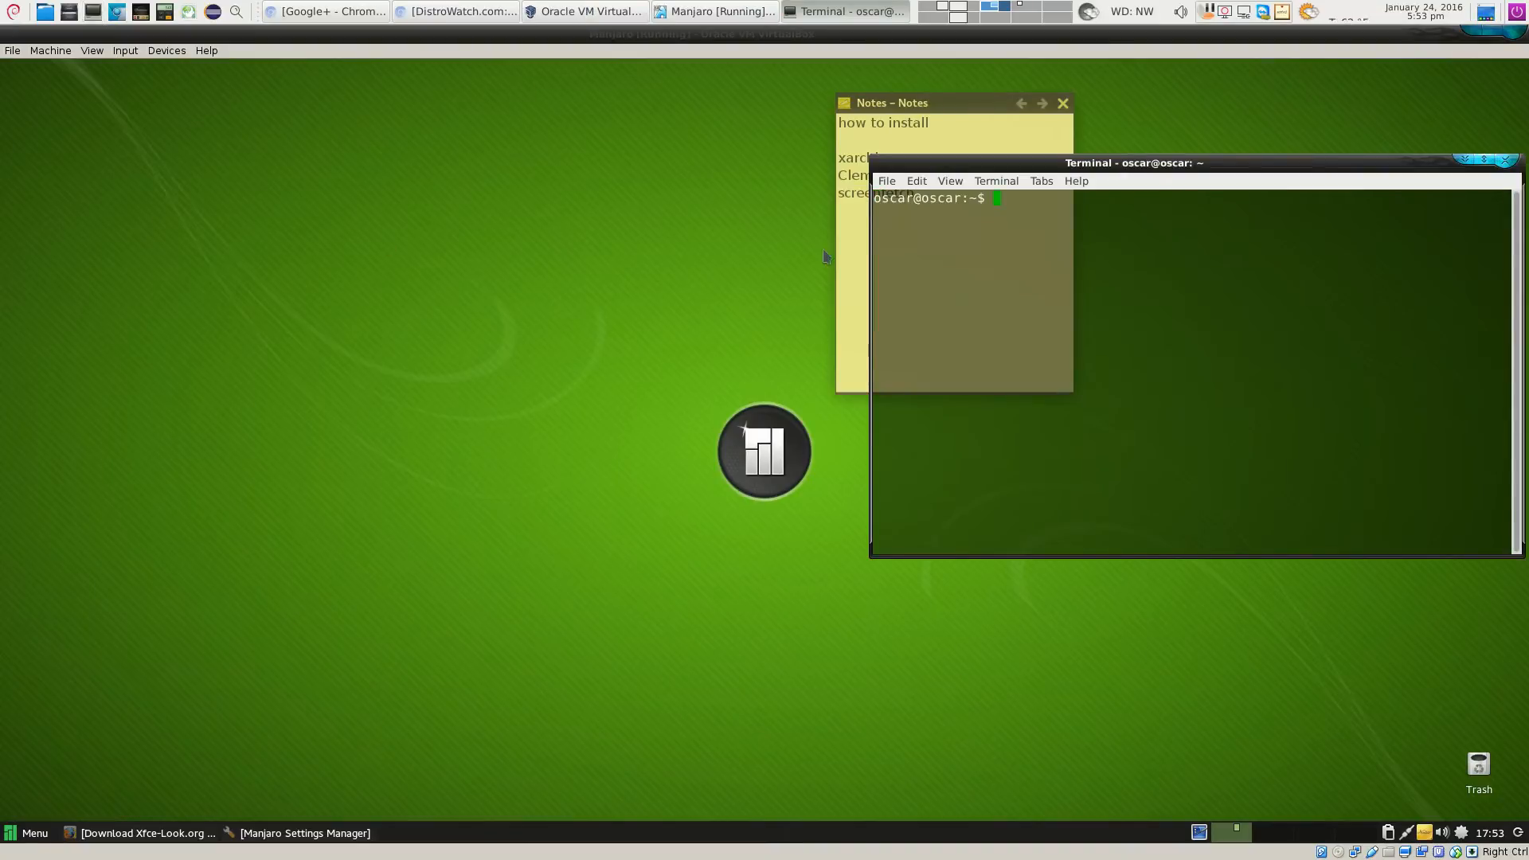
{"action": "left_click", "coordinate": [1505, 160]}
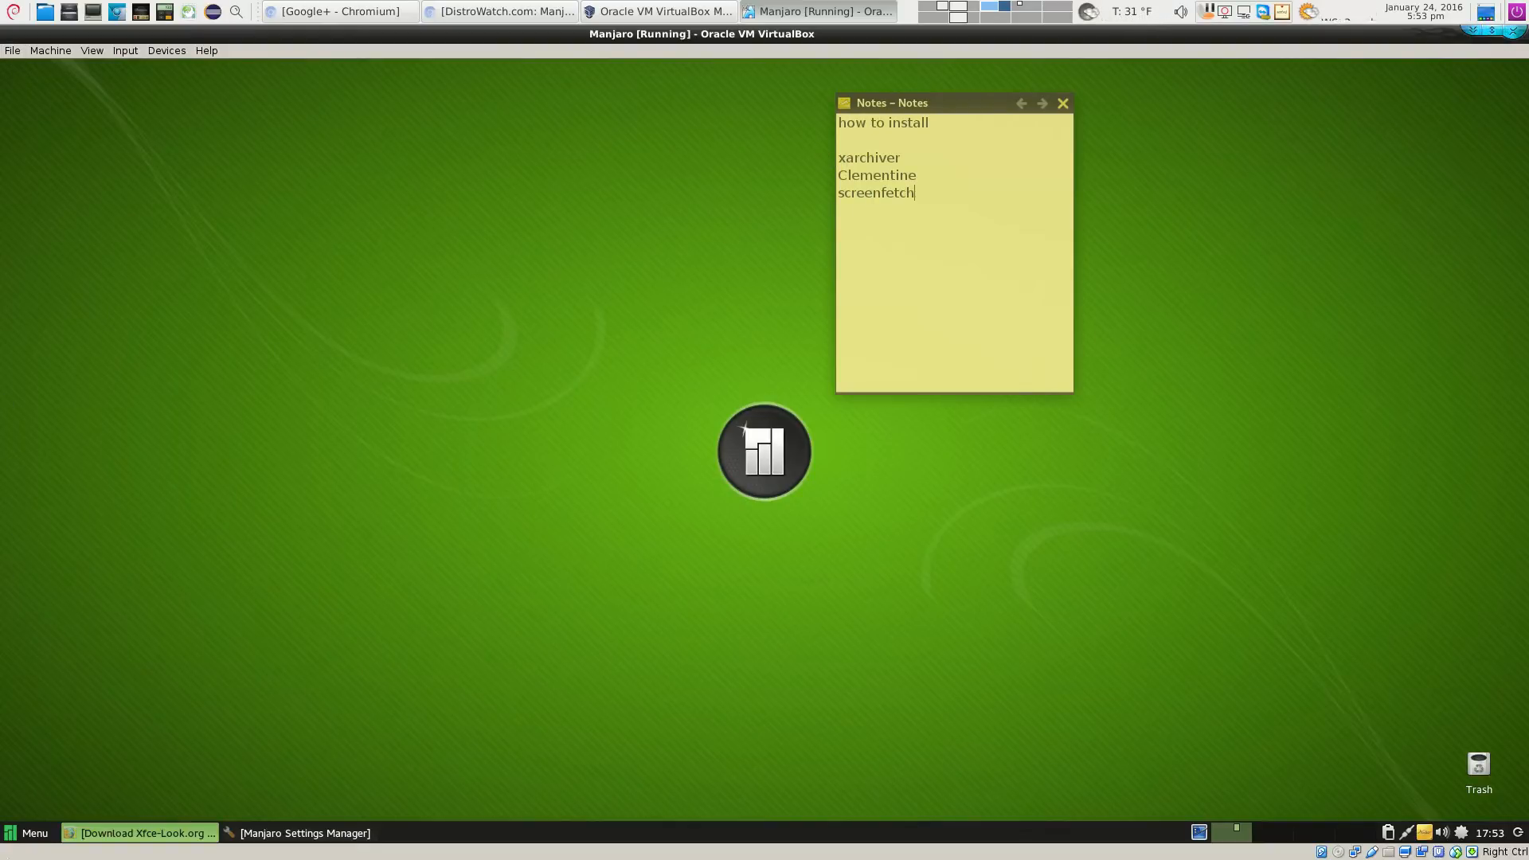
Open a Manjaro terminal emulator and run sudo pacman -S xarchiver
{"action": "left_click", "coordinate": [16, 842]}
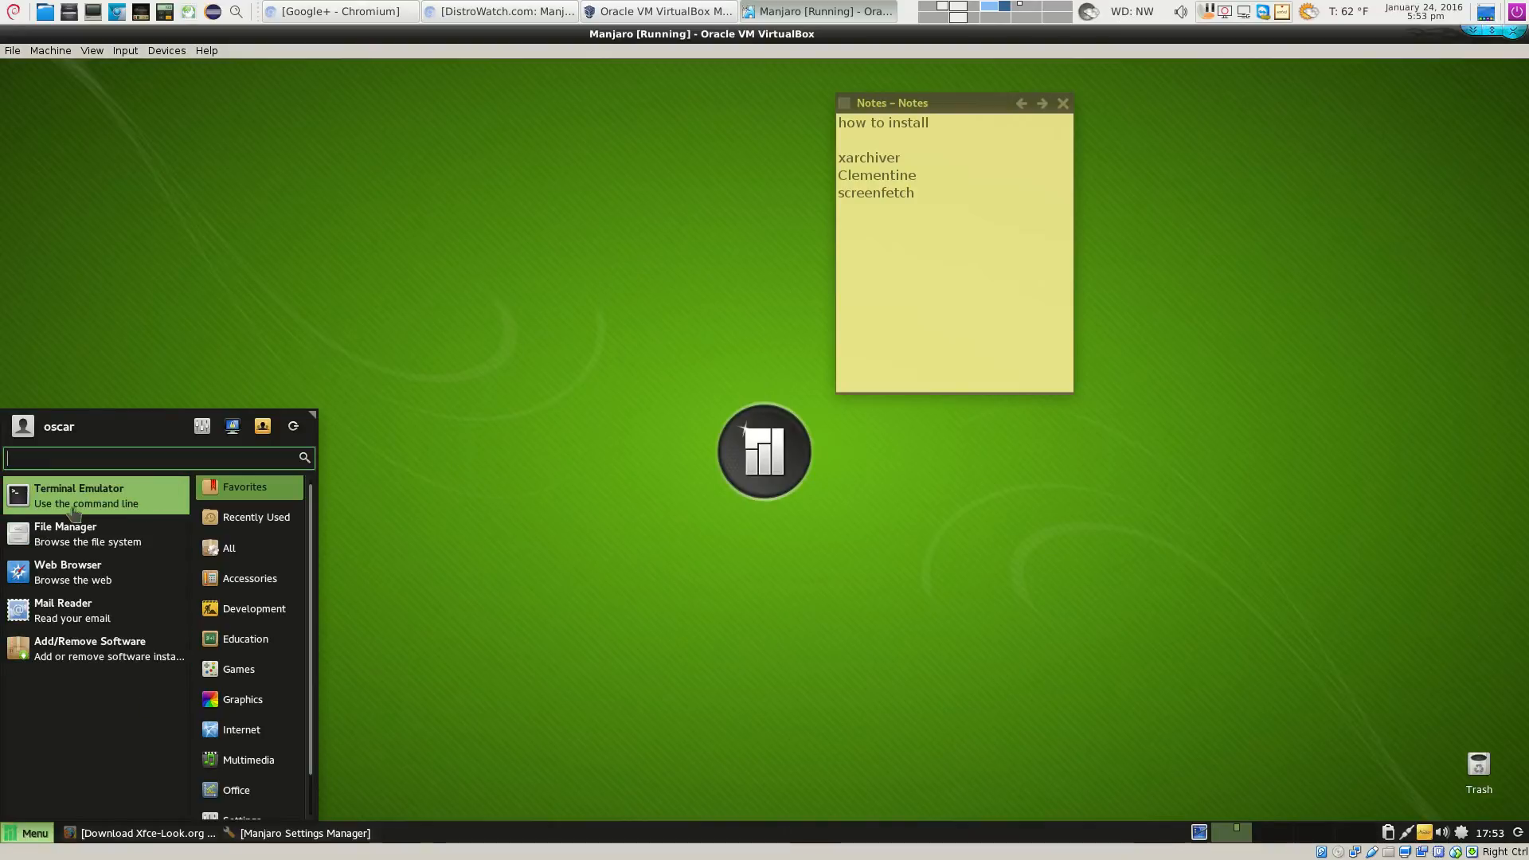
{"action": "left_click", "coordinate": [139, 491]}
{"action": "type", "text": "sudo thunar"}
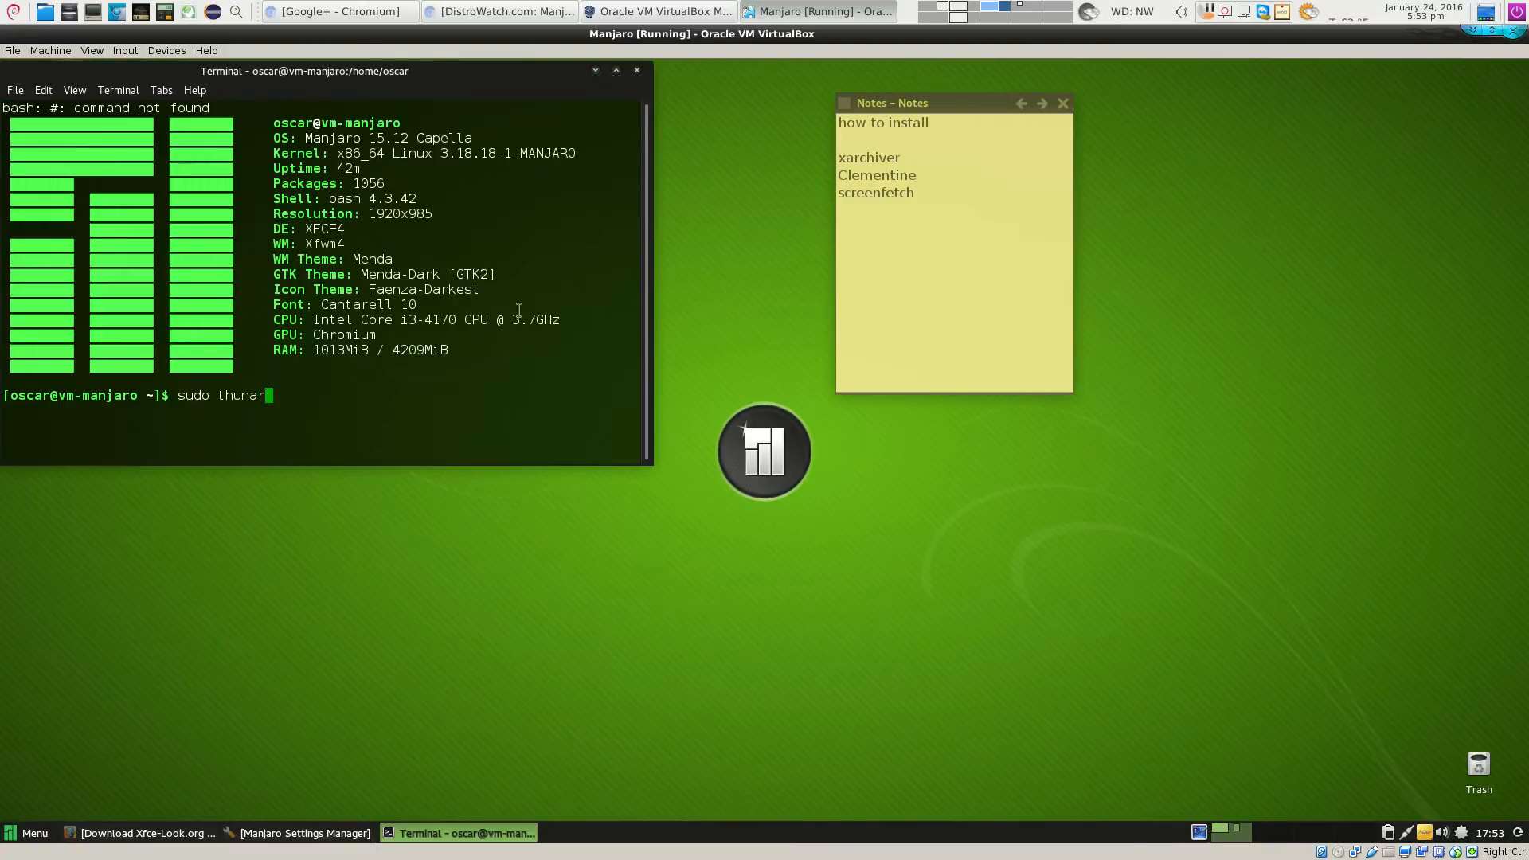
{"action": "key", "text": "Up"}
{"action": "key", "text": "BackSpace"}
{"action": "key", "text": "BackSpace"}
{"action": "key", "text": "BackSpace"}
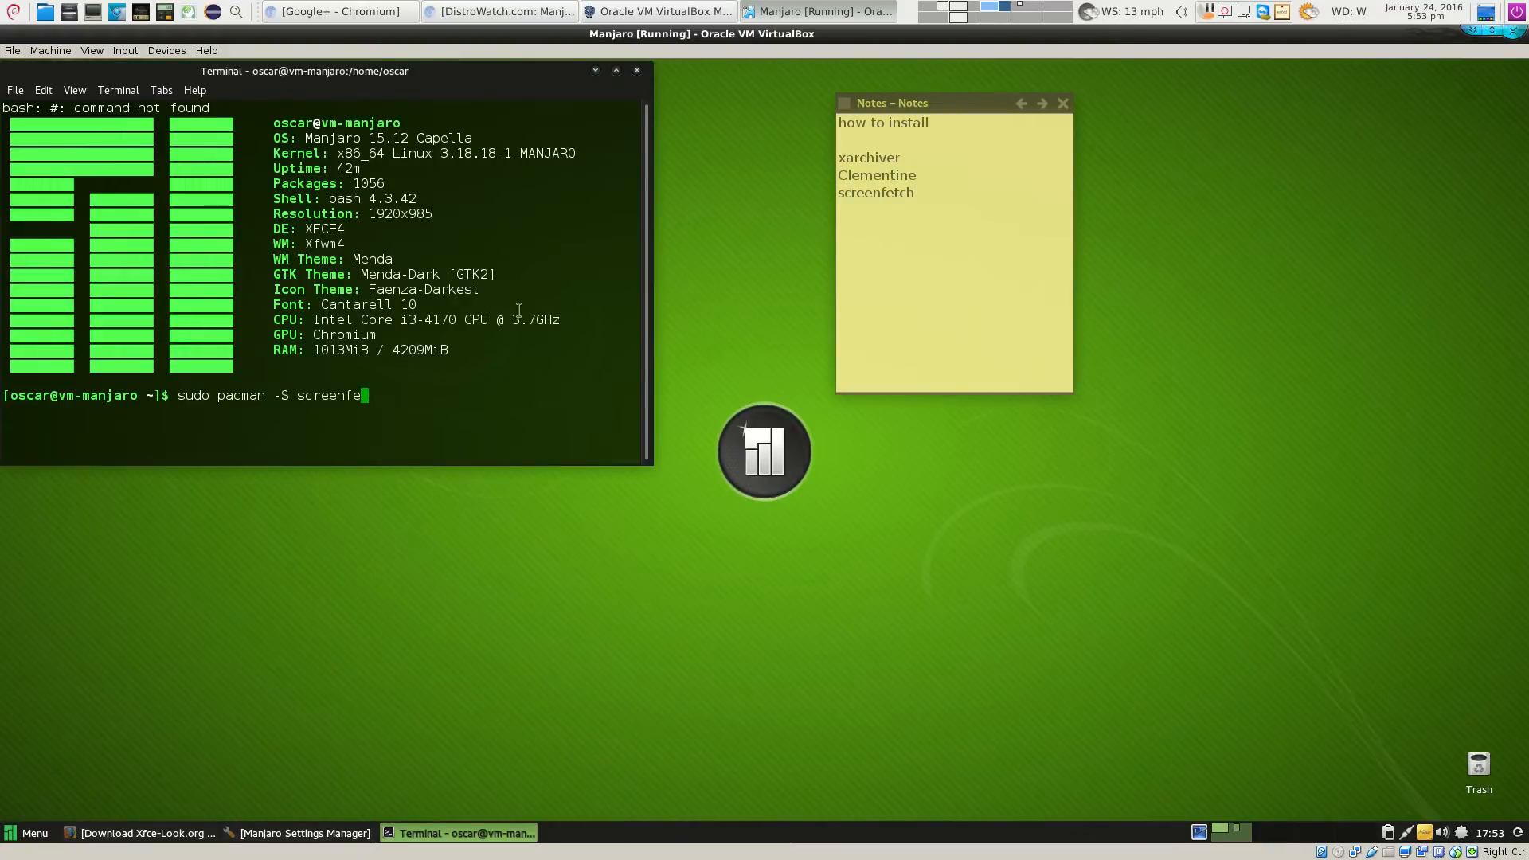
{"action": "key", "text": "BackSpace"}
{"action": "key", "text": "BackSpace"}
{"action": "key", "text": "BackSpace"}
{"action": "key", "text": "BackSpace"}
{"action": "type", "text": "xa"}
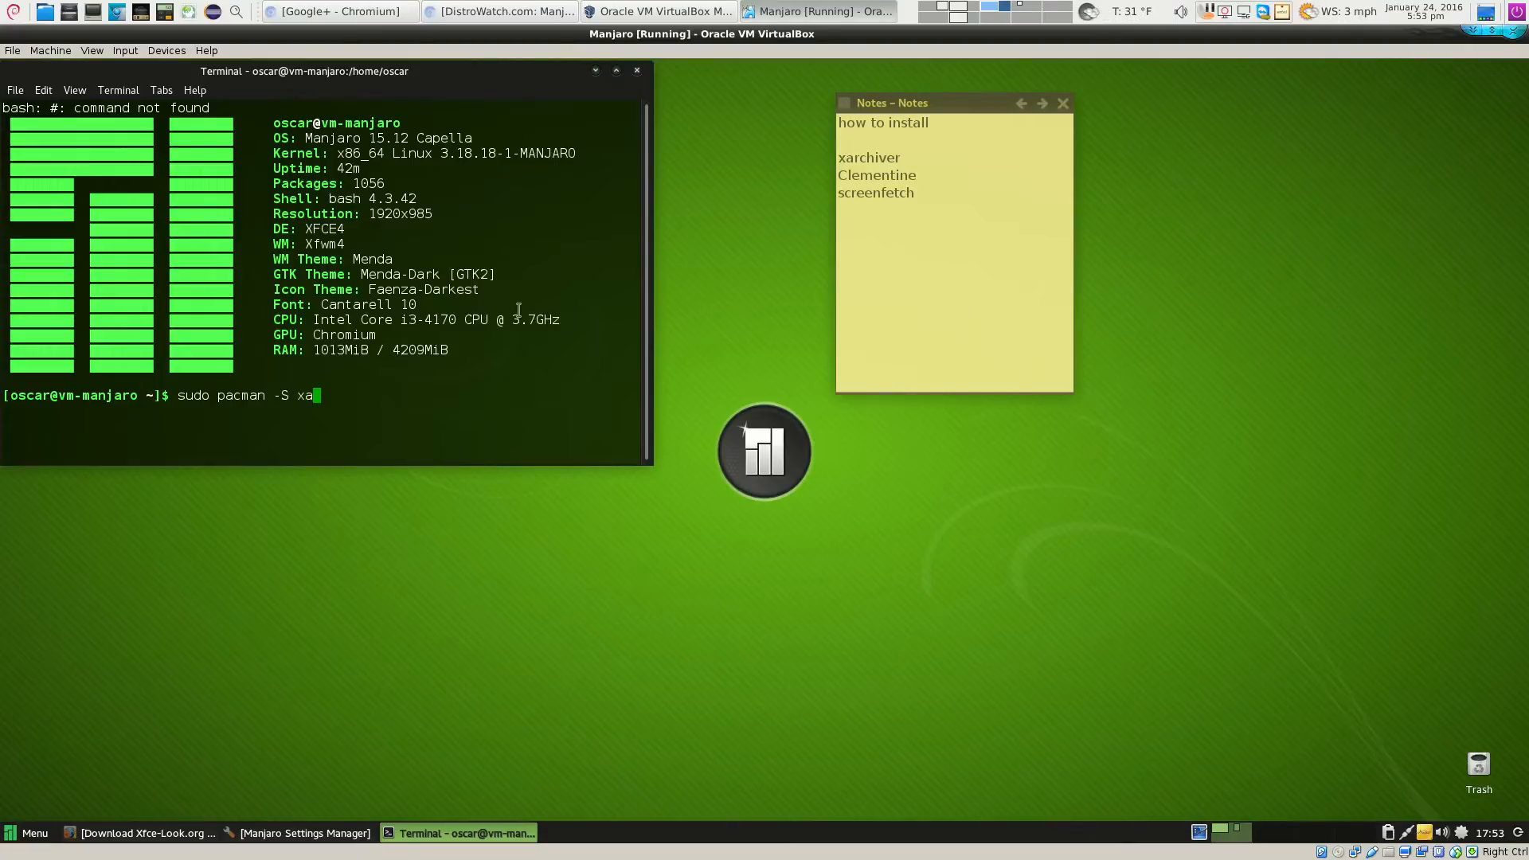
{"action": "type", "text": "crchiver"}
{"action": "key", "text": "Return"}
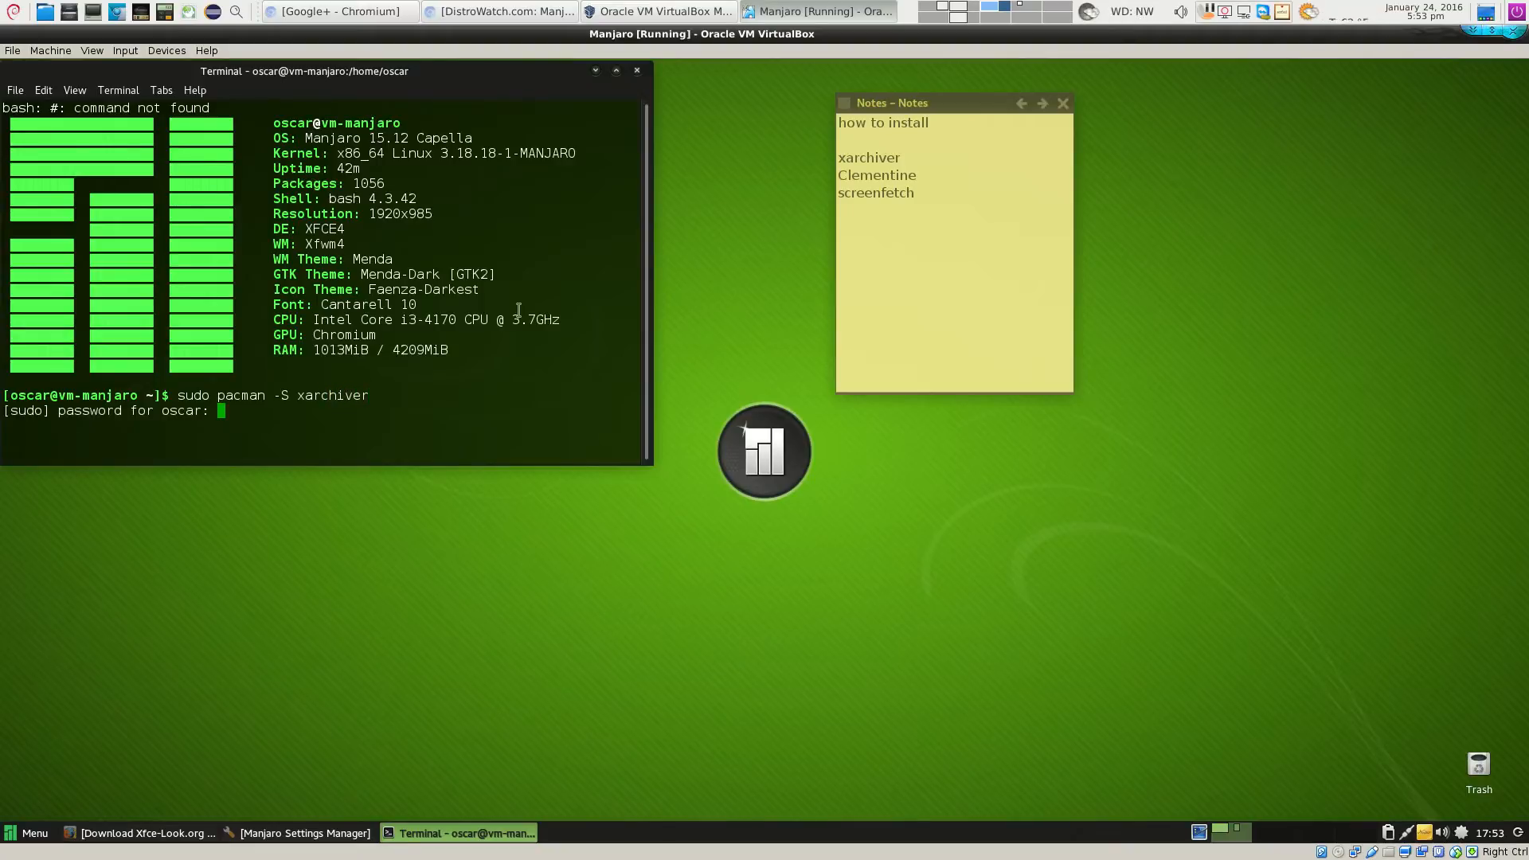
Enter the sudo password and answer y to proceed with the xarchiver installation
{"action": "key", "text": "Return"}
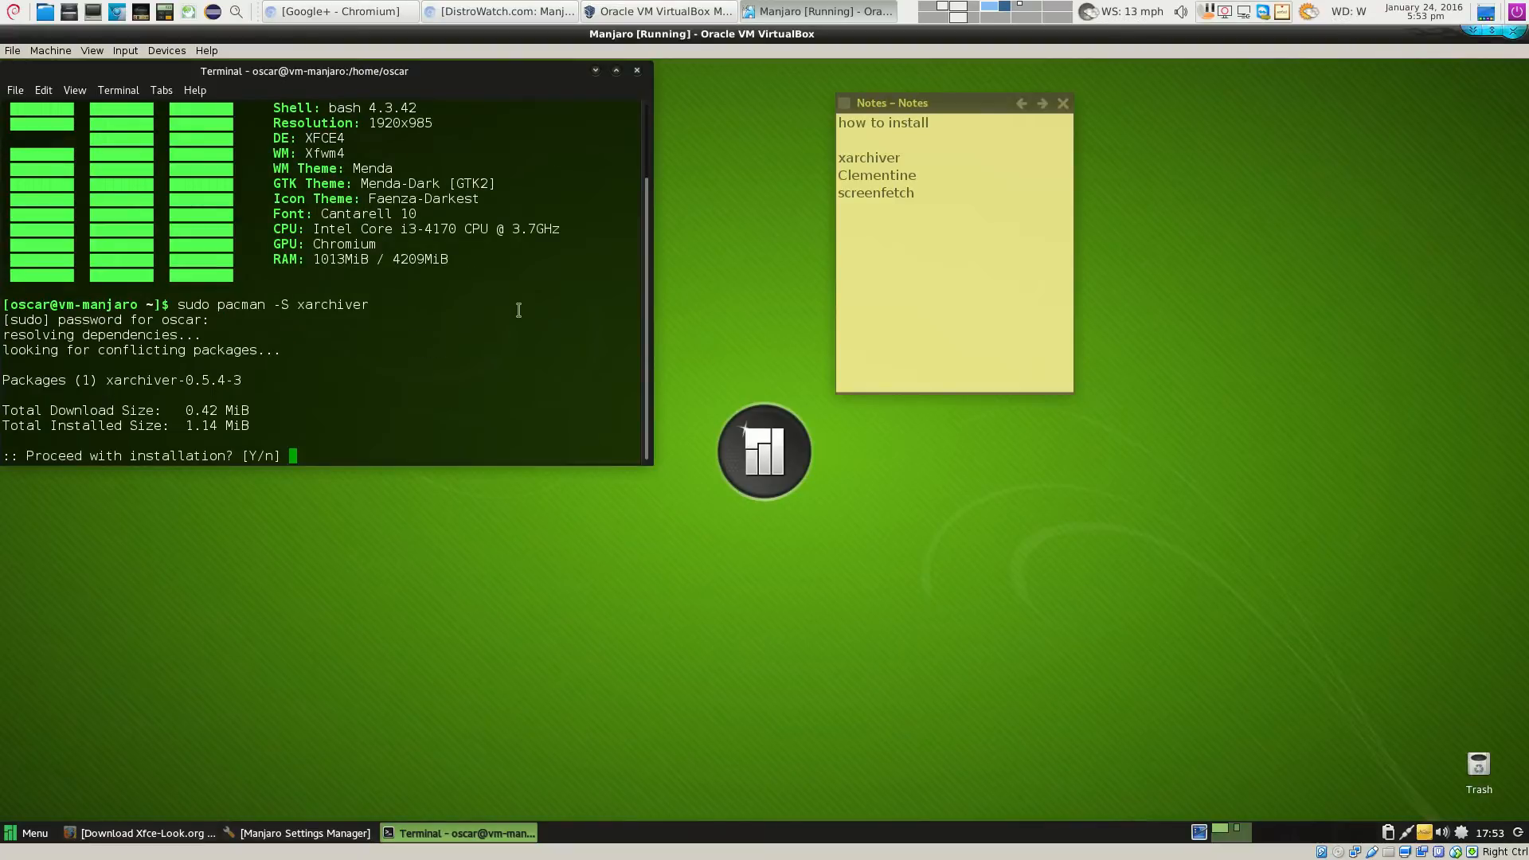
{"action": "type", "text": "y"}
{"action": "key", "text": "Return"}
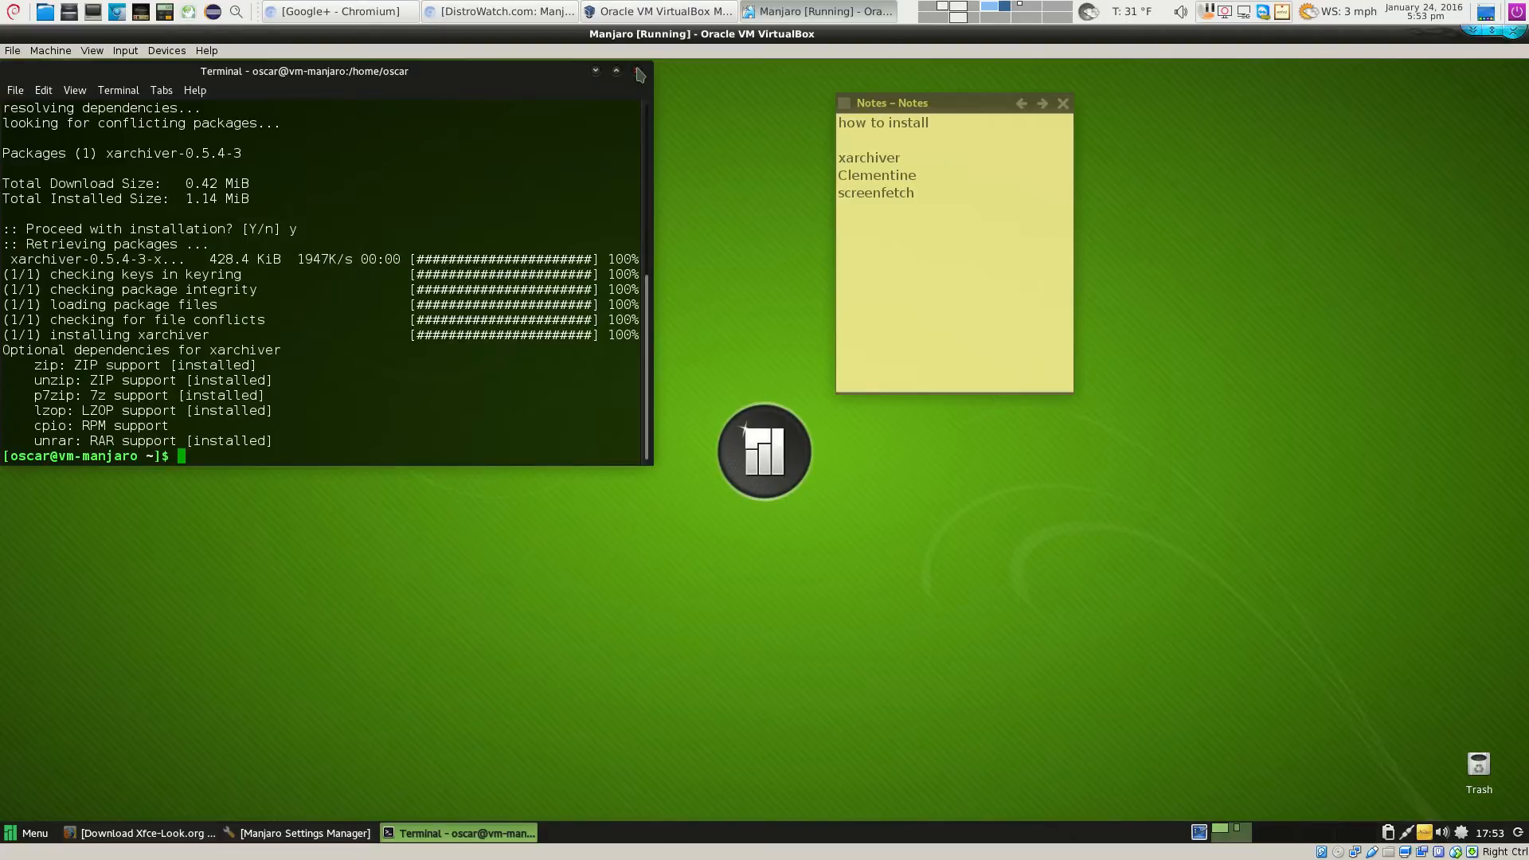
Minimise the terminal and open the Downloads folder in the file manager
{"action": "left_click", "coordinate": [595, 70]}
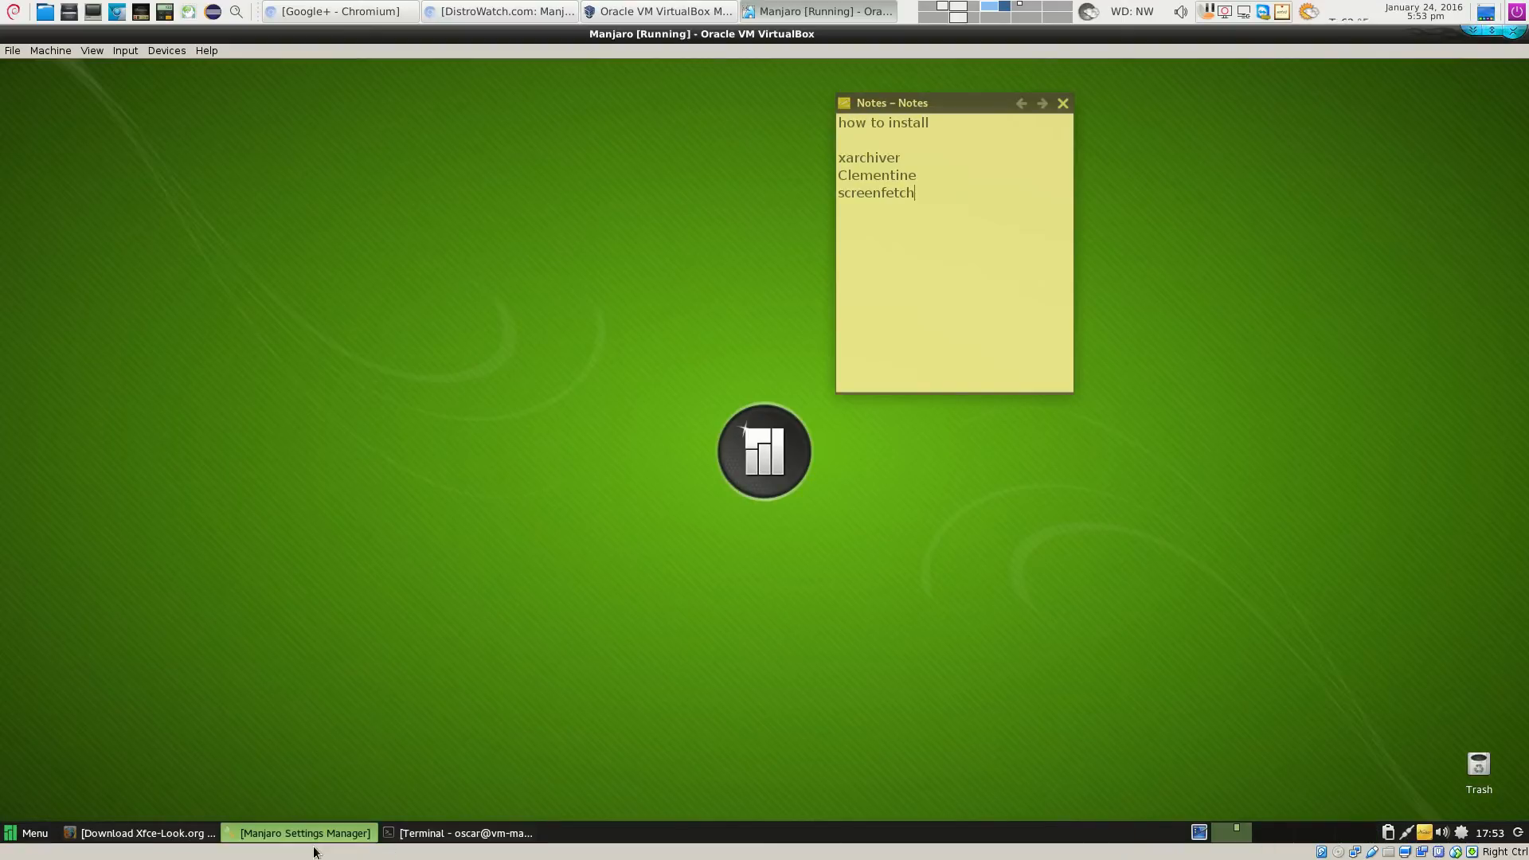
{"action": "left_click", "coordinate": [28, 832]}
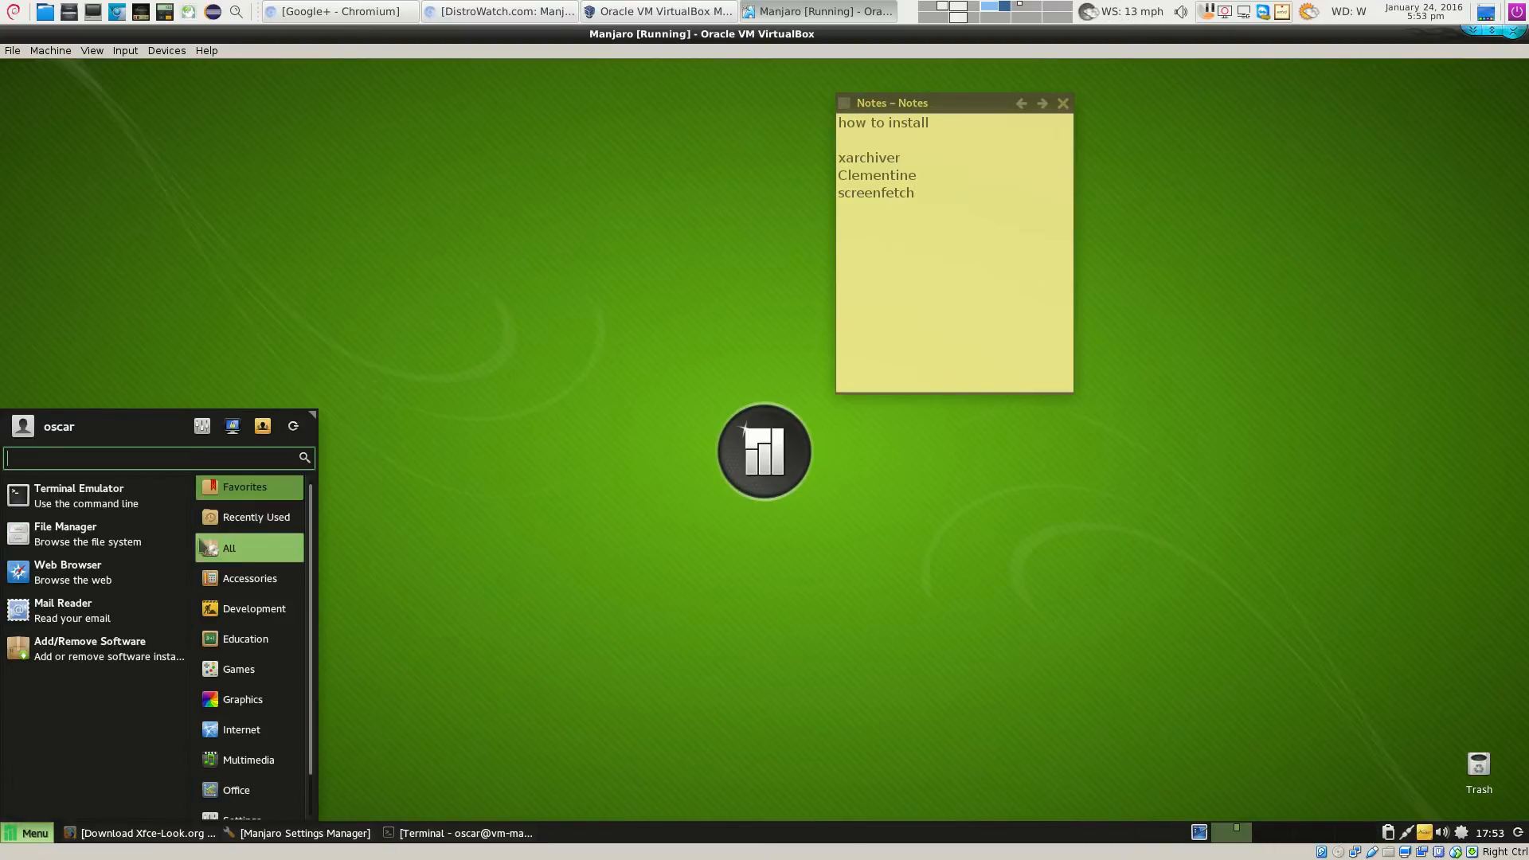
{"action": "left_click", "coordinate": [119, 535]}
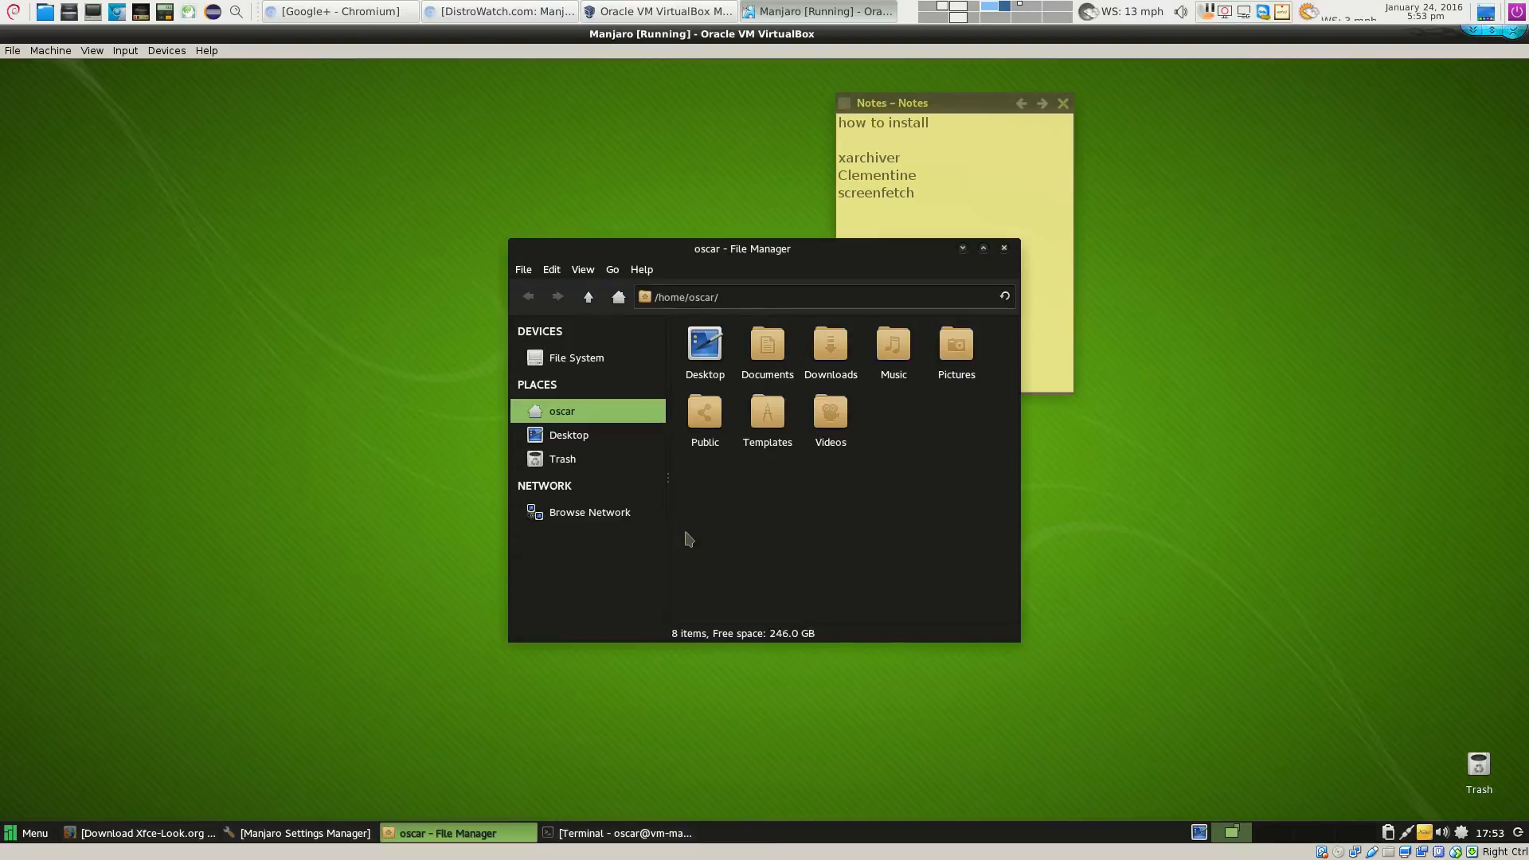
{"action": "double_click", "coordinate": [831, 353]}
Open the 158436-Plasma-1.4.tar.gz archive with Xarchiver to view its contents, and close it
{"action": "left_click", "coordinate": [721, 410]}
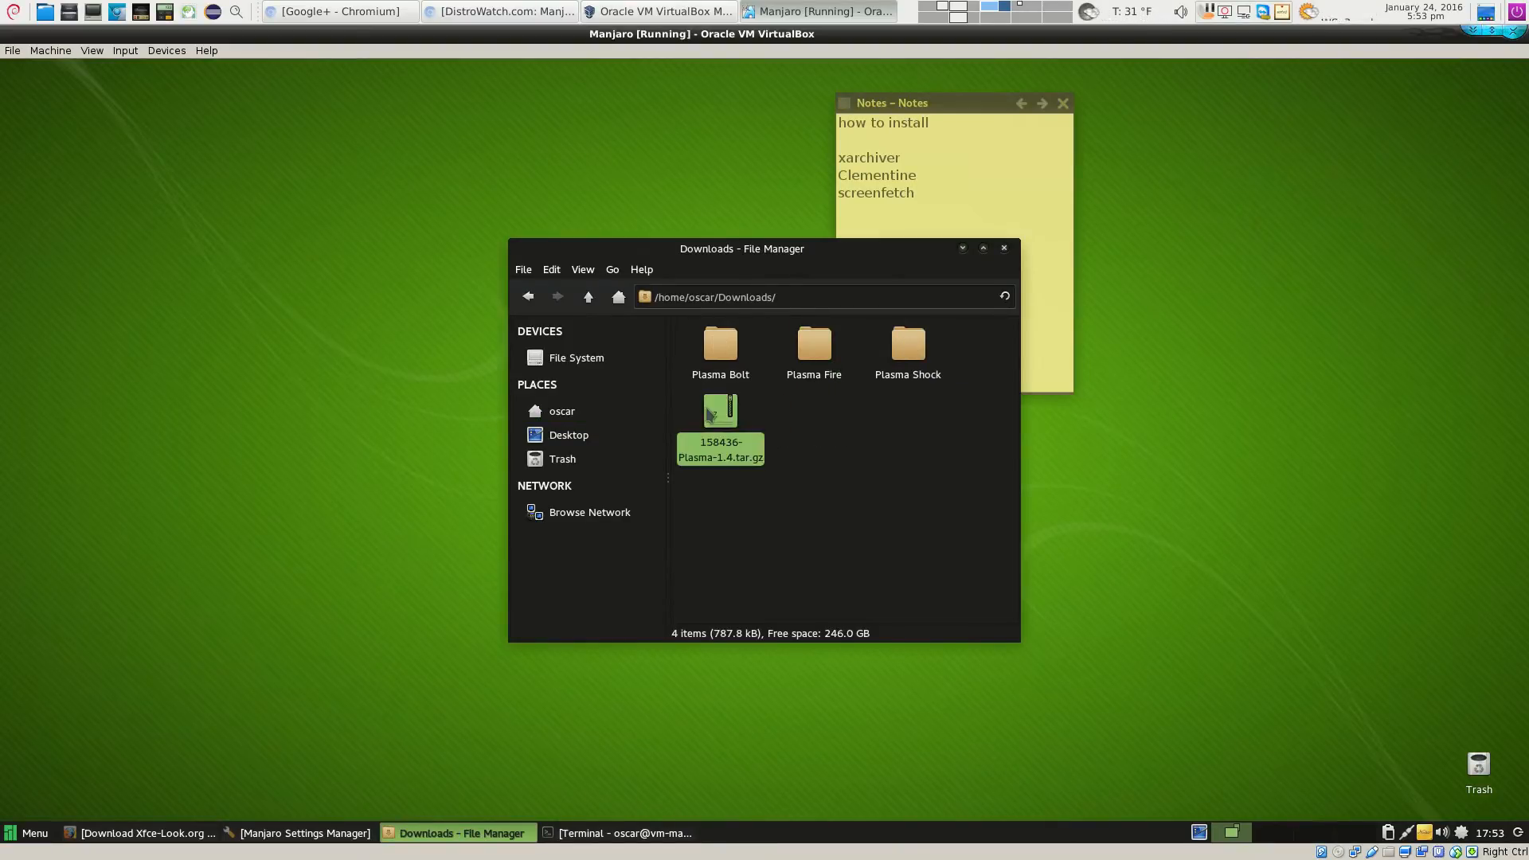
{"action": "right_click", "coordinate": [708, 410]}
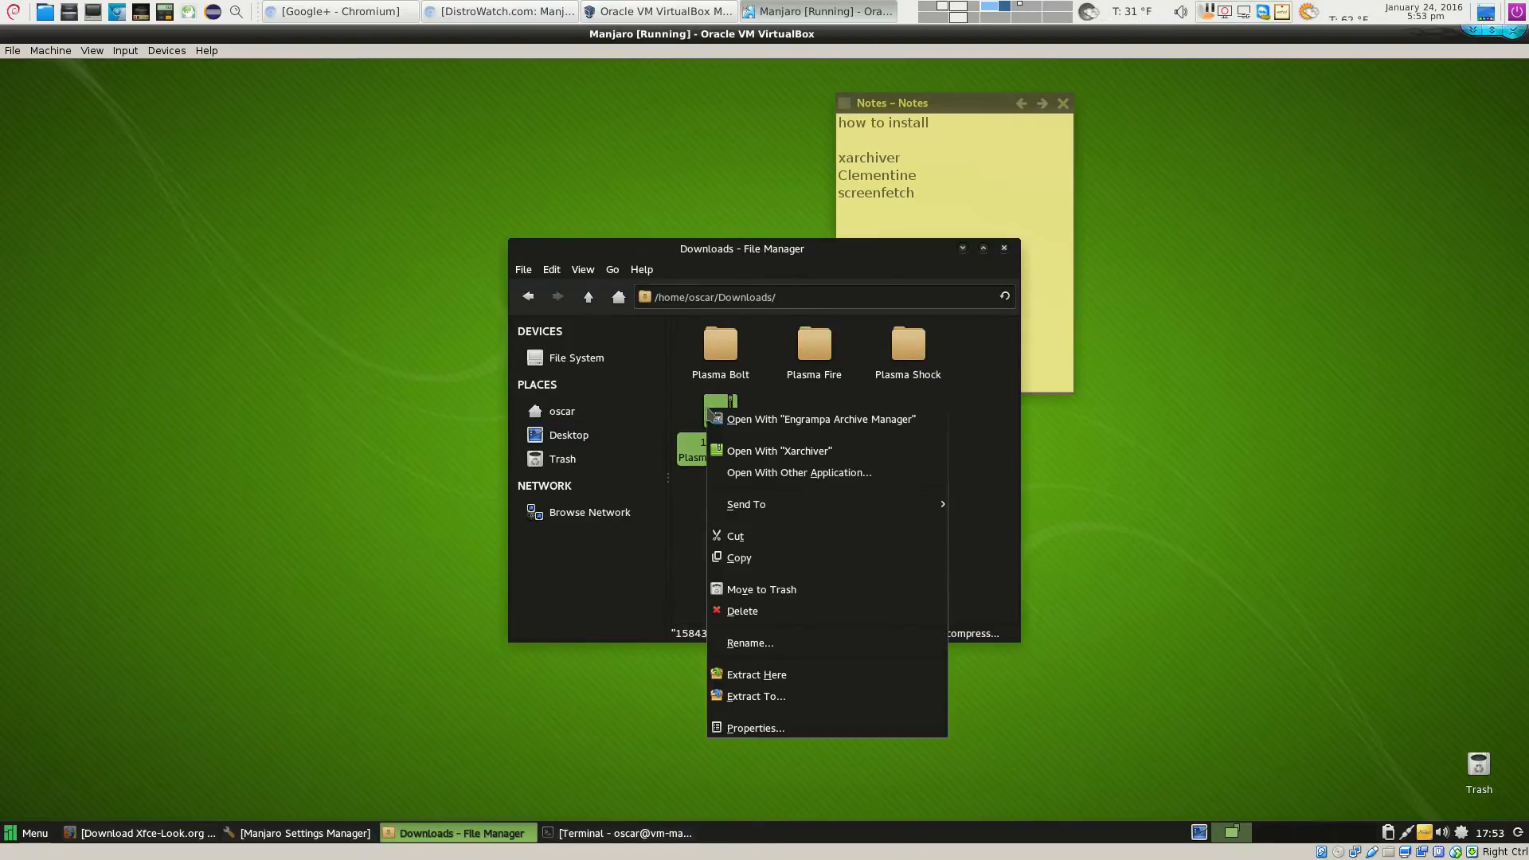
{"action": "left_click", "coordinate": [775, 460]}
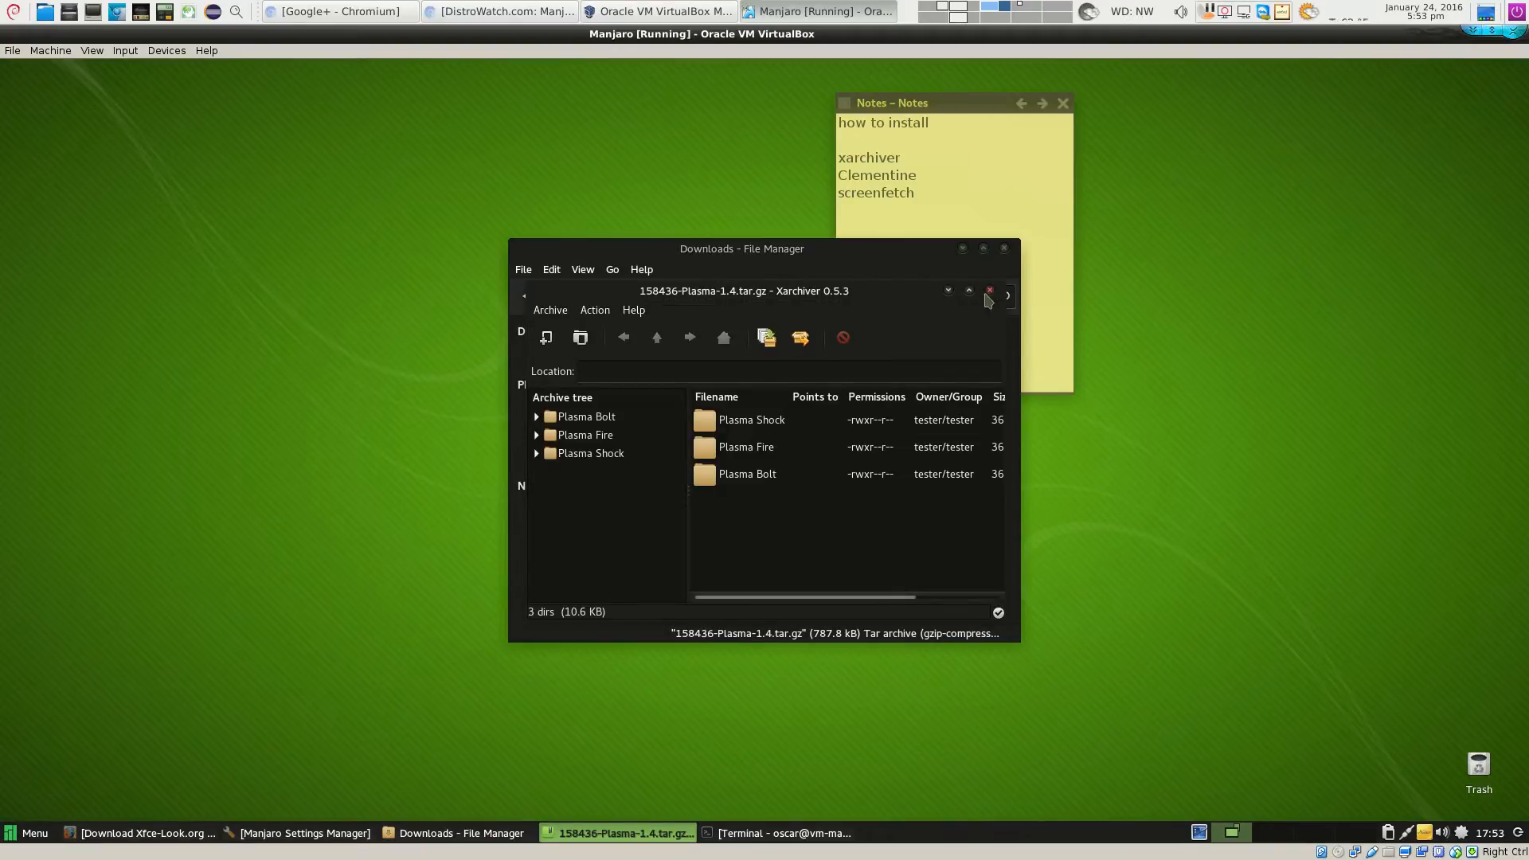
{"action": "left_click", "coordinate": [988, 292]}
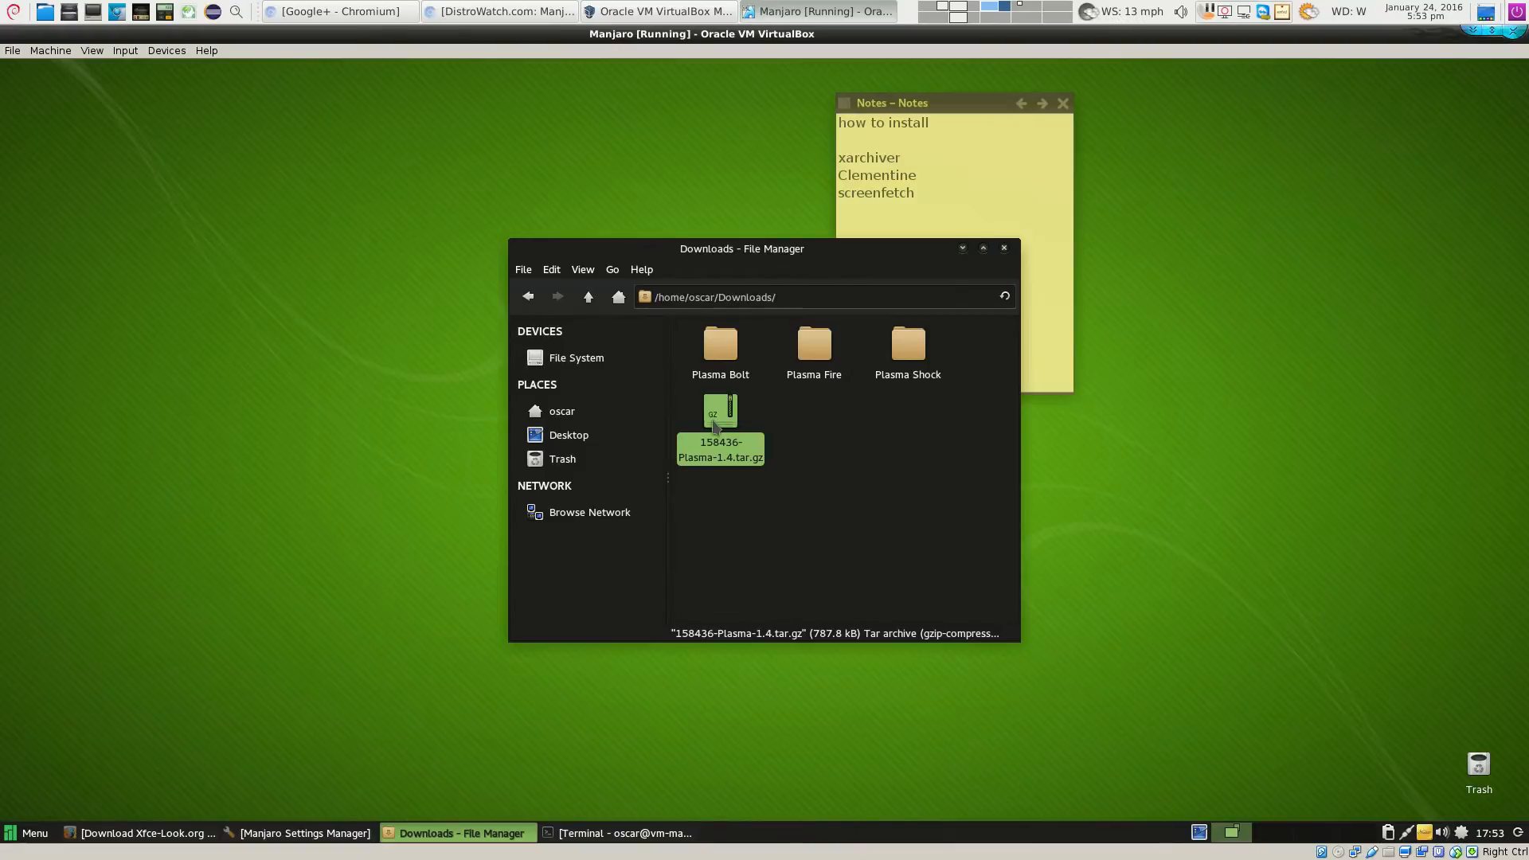
Extract the Plasma archive directly into Downloads, and check the Plasma Bolt folder's contents before returning to Downloads
{"action": "right_click", "coordinate": [715, 424]}
{"action": "left_click", "coordinate": [756, 686]}
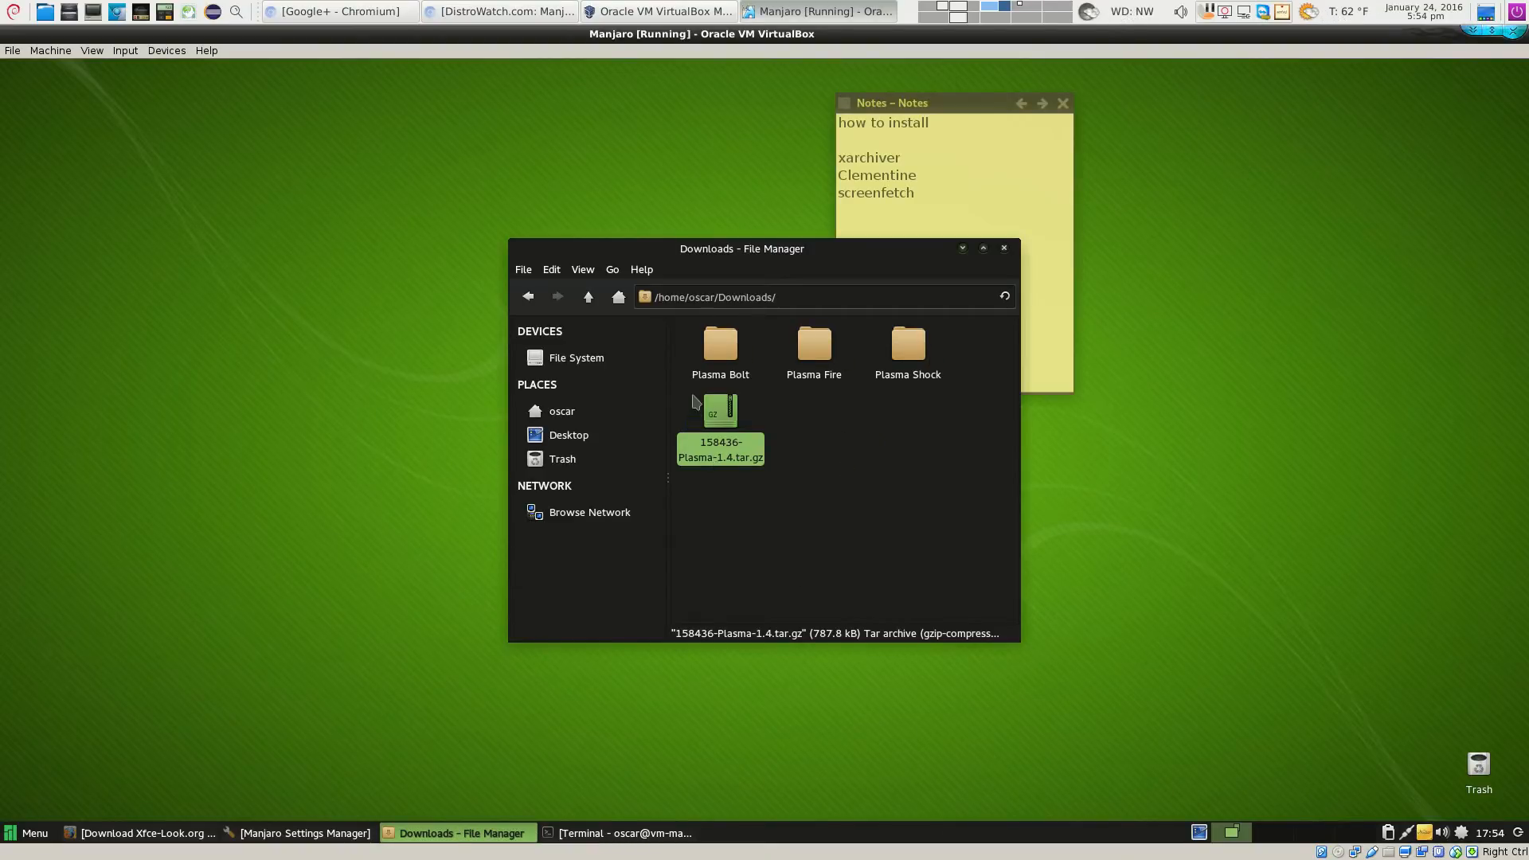
{"action": "double_click", "coordinate": [723, 356]}
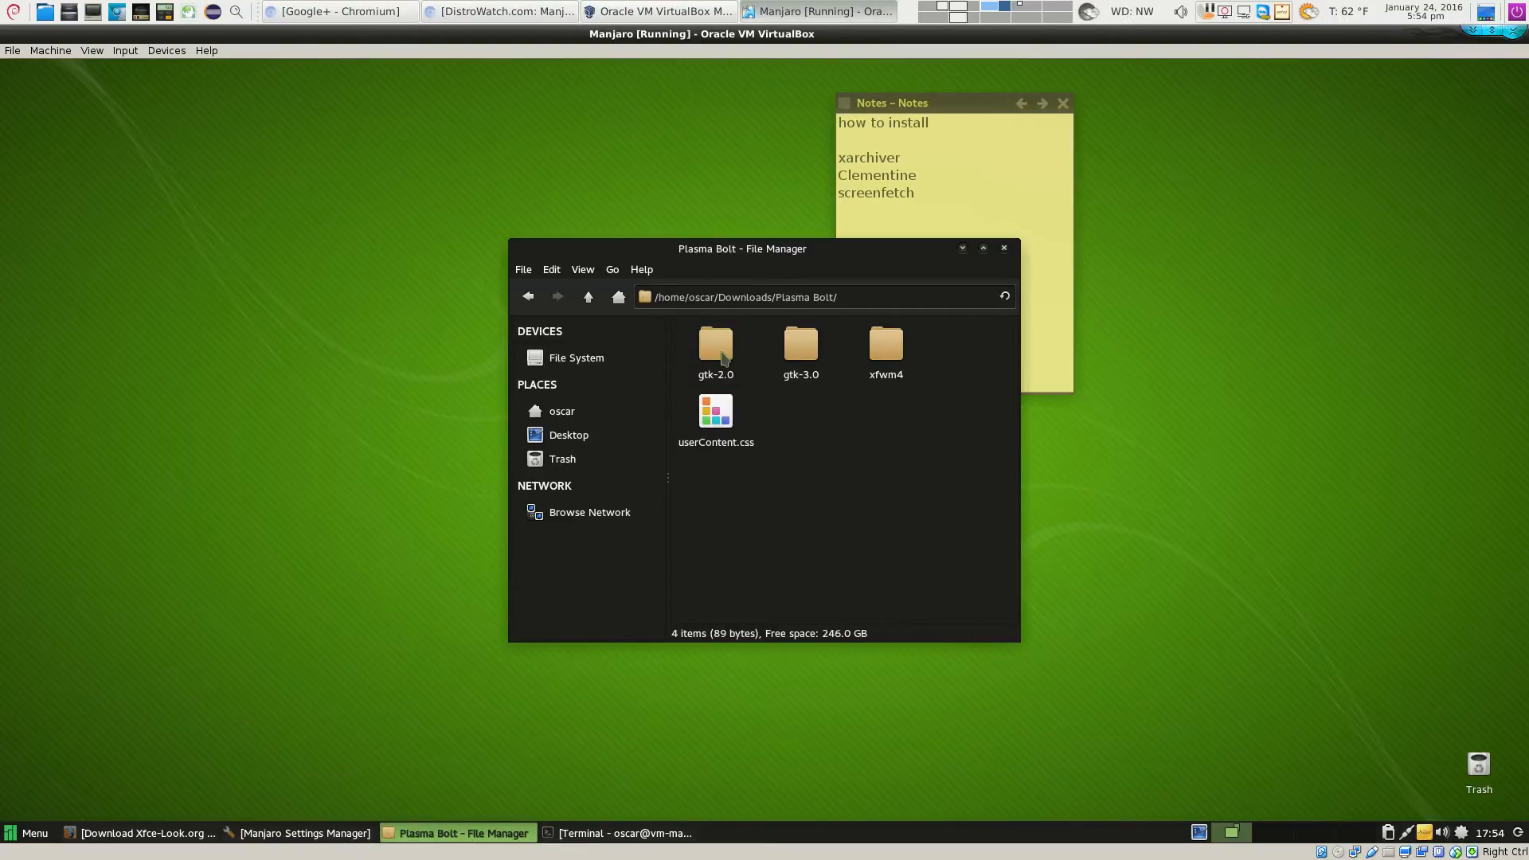
{"action": "left_click", "coordinate": [528, 296]}
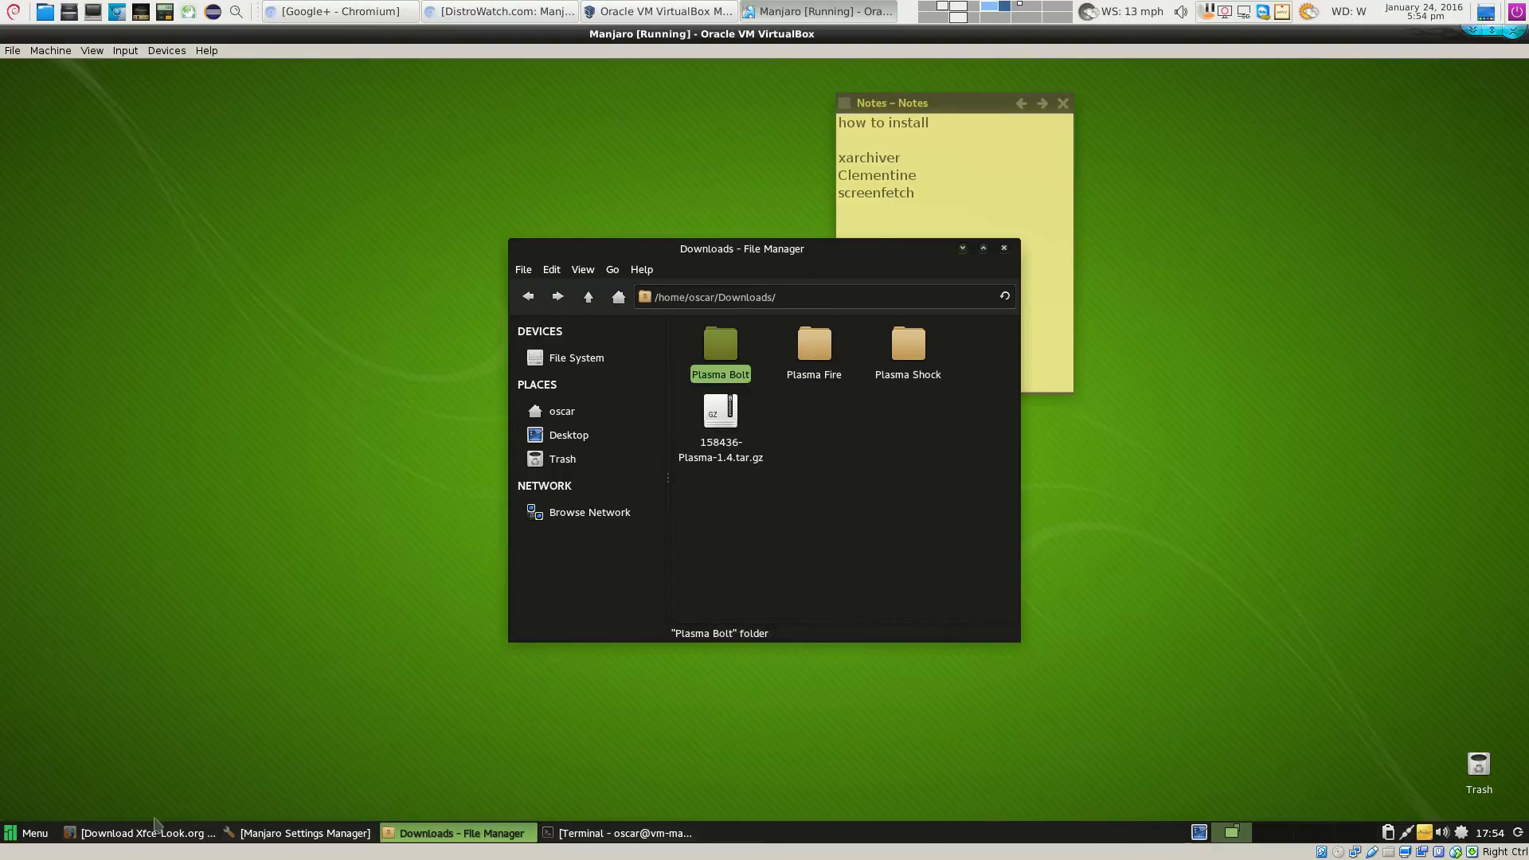
Launch the file manager with root rights by running sudo thunar in the terminal
{"action": "left_click", "coordinate": [629, 832]}
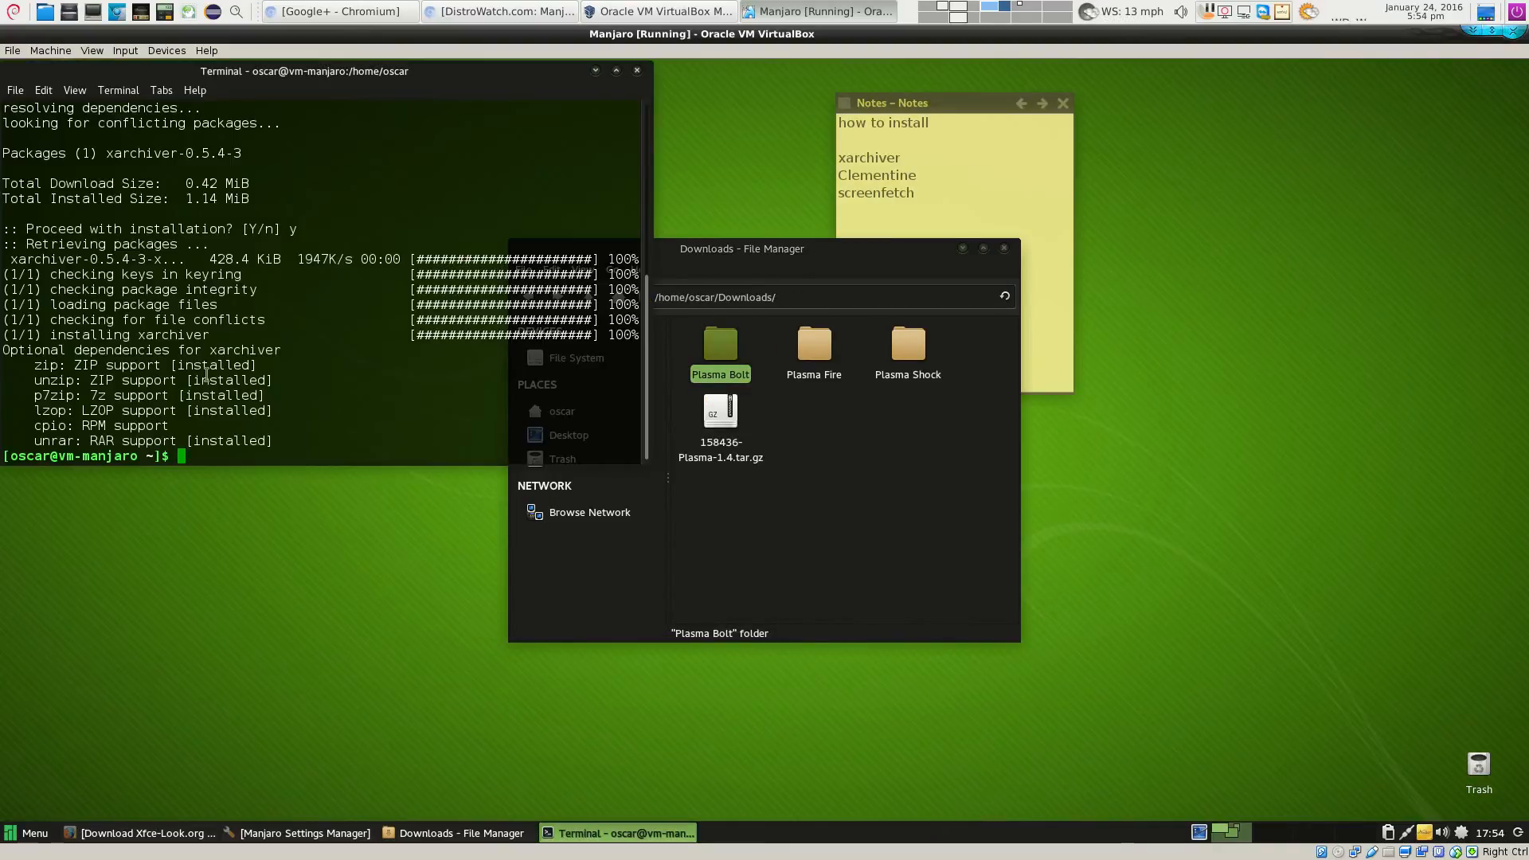
{"action": "key", "text": "Up"}
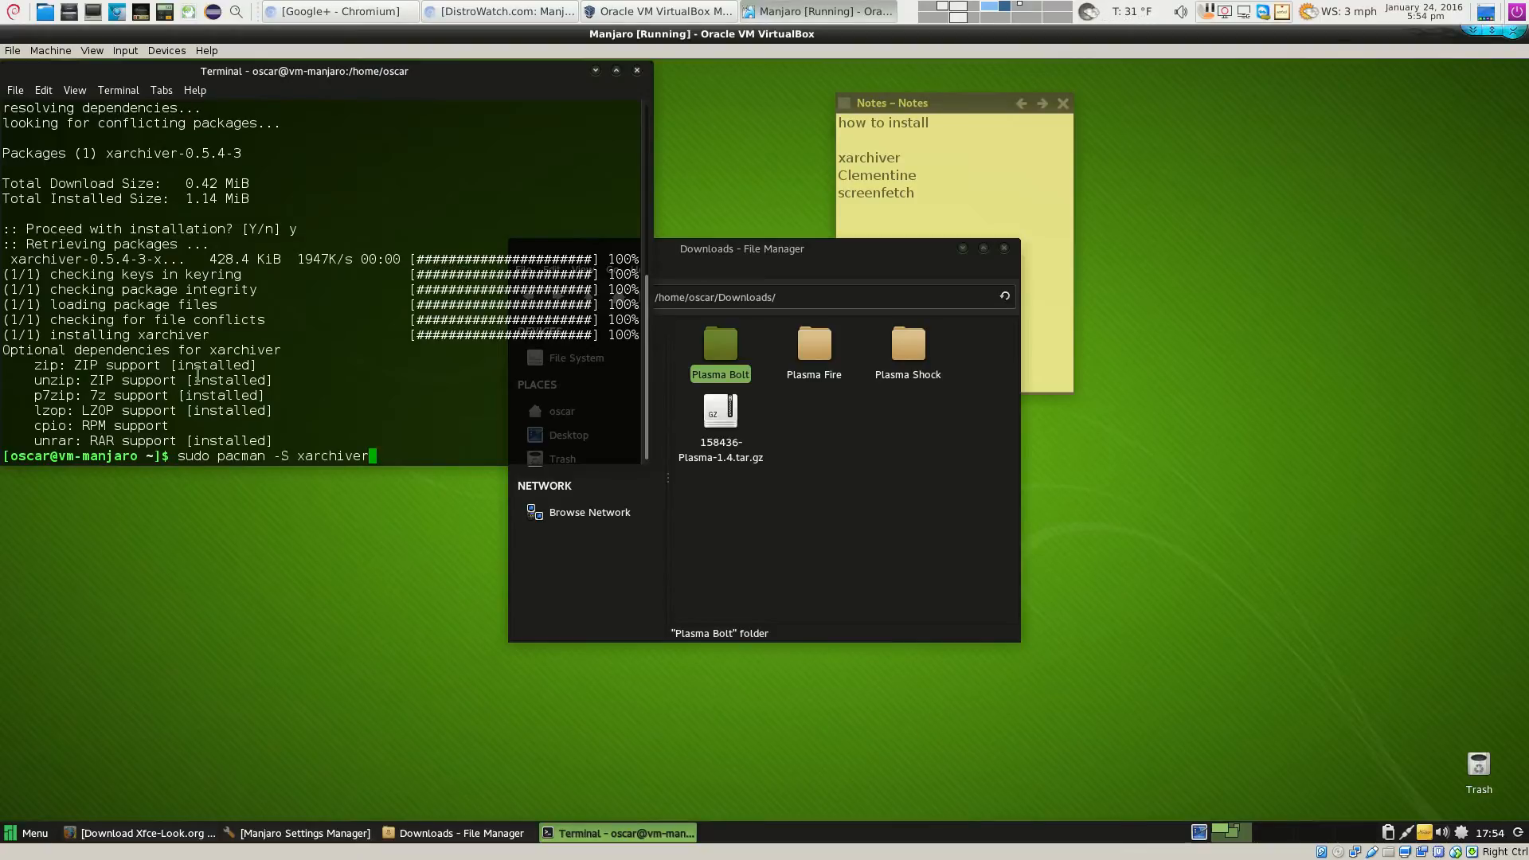
{"action": "key", "text": "Up"}
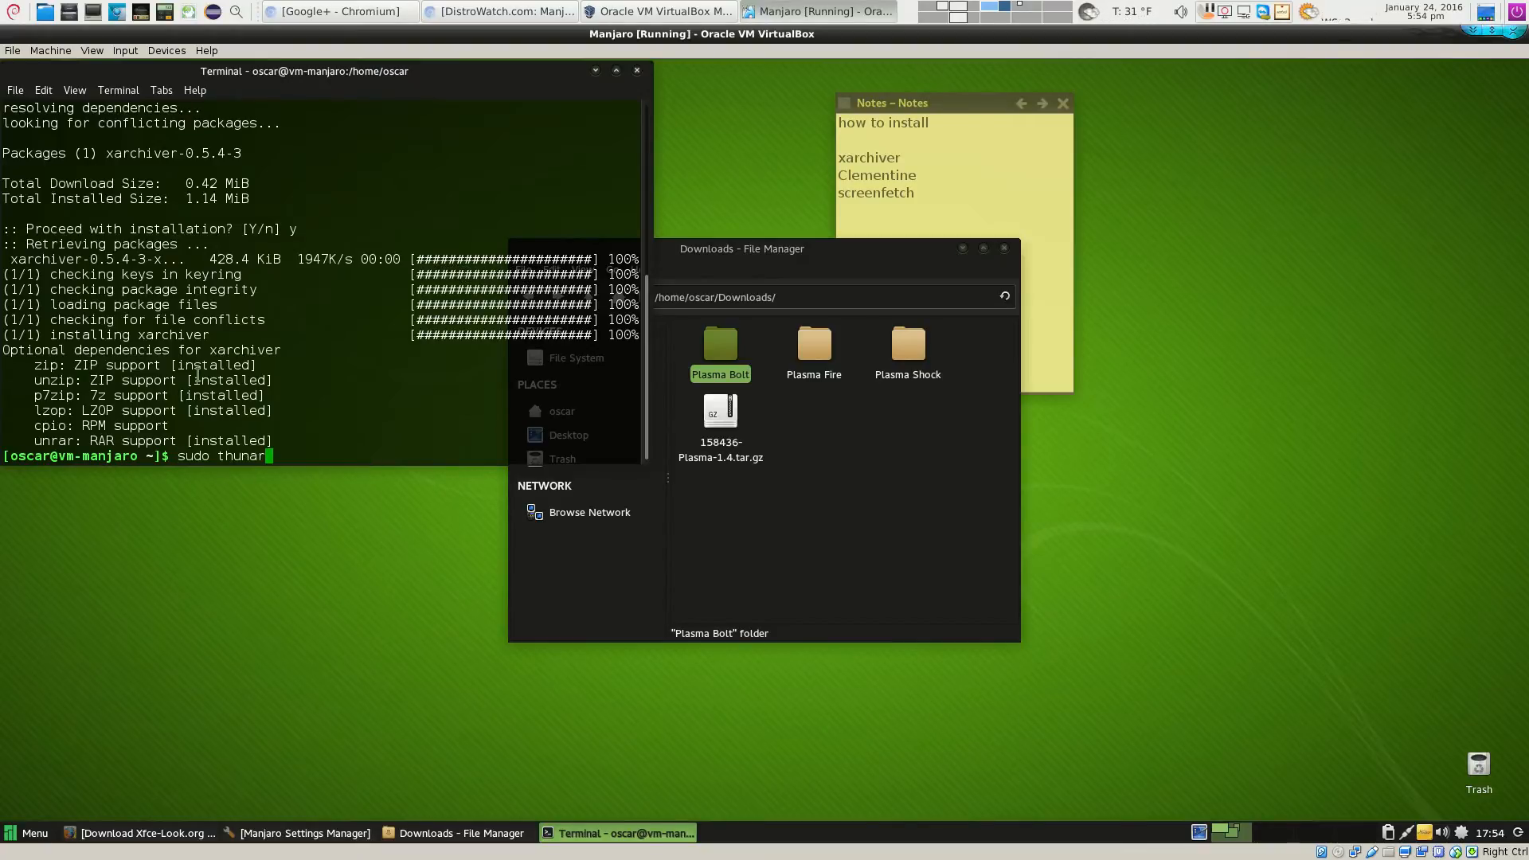
{"action": "key", "text": "Return"}
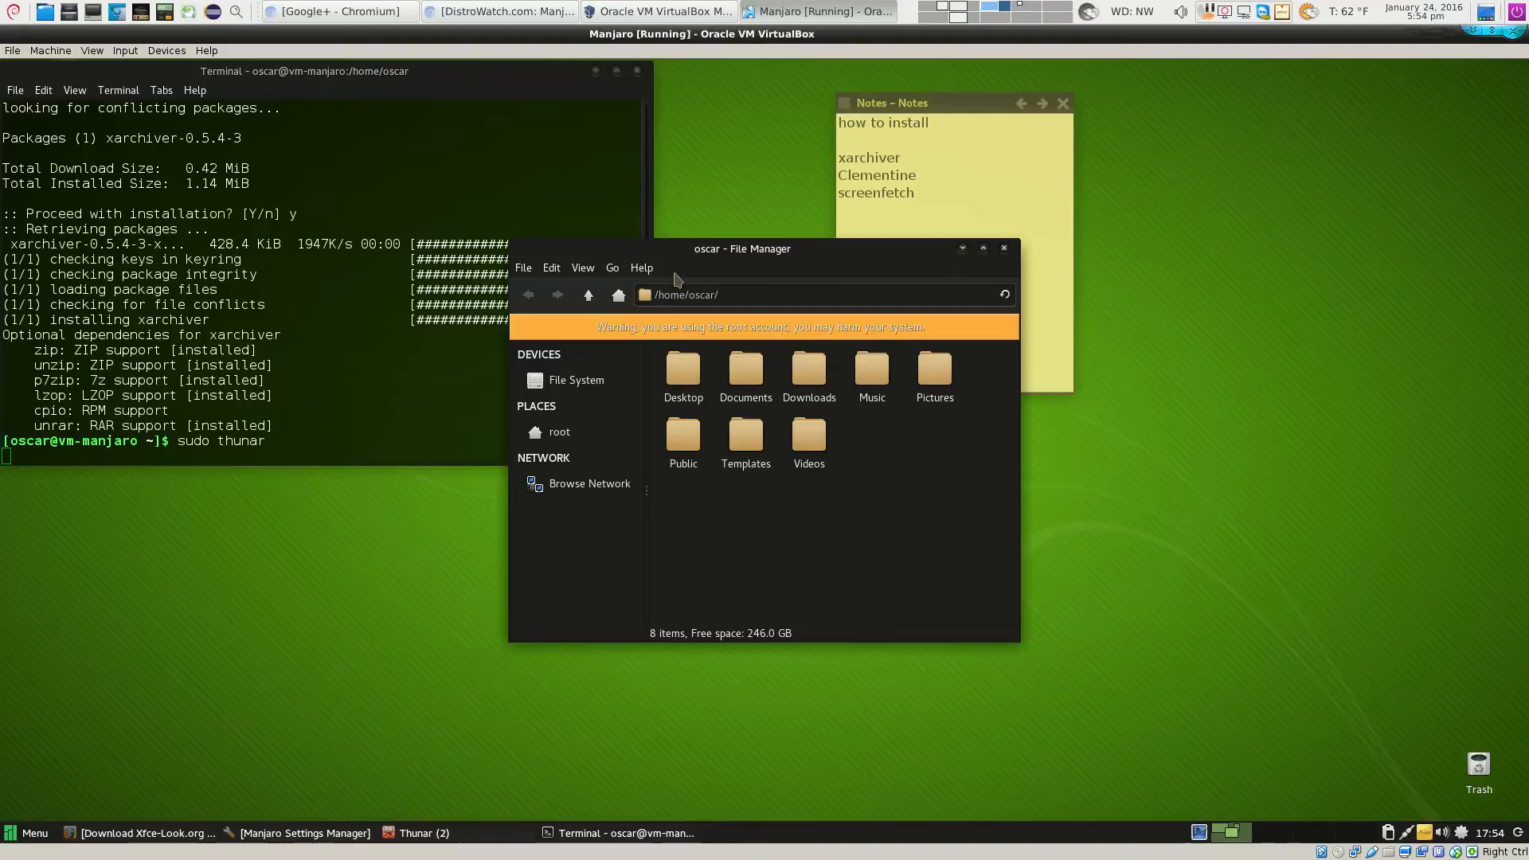
Browse the root file manager from File System through usr to the /usr/share folder
{"action": "left_click", "coordinate": [555, 389]}
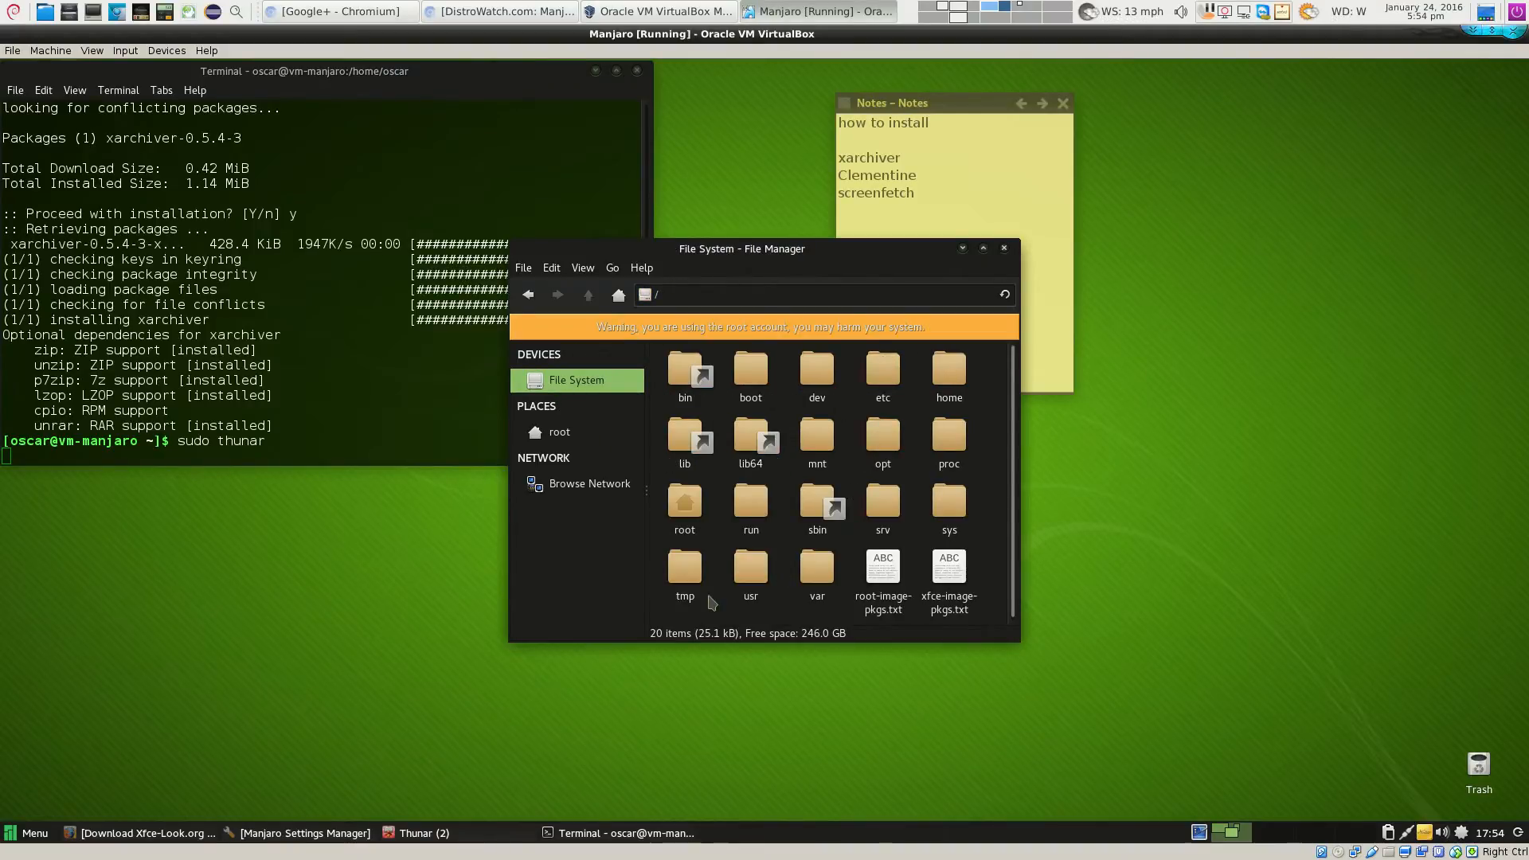
{"action": "double_click", "coordinate": [751, 569]}
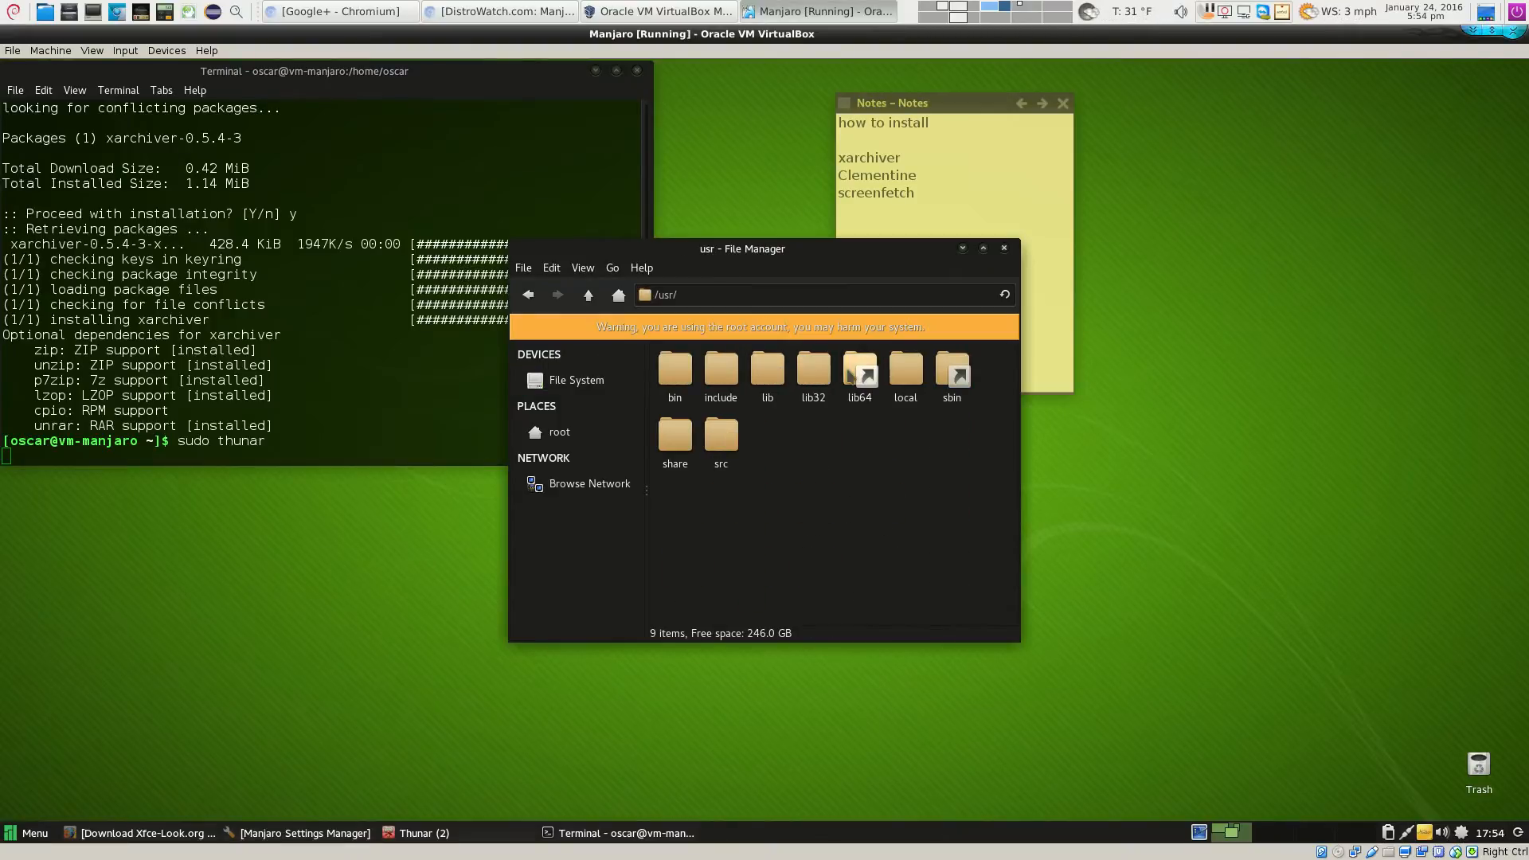
{"action": "double_click", "coordinate": [733, 443]}
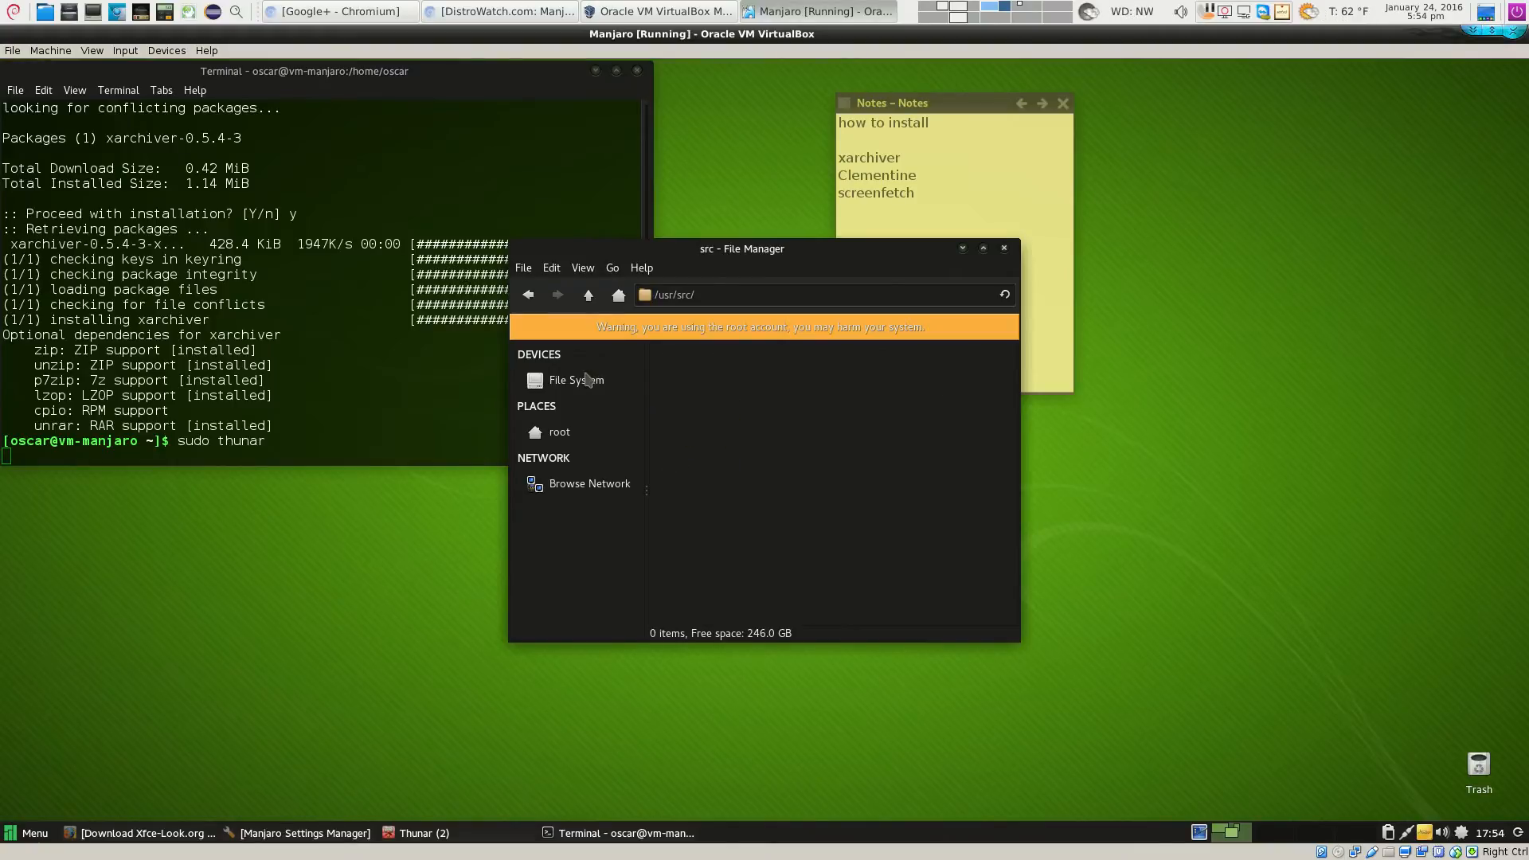
{"action": "left_click", "coordinate": [528, 295]}
{"action": "double_click", "coordinate": [673, 438]}
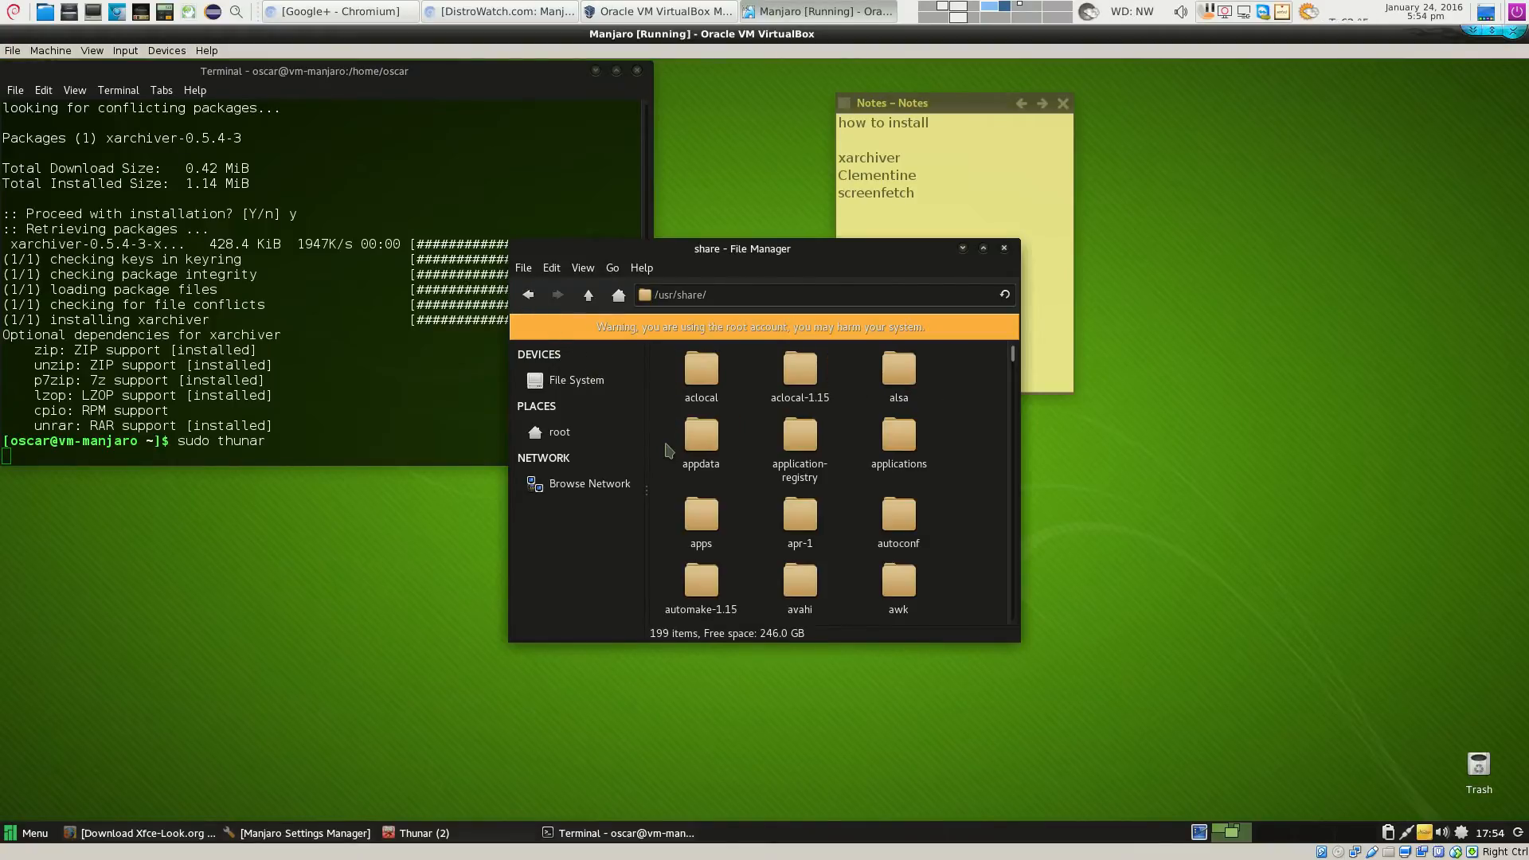
{"action": "scroll", "coordinate": [833, 462], "scroll_direction": "down", "scroll_amount": 5}
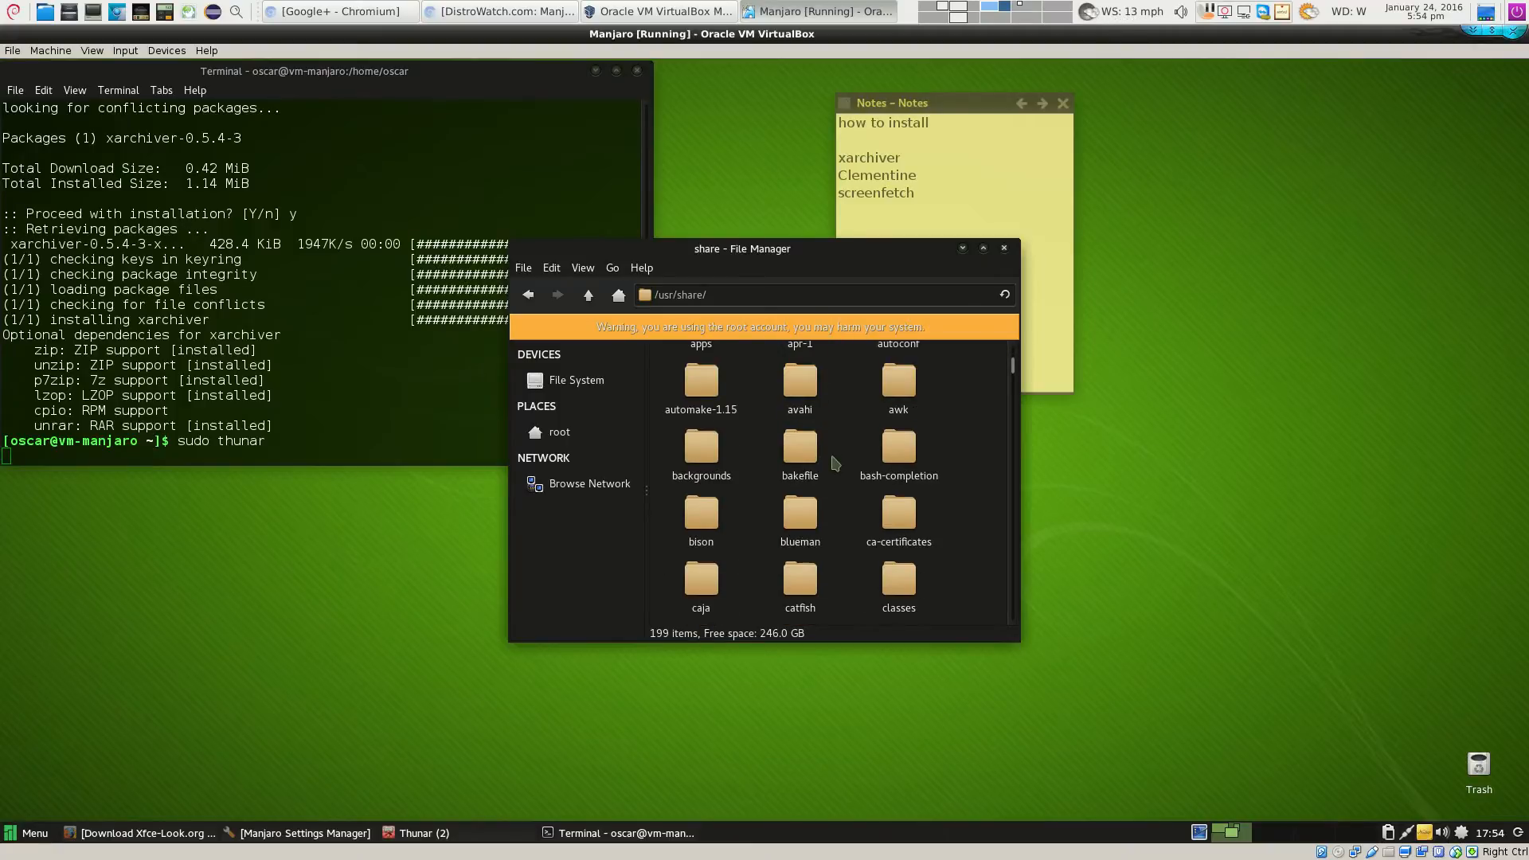
Go to the /usr/share/themes folder by its path and look through the theme folders
{"action": "left_click", "coordinate": [742, 293]}
{"action": "type", "text": "th"}
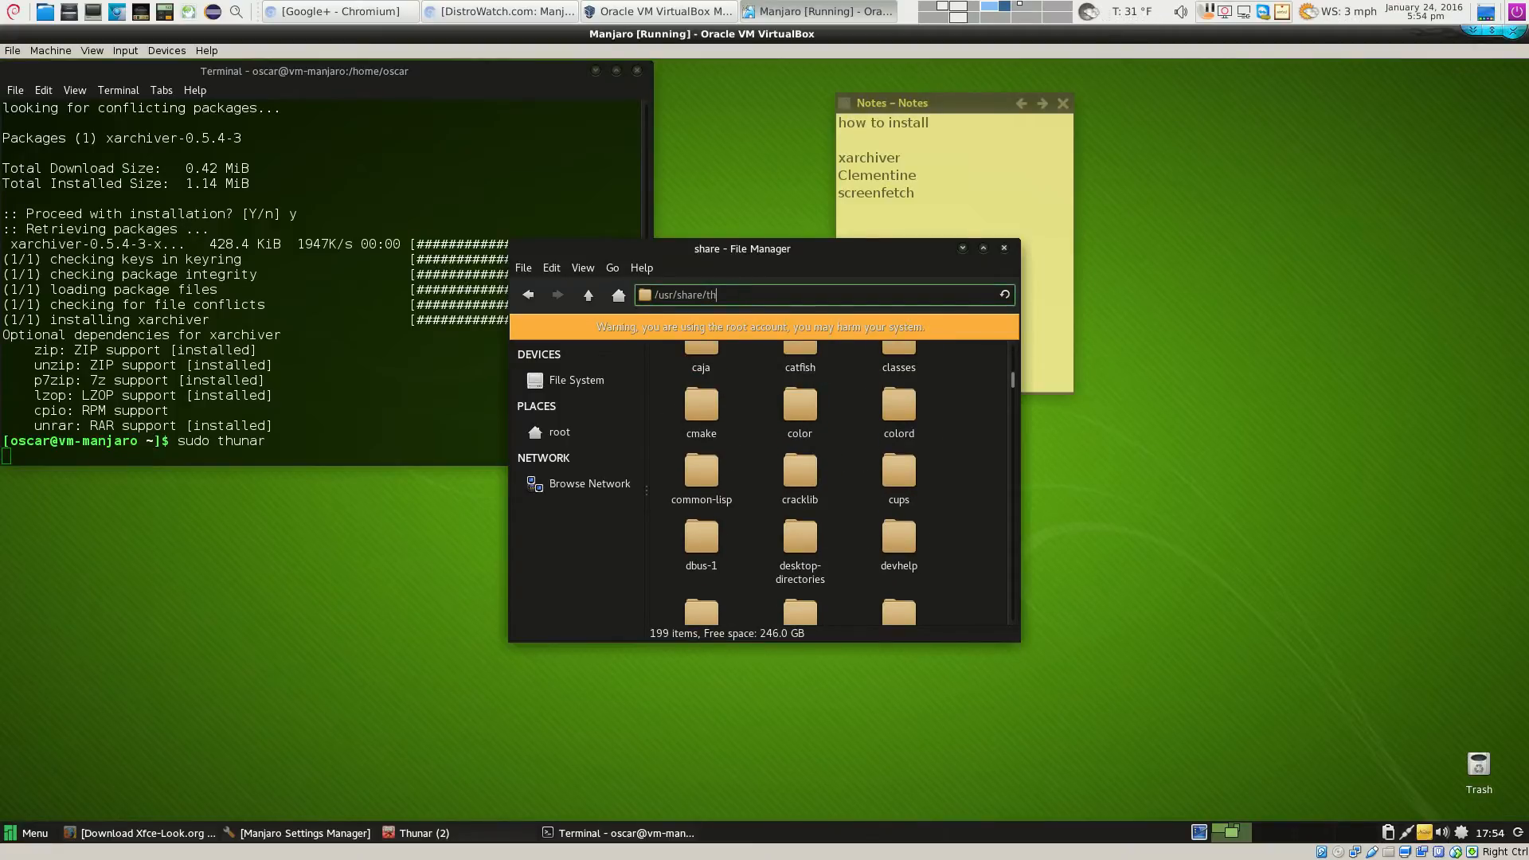
{"action": "type", "text": "emes"}
{"action": "key", "text": "Return"}
{"action": "scroll", "coordinate": [740, 529], "scroll_direction": "down", "scroll_amount": 15}
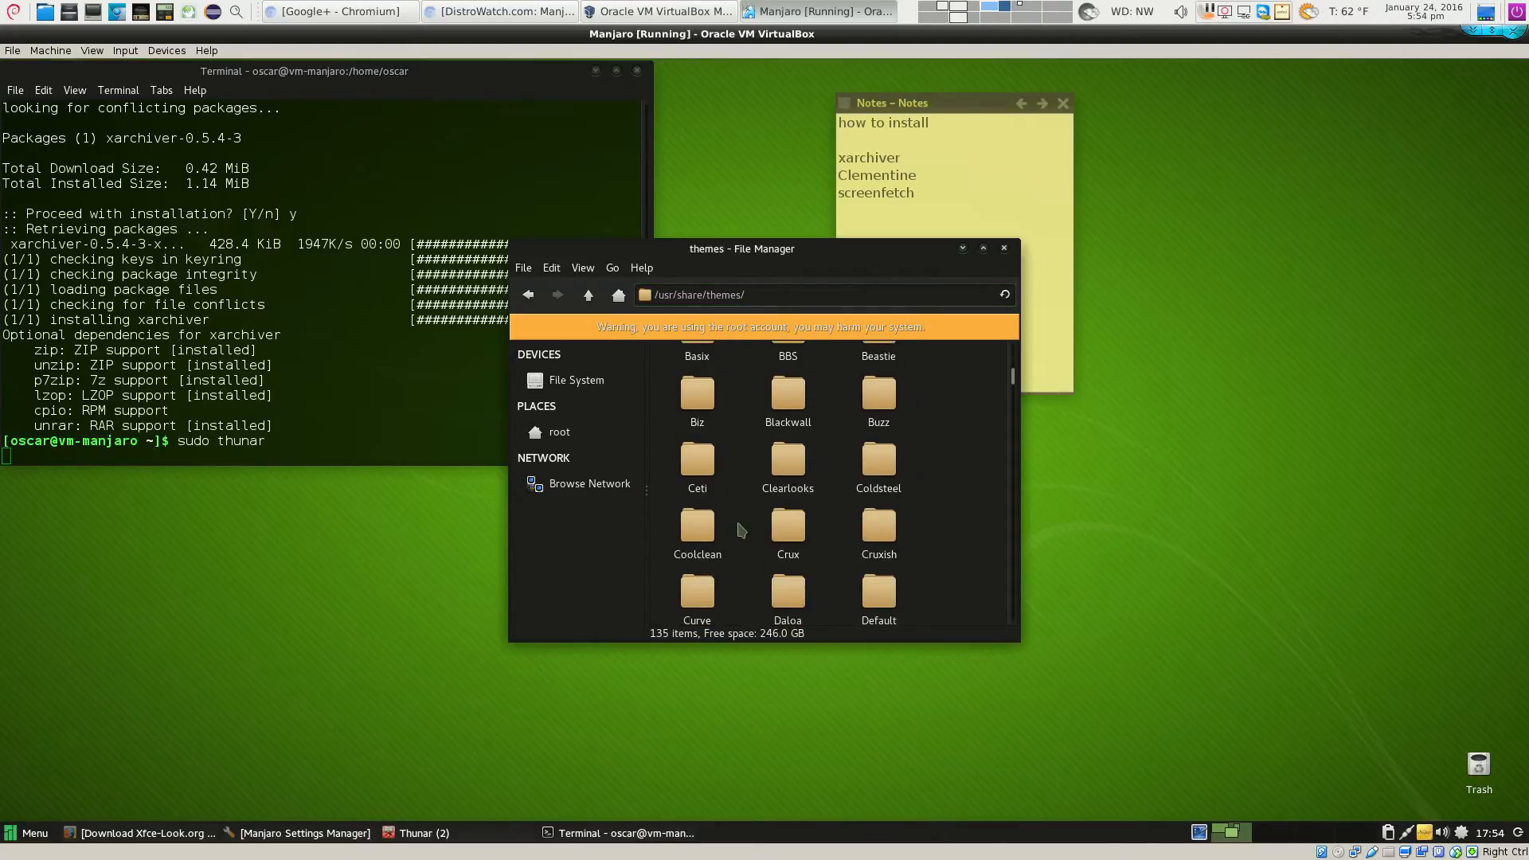
{"action": "scroll", "coordinate": [740, 529], "scroll_direction": "down", "scroll_amount": 4}
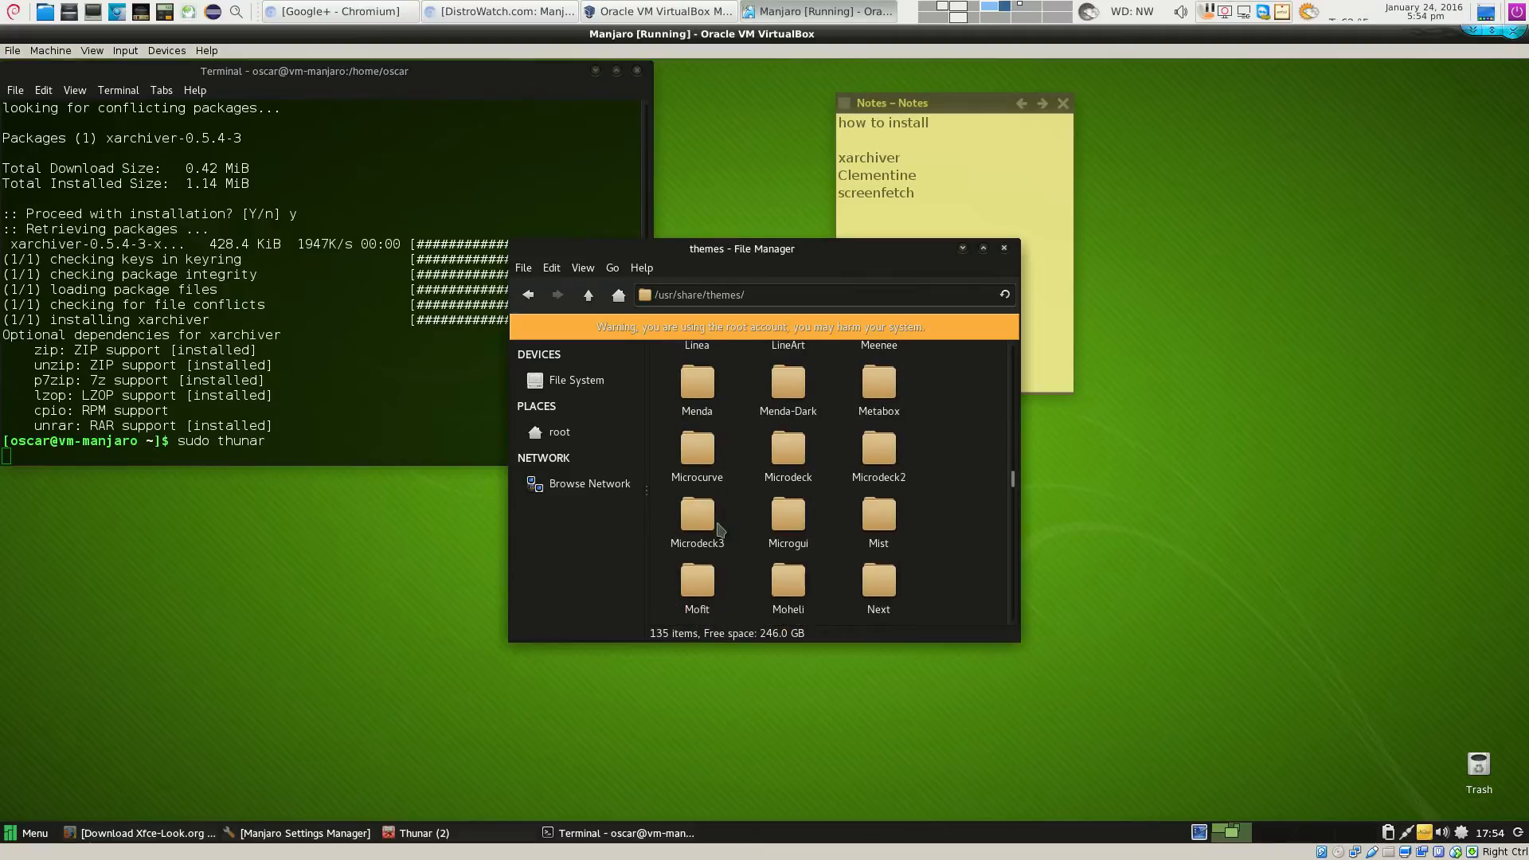
Copy the Plasma Bolt, Plasma Fire and Plasma Shock folders from Downloads into /usr/share/themes, and close the Downloads window
{"action": "left_click_drag", "start_coordinate": [788, 249], "coordinate": [427, 173]}
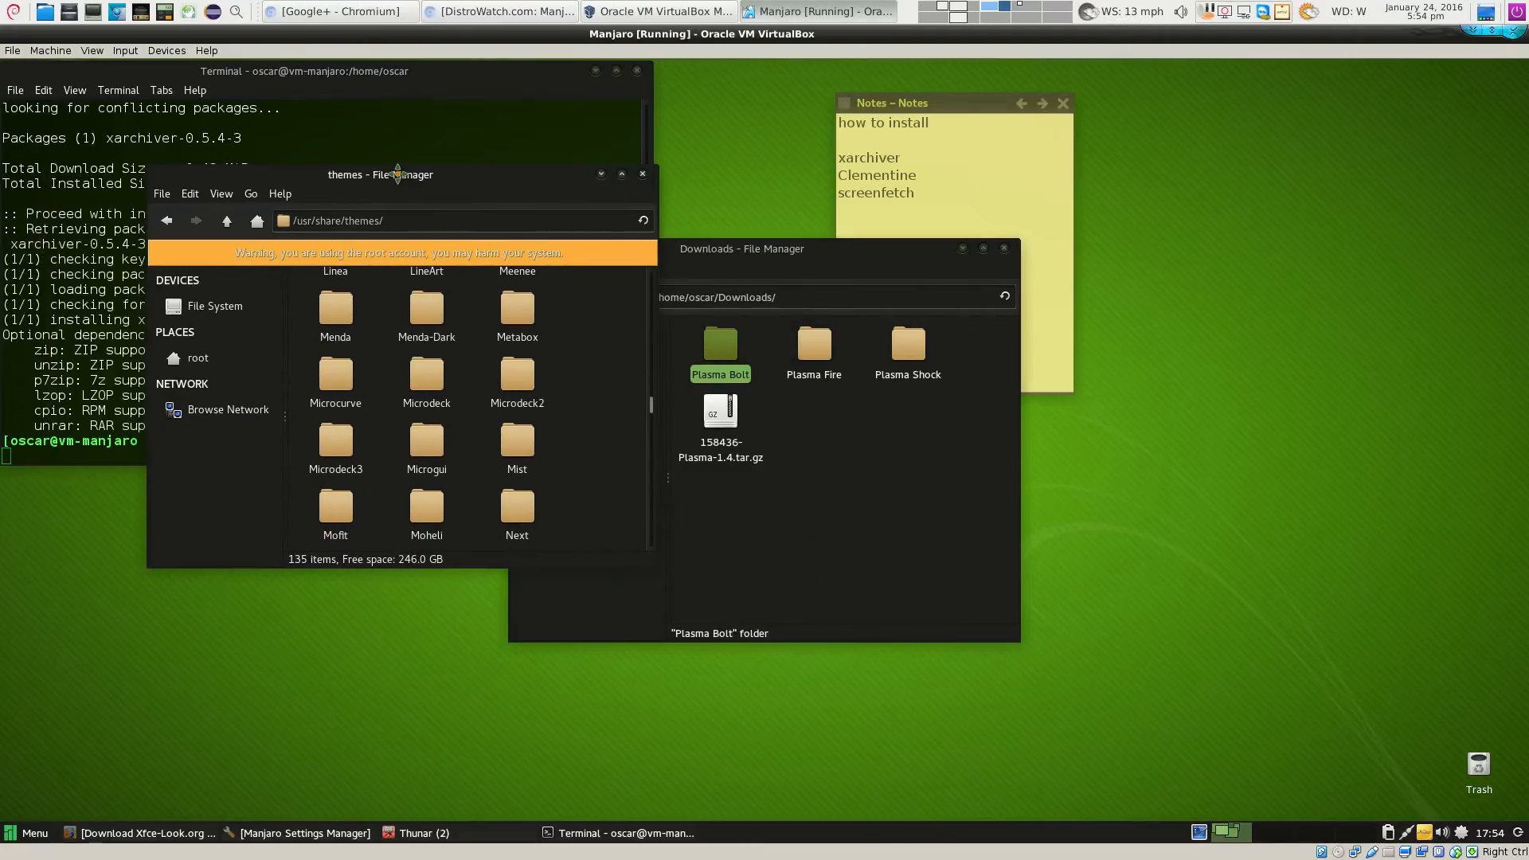
{"action": "left_click_drag", "start_coordinate": [944, 348], "coordinate": [686, 350]}
{"action": "left_click_drag", "start_coordinate": [659, 259], "coordinate": [947, 252]}
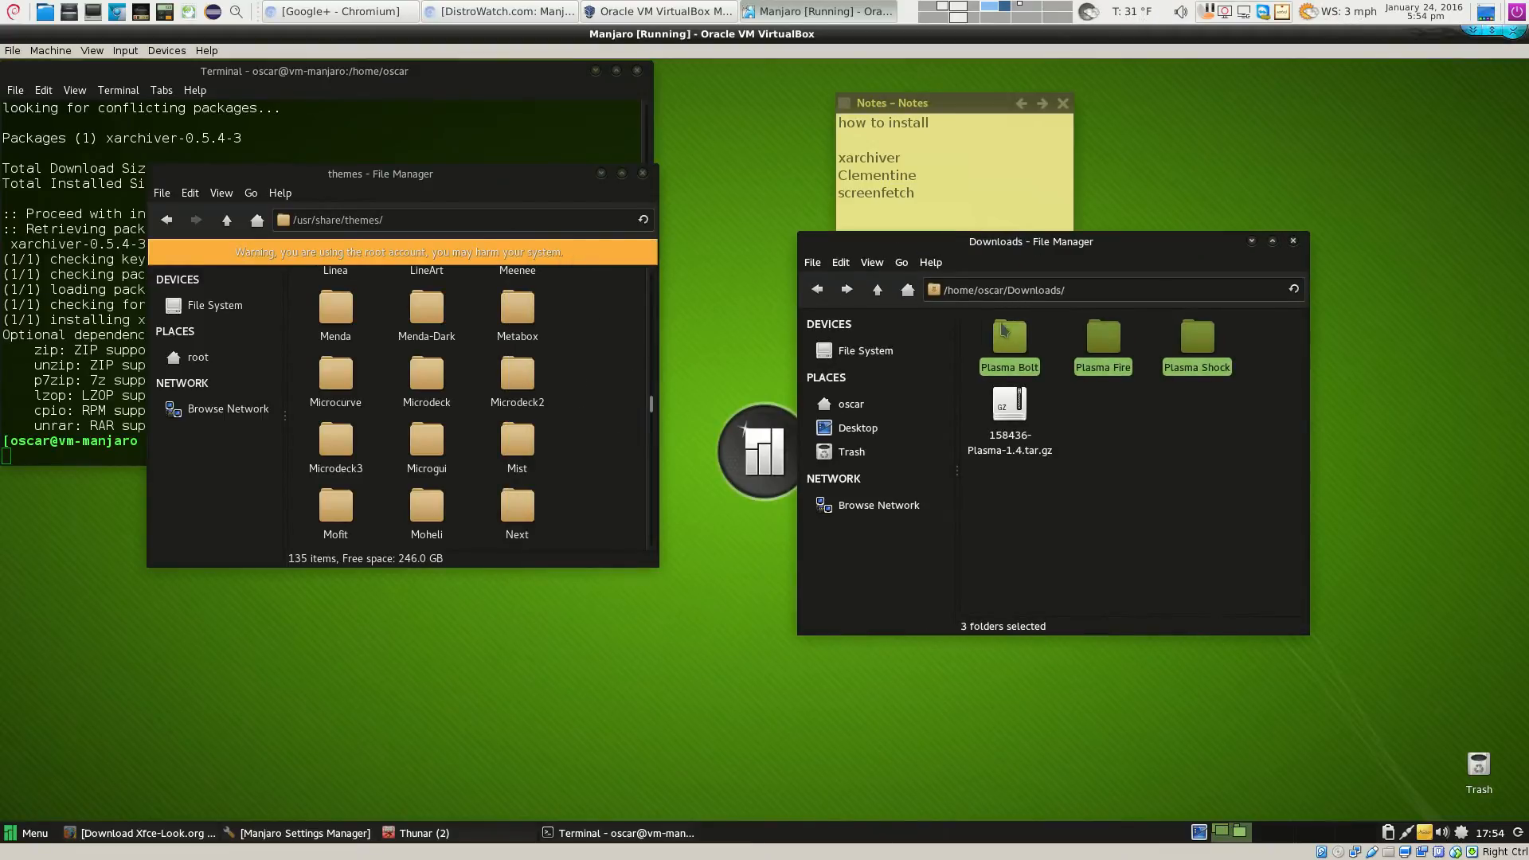
{"action": "left_click_drag", "start_coordinate": [1009, 331], "coordinate": [593, 341]}
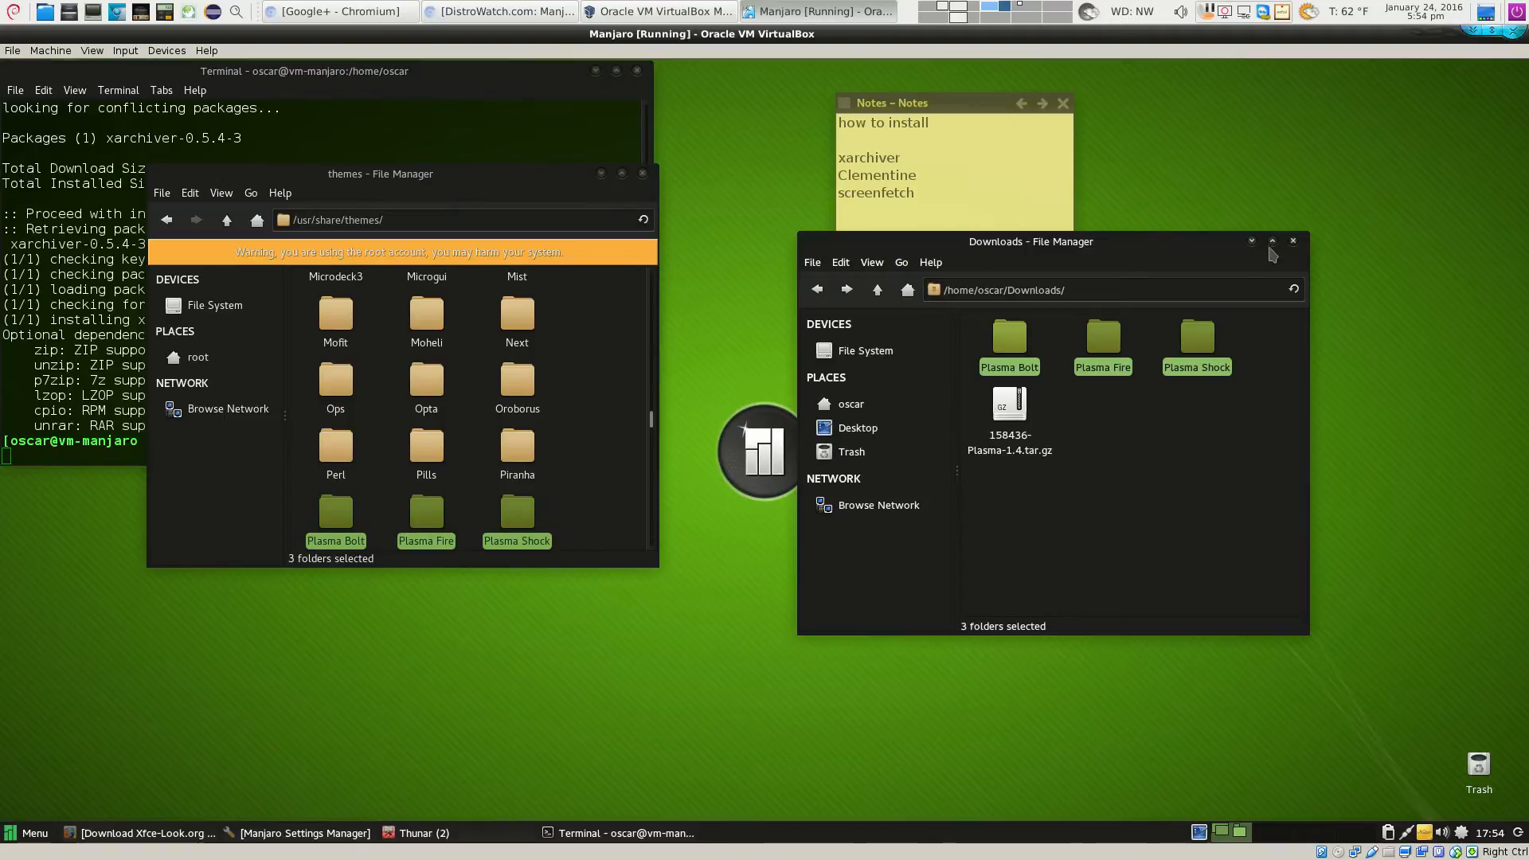
{"action": "left_click", "coordinate": [1292, 240]}
{"action": "left_click_drag", "start_coordinate": [354, 309], "coordinate": [1071, 259]}
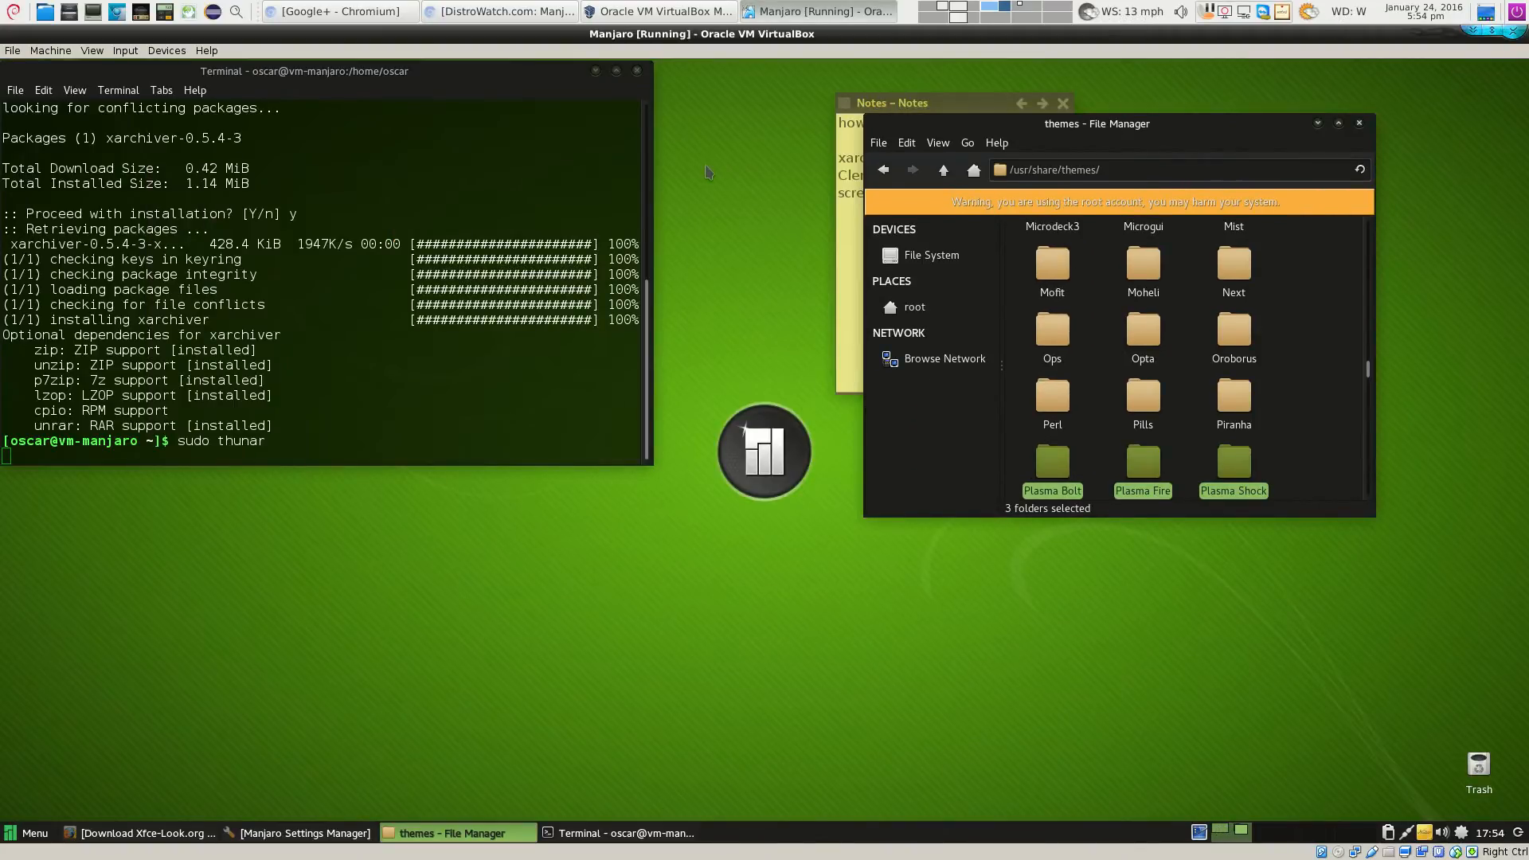
Open the Appearance settings and move their window over the terminal, clear of the themes folder
{"action": "left_click", "coordinate": [48, 828]}
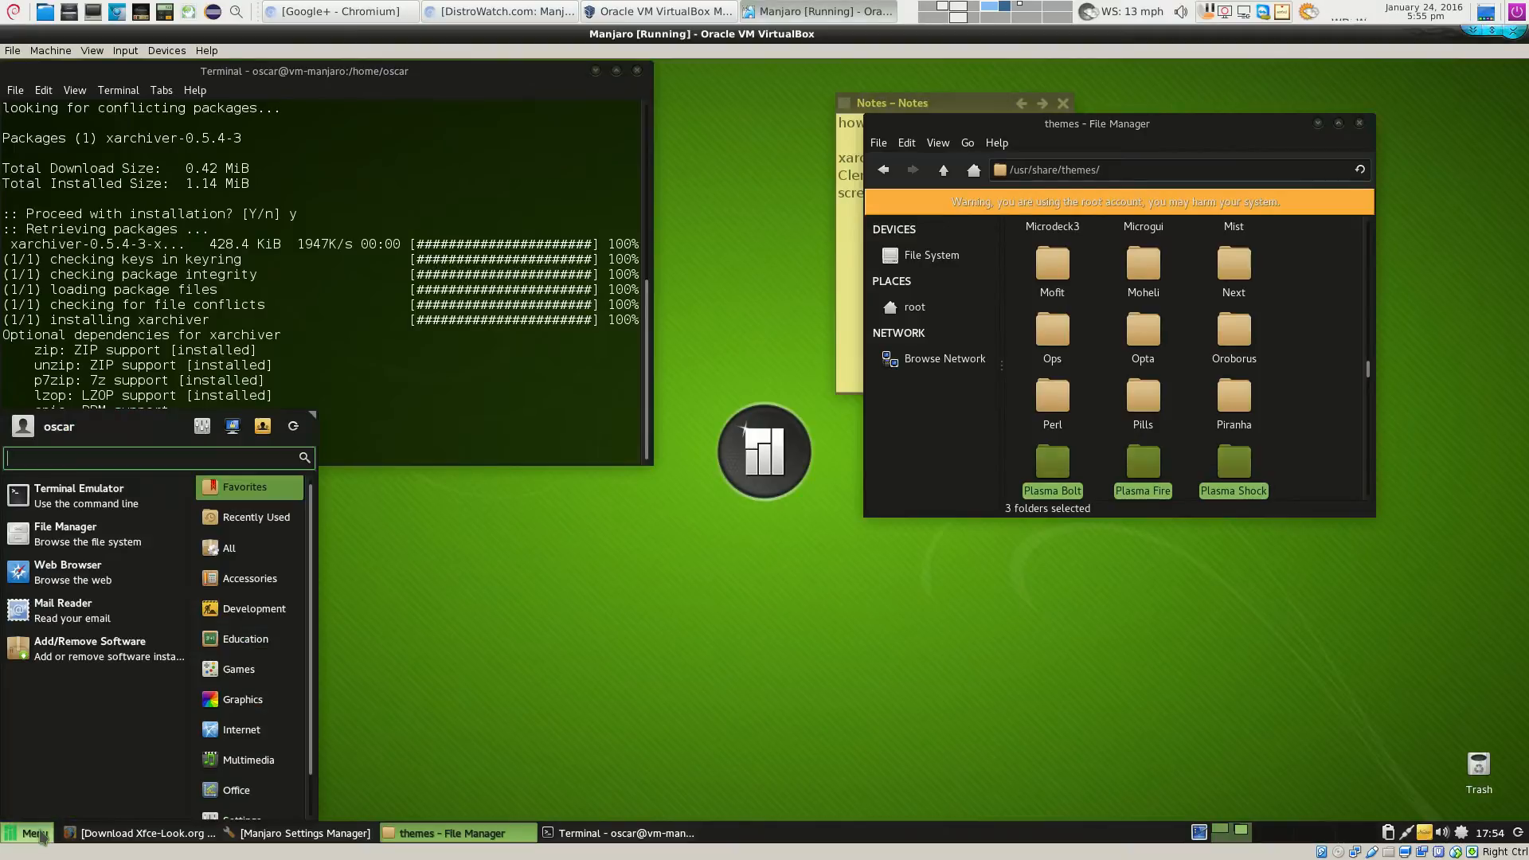
{"action": "left_click", "coordinate": [223, 548]}
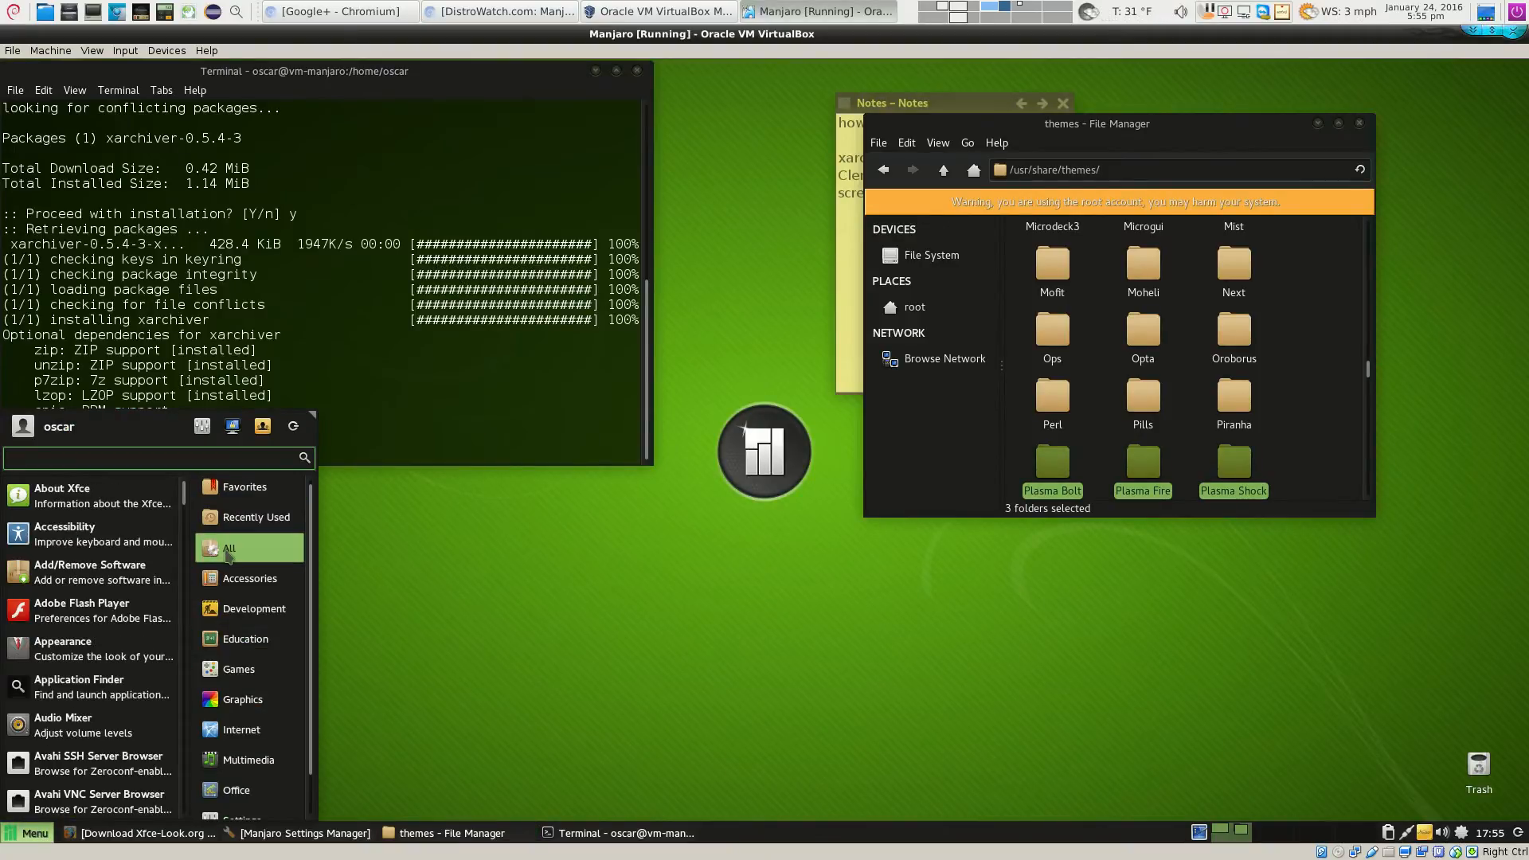
{"action": "left_click", "coordinate": [89, 651]}
{"action": "left_click_drag", "start_coordinate": [762, 253], "coordinate": [343, 233]}
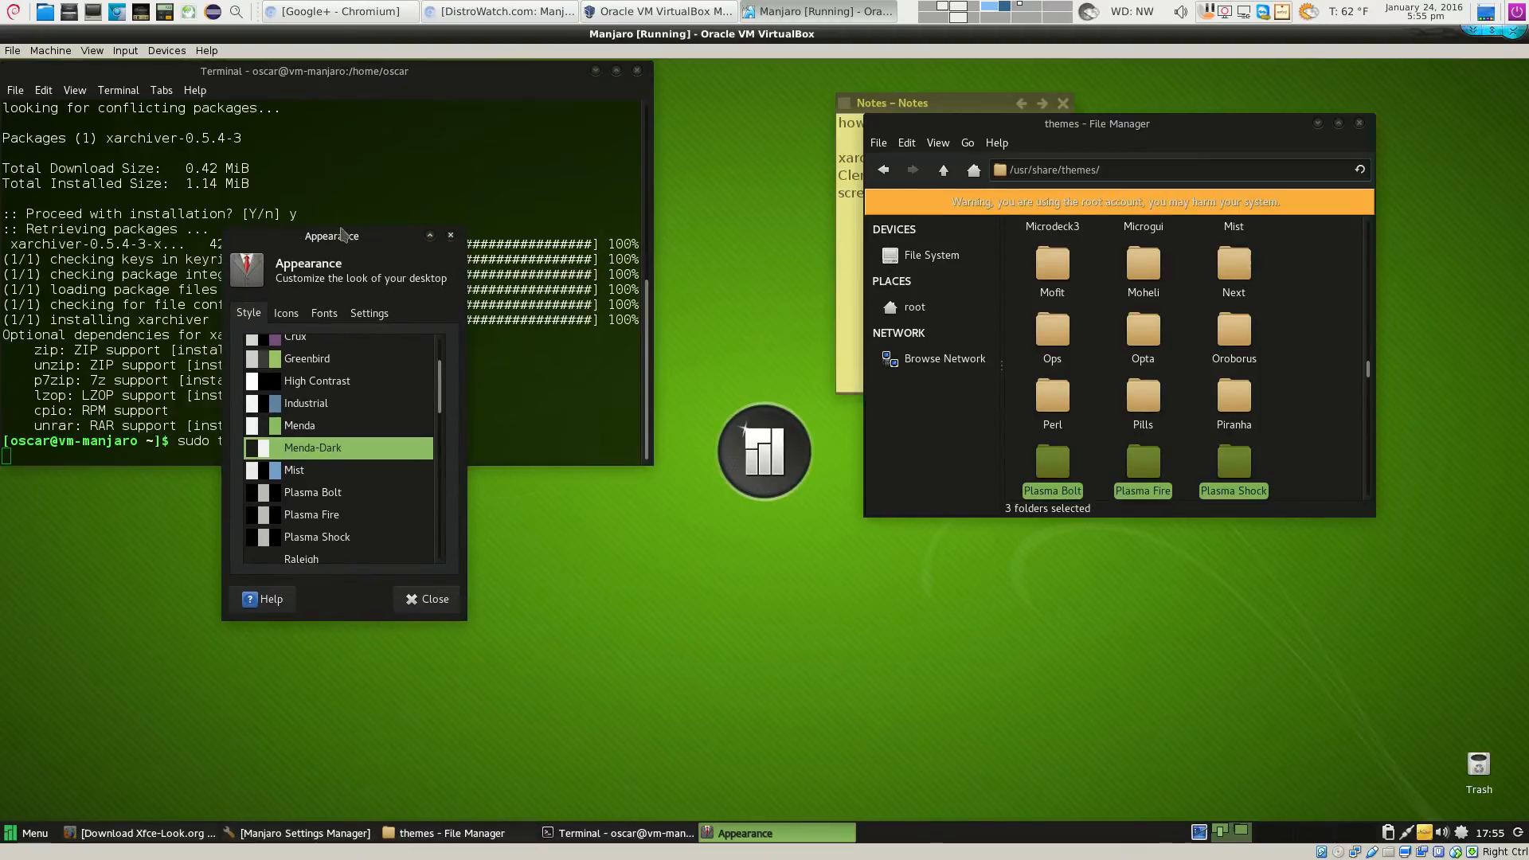
Look through the available icon themes, and find the Plasma entries in the style list
{"action": "left_click", "coordinate": [286, 314]}
{"action": "scroll", "coordinate": [324, 517], "scroll_direction": "down", "scroll_amount": 2}
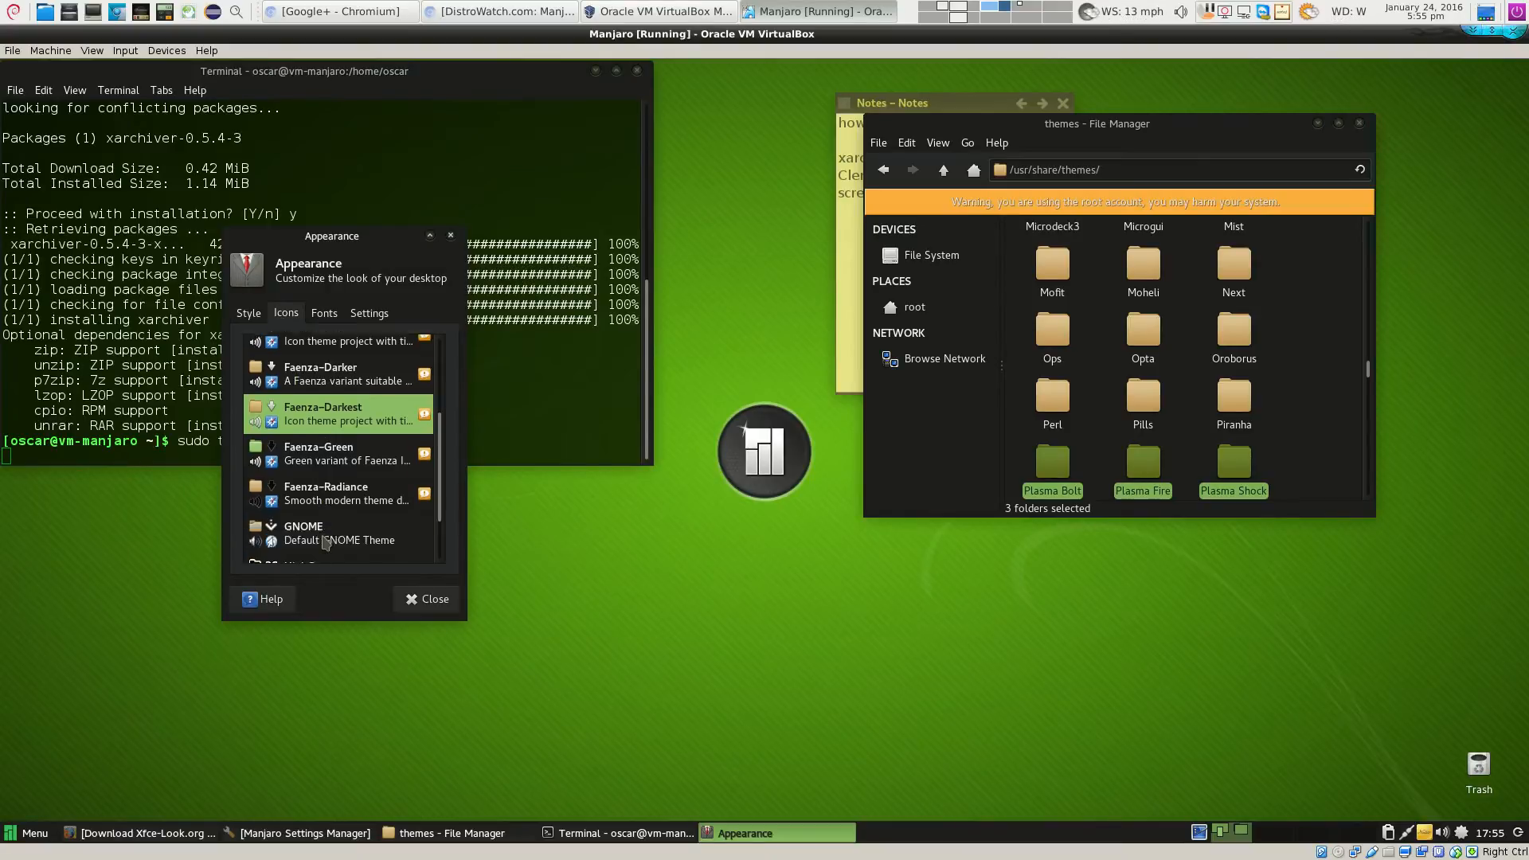
{"action": "scroll", "coordinate": [325, 541], "scroll_direction": "up", "scroll_amount": 3}
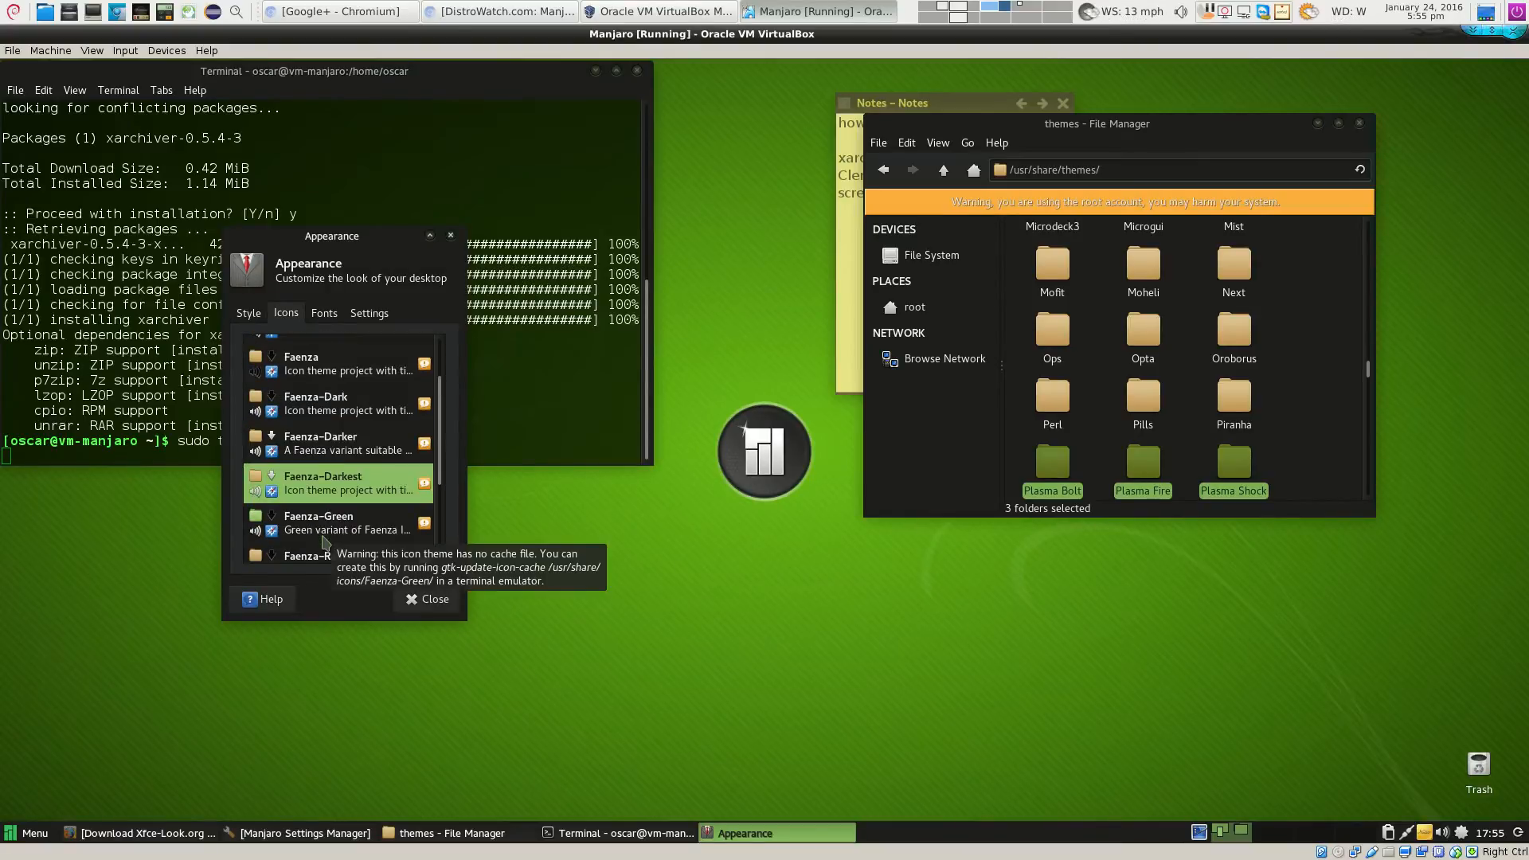
{"action": "left_click", "coordinate": [249, 313]}
{"action": "scroll", "coordinate": [319, 486], "scroll_direction": "down", "scroll_amount": 5}
{"action": "scroll", "coordinate": [316, 488], "scroll_direction": "up", "scroll_amount": 4}
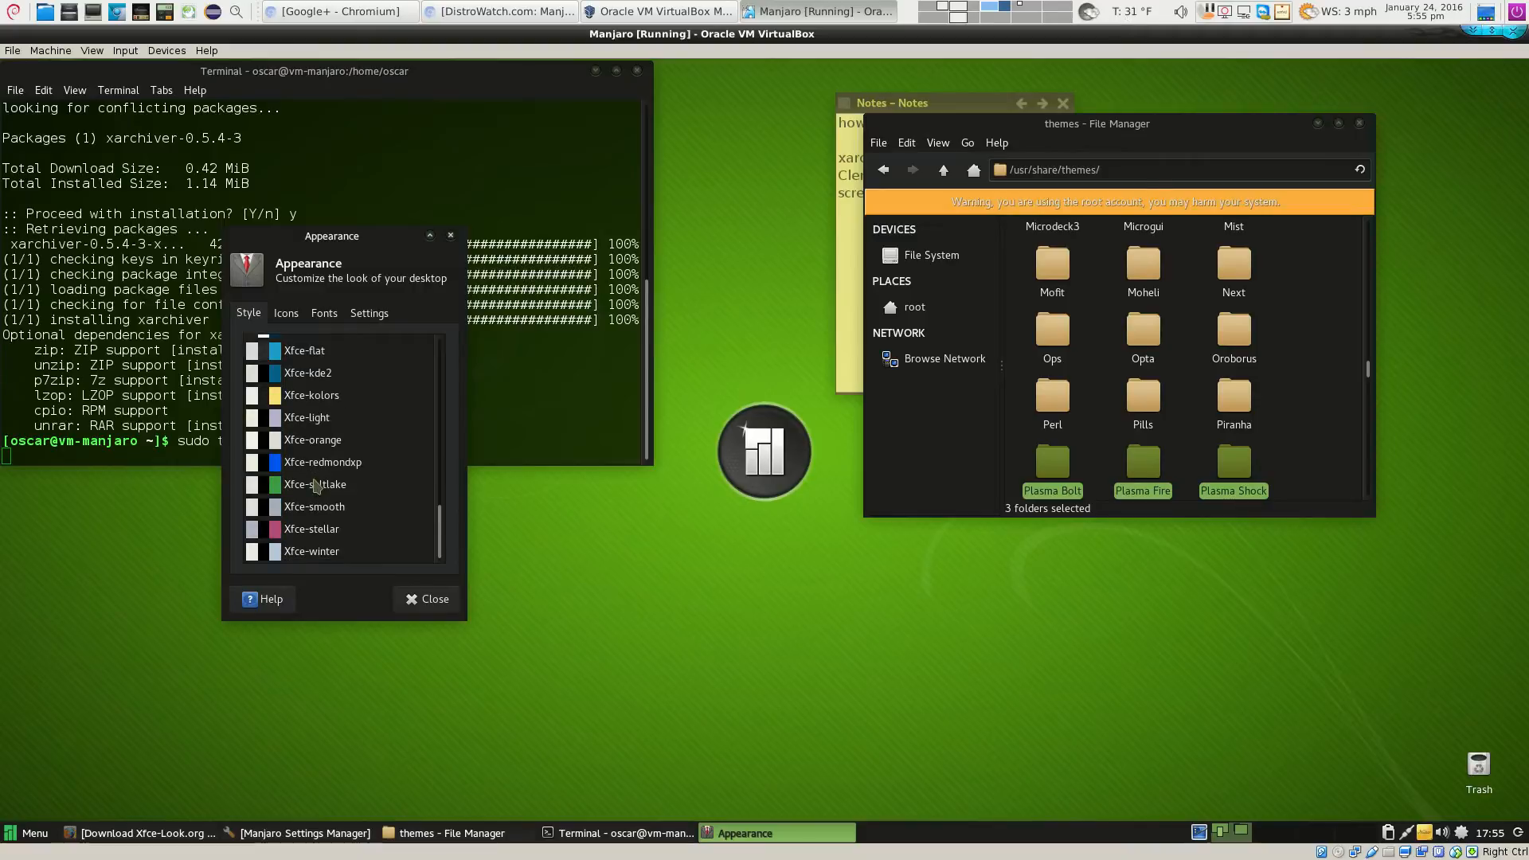
{"action": "scroll", "coordinate": [317, 490], "scroll_direction": "up", "scroll_amount": 1}
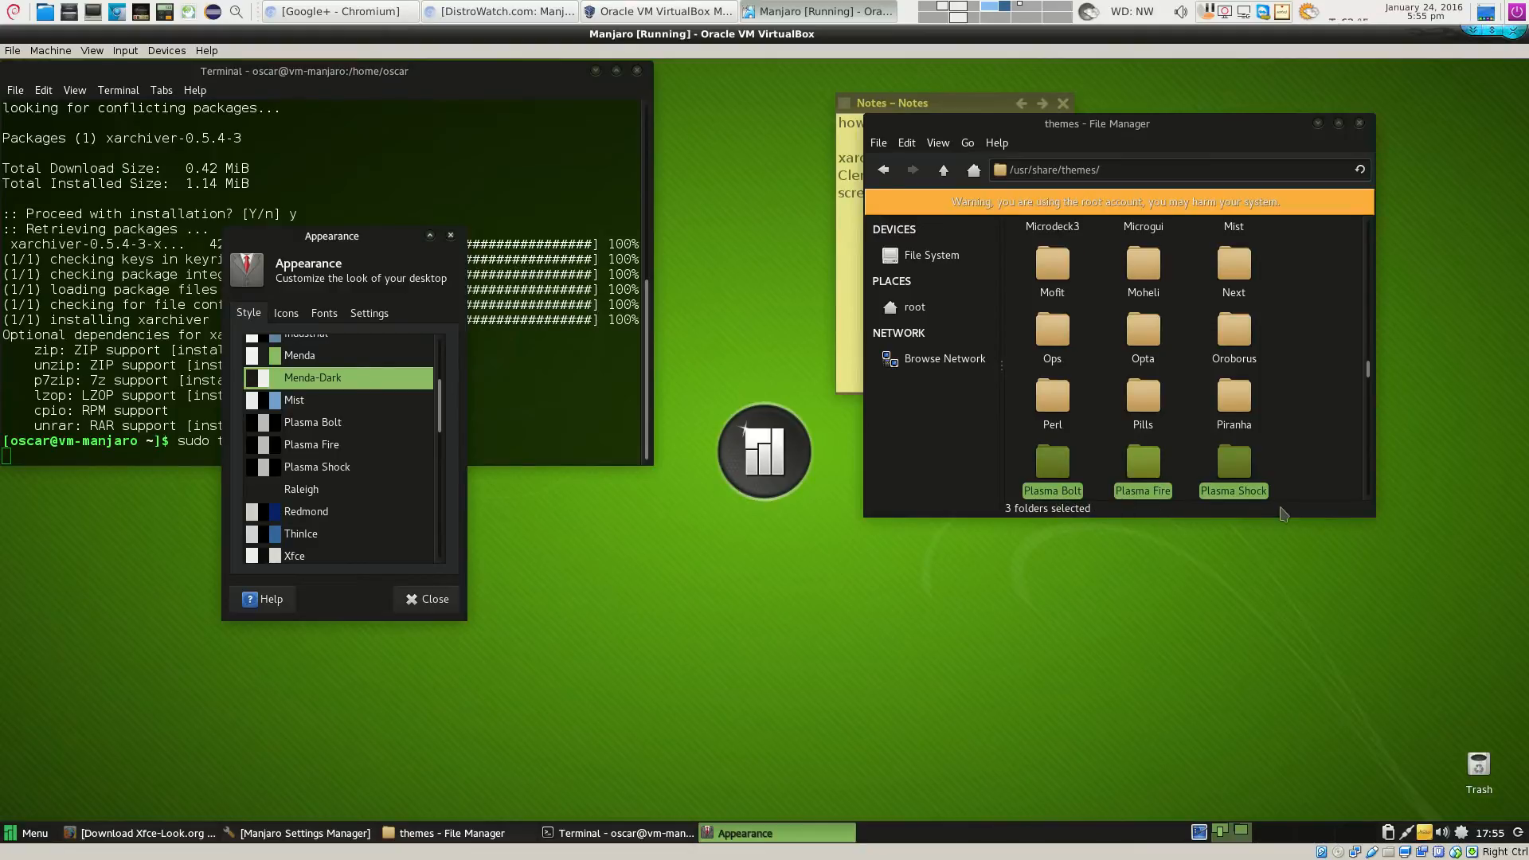
Try the Plasma Shock, Plasma Fire and Plasma Bolt styles in turn, and apply Plasma Shock as the desktop style
{"action": "left_click", "coordinate": [335, 469]}
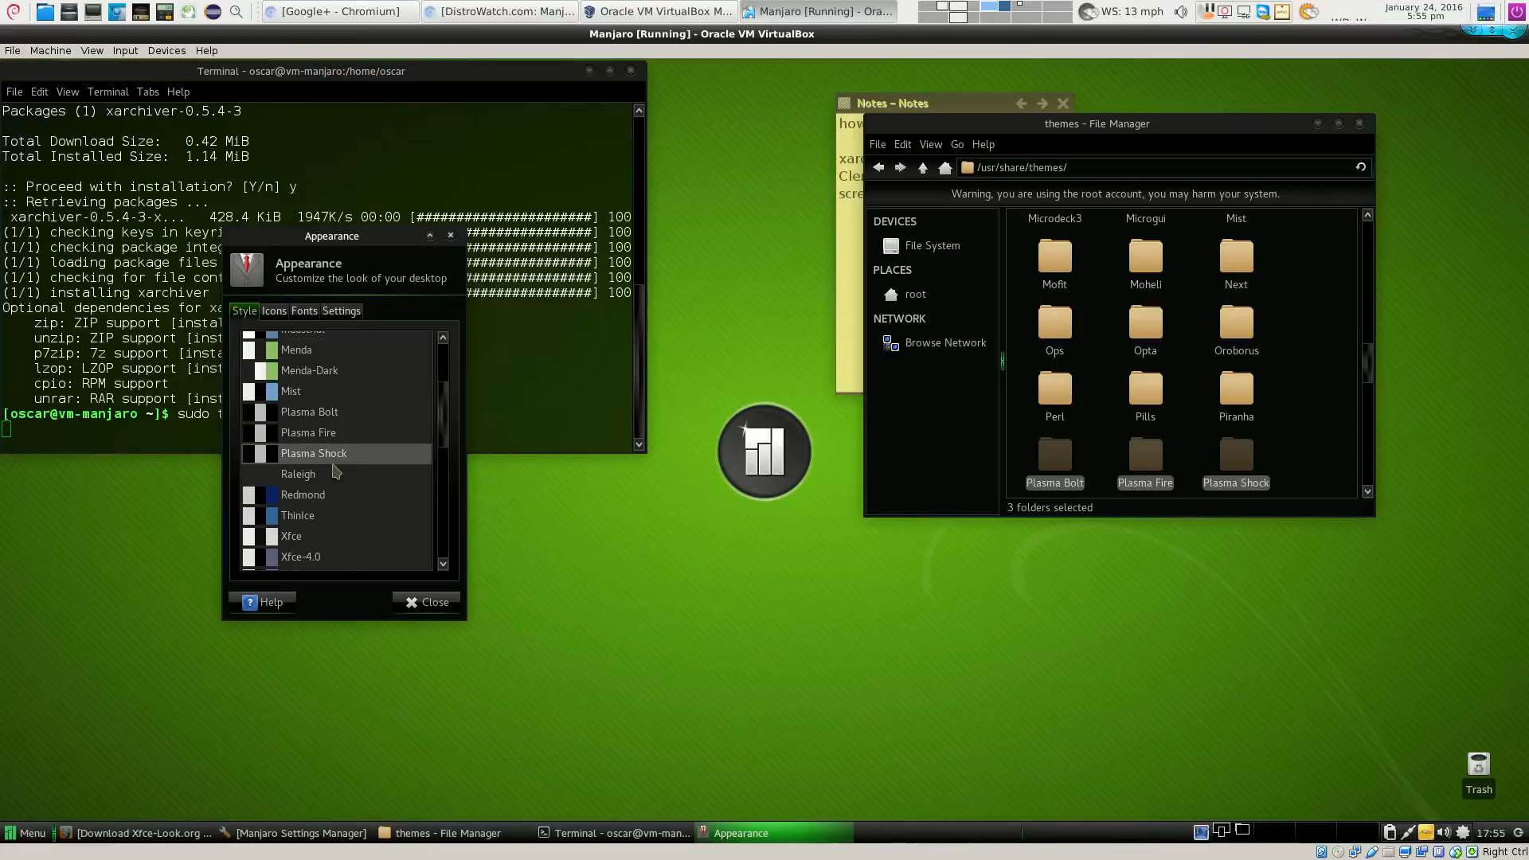
{"action": "key", "text": "Up"}
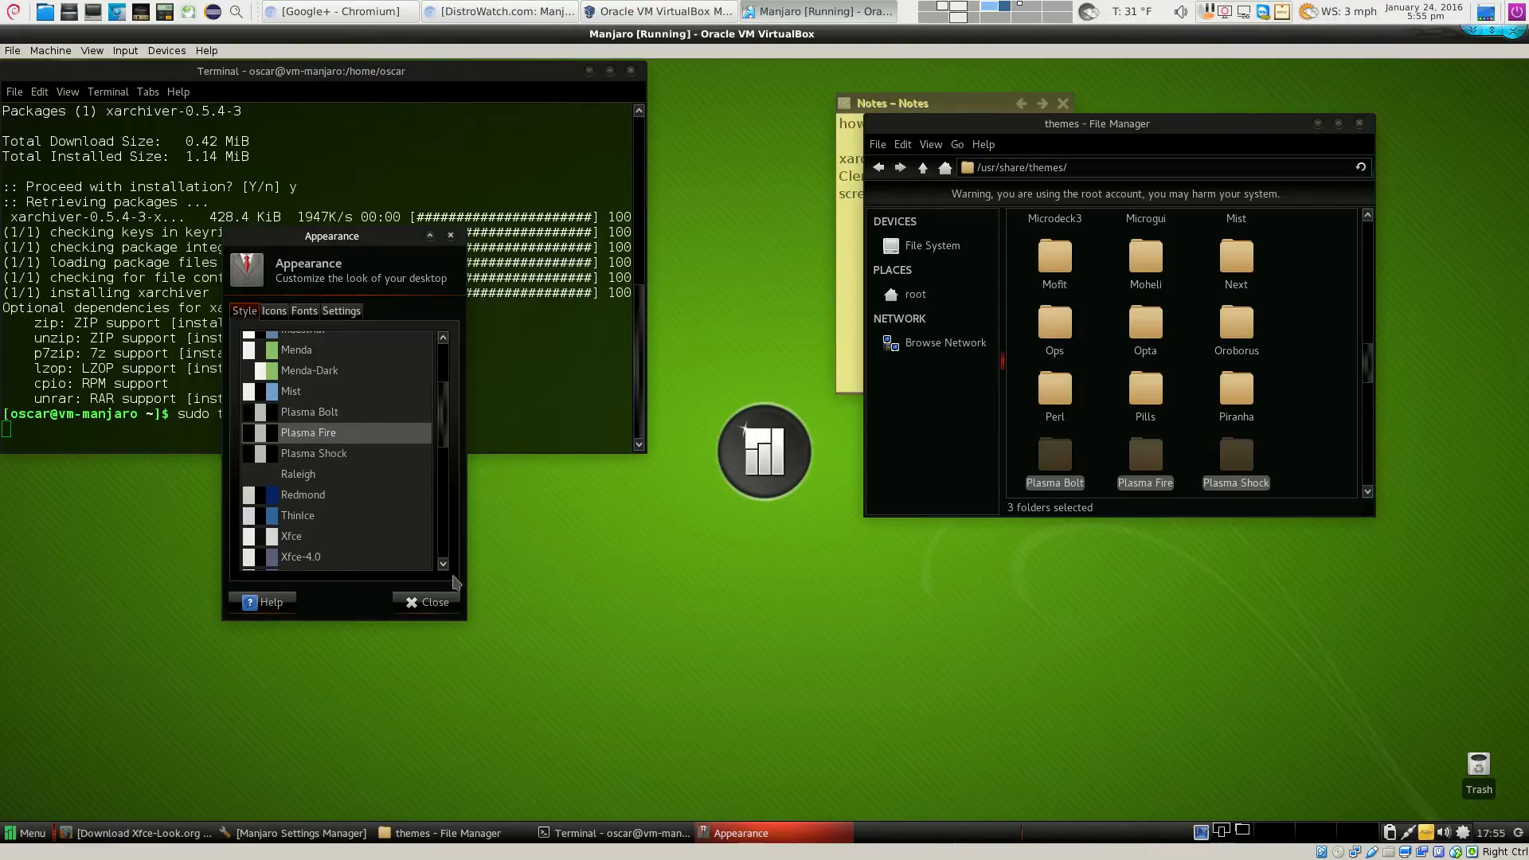
{"action": "left_click", "coordinate": [334, 412]}
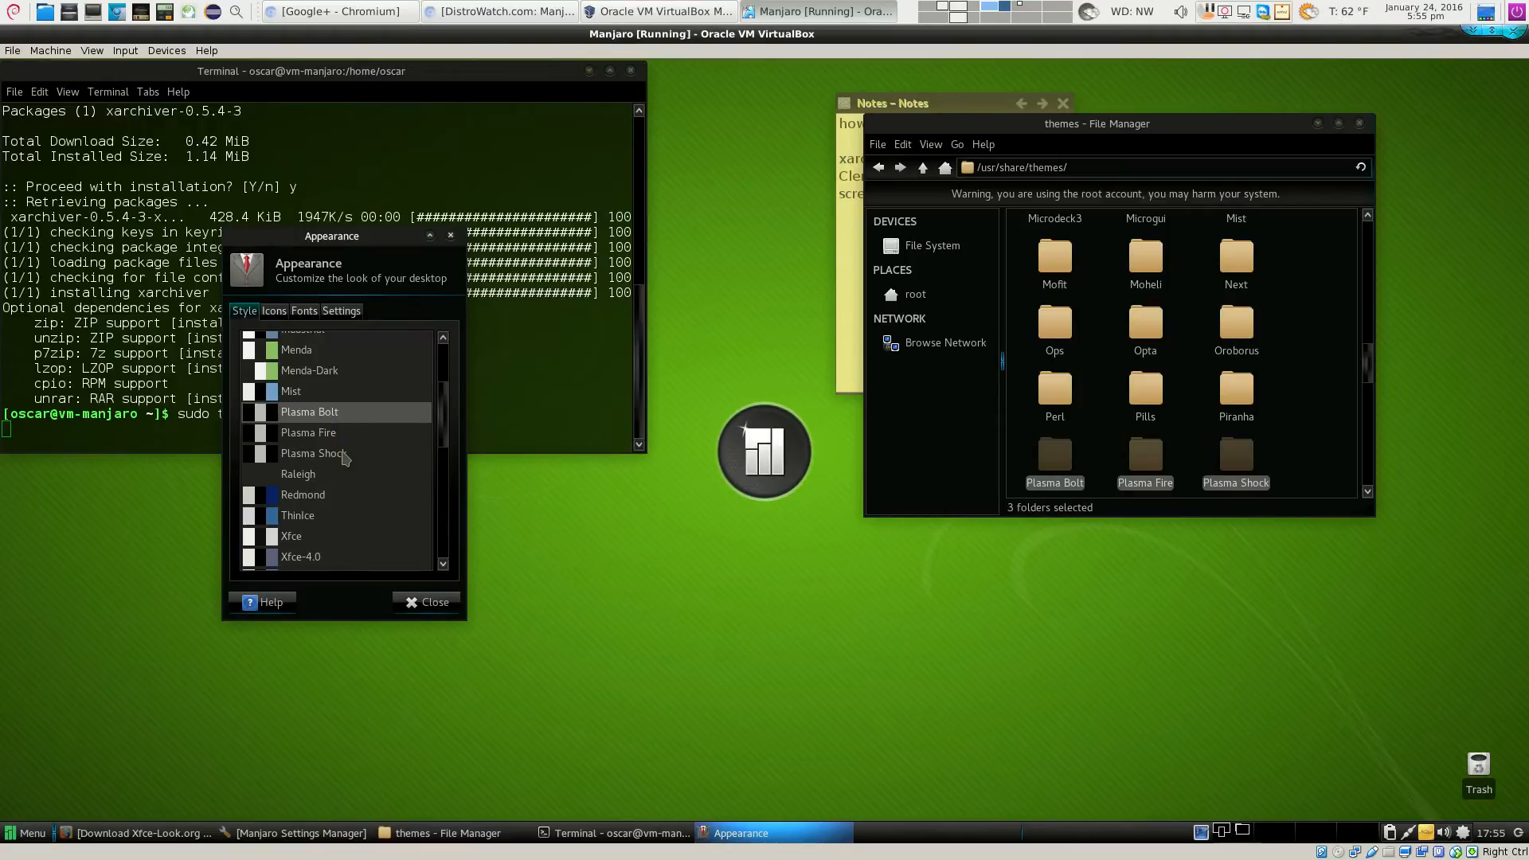
{"action": "left_click", "coordinate": [344, 452]}
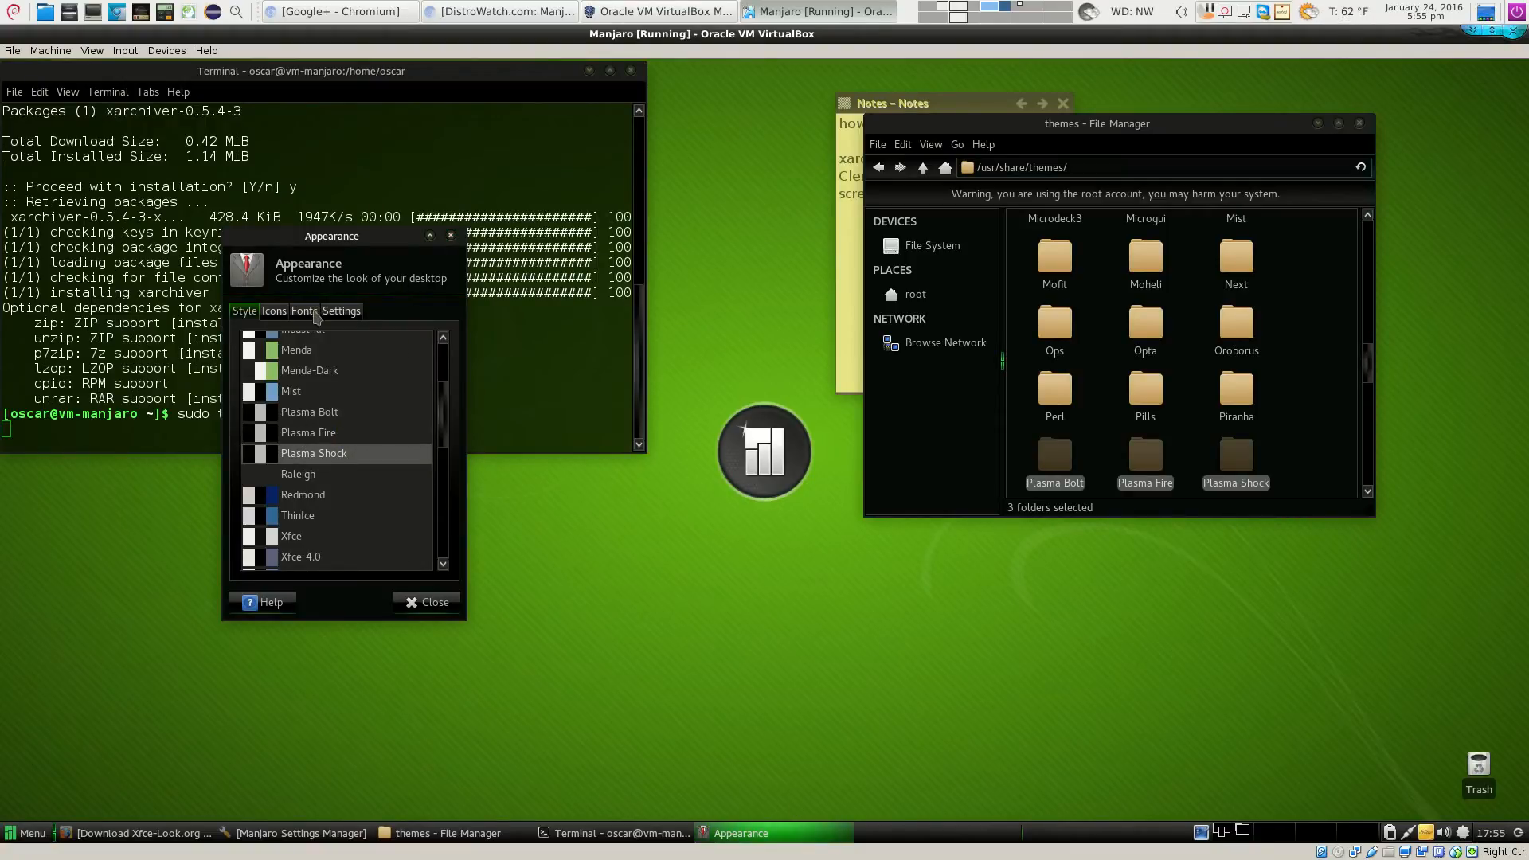
Check the installed icon themes under the new style, and close the Appearance settings
{"action": "left_click", "coordinate": [274, 312]}
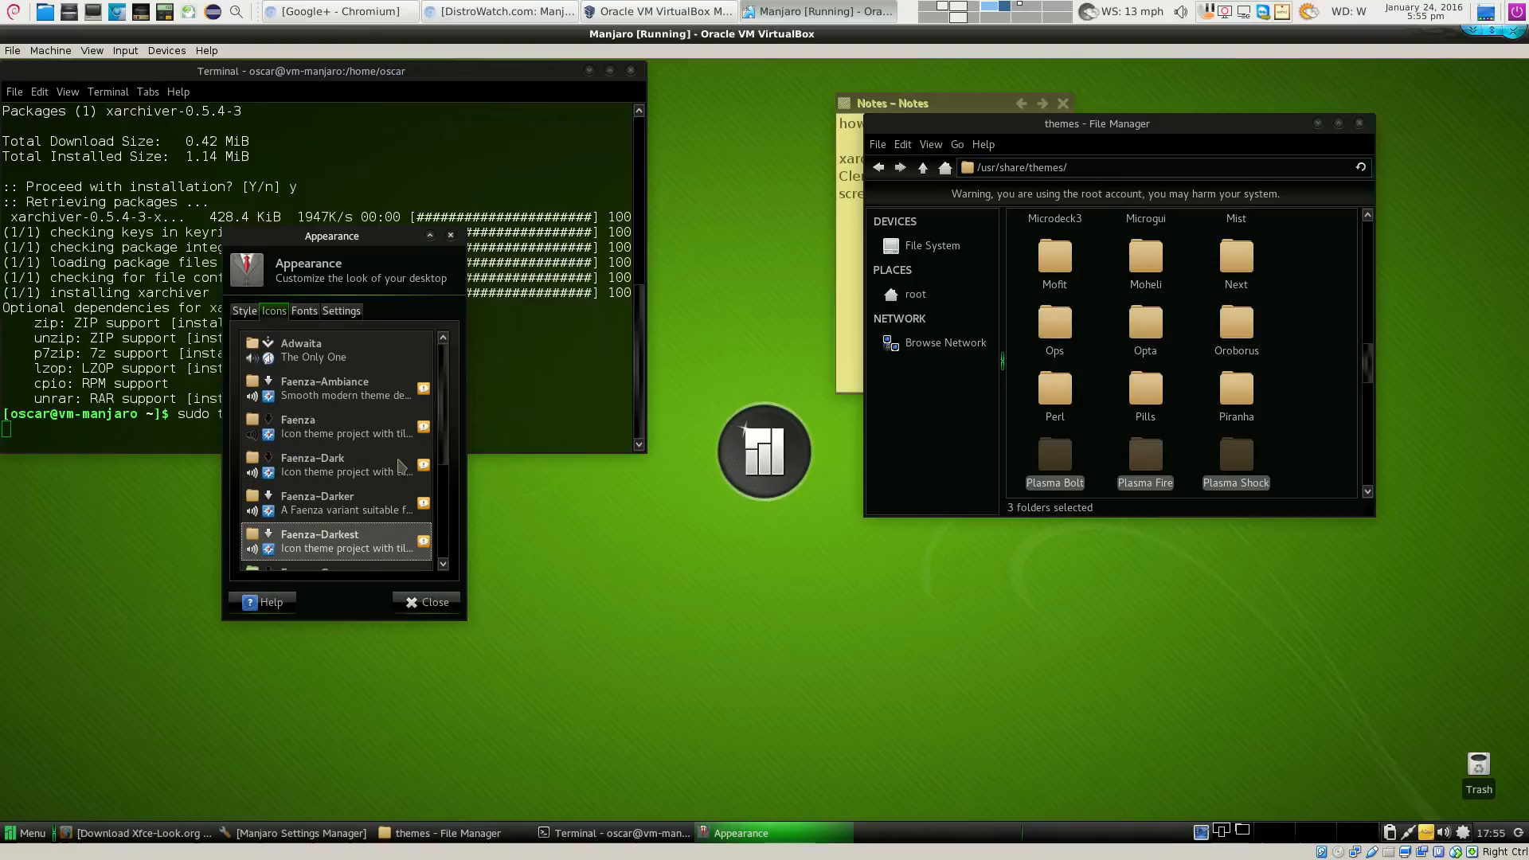
{"action": "scroll", "coordinate": [374, 451], "scroll_direction": "down", "scroll_amount": 3}
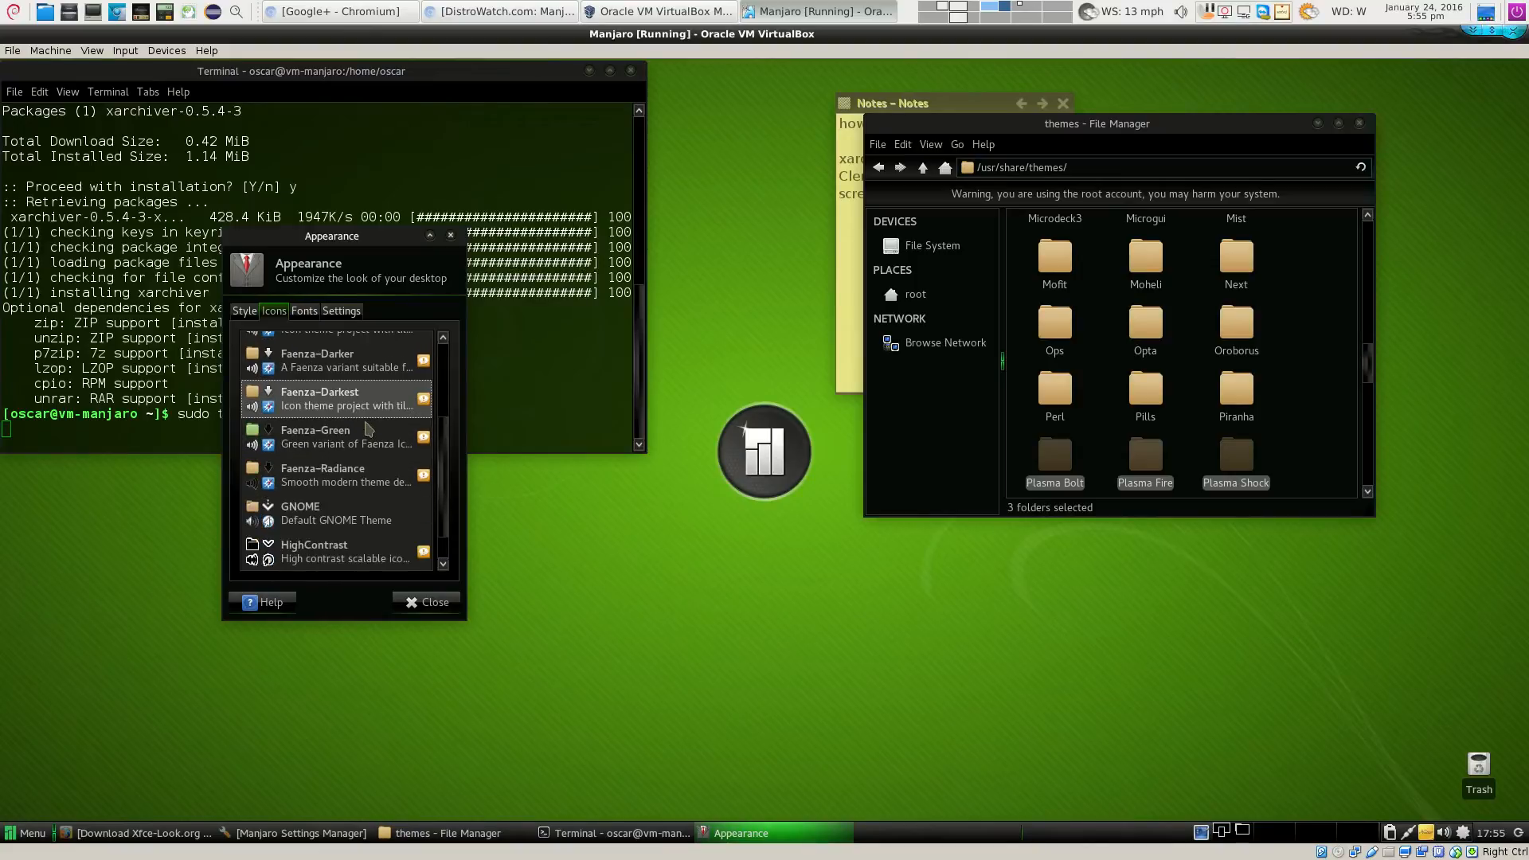
{"action": "scroll", "coordinate": [364, 448], "scroll_direction": "down", "scroll_amount": 1}
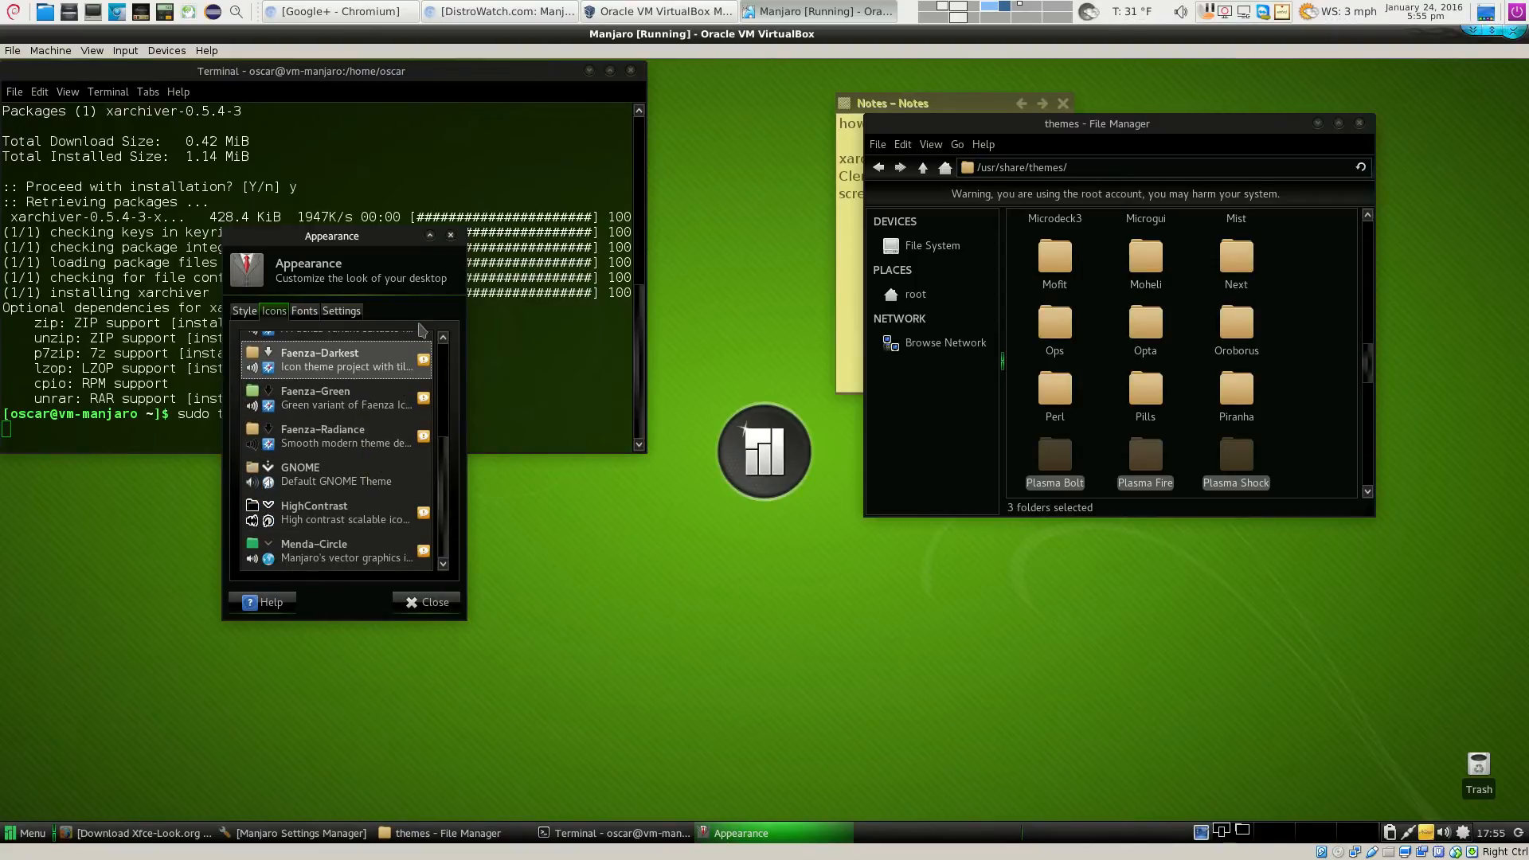
{"action": "left_click", "coordinate": [450, 235]}
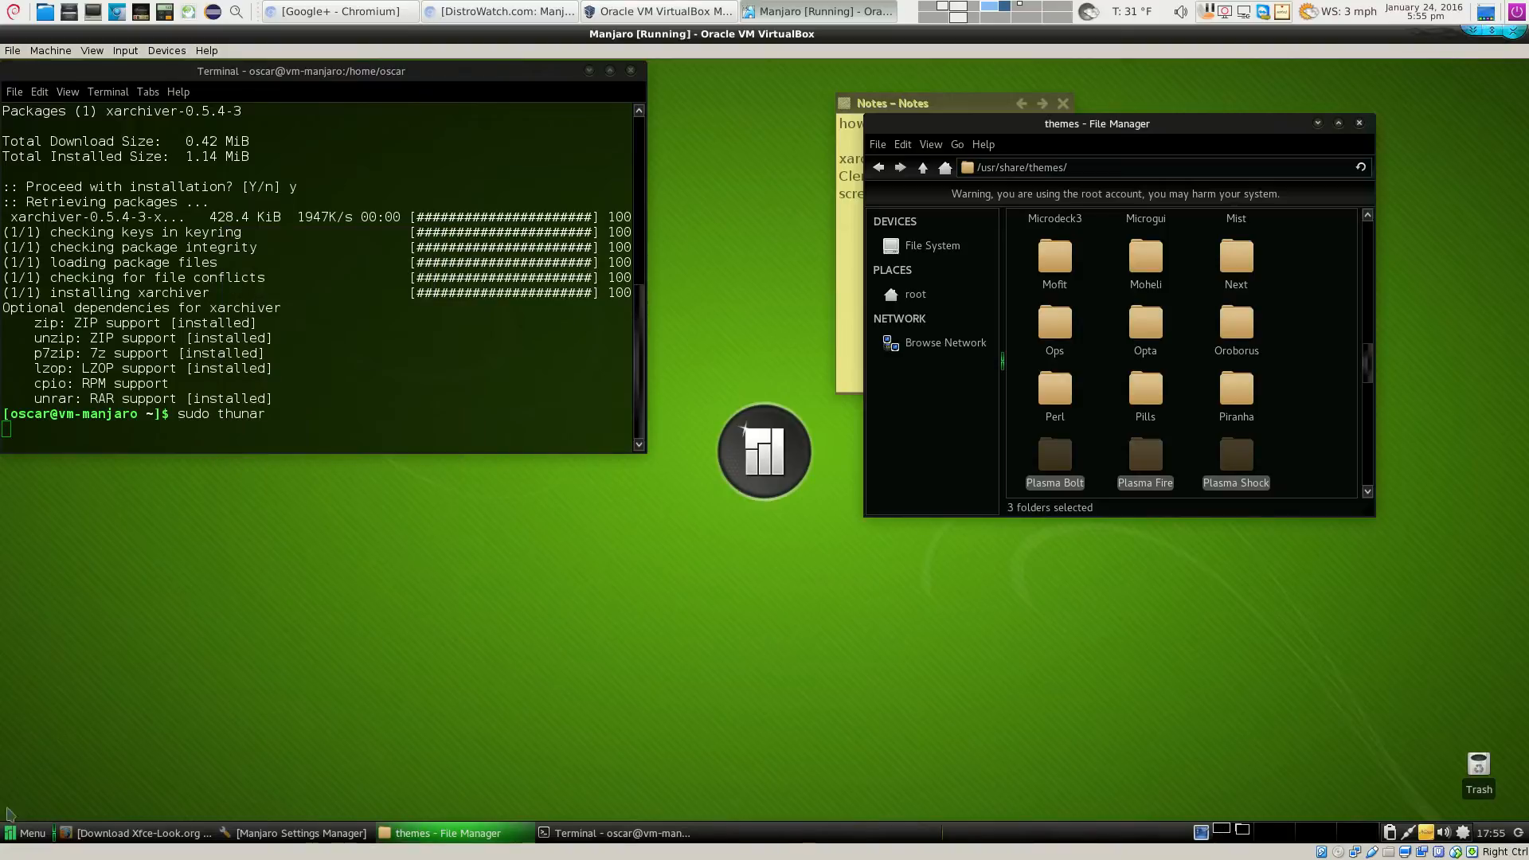
Open the Settings Manager and choose the Window Manager settings
{"action": "left_click", "coordinate": [24, 832]}
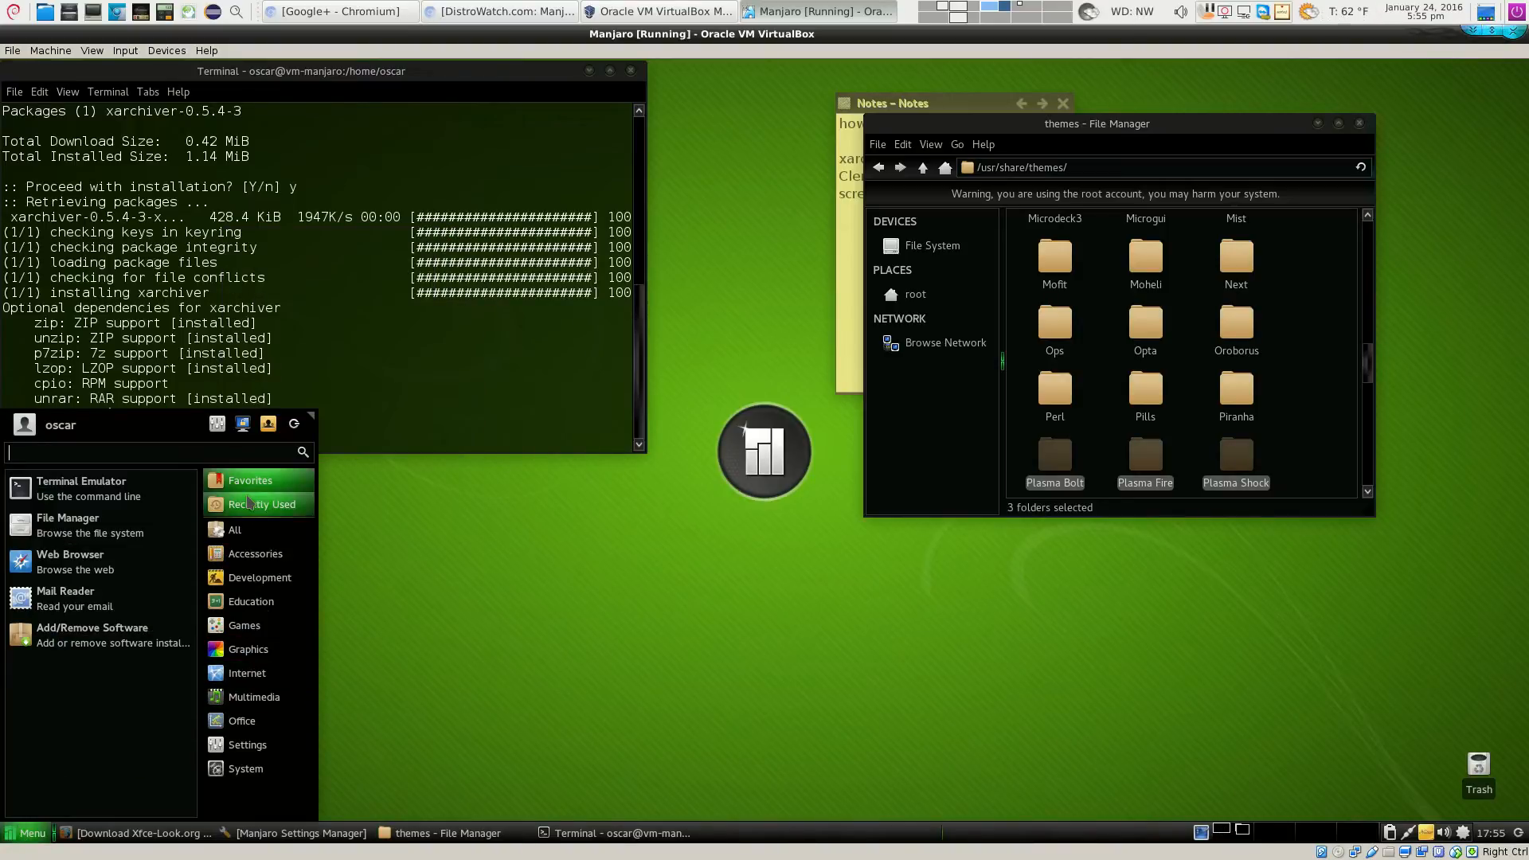
{"action": "left_click", "coordinate": [246, 744]}
{"action": "scroll", "coordinate": [108, 647], "scroll_direction": "down", "scroll_amount": 5}
{"action": "scroll", "coordinate": [107, 647], "scroll_direction": "down", "scroll_amount": 5}
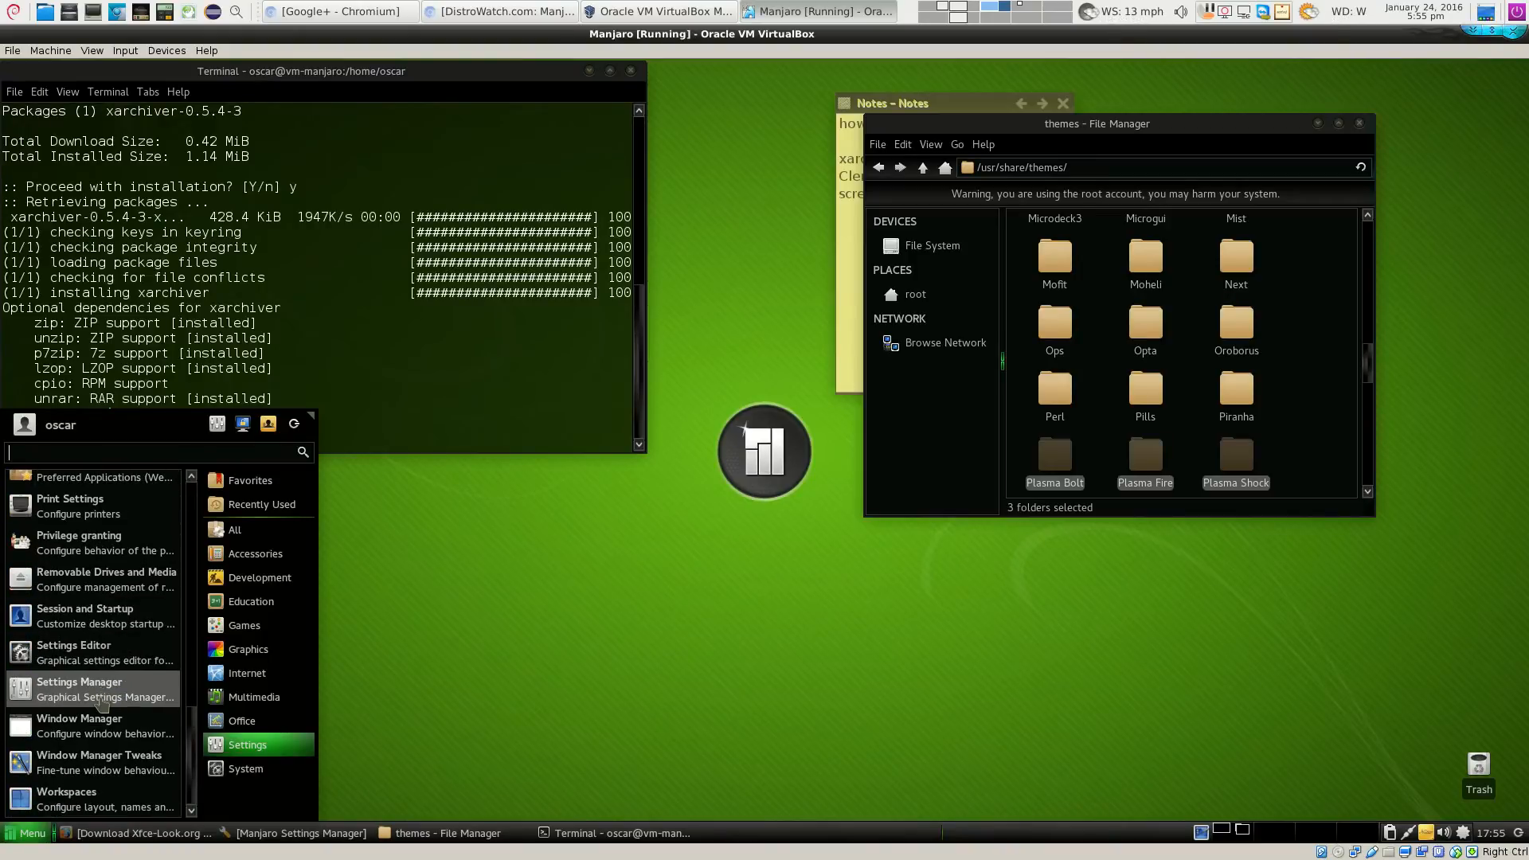
{"action": "left_click", "coordinate": [100, 699]}
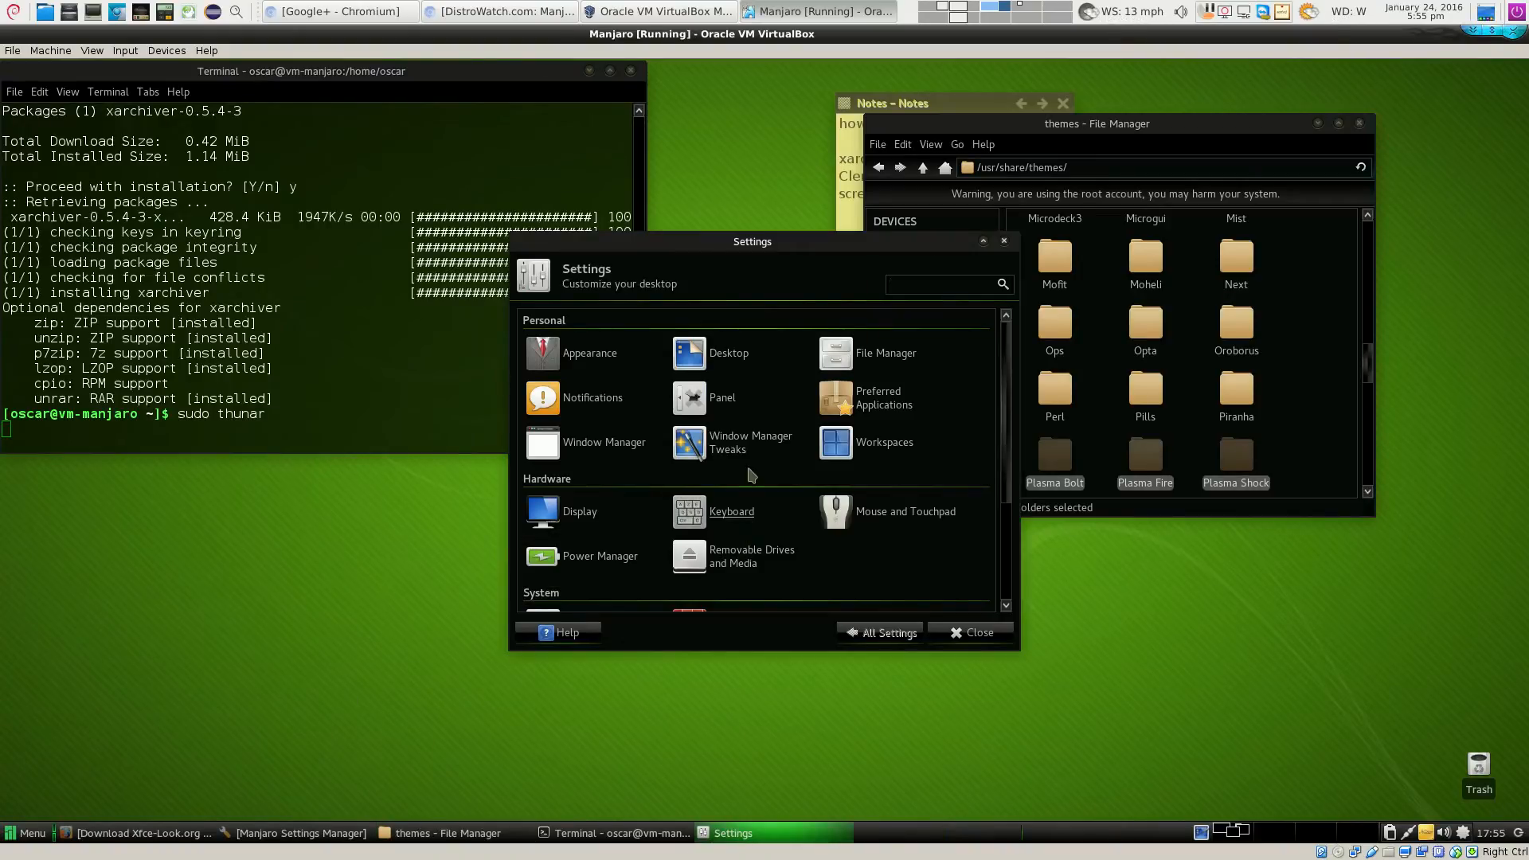
{"action": "left_click", "coordinate": [601, 443]}
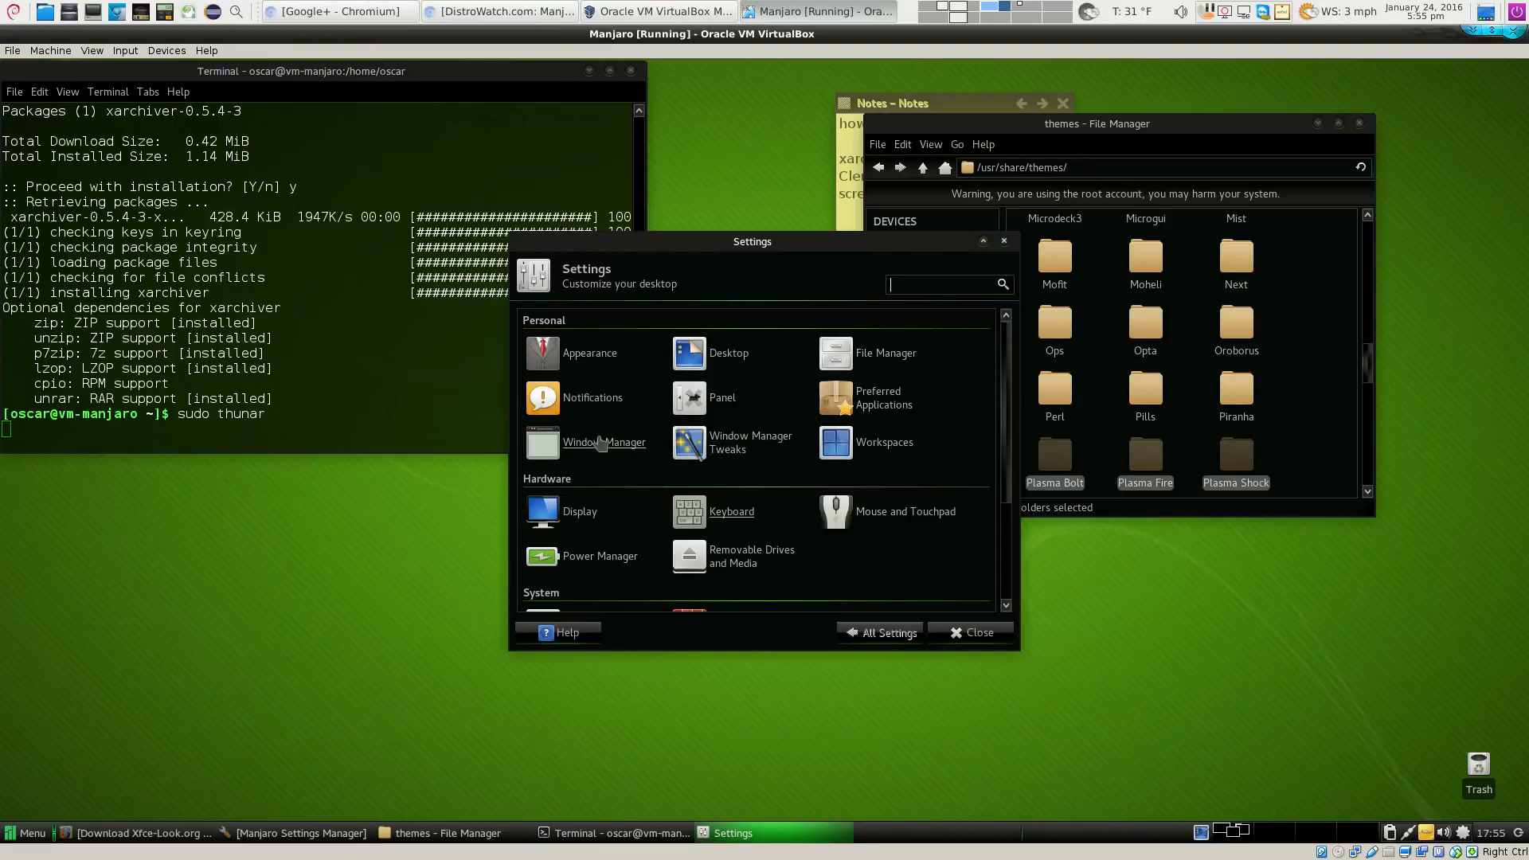
Try the Plasma Shock, Plasma Fire and Plasma Bolt window themes in turn, and apply Plasma Shock to the window borders
{"action": "left_click_drag", "start_coordinate": [760, 249], "coordinate": [522, 206]}
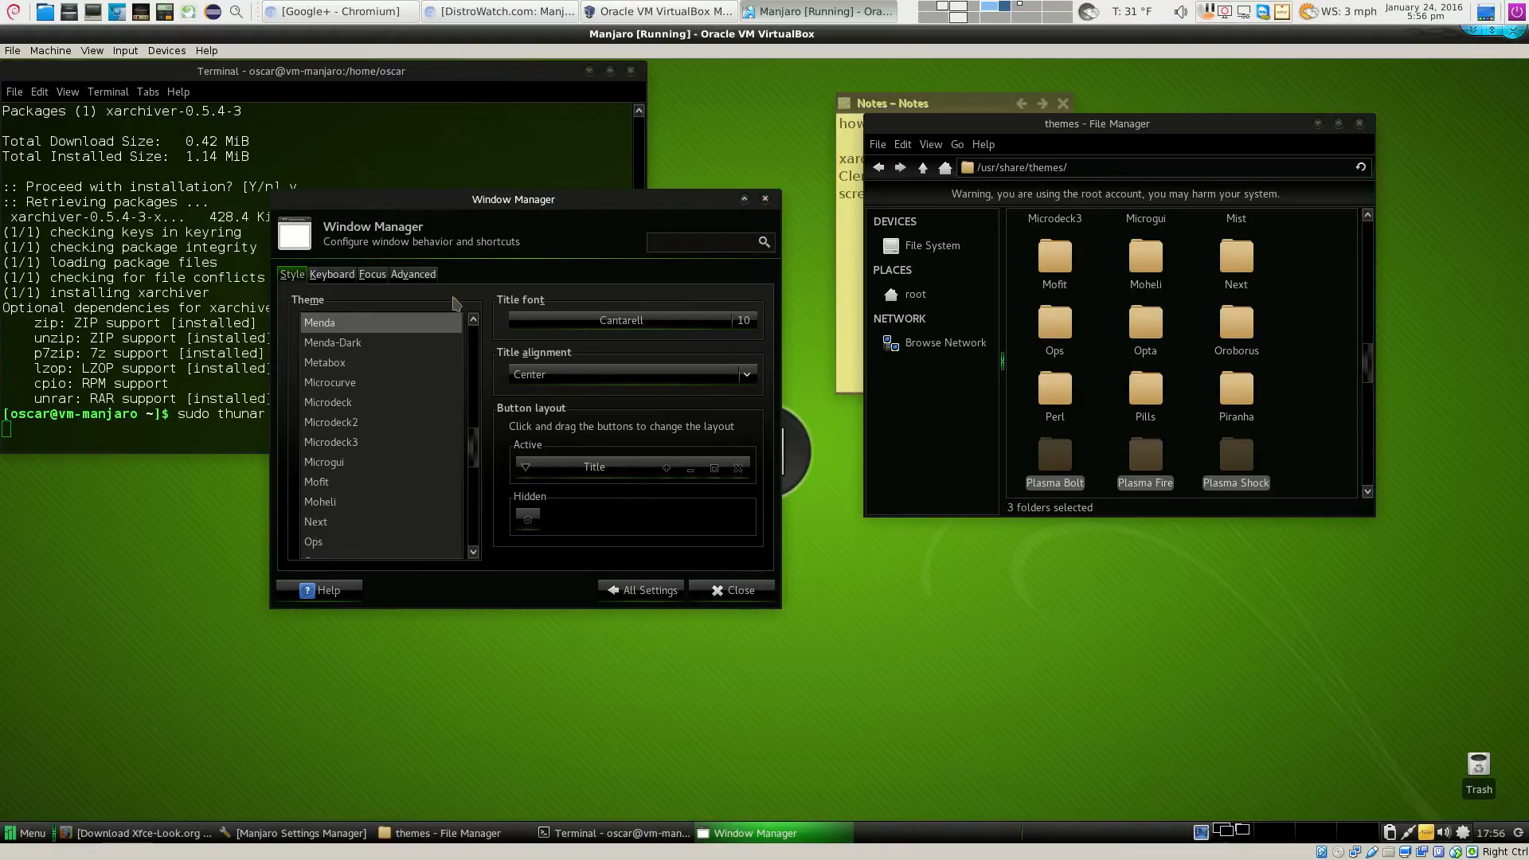
{"action": "scroll", "coordinate": [474, 442], "scroll_direction": "down", "scroll_amount": 6}
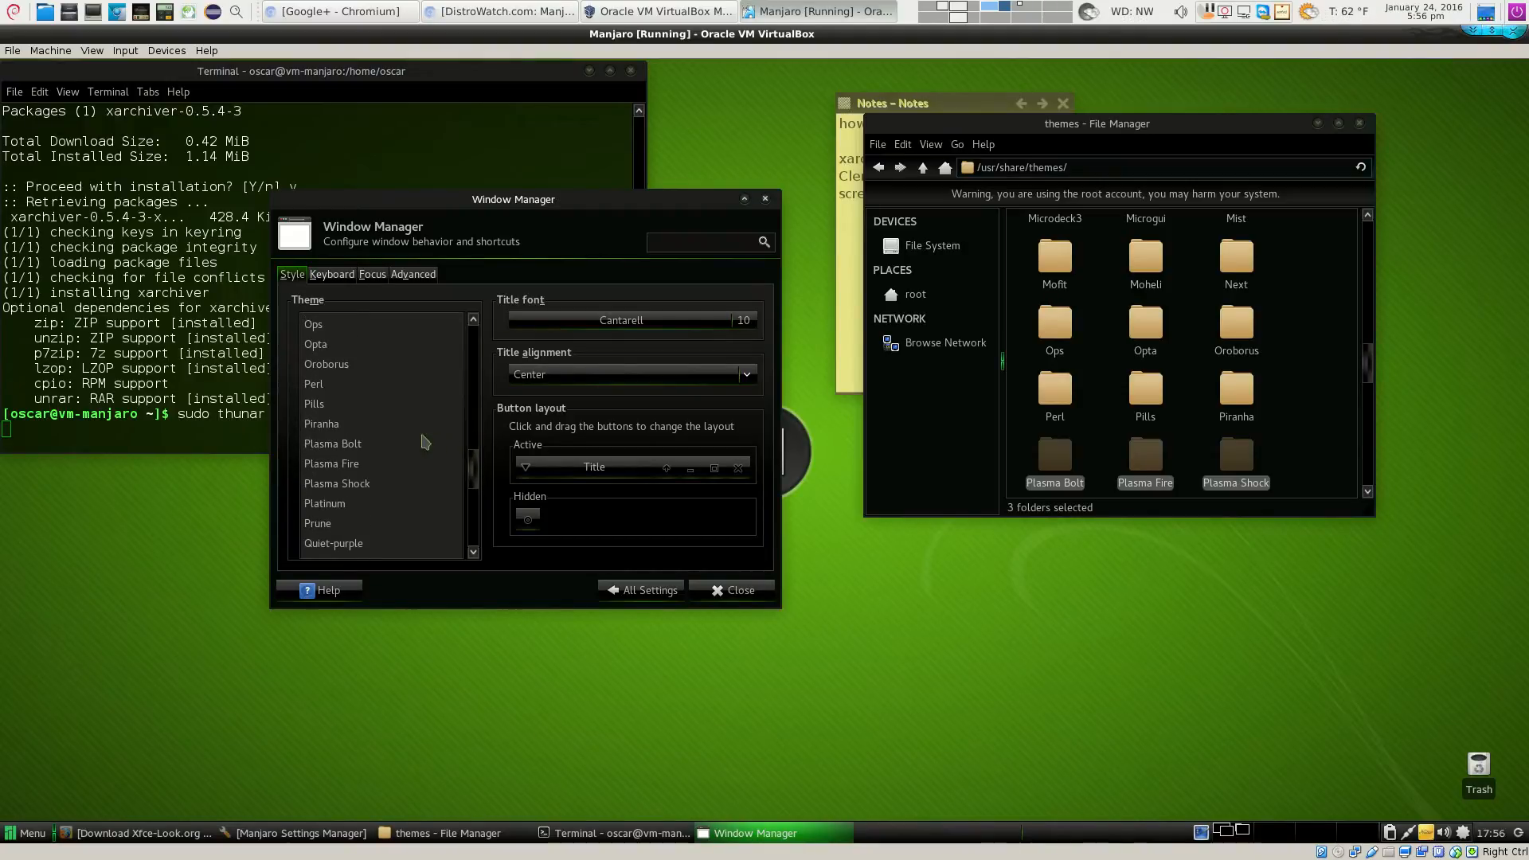
{"action": "left_click", "coordinate": [362, 483]}
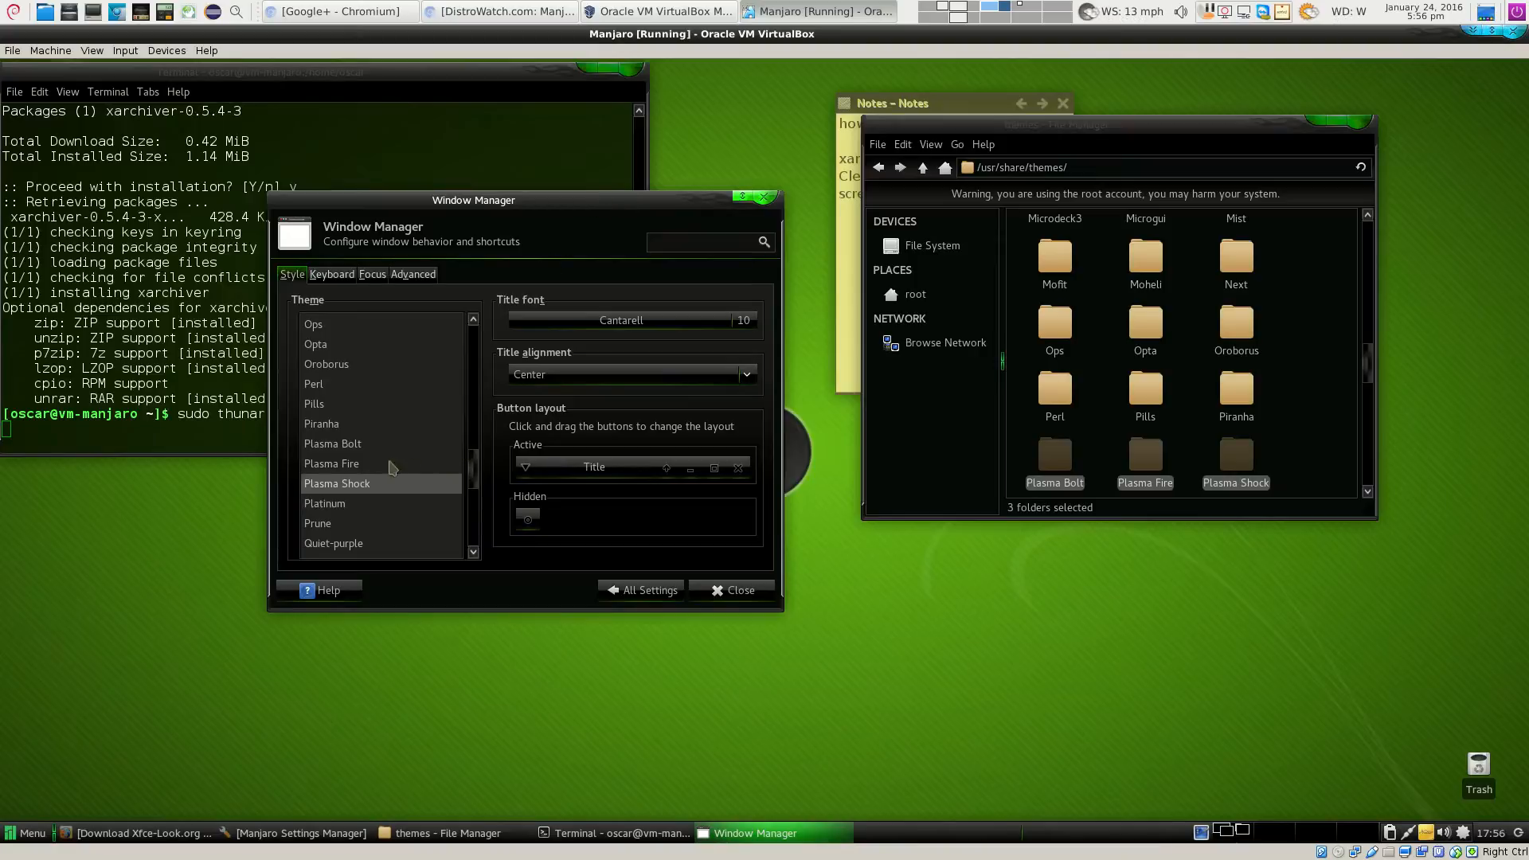
{"action": "left_click", "coordinate": [355, 468]}
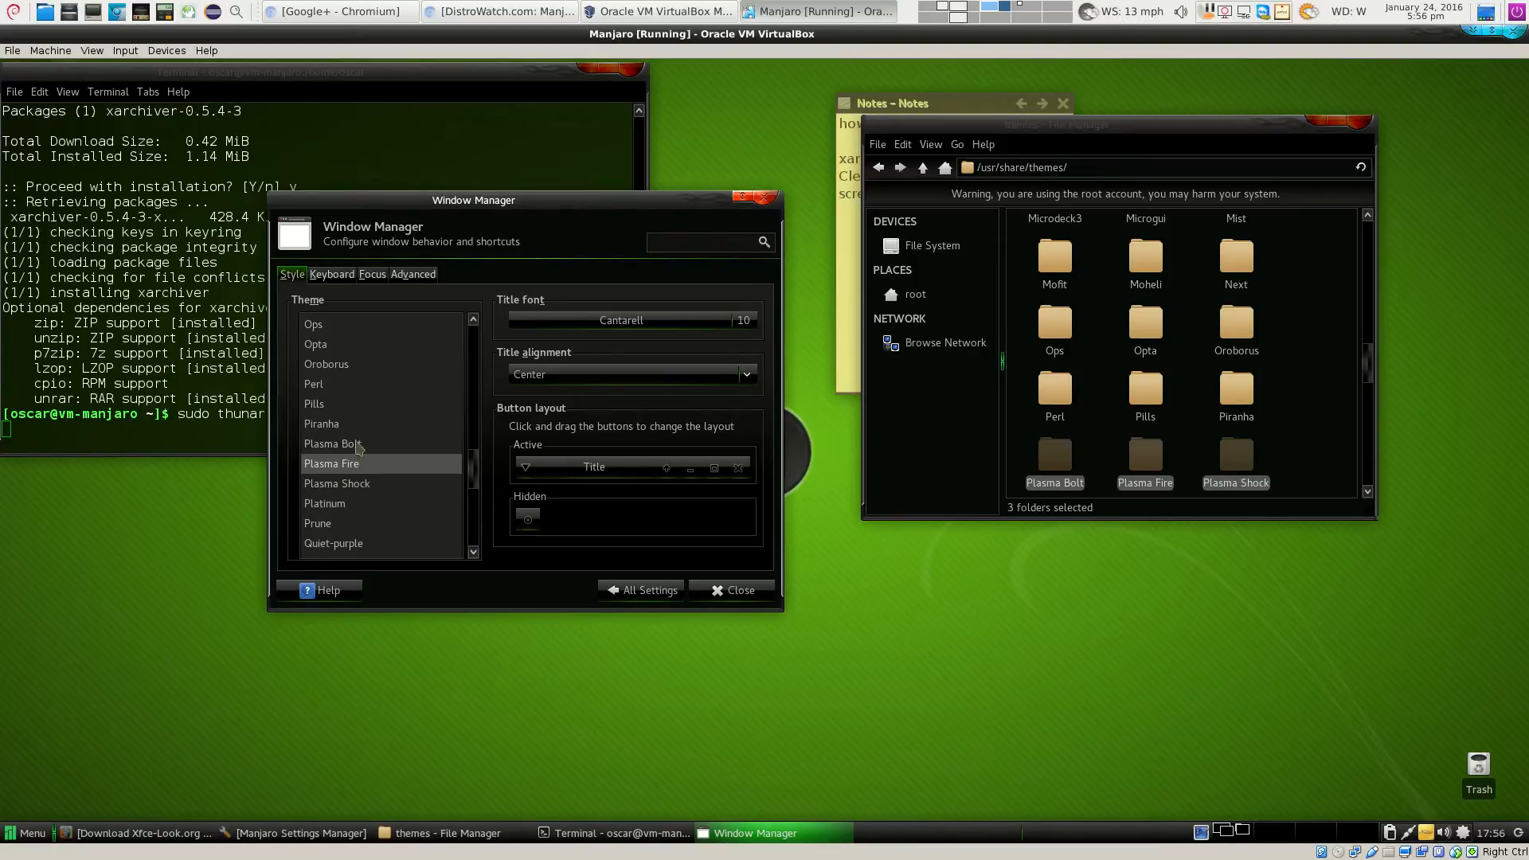
{"action": "left_click", "coordinate": [357, 446]}
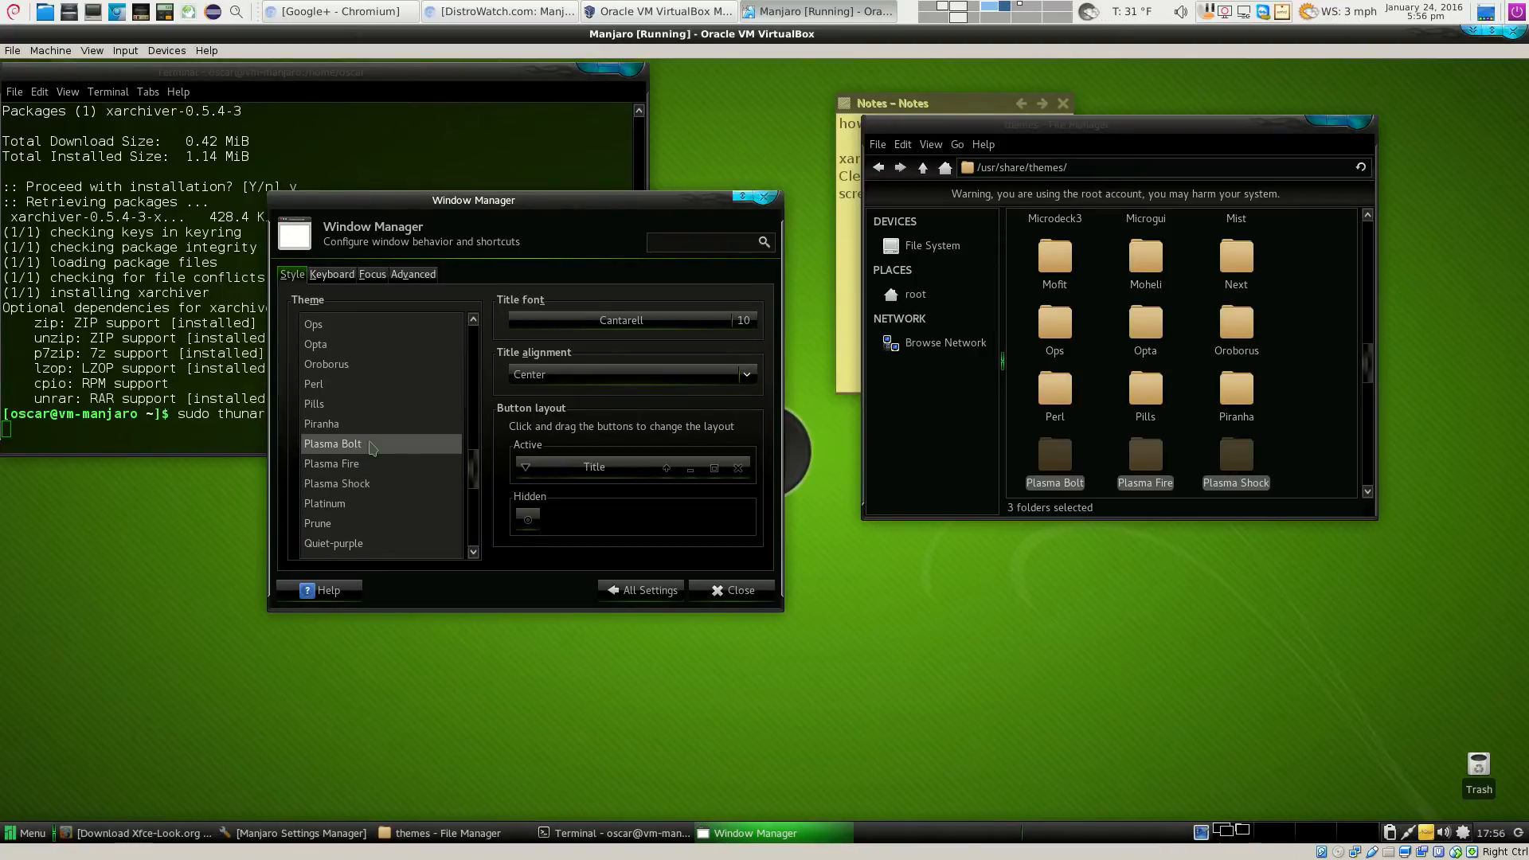
{"action": "left_click", "coordinate": [339, 485]}
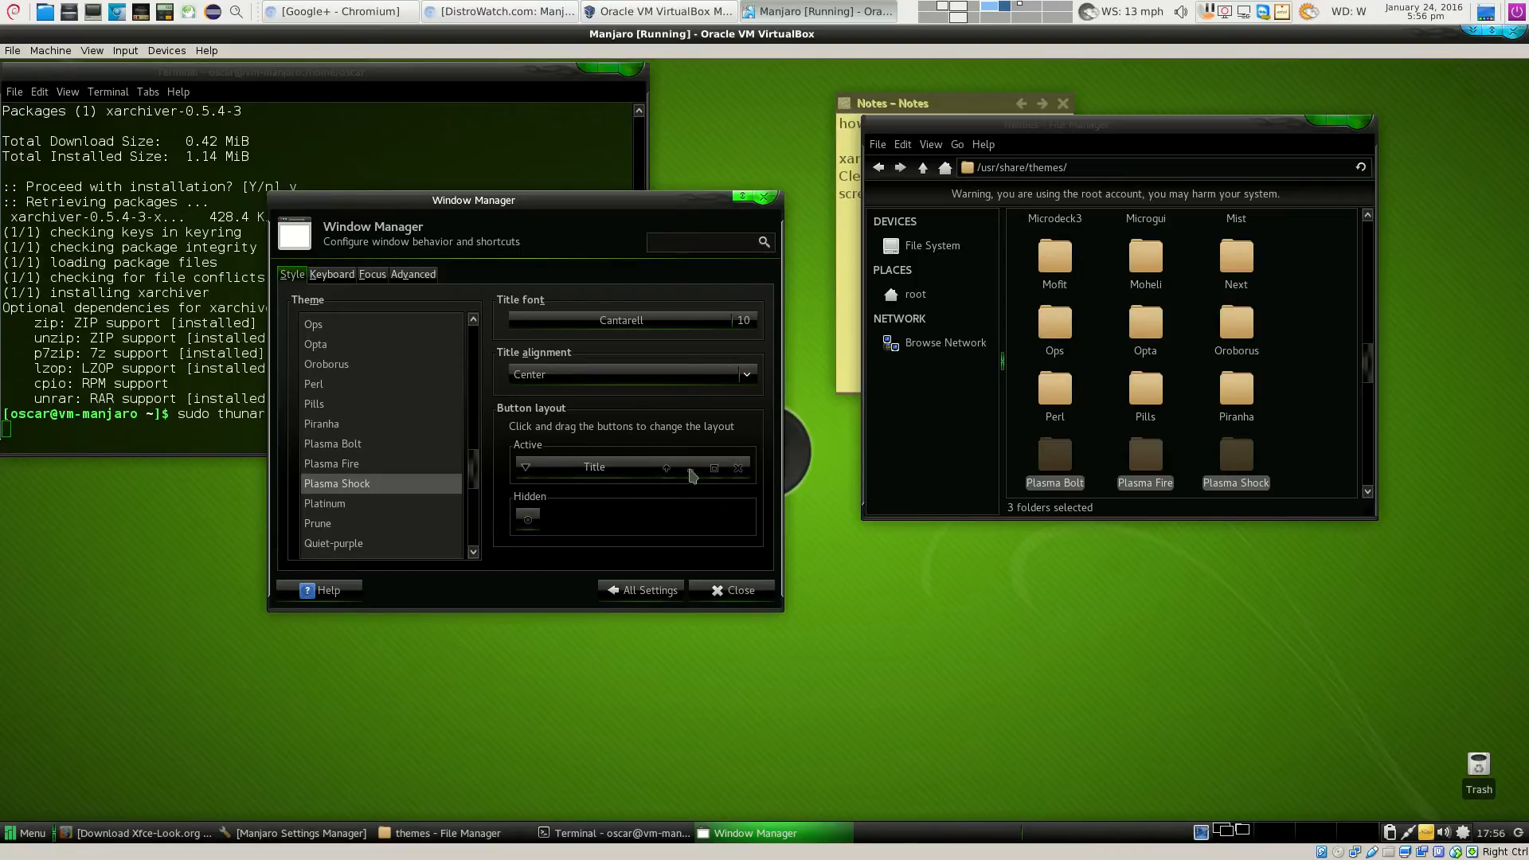
Rearrange the window button layout so that shade, minimize, maximize and close all sit before the title
{"action": "left_click_drag", "start_coordinate": [711, 475], "coordinate": [653, 465]}
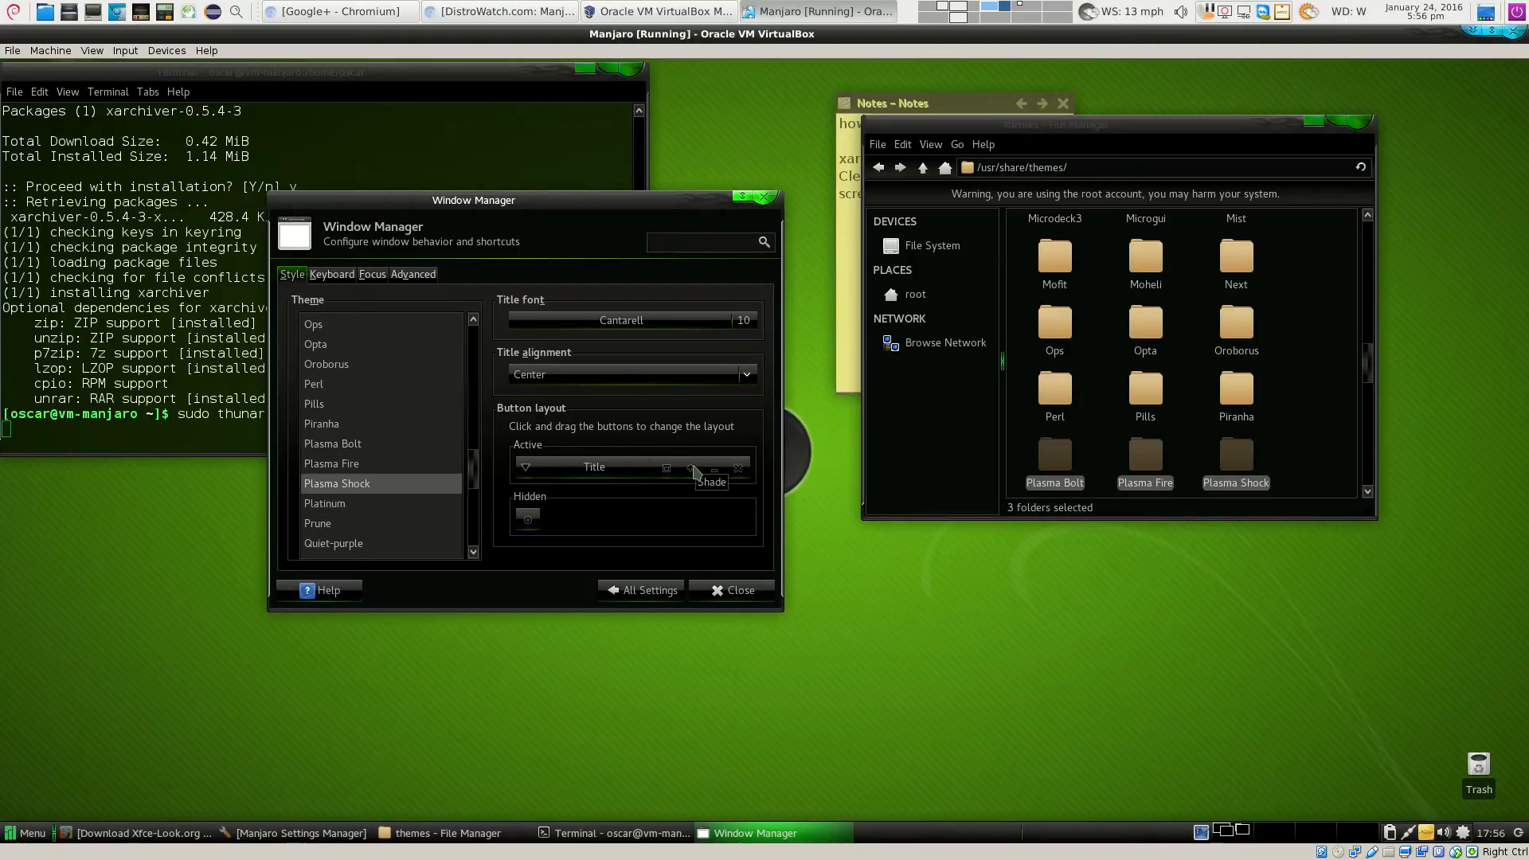
{"action": "left_click_drag", "start_coordinate": [713, 469], "coordinate": [547, 462]}
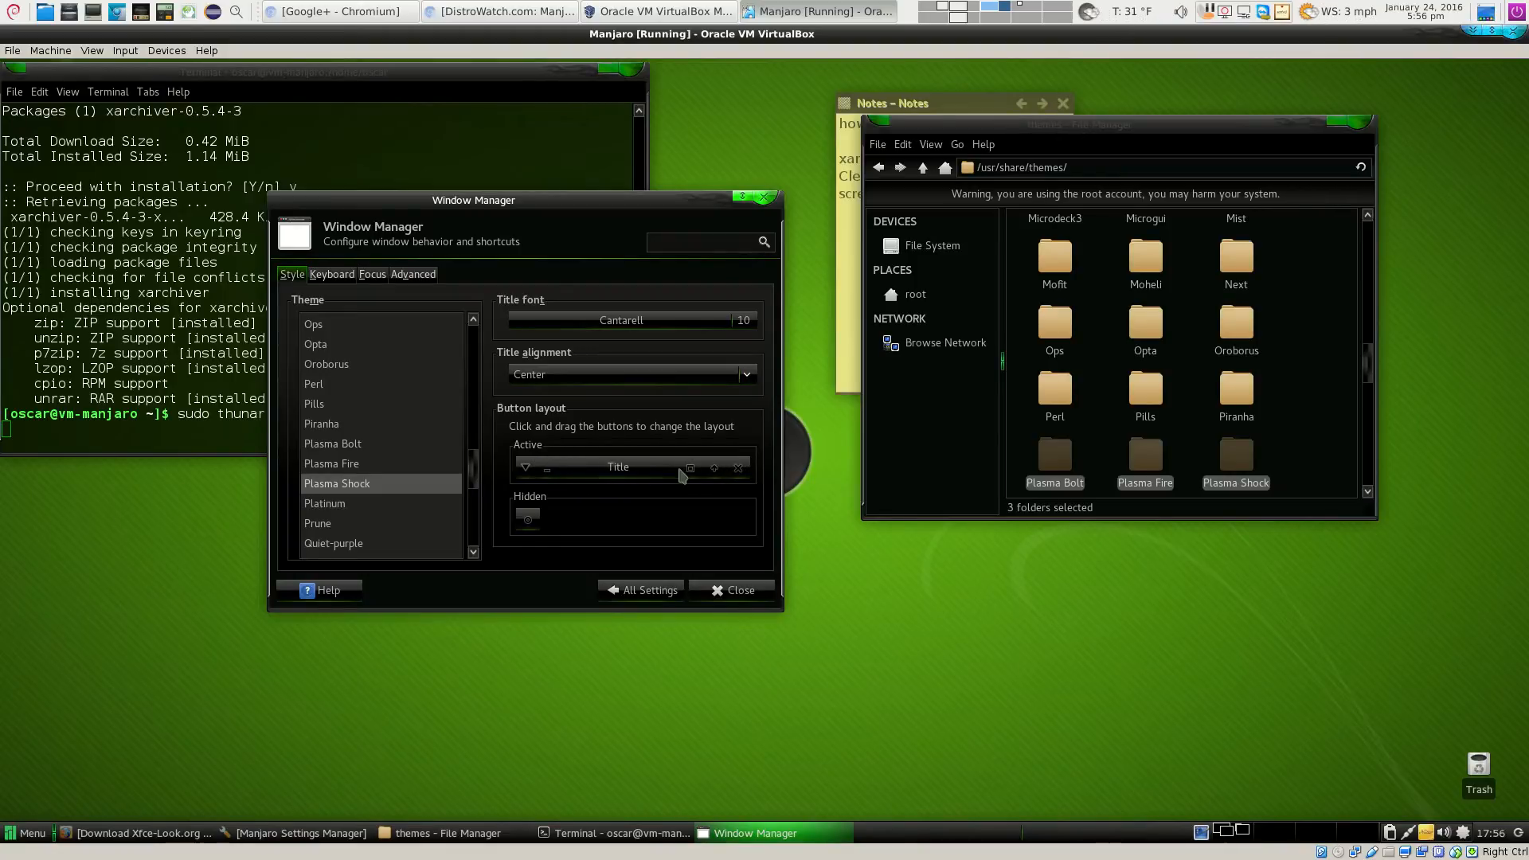
{"action": "left_click_drag", "start_coordinate": [737, 472], "coordinate": [572, 468]}
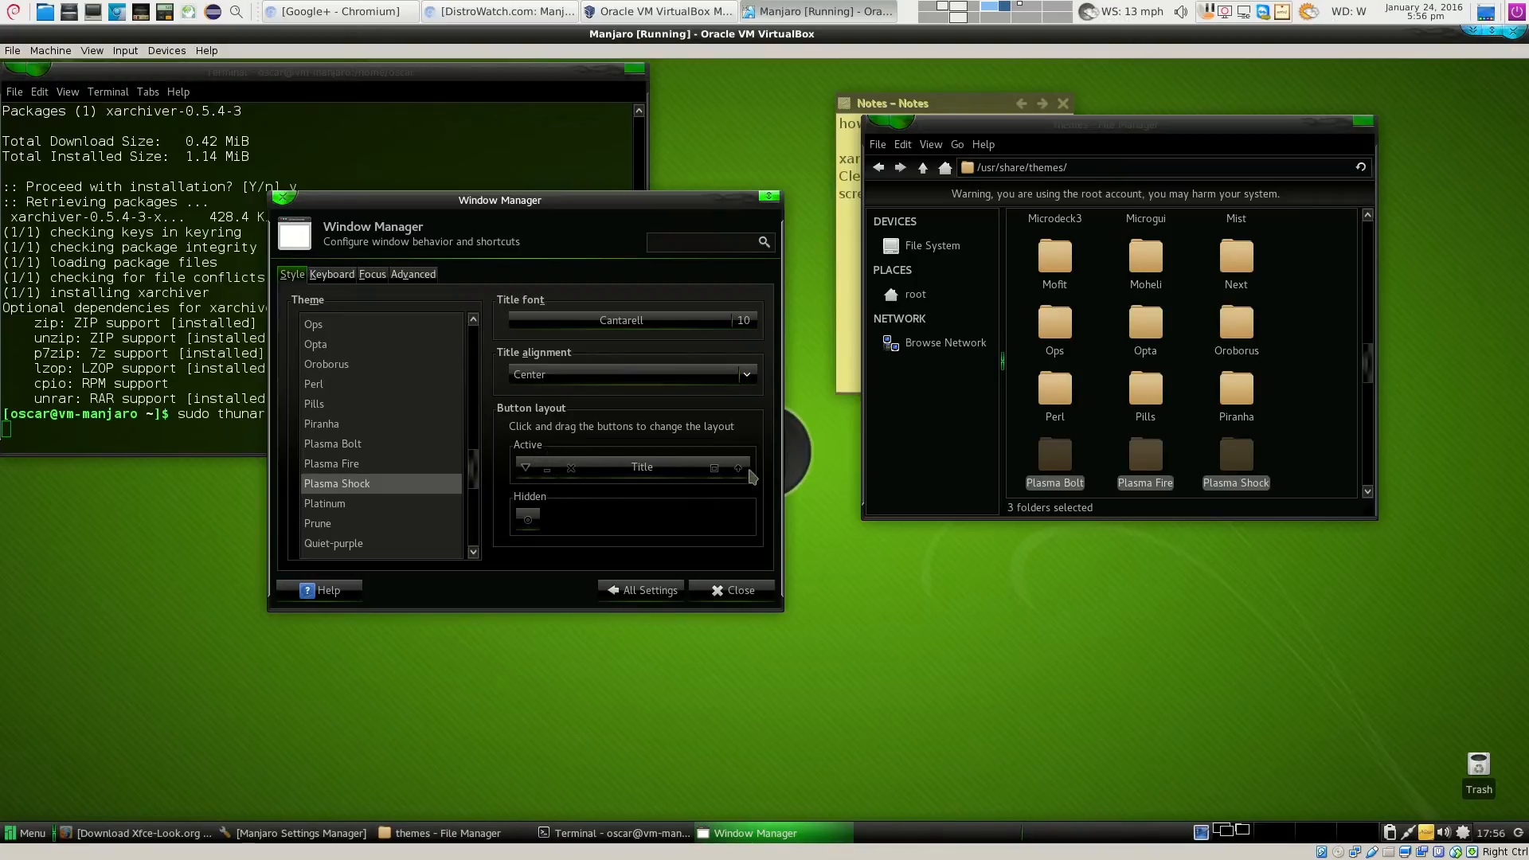
{"action": "left_click_drag", "start_coordinate": [741, 471], "coordinate": [545, 468]}
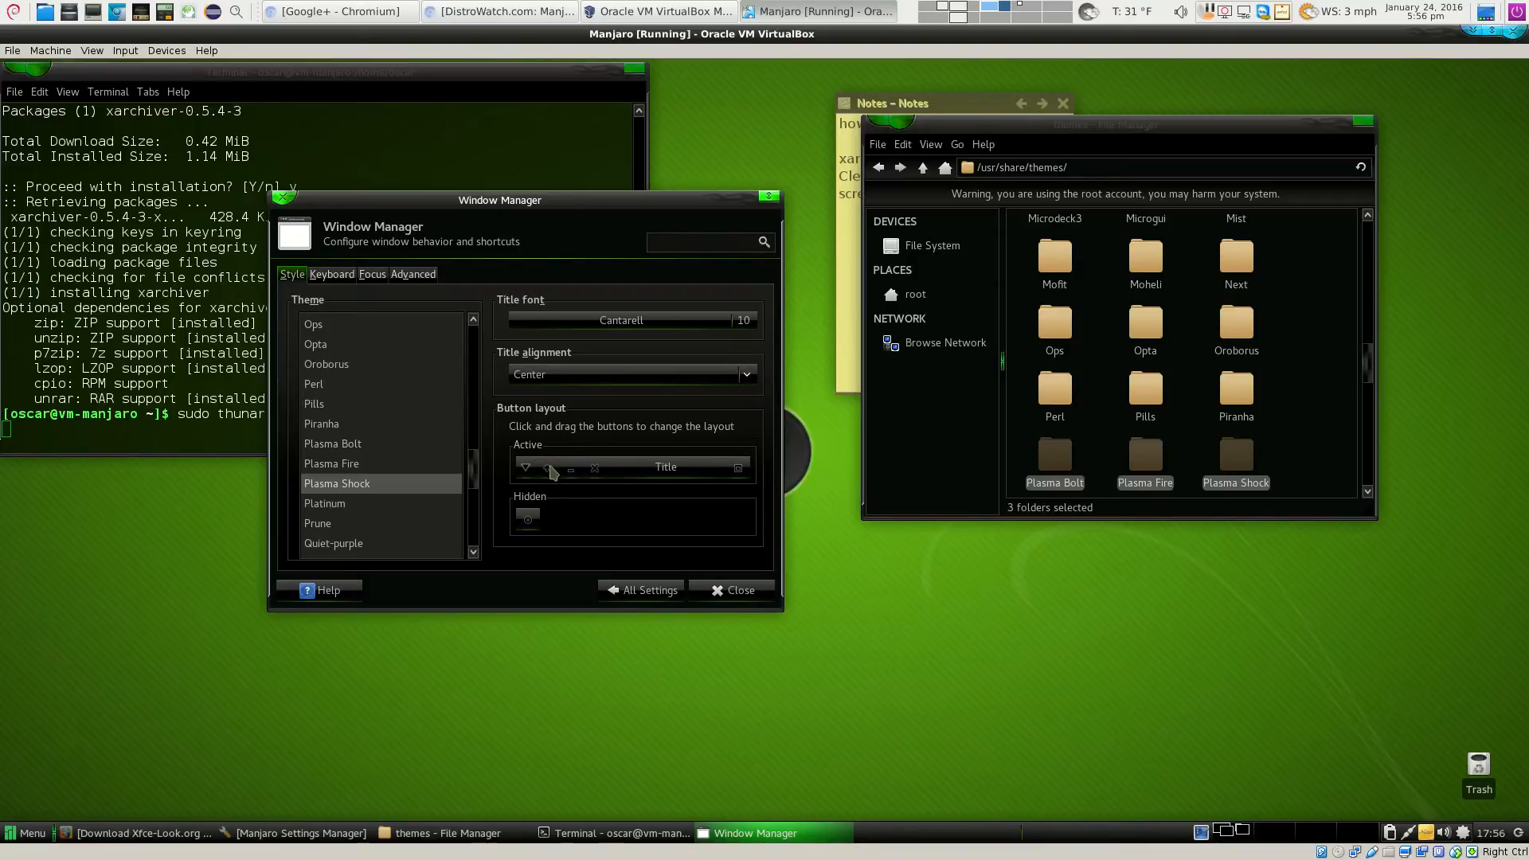
{"action": "left_click_drag", "start_coordinate": [738, 468], "coordinate": [545, 469]}
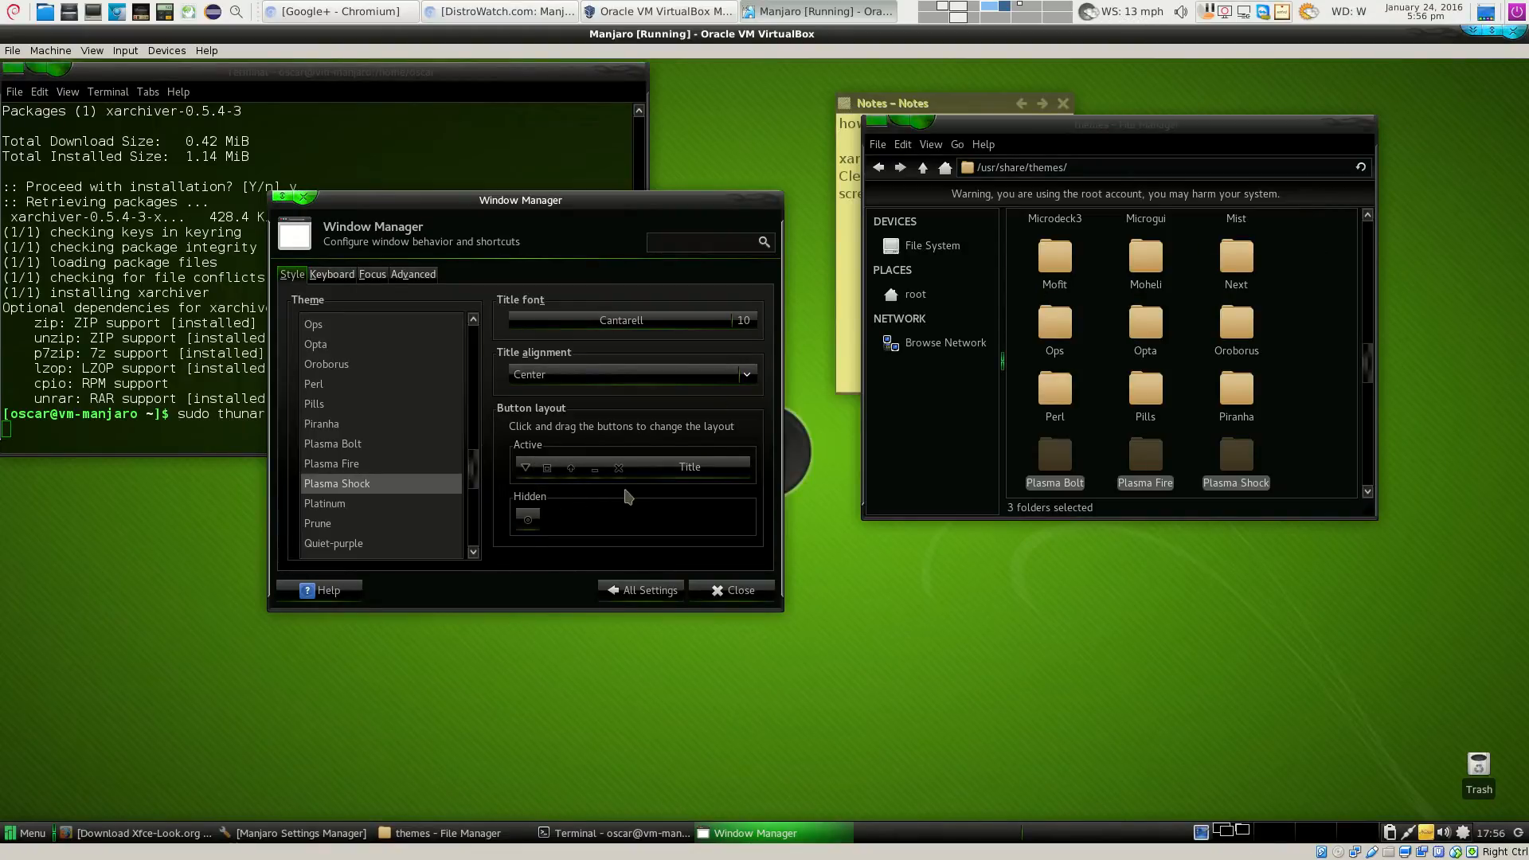
Move the shade, minimize, maximize and close buttons back behind the title in the button layout
{"action": "left_click_drag", "start_coordinate": [621, 476], "coordinate": [737, 474]}
{"action": "left_click_drag", "start_coordinate": [568, 476], "coordinate": [718, 468]}
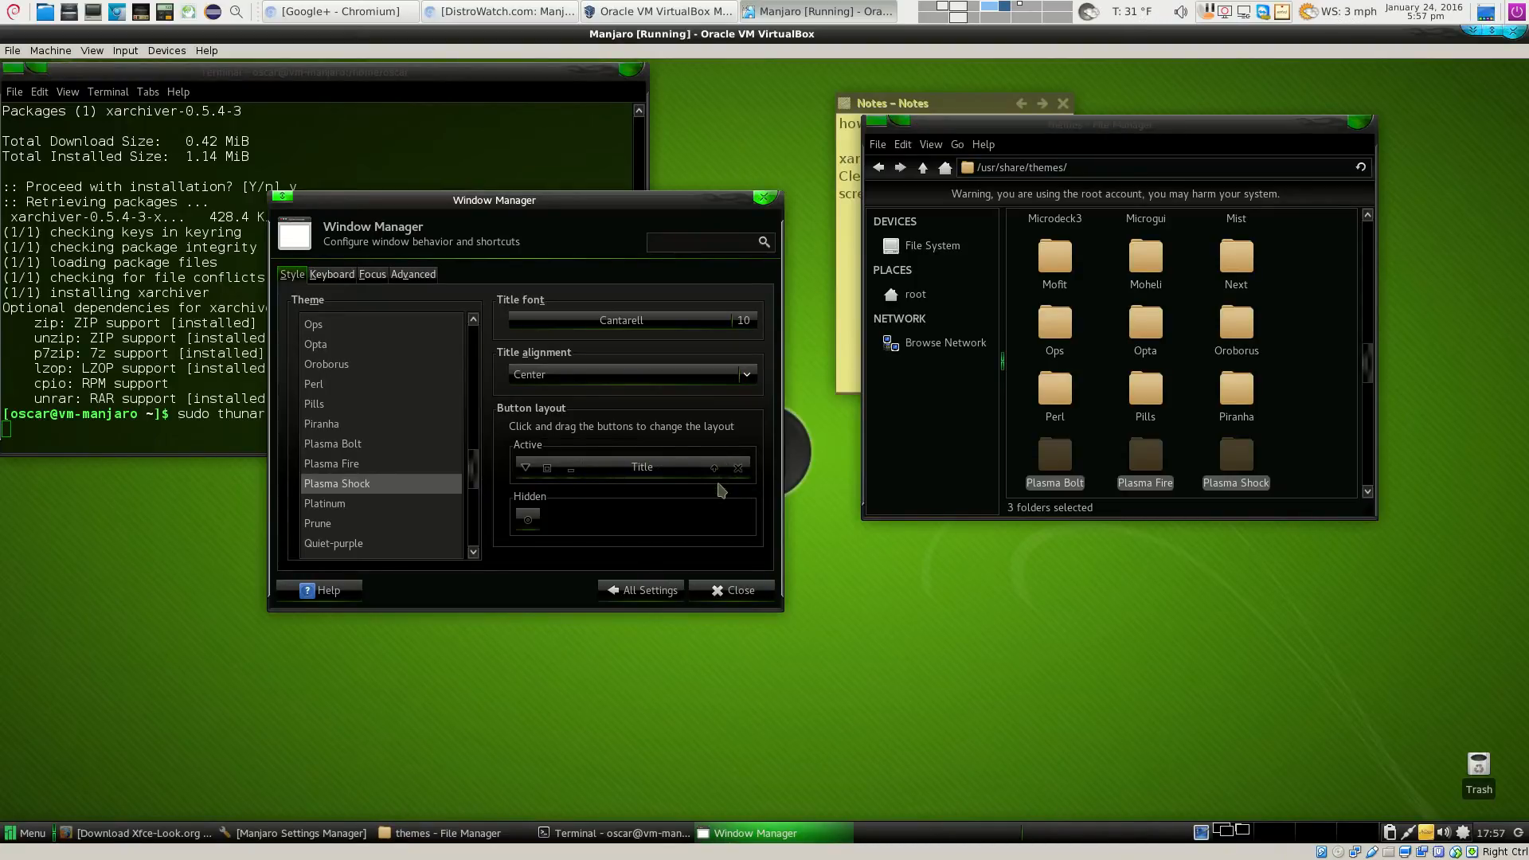
{"action": "left_click_drag", "start_coordinate": [570, 469], "coordinate": [721, 475]}
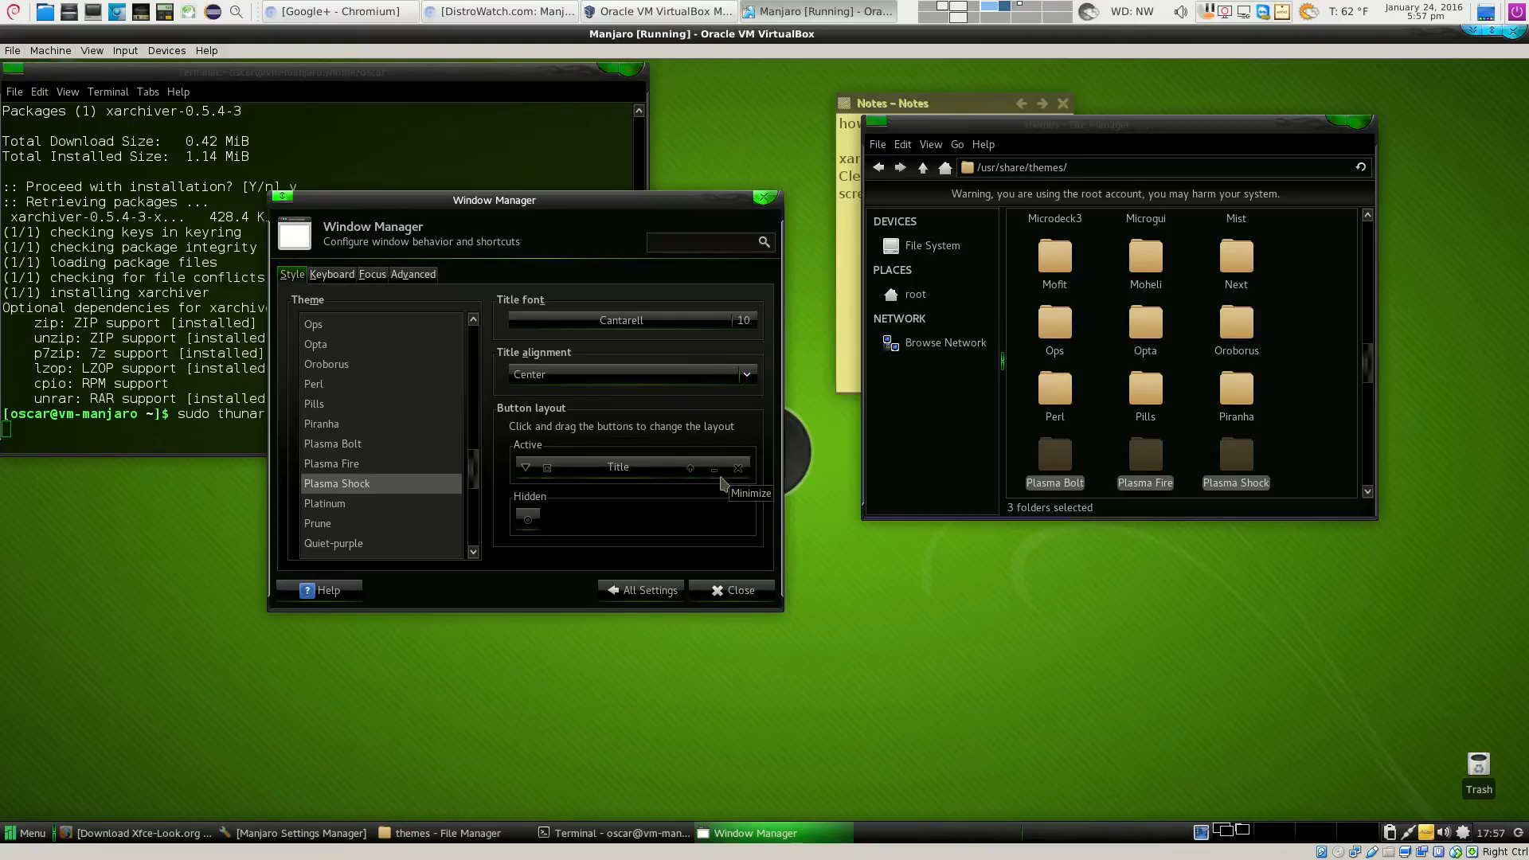
{"action": "left_click_drag", "start_coordinate": [547, 468], "coordinate": [727, 481]}
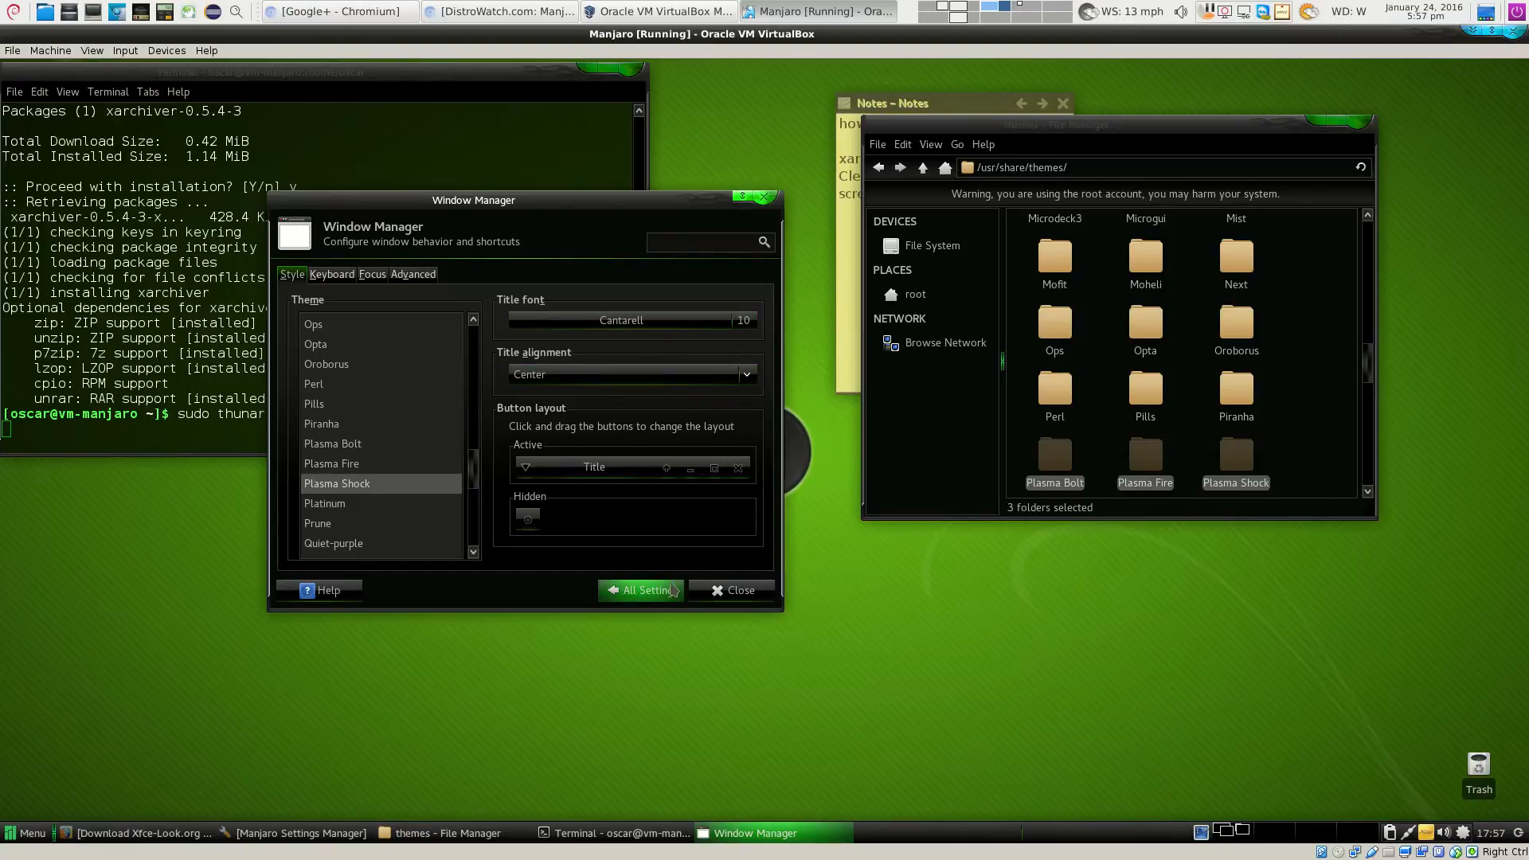
Close the Window Manager settings and the themes file manager, and bring the terminal to the front
{"action": "left_click", "coordinate": [733, 590]}
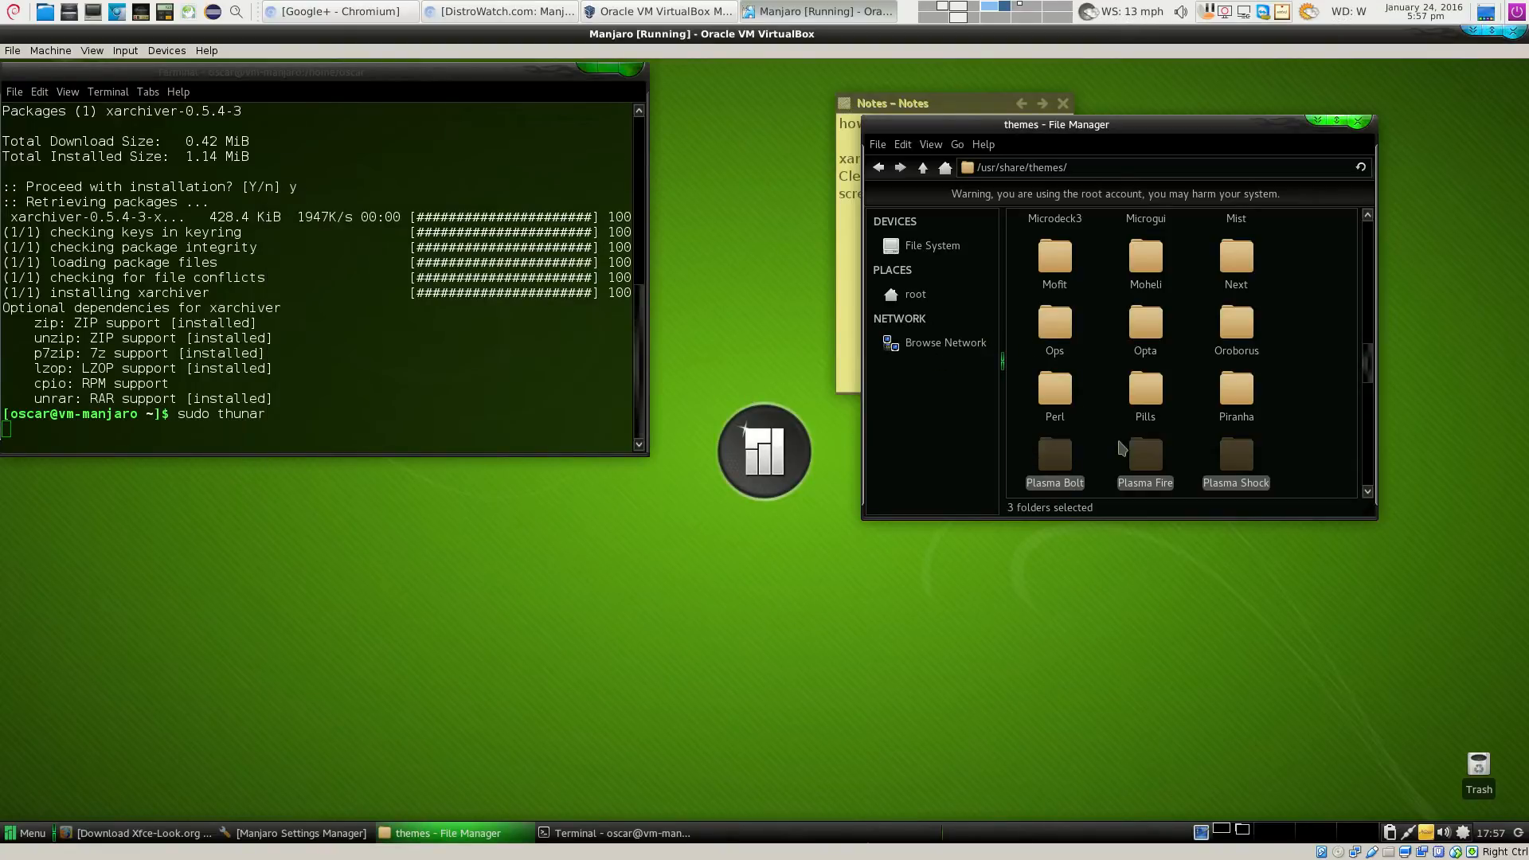
{"action": "left_click", "coordinate": [1358, 122]}
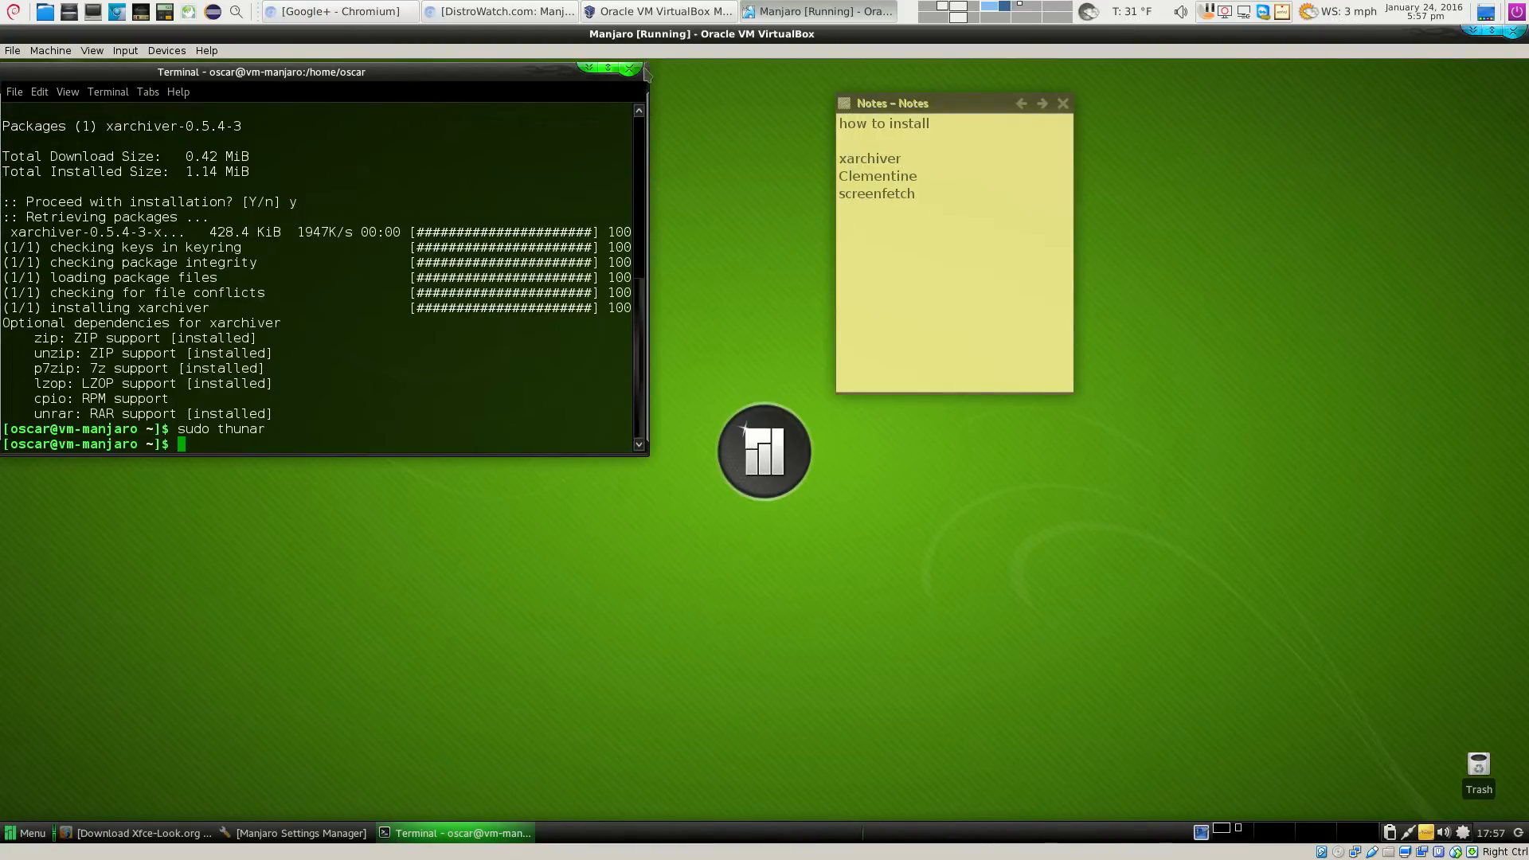
{"action": "left_click", "coordinate": [590, 68]}
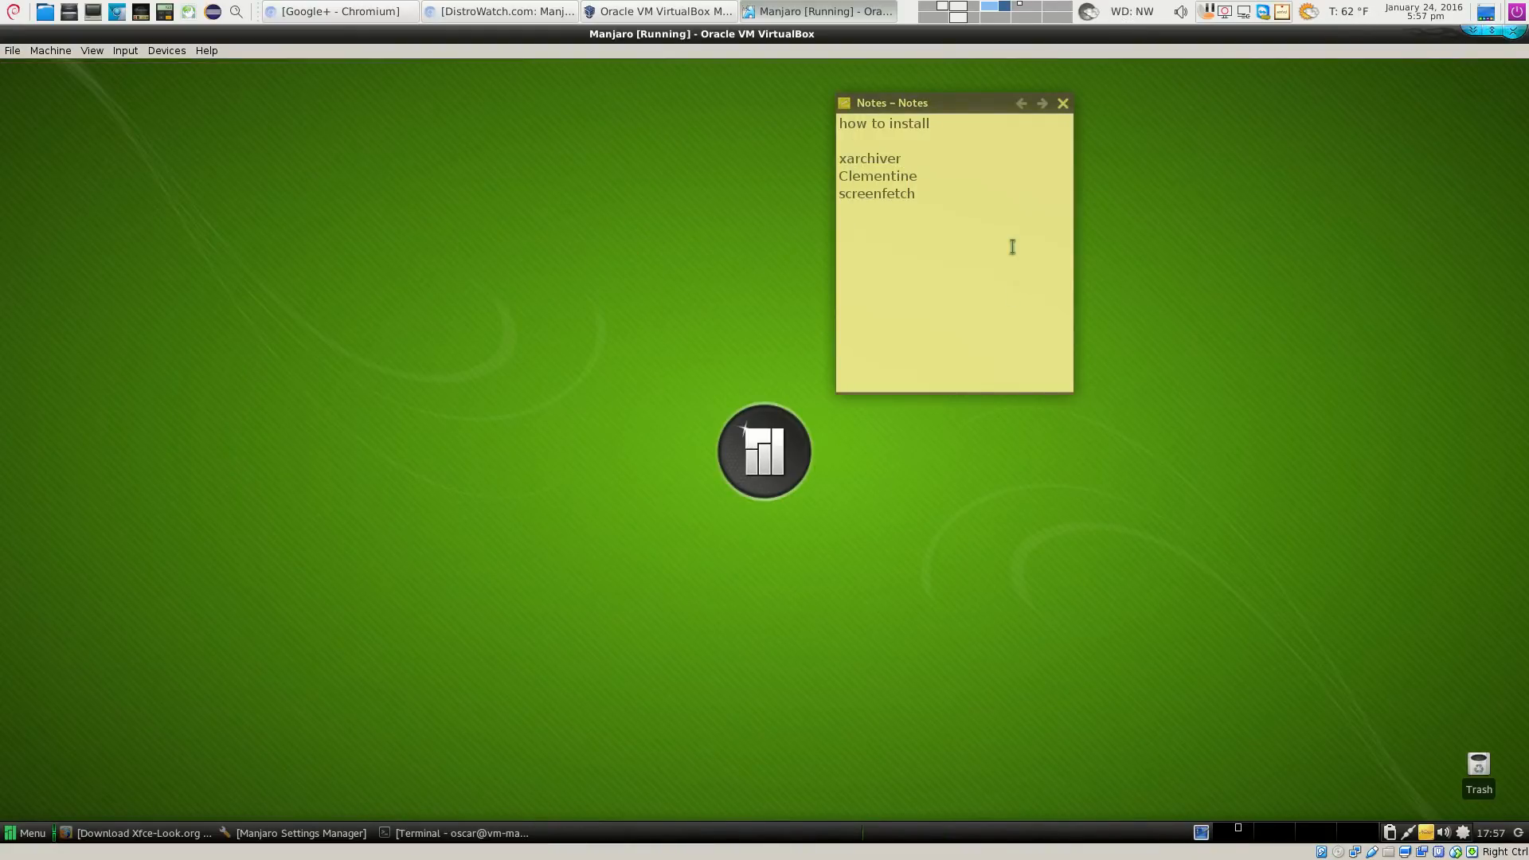
{"action": "left_click", "coordinate": [437, 835]}
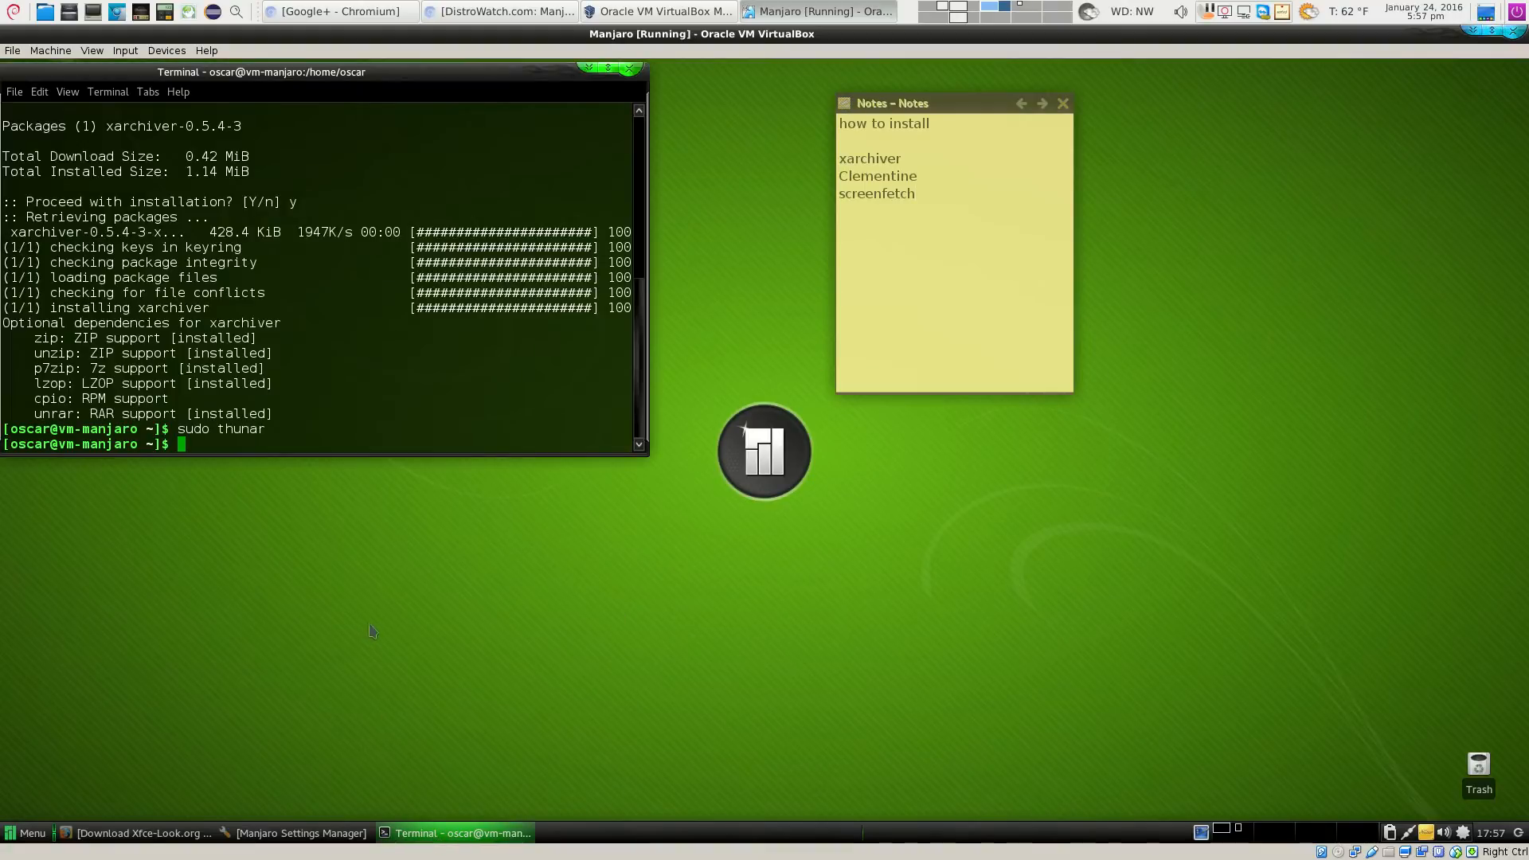
Install Clementine by running "sudo pacman -S clementine" in the terminal, and accept the installation with y
{"action": "key", "text": "Up"}
{"action": "key", "text": "Up"}
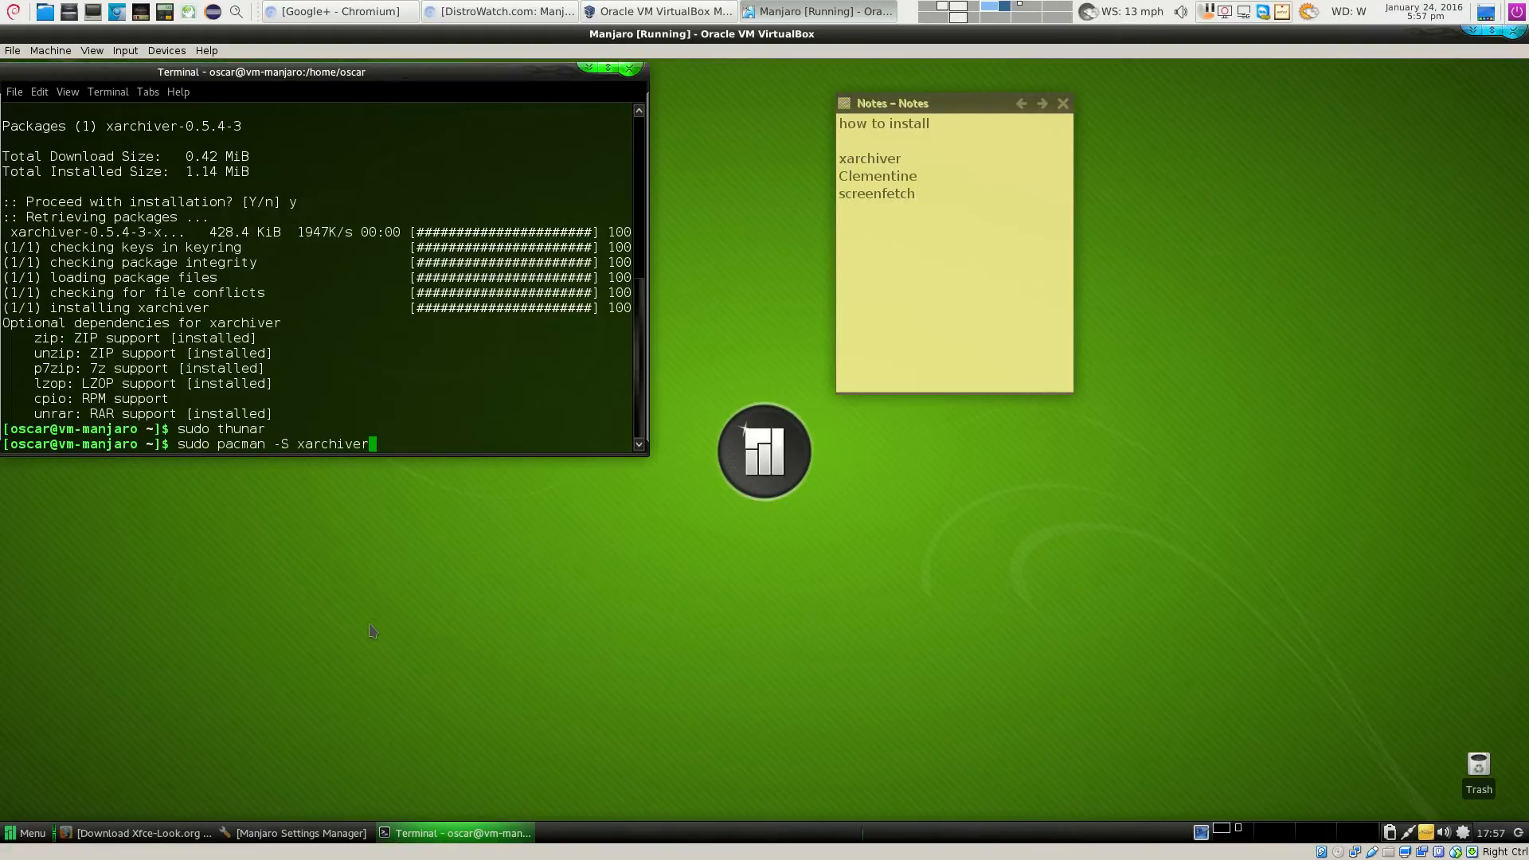
{"action": "key", "text": "BackSpace"}
{"action": "key", "text": "BackSpace"}
{"action": "key", "text": "BackSpace"}
{"action": "key", "text": "BackSpace"}
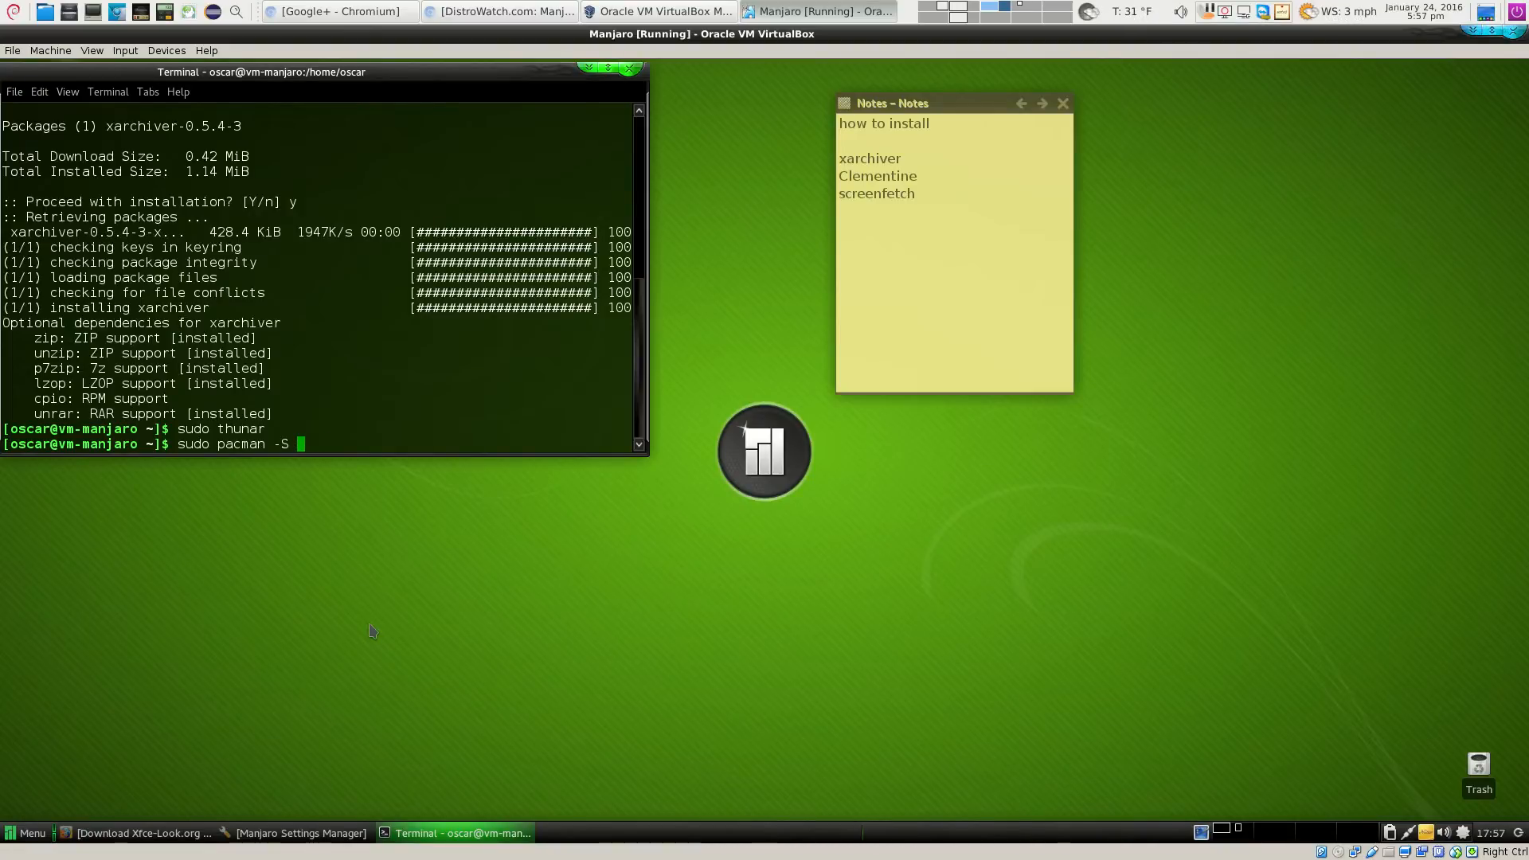
{"action": "type", "text": "clementine"}
{"action": "key", "text": "Return"}
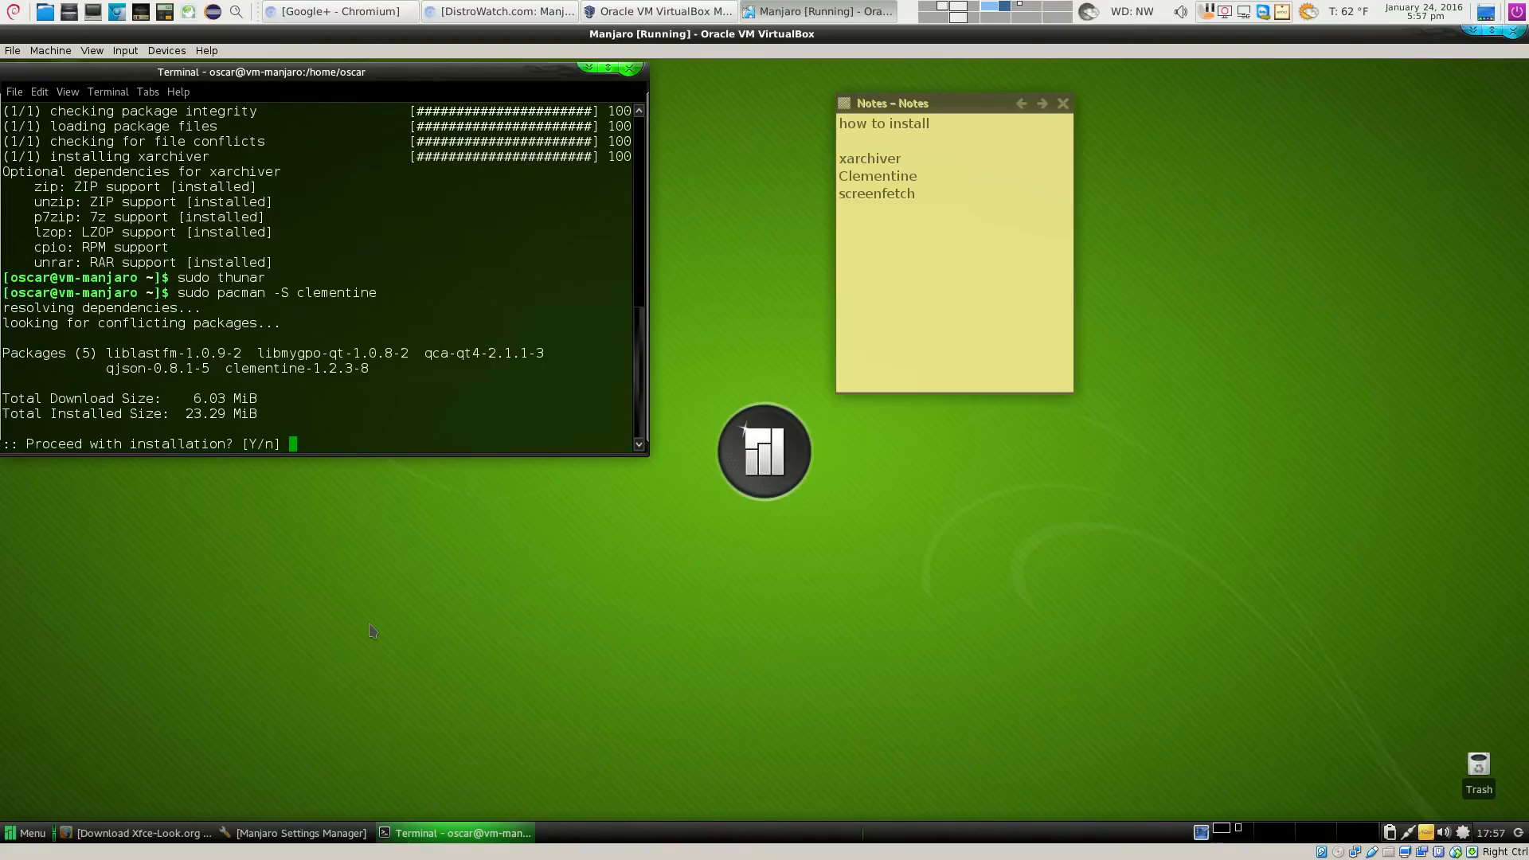
{"action": "type", "text": "y"}
{"action": "key", "text": "Return"}
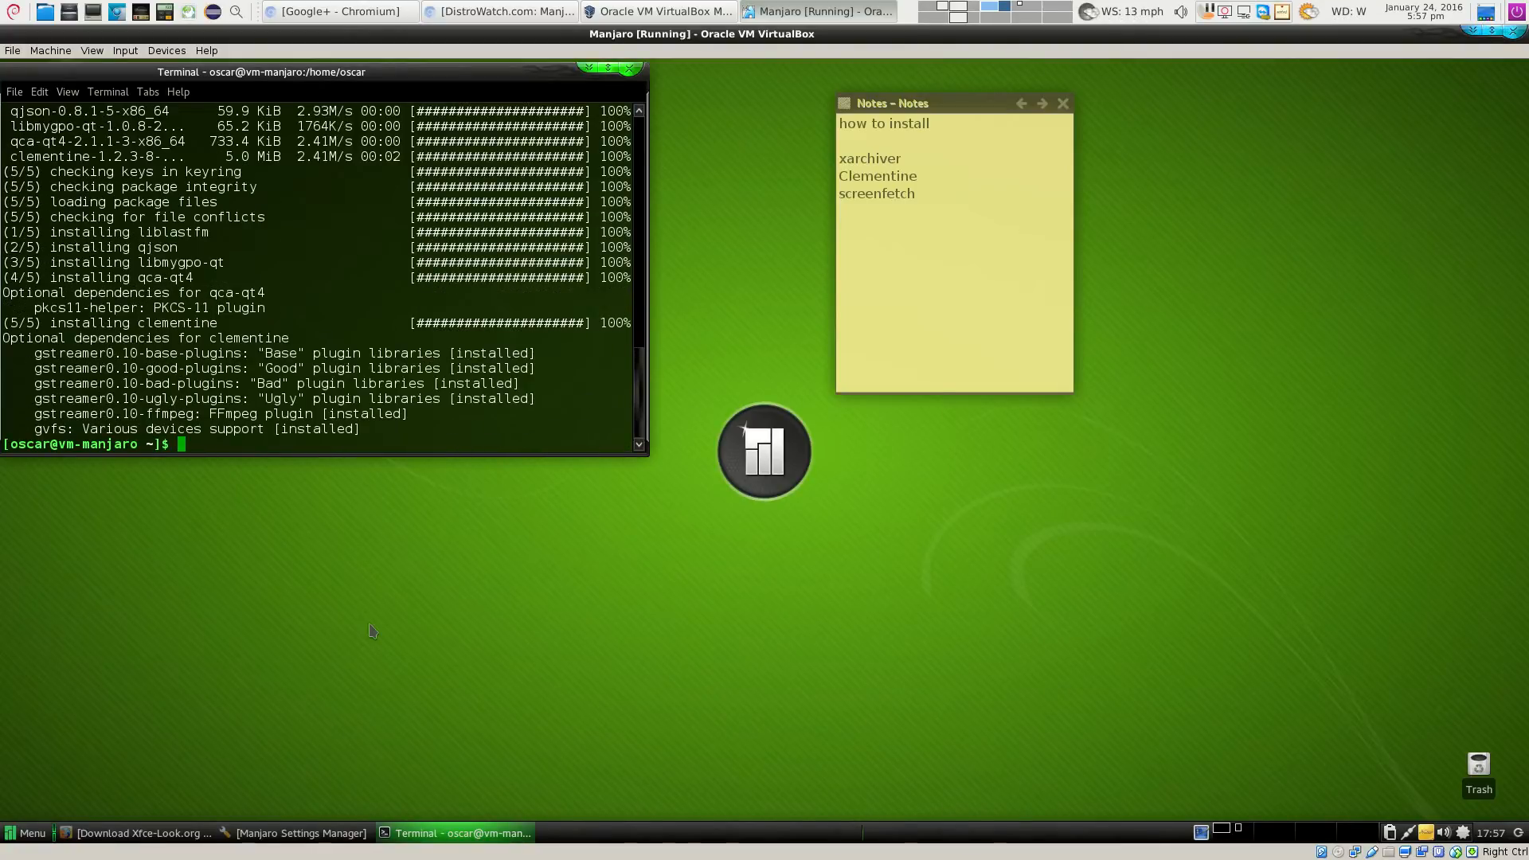
Search the package sources with "yaourt clementine", and close the terminal
{"action": "type", "text": "yaourt"}
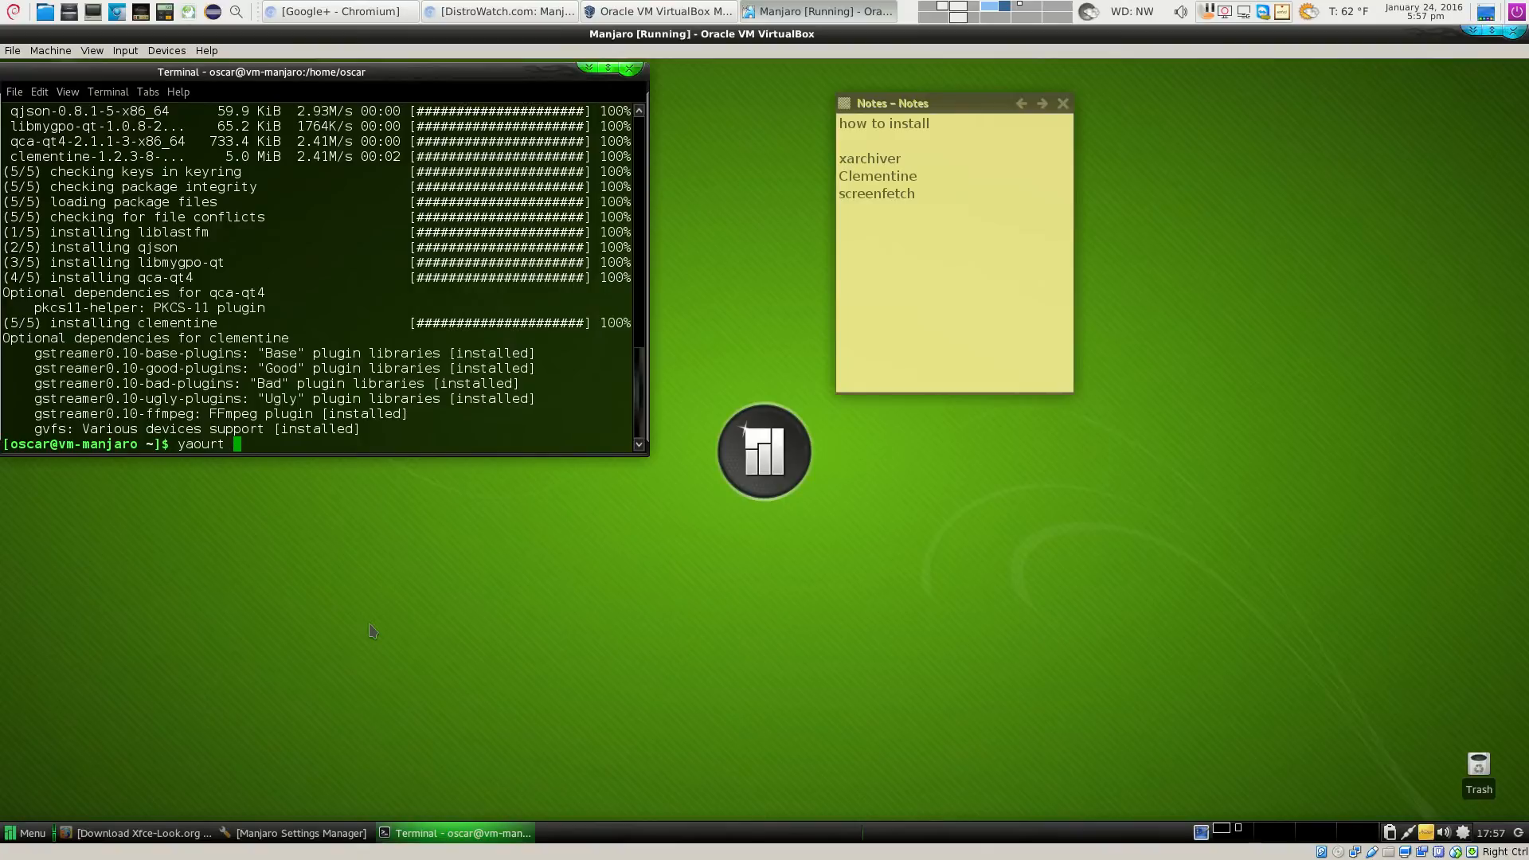
{"action": "type", "text": "clementi"}
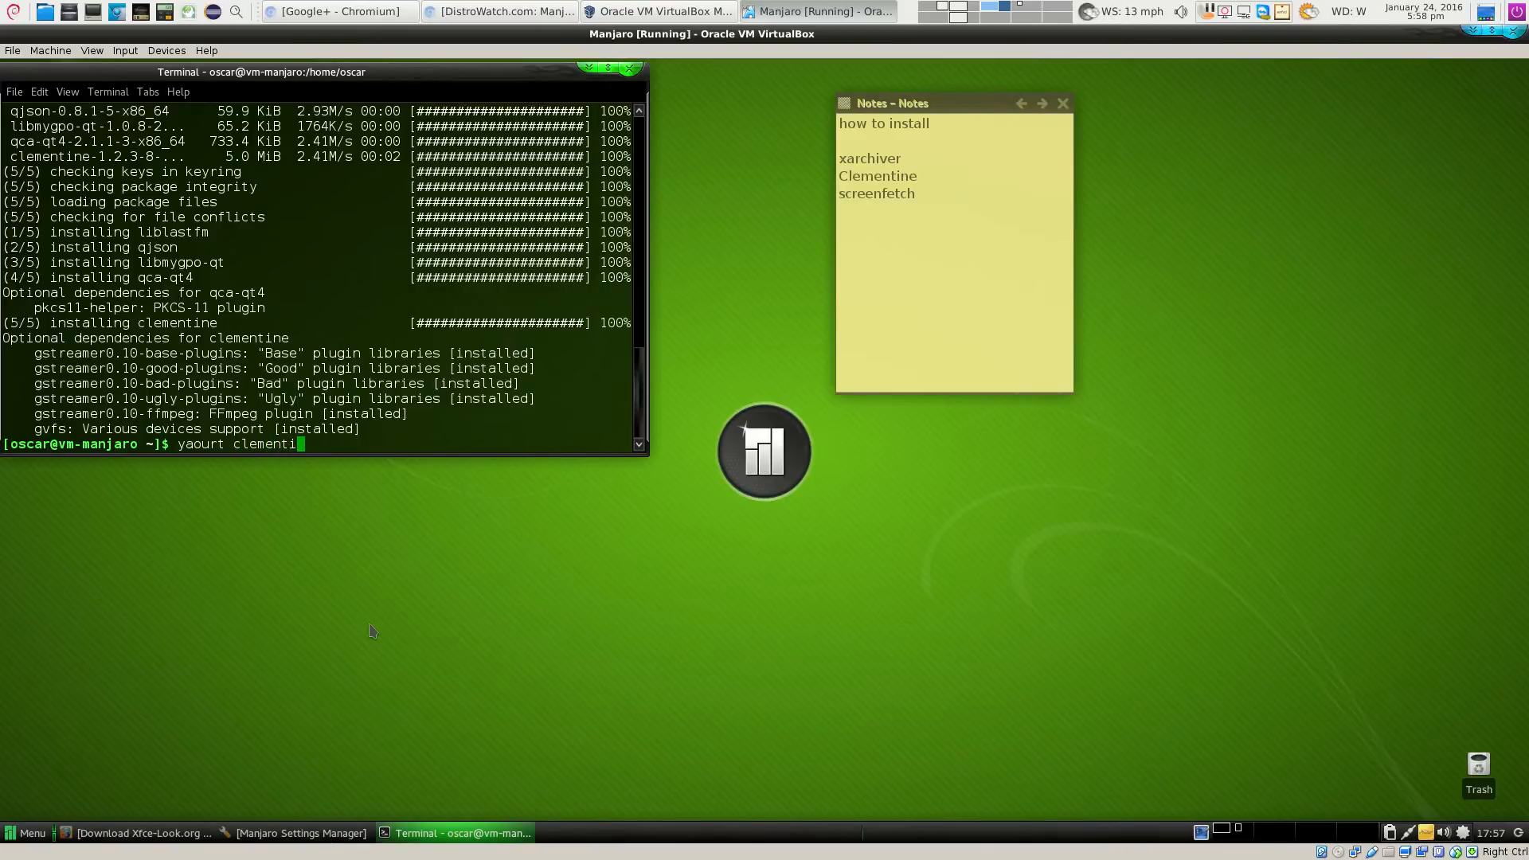
{"action": "type", "text": "ne"}
{"action": "key", "text": "Return"}
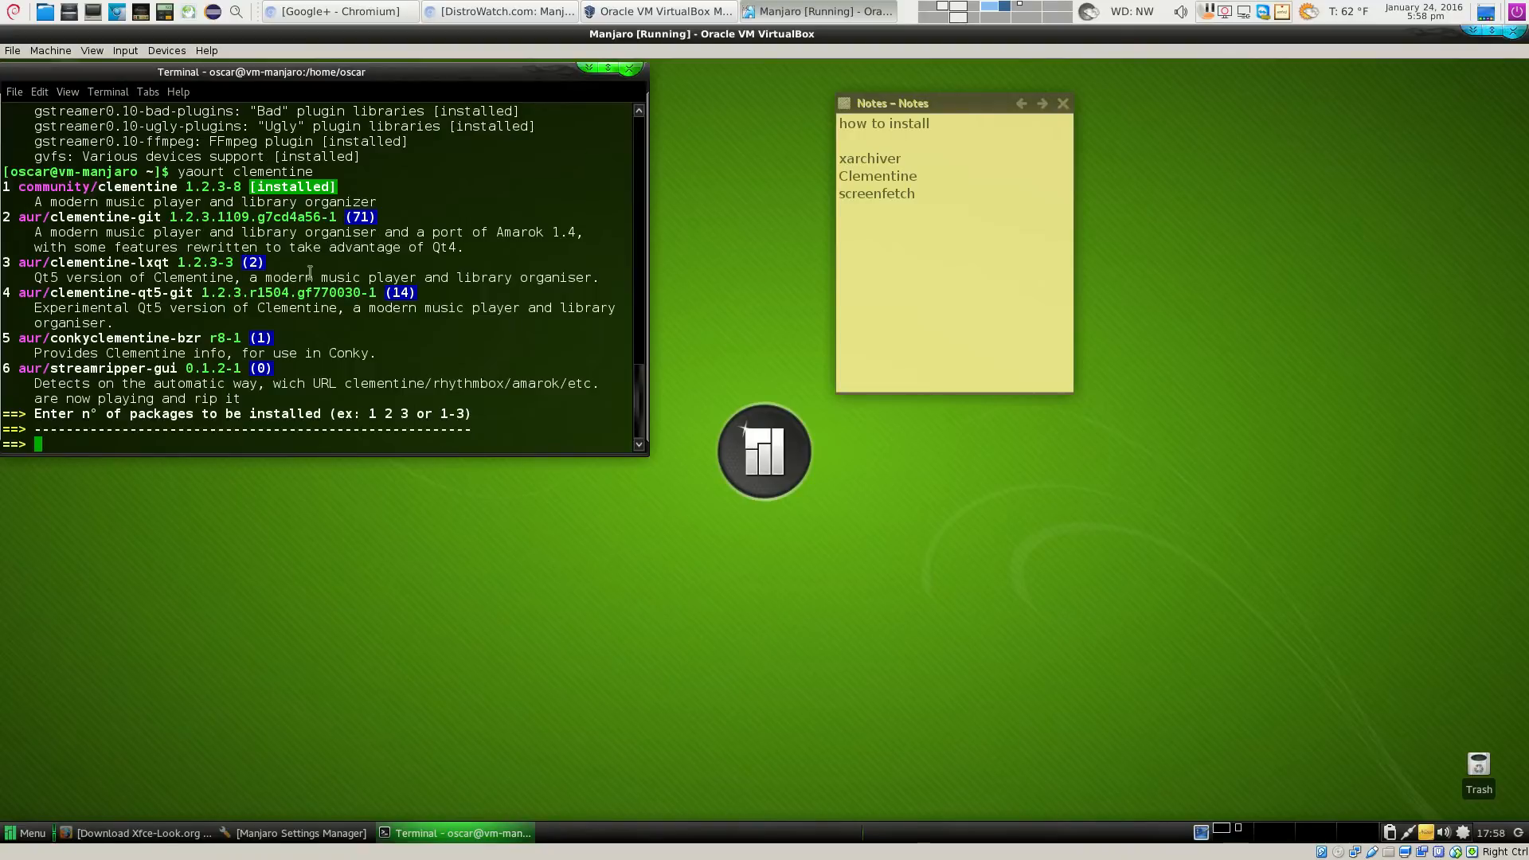
{"action": "type", "text": "1"}
{"action": "left_click", "coordinate": [631, 70]}
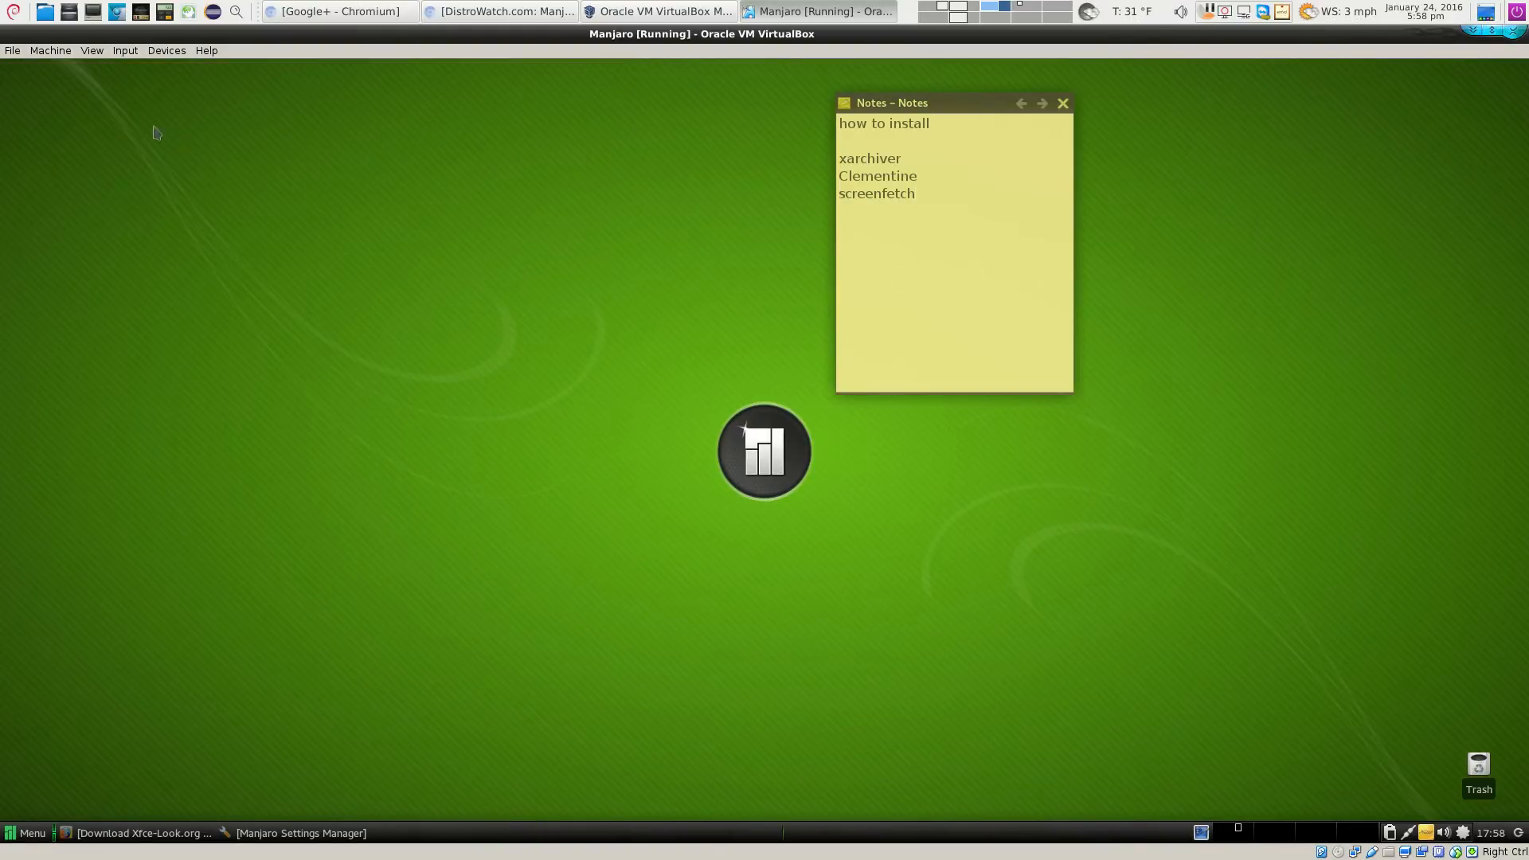
Launch the Clementine music player from the Multimedia applications
{"action": "left_click", "coordinate": [26, 832]}
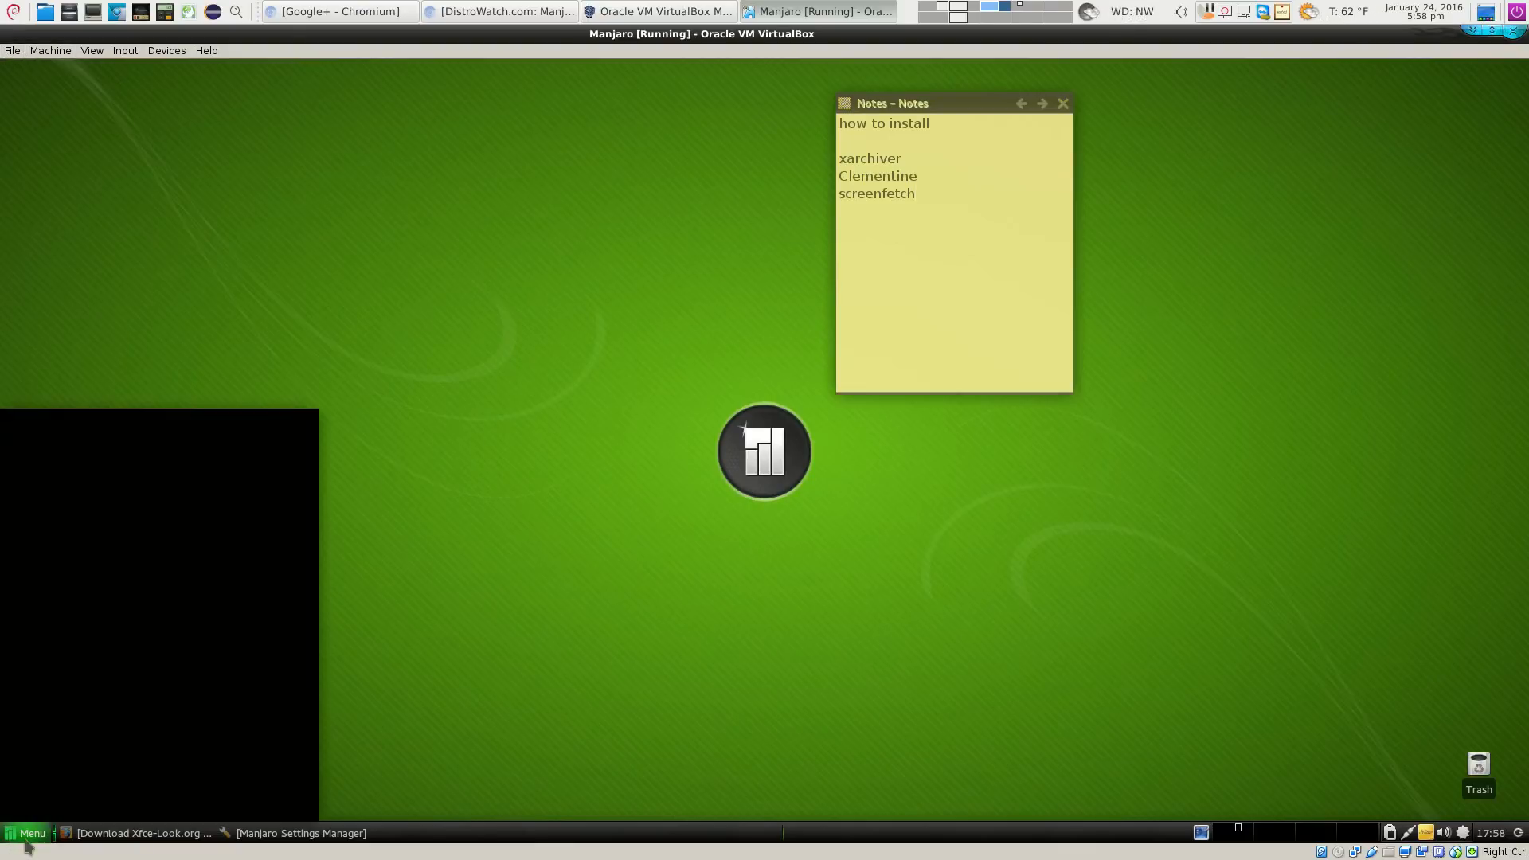
{"action": "left_click", "coordinate": [254, 696]}
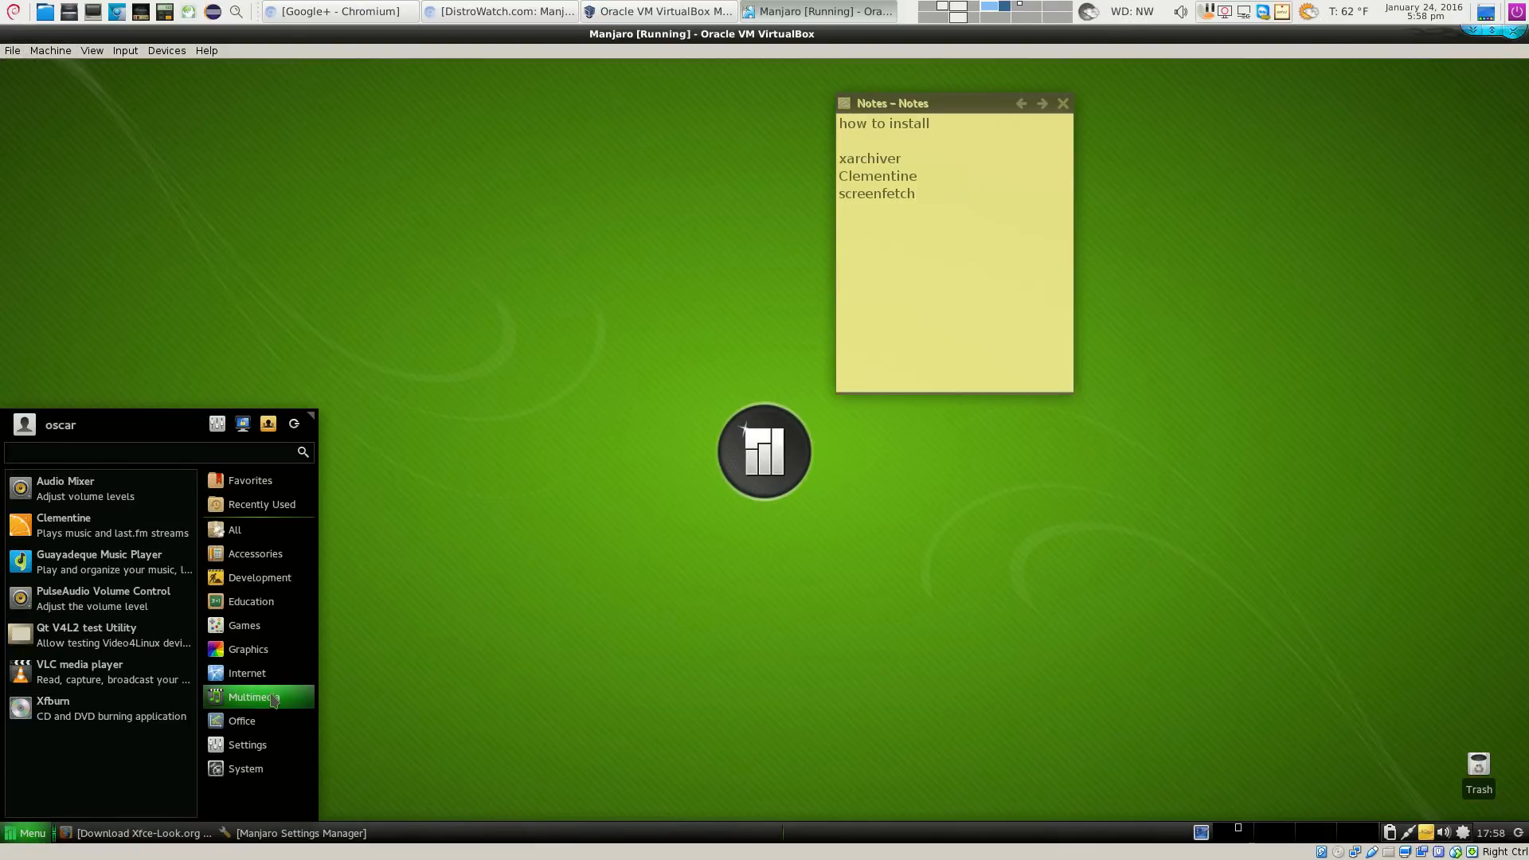
{"action": "left_click", "coordinate": [65, 532]}
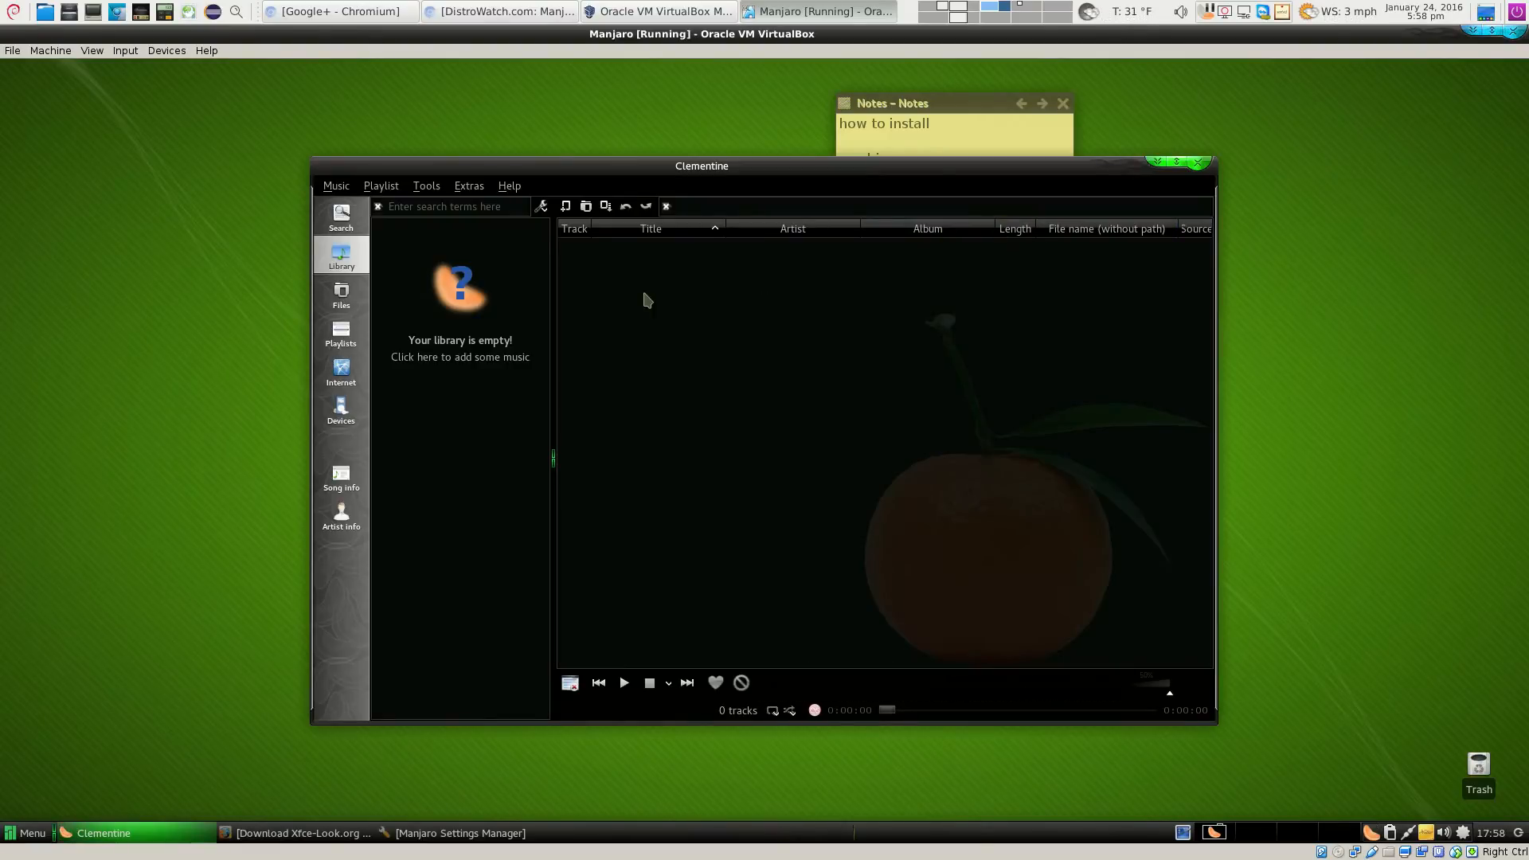
Search SoundCloud among Clementine's internet sources for "metallica", and play the Metallica Master Of Puppets track
{"action": "left_click", "coordinate": [344, 375]}
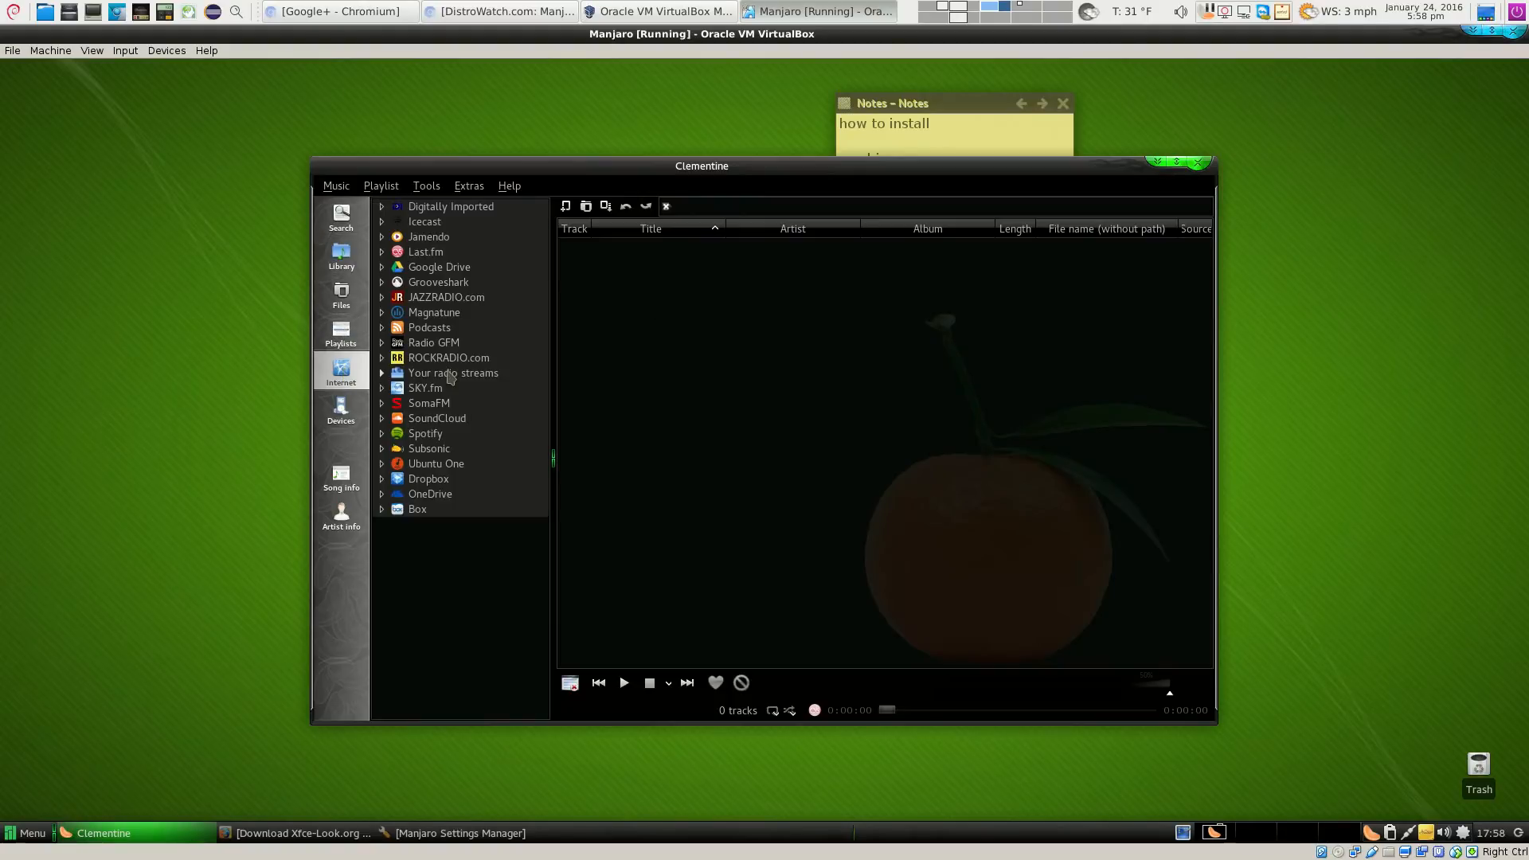
{"action": "left_click", "coordinate": [383, 418]}
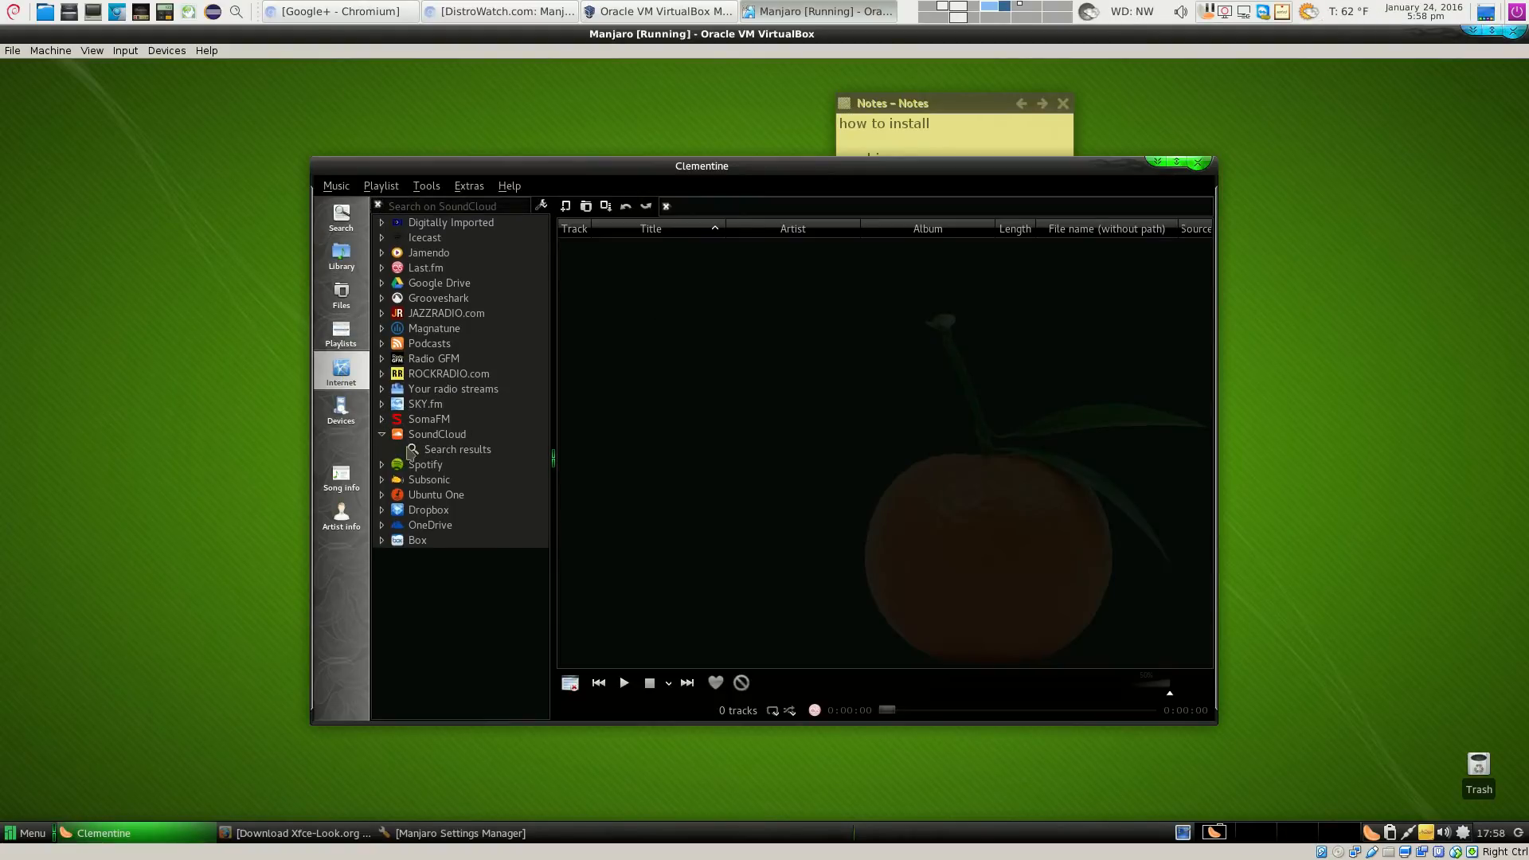
{"action": "left_click", "coordinate": [439, 206]}
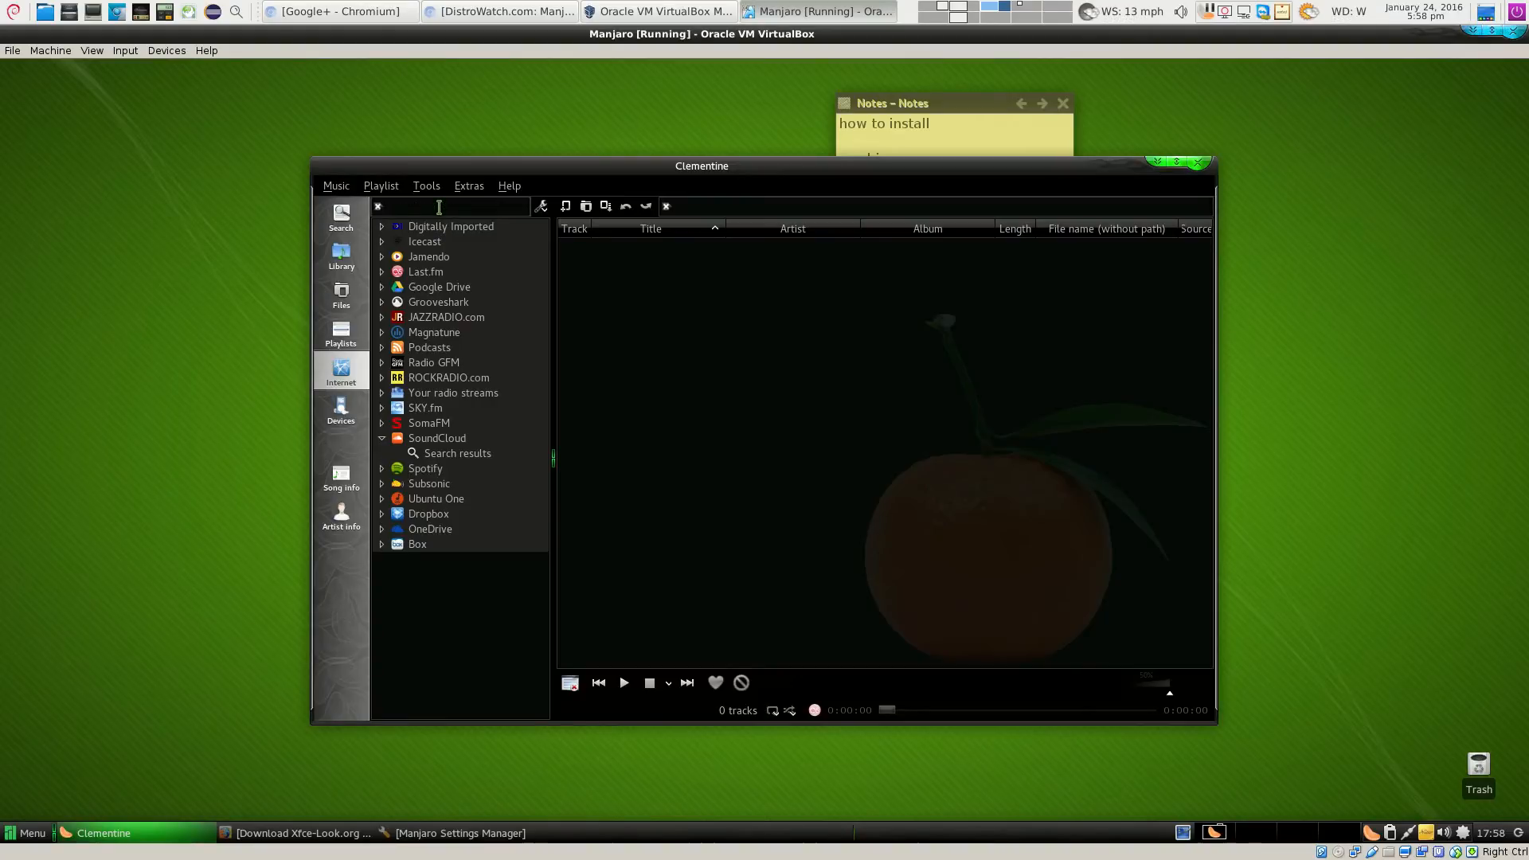
{"action": "type", "text": "metallica"}
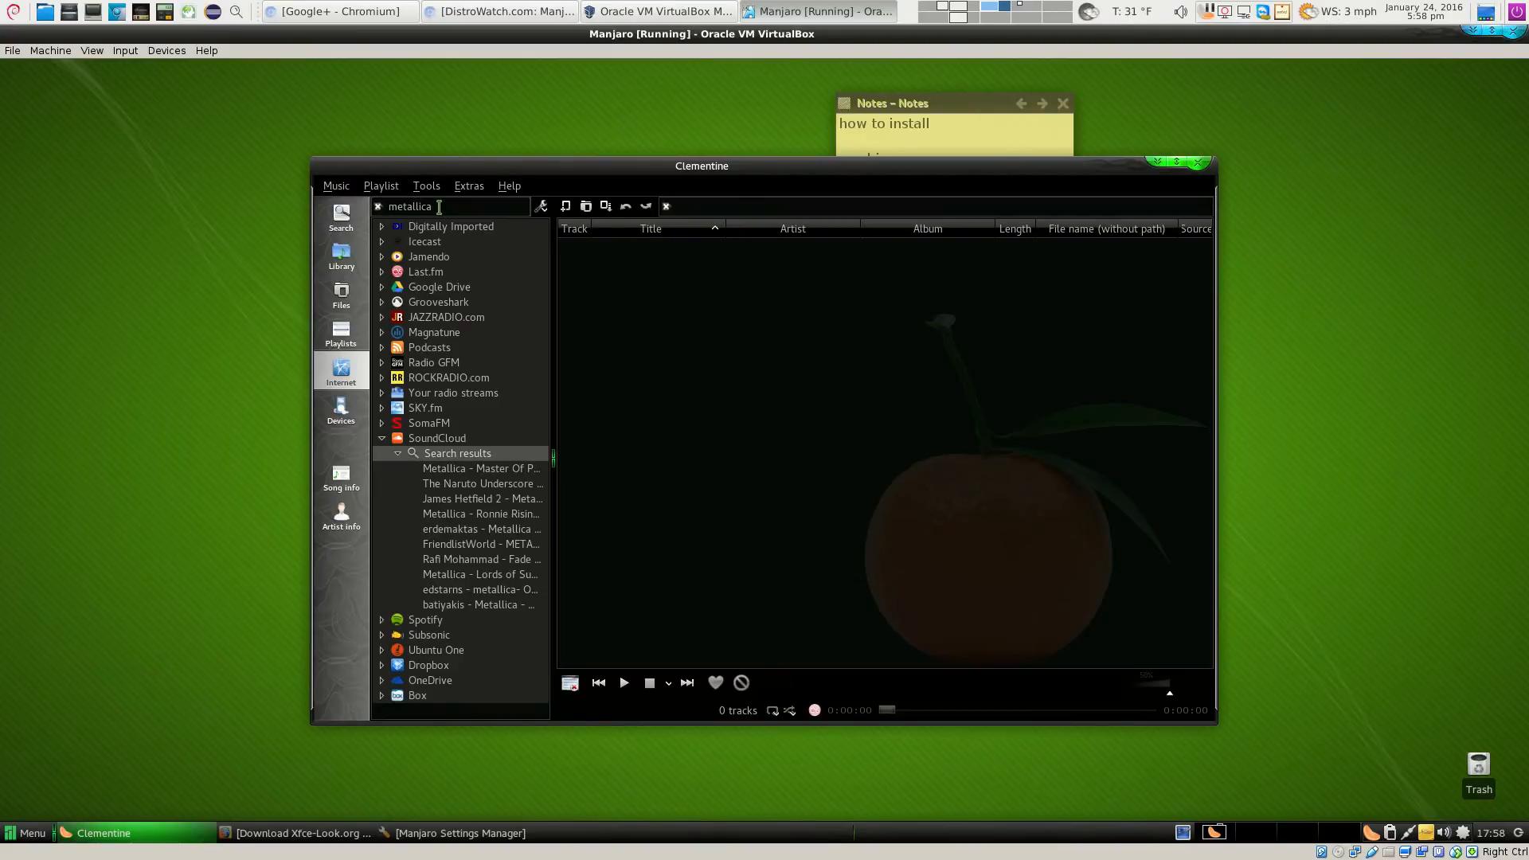
{"action": "double_click", "coordinate": [475, 476]}
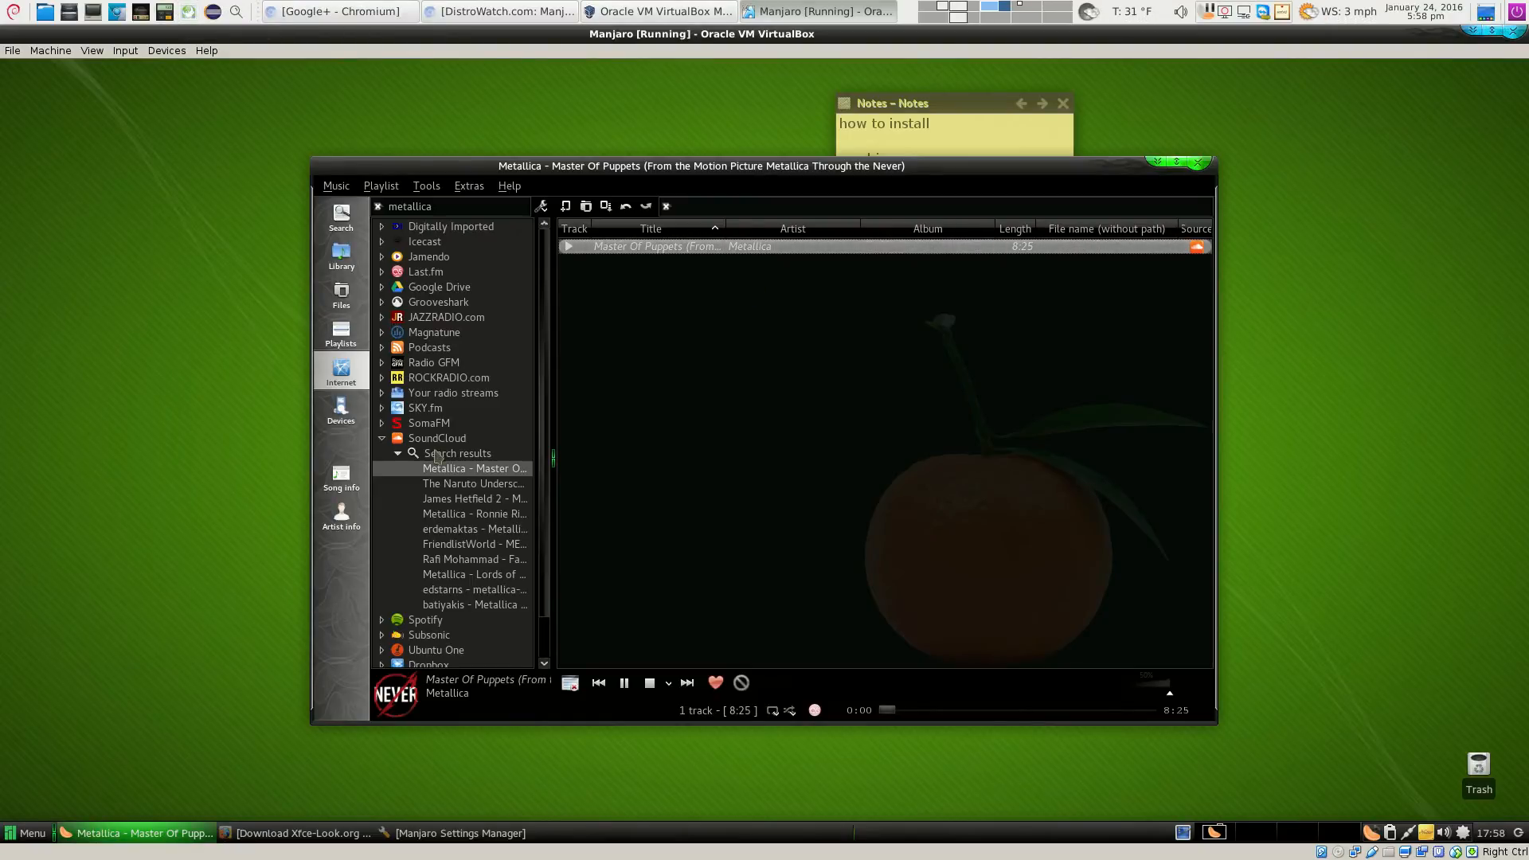
Pause the Metallica Master Of Puppets track in the playlist
{"action": "right_click", "coordinate": [637, 247]}
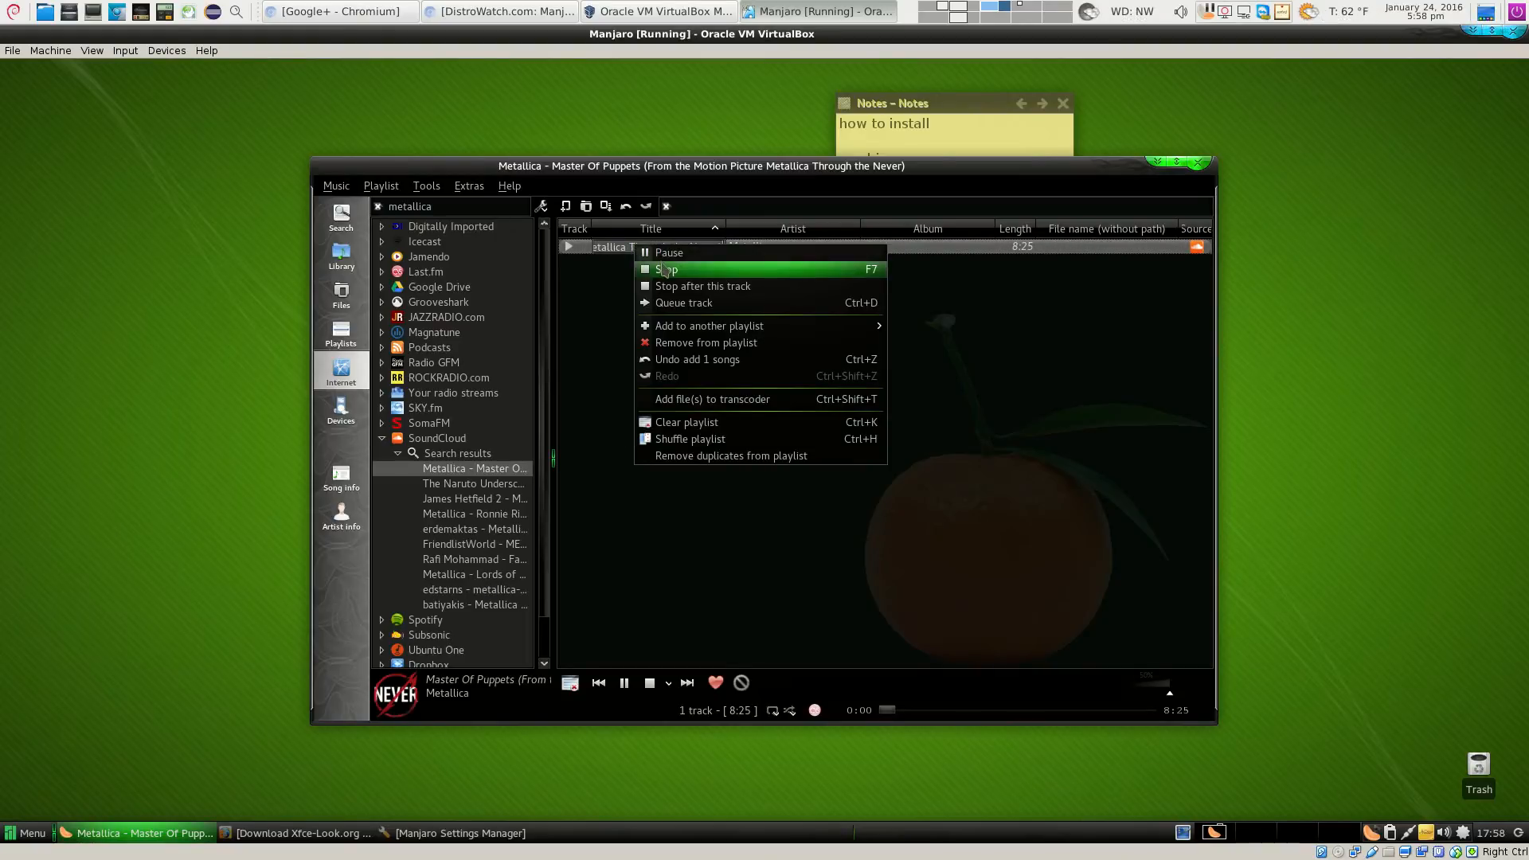
{"action": "left_click", "coordinate": [599, 286]}
{"action": "left_click", "coordinate": [746, 247]}
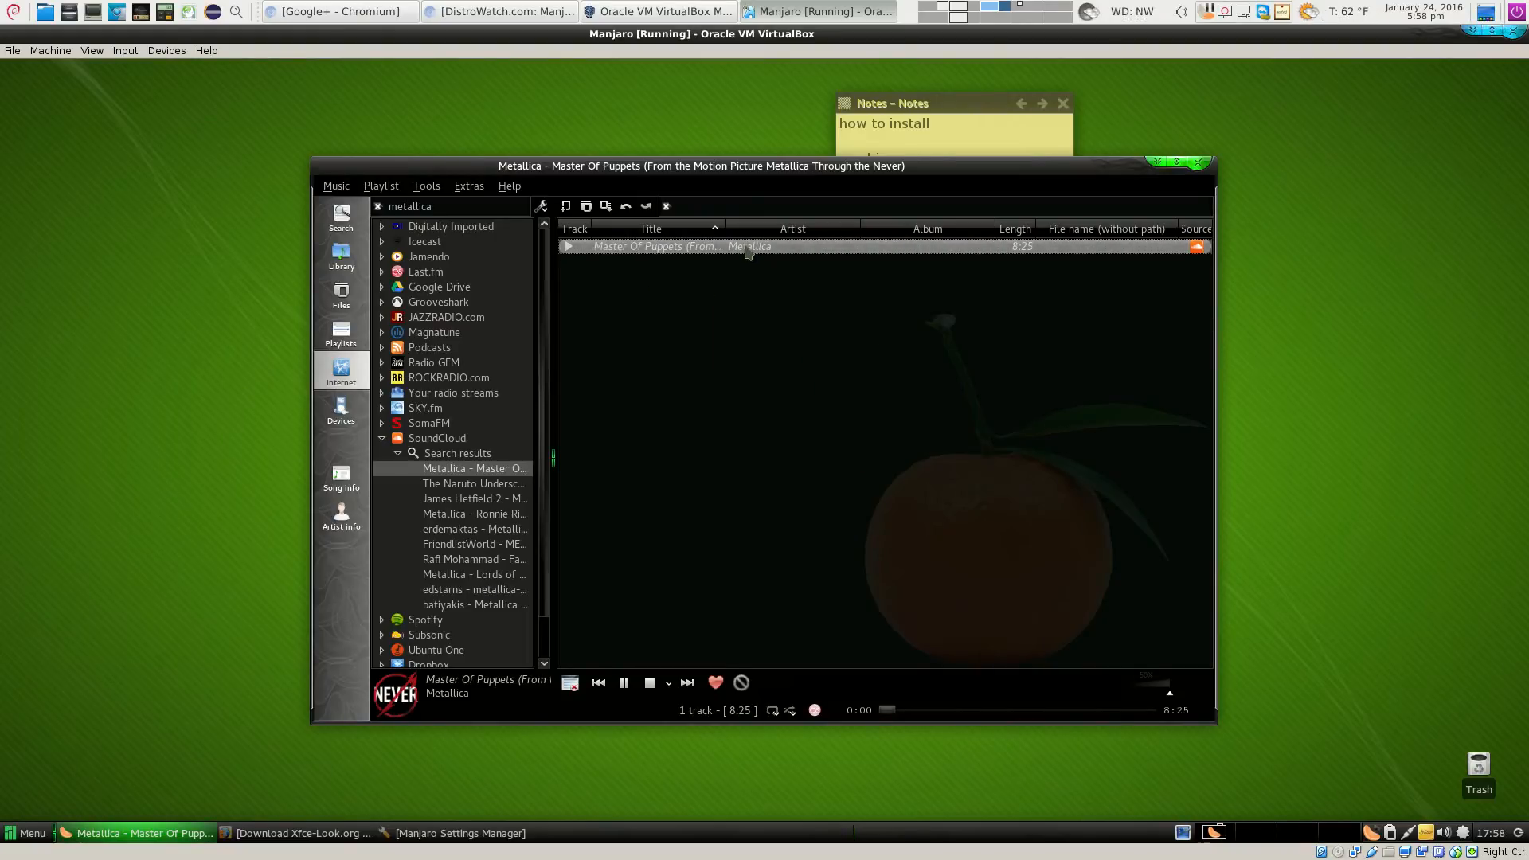
{"action": "left_click", "coordinate": [565, 248]}
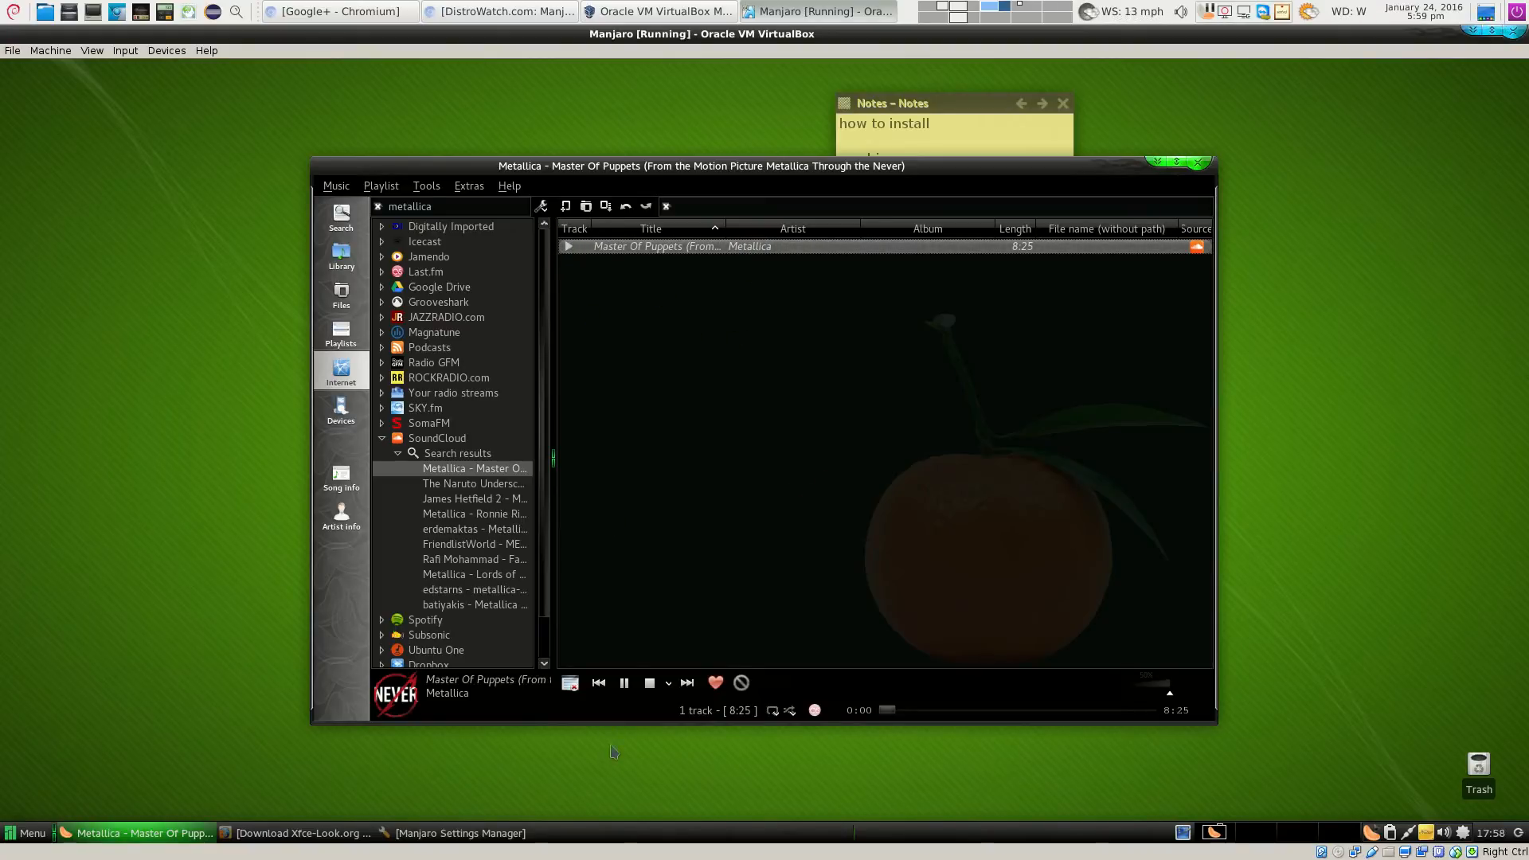
{"action": "left_click", "coordinate": [625, 686]}
{"action": "left_click", "coordinate": [625, 686]}
{"action": "left_click", "coordinate": [625, 686]}
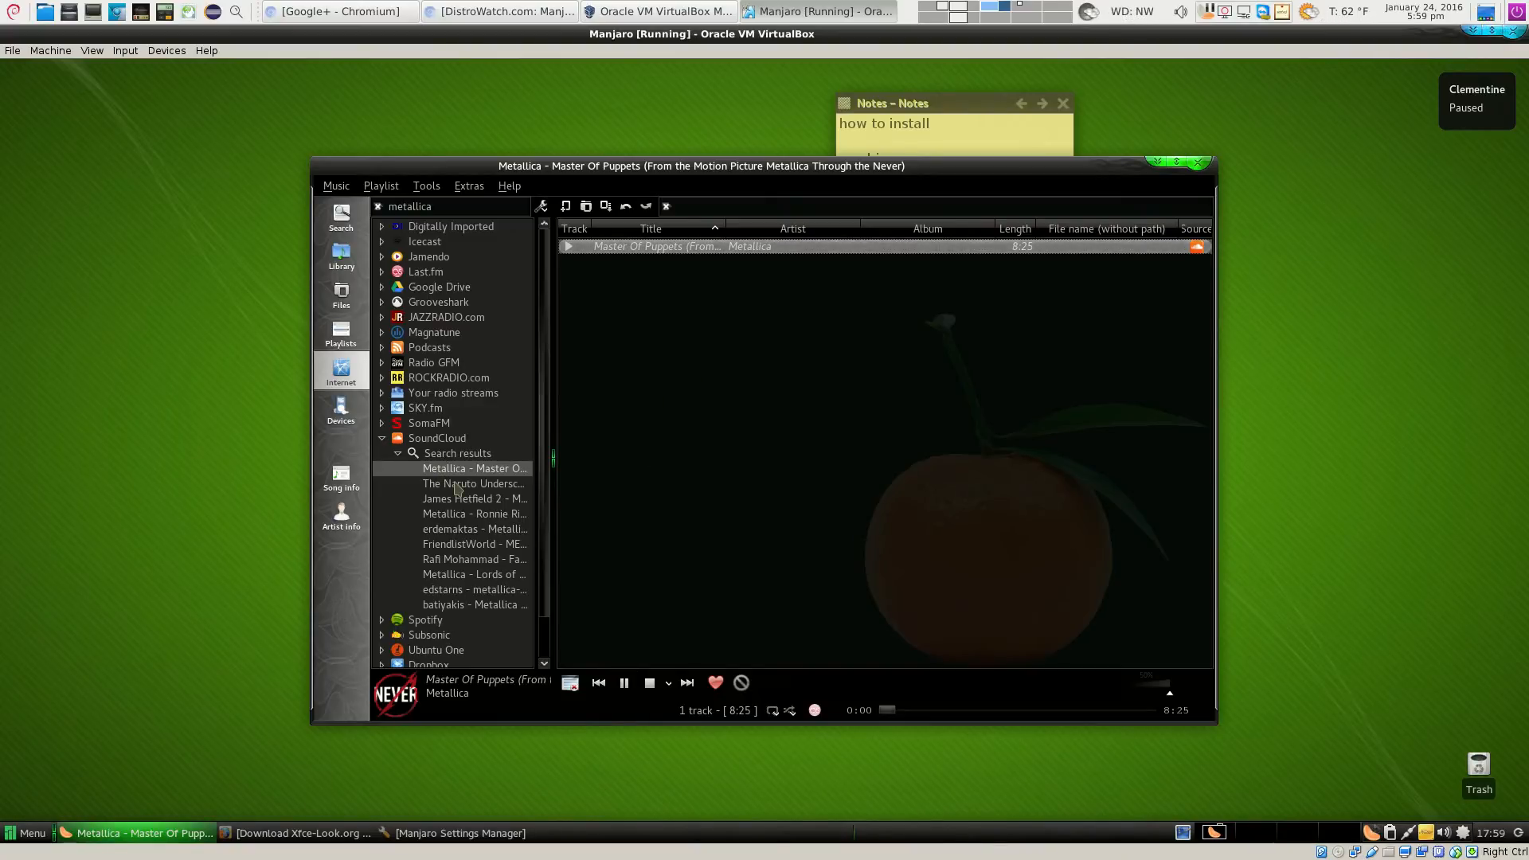
Play the Metallica Ronnie Rising track from the SoundCloud search results, and pause it
{"action": "double_click", "coordinate": [466, 513]}
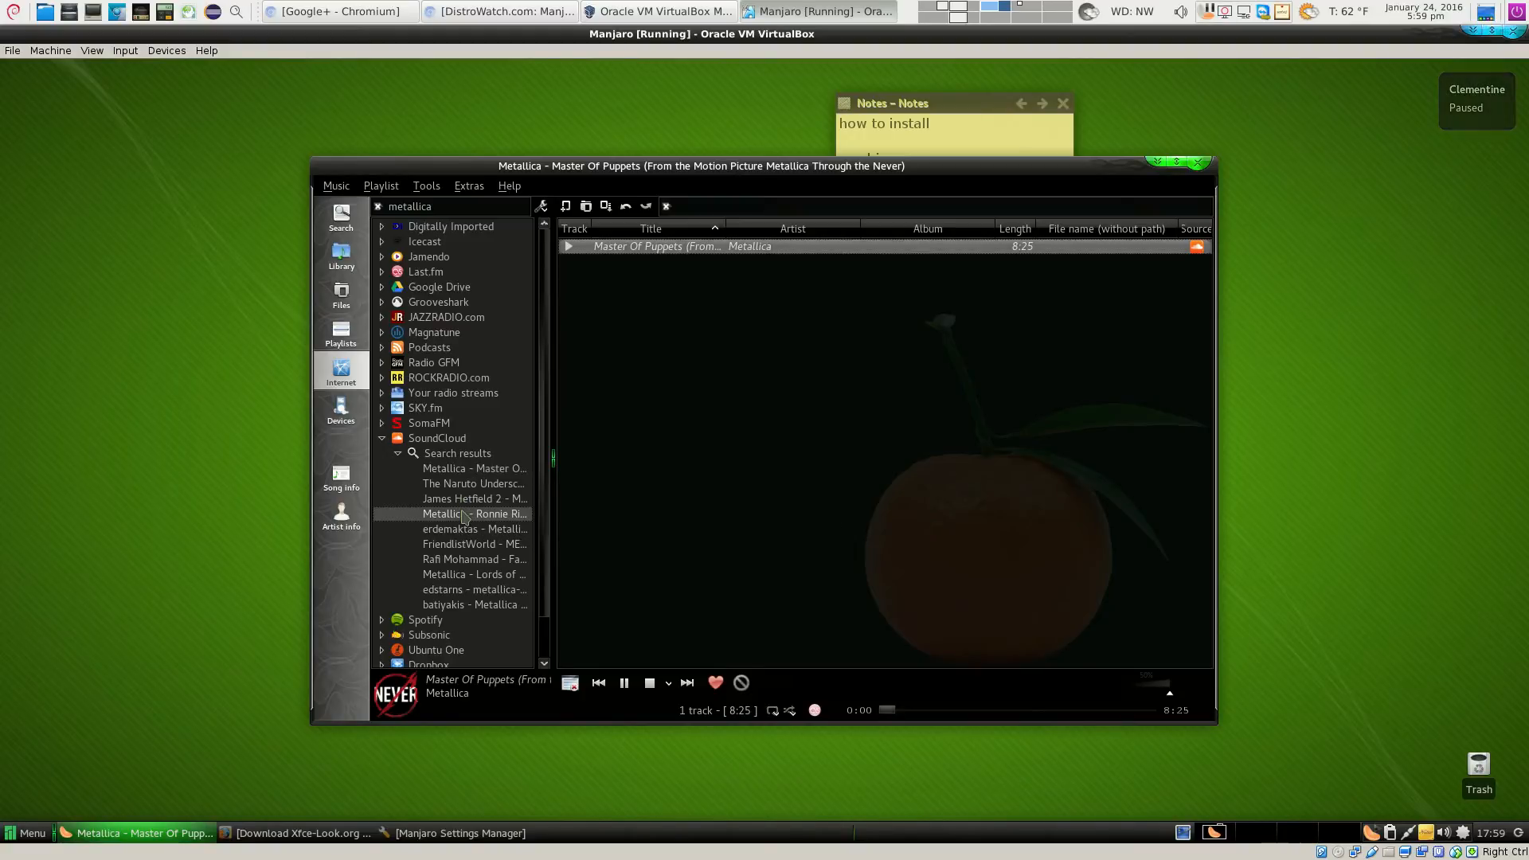
{"action": "double_click", "coordinate": [667, 269]}
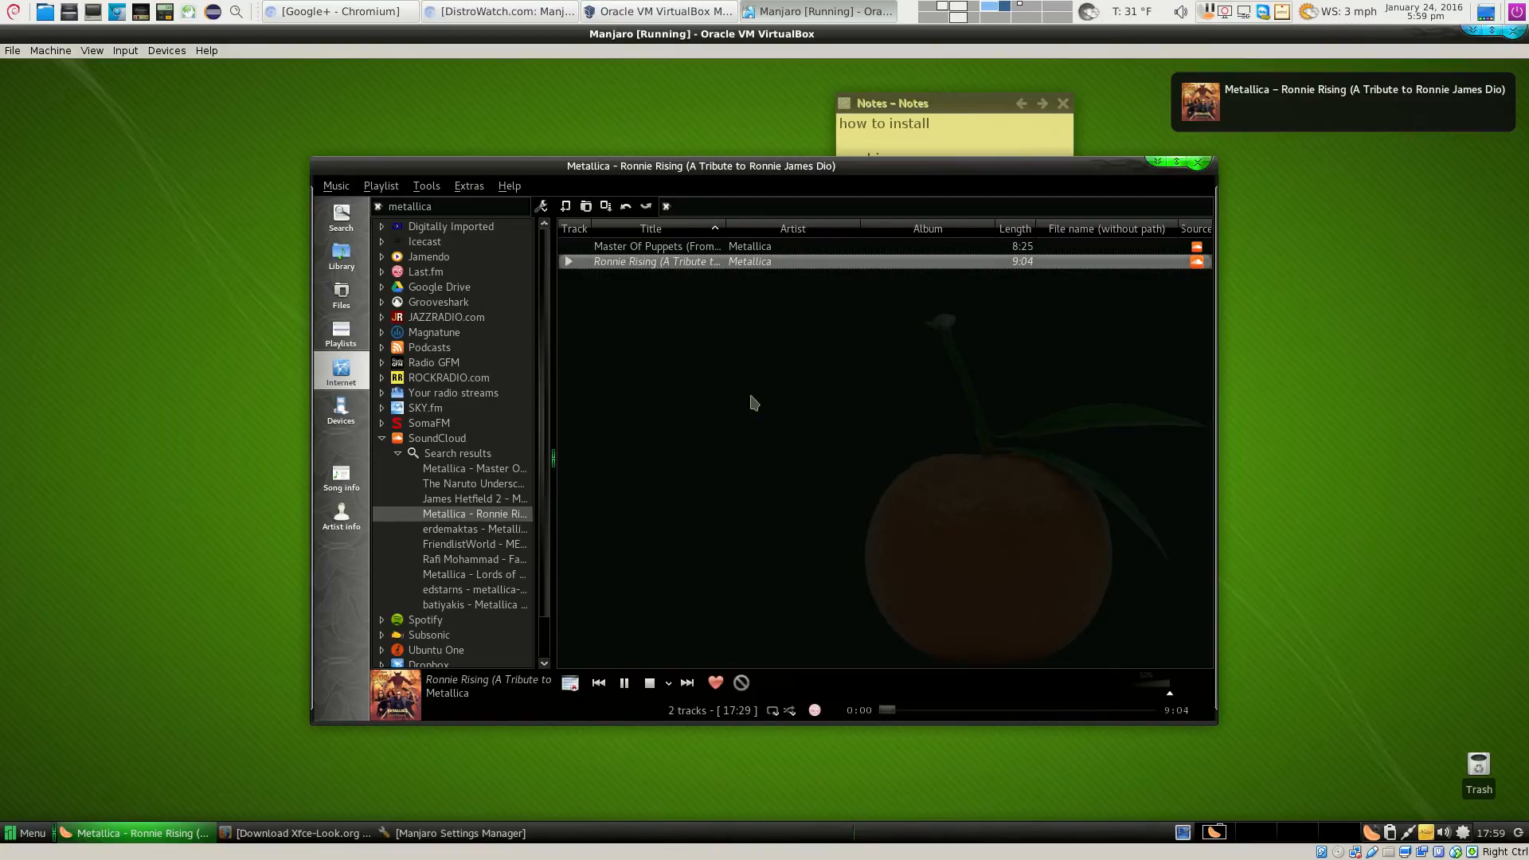
{"action": "left_click", "coordinate": [623, 683]}
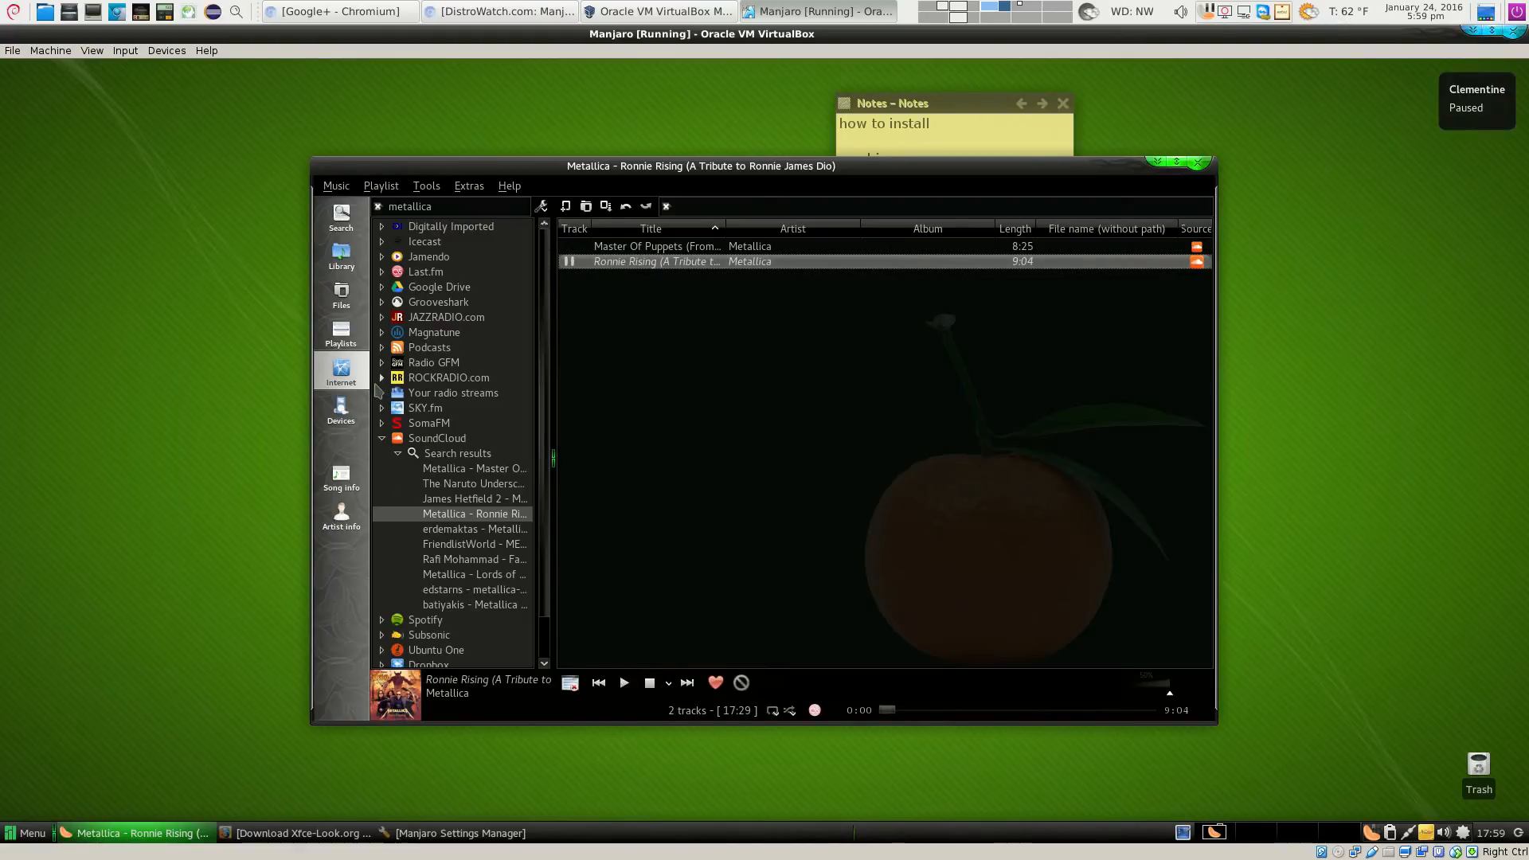
Collapse the SoundCloud source and show Clementine's Library, then close the player and hide the desktop note
{"action": "left_click", "coordinate": [382, 438]}
{"action": "left_click", "coordinate": [340, 255]}
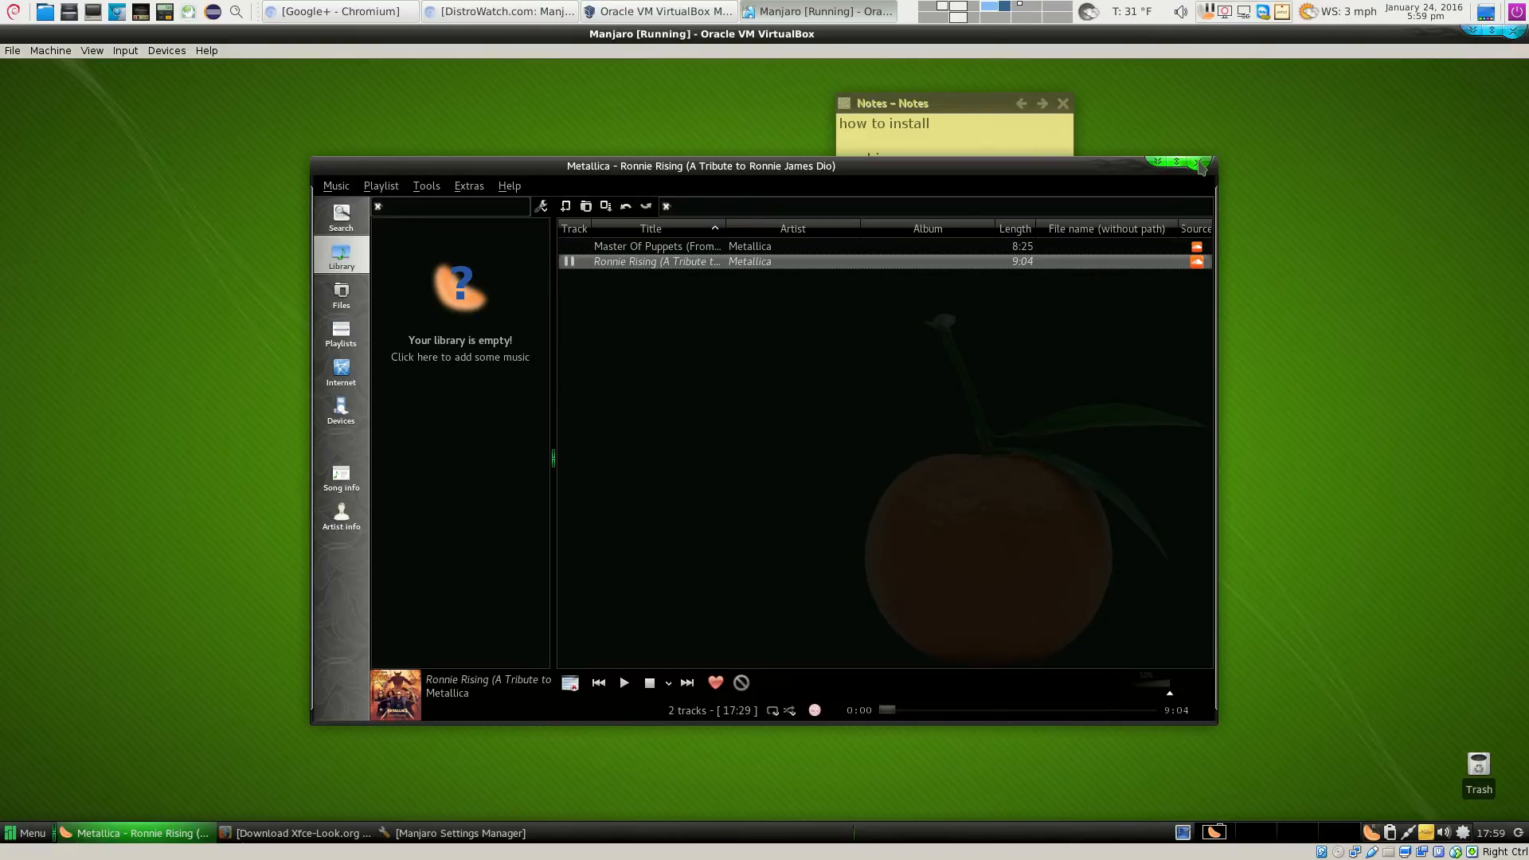
{"action": "left_click", "coordinate": [1201, 165]}
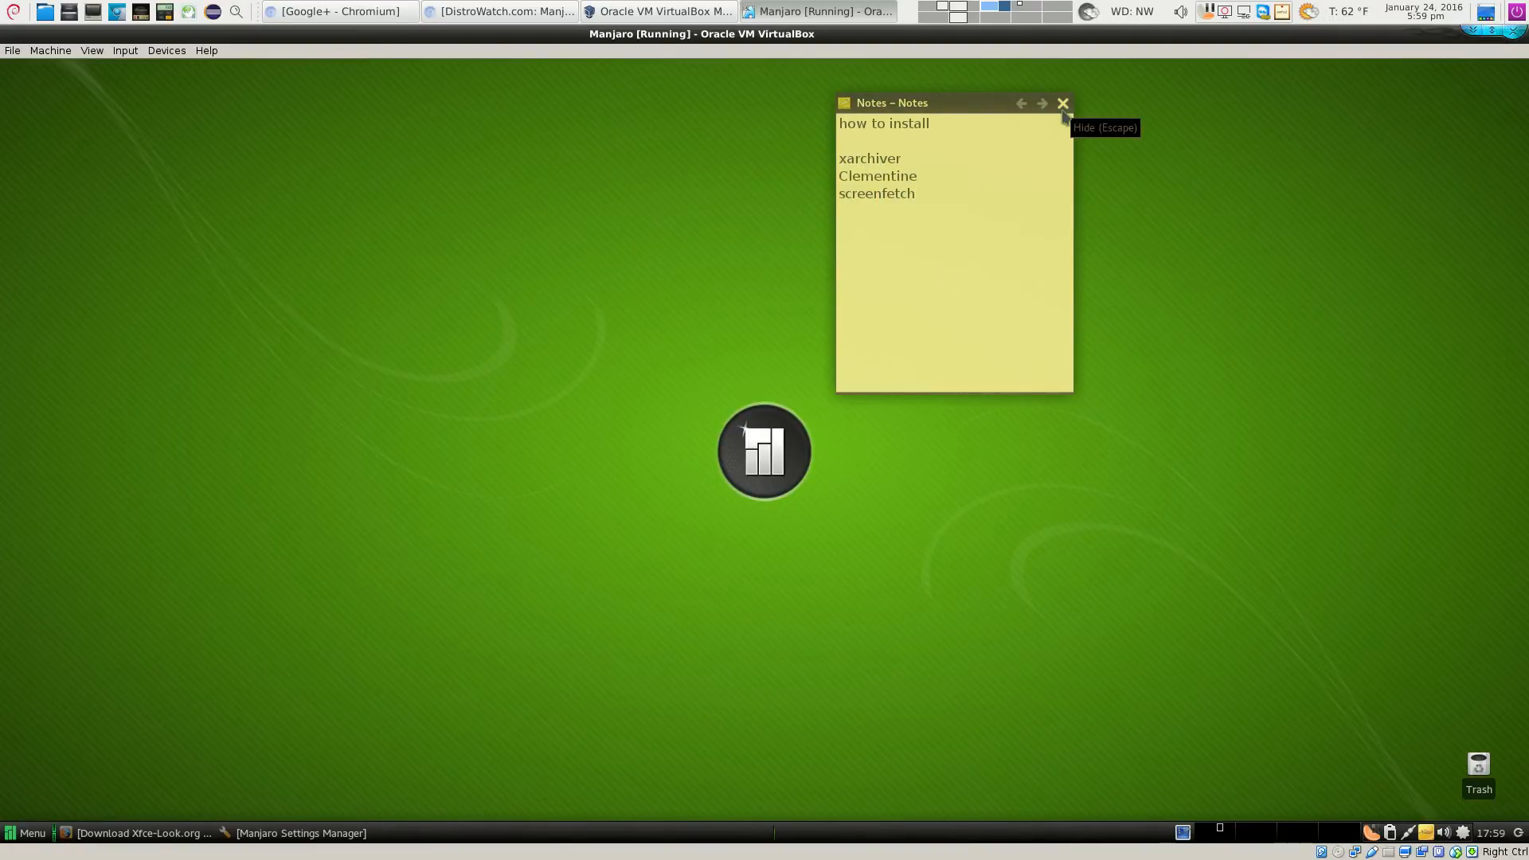
{"action": "left_click", "coordinate": [1062, 104]}
Open the Xfce panel's preferences, unlock Panel 0, and move it to the upper edge of the desktop
{"action": "right_click", "coordinate": [594, 832]}
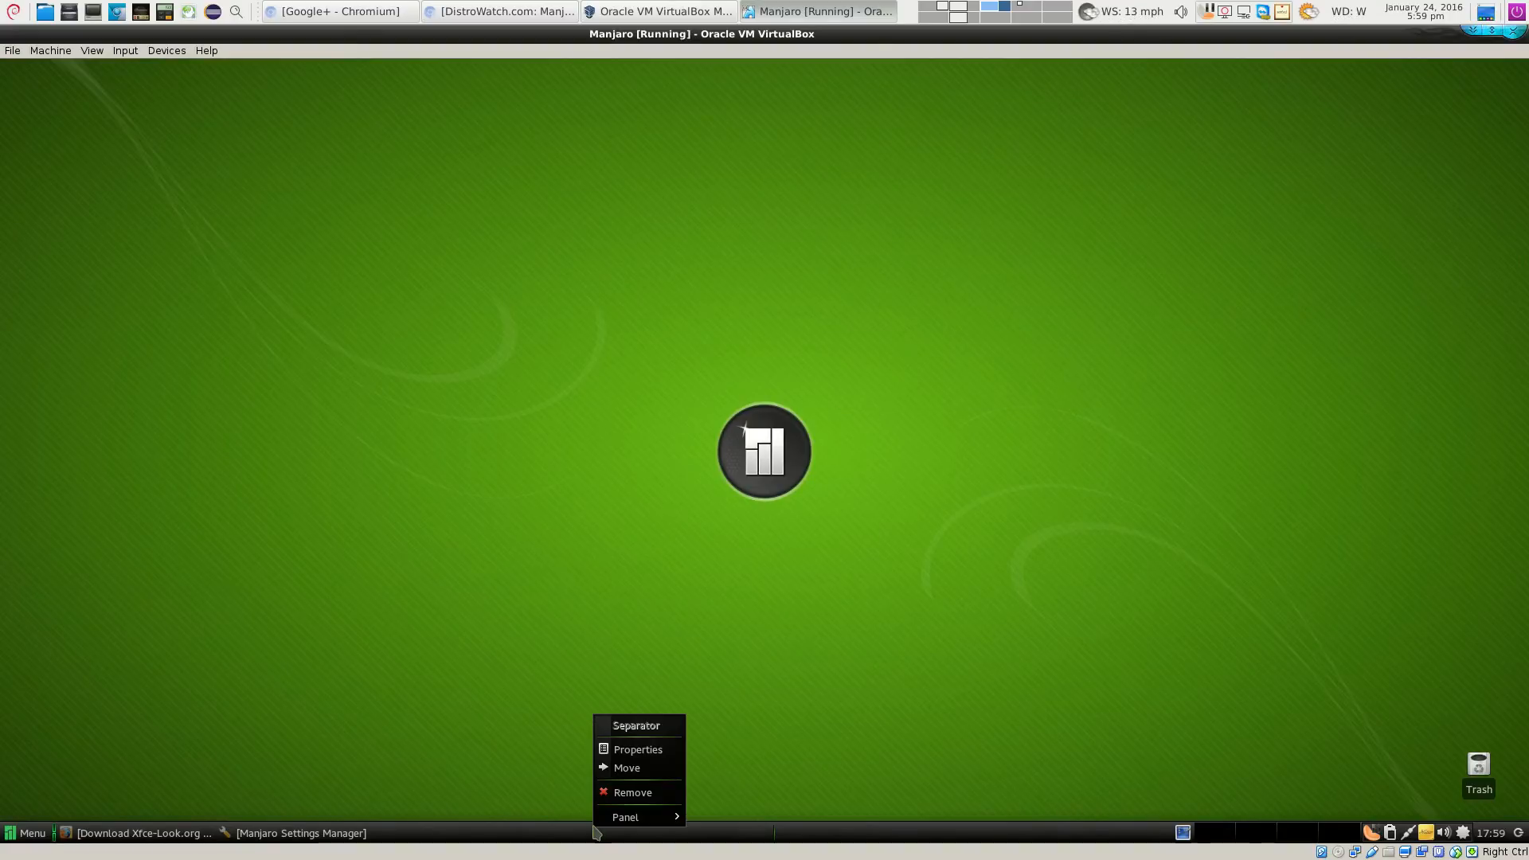
{"action": "mouse_move", "coordinate": [637, 817]}
{"action": "left_click", "coordinate": [783, 766]}
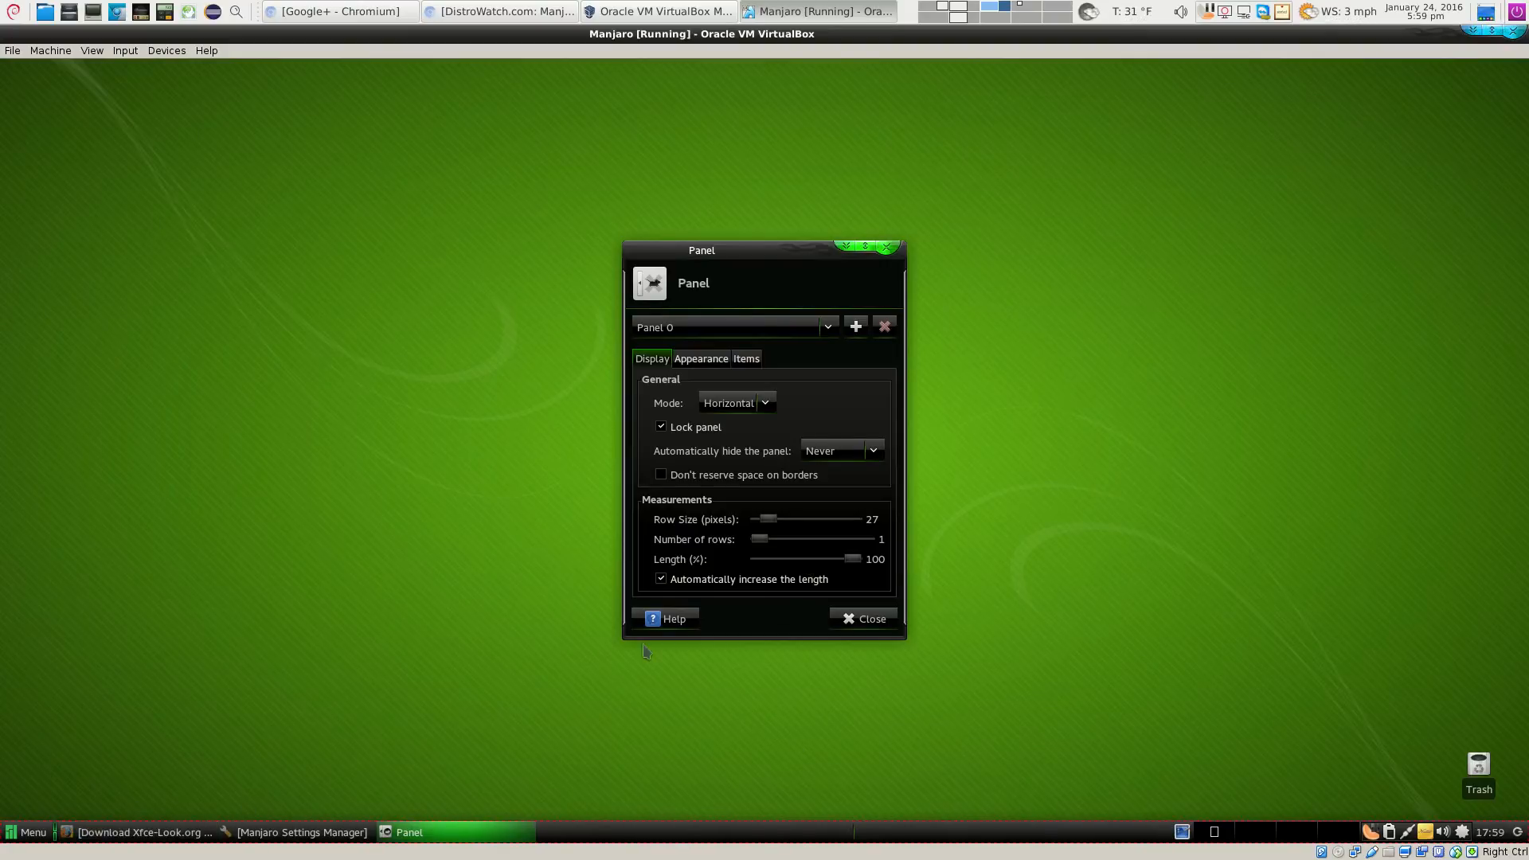
{"action": "left_click", "coordinate": [698, 429]}
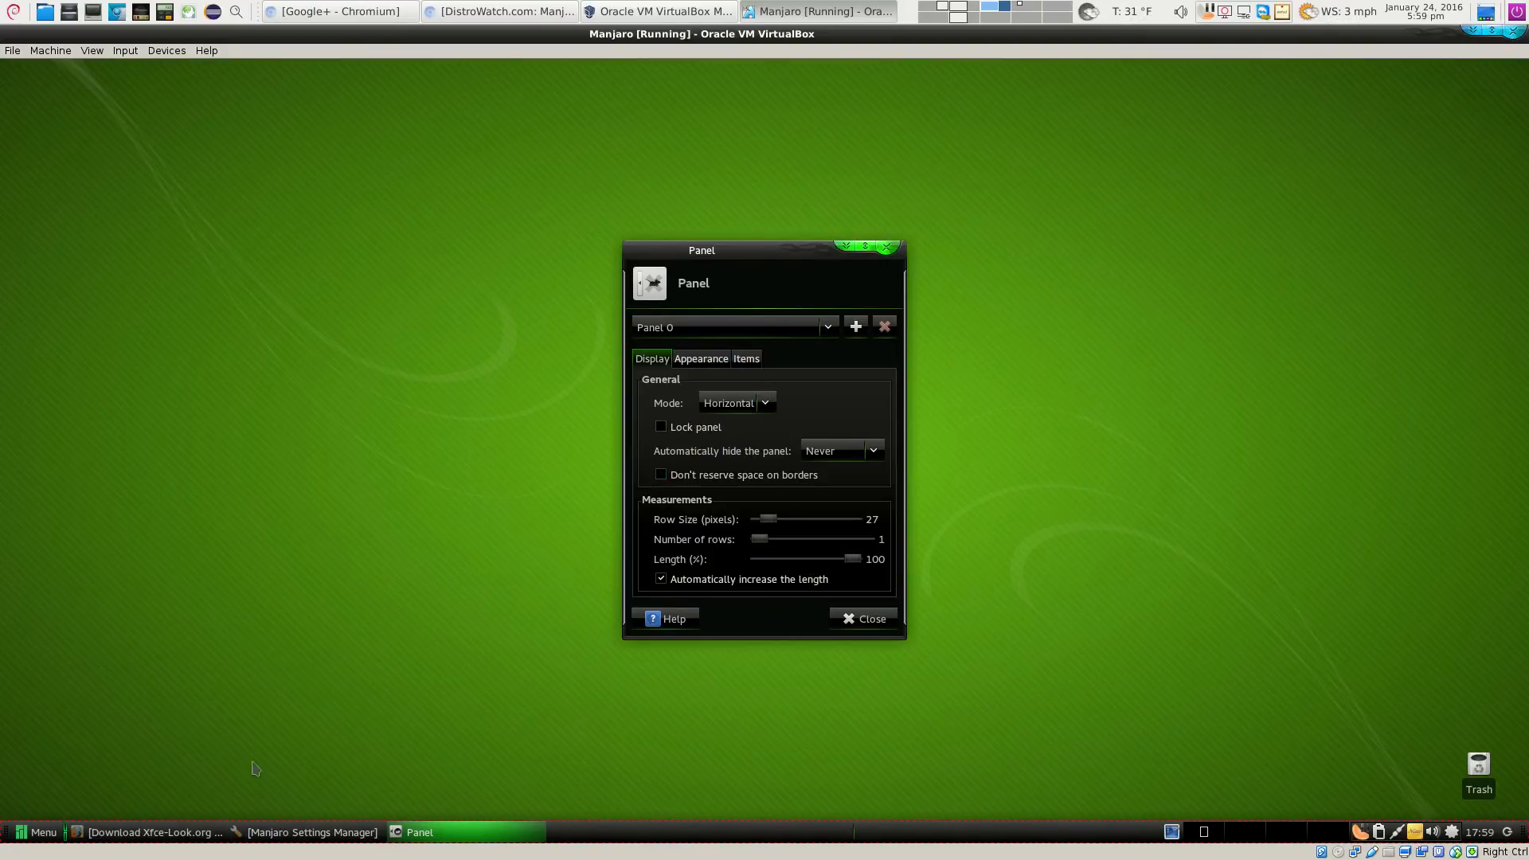
{"action": "left_click", "coordinate": [17, 833]}
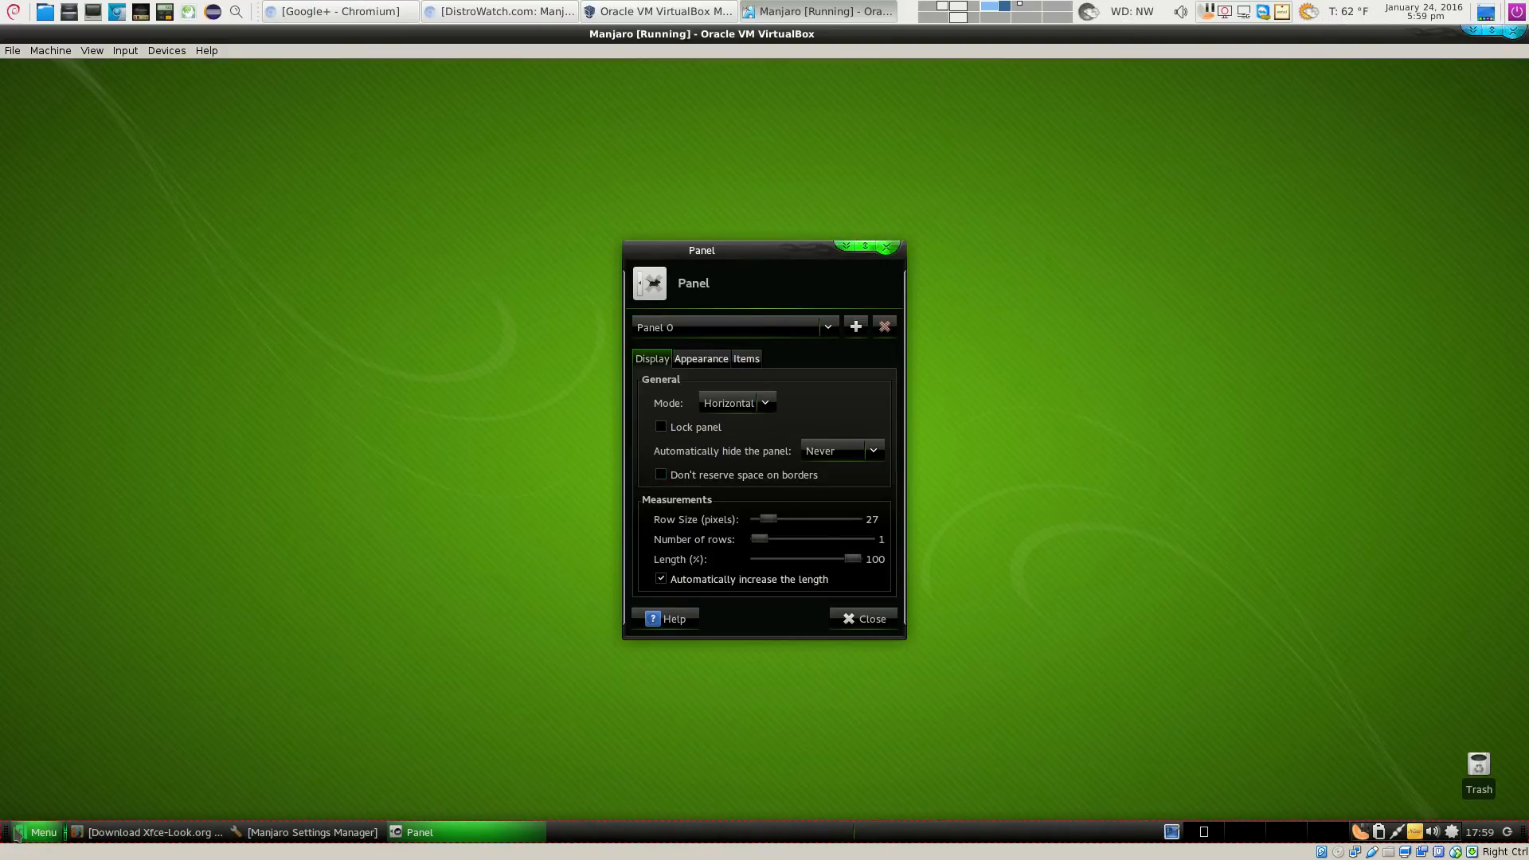
{"action": "left_click", "coordinate": [17, 832]}
{"action": "left_click_drag", "start_coordinate": [6, 833], "coordinate": [15, 71]}
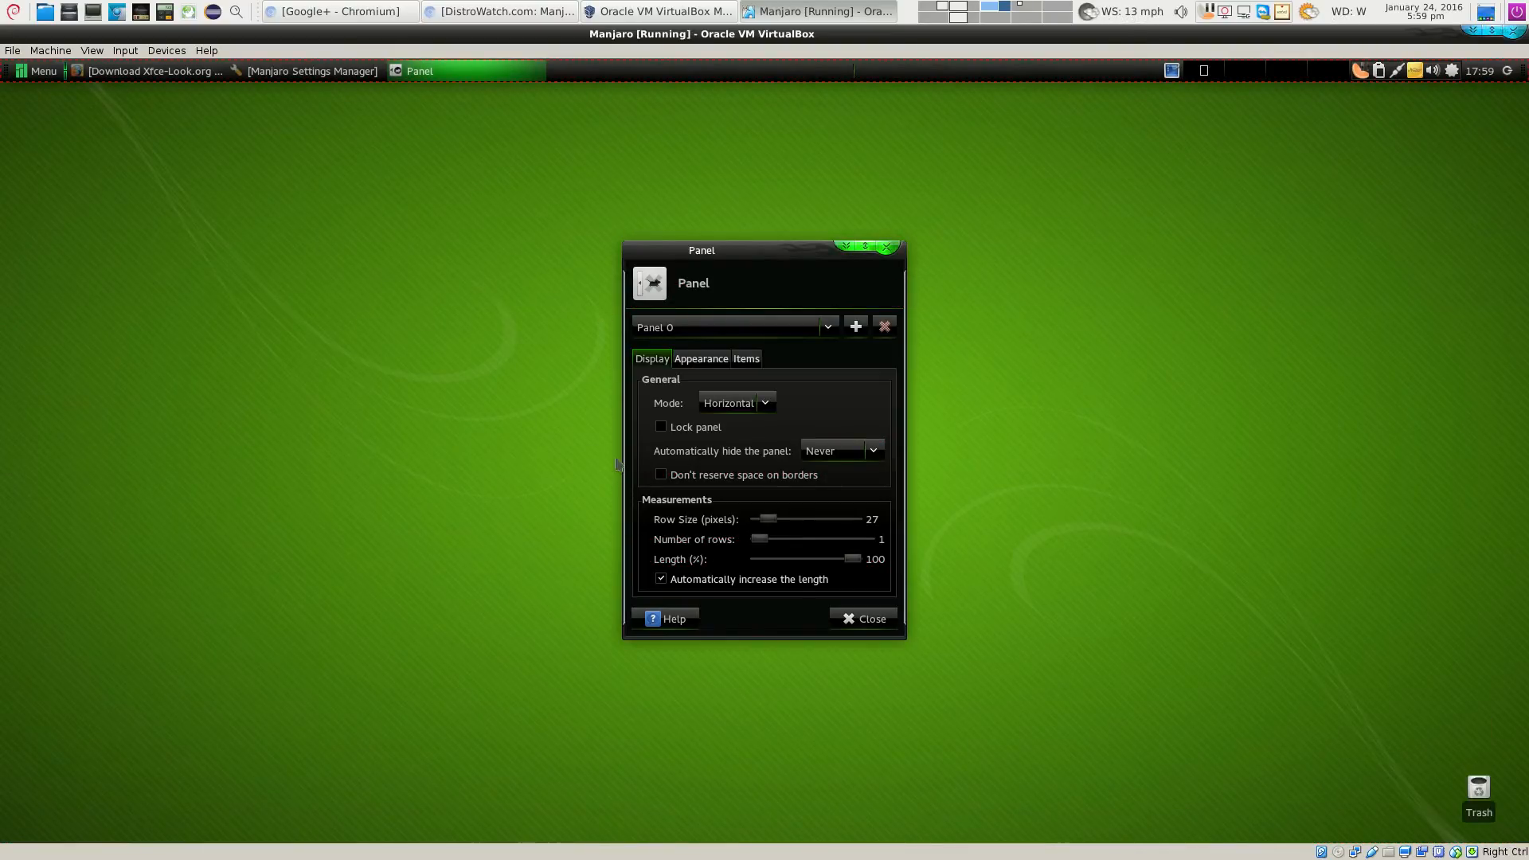
Lock Panel 0 in its new place, and set it to hide automatically with the Intelligently option
{"action": "left_click", "coordinate": [662, 428]}
{"action": "left_click", "coordinate": [866, 451]}
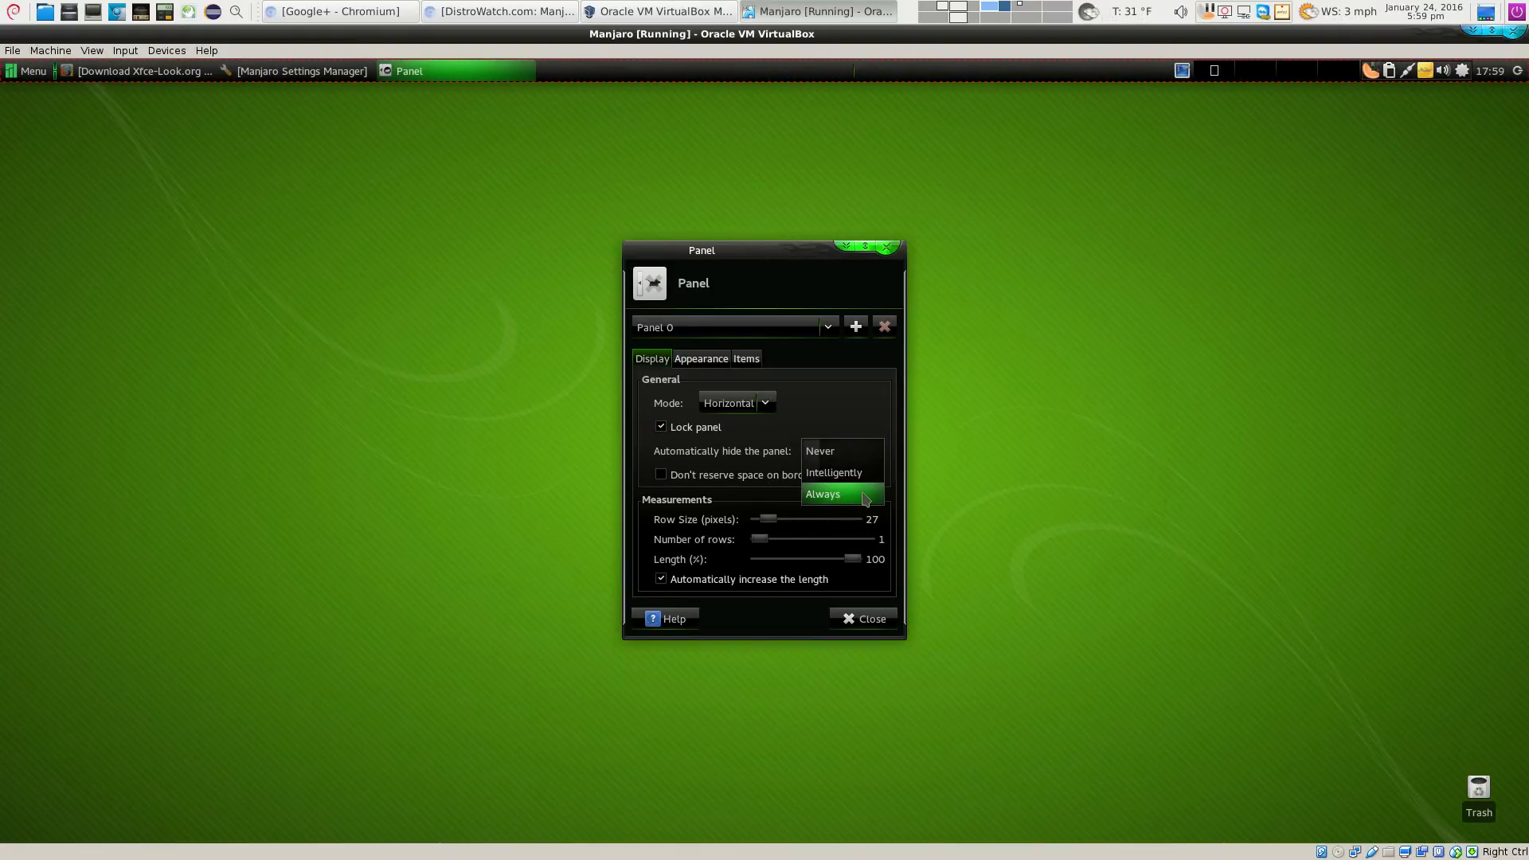
{"action": "left_click", "coordinate": [858, 473]}
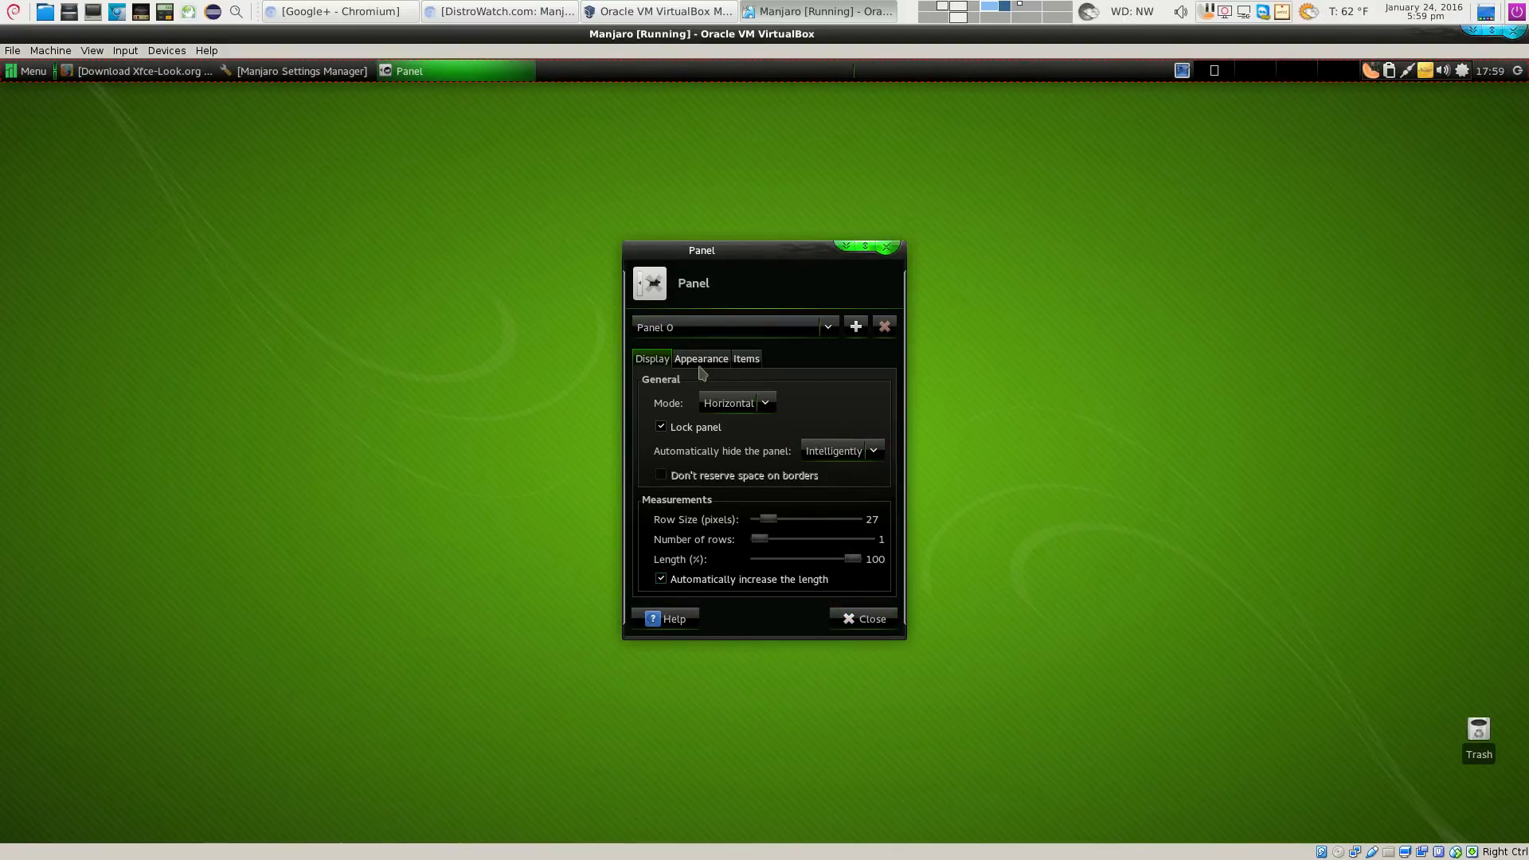
Set the panel's Clock item to the 12-hour format without seconds (06:00 PM), and close its properties
{"action": "left_click", "coordinate": [744, 363]}
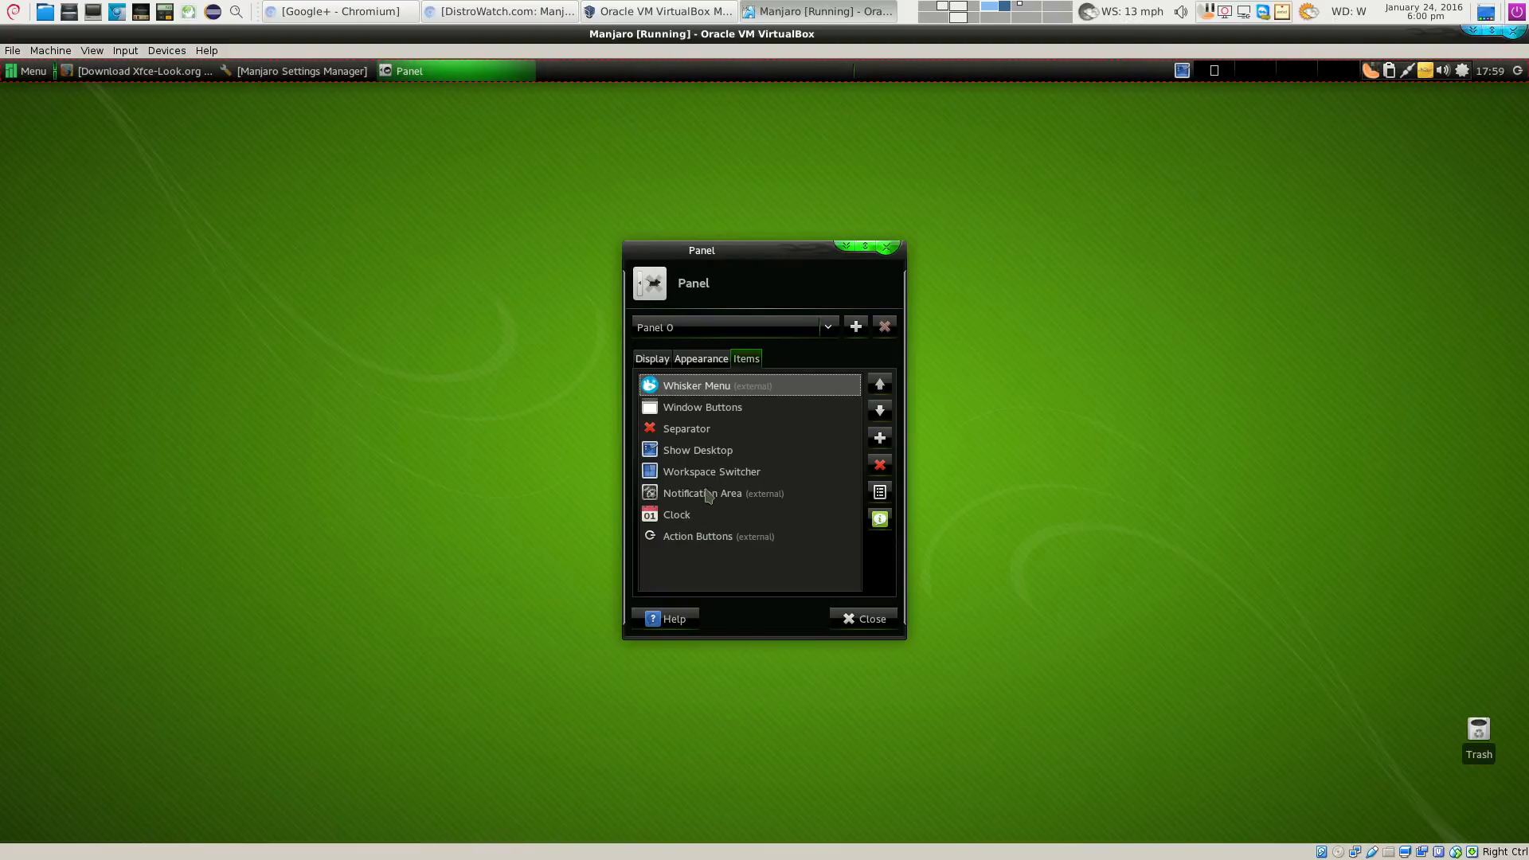
{"action": "left_click", "coordinate": [688, 519]}
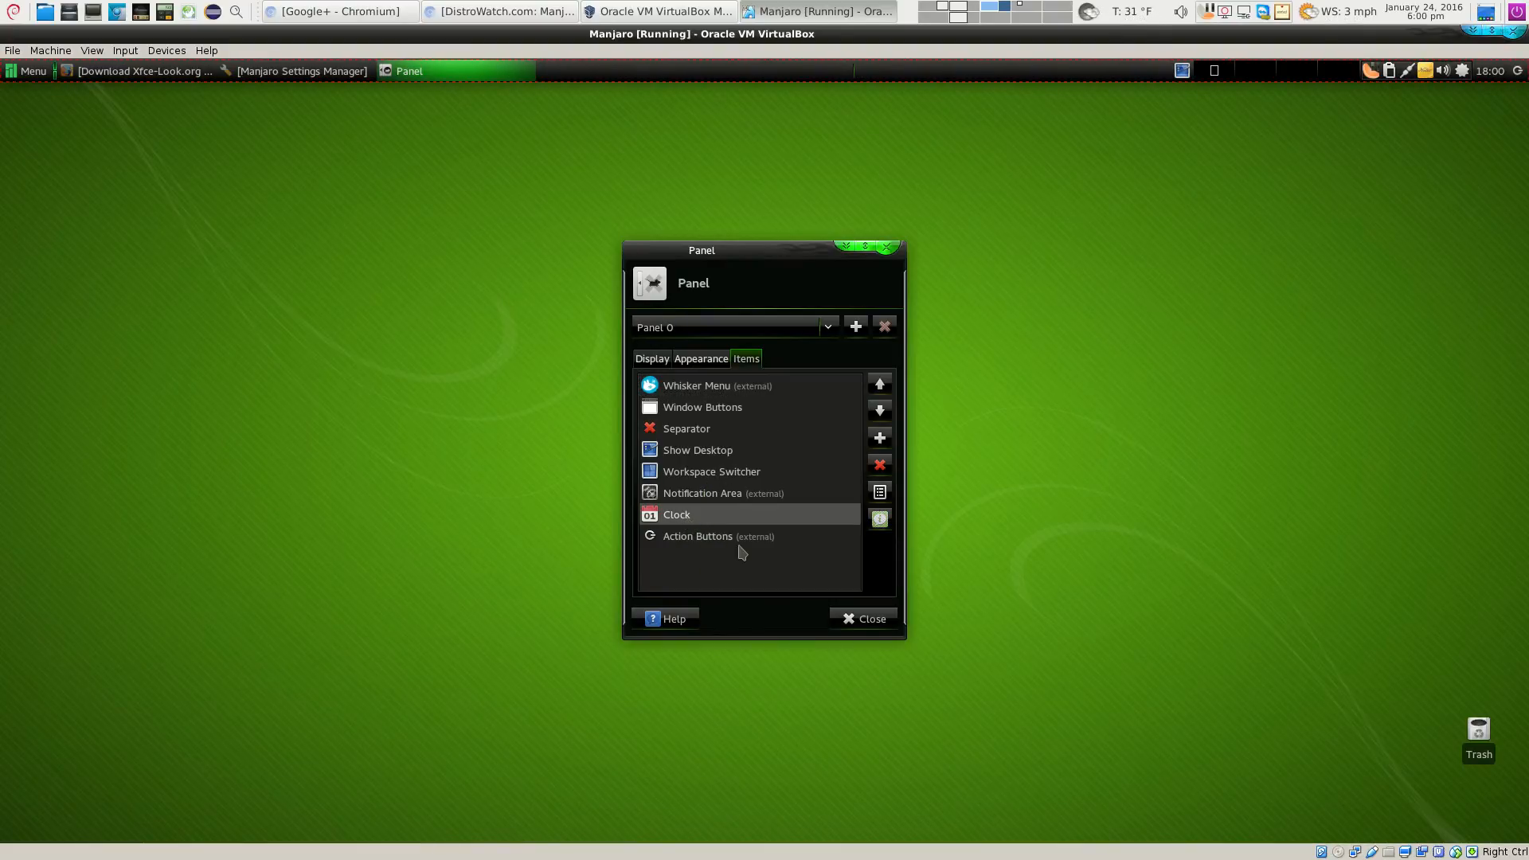
{"action": "left_click", "coordinate": [880, 499]}
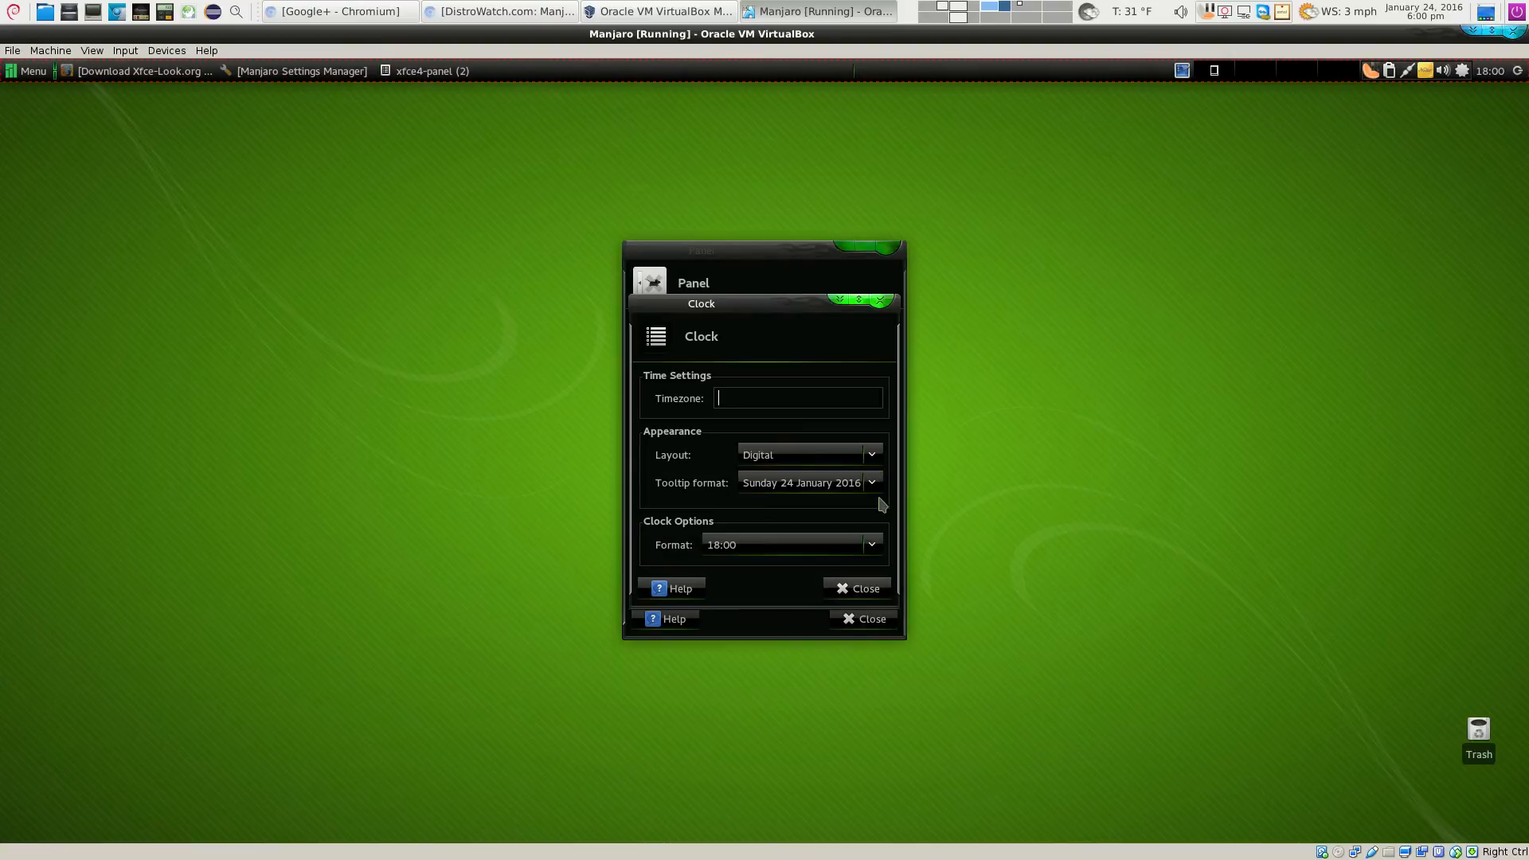
{"action": "left_click", "coordinate": [790, 547]}
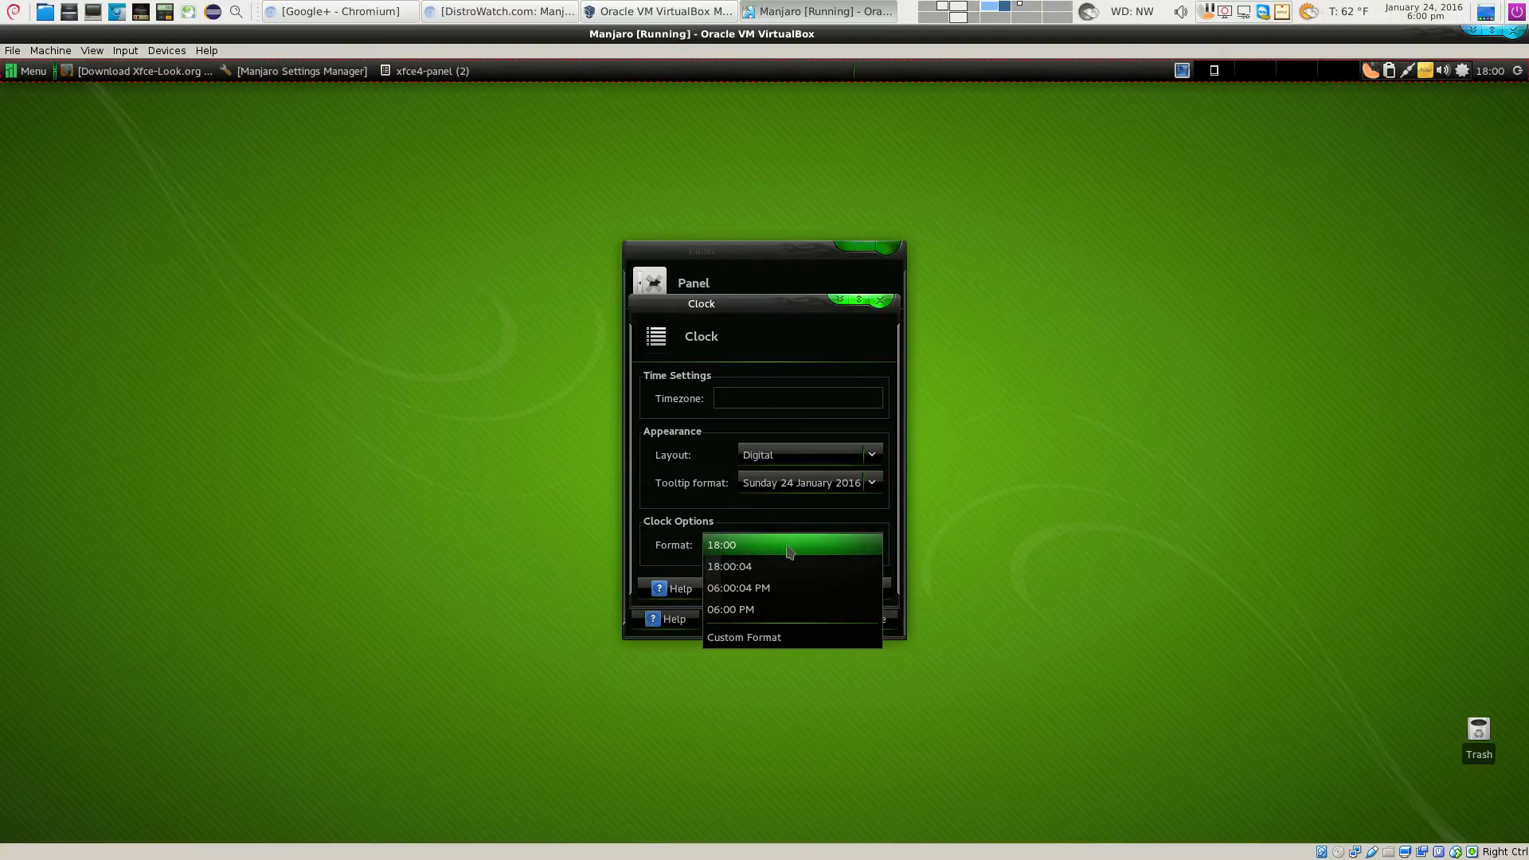
{"action": "left_click", "coordinate": [788, 589]}
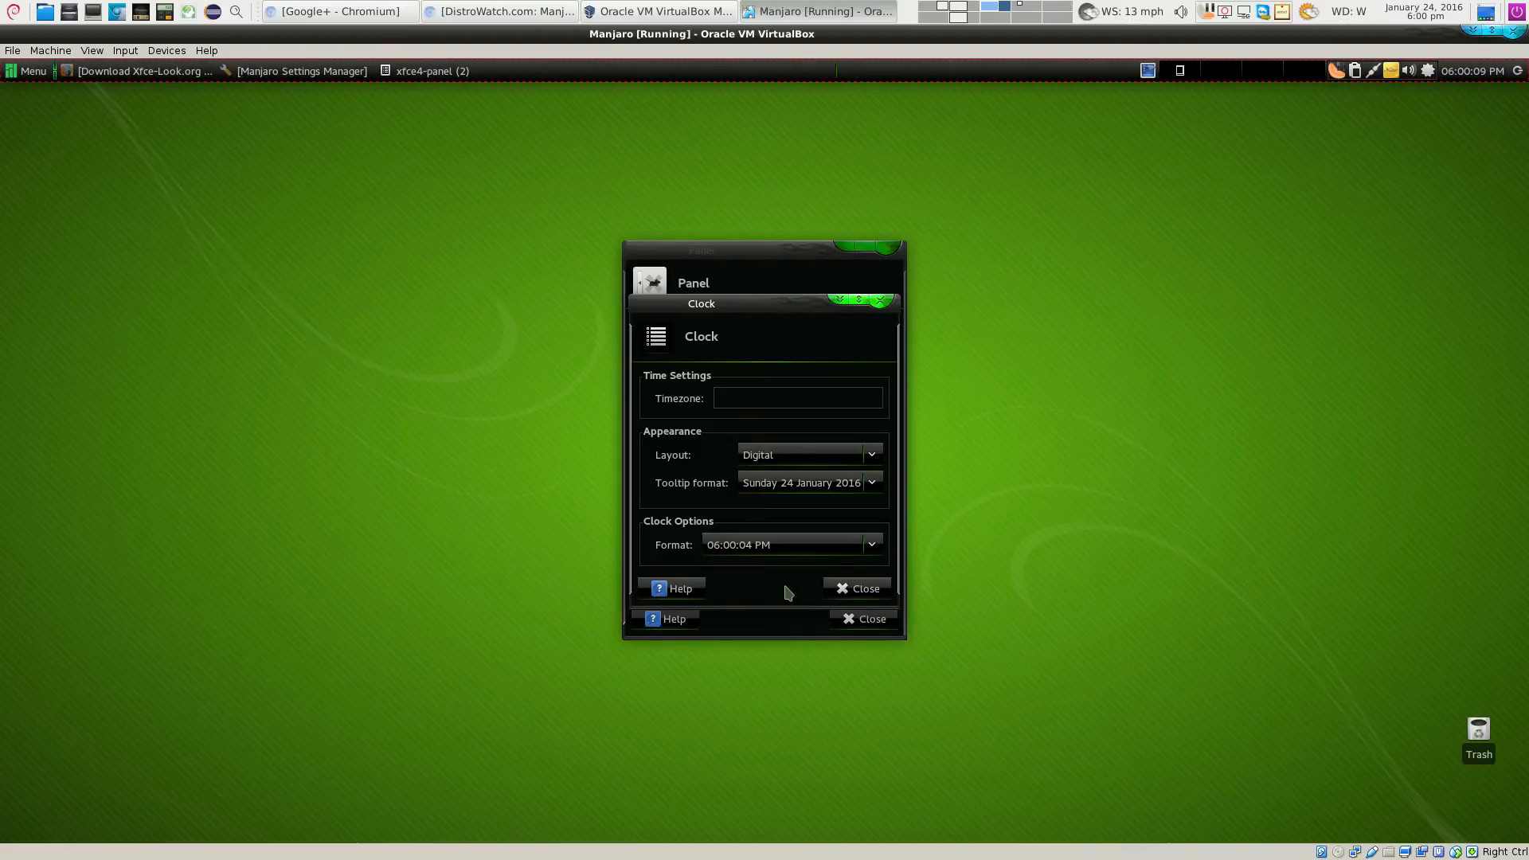
{"action": "left_click", "coordinate": [771, 546]}
{"action": "left_click", "coordinate": [770, 566]}
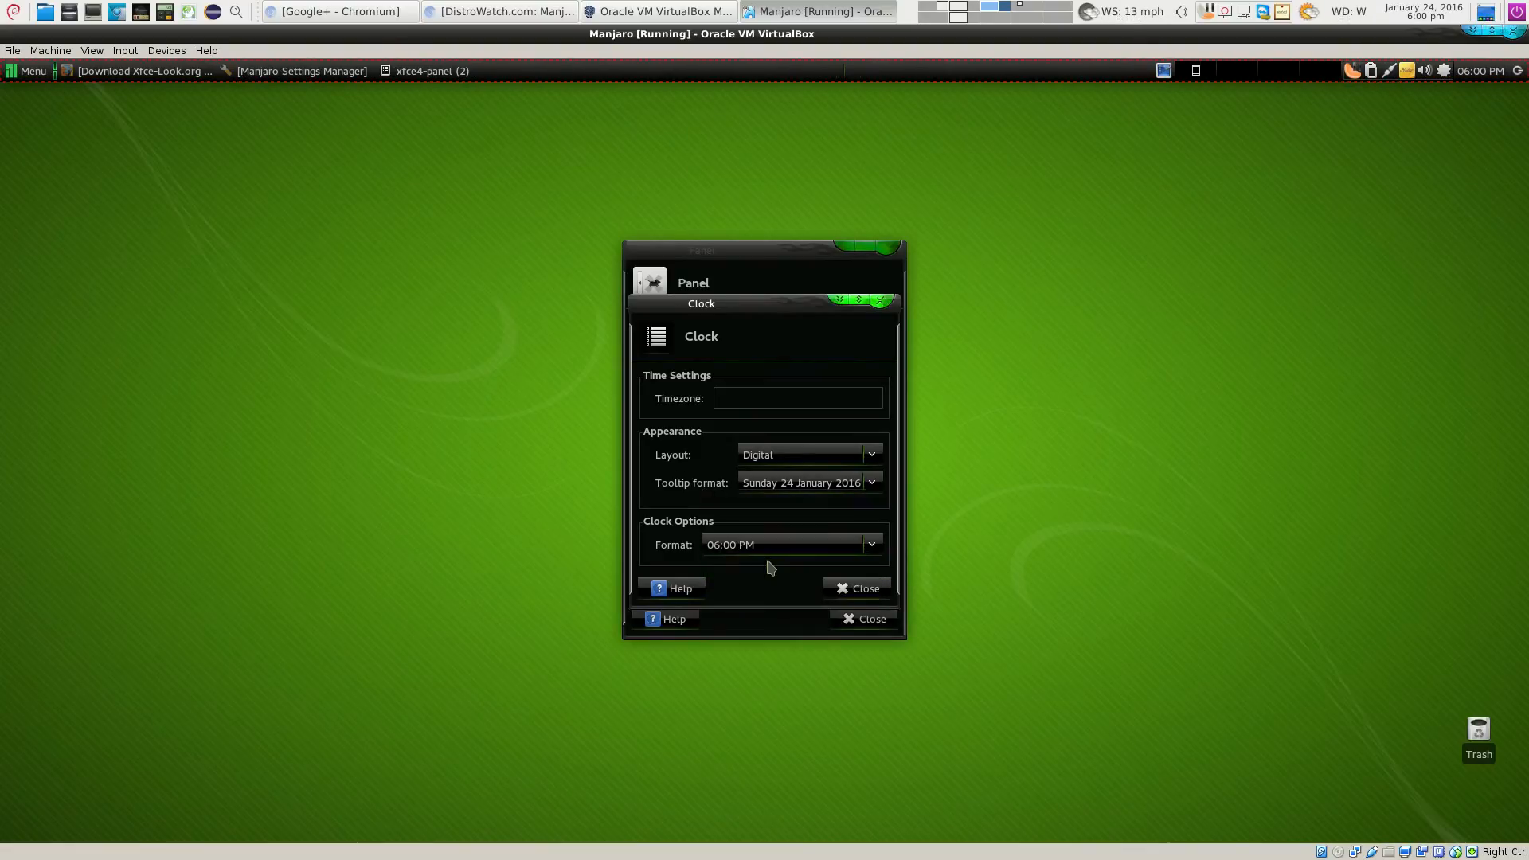
{"action": "left_click", "coordinate": [856, 590]}
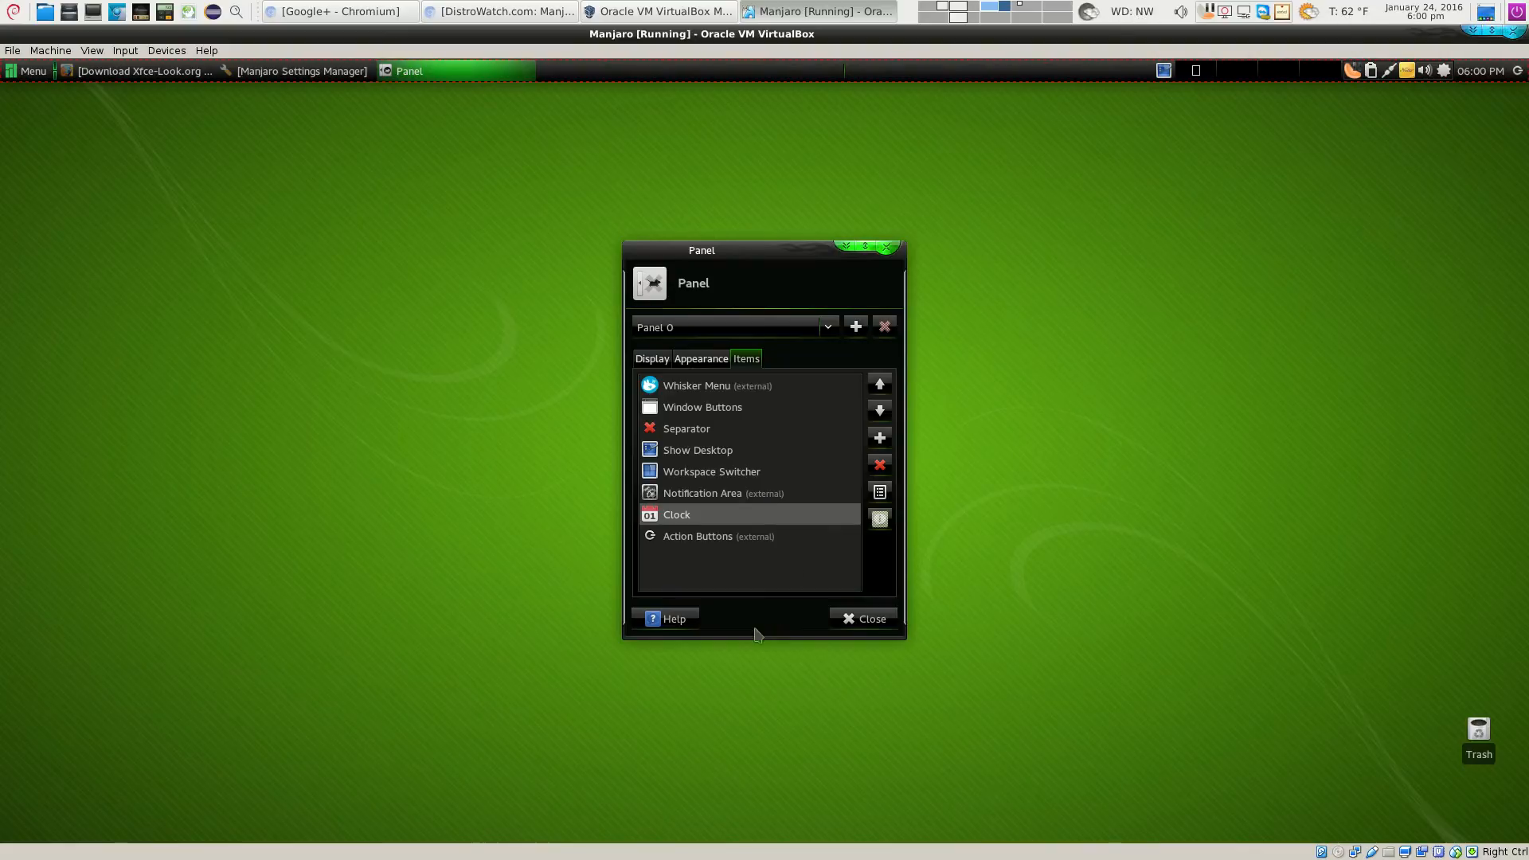
Examine the plugins available to add to Panel 0, from Launcher to Whisker Menu, and close the panel preferences without adding any
{"action": "left_click", "coordinate": [880, 442]}
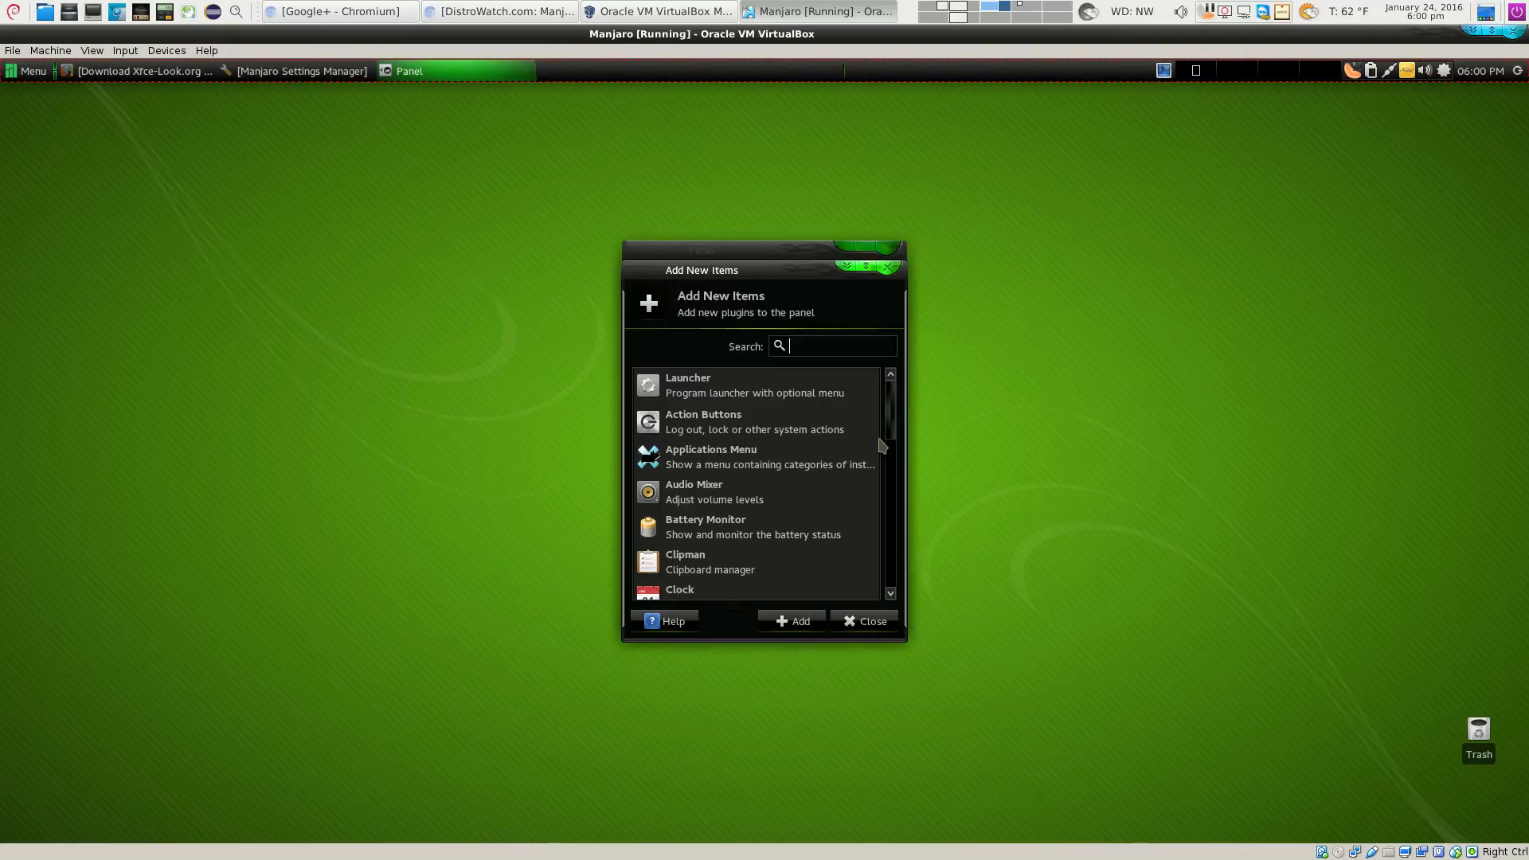
{"action": "scroll", "coordinate": [801, 454], "scroll_direction": "down", "scroll_amount": 5}
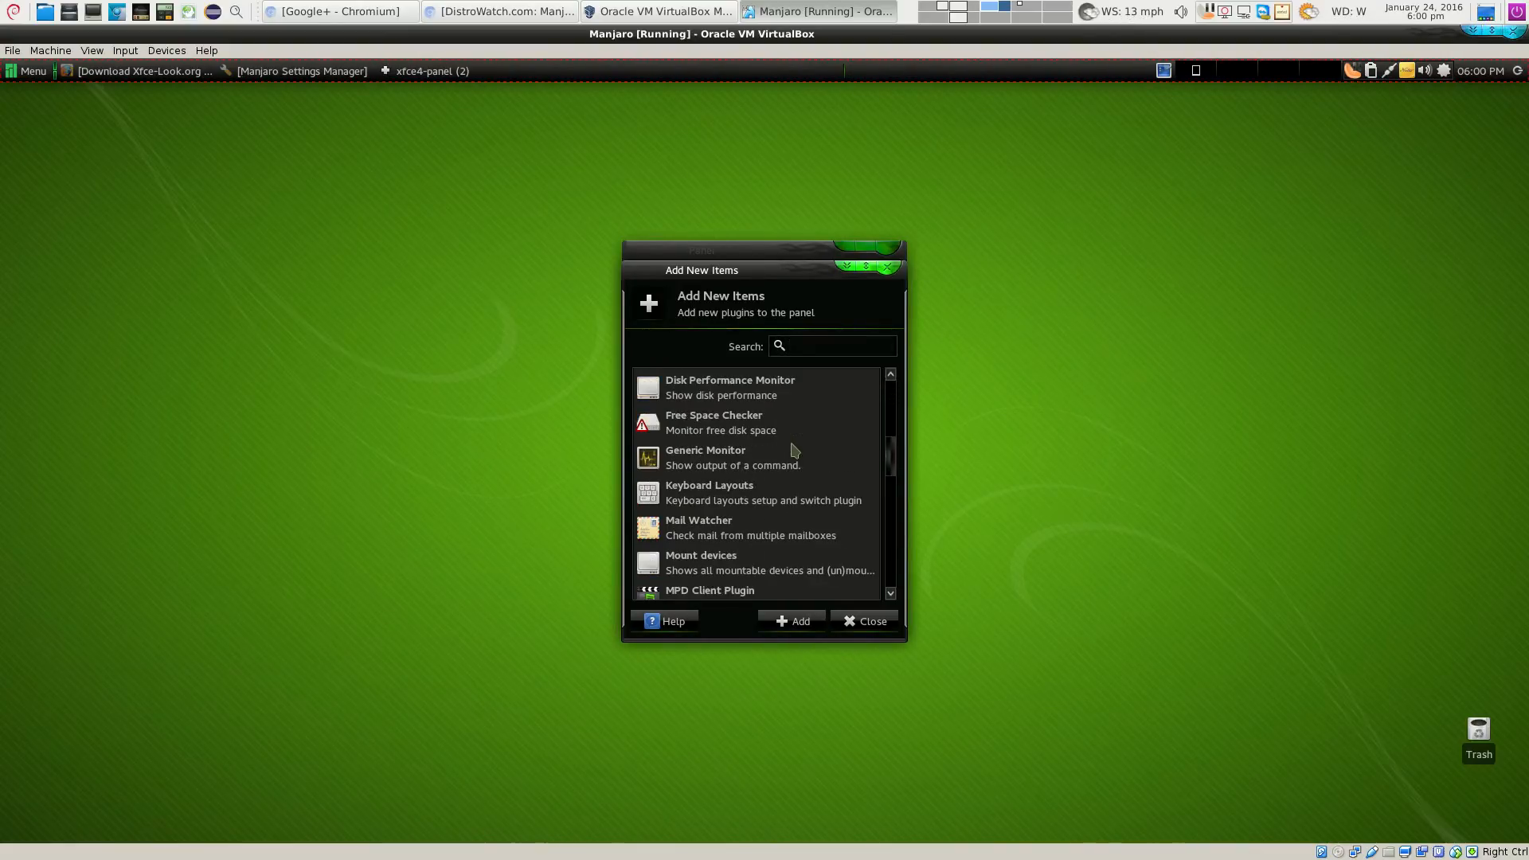
{"action": "scroll", "coordinate": [795, 451], "scroll_direction": "up", "scroll_amount": 2}
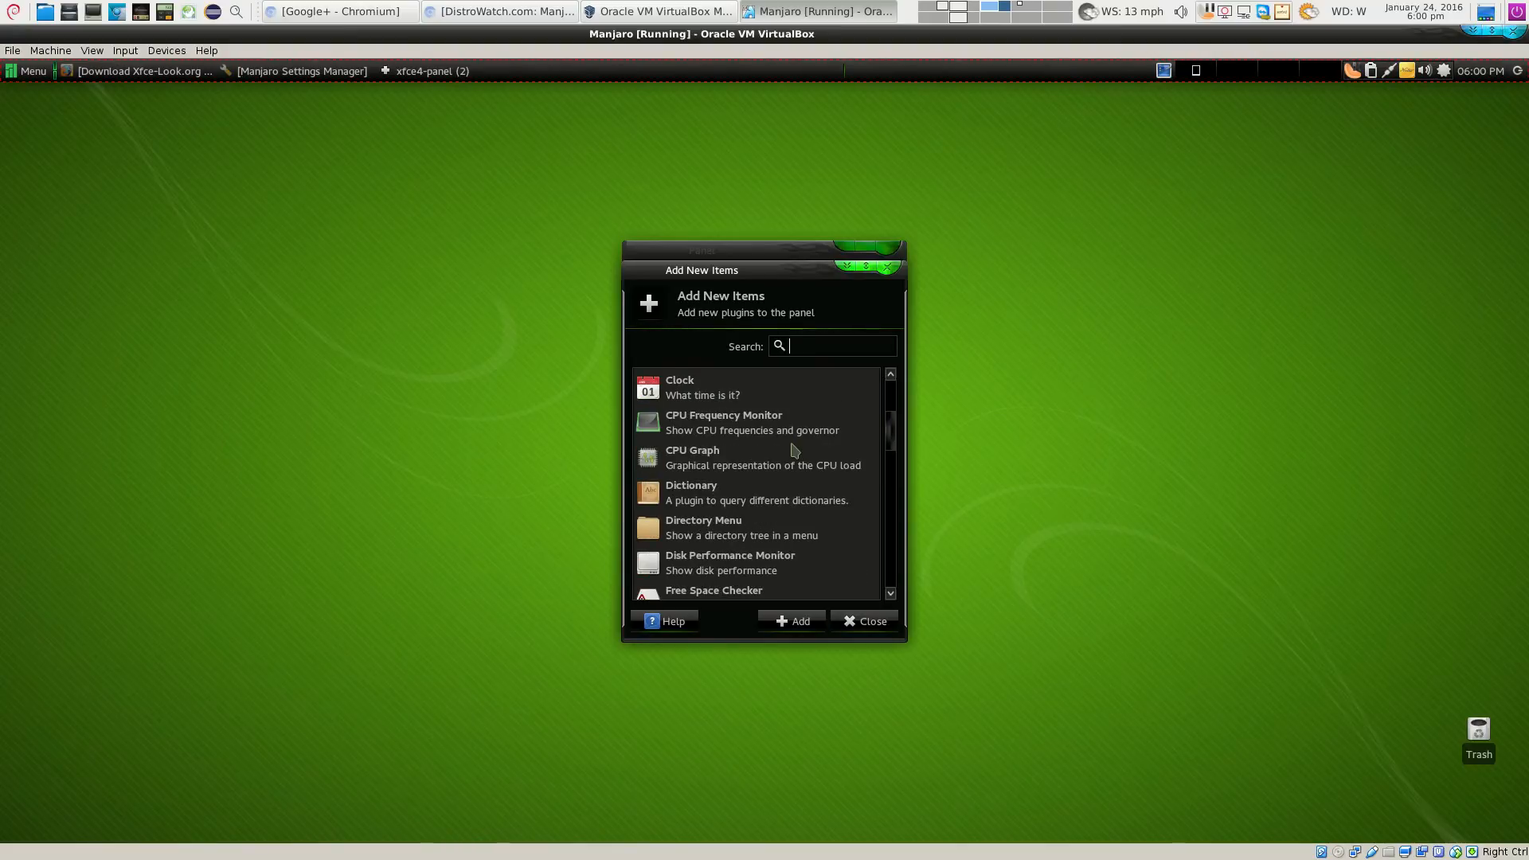
{"action": "scroll", "coordinate": [794, 451], "scroll_direction": "down", "scroll_amount": 1}
{"action": "scroll", "coordinate": [784, 485], "scroll_direction": "up", "scroll_amount": 3}
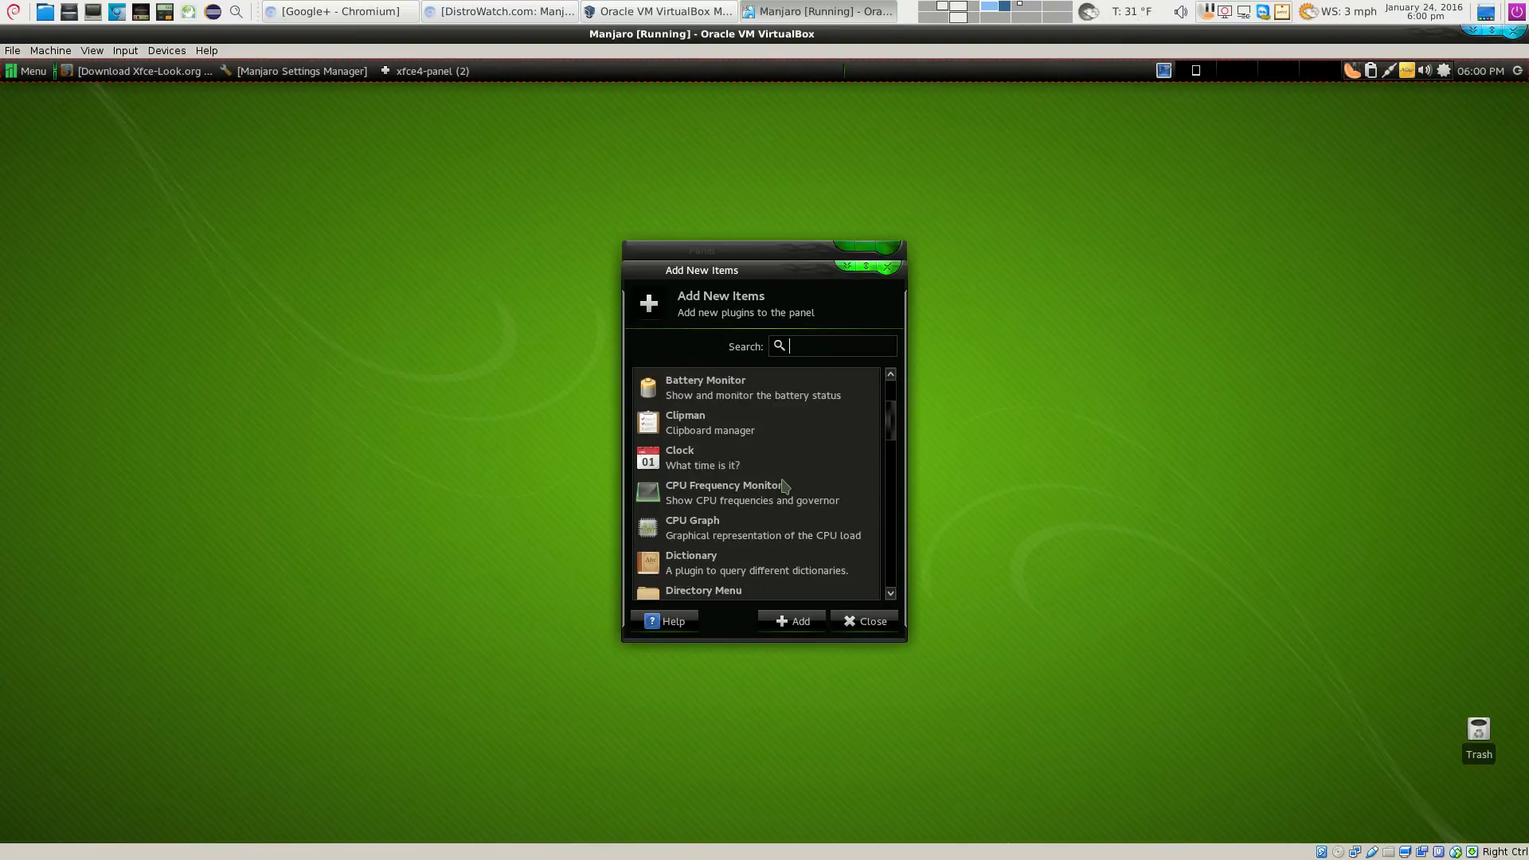
{"action": "scroll", "coordinate": [784, 485], "scroll_direction": "up", "scroll_amount": 1}
{"action": "scroll", "coordinate": [796, 493], "scroll_direction": "down", "scroll_amount": 5}
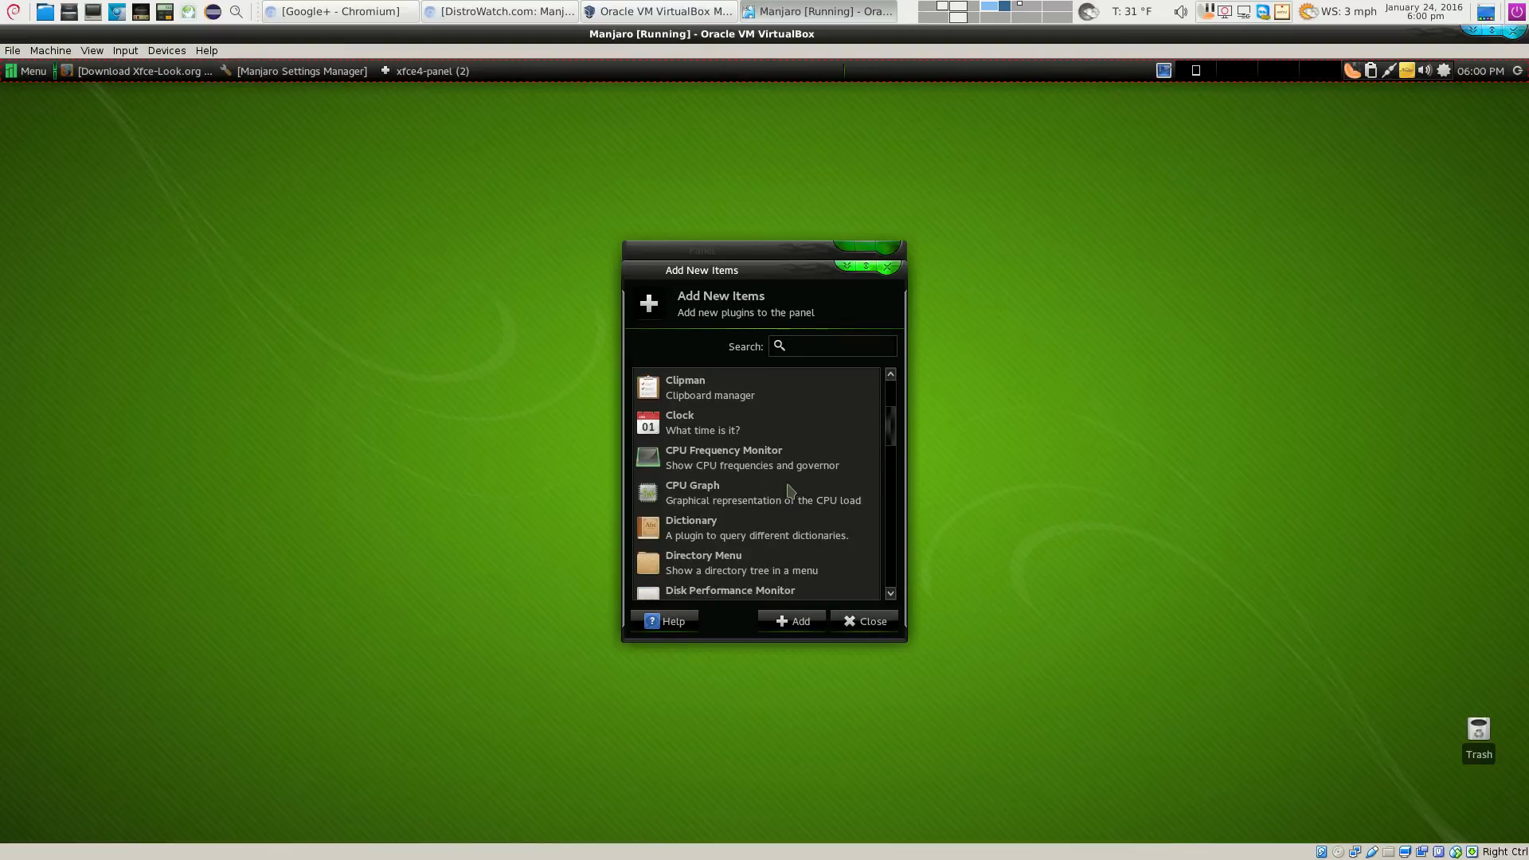
{"action": "scroll", "coordinate": [802, 500], "scroll_direction": "down", "scroll_amount": 6}
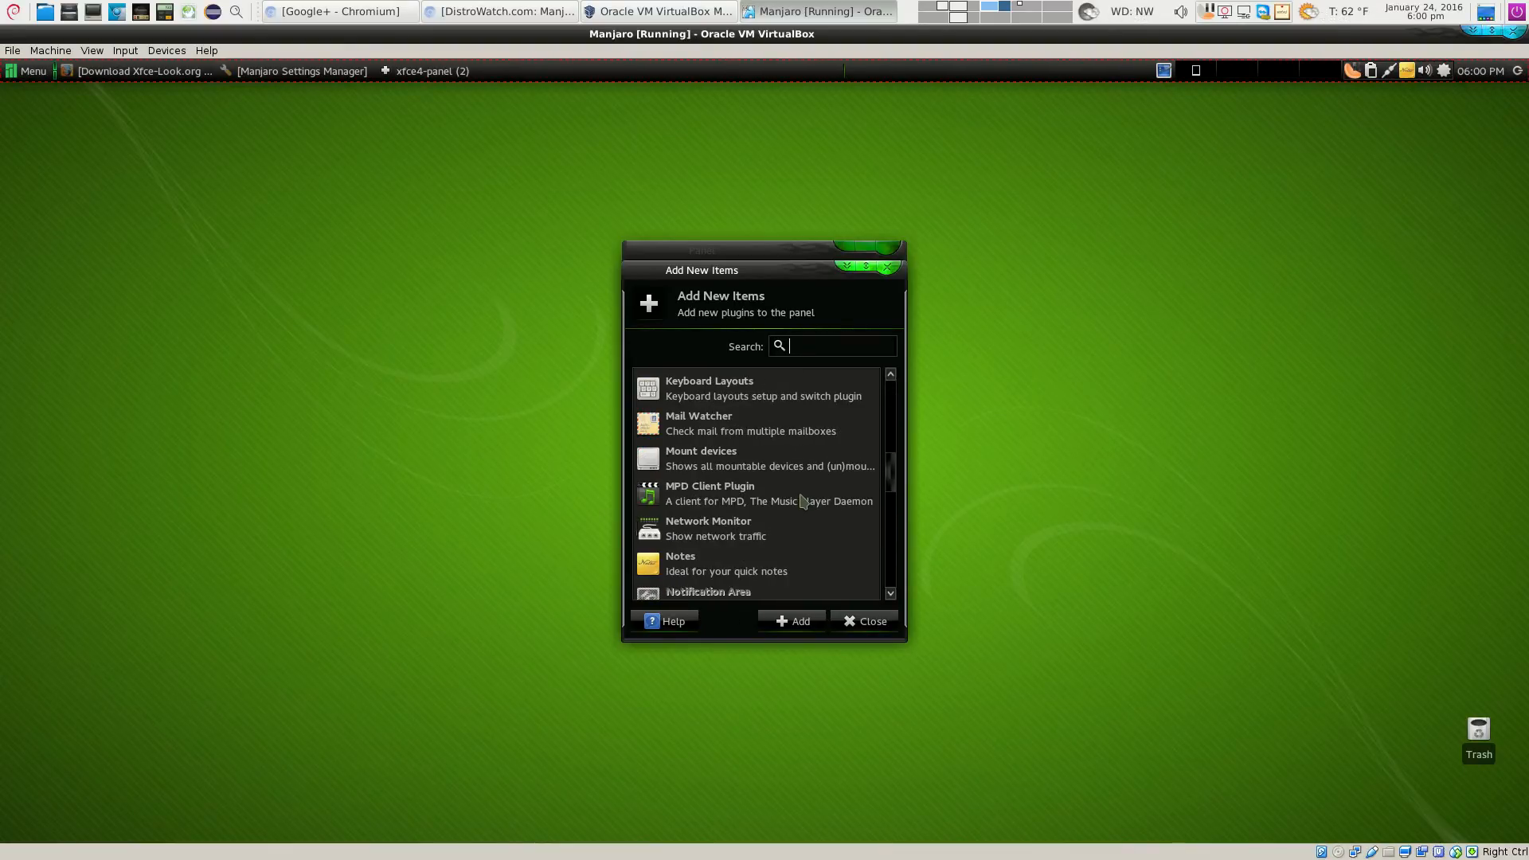
{"action": "scroll", "coordinate": [802, 500], "scroll_direction": "down", "scroll_amount": 3}
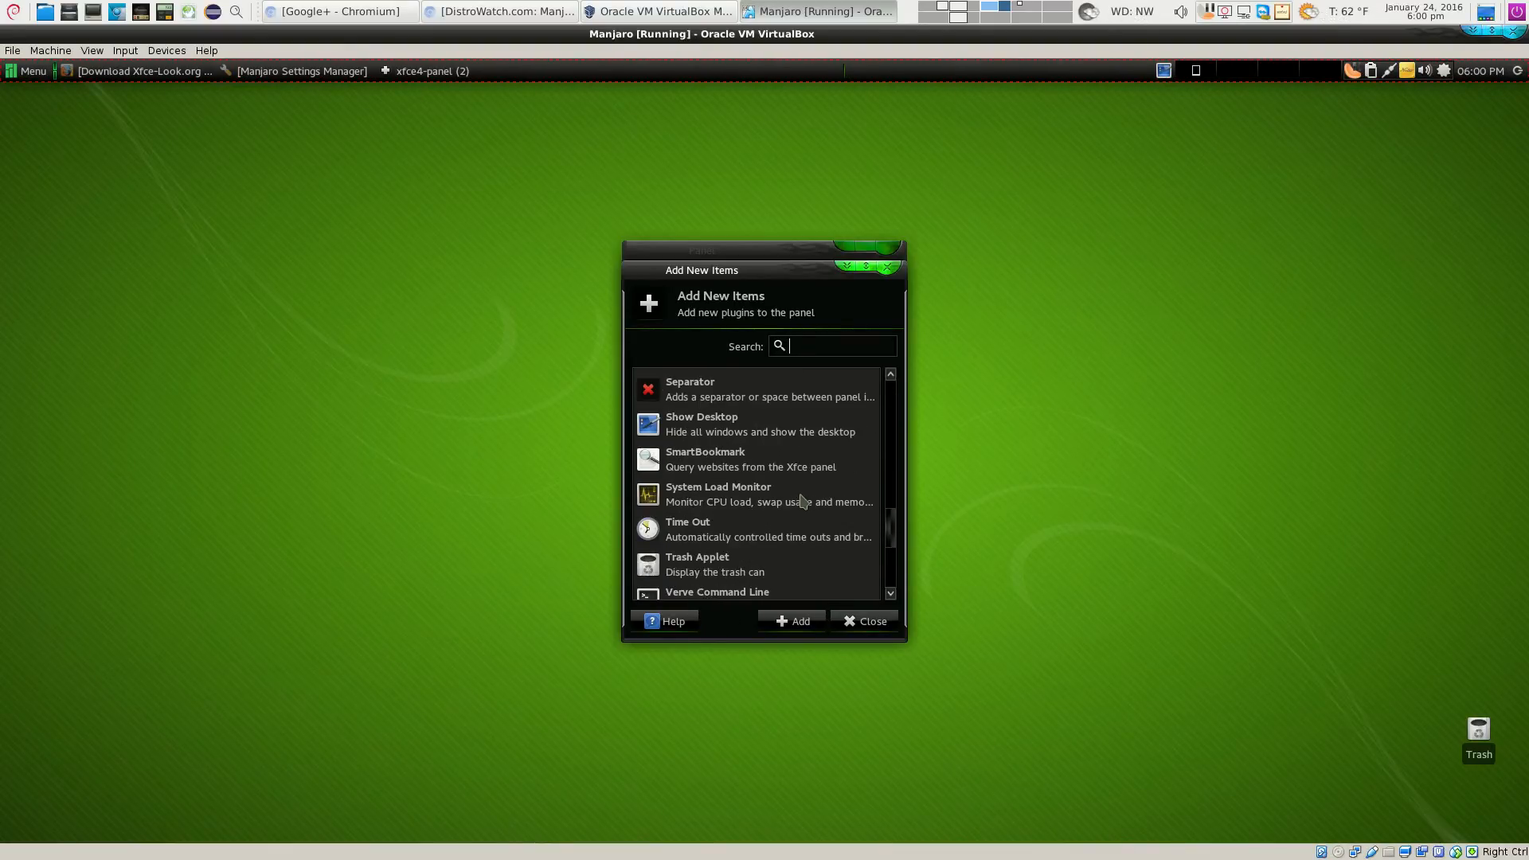
{"action": "scroll", "coordinate": [802, 500], "scroll_direction": "down", "scroll_amount": 5}
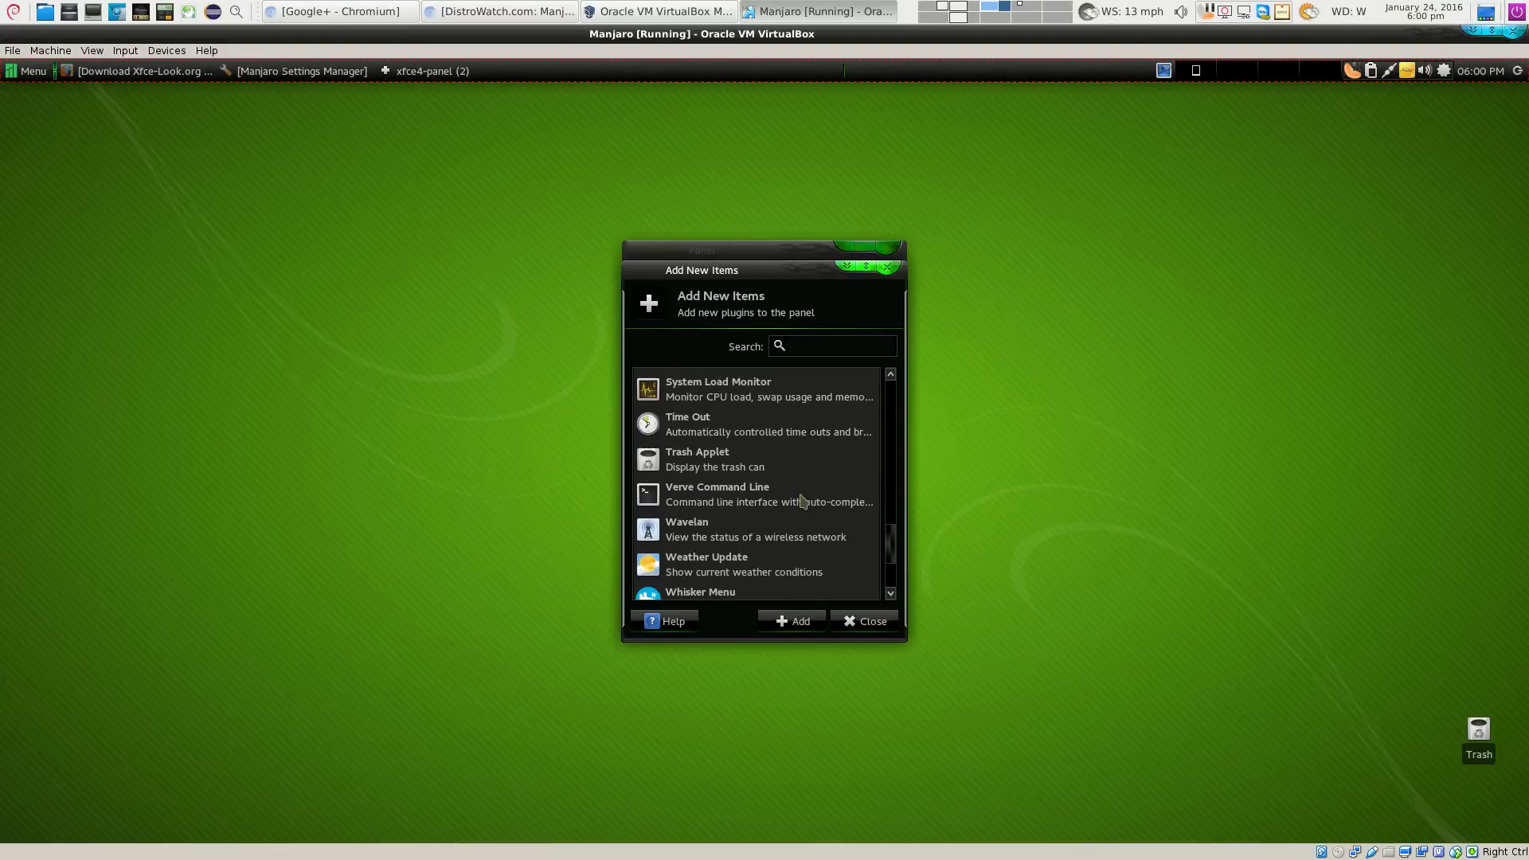
{"action": "scroll", "coordinate": [803, 500], "scroll_direction": "up", "scroll_amount": 5}
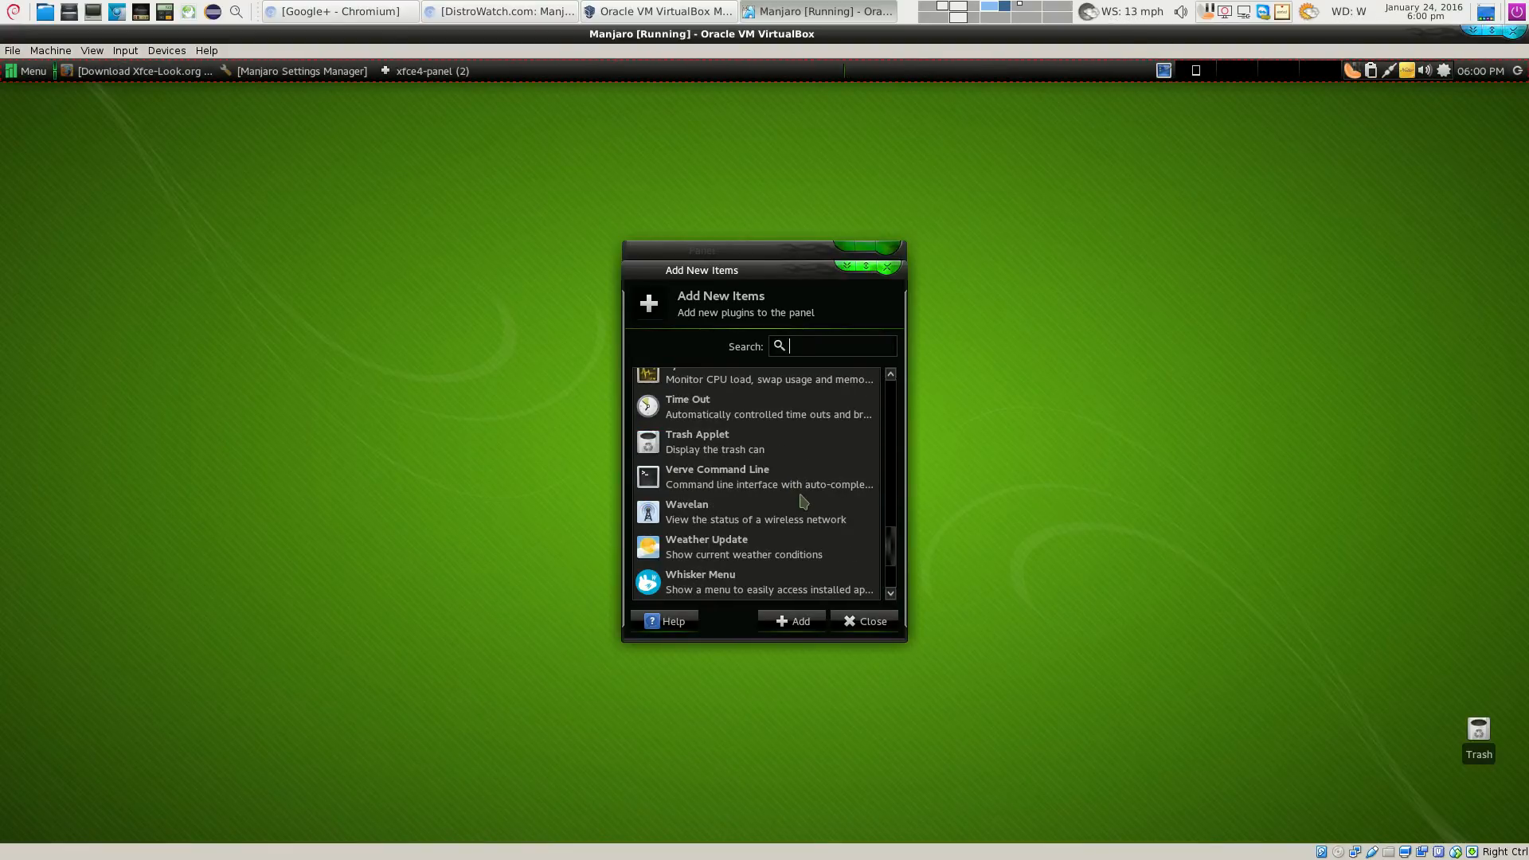
{"action": "scroll", "coordinate": [802, 500], "scroll_direction": "up", "scroll_amount": 2}
{"action": "scroll", "coordinate": [802, 500], "scroll_direction": "up", "scroll_amount": 6}
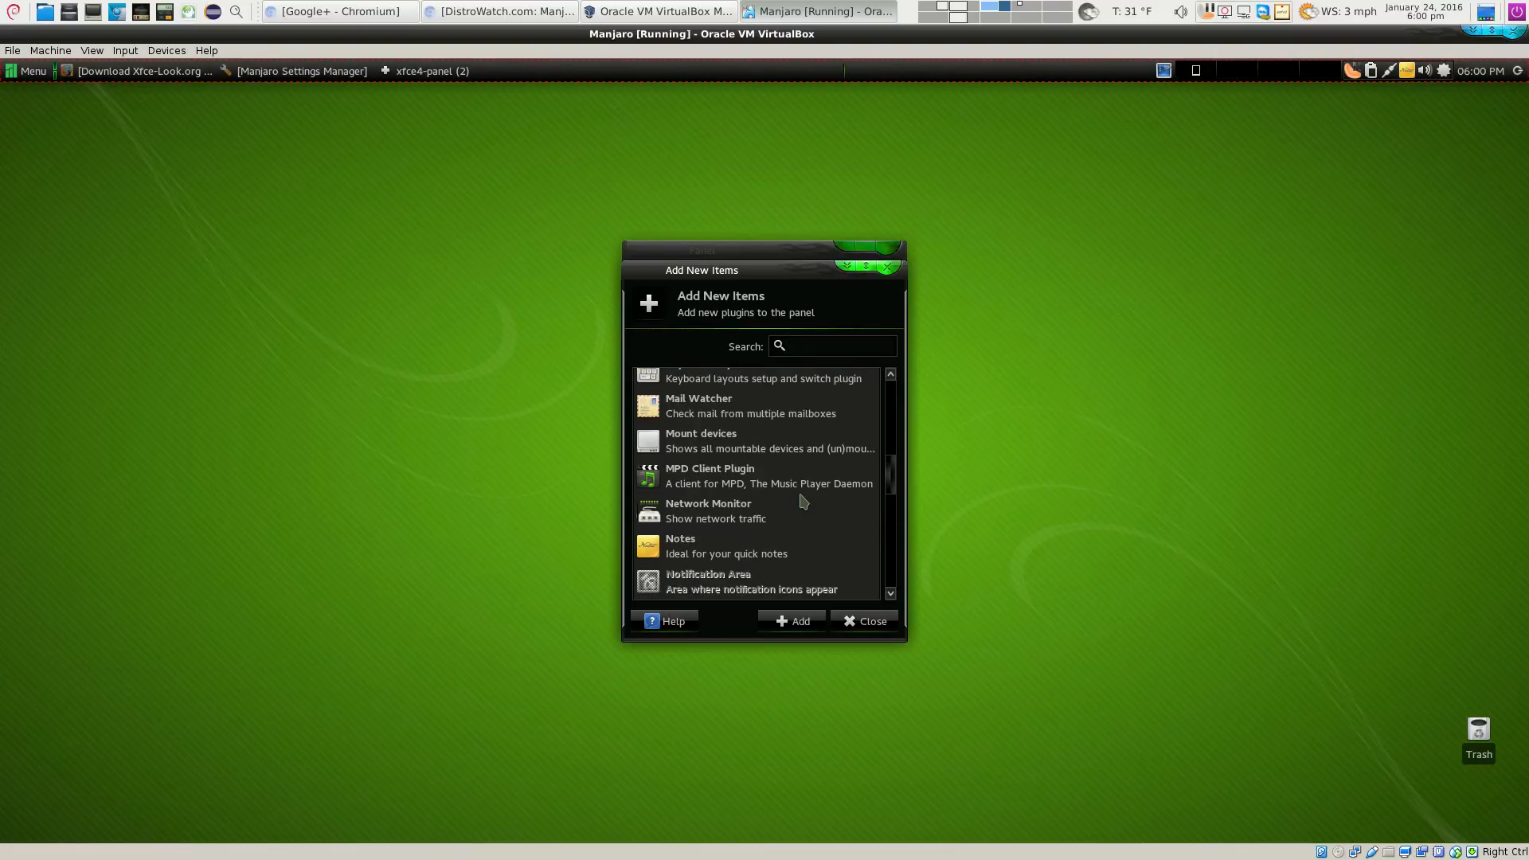
{"action": "scroll", "coordinate": [803, 500], "scroll_direction": "up", "scroll_amount": 3}
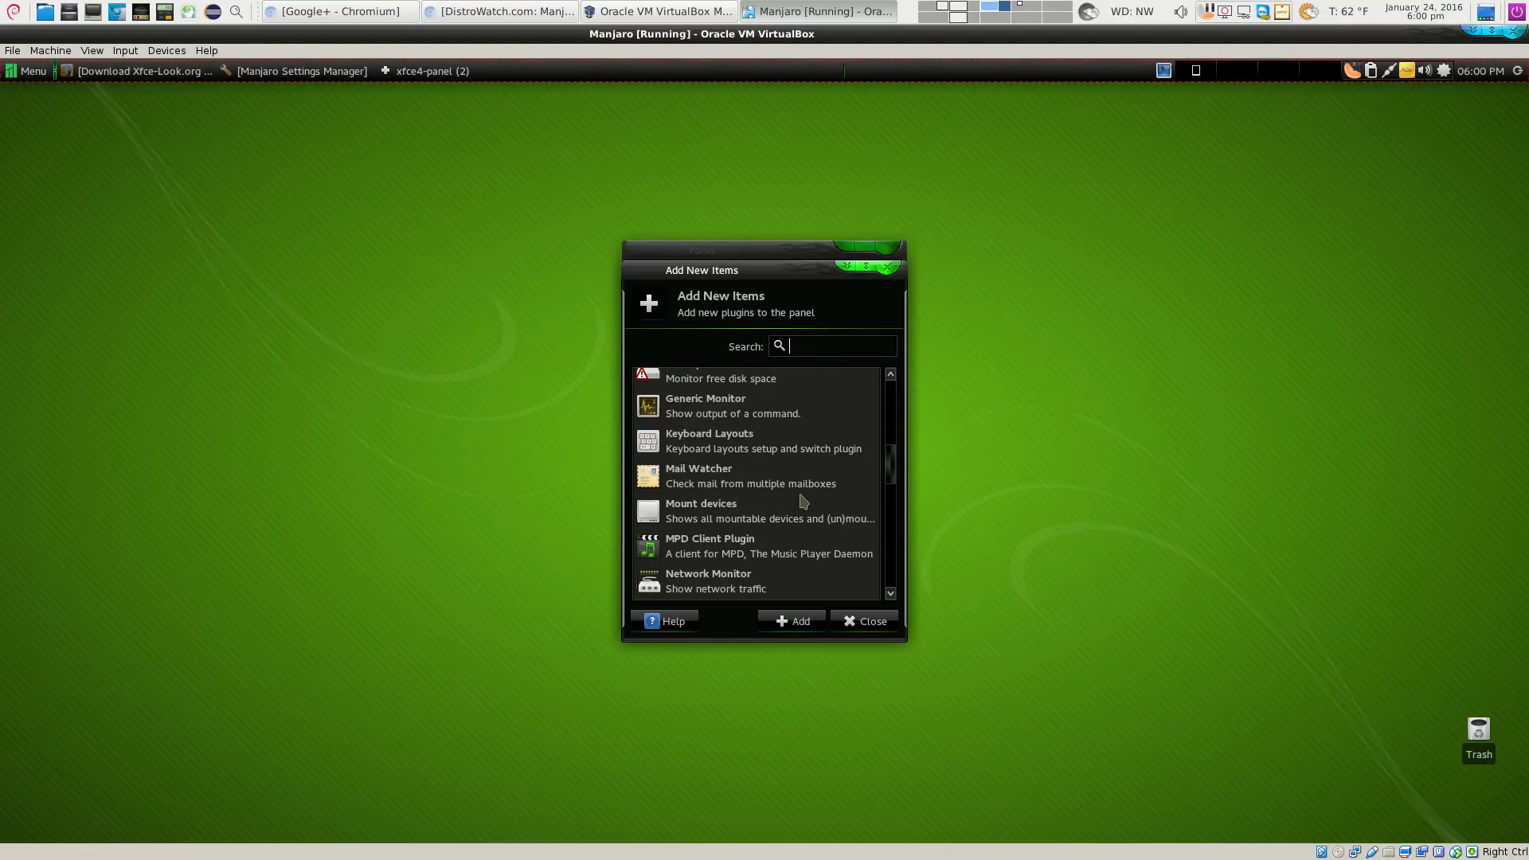
{"action": "scroll", "coordinate": [802, 500], "scroll_direction": "up", "scroll_amount": 1}
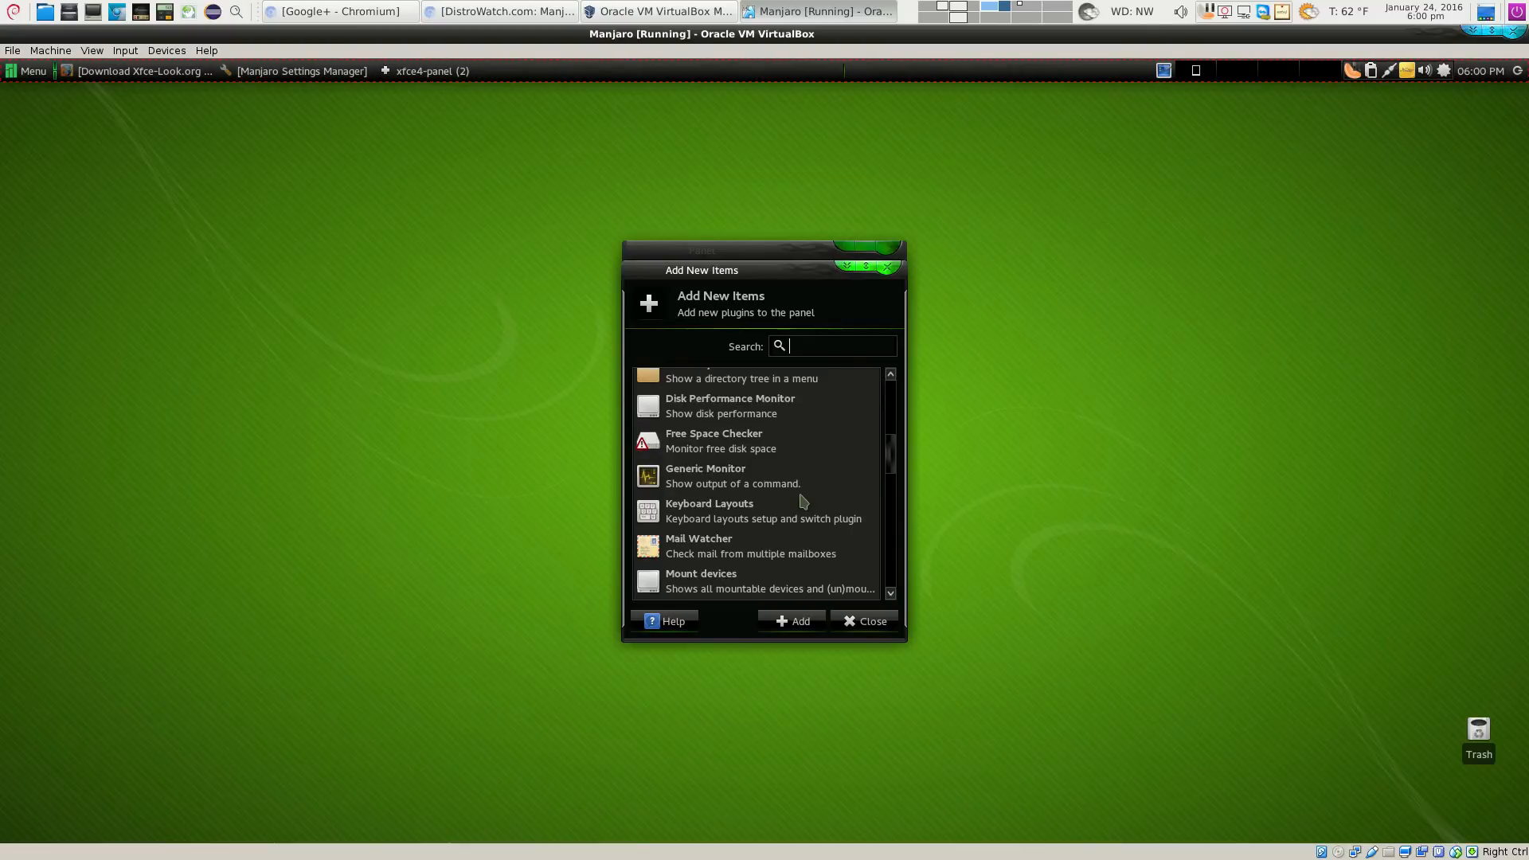
{"action": "scroll", "coordinate": [802, 501], "scroll_direction": "up", "scroll_amount": 3}
{"action": "scroll", "coordinate": [802, 505], "scroll_direction": "up", "scroll_amount": 4}
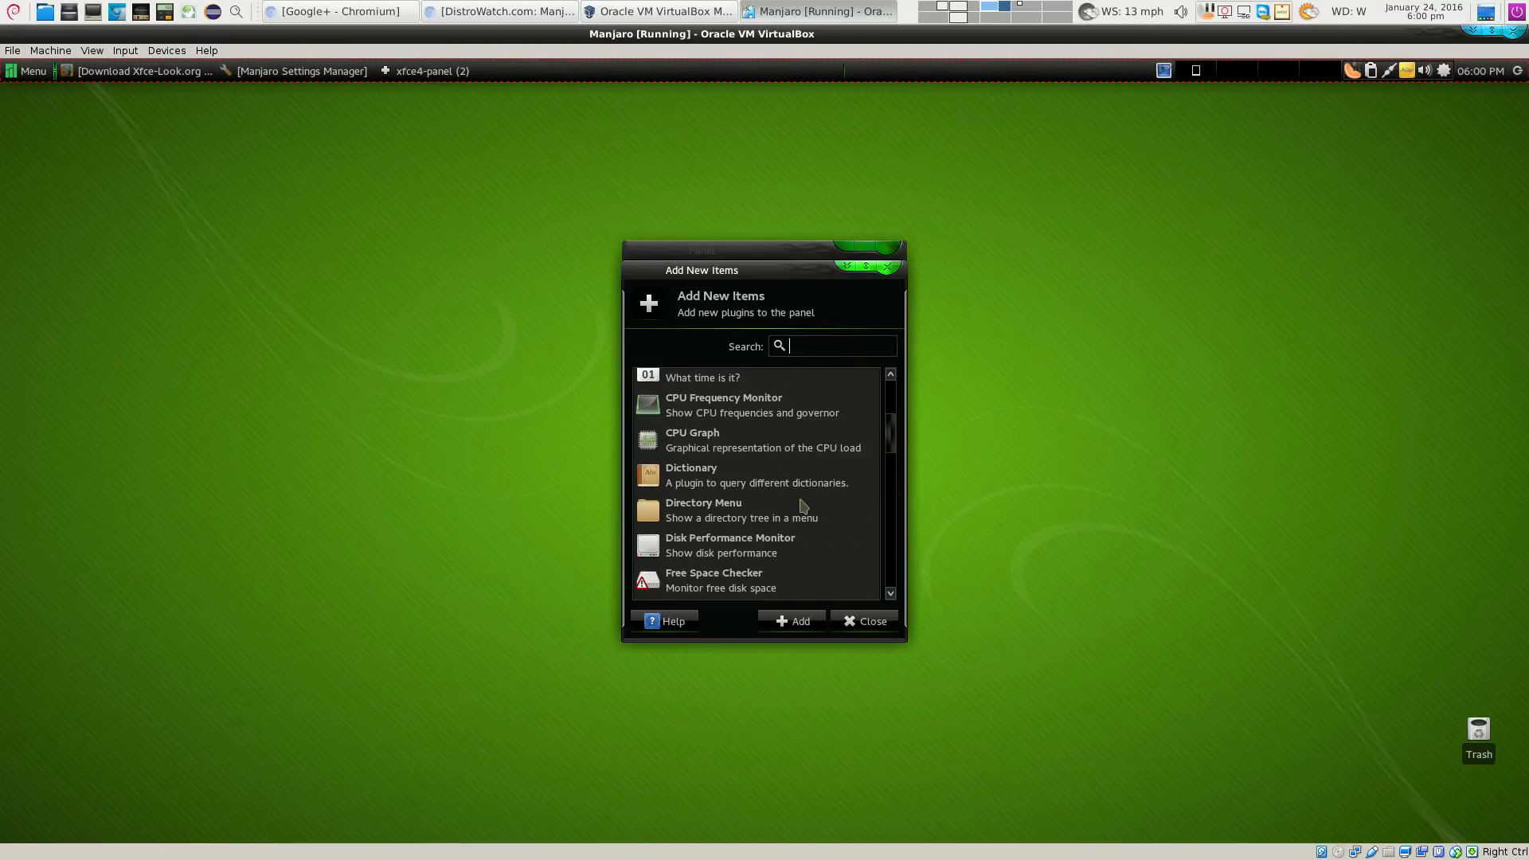
{"action": "scroll", "coordinate": [724, 480], "scroll_direction": "up", "scroll_amount": 4}
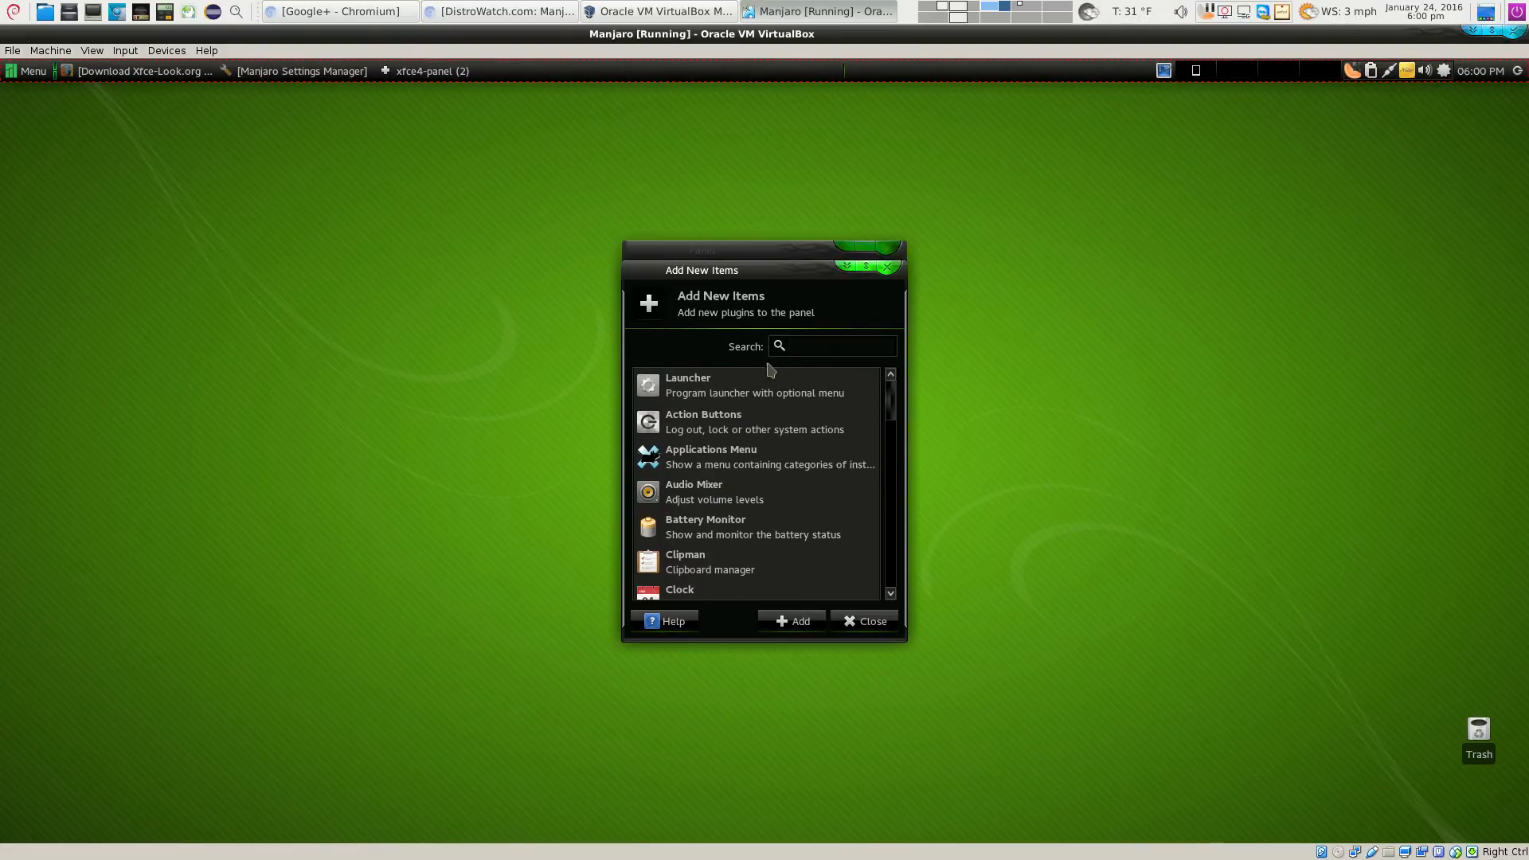
{"action": "left_click", "coordinate": [887, 266]}
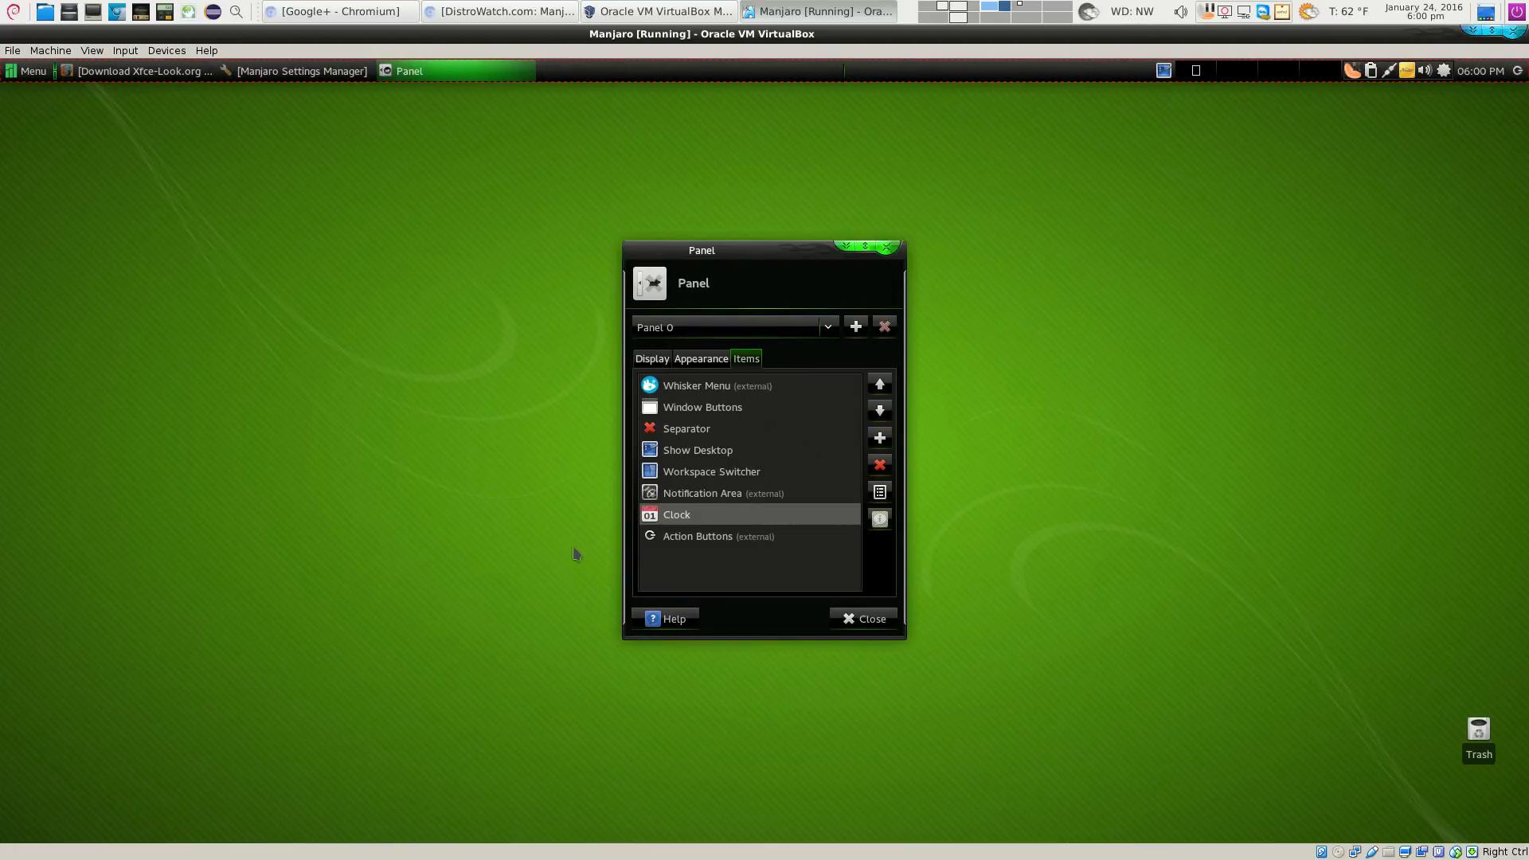
{"action": "left_click", "coordinate": [887, 248]}
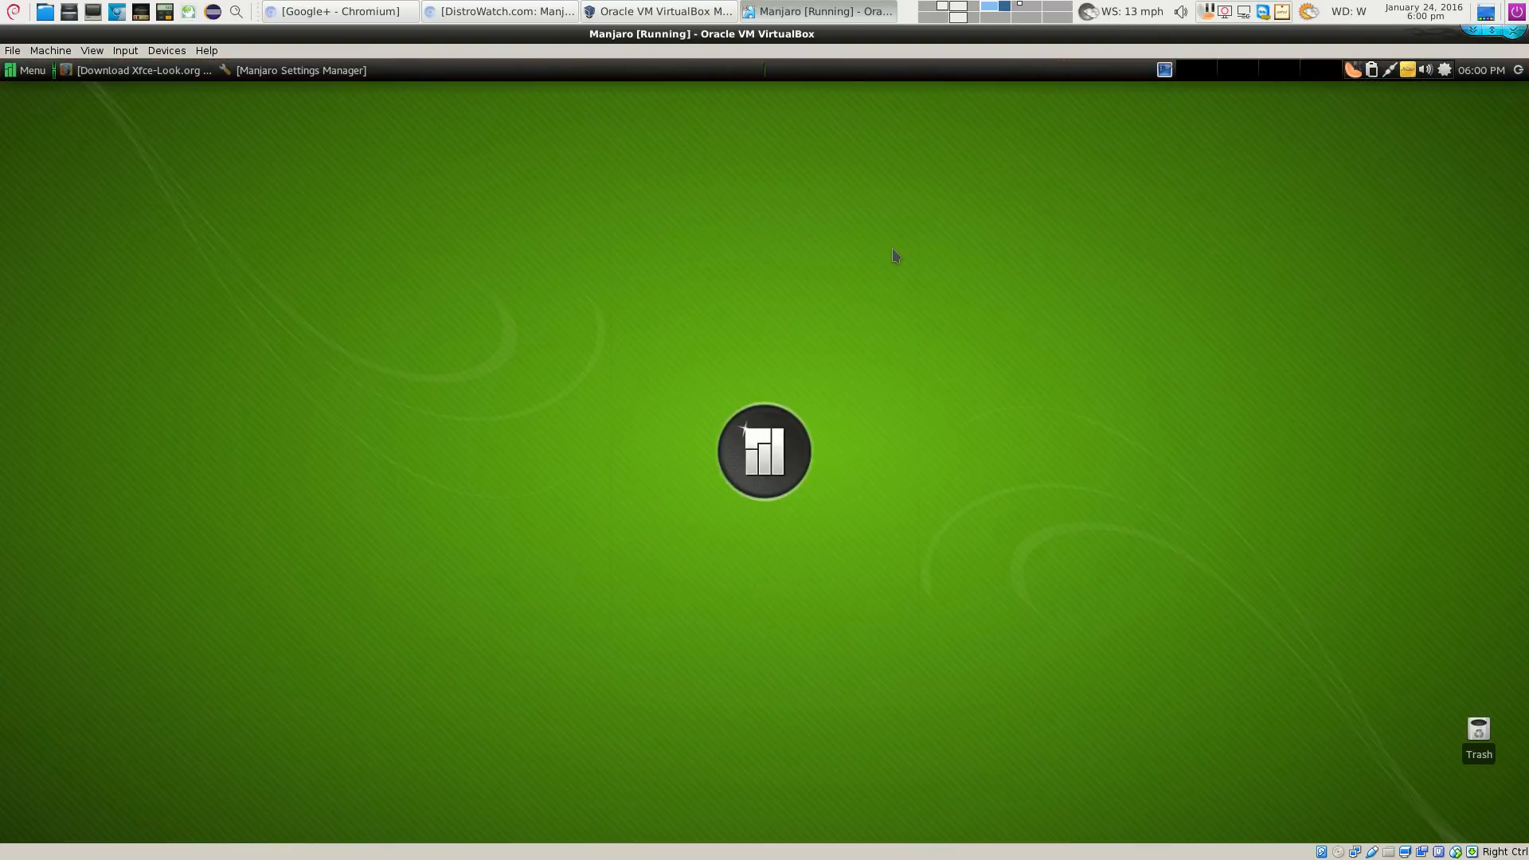
Create a Firefox launcher on the panel beside the Whisker Menu, using the Firefox entry in the Internet category
{"action": "left_click", "coordinate": [28, 70]}
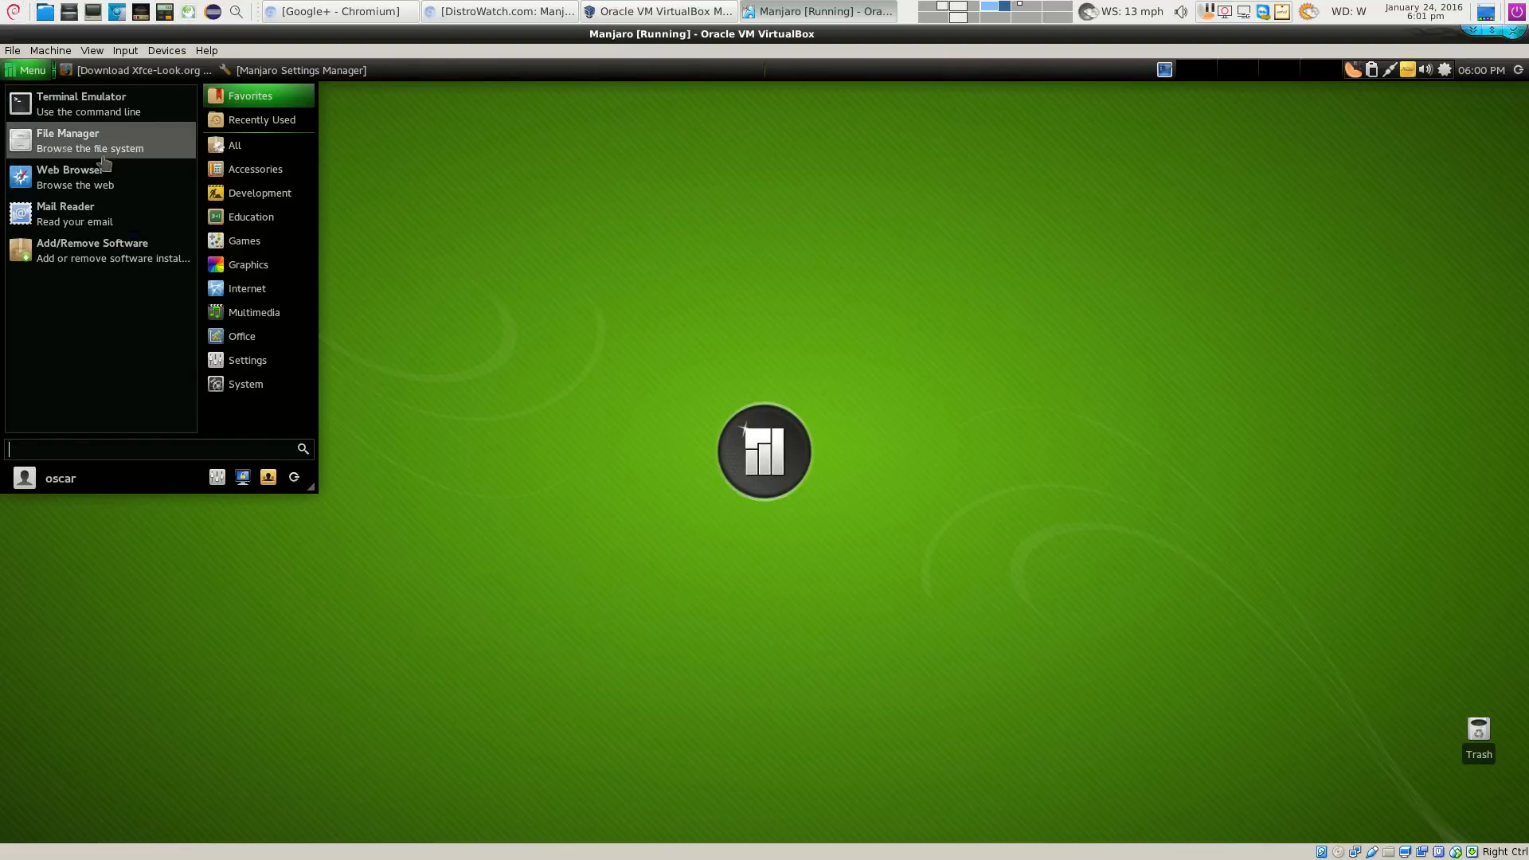
{"action": "left_click", "coordinate": [247, 288]}
{"action": "left_click_drag", "start_coordinate": [79, 188], "coordinate": [32, 70]}
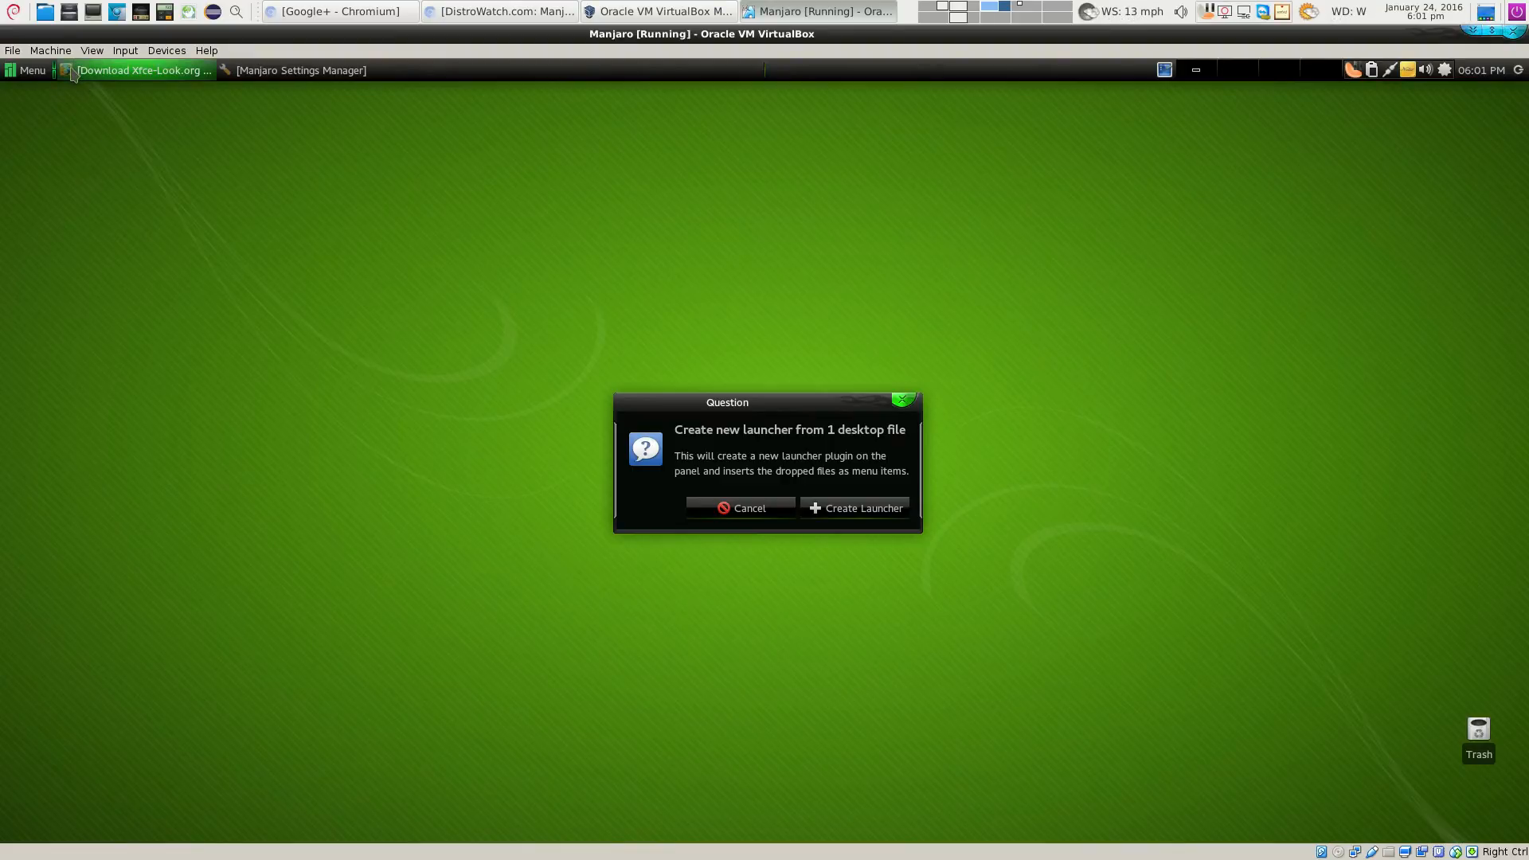
{"action": "left_click", "coordinate": [841, 514]}
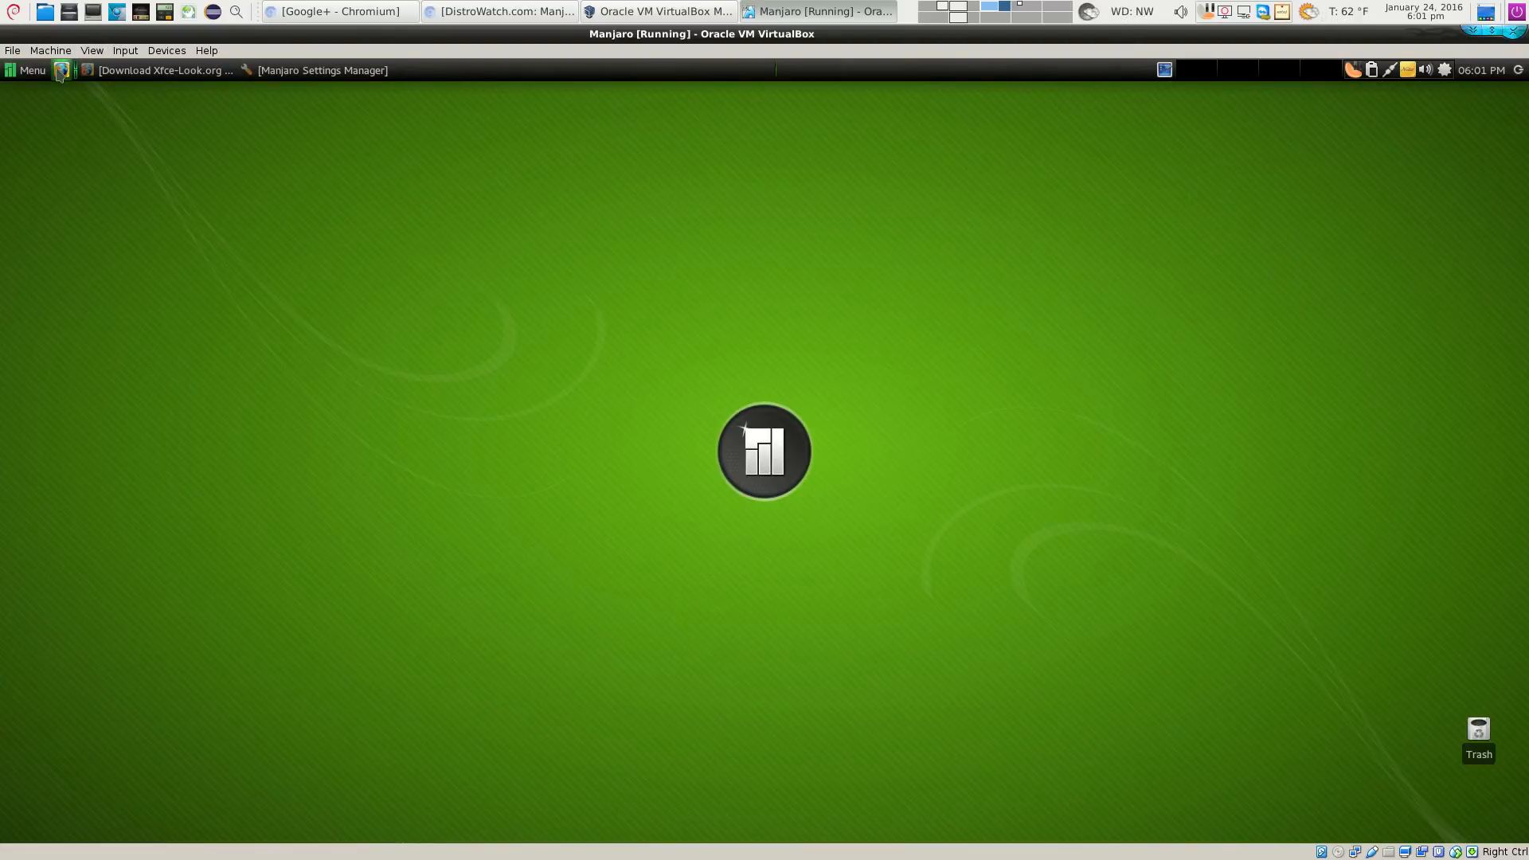
Add a new Separator item to Panel 0 through the panel preferences
{"action": "right_click", "coordinate": [430, 73]}
{"action": "mouse_move", "coordinate": [482, 172]}
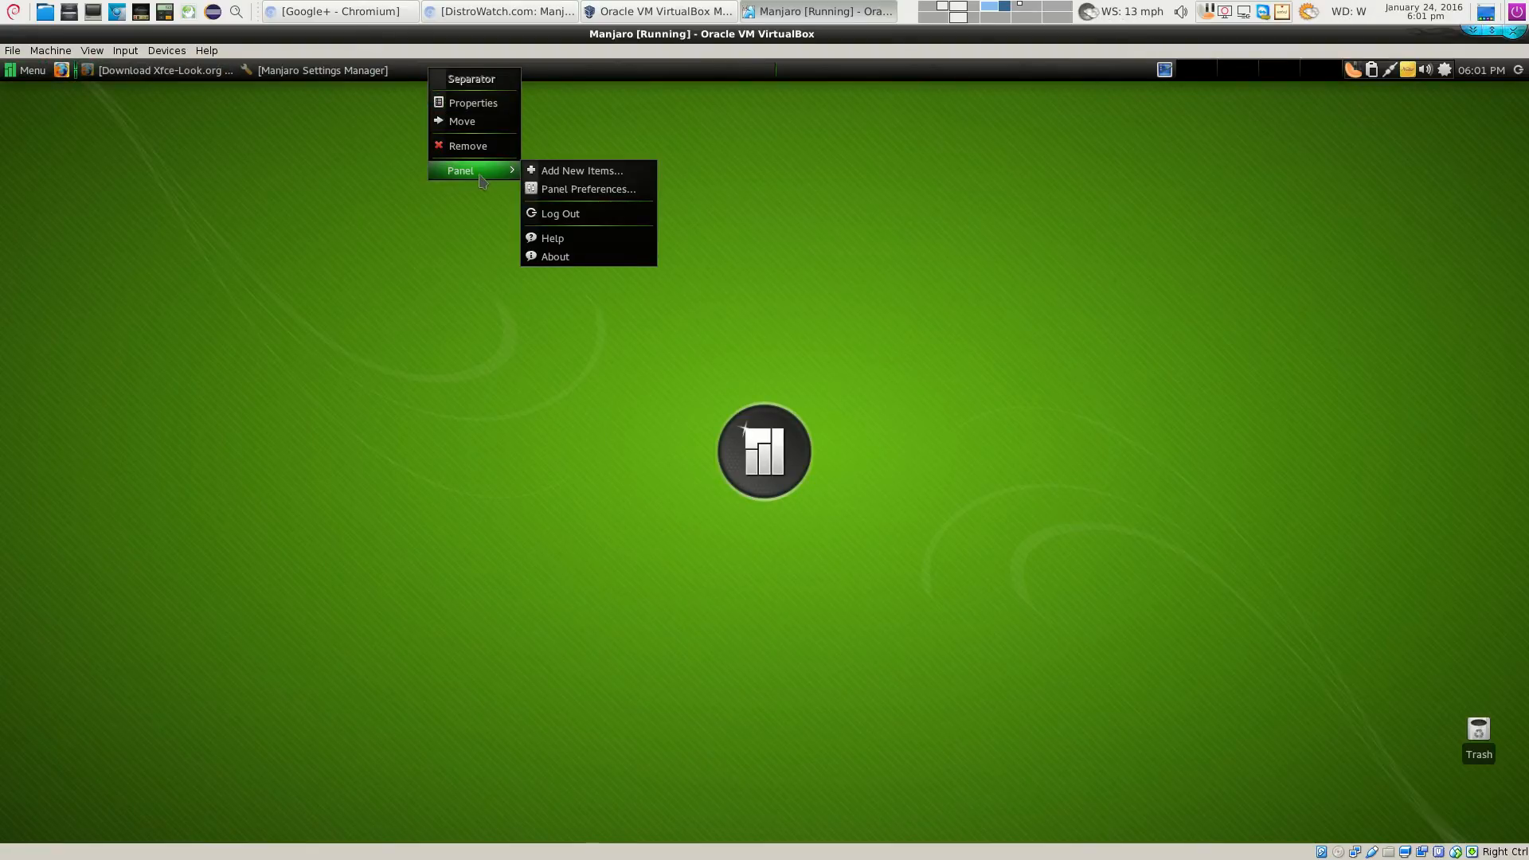
{"action": "left_click", "coordinate": [622, 187]}
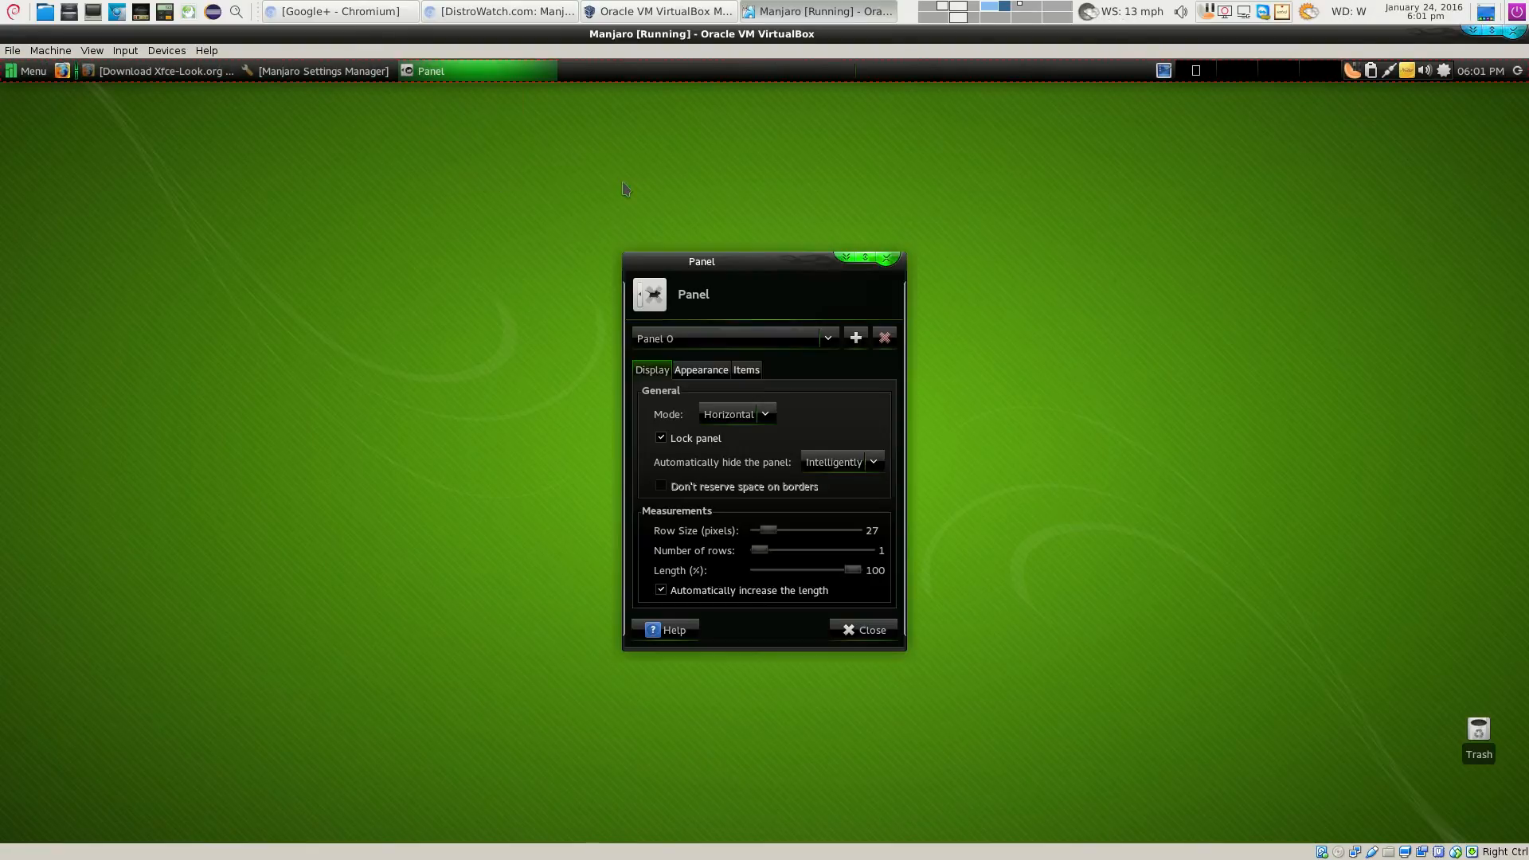
{"action": "left_click", "coordinate": [745, 371]}
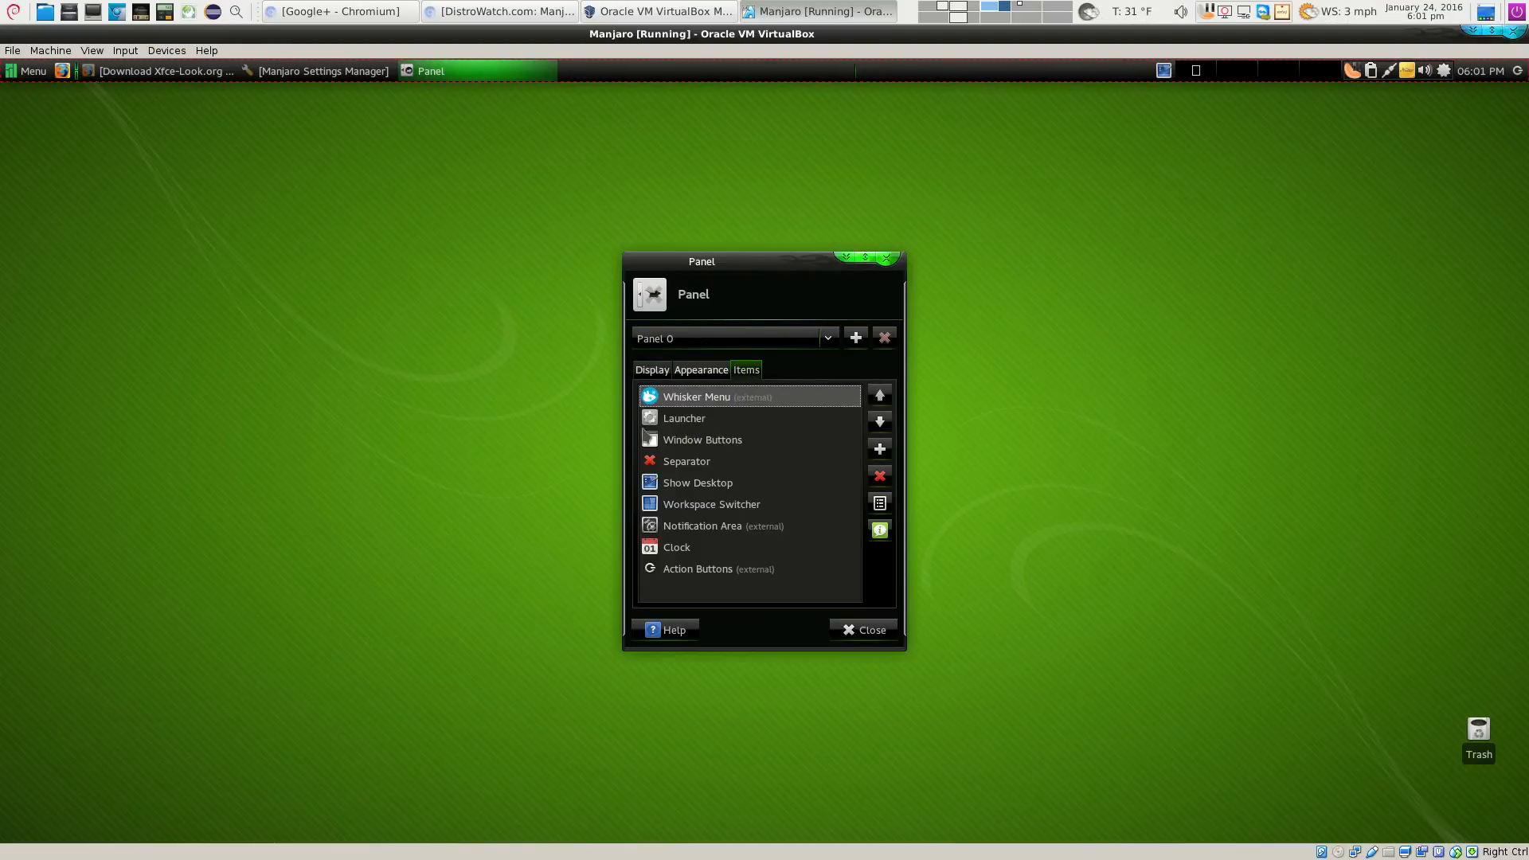
{"action": "left_click", "coordinate": [880, 448]}
{"action": "scroll", "coordinate": [730, 462], "scroll_direction": "down", "scroll_amount": 10}
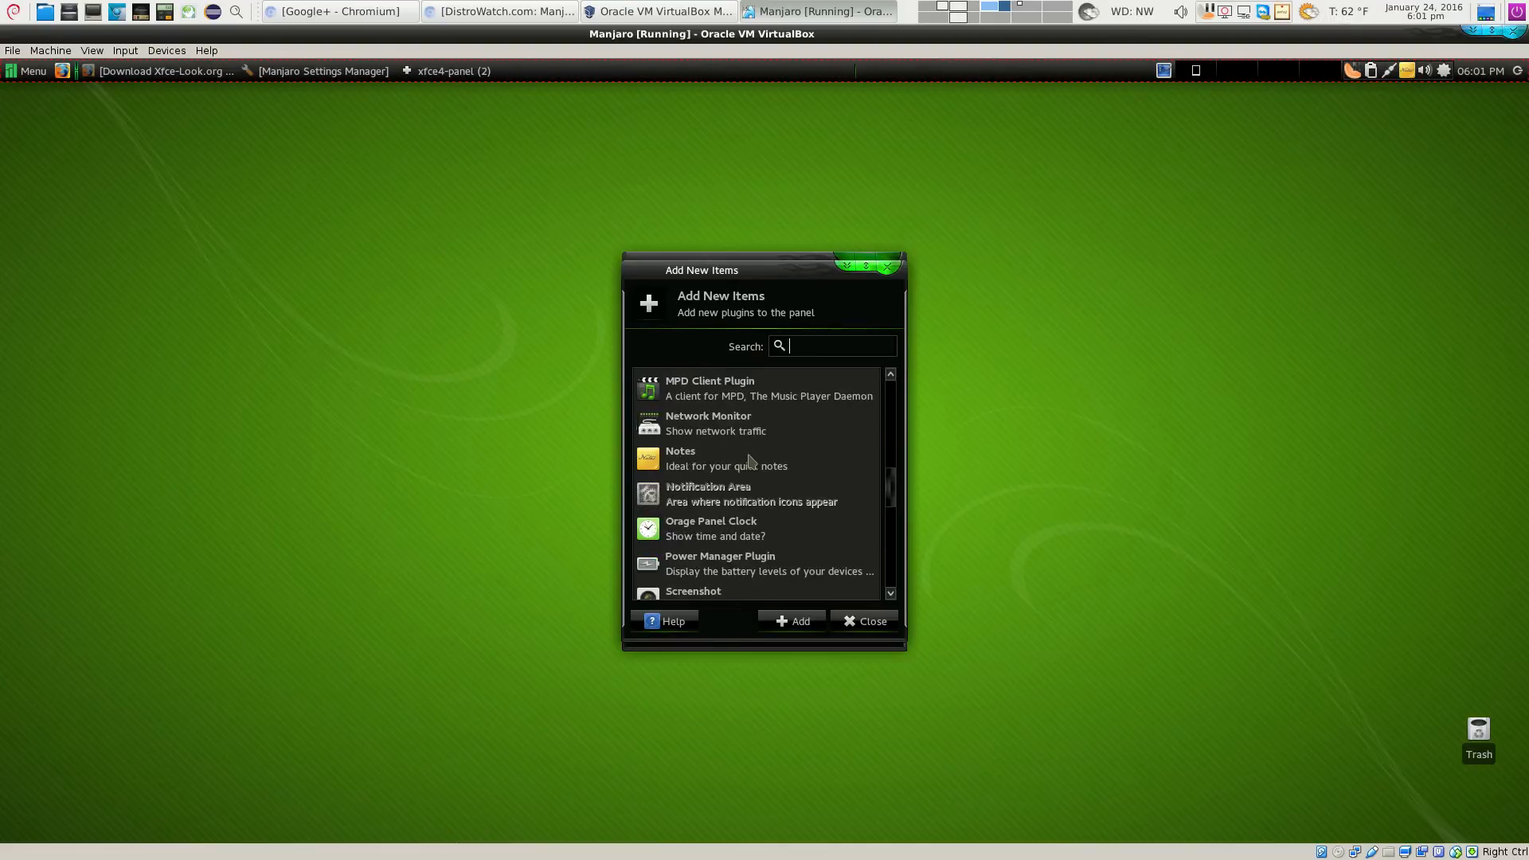
{"action": "scroll", "coordinate": [731, 464], "scroll_direction": "up", "scroll_amount": 1}
{"action": "left_click", "coordinate": [731, 461]}
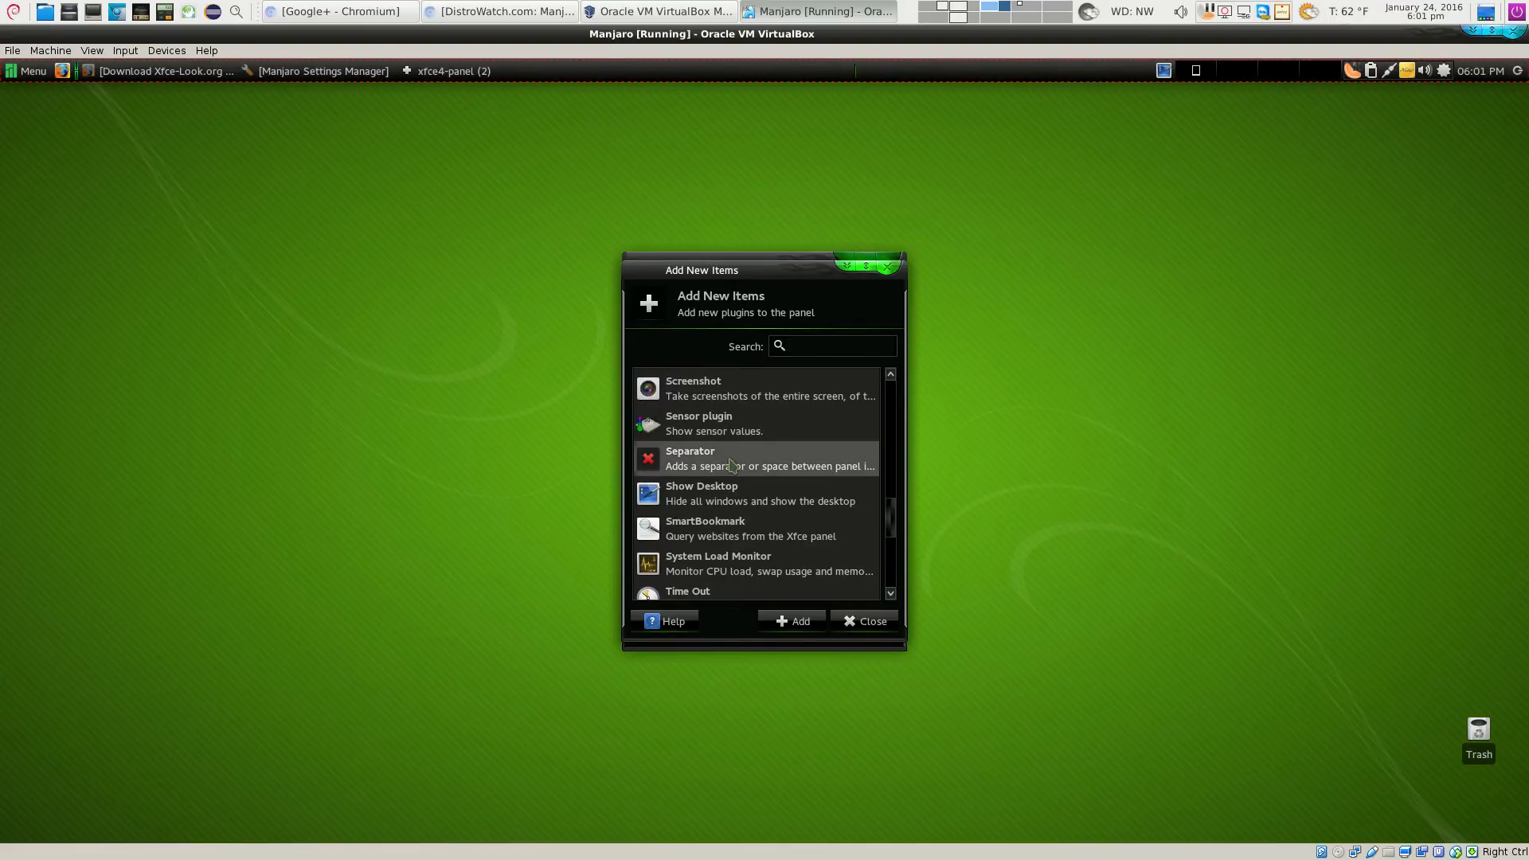
{"action": "left_click", "coordinate": [822, 623]}
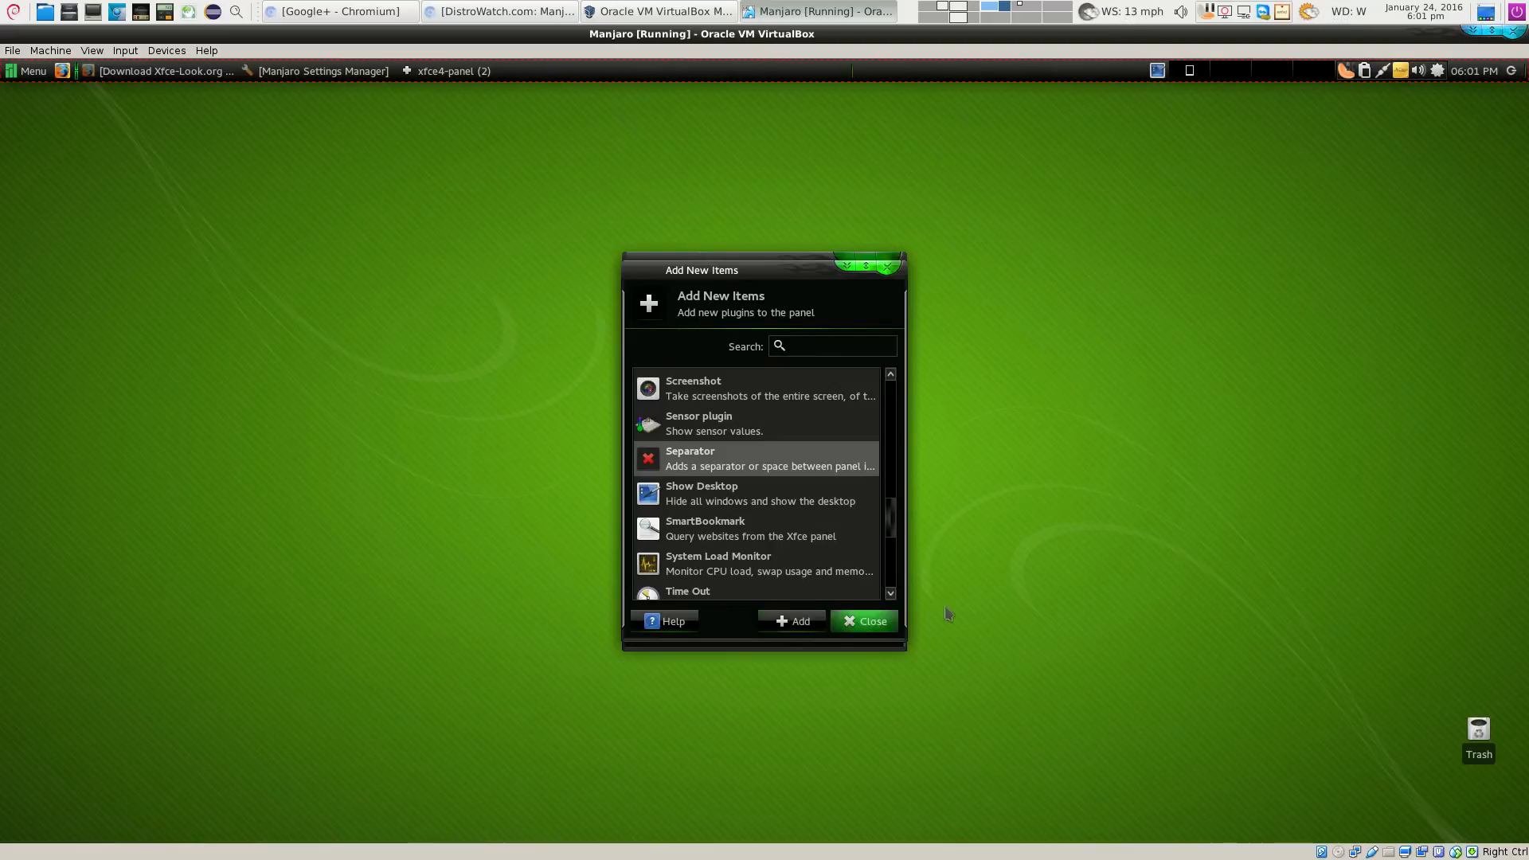
{"action": "left_click", "coordinate": [885, 267]}
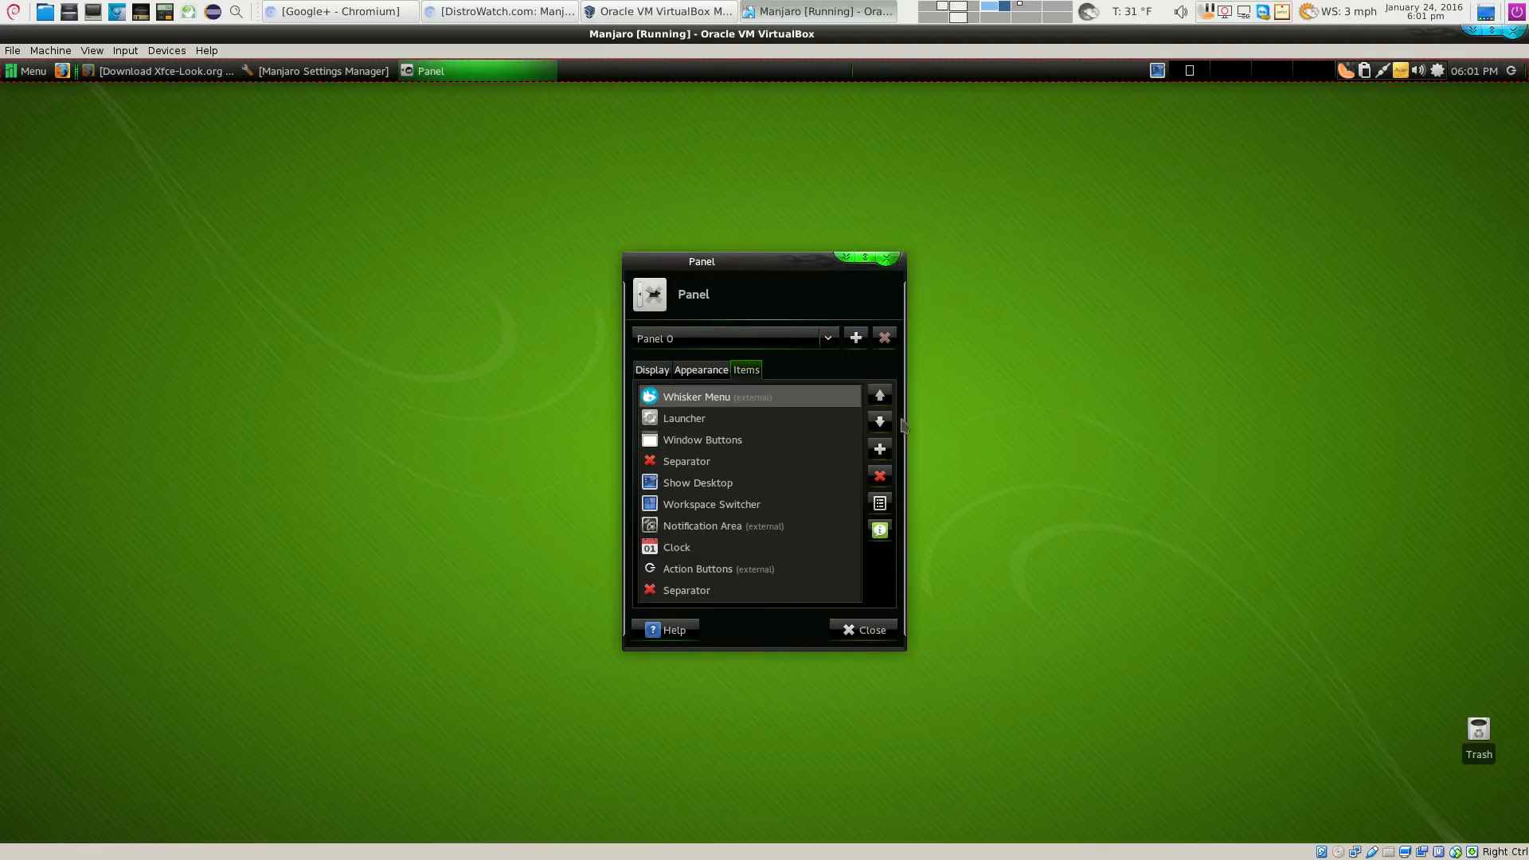
Move the new Separator up the item list to directly below Whisker Menu, and close the panel preferences
{"action": "left_click", "coordinate": [699, 591]}
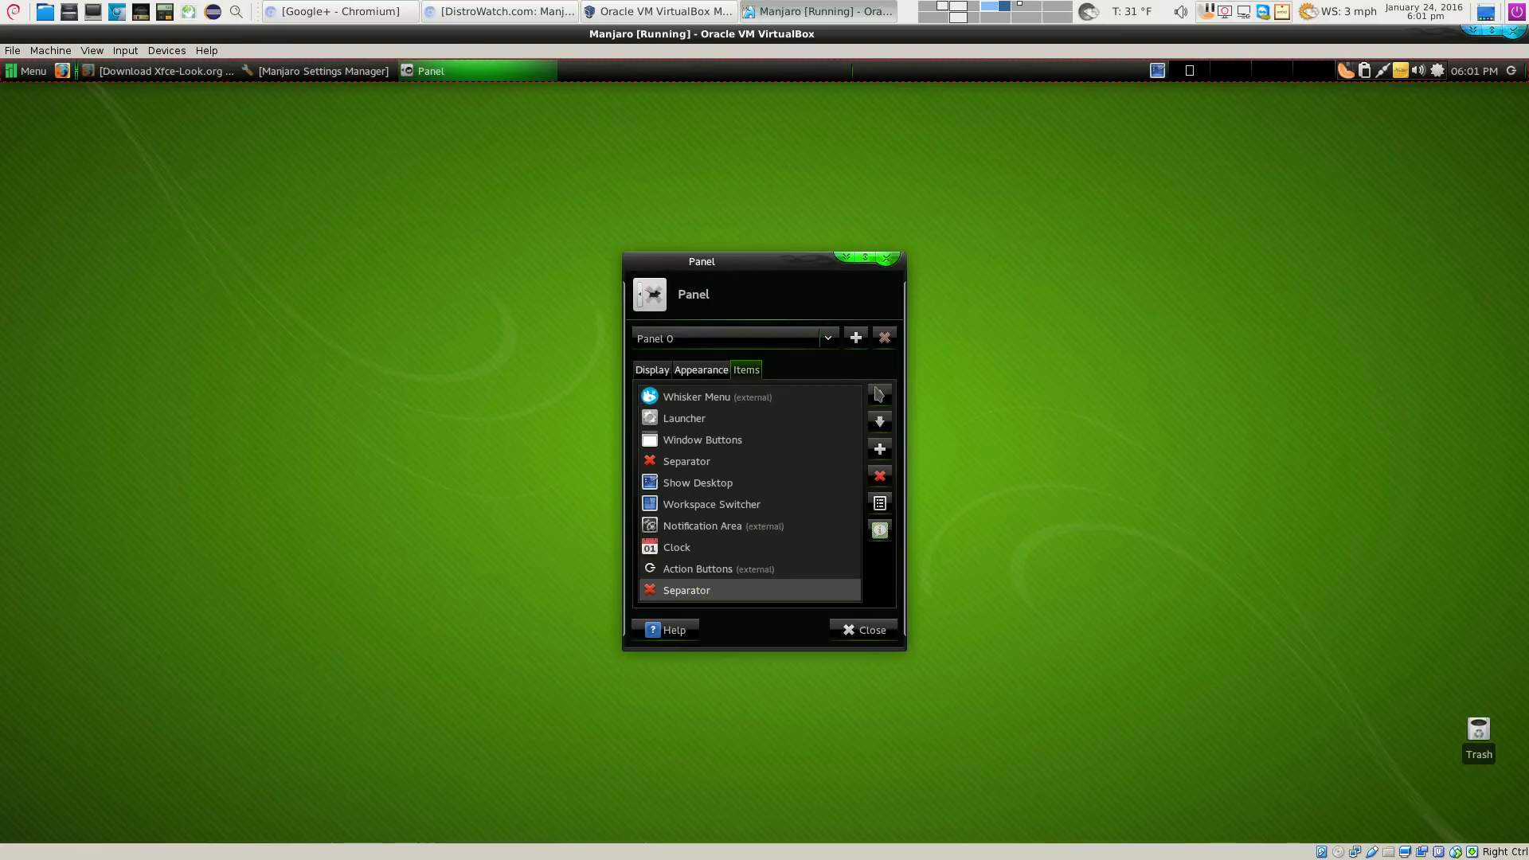
{"action": "left_click", "coordinate": [879, 398]}
{"action": "left_click", "coordinate": [880, 398]}
{"action": "left_click", "coordinate": [881, 401]}
{"action": "left_click", "coordinate": [880, 401]}
{"action": "left_click", "coordinate": [881, 400]}
{"action": "left_click", "coordinate": [881, 401]}
{"action": "left_click", "coordinate": [881, 401]}
{"action": "left_click", "coordinate": [880, 401]}
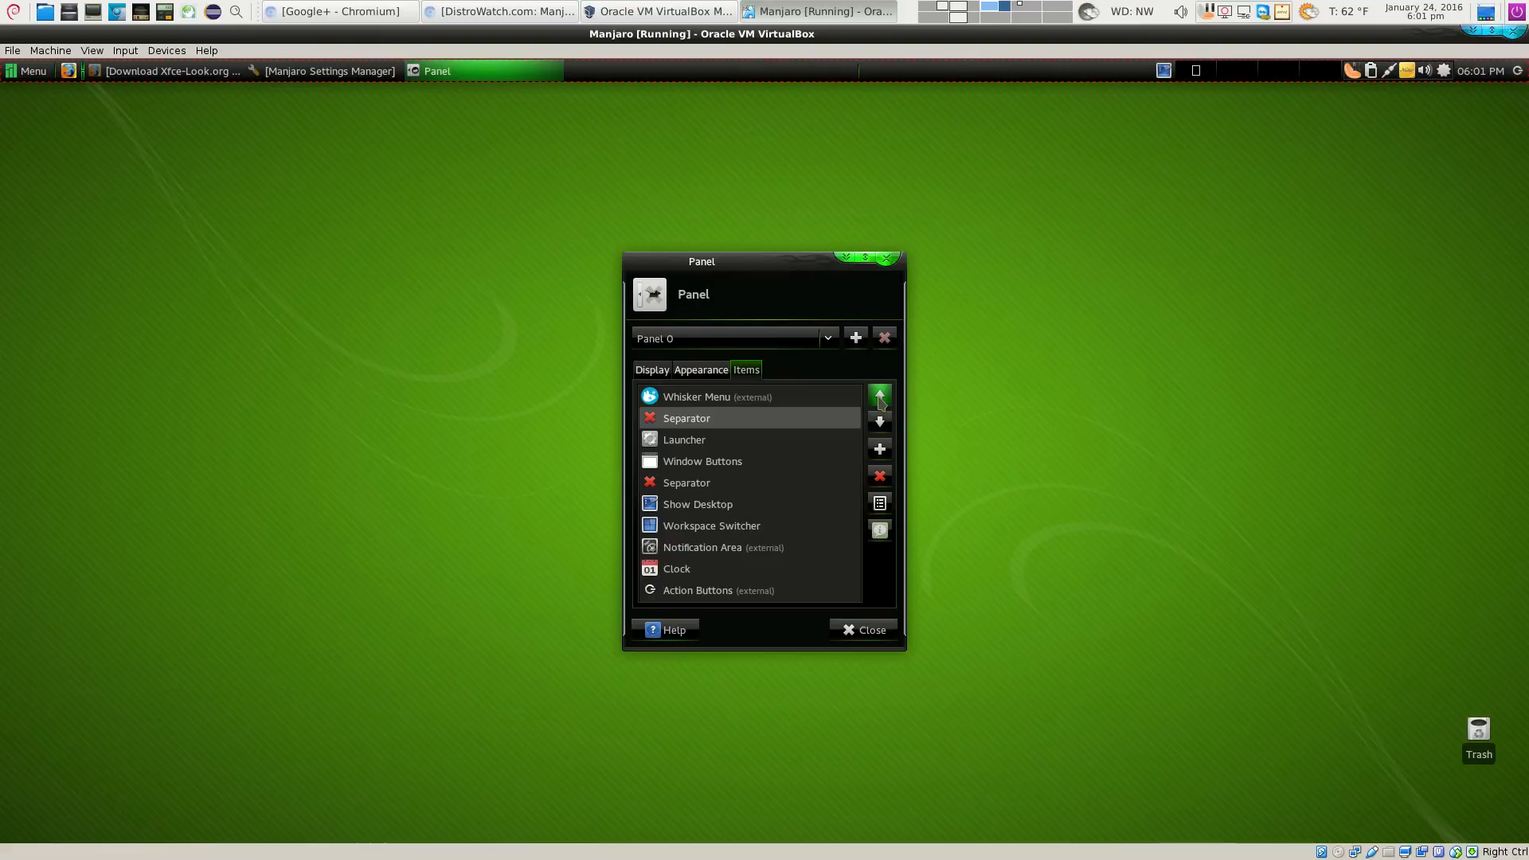
{"action": "left_click", "coordinate": [884, 258]}
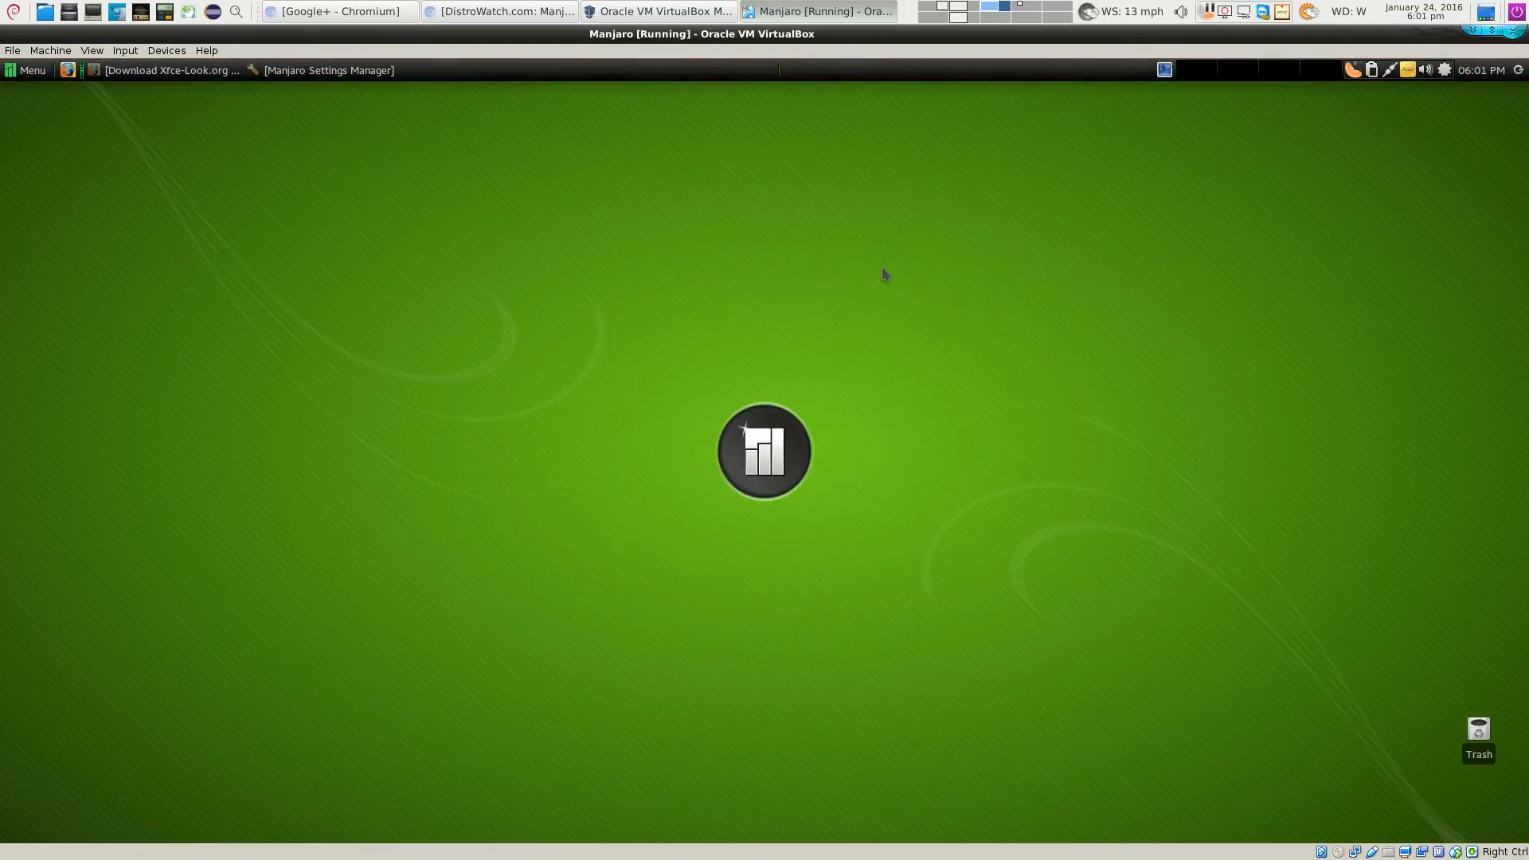
Create a Thunderbird launcher on the panel next to Firefox, using the Thunderbird entry in the Internet category
{"action": "left_click", "coordinate": [28, 70]}
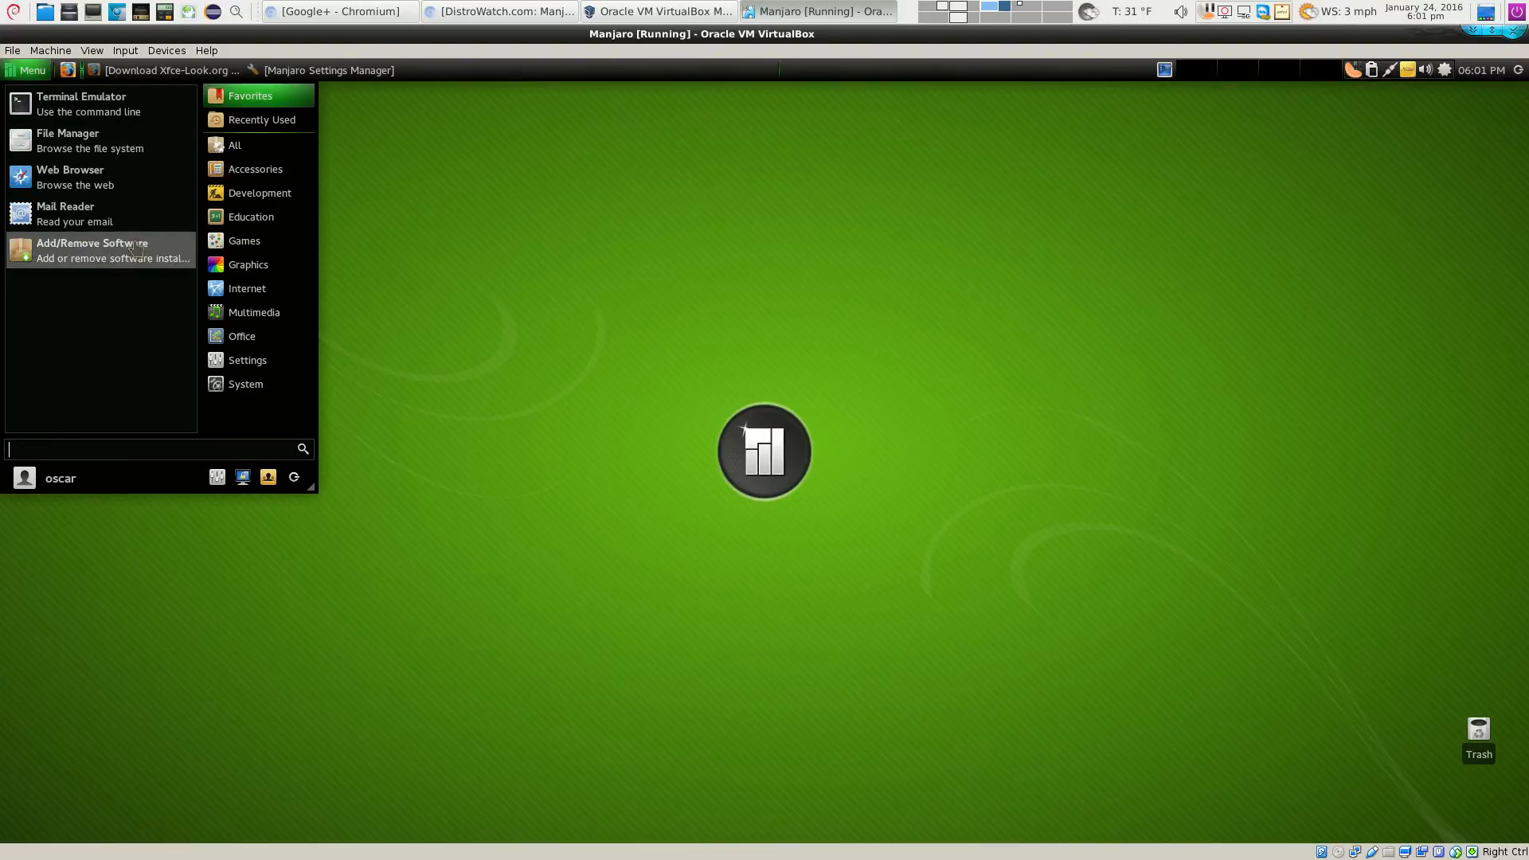
{"action": "left_click", "coordinate": [238, 340]}
{"action": "scroll", "coordinate": [114, 302], "scroll_direction": "down", "scroll_amount": 1}
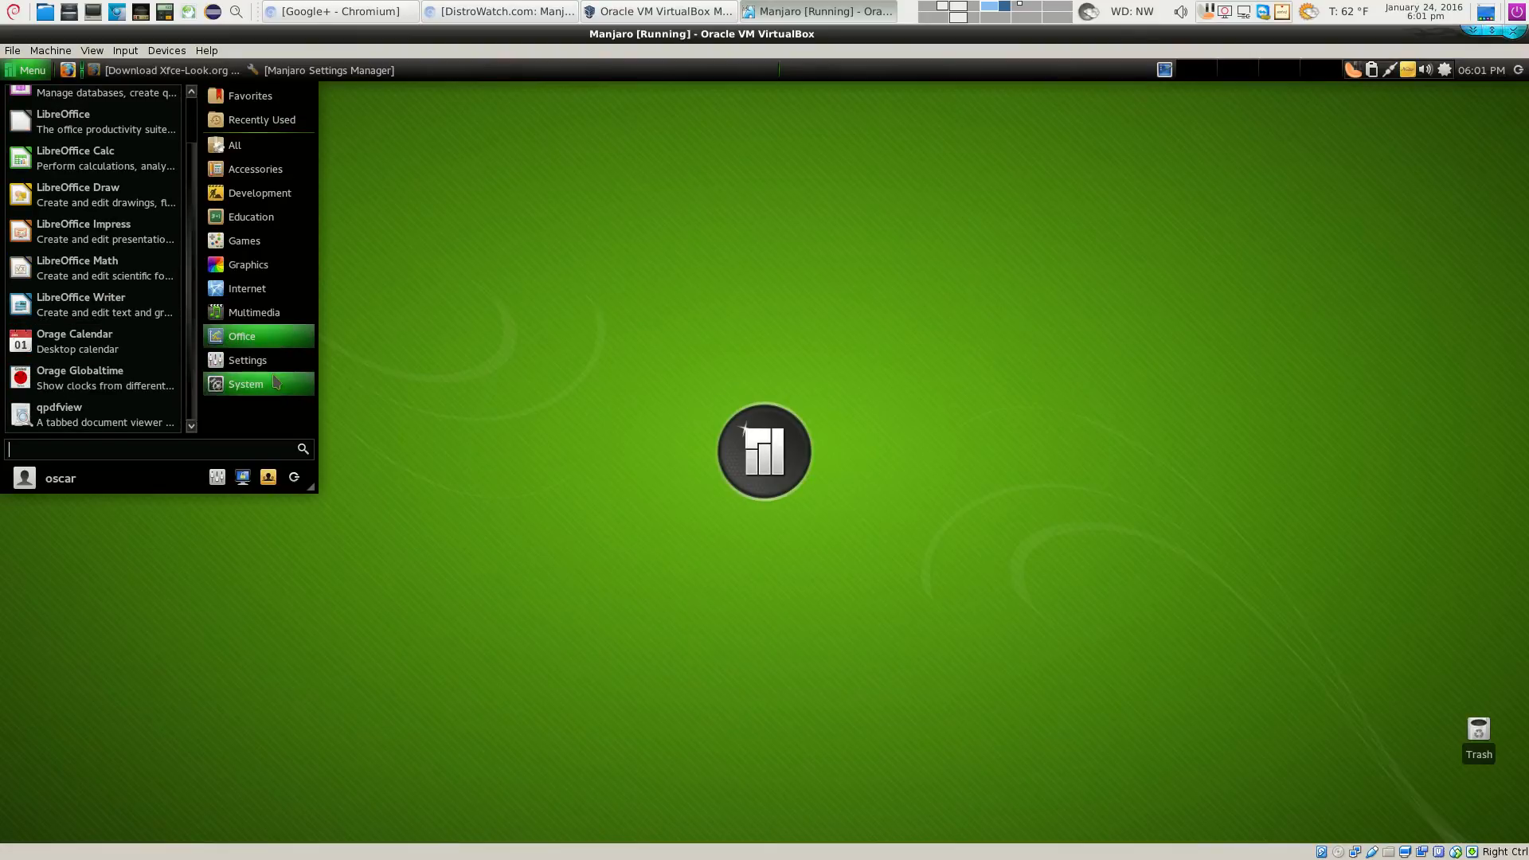
{"action": "left_click", "coordinate": [269, 312]}
{"action": "left_click", "coordinate": [269, 299]}
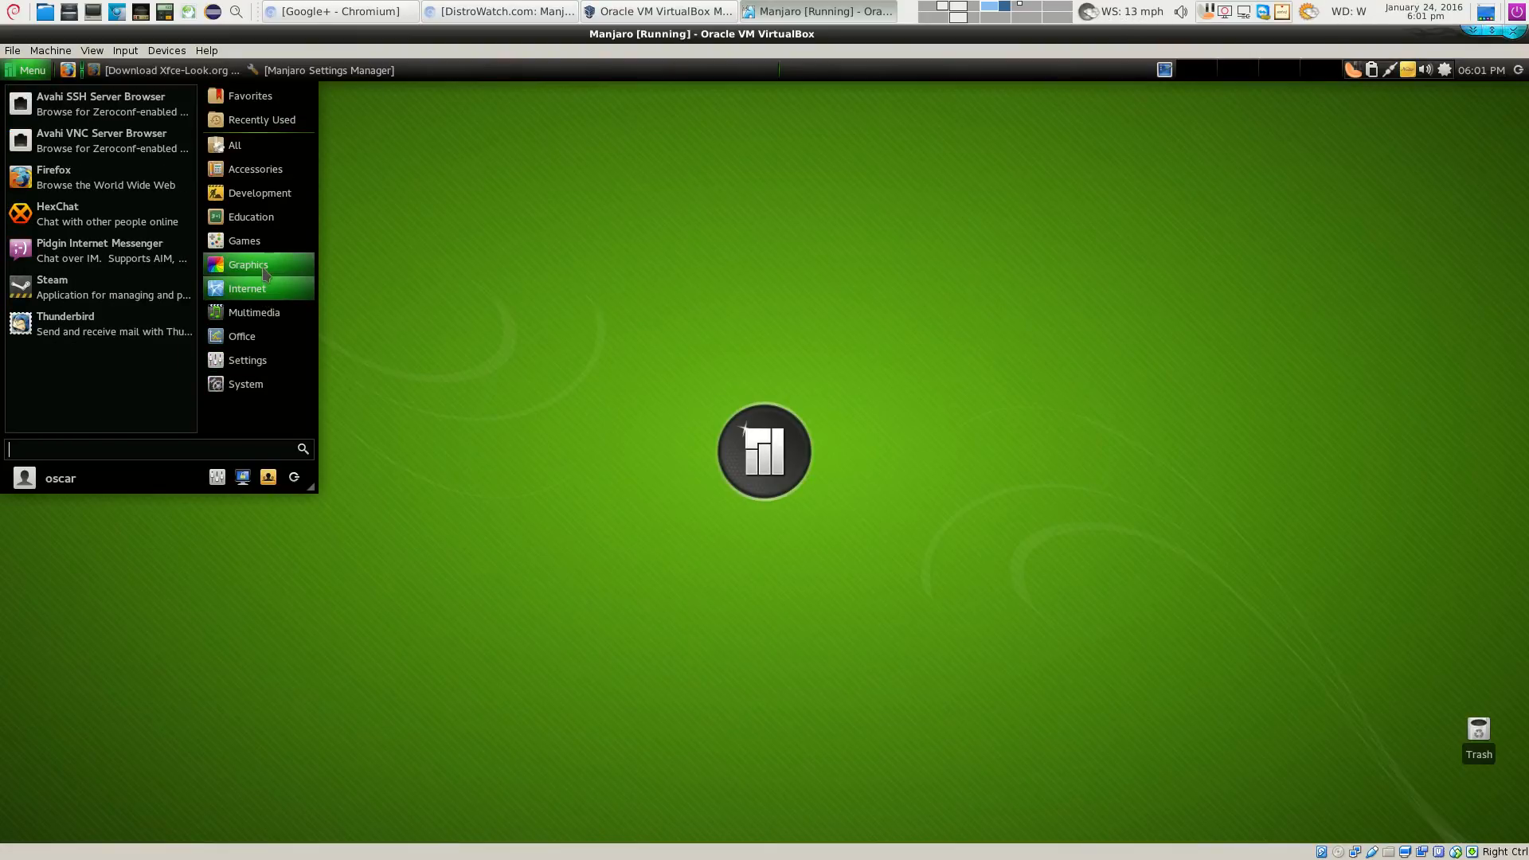
{"action": "left_click_drag", "start_coordinate": [99, 330], "coordinate": [87, 82]}
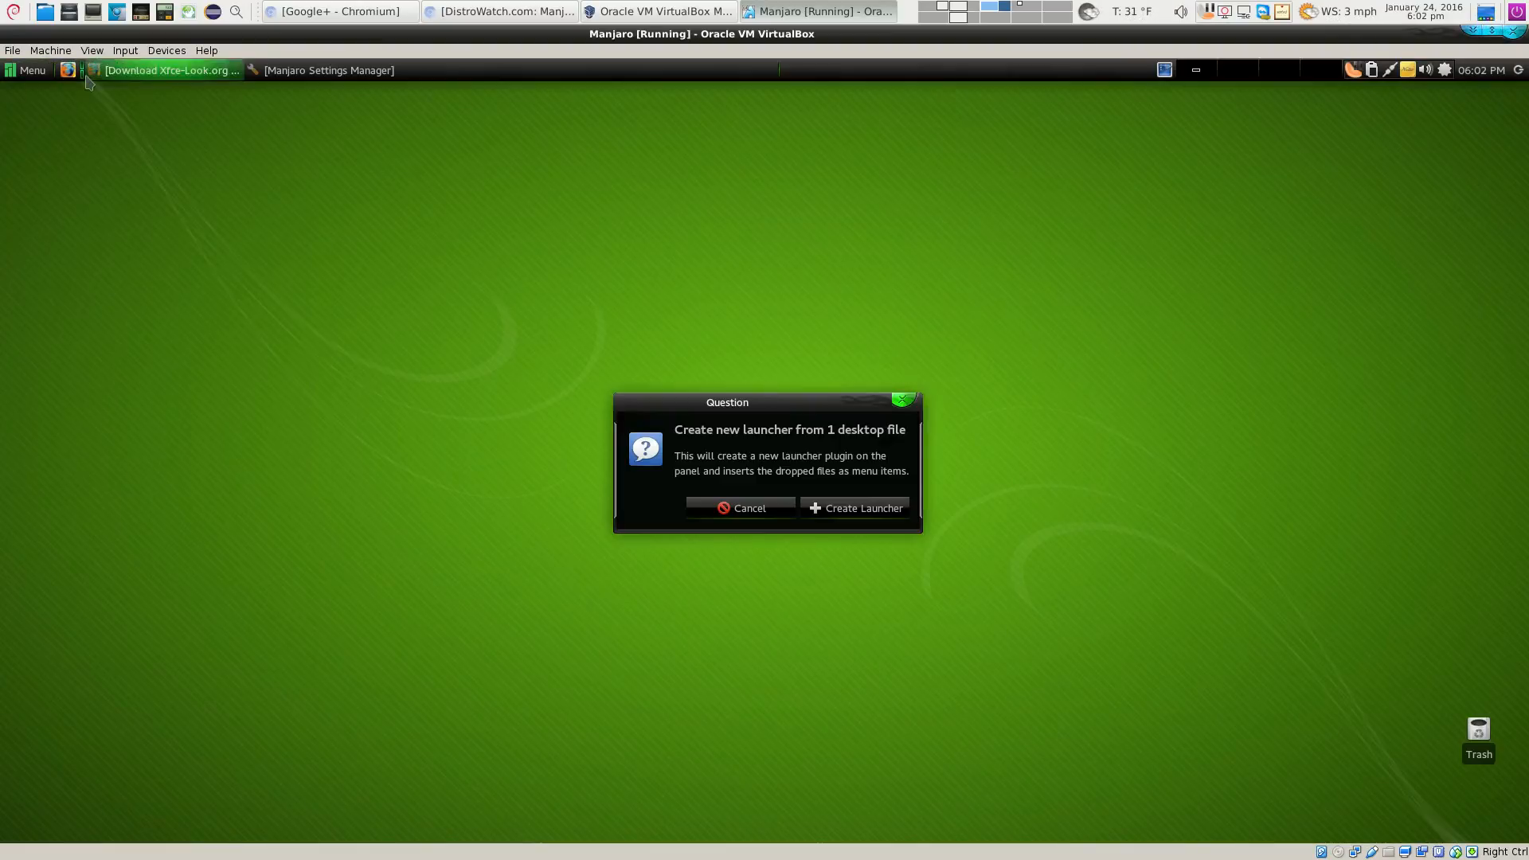
{"action": "left_click", "coordinate": [818, 510]}
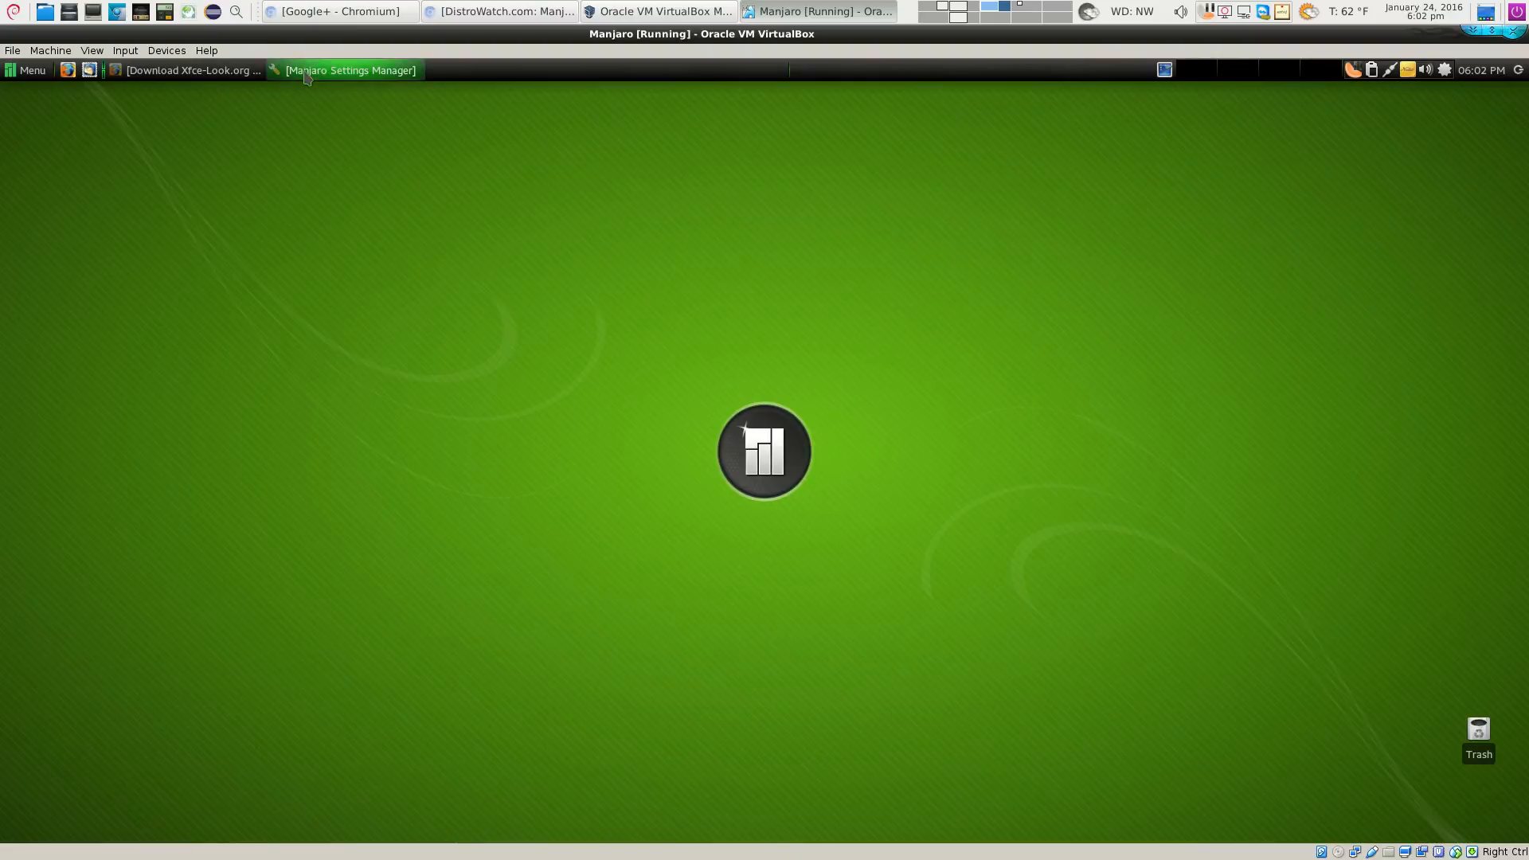
Install the Linux 4.4.0-4 kernel from the Kernel page of Manjaro Settings Manager and move the progress window aside
{"action": "right_click", "coordinate": [175, 74]}
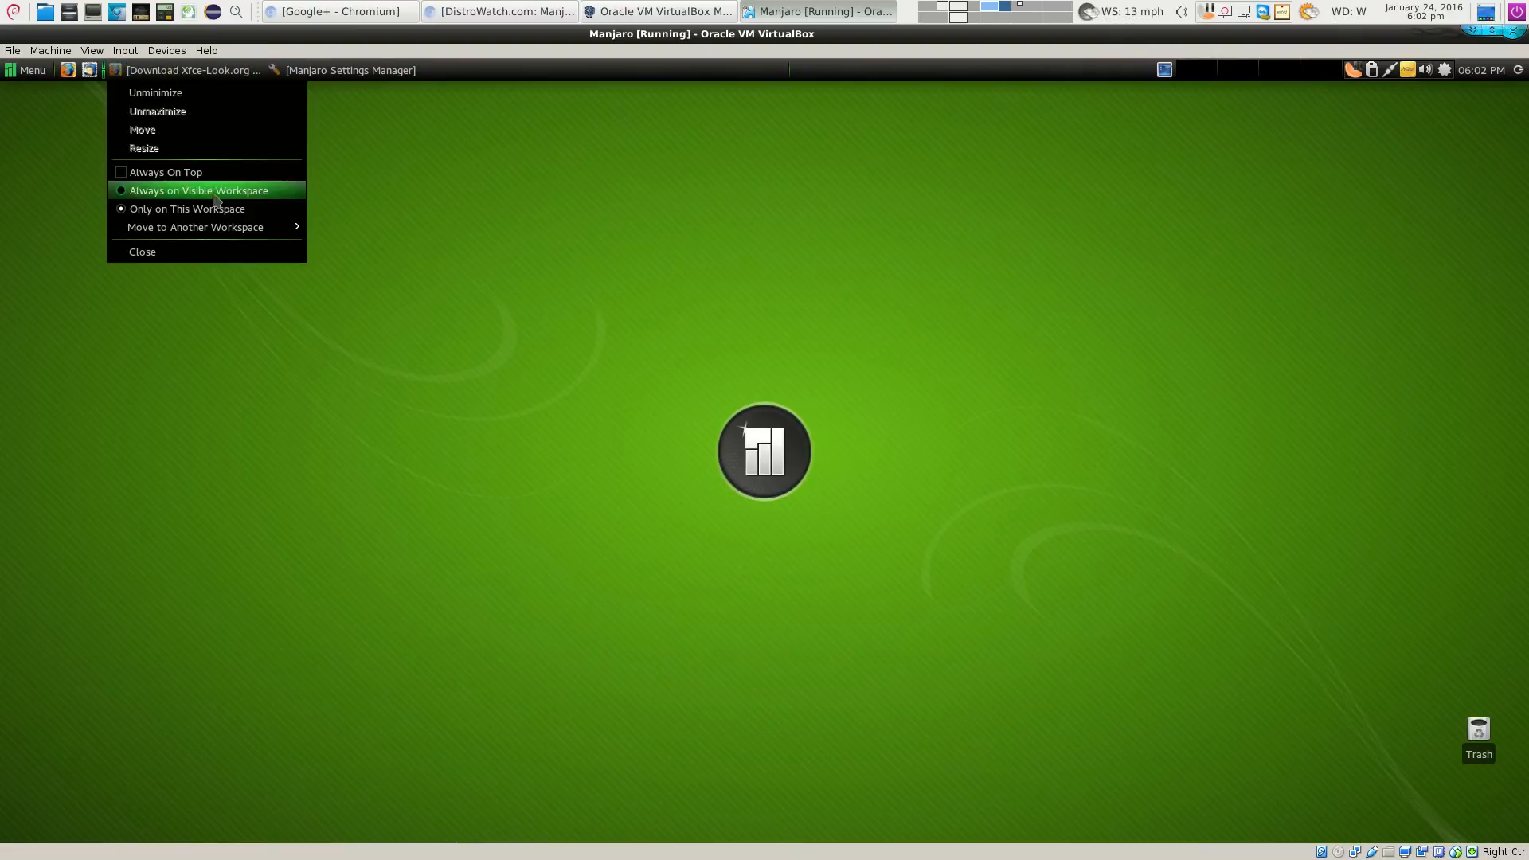
{"action": "left_click", "coordinate": [331, 74]}
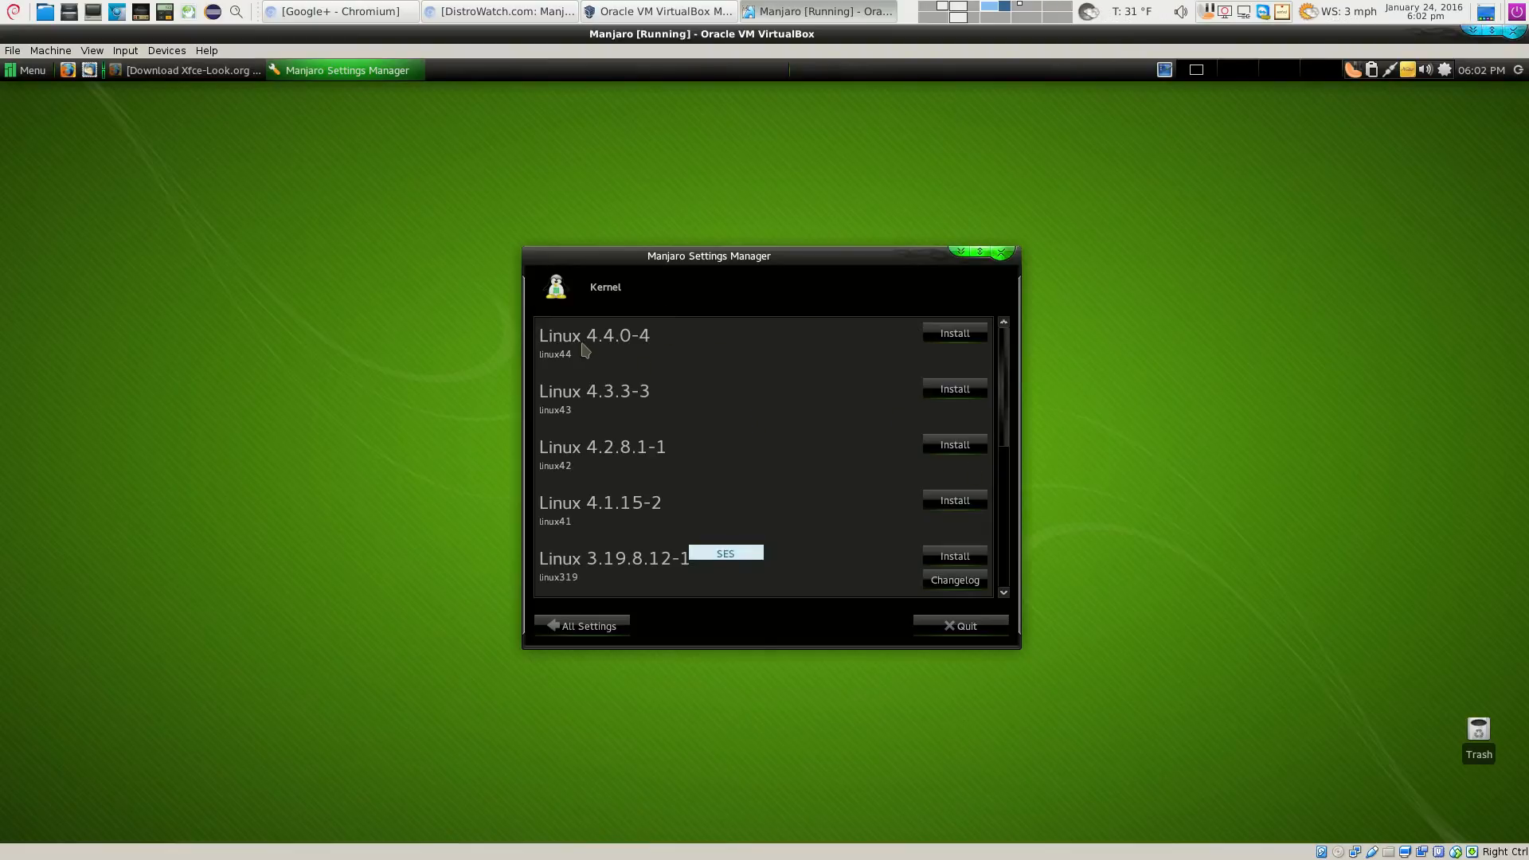
{"action": "left_click", "coordinate": [933, 337]}
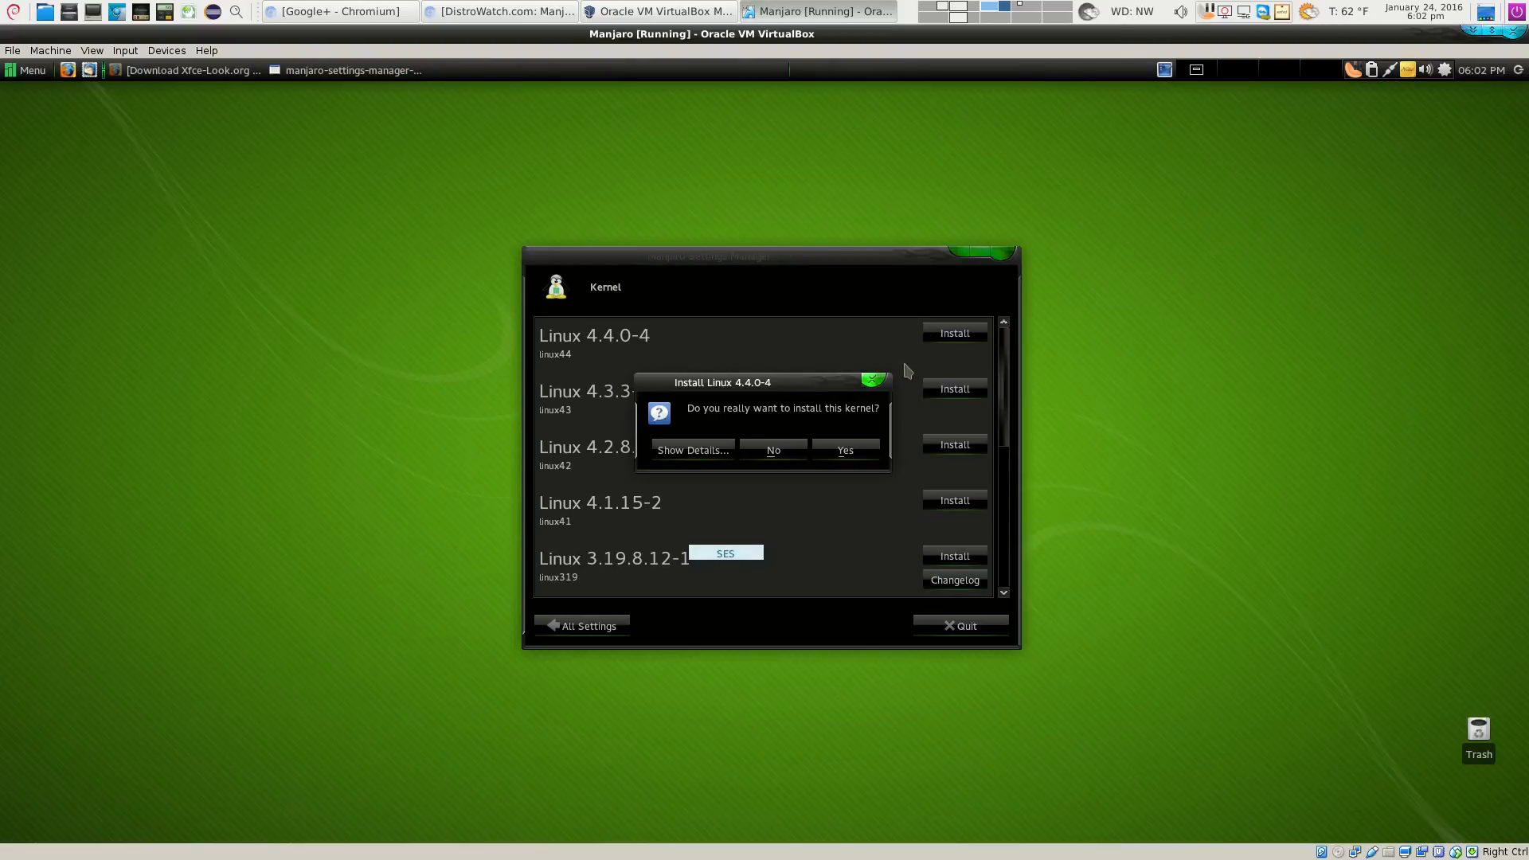
{"action": "left_click", "coordinate": [836, 451]}
{"action": "left_click_drag", "start_coordinate": [822, 343], "coordinate": [366, 275]}
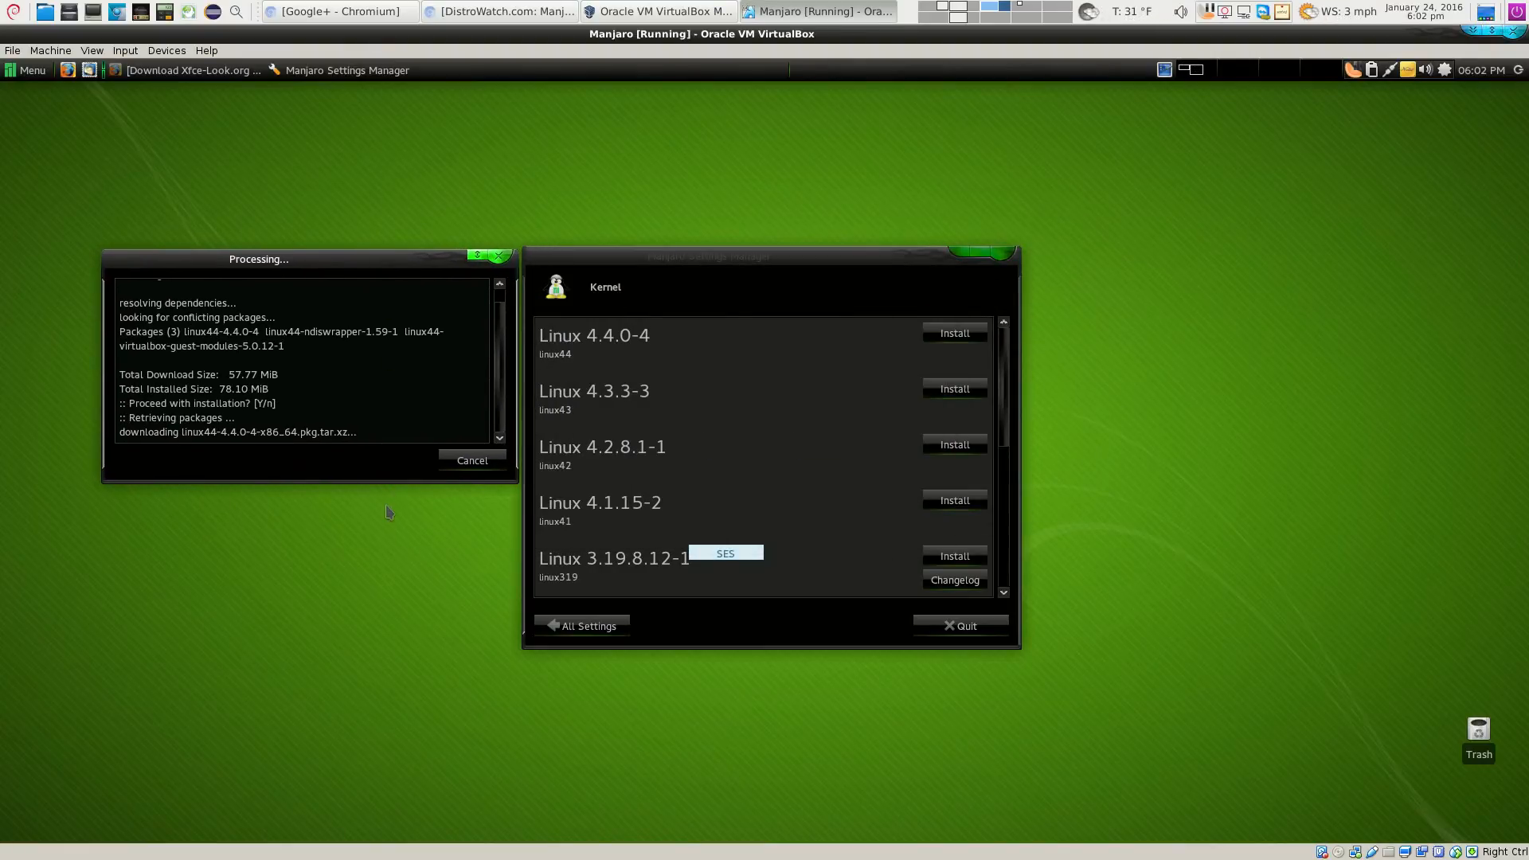
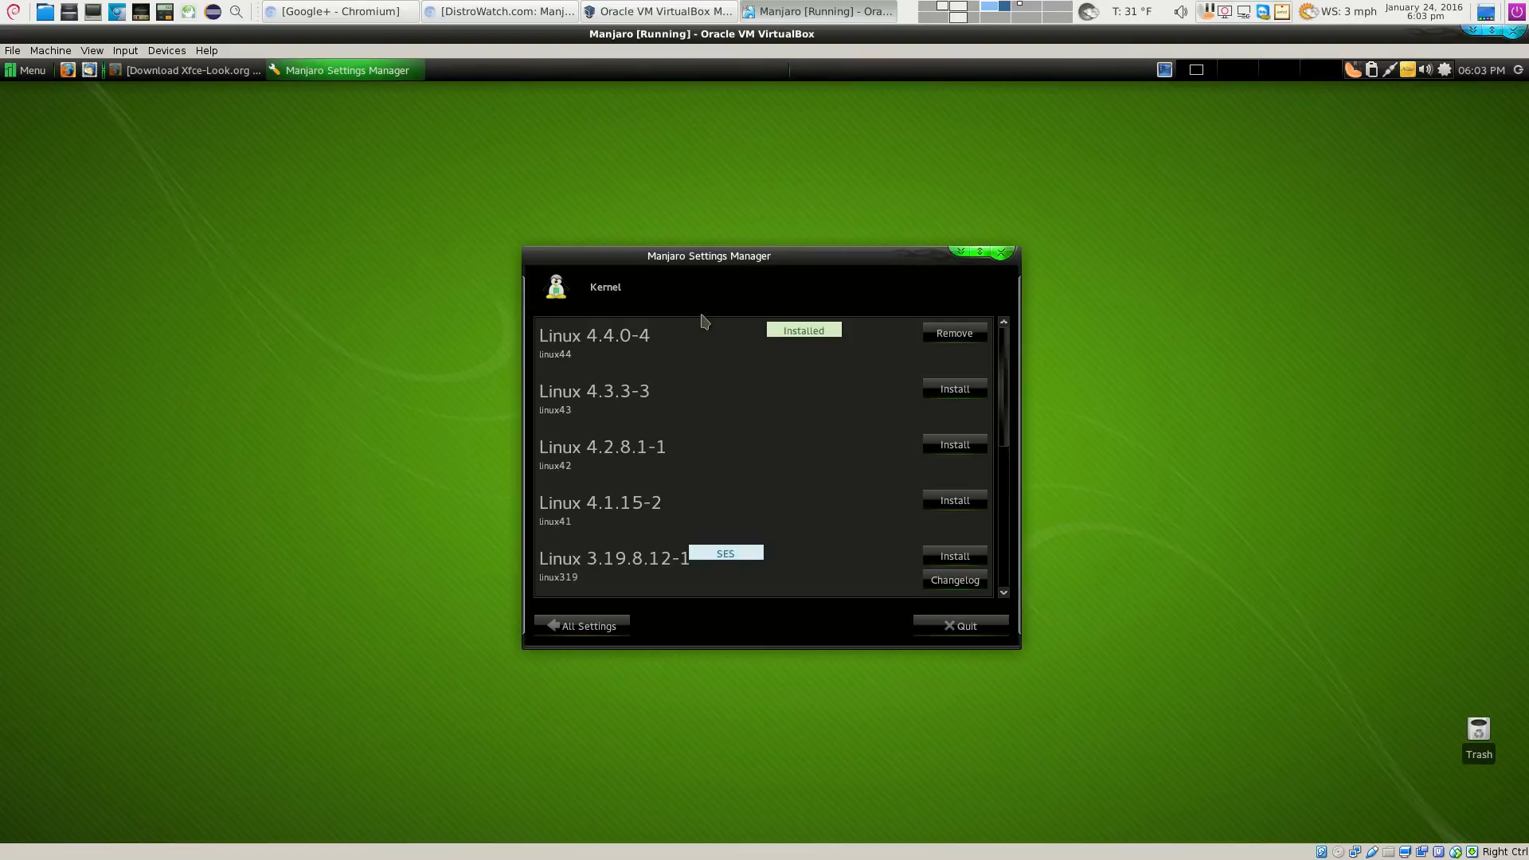
Remove the Linux 3.18.25-1 kernel from the kernel list and confirm its removal
{"action": "scroll", "coordinate": [811, 454], "scroll_direction": "down", "scroll_amount": 5}
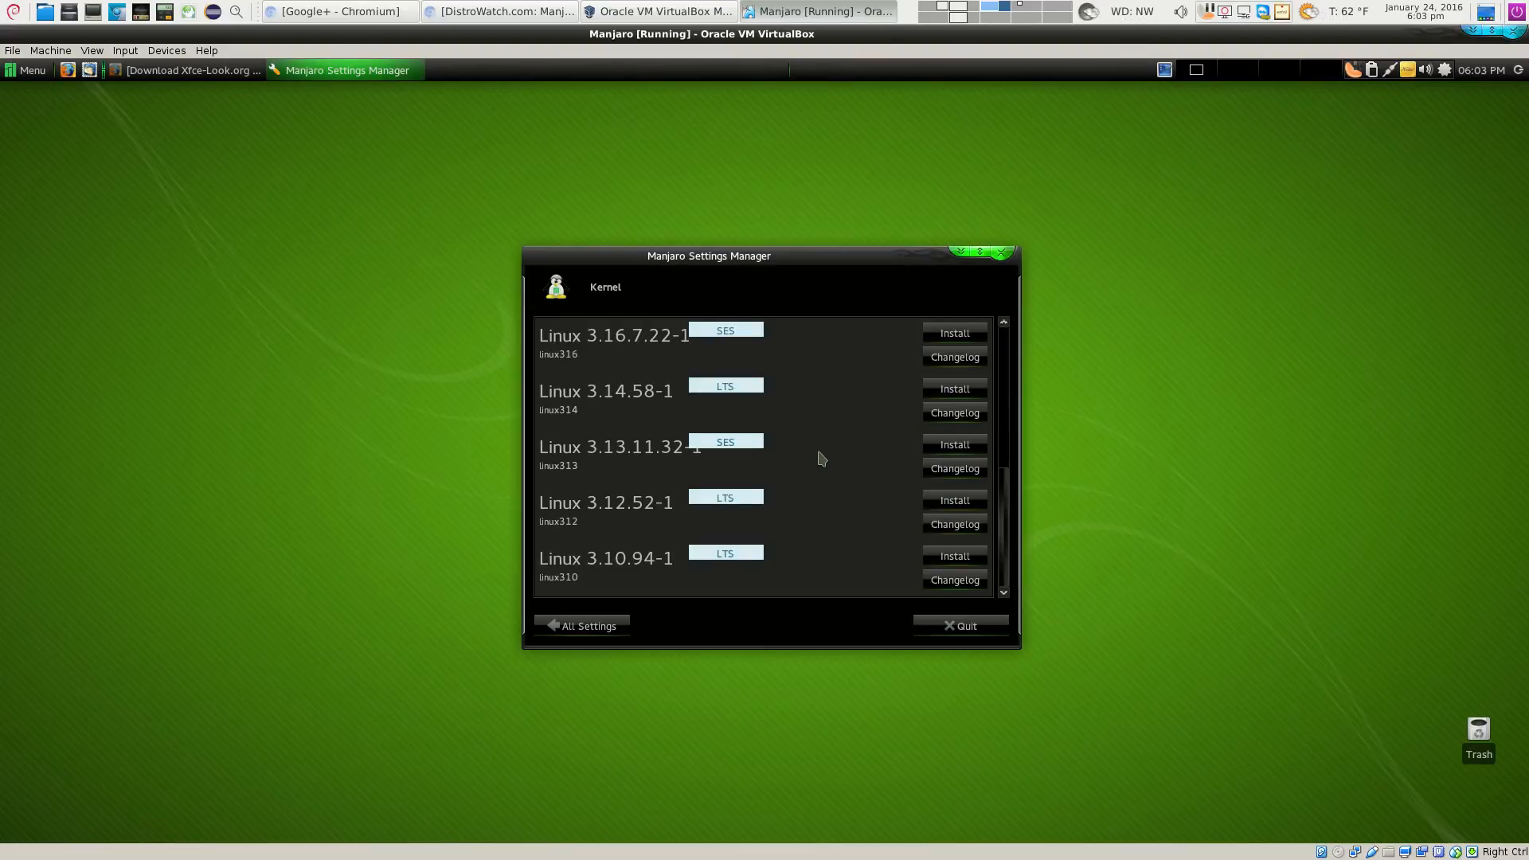
{"action": "scroll", "coordinate": [1003, 333], "scroll_direction": "up", "scroll_amount": 3}
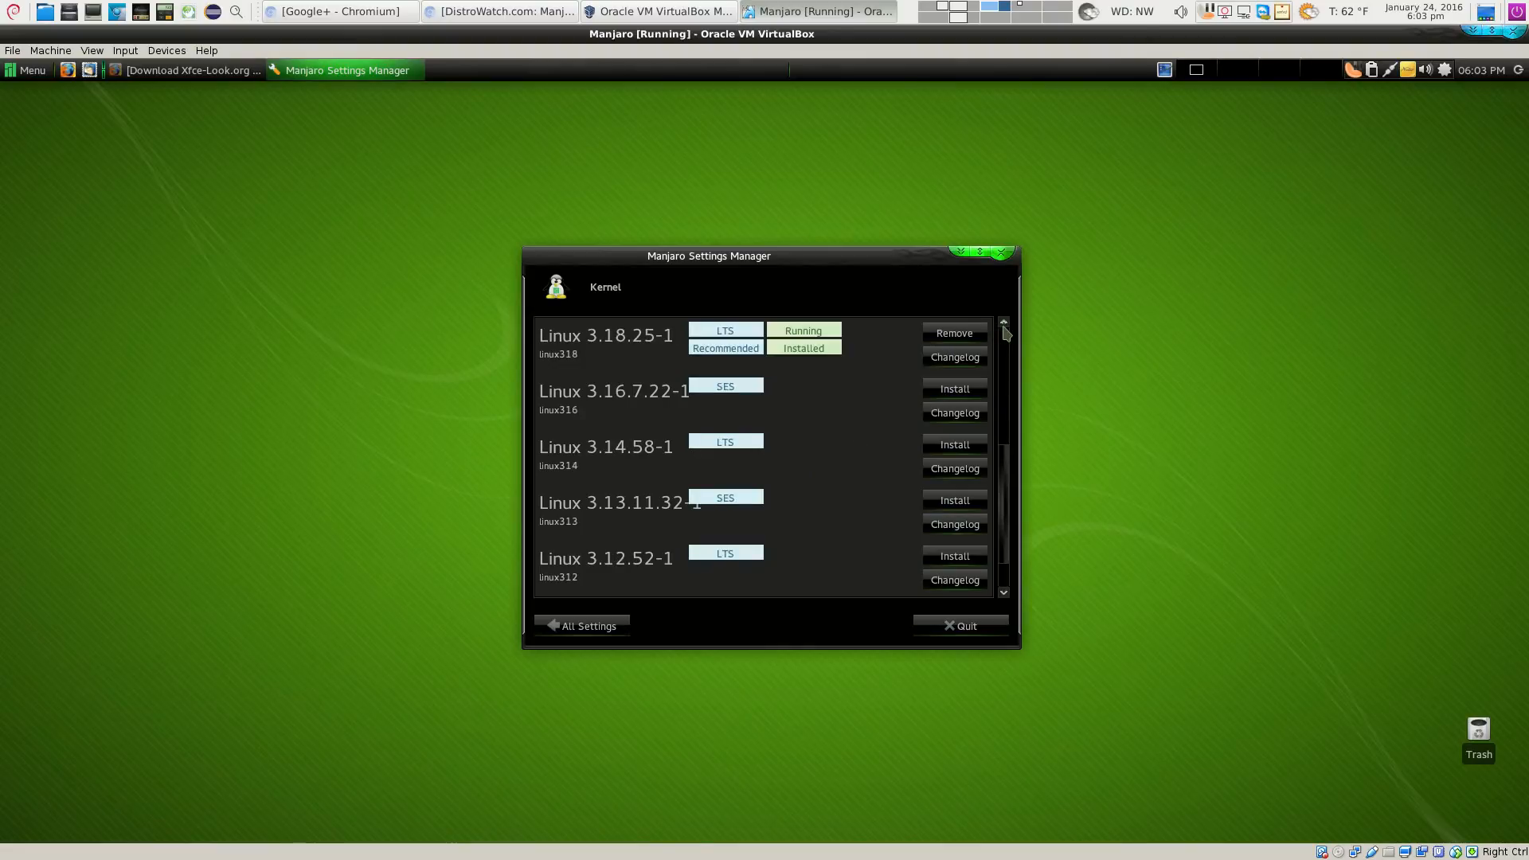
{"action": "left_click", "coordinate": [951, 446]}
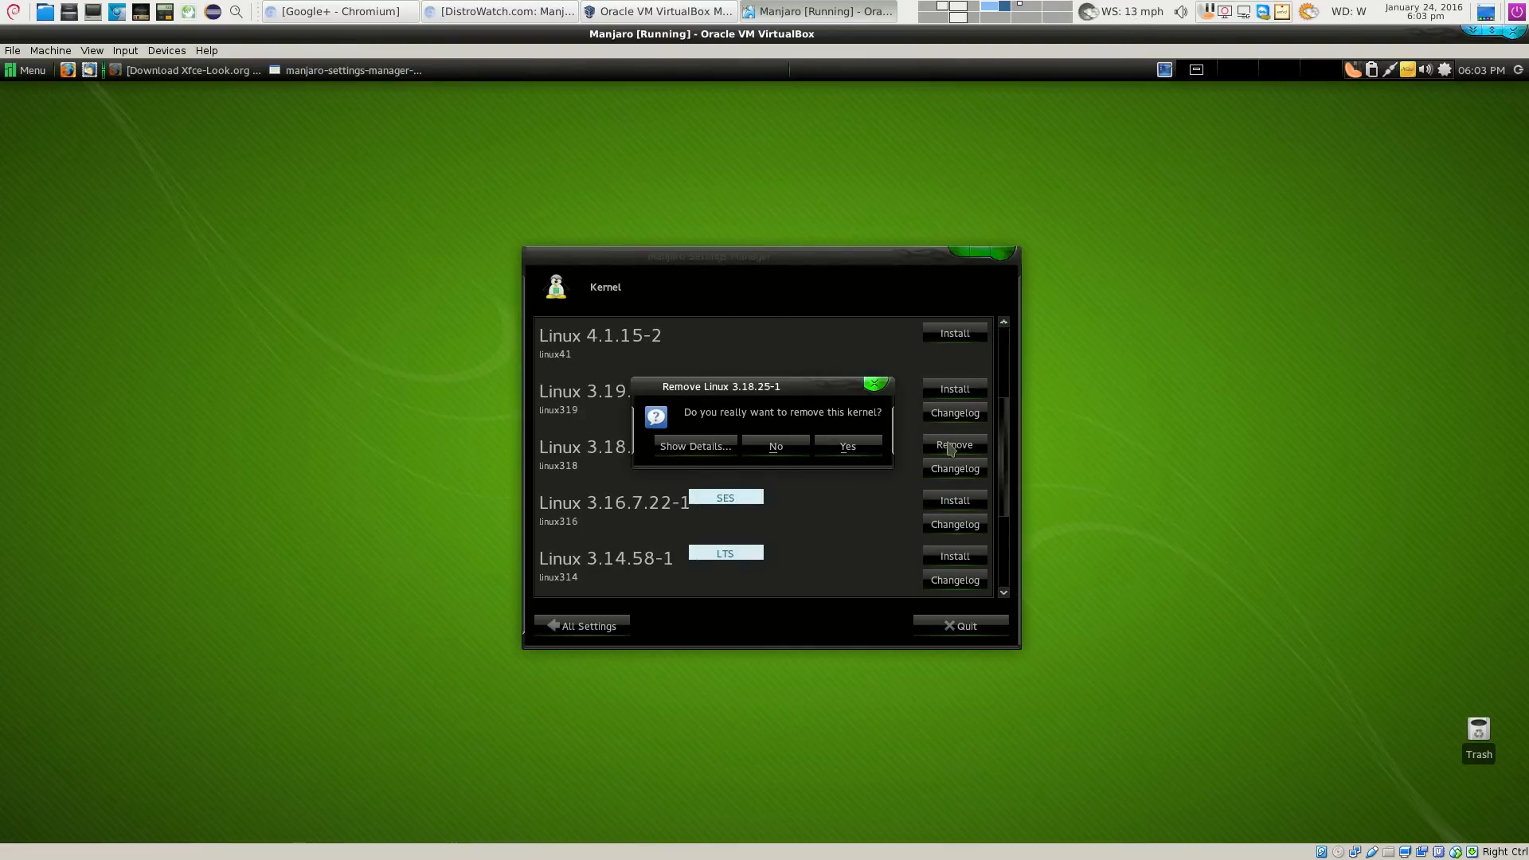
{"action": "left_click", "coordinate": [856, 445]}
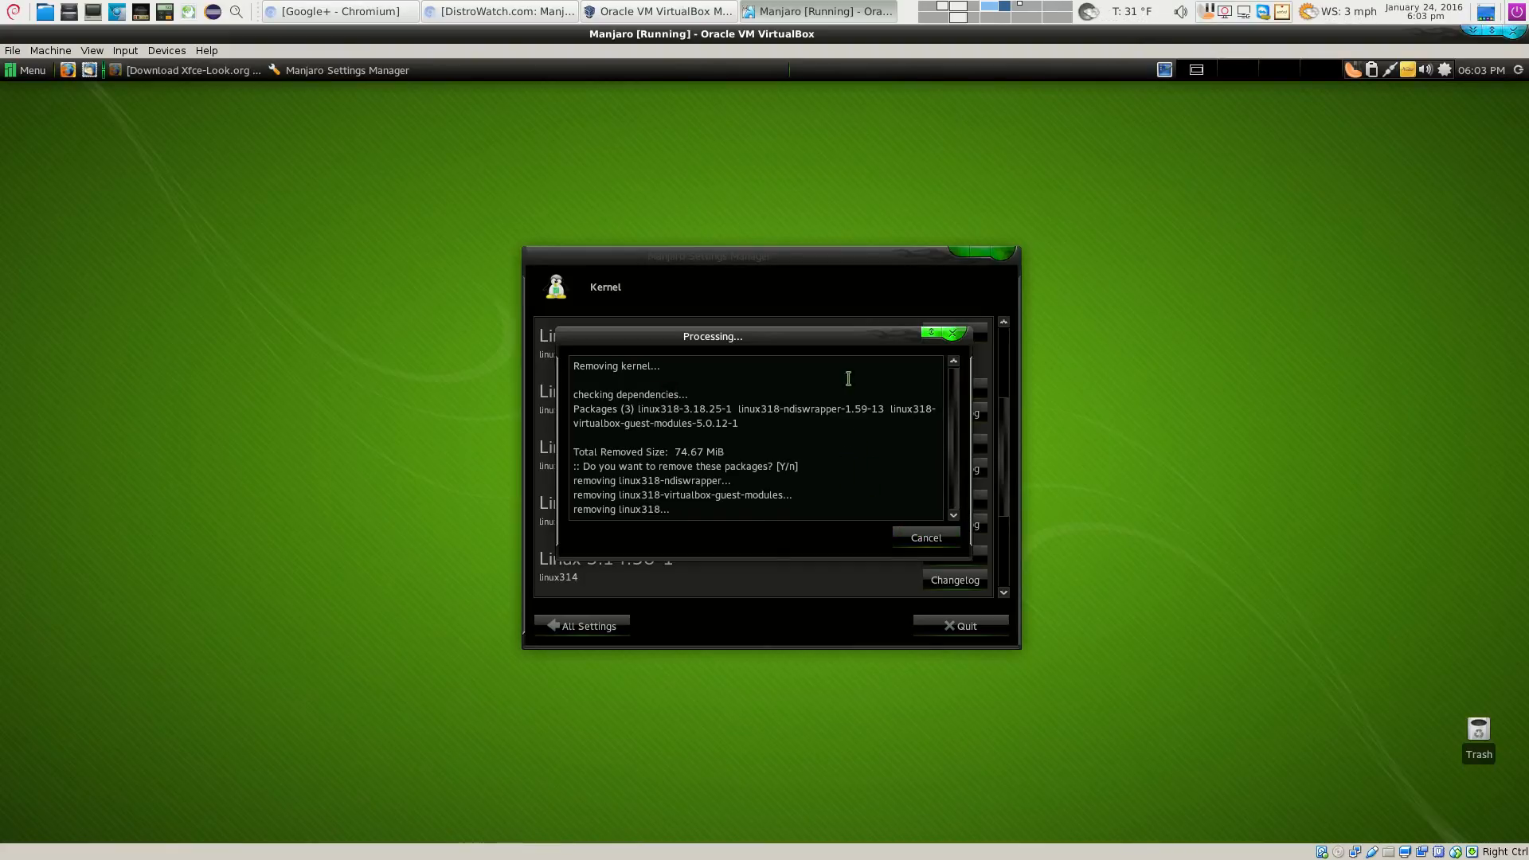
{"action": "left_click_drag", "start_coordinate": [773, 338], "coordinate": [1244, 226]}
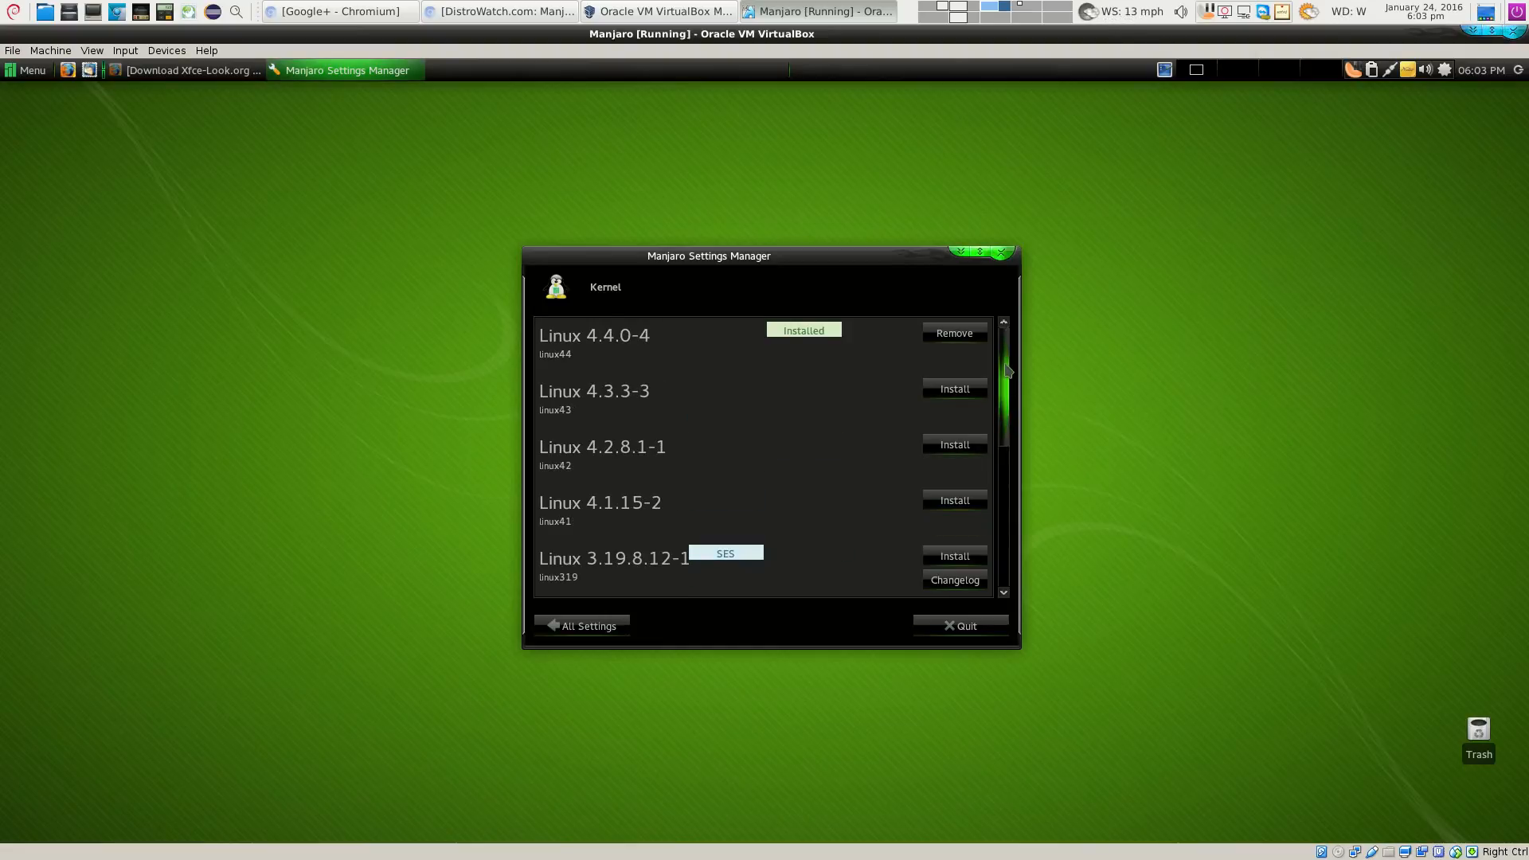
Check the Hardware Detection page for the display controller drivers, and close Manjaro Settings Manager
{"action": "left_click", "coordinate": [600, 629]}
{"action": "scroll", "coordinate": [746, 463], "scroll_direction": "down", "scroll_amount": 2}
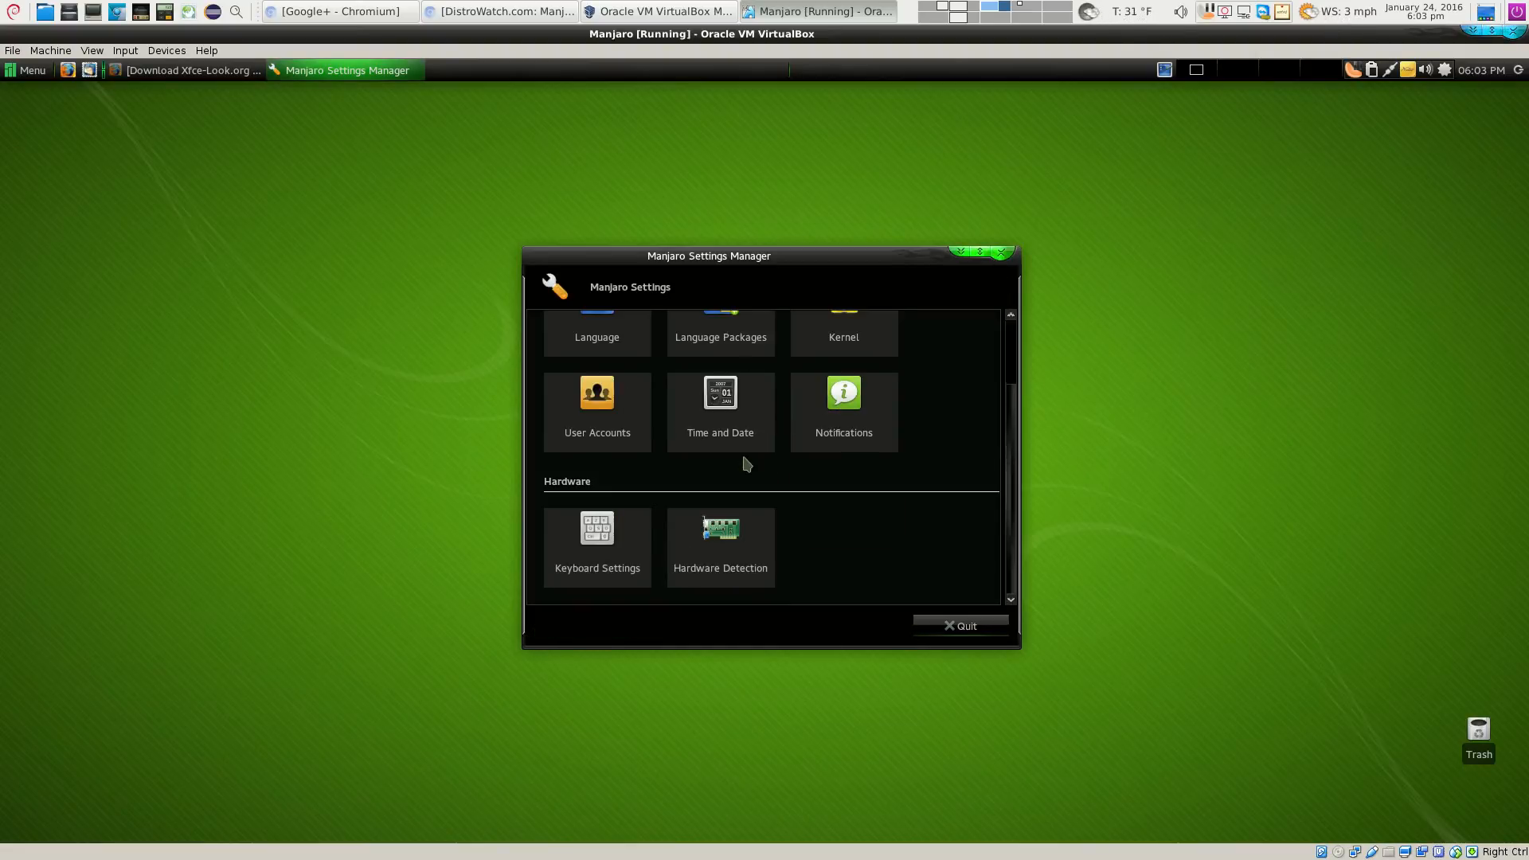
{"action": "left_click", "coordinate": [762, 544]}
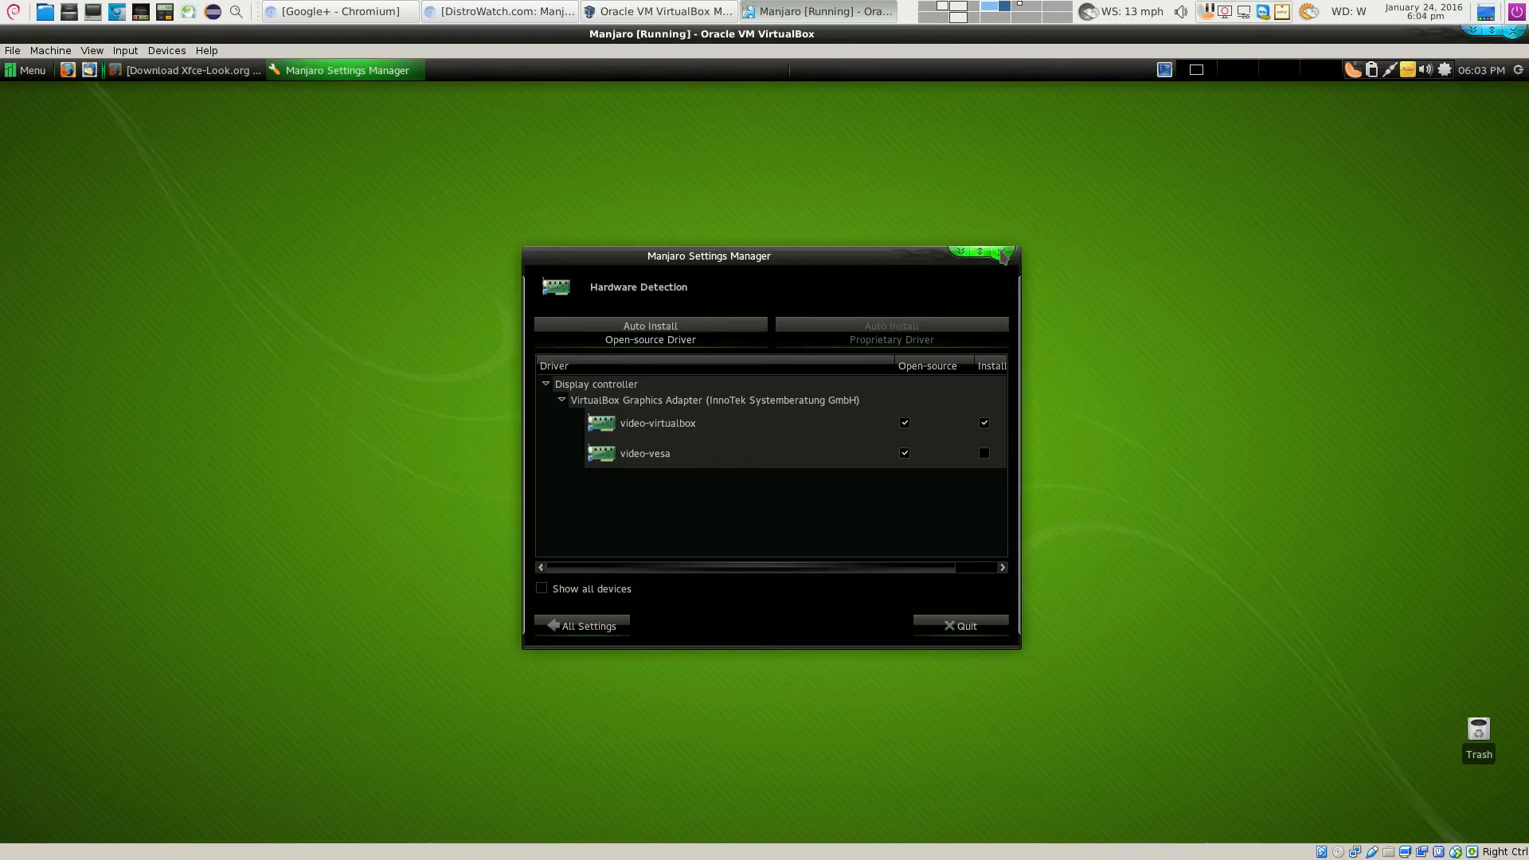
{"action": "left_click", "coordinate": [1002, 254]}
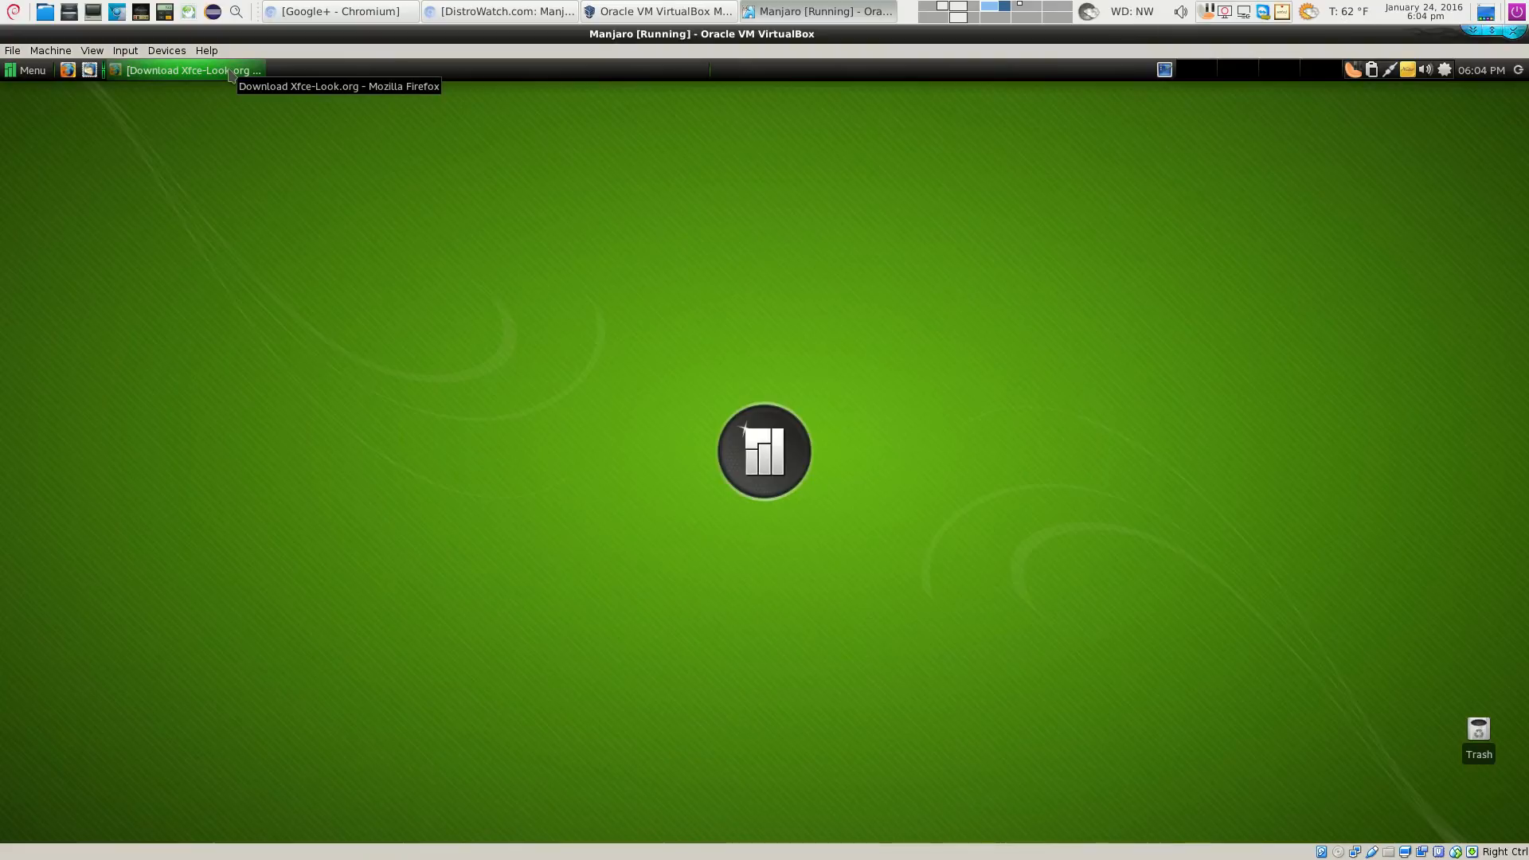
Switch to the Firefox window and load google.com in the current tab
{"action": "left_click", "coordinate": [159, 72]}
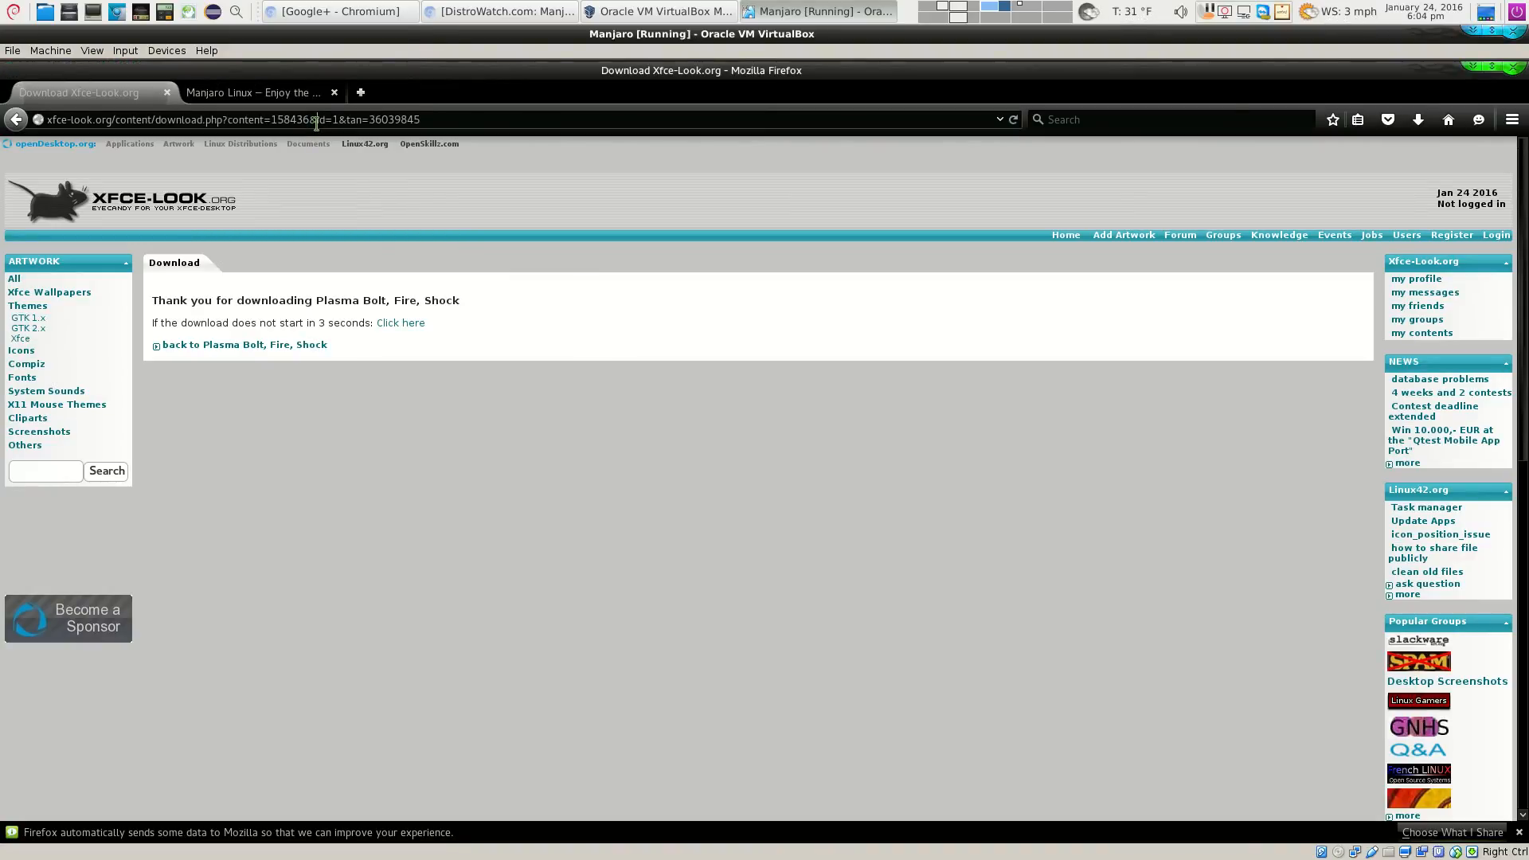
{"action": "left_click", "coordinate": [316, 123]}
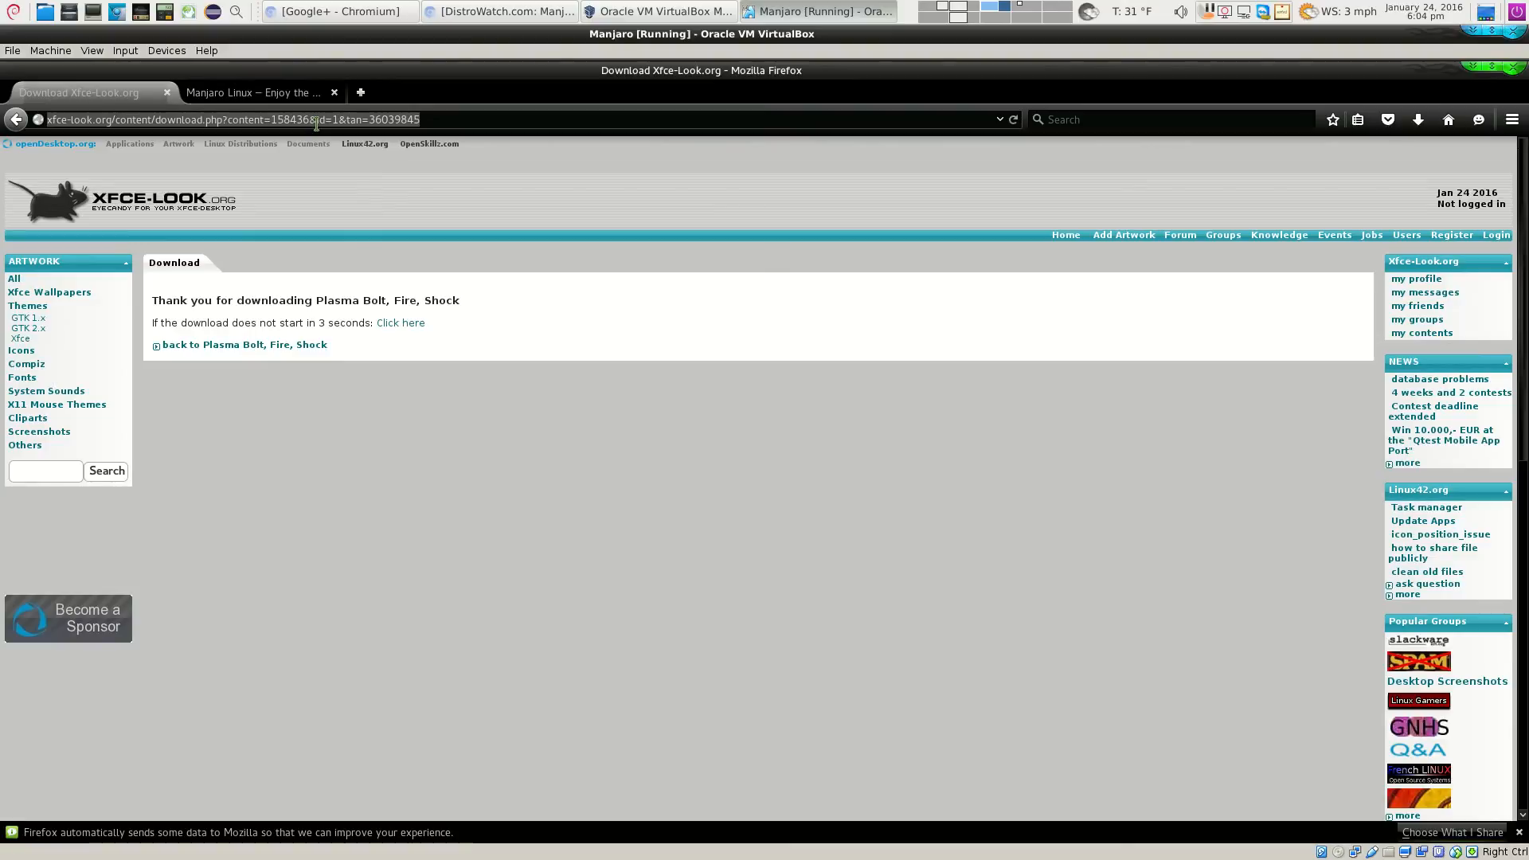
{"action": "type", "text": "google"}
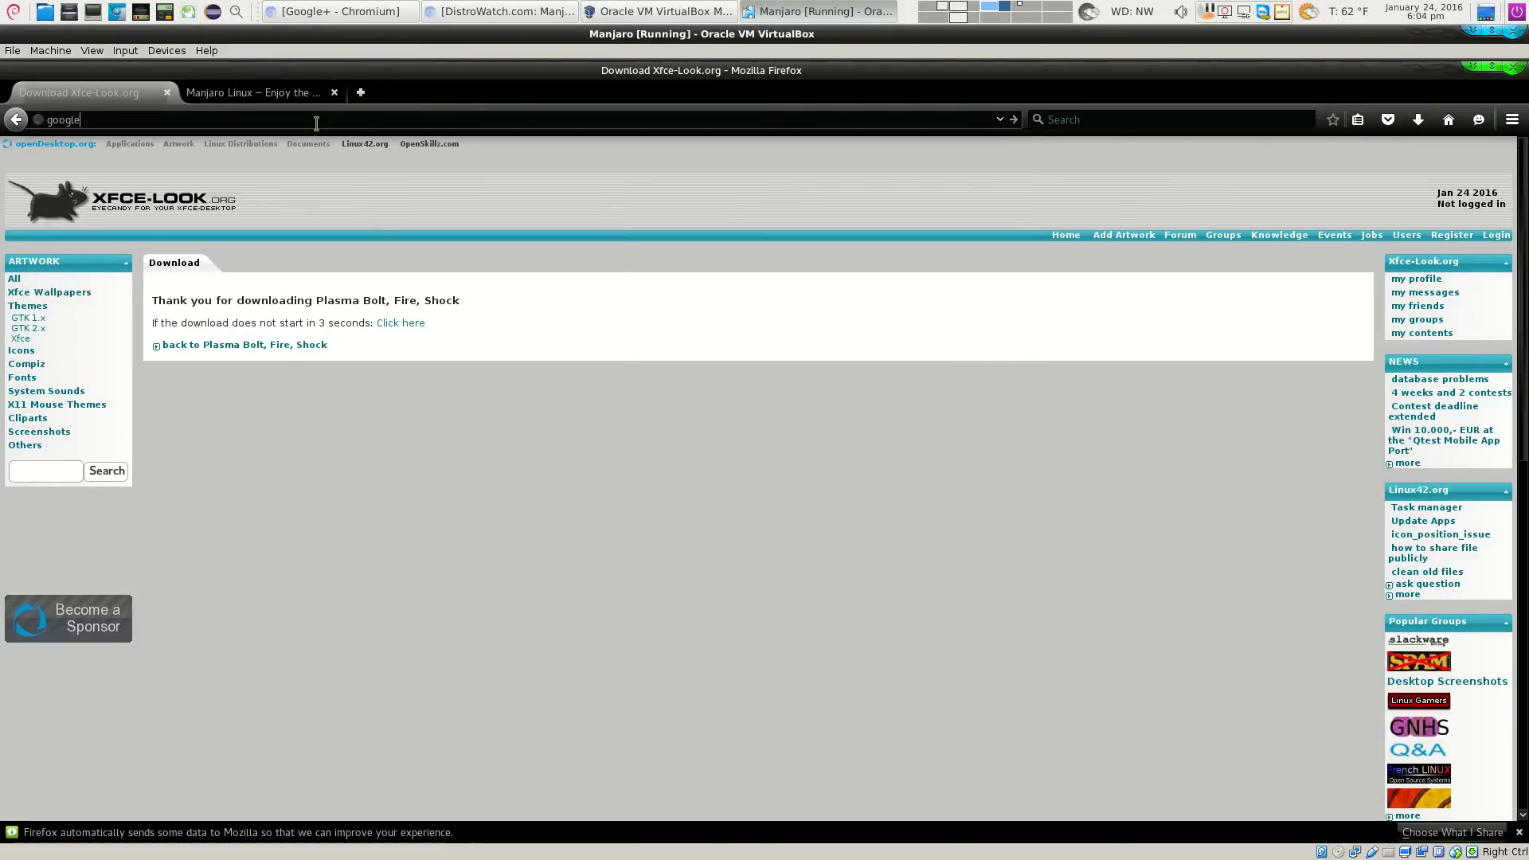
{"action": "type", "text": ".xo"}
{"action": "key", "text": "BackSpace"}
{"action": "key", "text": "BackSpace"}
{"action": "type", "text": "cp"}
{"action": "key", "text": "BackSpace"}
{"action": "key", "text": "BackSpace"}
{"action": "type", "text": "com"}
{"action": "key", "text": "Return"}
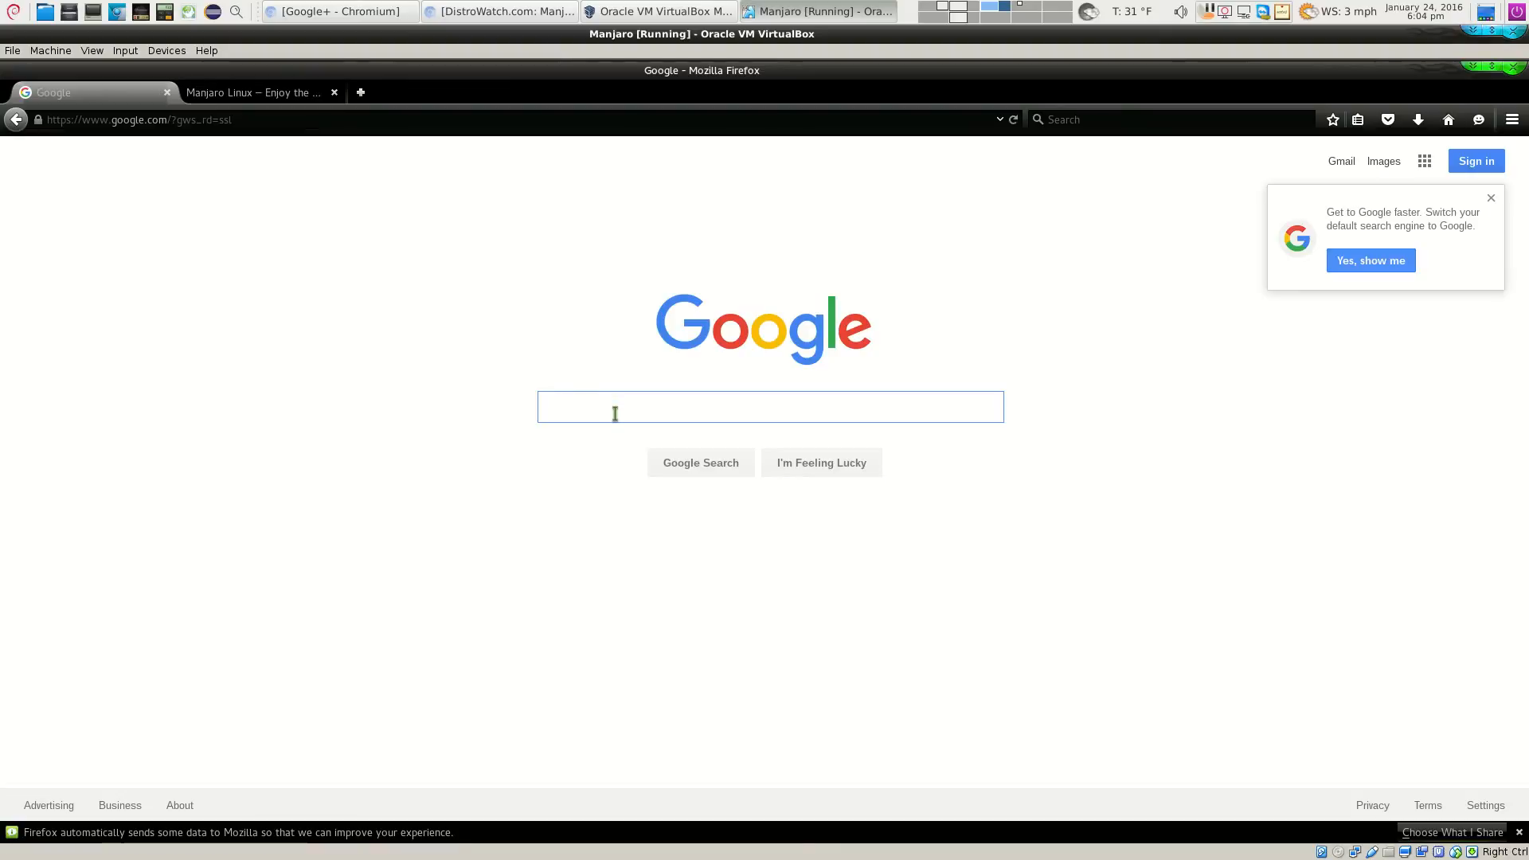
Search Google for "awesome wallpapers" and show the image results
{"action": "type", "text": "awesom"}
{"action": "type", "text": "e wa"}
{"action": "key", "text": "BackSpace"}
{"action": "type", "text": "wa"}
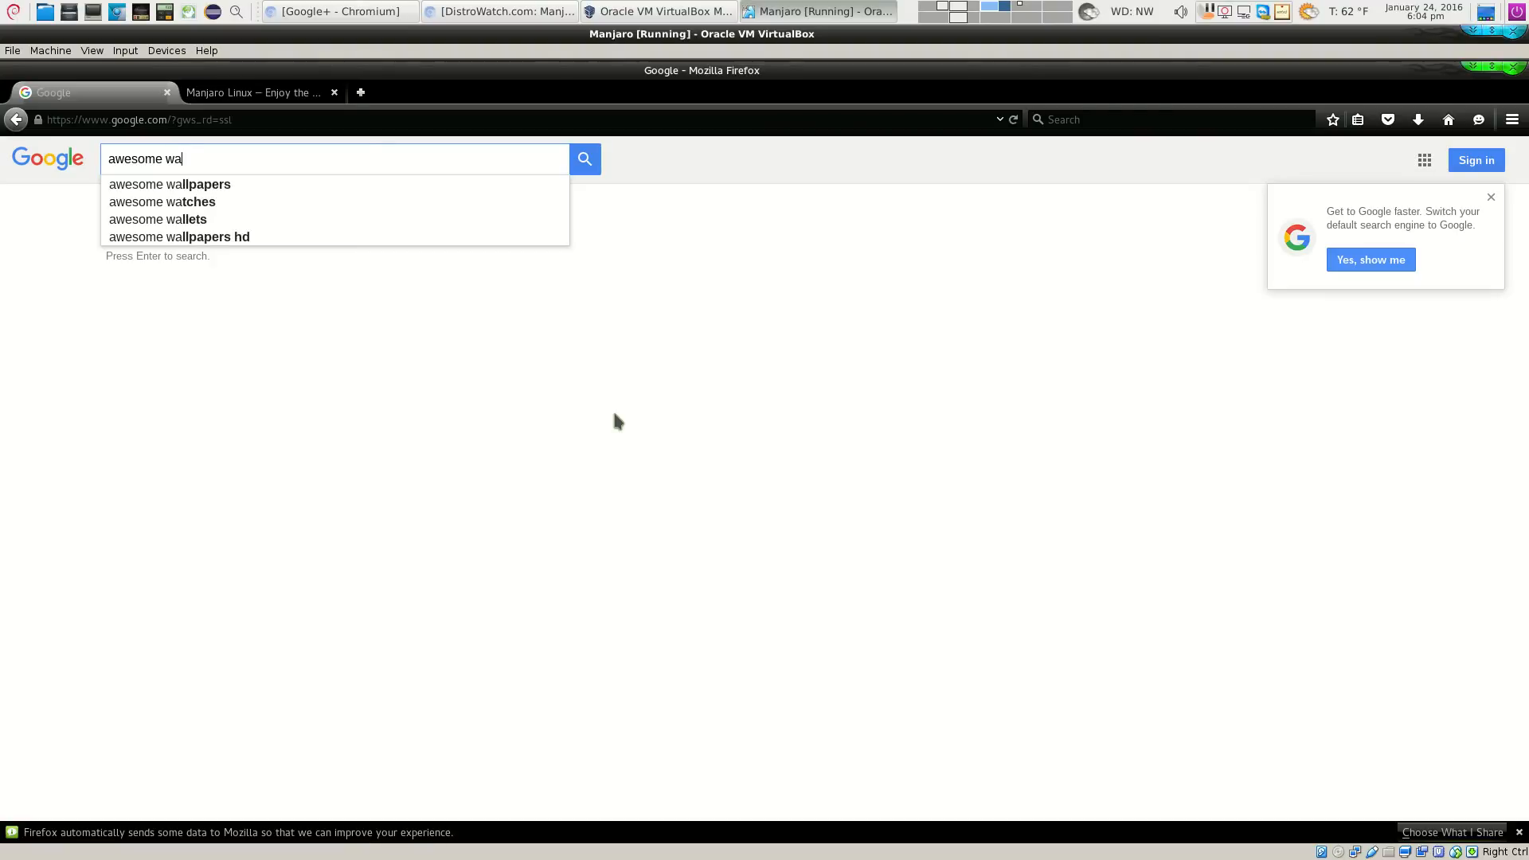
{"action": "key", "text": "Down"}
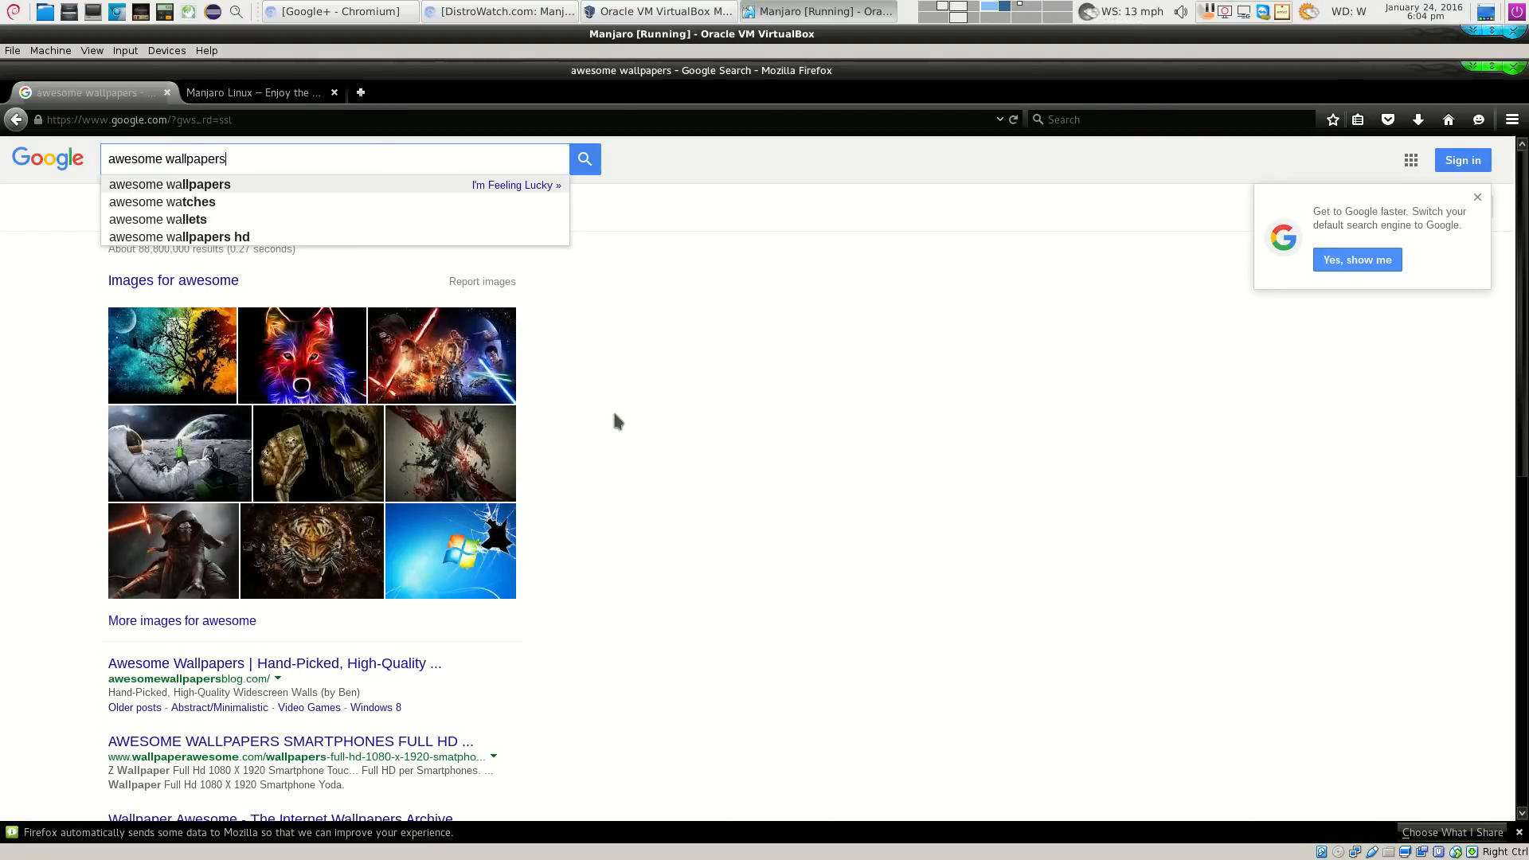
{"action": "key", "text": "Return"}
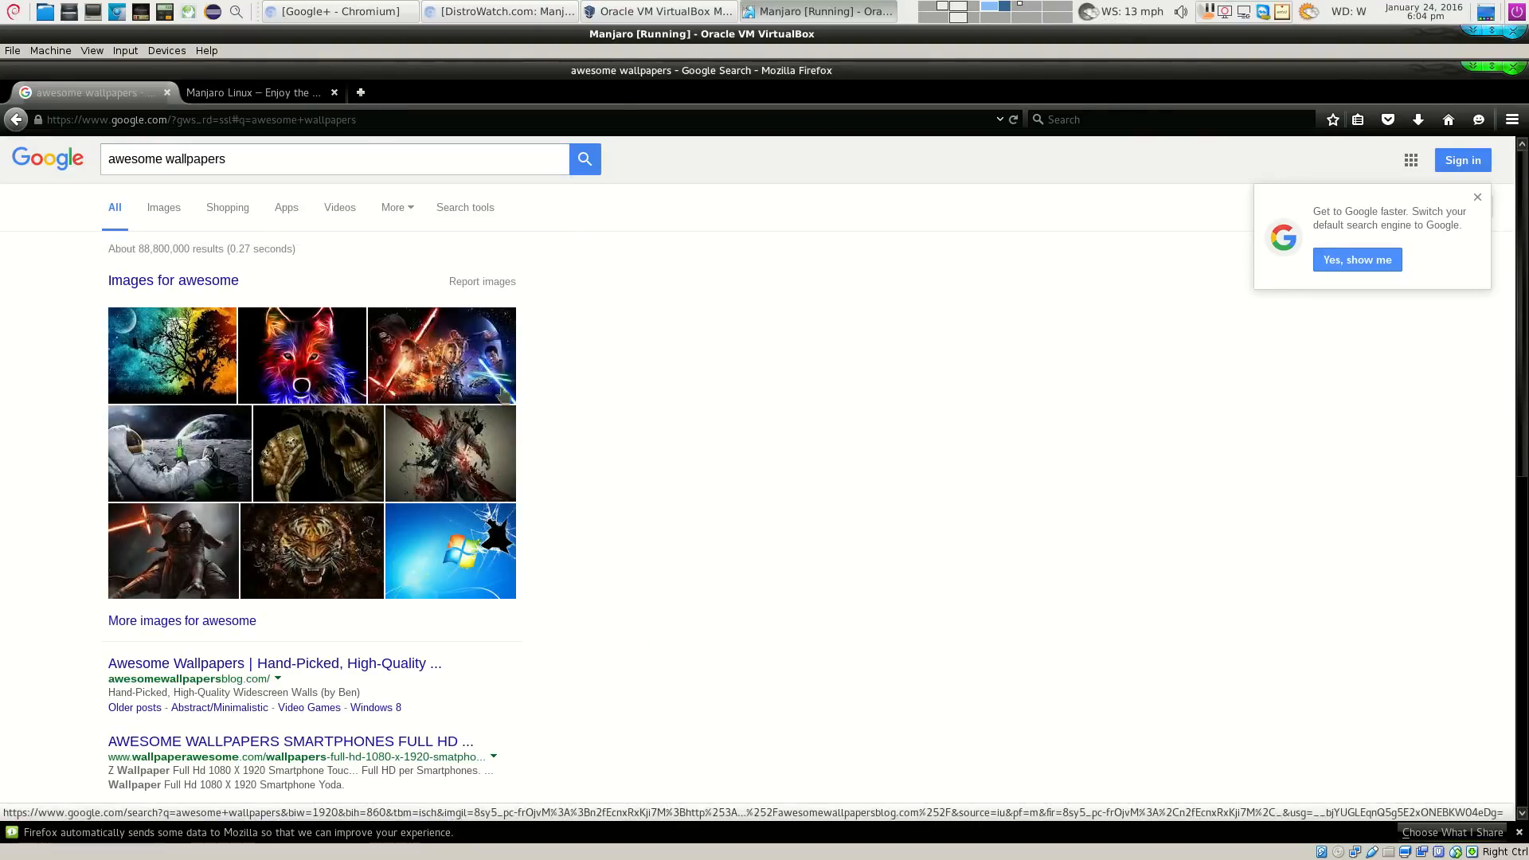
{"action": "left_click", "coordinate": [163, 209]}
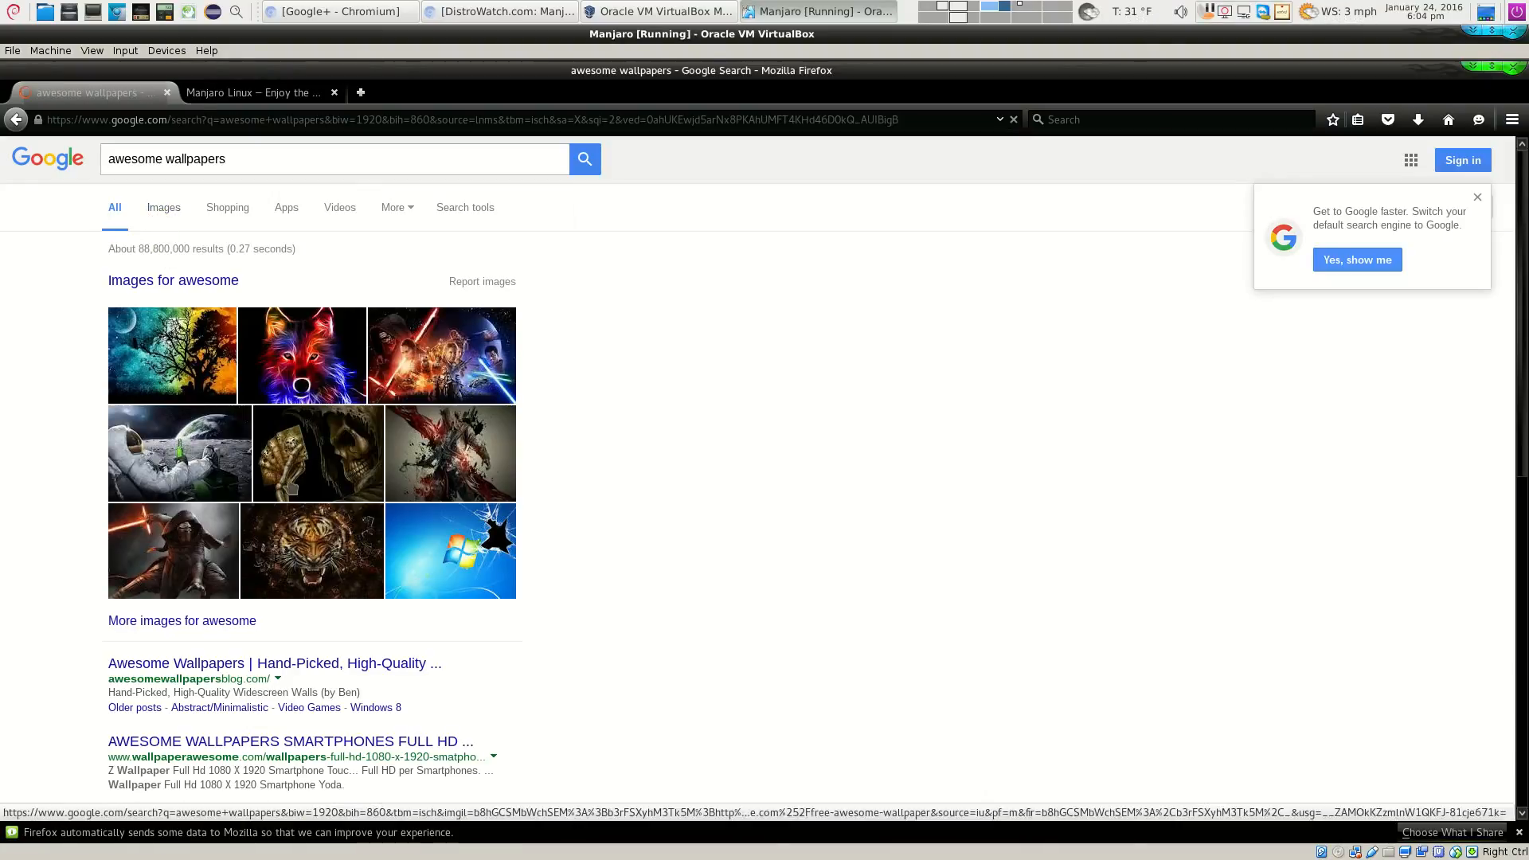
Browse the wallpaper results and open the 1920 × 1080 dissolving skull image from wallpaperawesome.com at full size
{"action": "scroll", "coordinate": [549, 512], "scroll_direction": "down", "scroll_amount": 3}
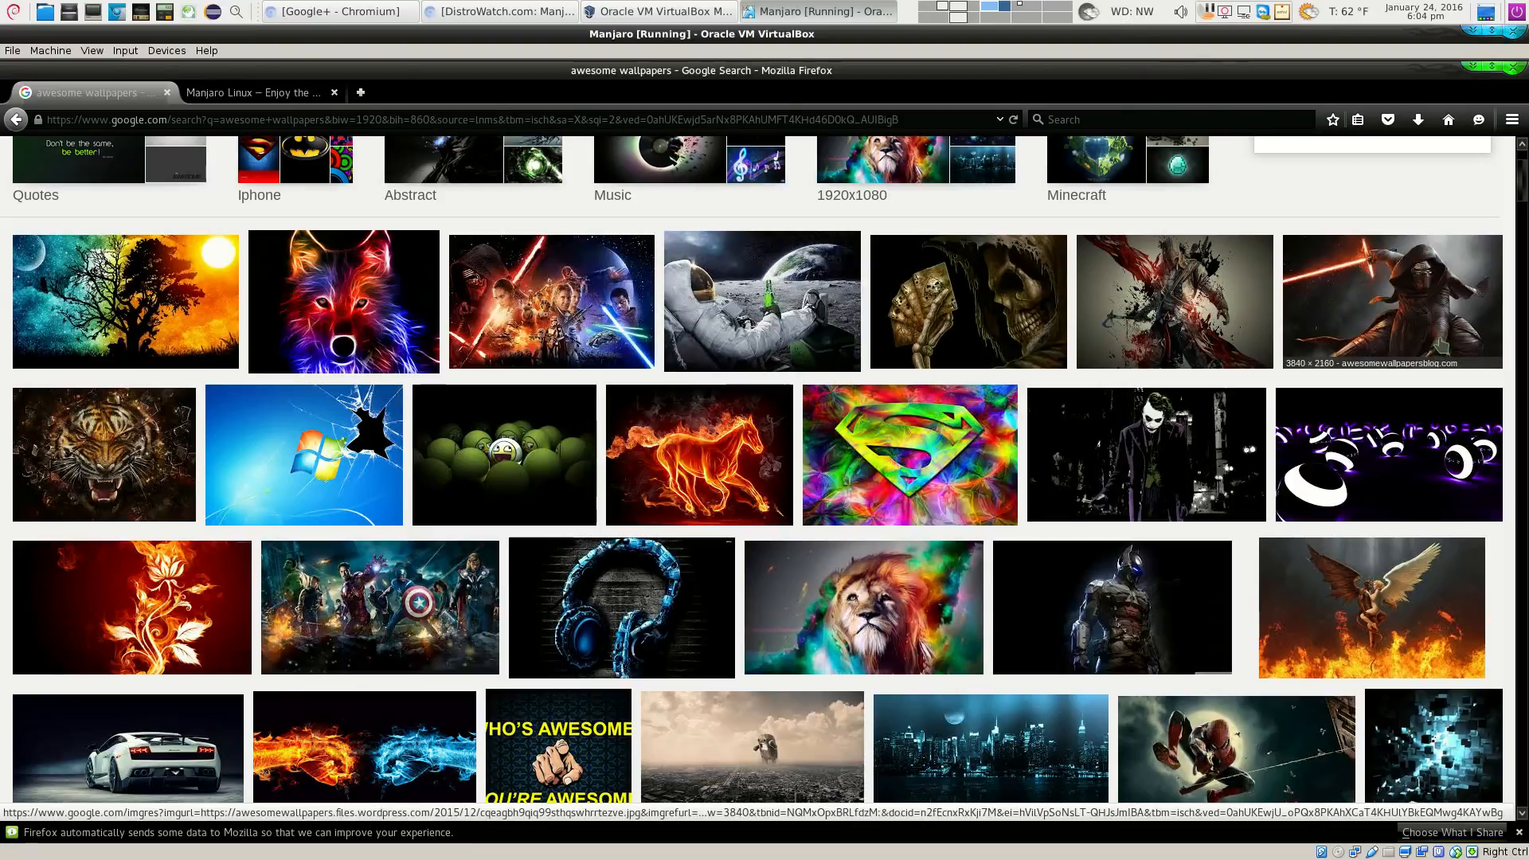
{"action": "scroll", "coordinate": [1441, 344], "scroll_direction": "down", "scroll_amount": 2}
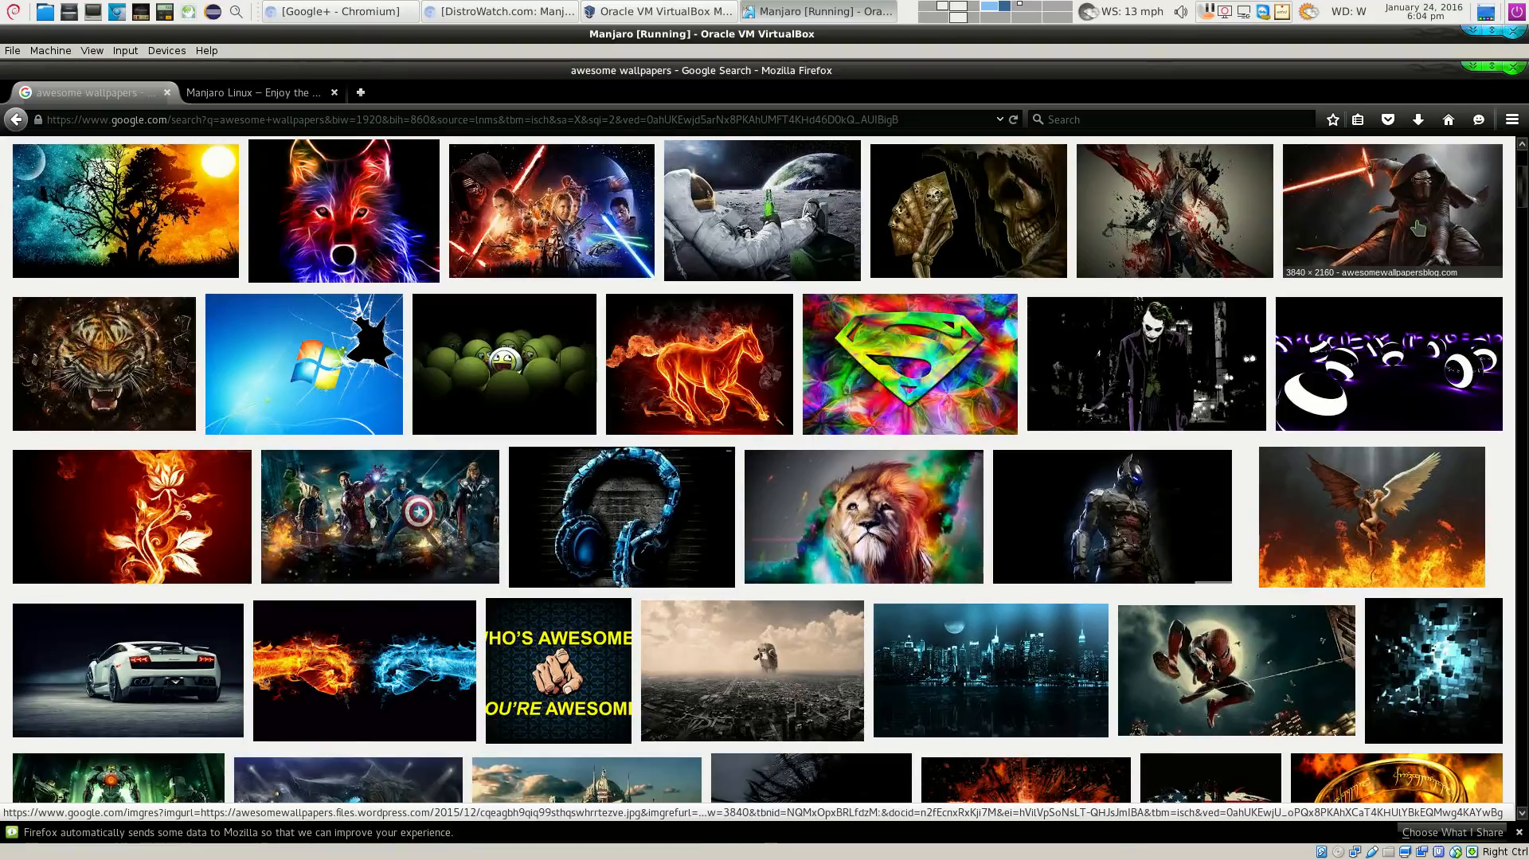
{"action": "scroll", "coordinate": [1239, 454], "scroll_direction": "down", "scroll_amount": 4}
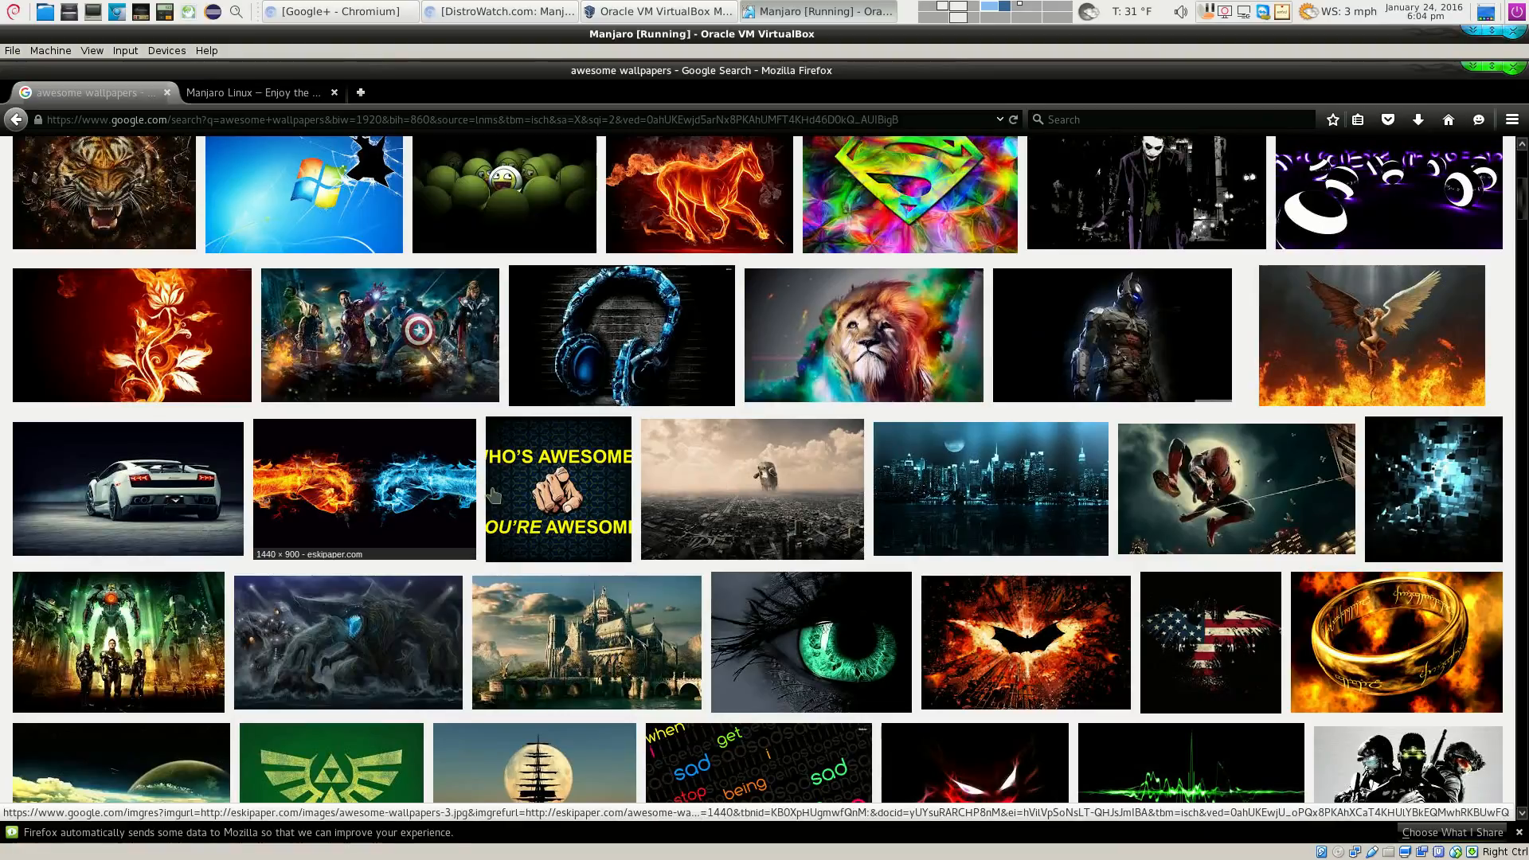
{"action": "scroll", "coordinate": [557, 529], "scroll_direction": "down", "scroll_amount": 3}
{"action": "scroll", "coordinate": [946, 451], "scroll_direction": "down", "scroll_amount": 6}
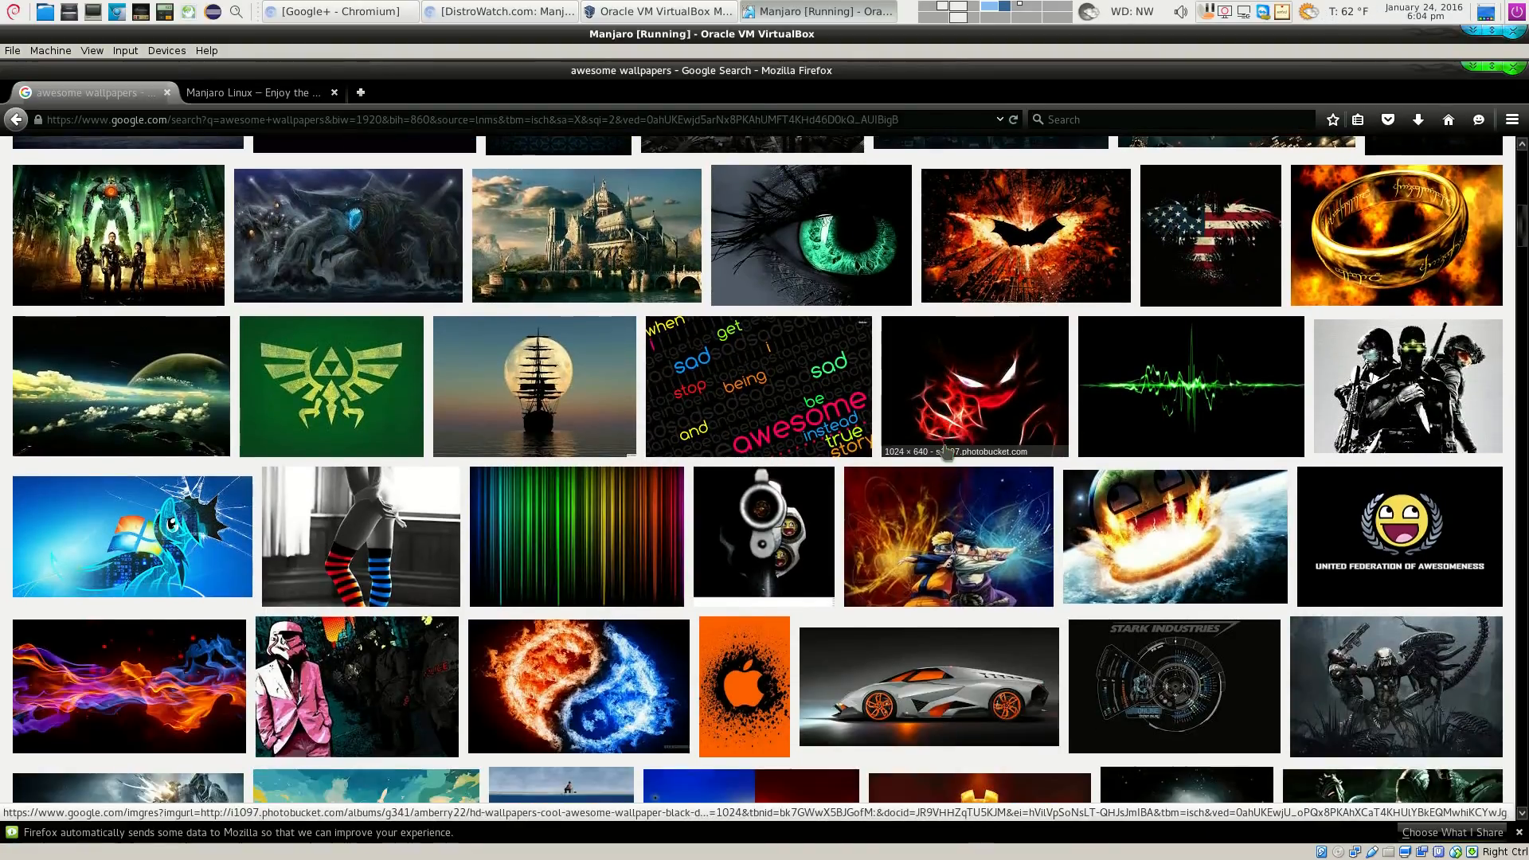
{"action": "scroll", "coordinate": [946, 450], "scroll_direction": "down", "scroll_amount": 3}
{"action": "scroll", "coordinate": [507, 454], "scroll_direction": "down", "scroll_amount": 3}
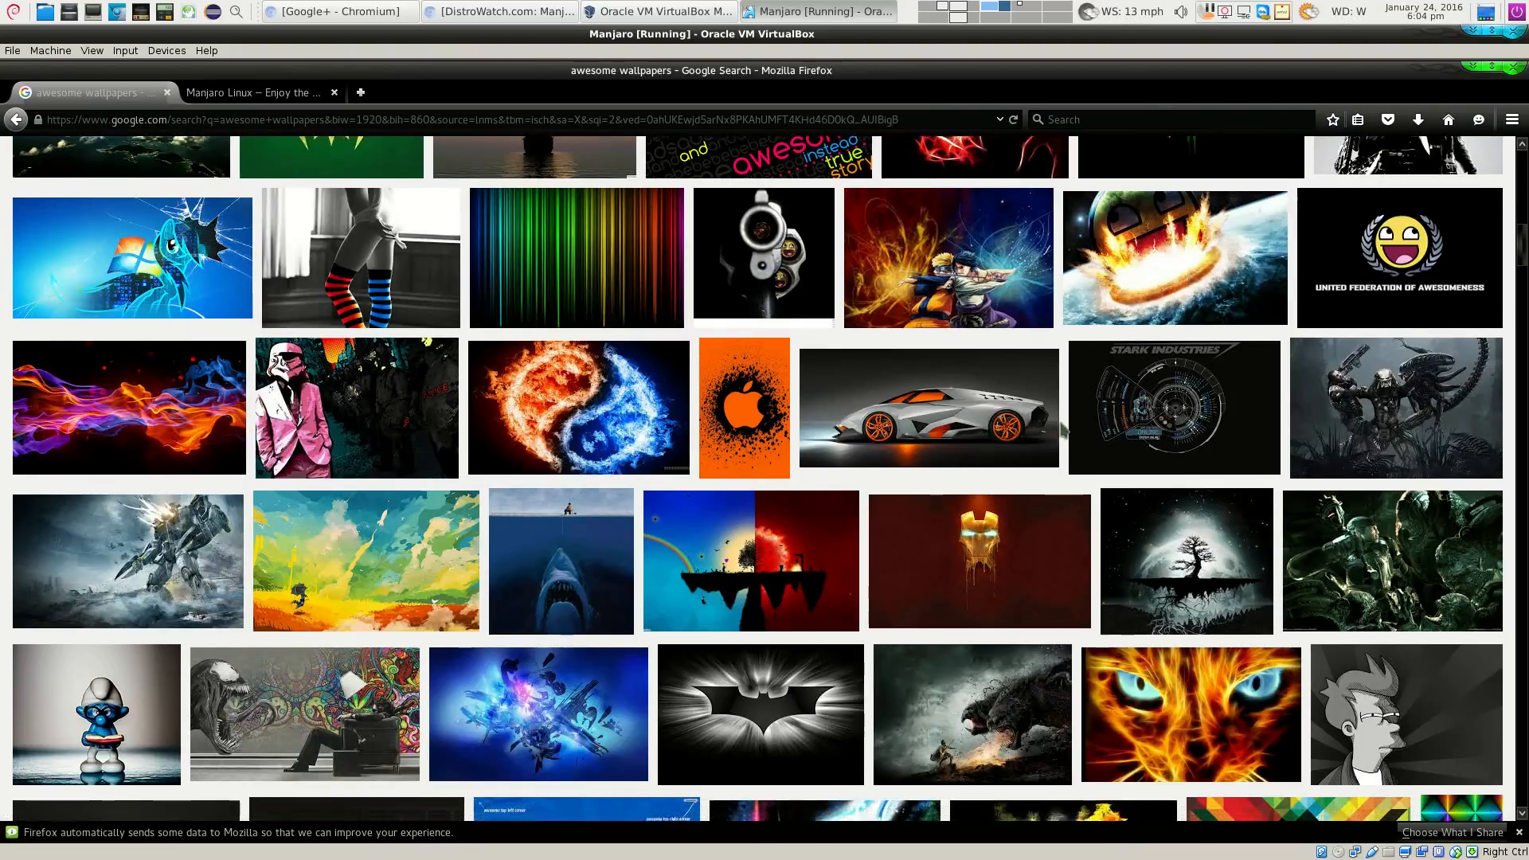
{"action": "scroll", "coordinate": [1062, 430], "scroll_direction": "down", "scroll_amount": 3}
{"action": "scroll", "coordinate": [1063, 430], "scroll_direction": "down", "scroll_amount": 6}
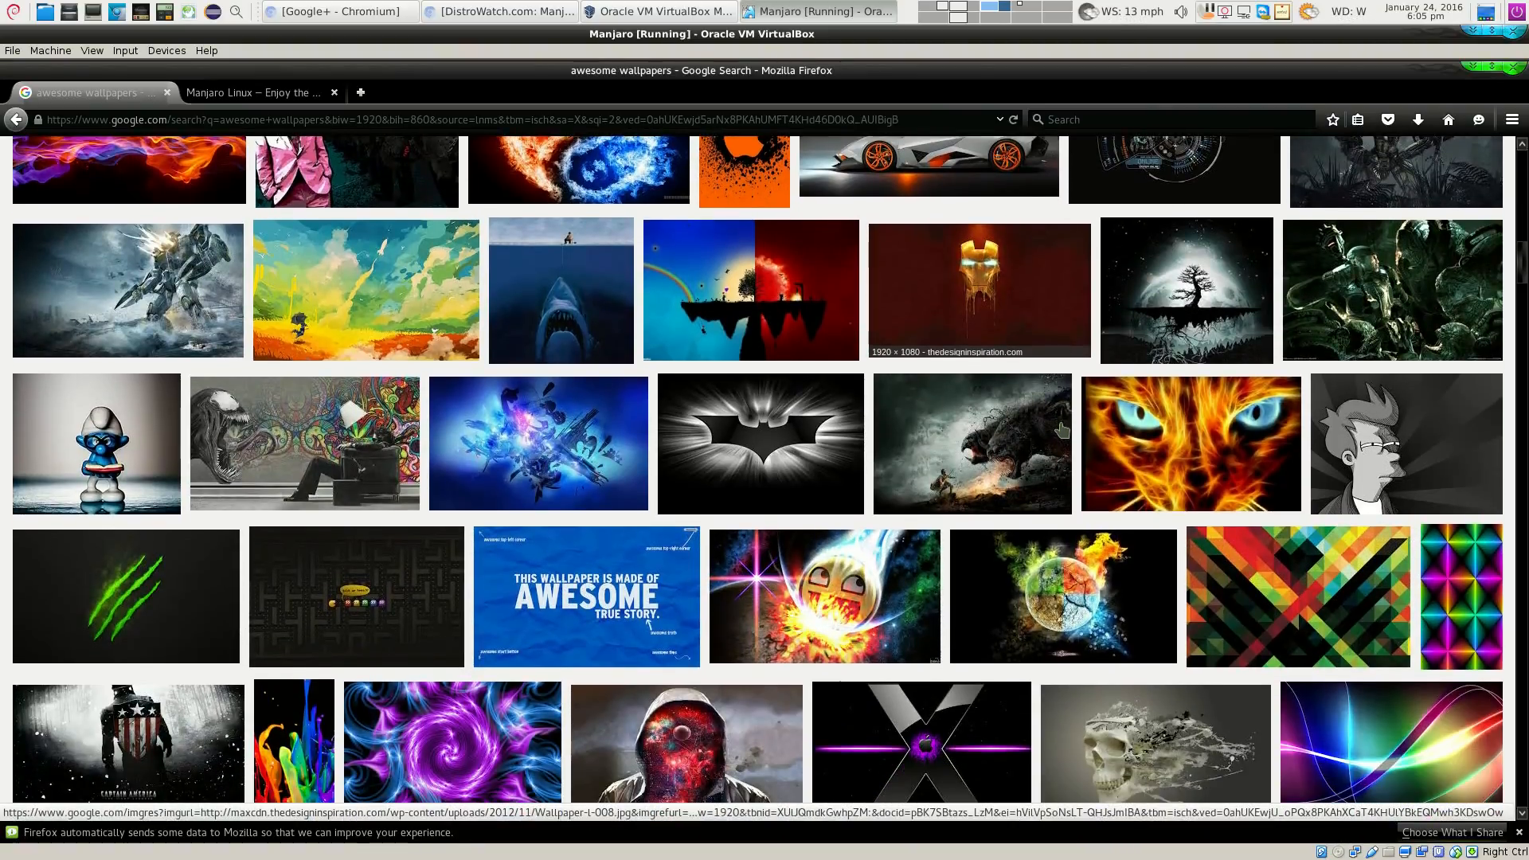
{"action": "scroll", "coordinate": [1063, 430], "scroll_direction": "down", "scroll_amount": 6}
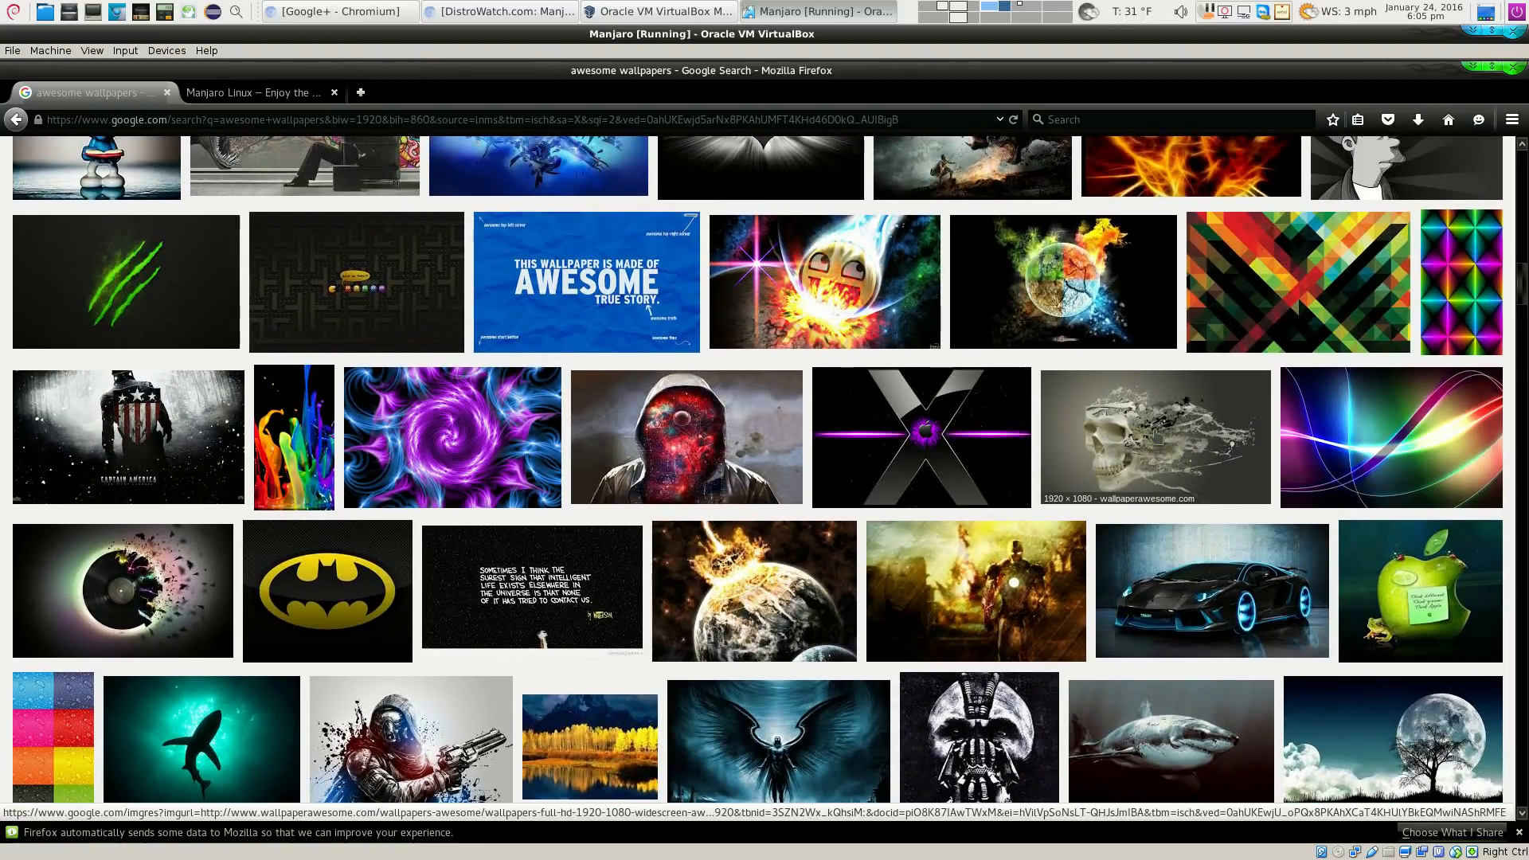
{"action": "left_click", "coordinate": [1156, 436]}
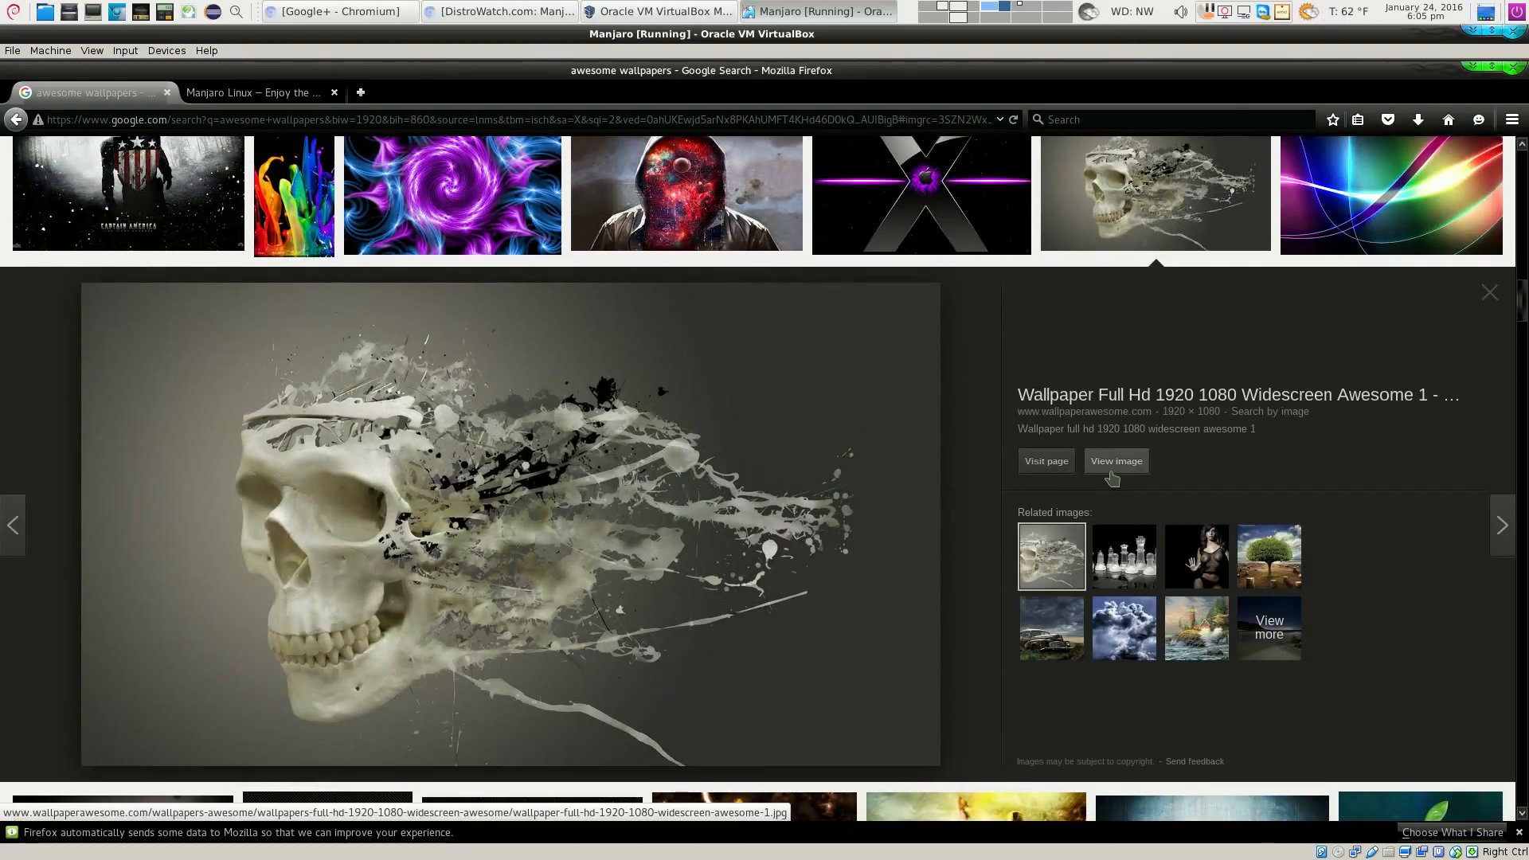
{"action": "left_click", "coordinate": [1112, 470]}
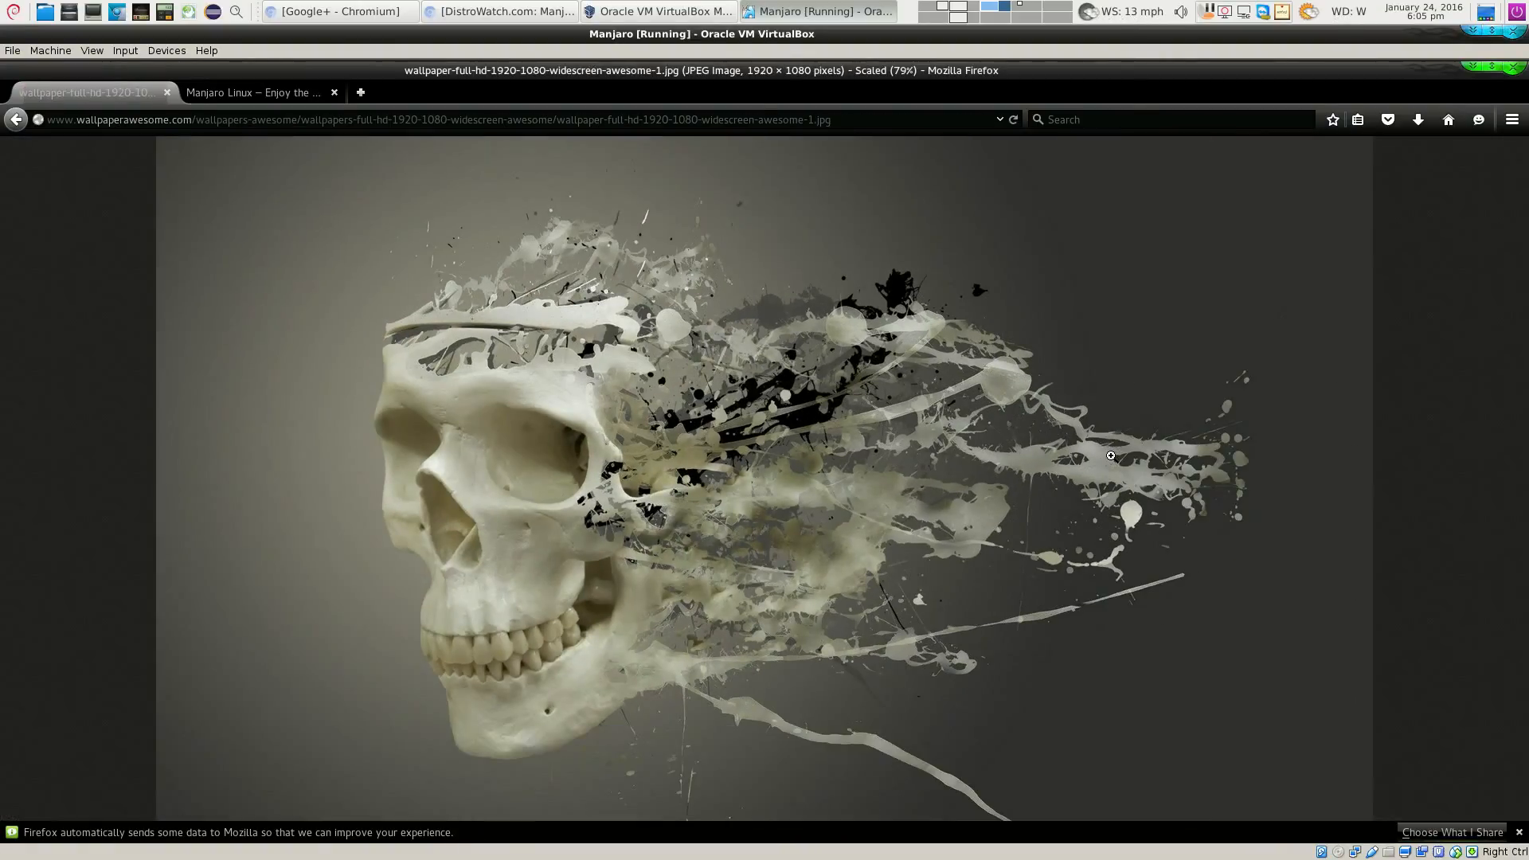
Start saving the skull image and, from the home folder, bookmark Documents, Downloads, Music, Pictures and Videos in the dialog's places list
{"action": "right_click", "coordinate": [683, 456]}
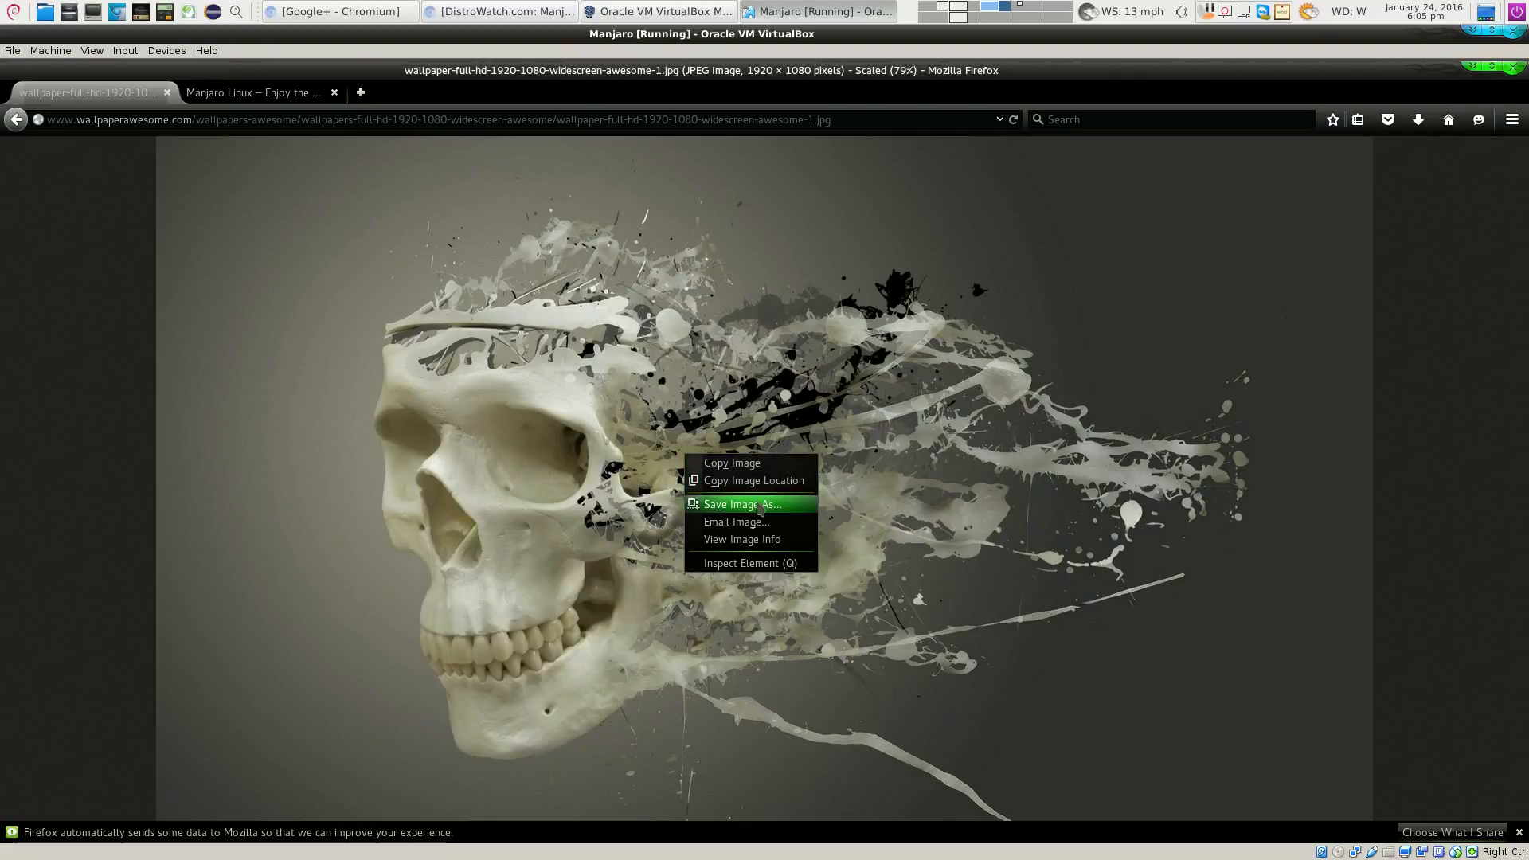
{"action": "left_click", "coordinate": [741, 505]}
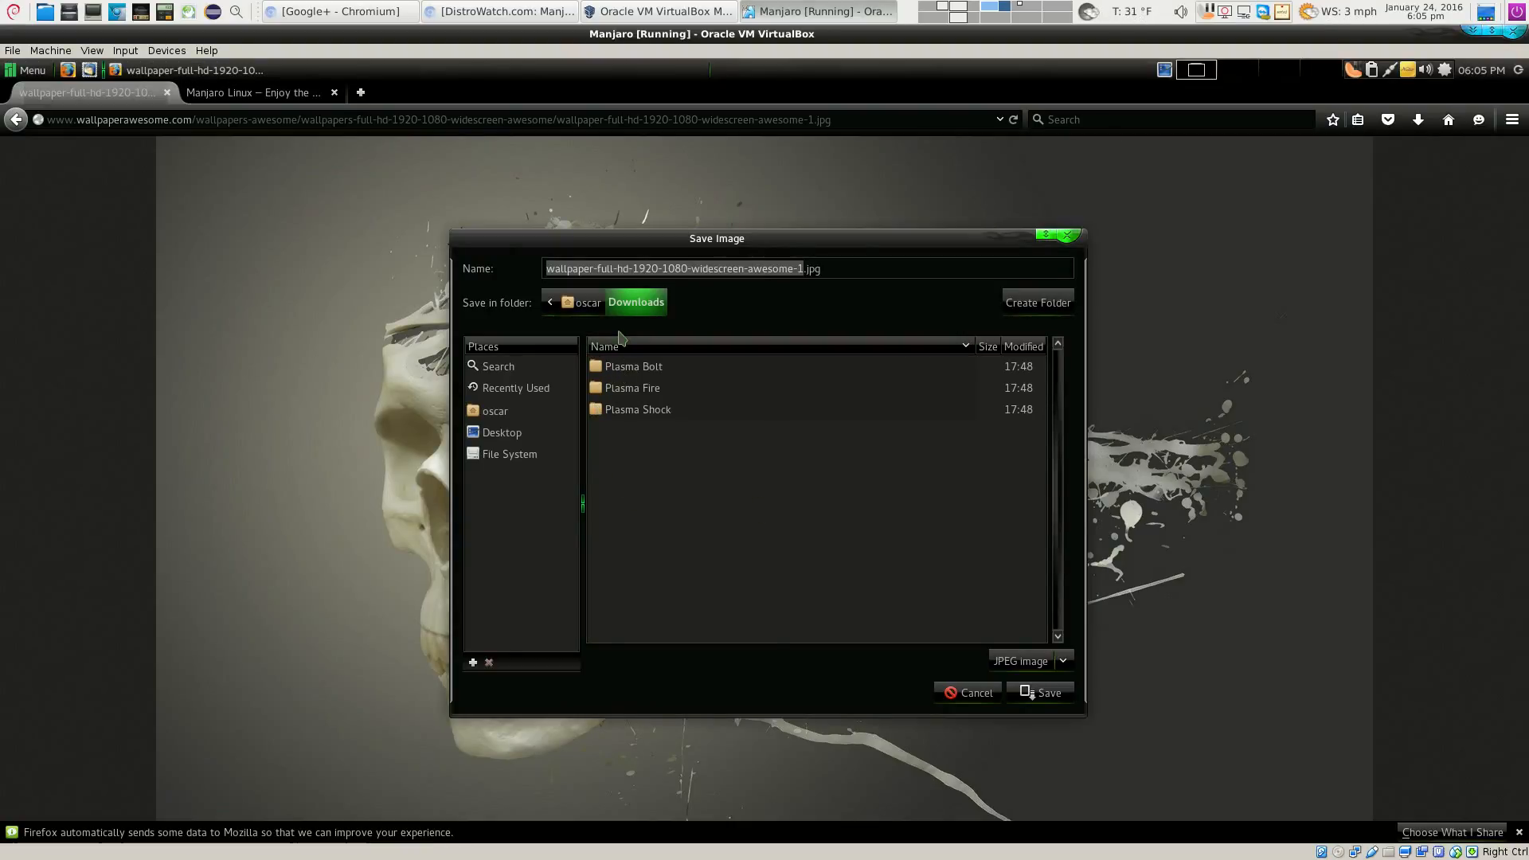
{"action": "left_click", "coordinate": [501, 413]}
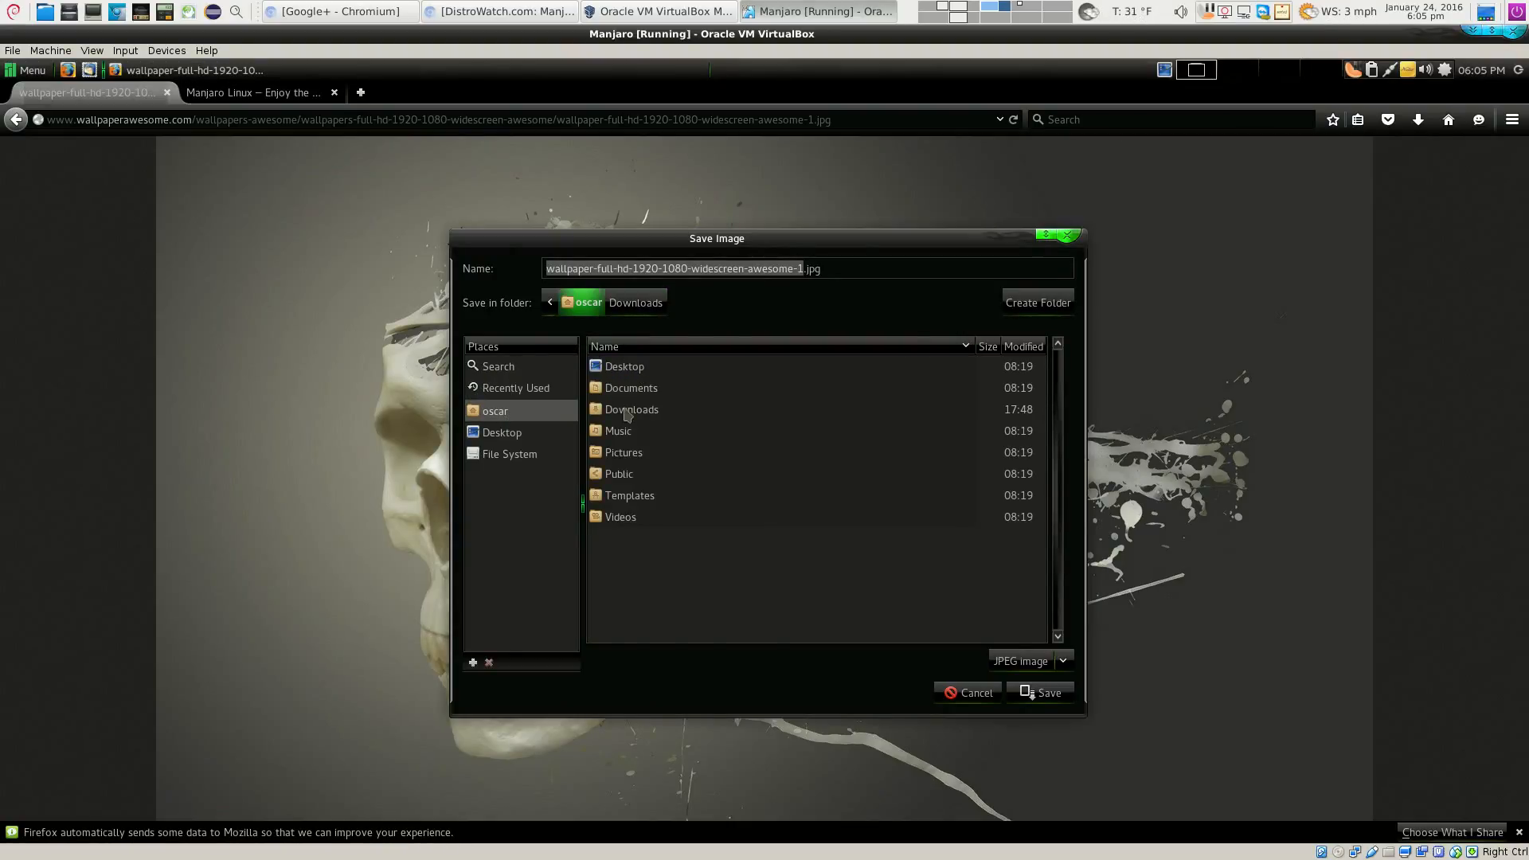
{"action": "left_click_drag", "start_coordinate": [641, 395], "coordinate": [510, 487]}
{"action": "left_click_drag", "start_coordinate": [611, 419], "coordinate": [509, 497]}
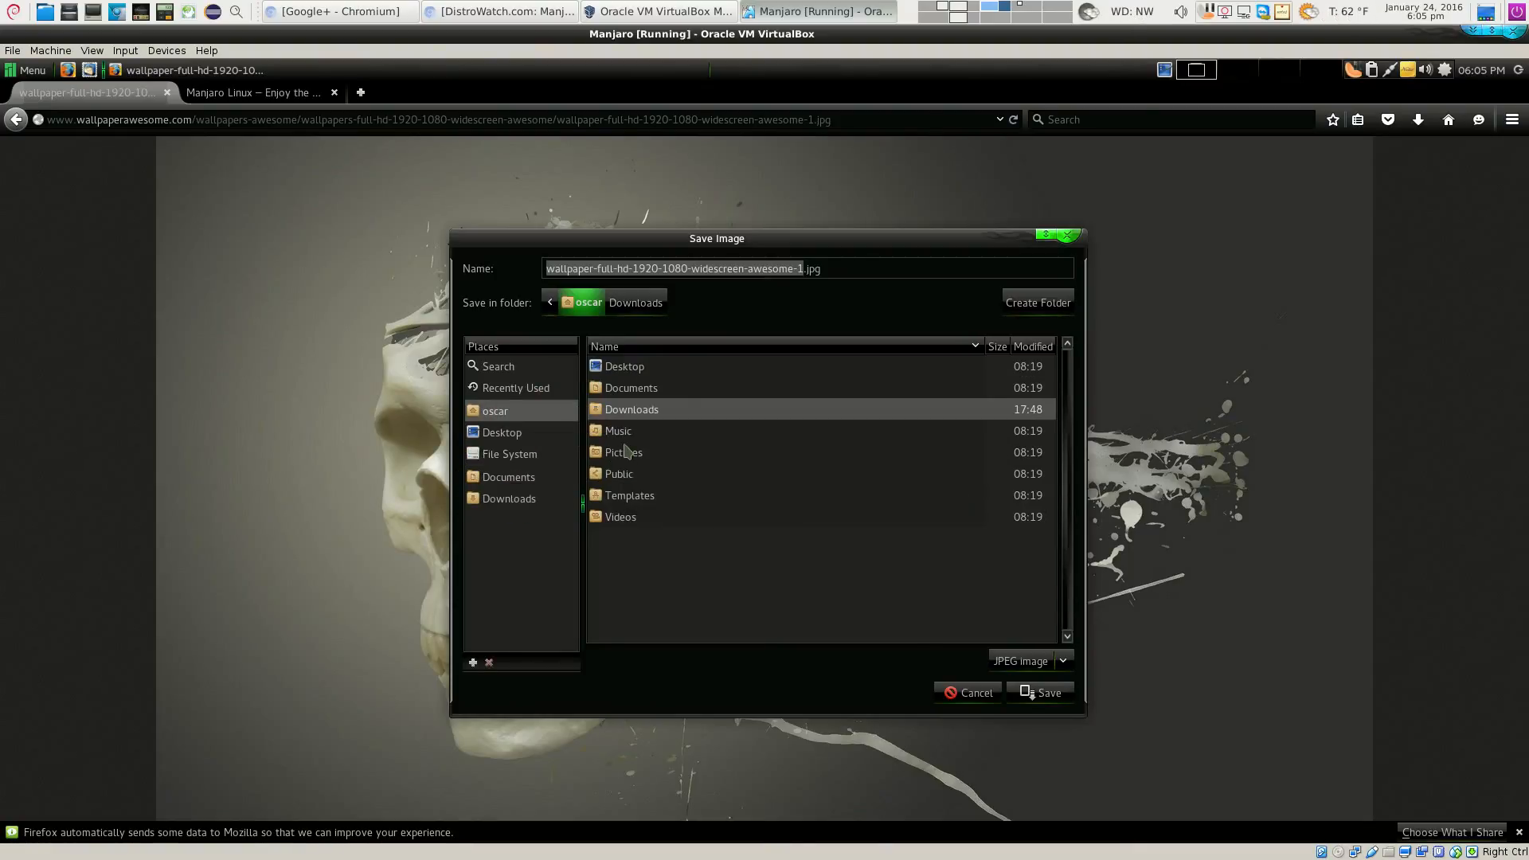
{"action": "left_click", "coordinate": [627, 443]}
{"action": "left_click_drag", "start_coordinate": [626, 444], "coordinate": [506, 522]}
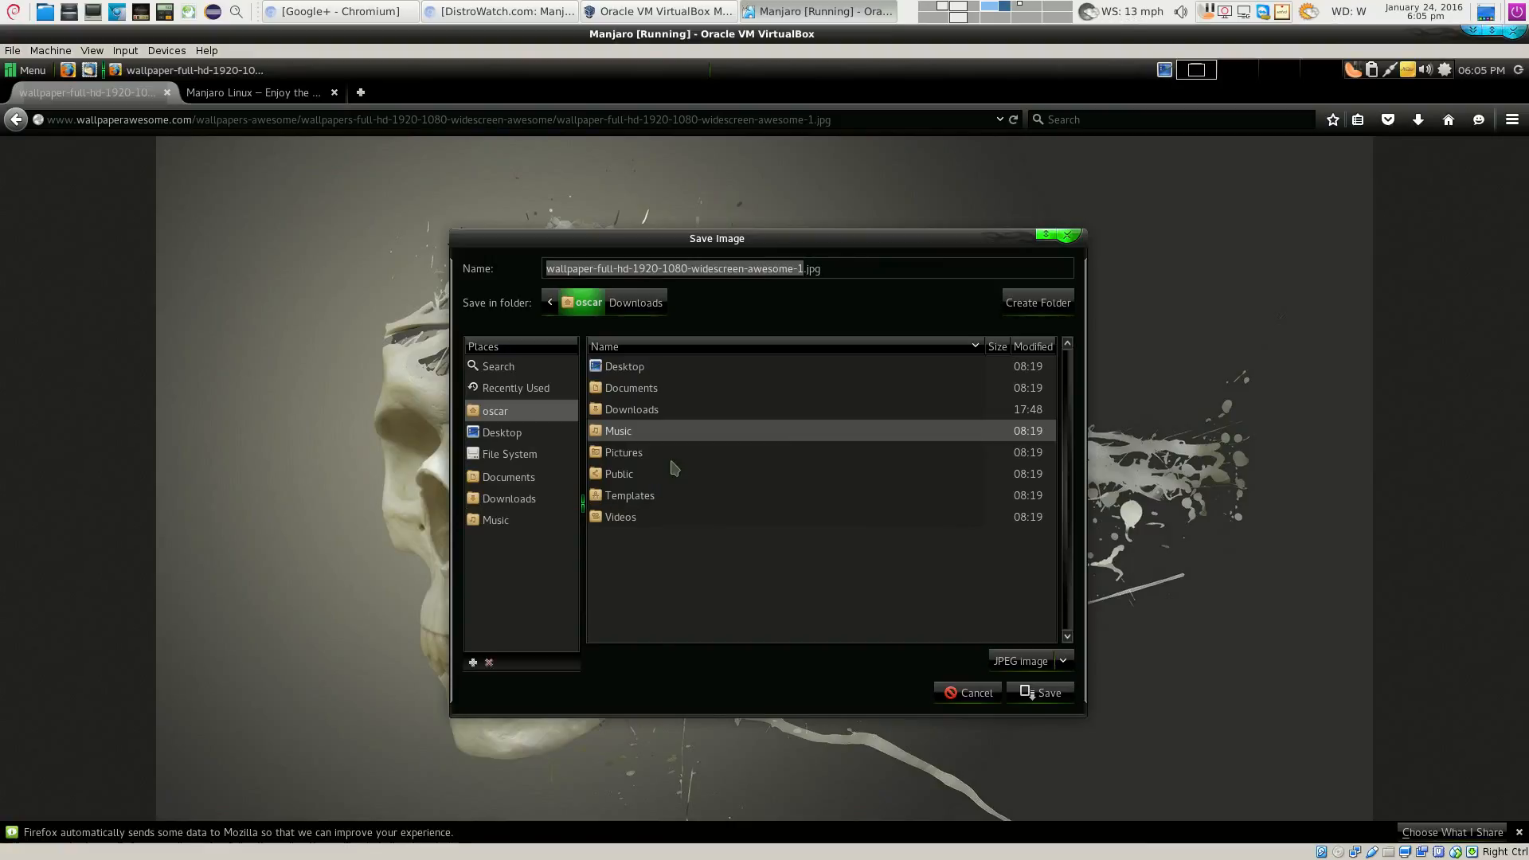
{"action": "left_click_drag", "start_coordinate": [641, 454], "coordinate": [503, 542]}
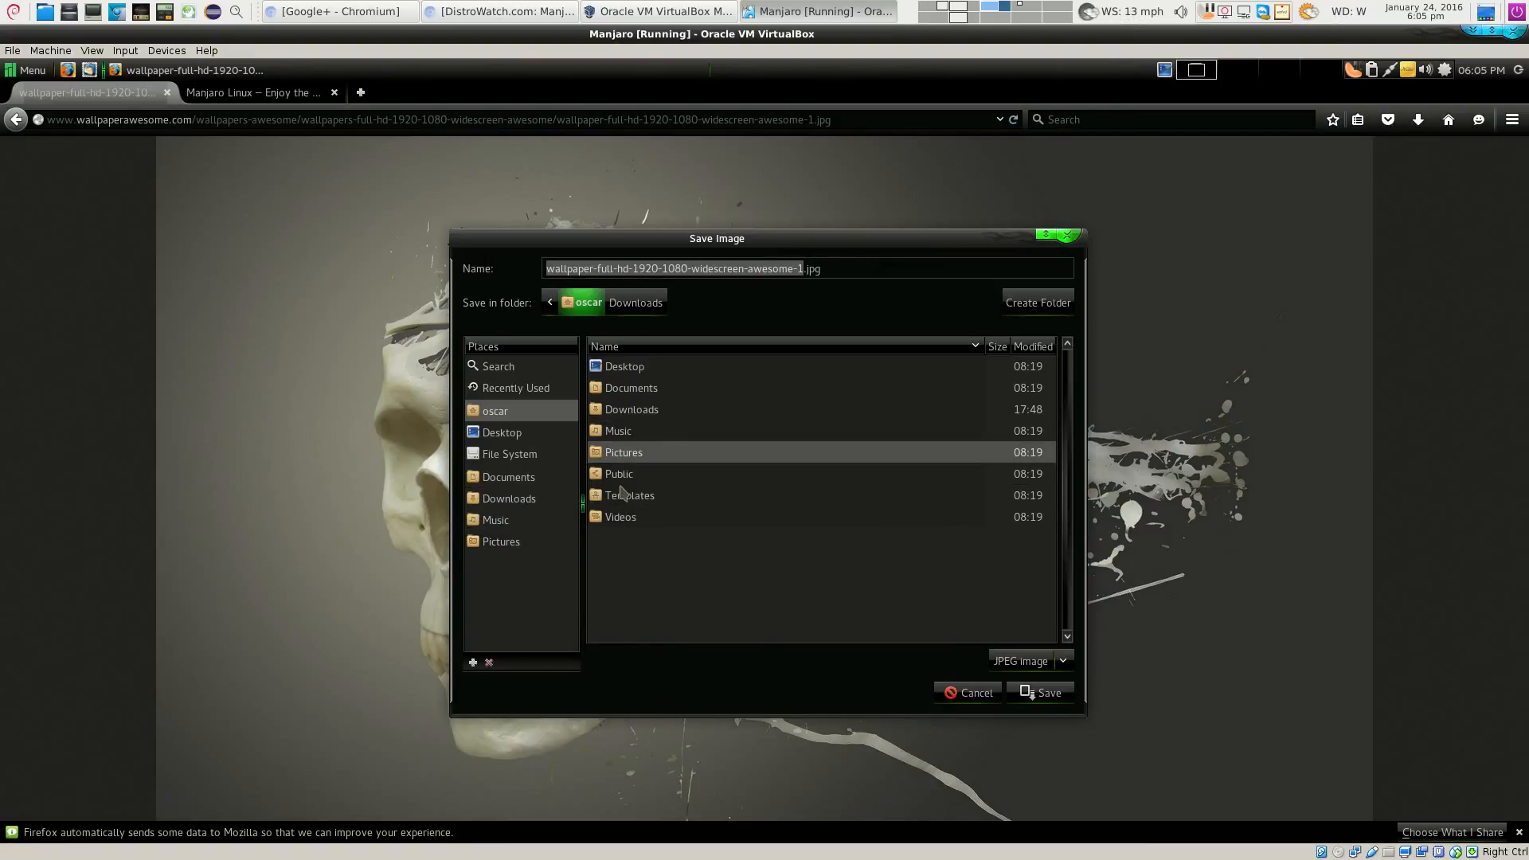
{"action": "left_click", "coordinate": [622, 482]}
{"action": "left_click_drag", "start_coordinate": [627, 518], "coordinate": [504, 571]}
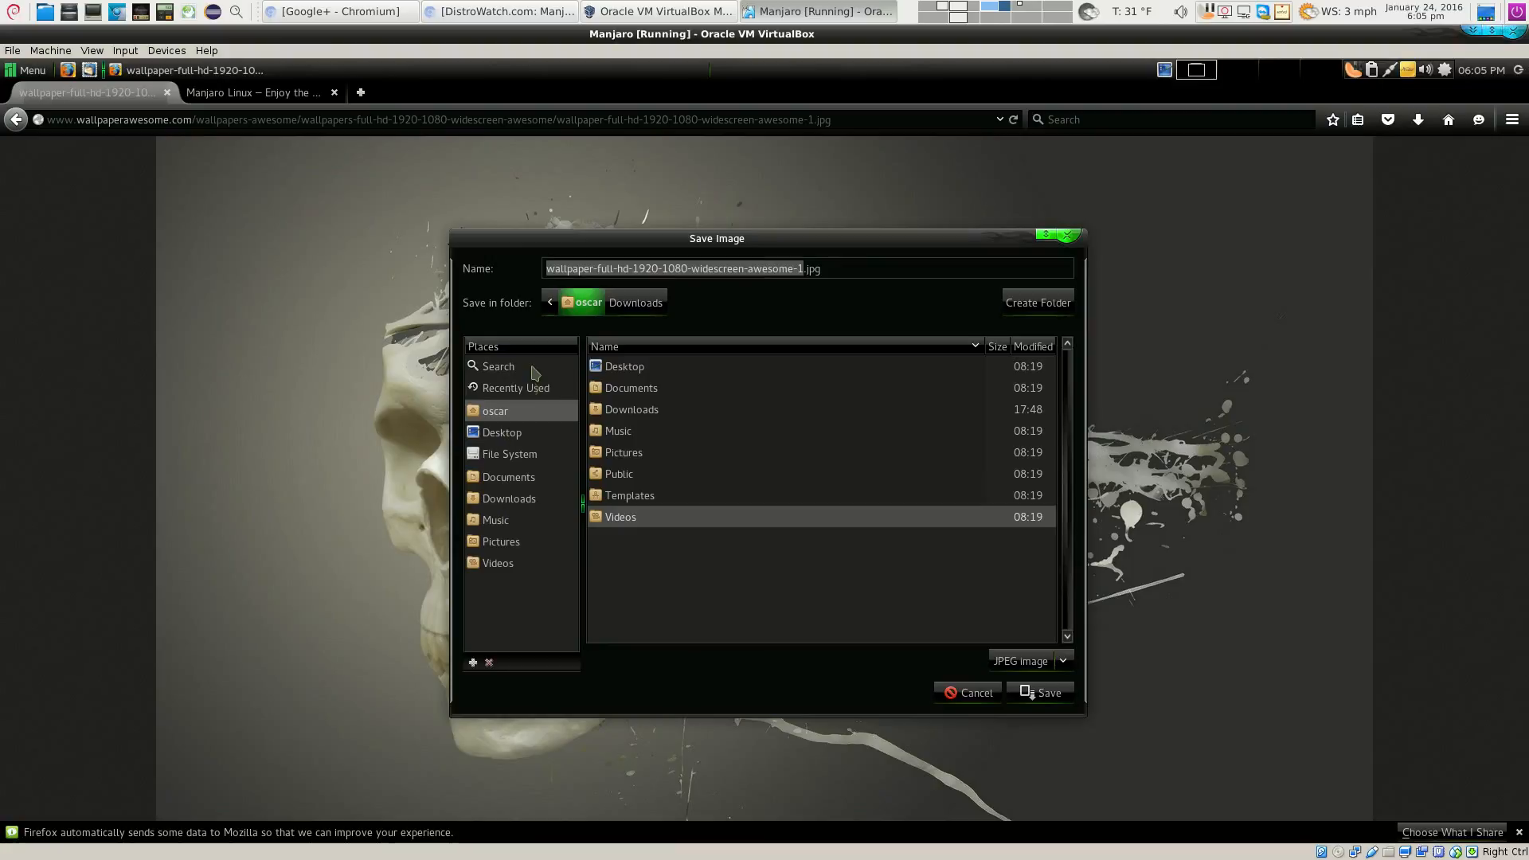
Save the image in the Pictures folder as "Splashing Skull" without the .jpg extension
{"action": "left_click", "coordinate": [510, 454]}
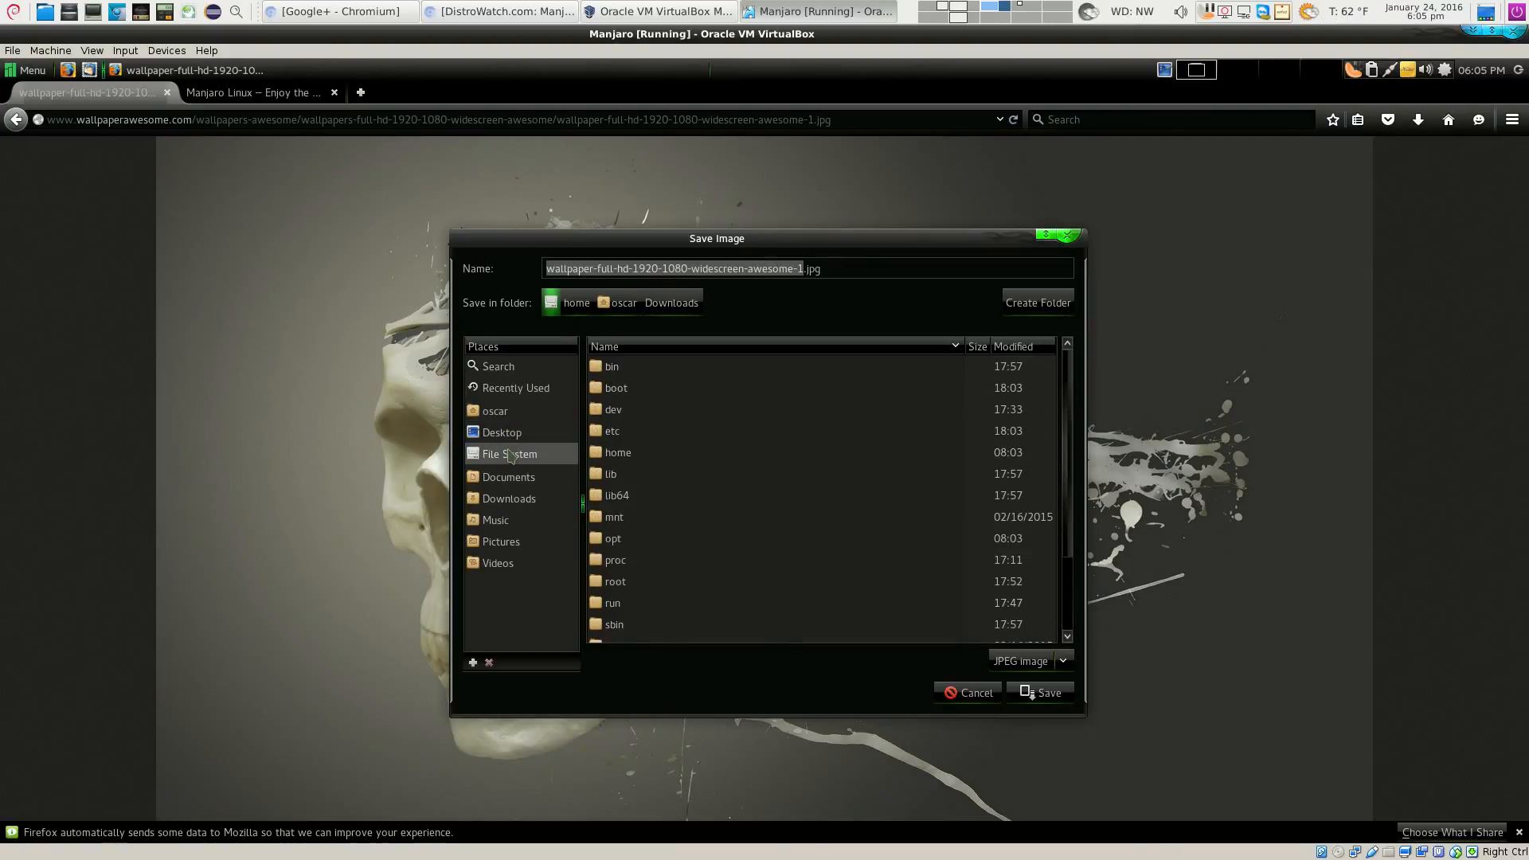
{"action": "left_click", "coordinate": [504, 542]}
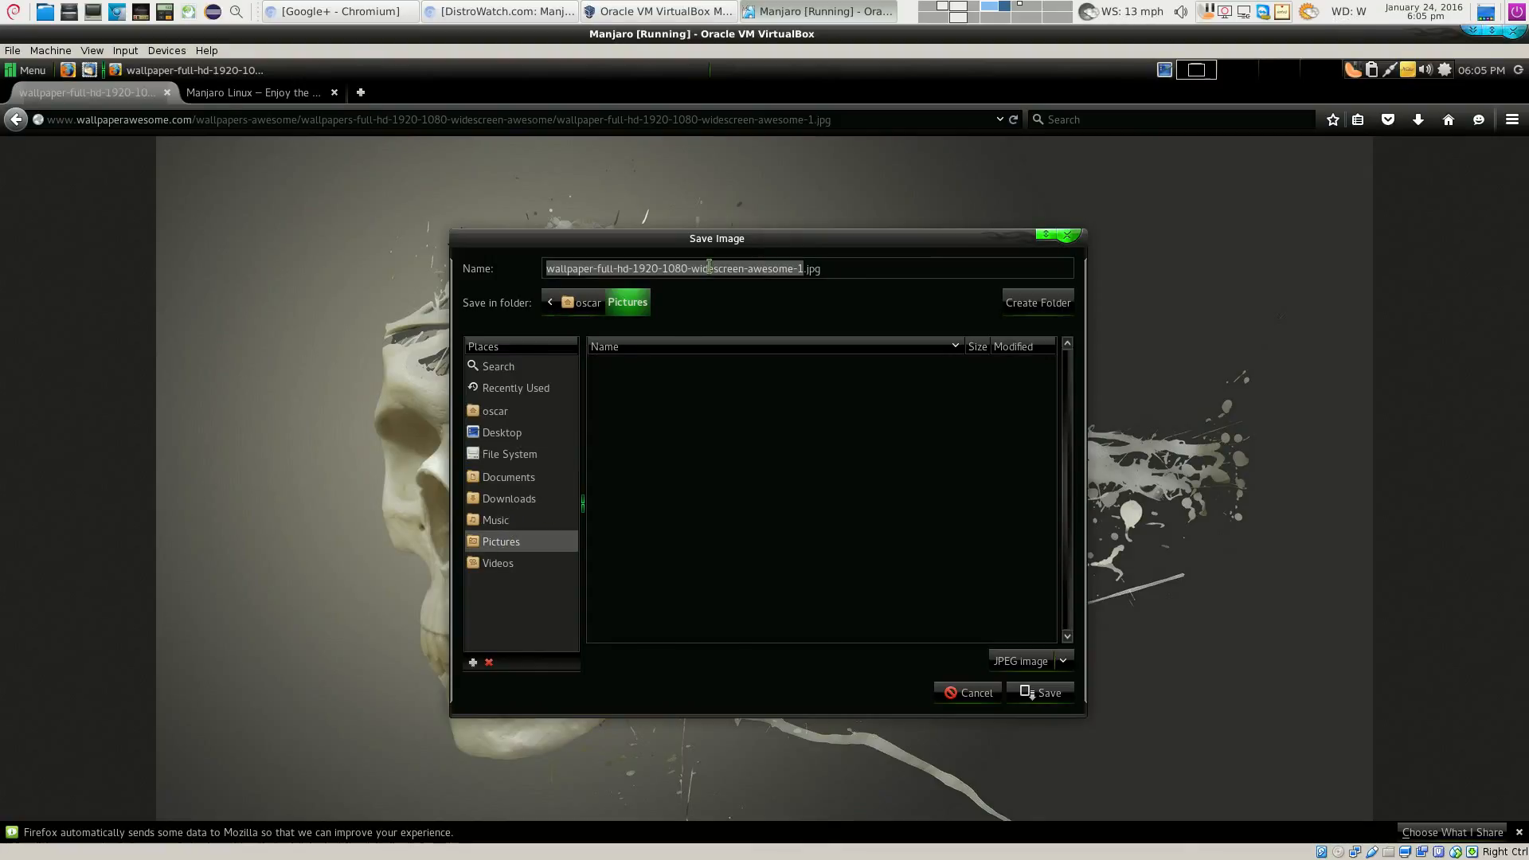
{"action": "type", "text": "Spla"}
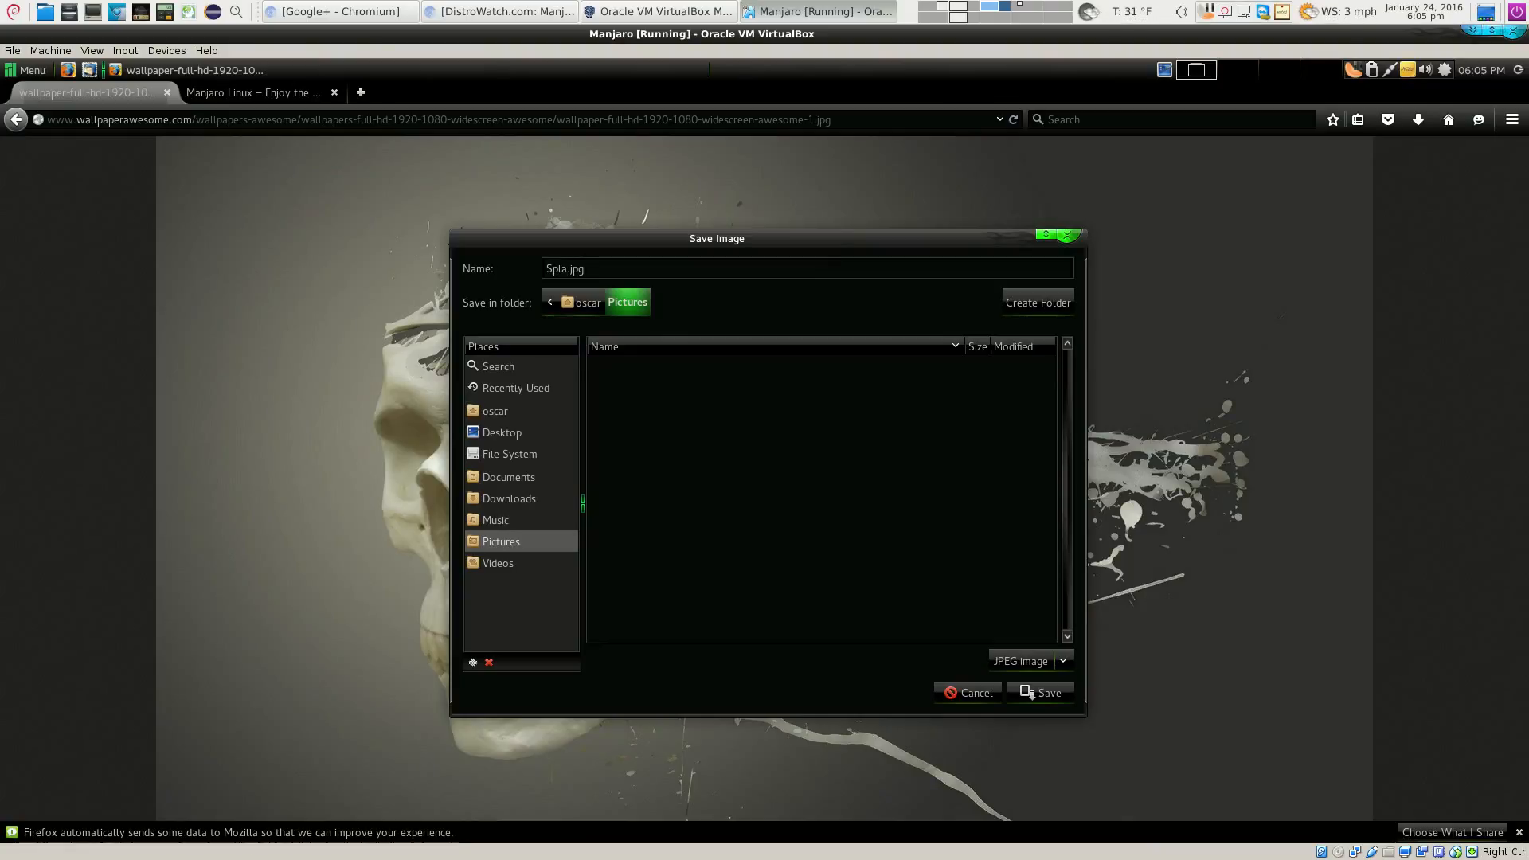
{"action": "type", "text": "shing Skull"}
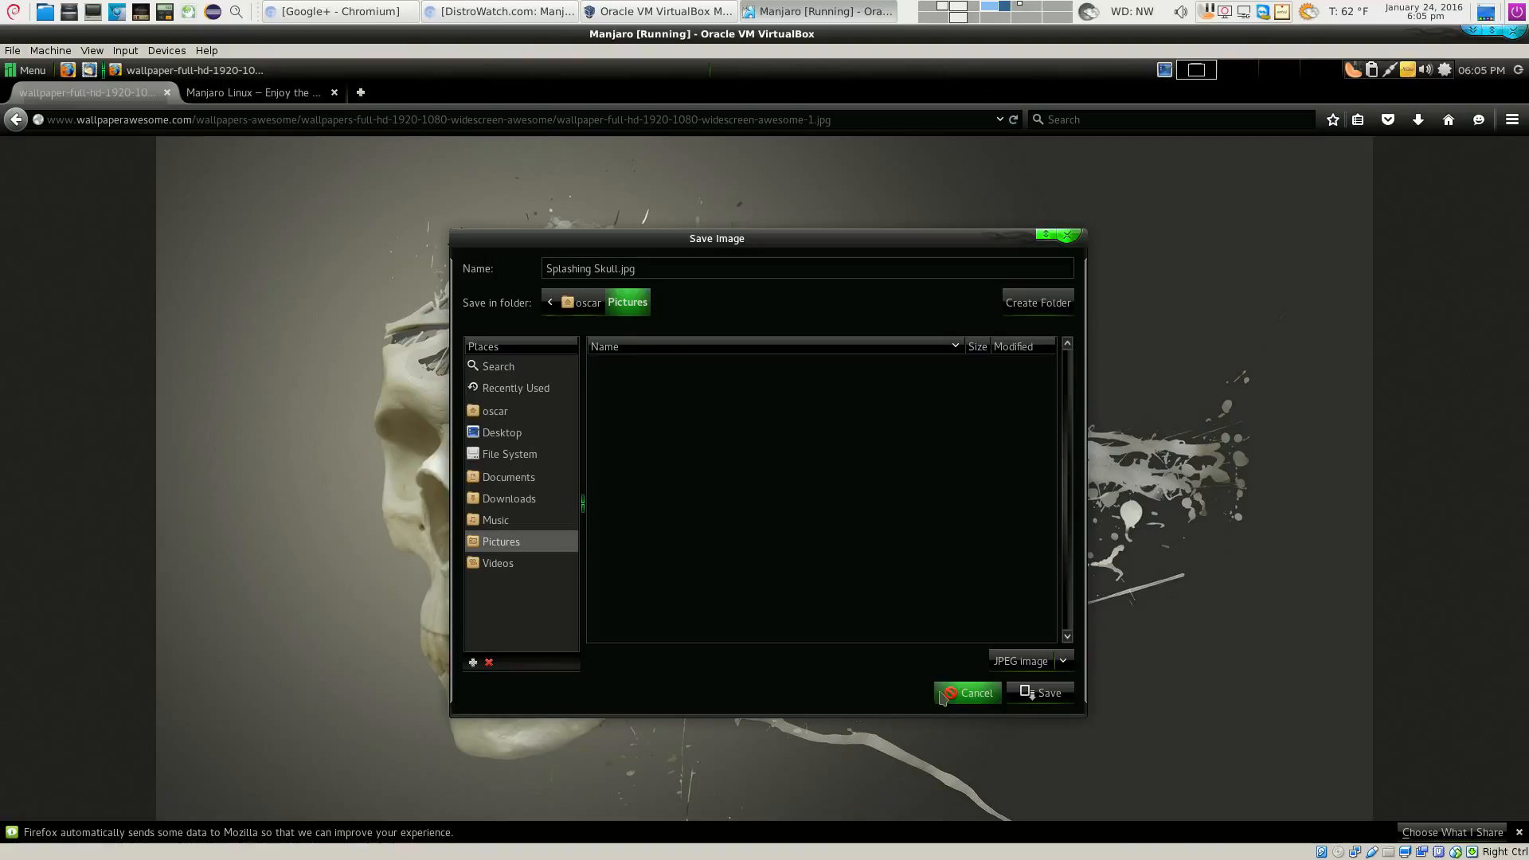
{"action": "left_click", "coordinate": [666, 261]}
{"action": "key", "text": "BackSpace"}
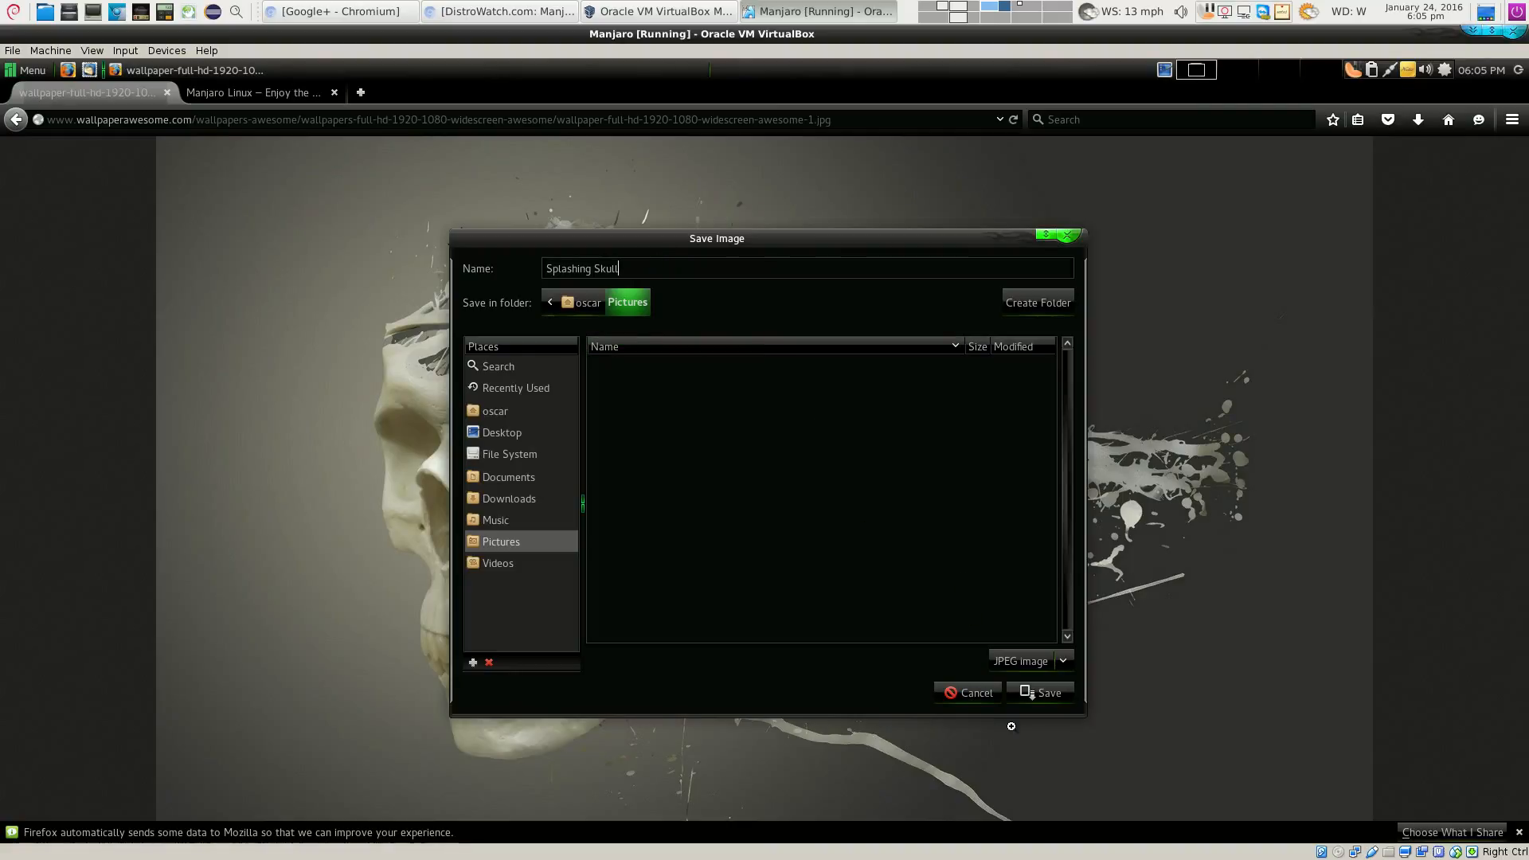
{"action": "left_click", "coordinate": [1035, 692]}
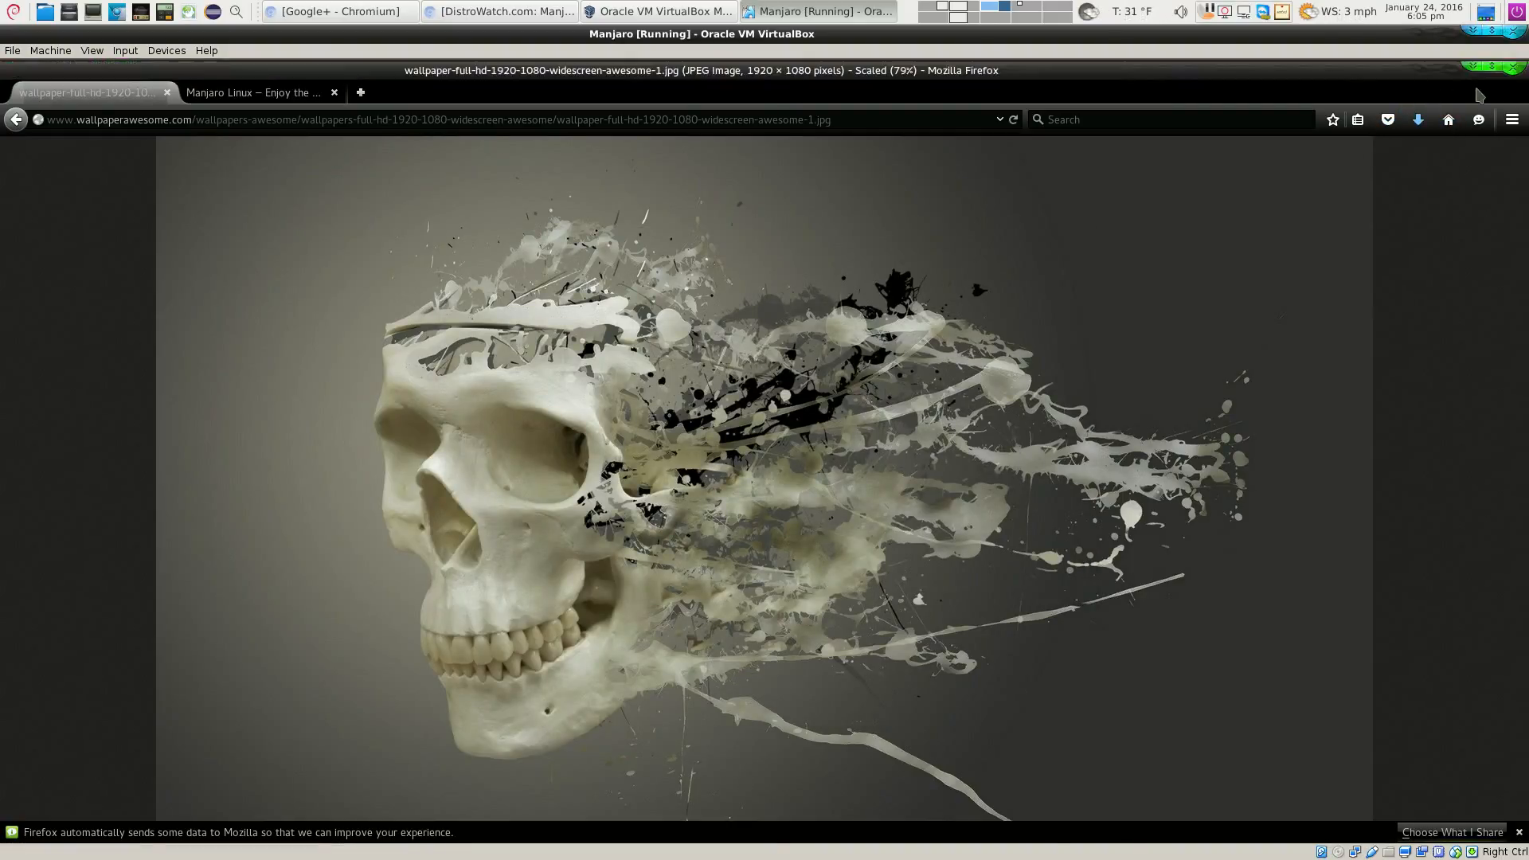
Minimize Firefox and set the Splashing Skull image from the Pictures folder as the desktop wallpaper, closing the desktop settings
{"action": "left_click", "coordinate": [1473, 68]}
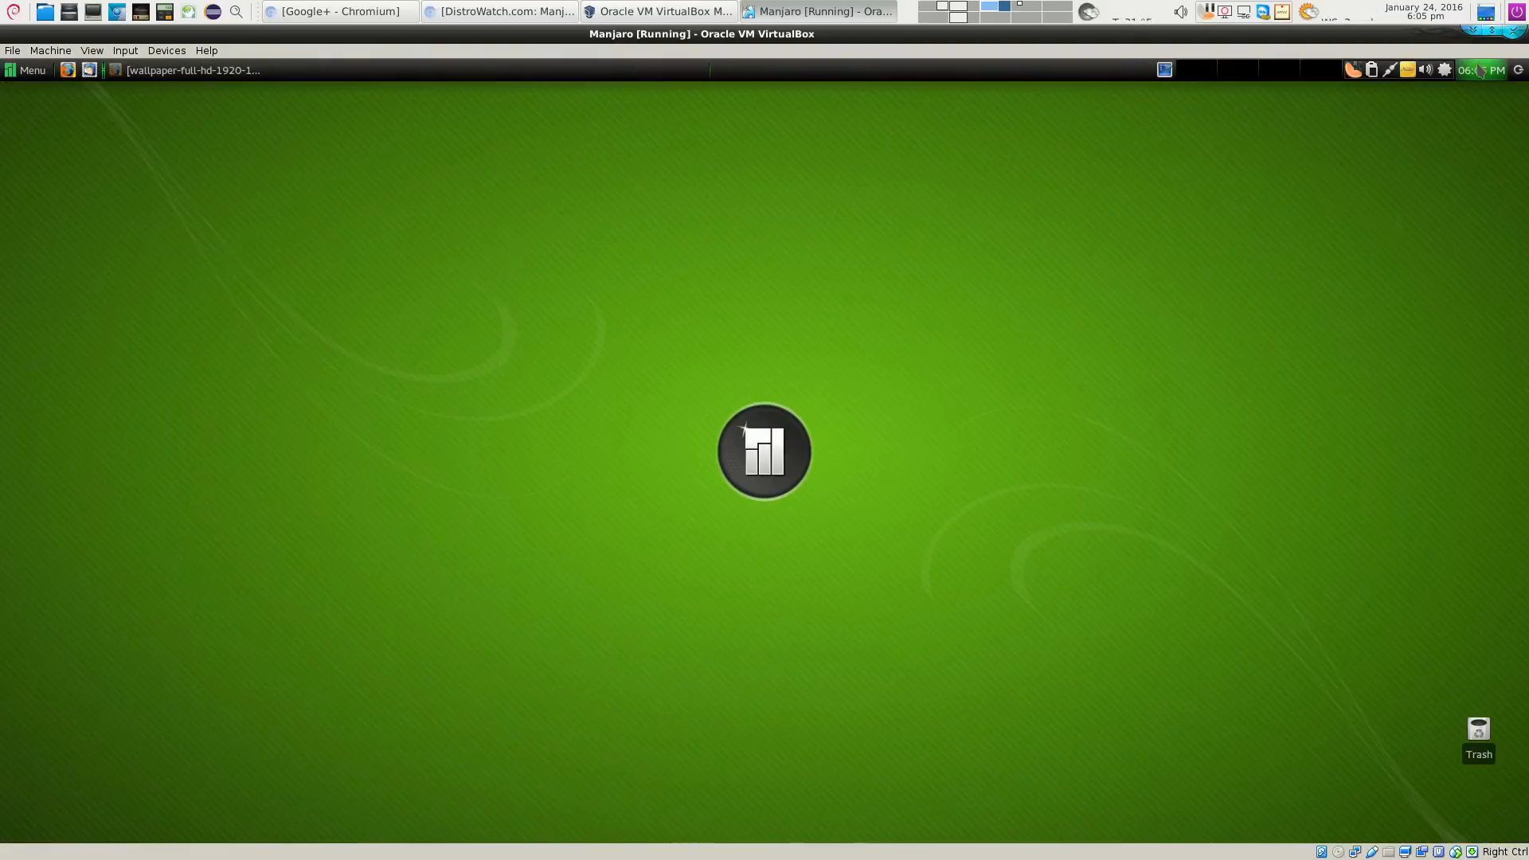
{"action": "right_click", "coordinate": [539, 241]}
{"action": "left_click", "coordinate": [597, 460]}
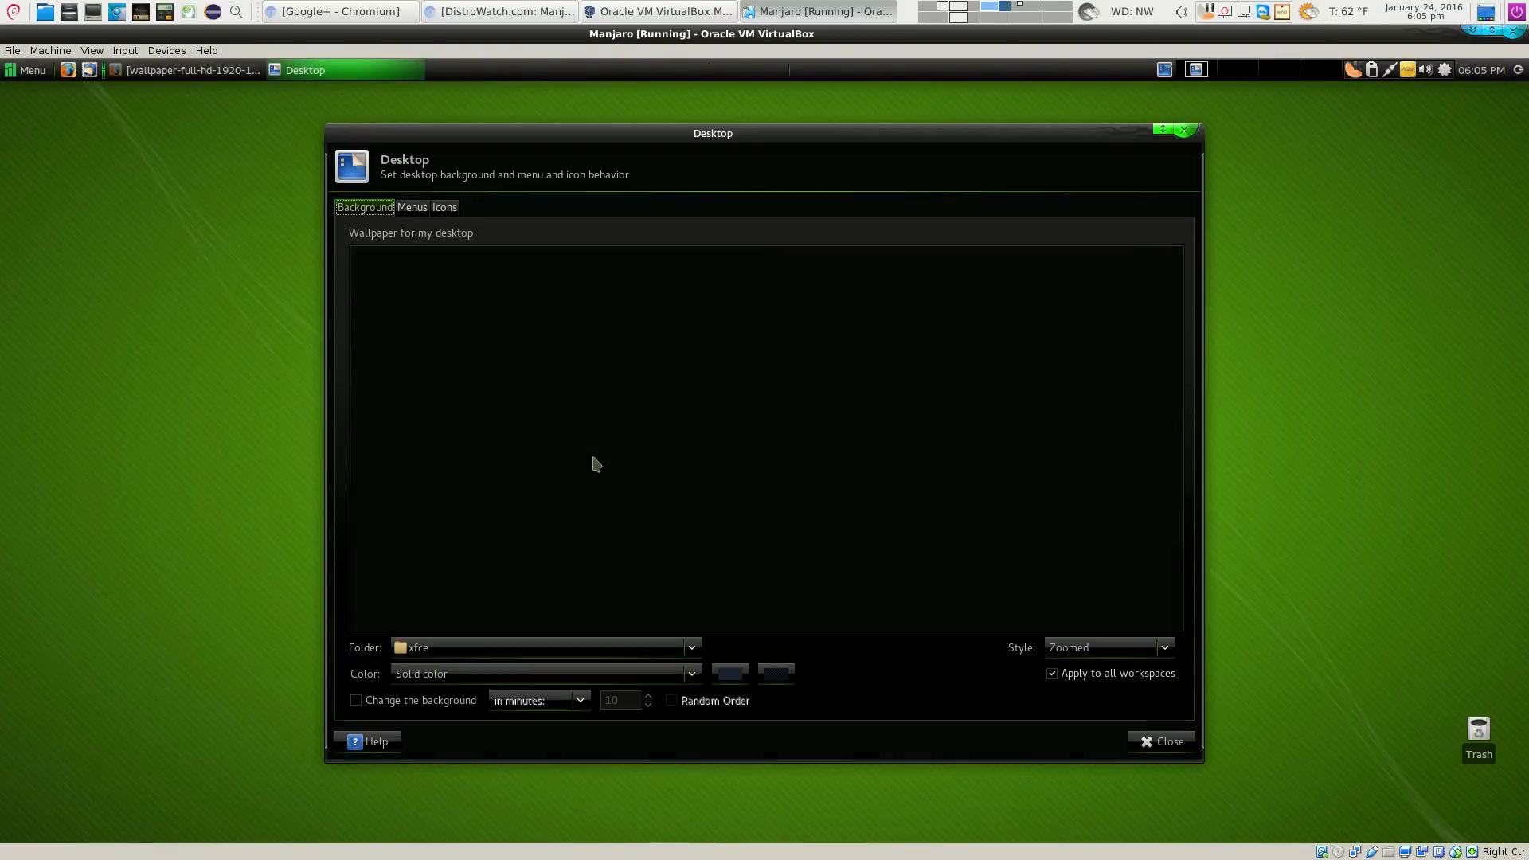
{"action": "left_click", "coordinate": [550, 656]}
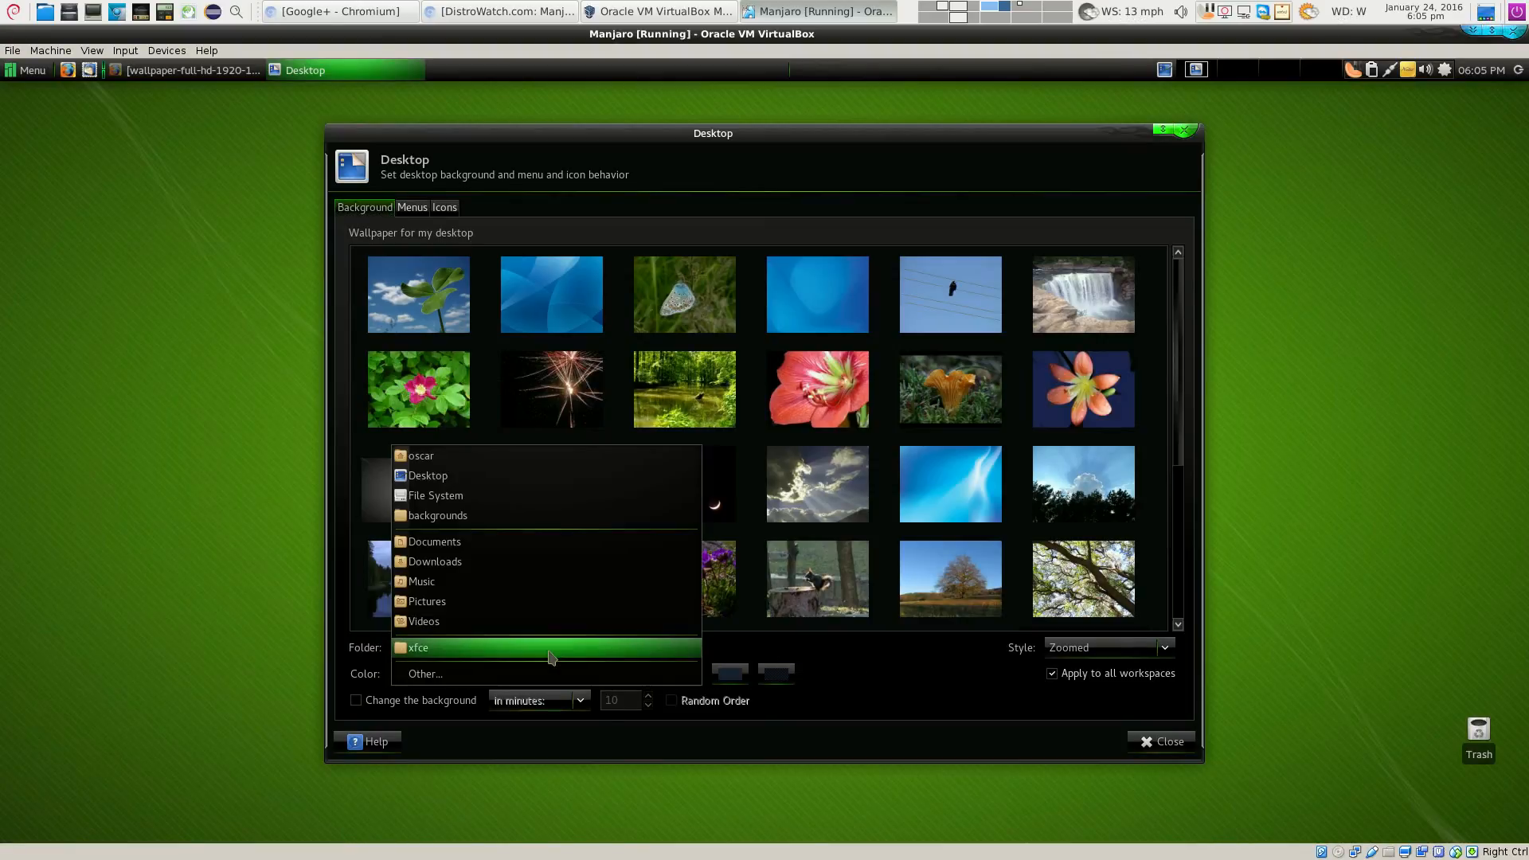
{"action": "left_click", "coordinate": [511, 678]}
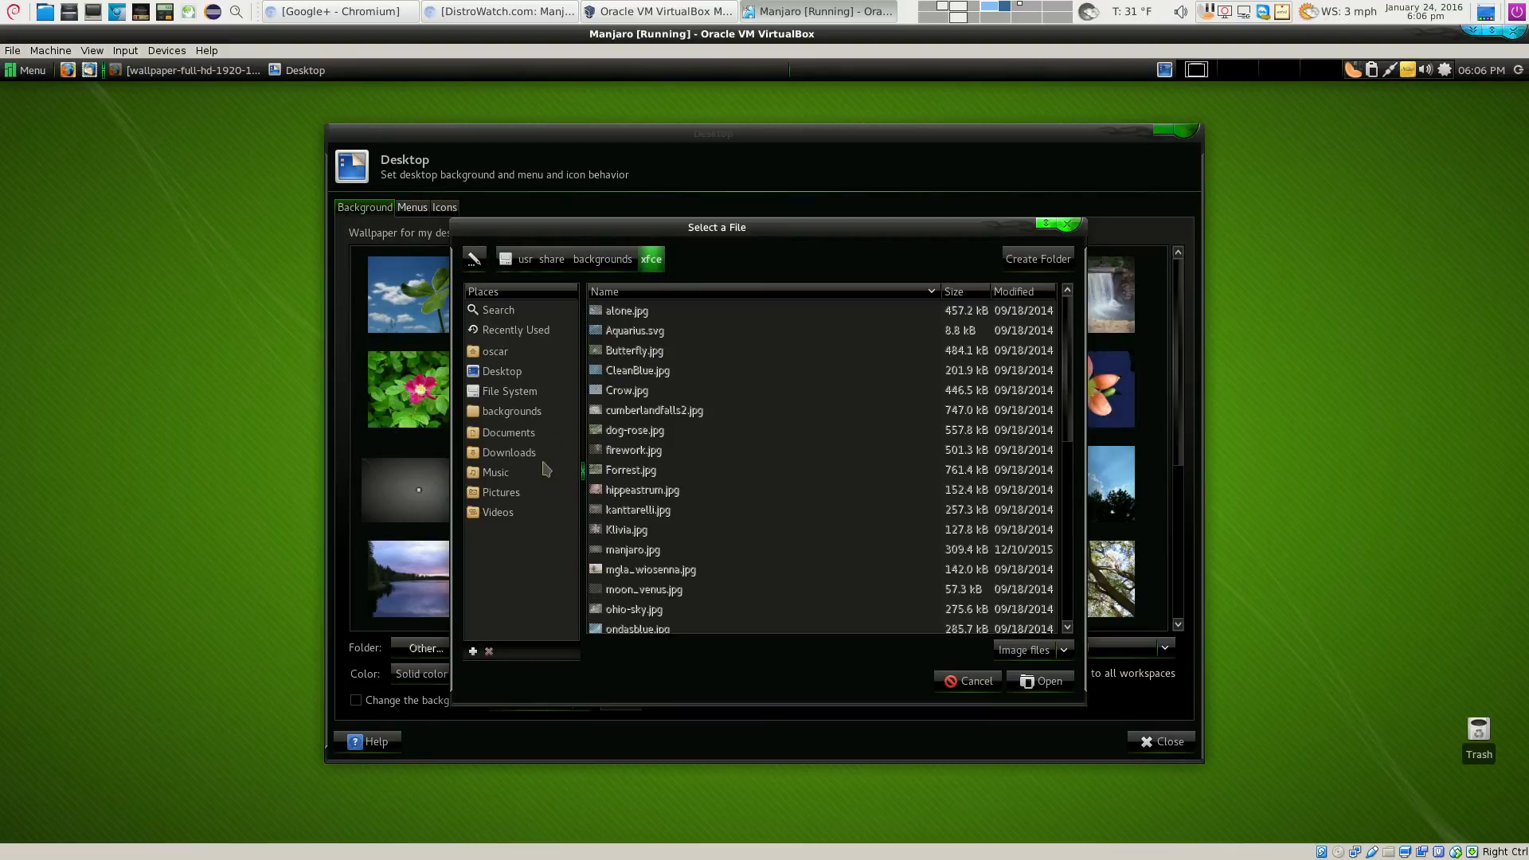
{"action": "left_click", "coordinate": [511, 495]}
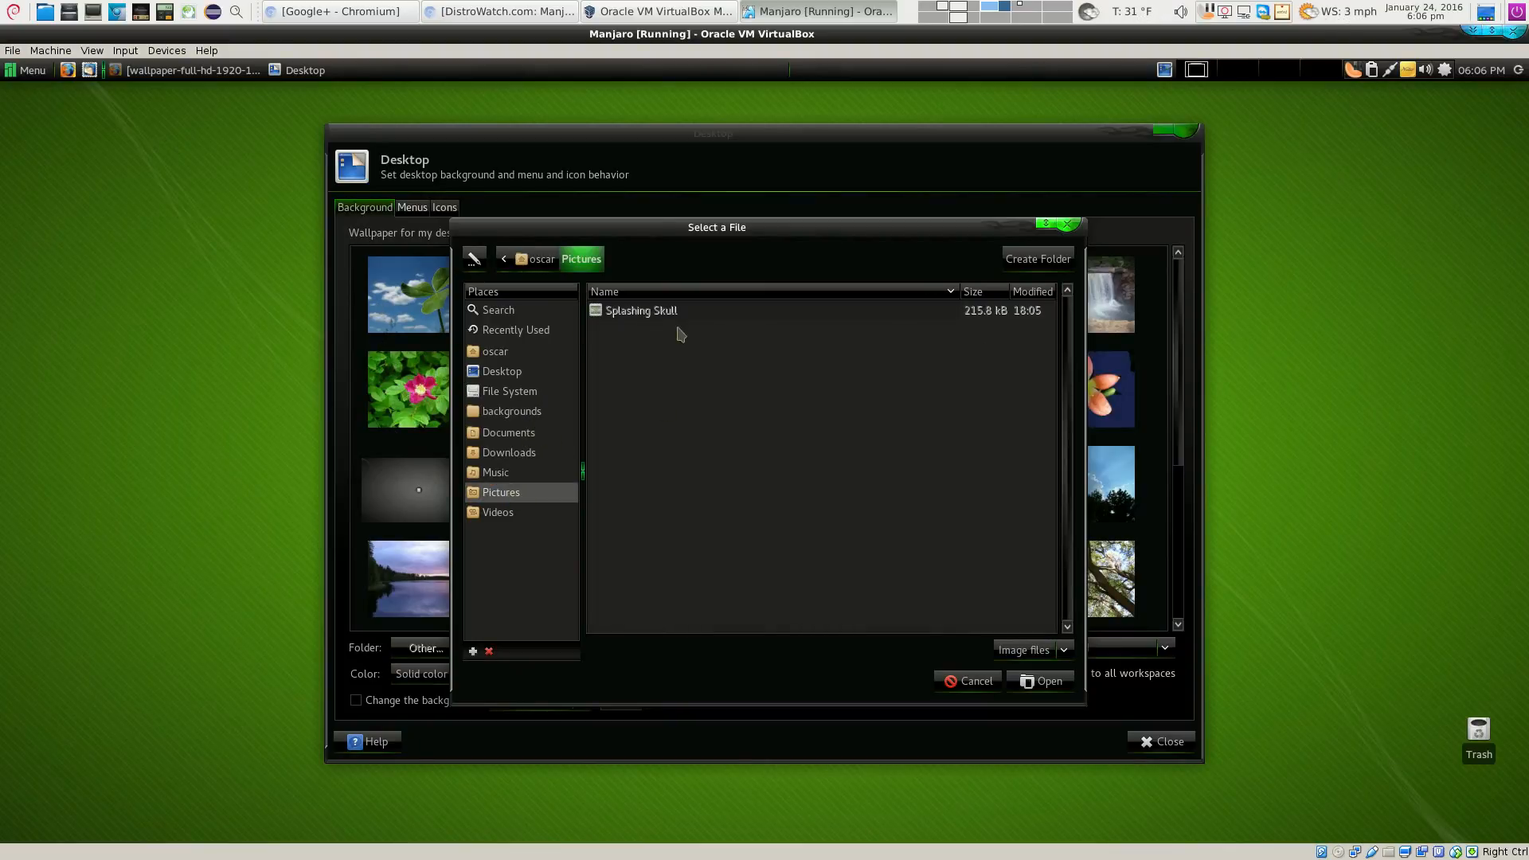
{"action": "left_click", "coordinate": [1031, 682]}
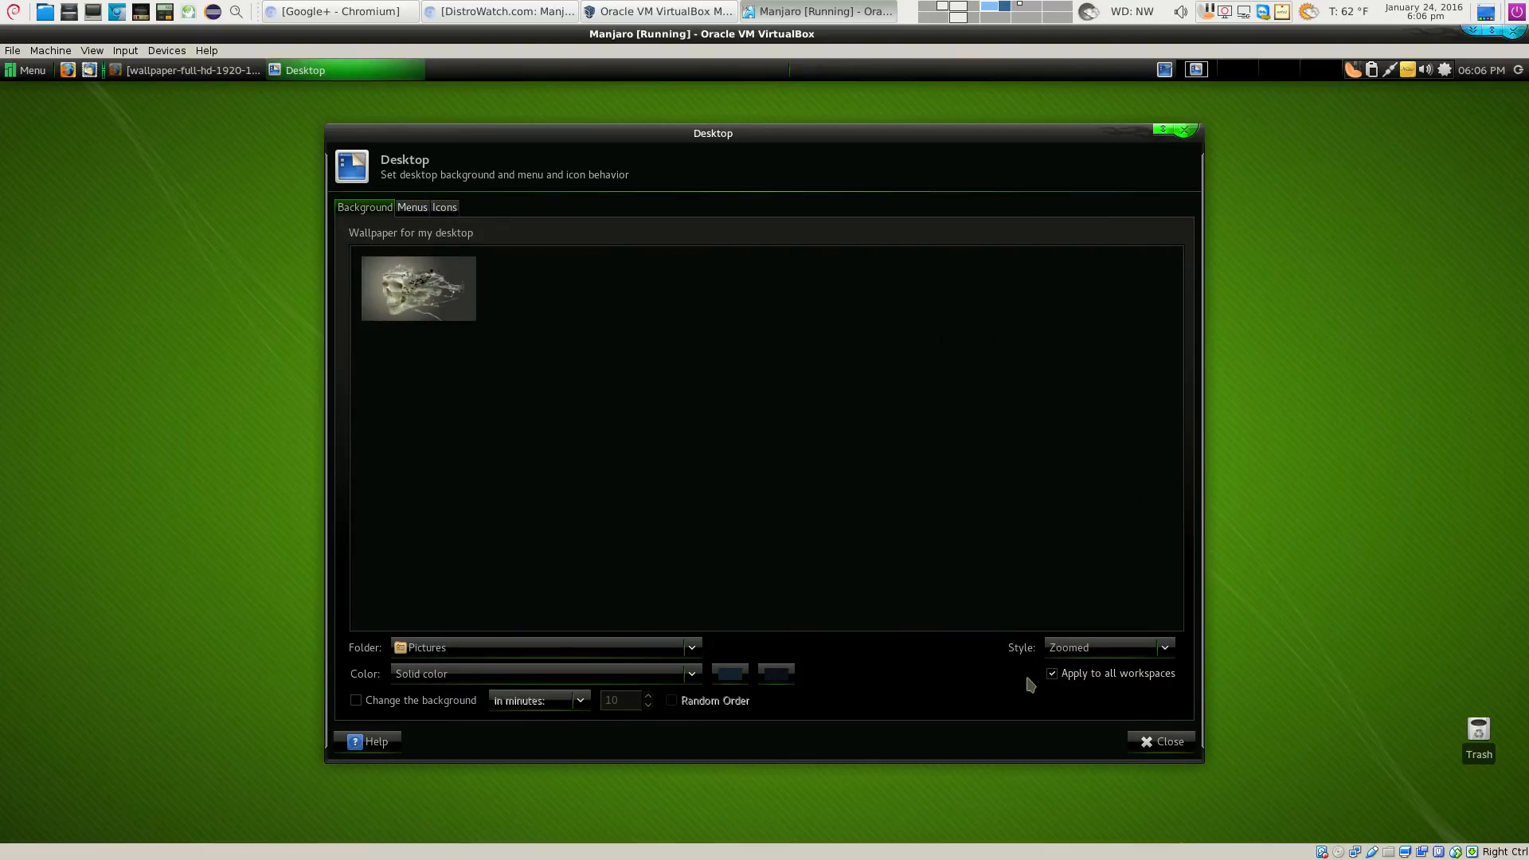
{"action": "left_click", "coordinate": [444, 290]}
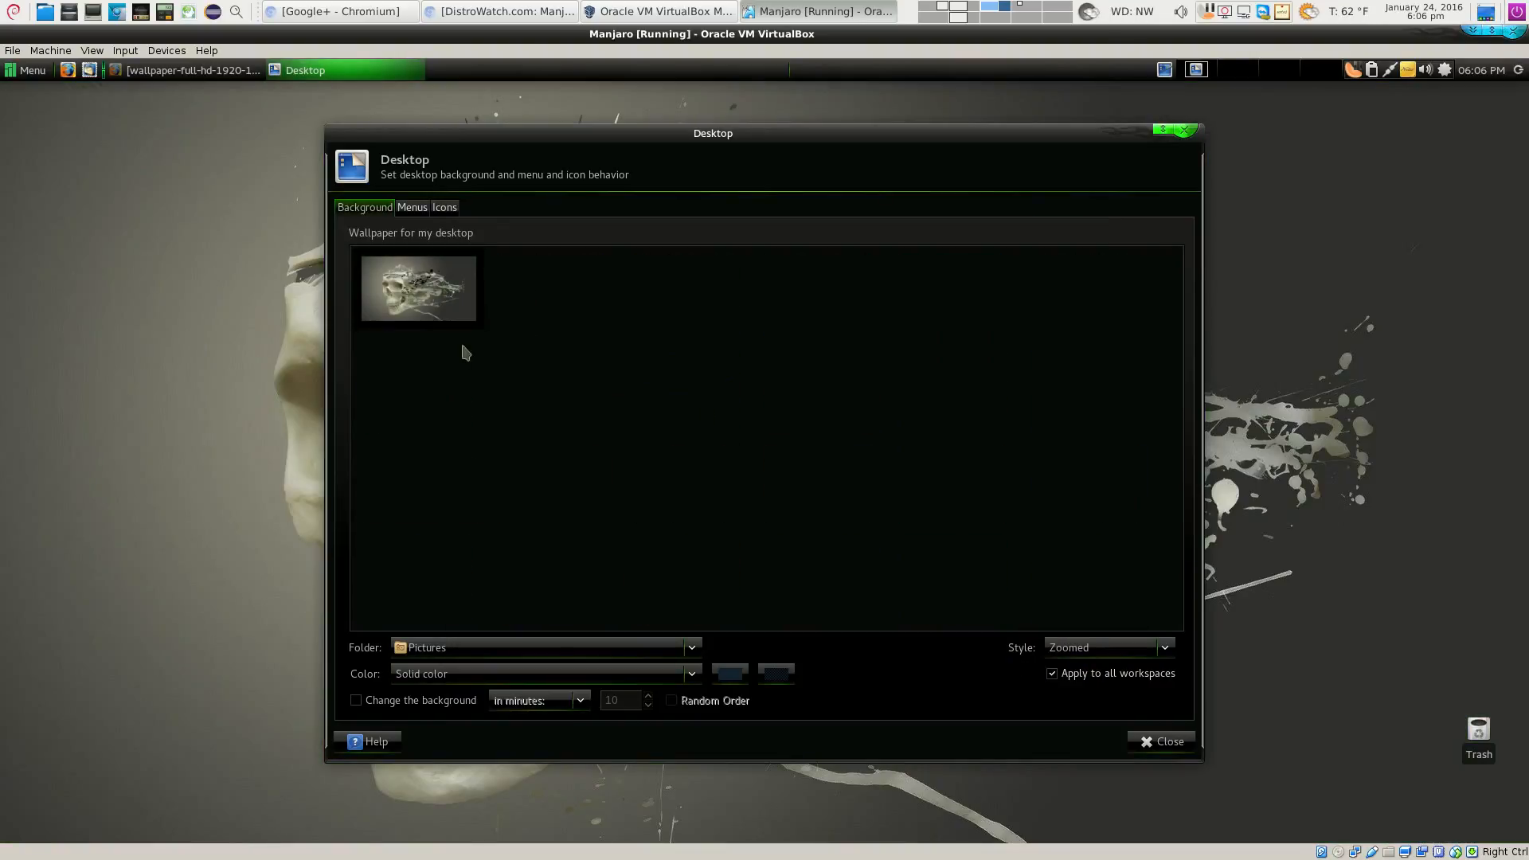
{"action": "left_click", "coordinate": [1162, 741]}
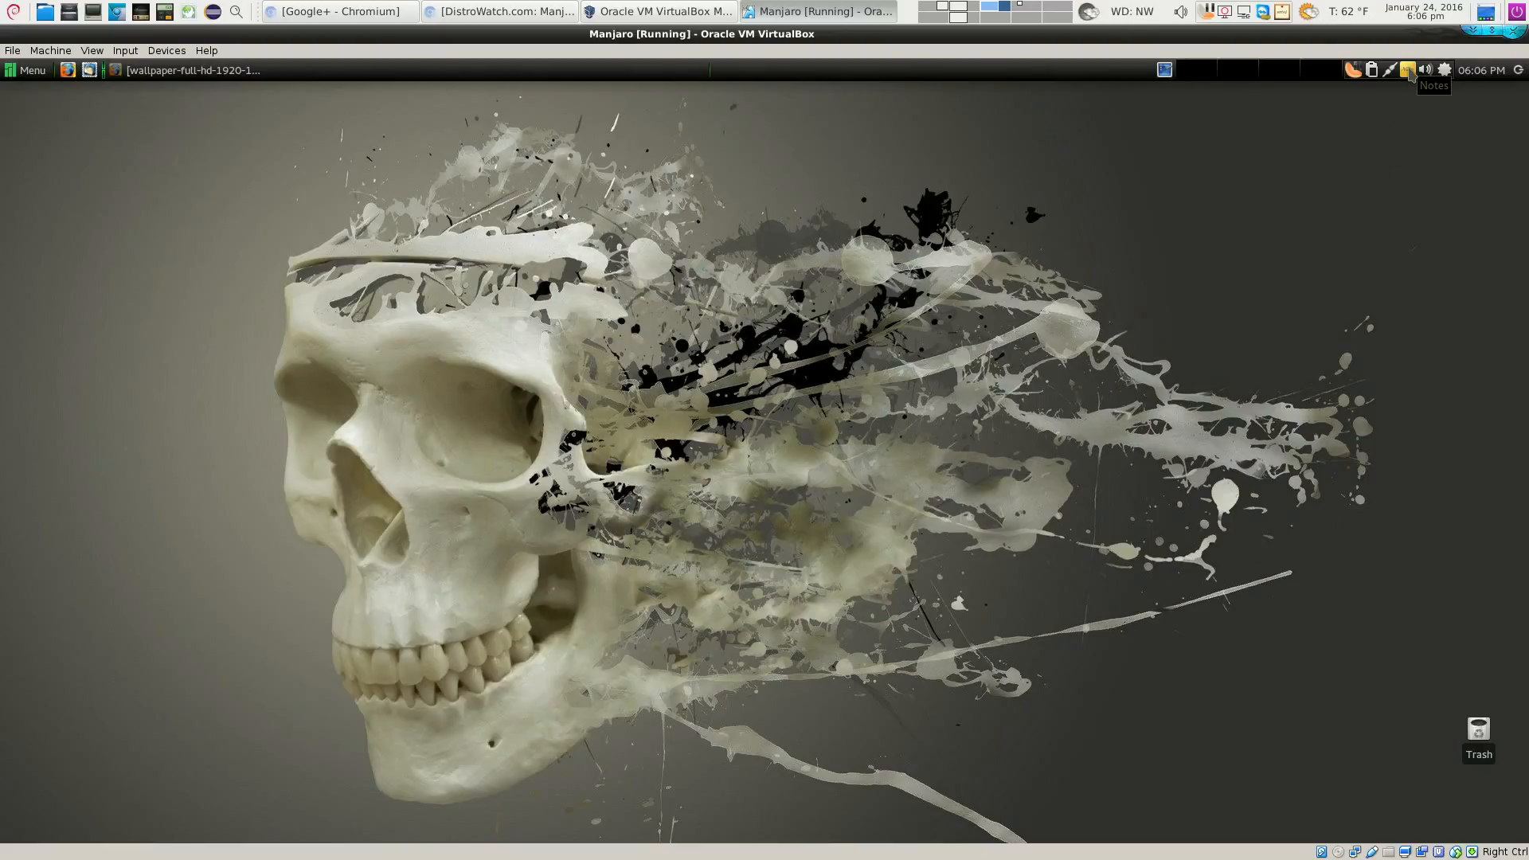
Delete the xarchiver, Clementine and screenfetch lines from the desktop note and close the note
{"action": "left_click", "coordinate": [1408, 72]}
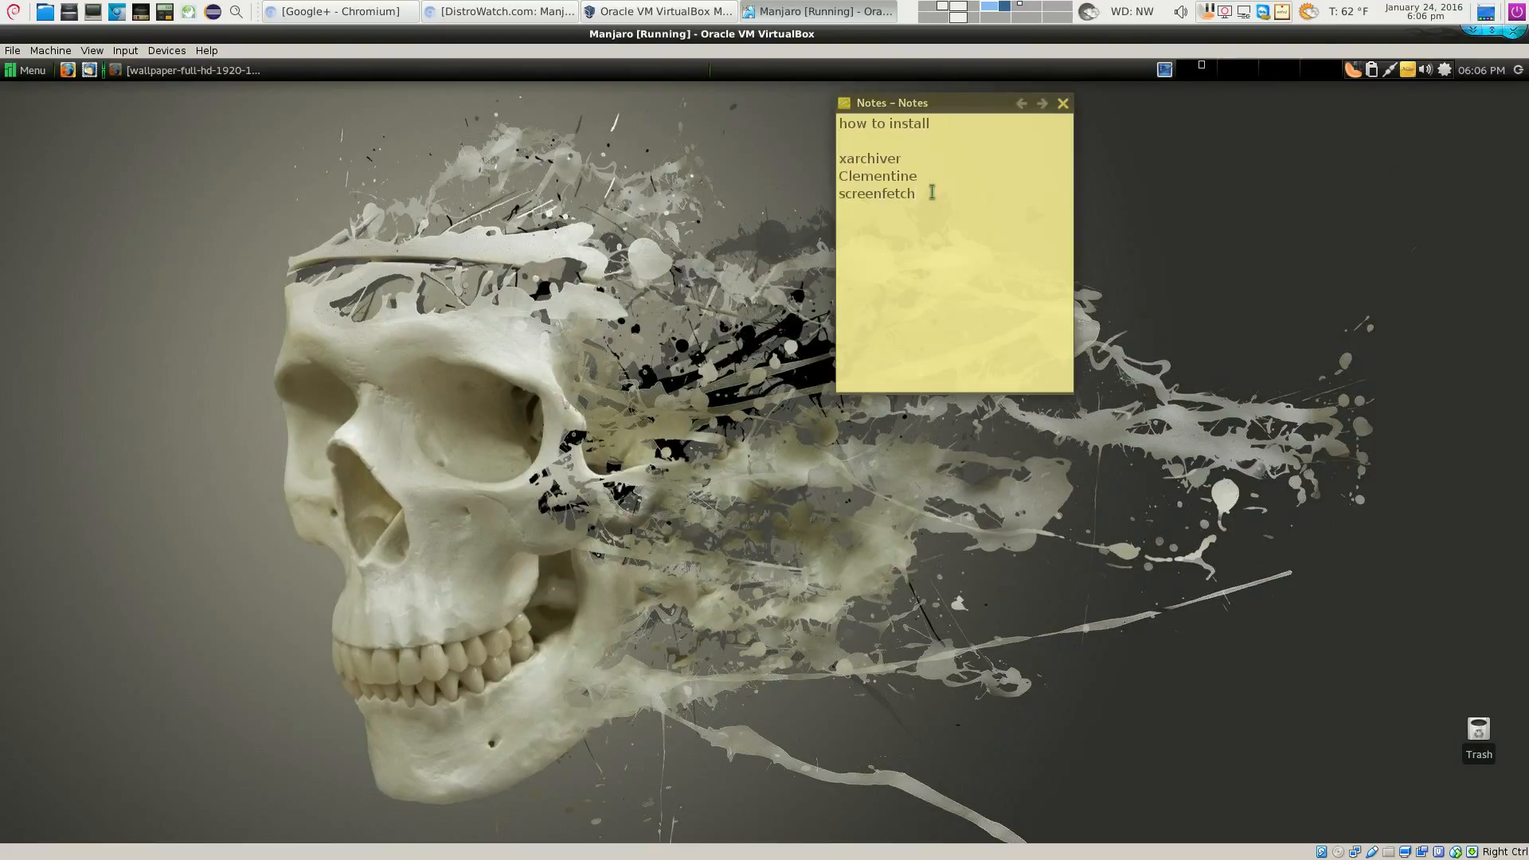
{"action": "left_click_drag", "start_coordinate": [929, 200], "coordinate": [837, 152]}
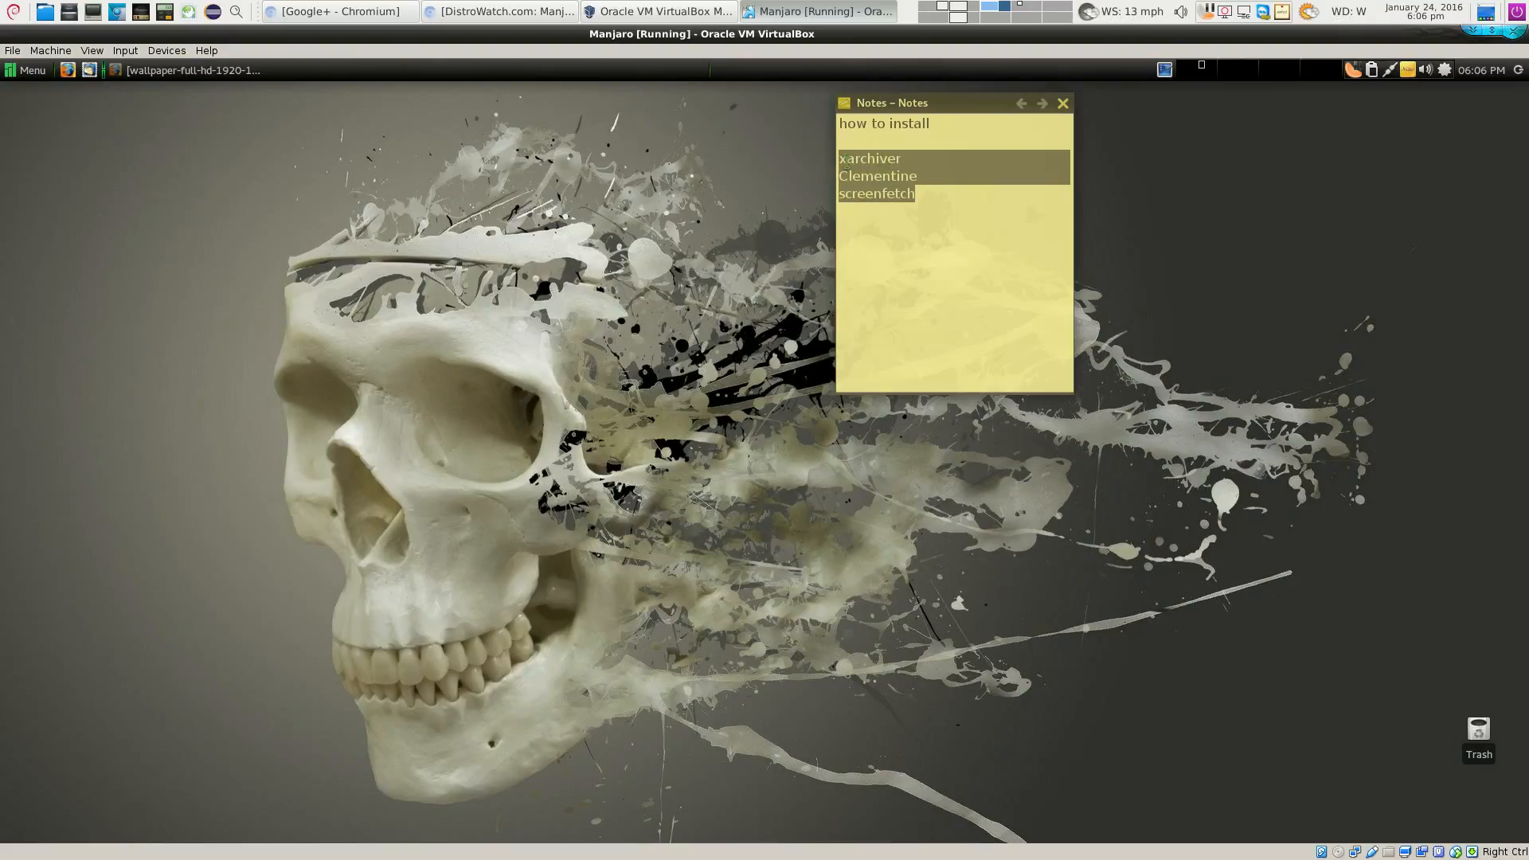
{"action": "key", "text": "Delete"}
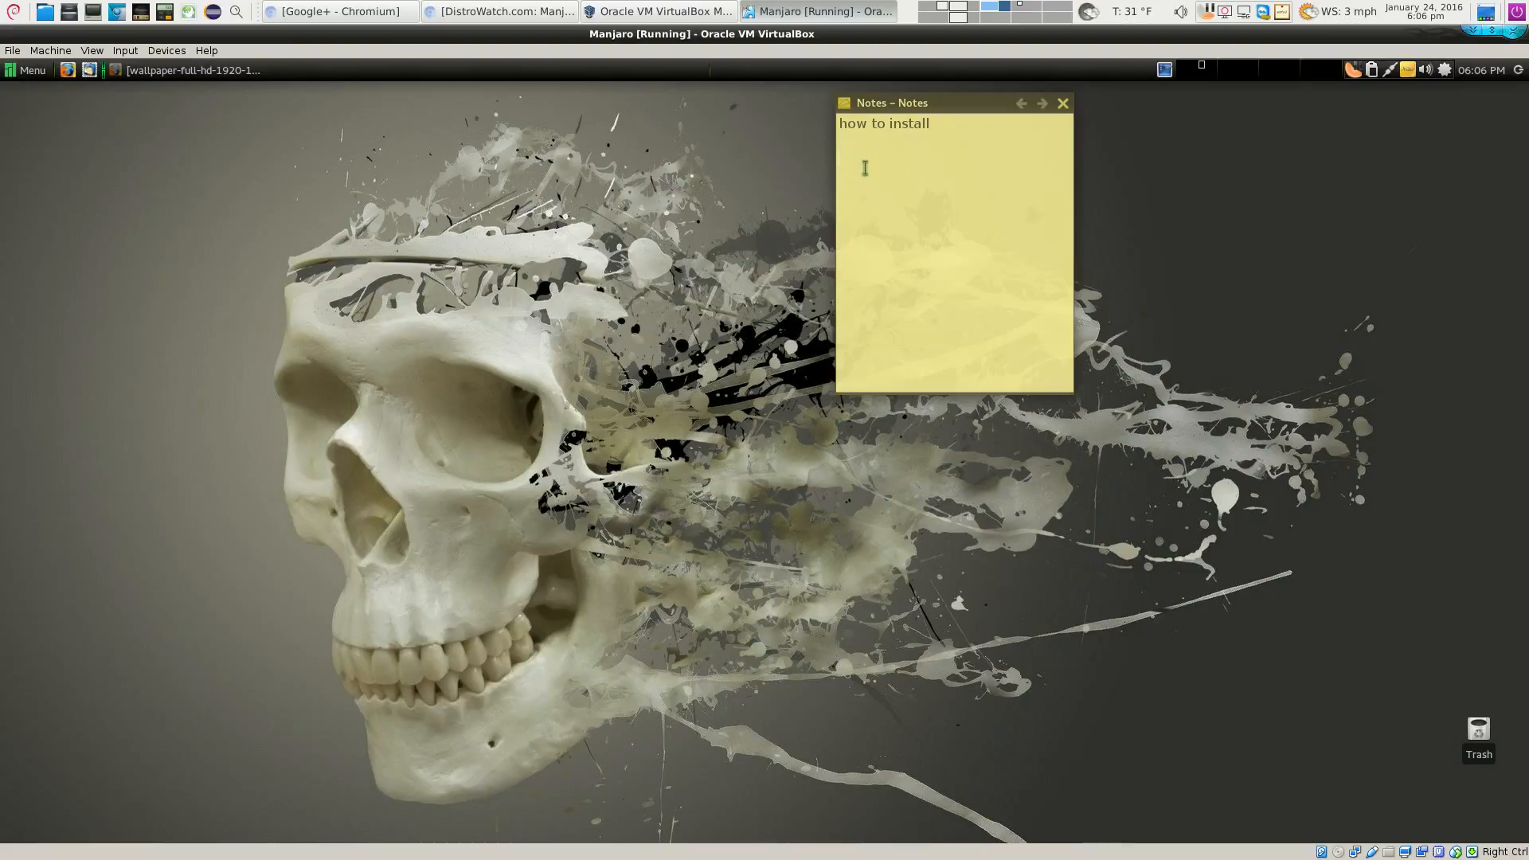
{"action": "left_click", "coordinate": [1061, 106]}
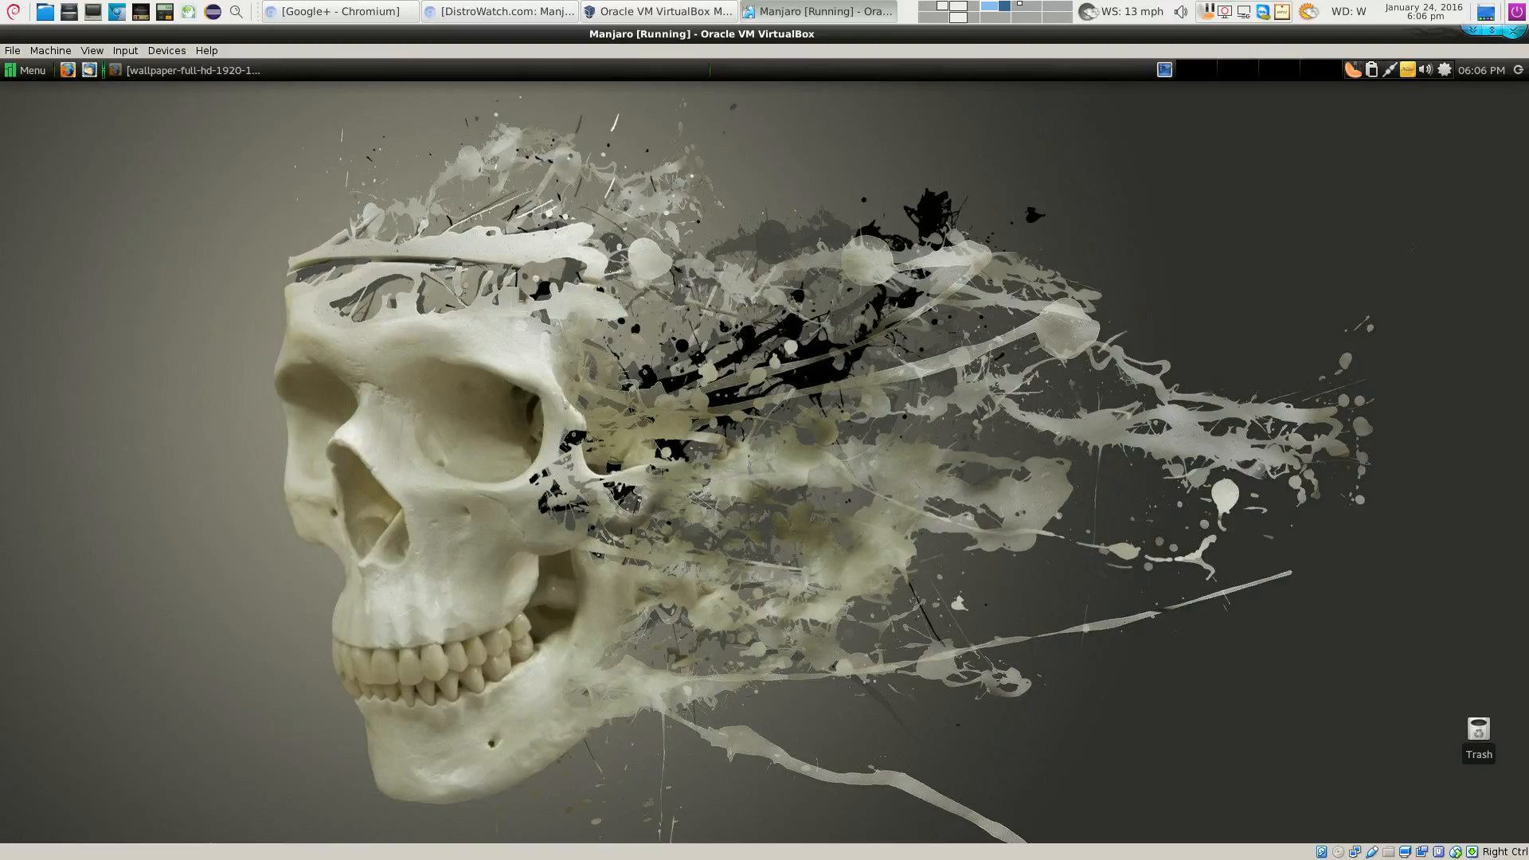
Open the Package Manager, move its window clear of the desktop's centre, and search for "clementine"
{"action": "left_click", "coordinate": [25, 73]}
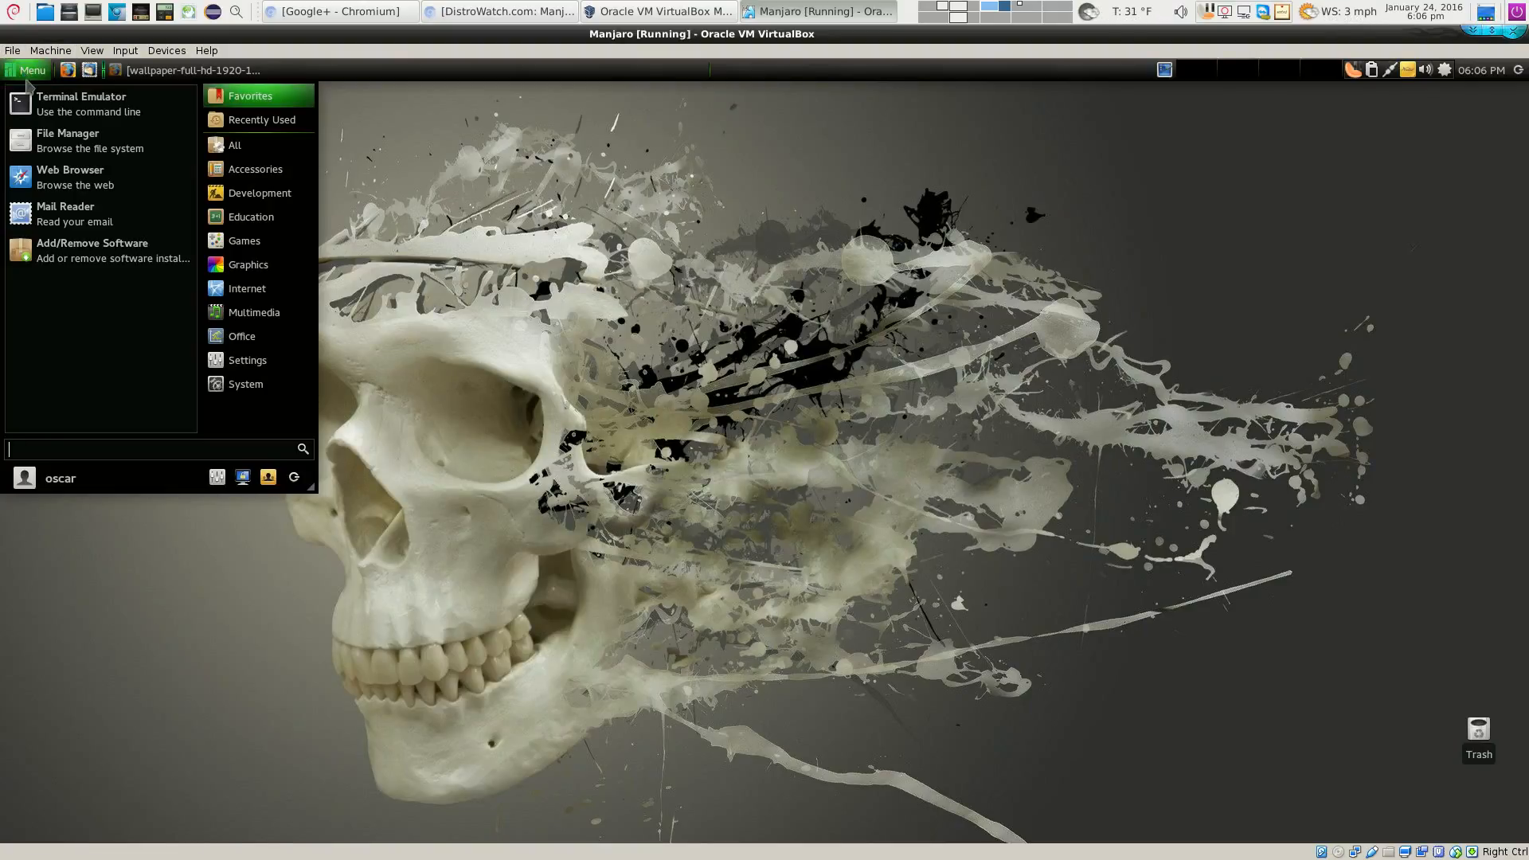
{"action": "left_click", "coordinate": [122, 253]}
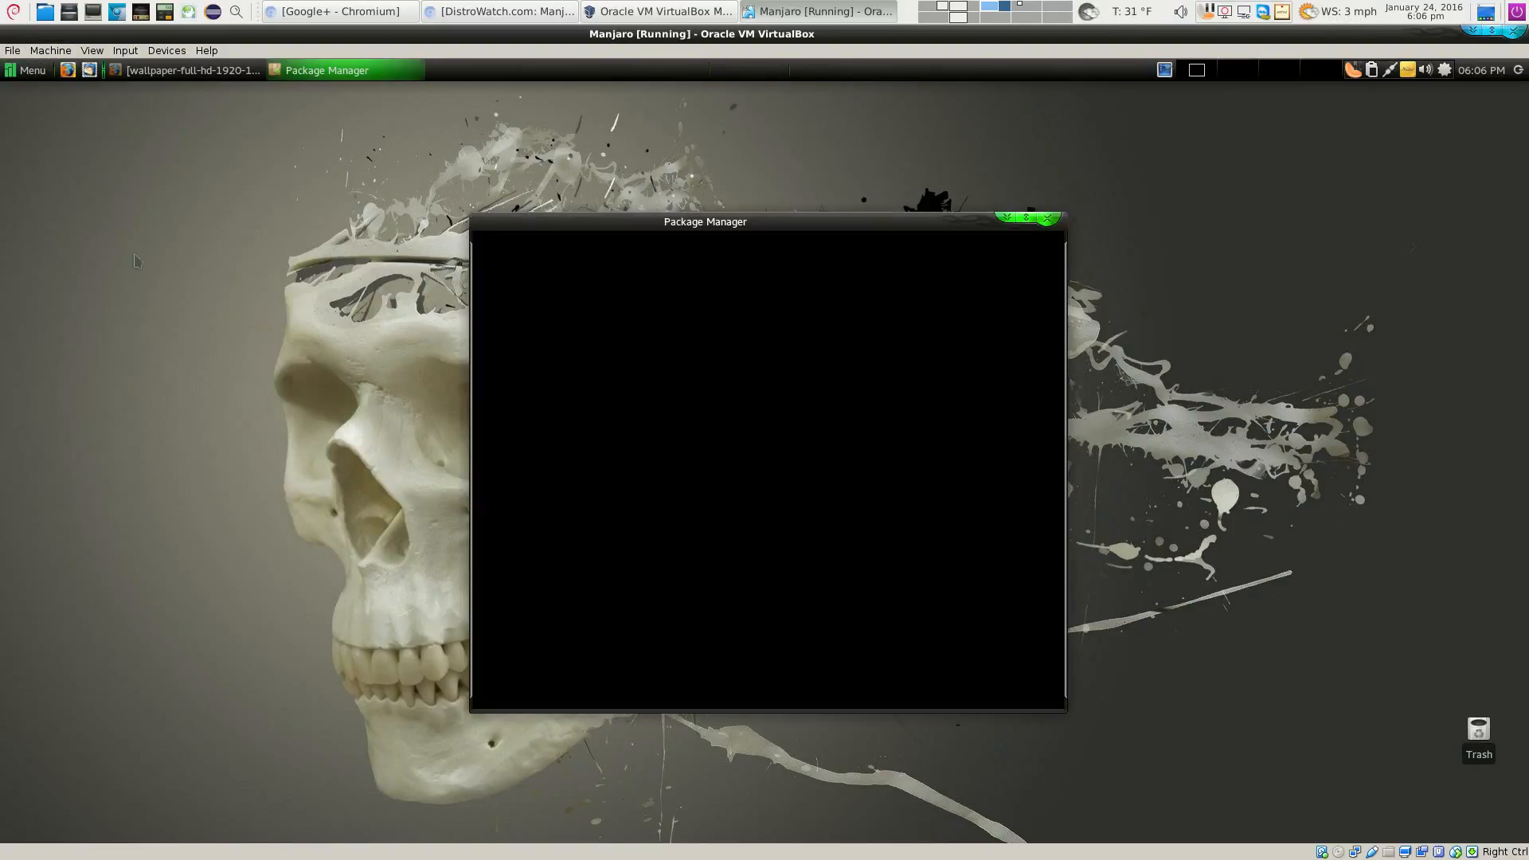
{"action": "left_click_drag", "start_coordinate": [679, 229], "coordinate": [544, 202]}
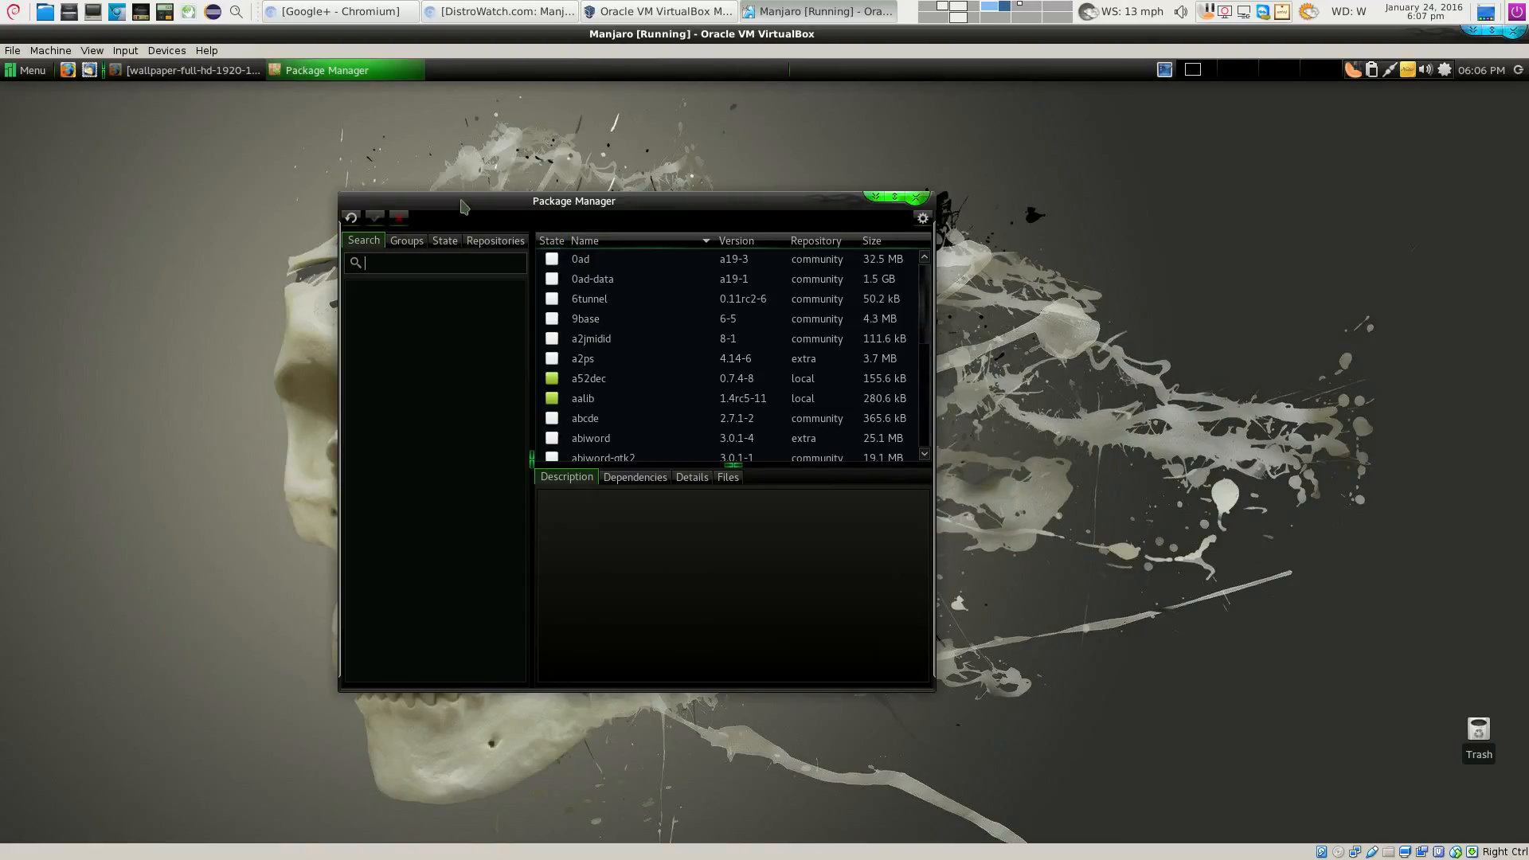
{"action": "left_click_drag", "start_coordinate": [466, 208], "coordinate": [563, 129]}
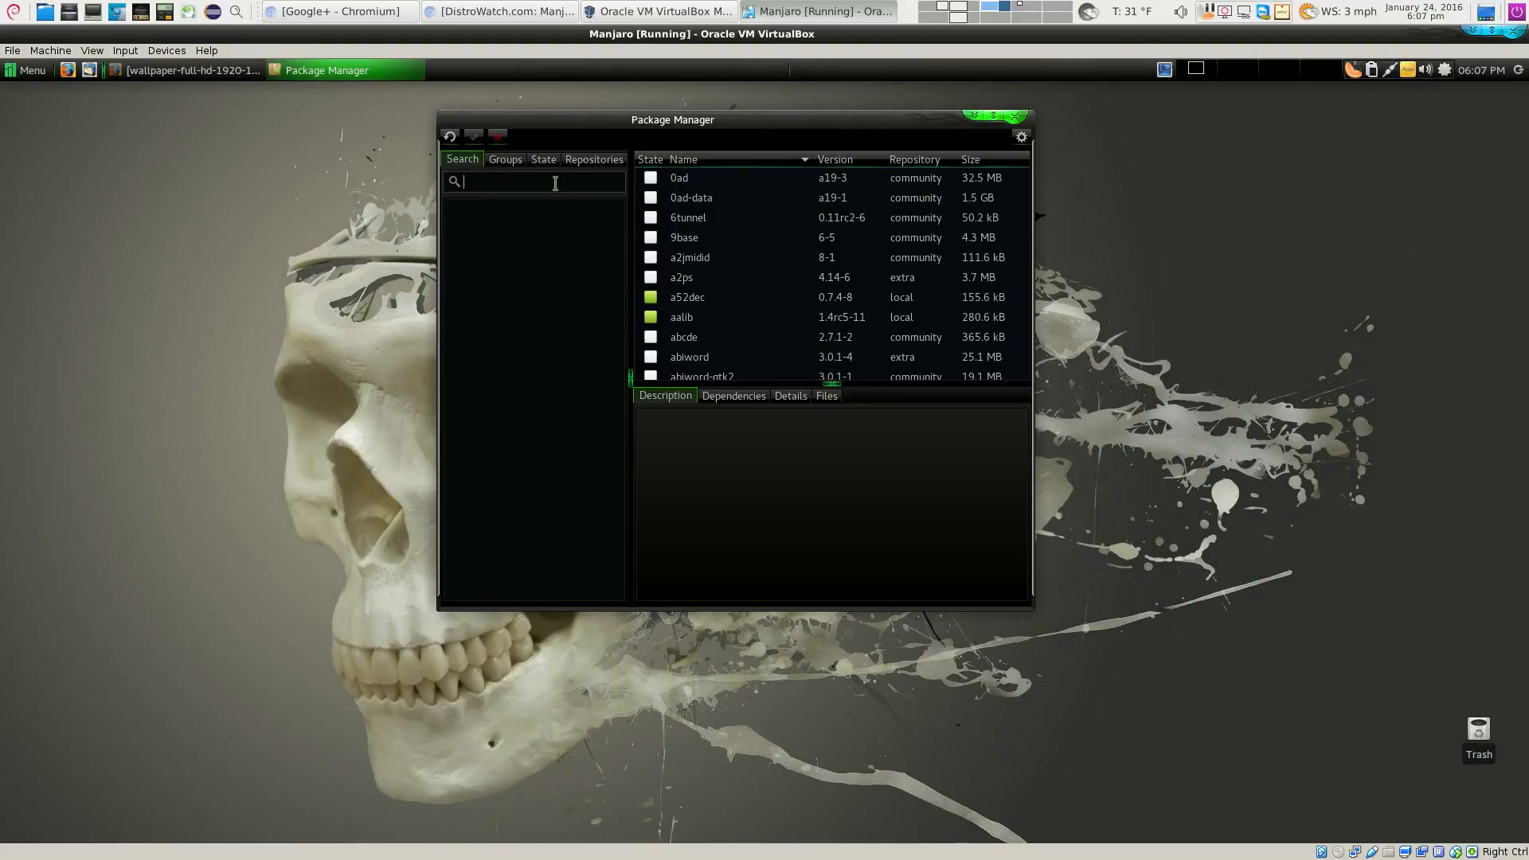
{"action": "type", "text": "clementine"}
{"action": "key", "text": "Return"}
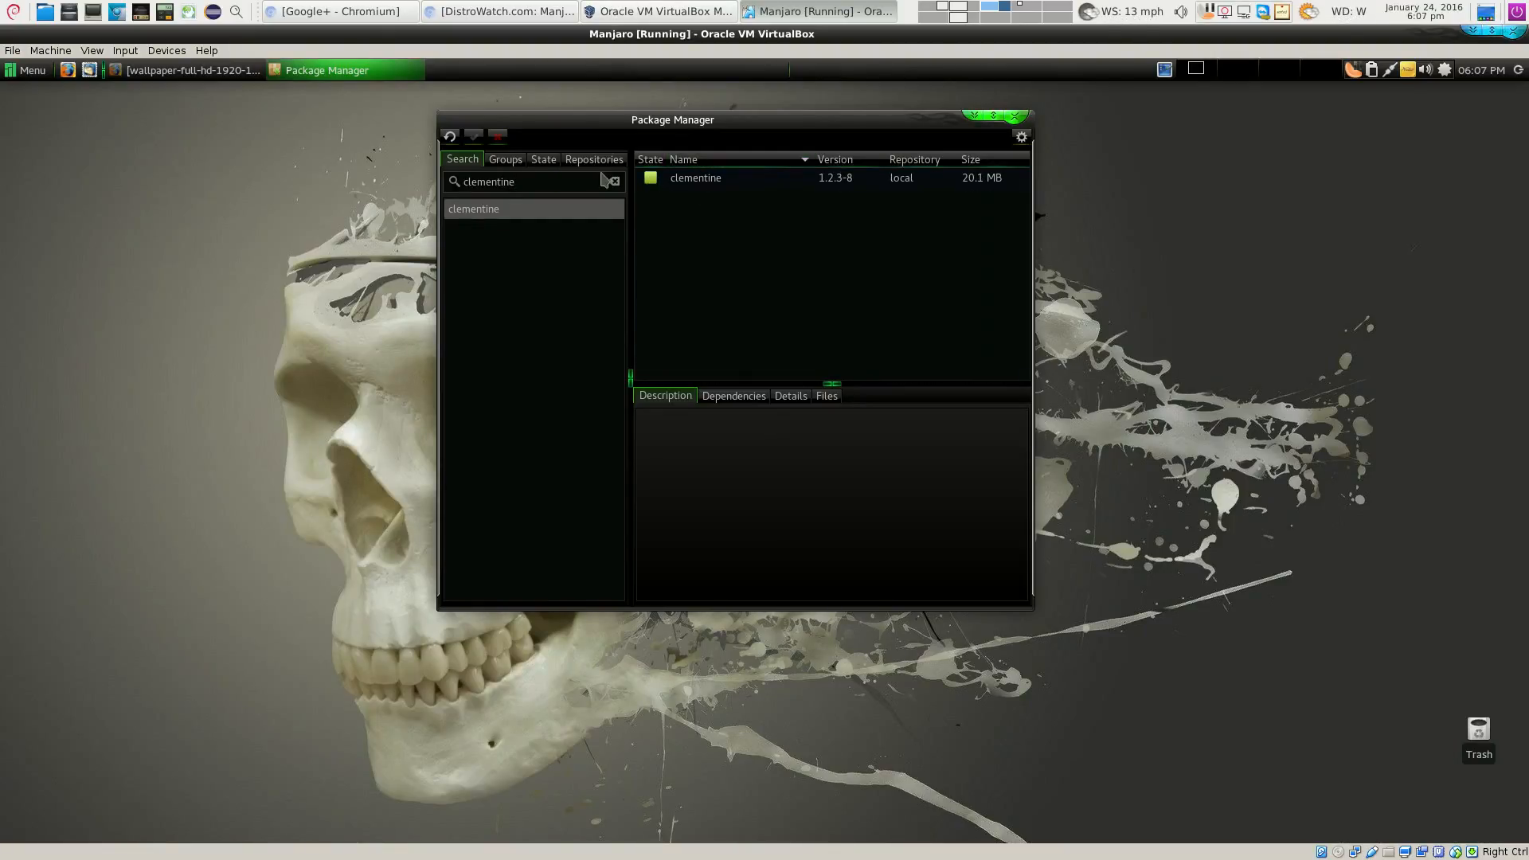
Replace the package search term and search for "eclipse"
{"action": "left_click_drag", "start_coordinate": [570, 185], "coordinate": [455, 182]}
{"action": "key", "text": "BackSpace"}
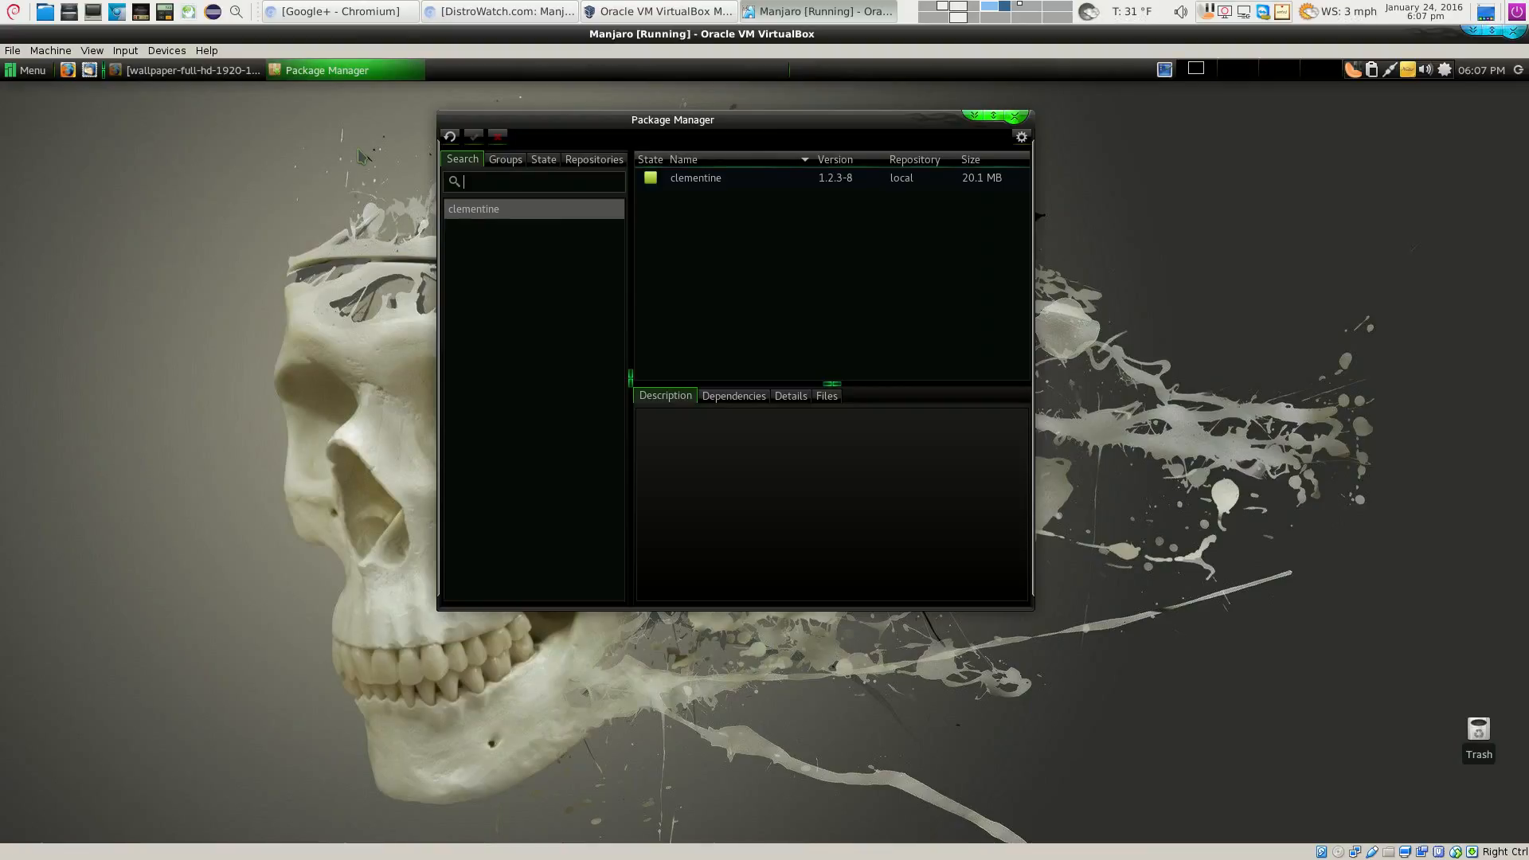
{"action": "type", "text": "eclipse"}
{"action": "key", "text": "Return"}
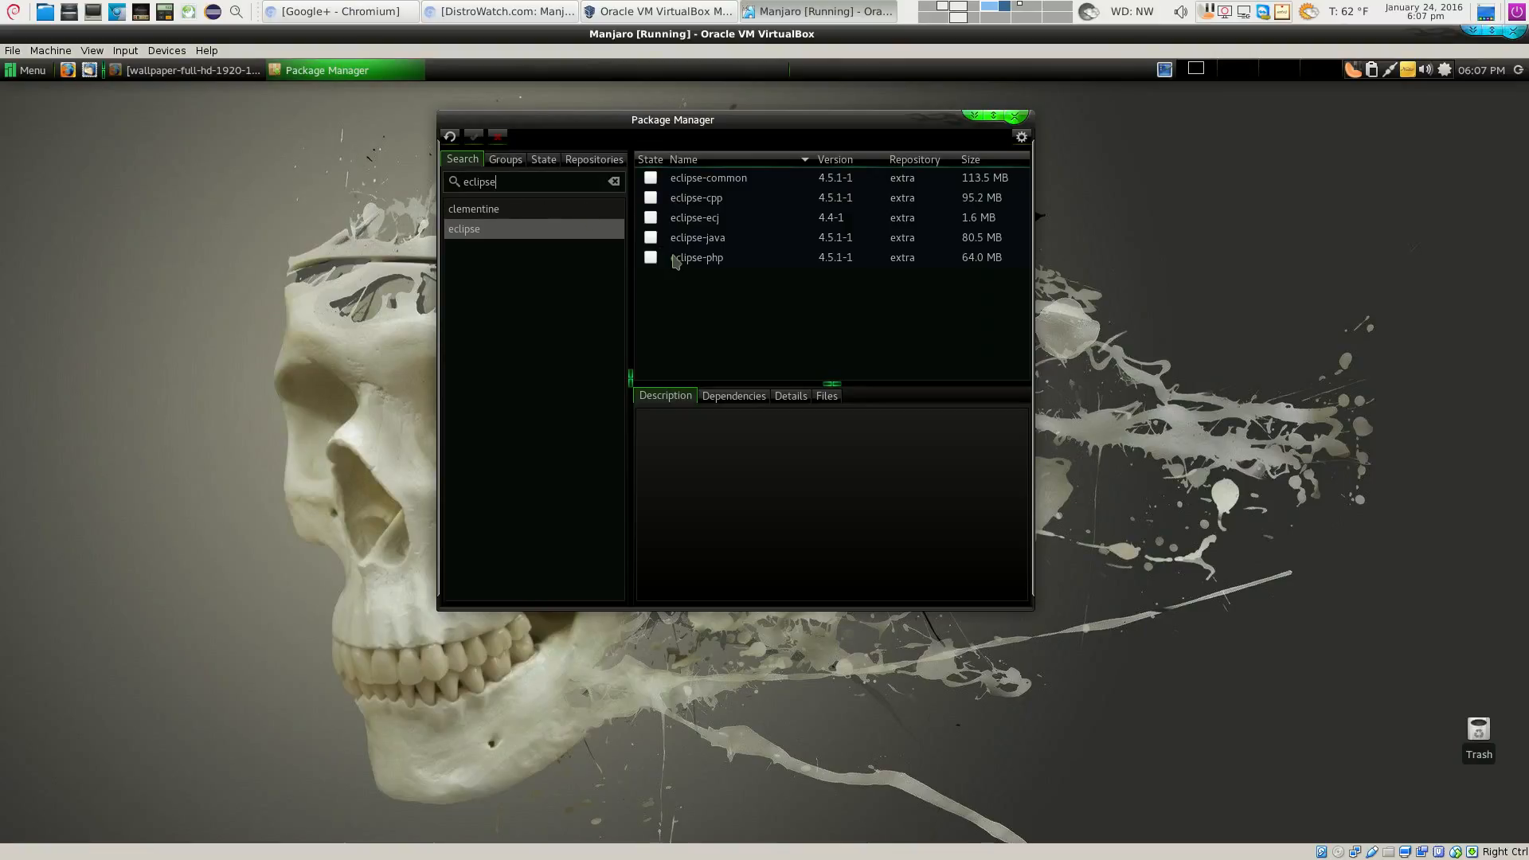
Search the packages for "c#", look through the list, and select the search term for replacement
{"action": "left_click", "coordinate": [515, 182]}
{"action": "type", "text": "c"}
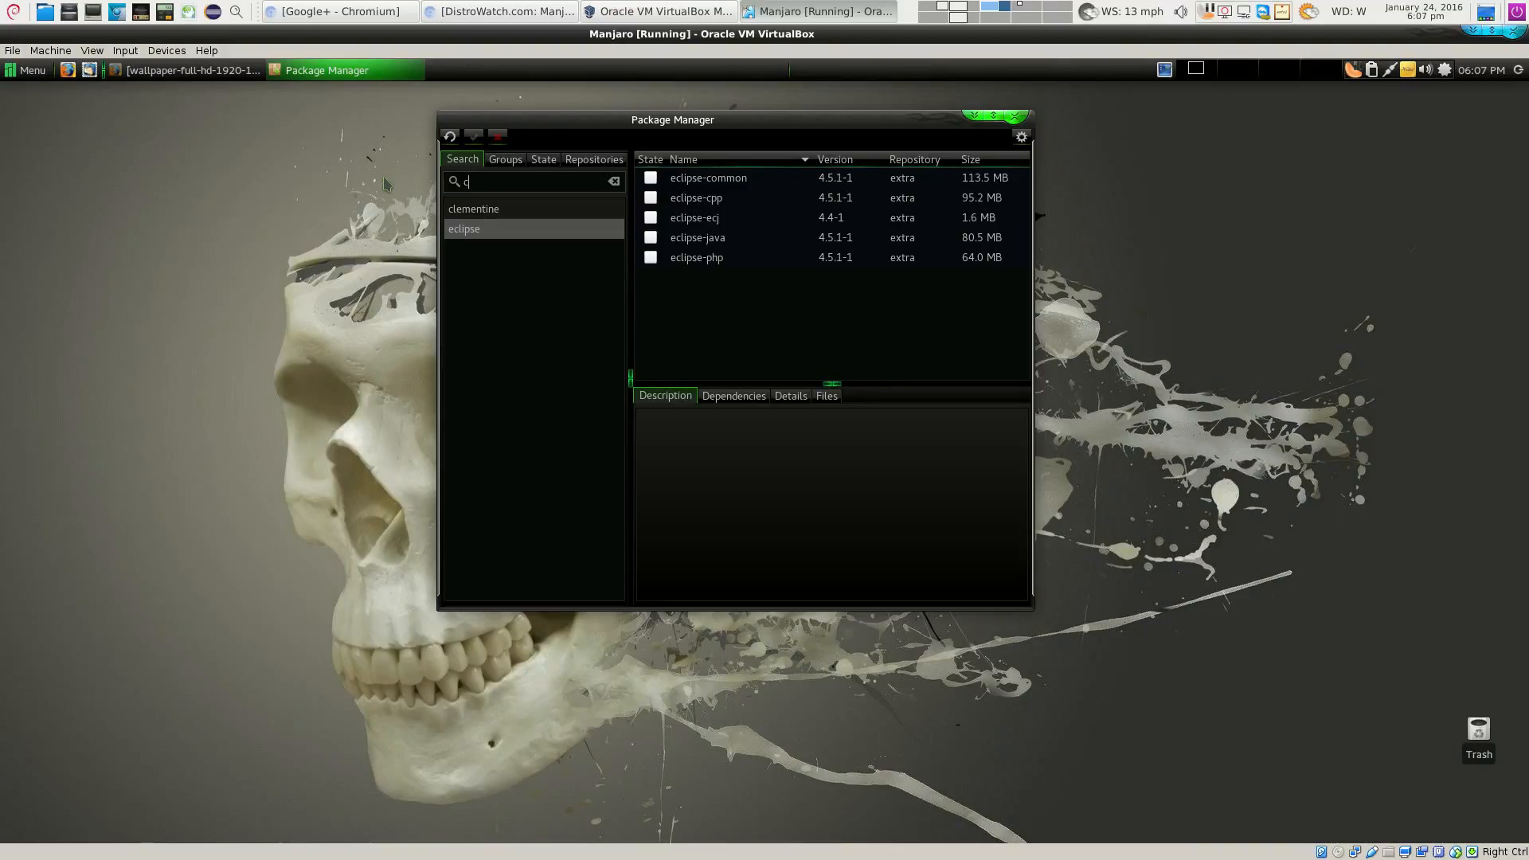
{"action": "type", "text": "#"}
{"action": "key", "text": "Return"}
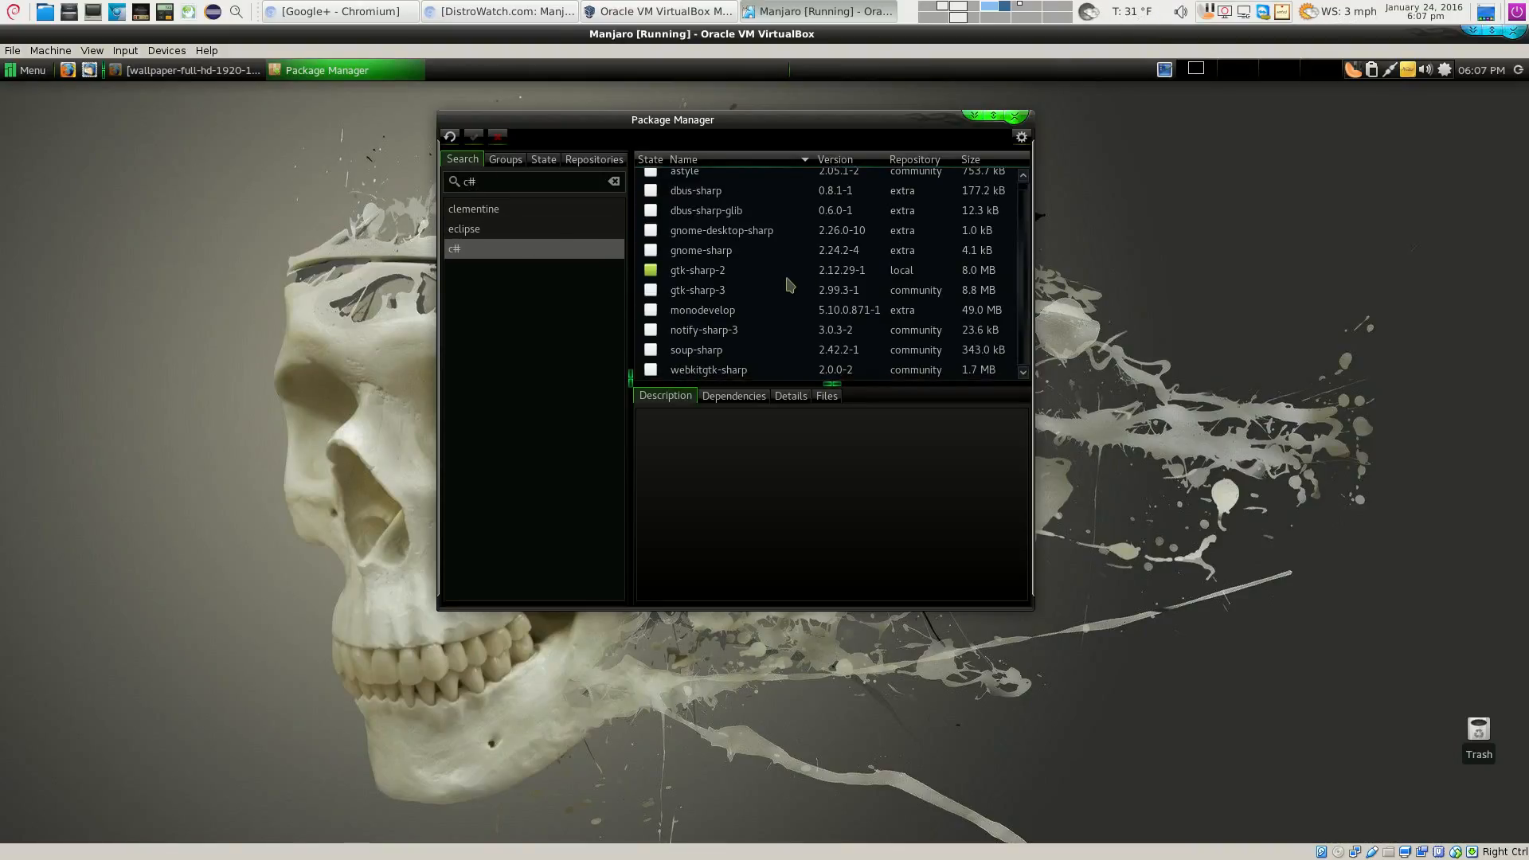
{"action": "left_click_drag", "start_coordinate": [482, 181], "coordinate": [392, 182]}
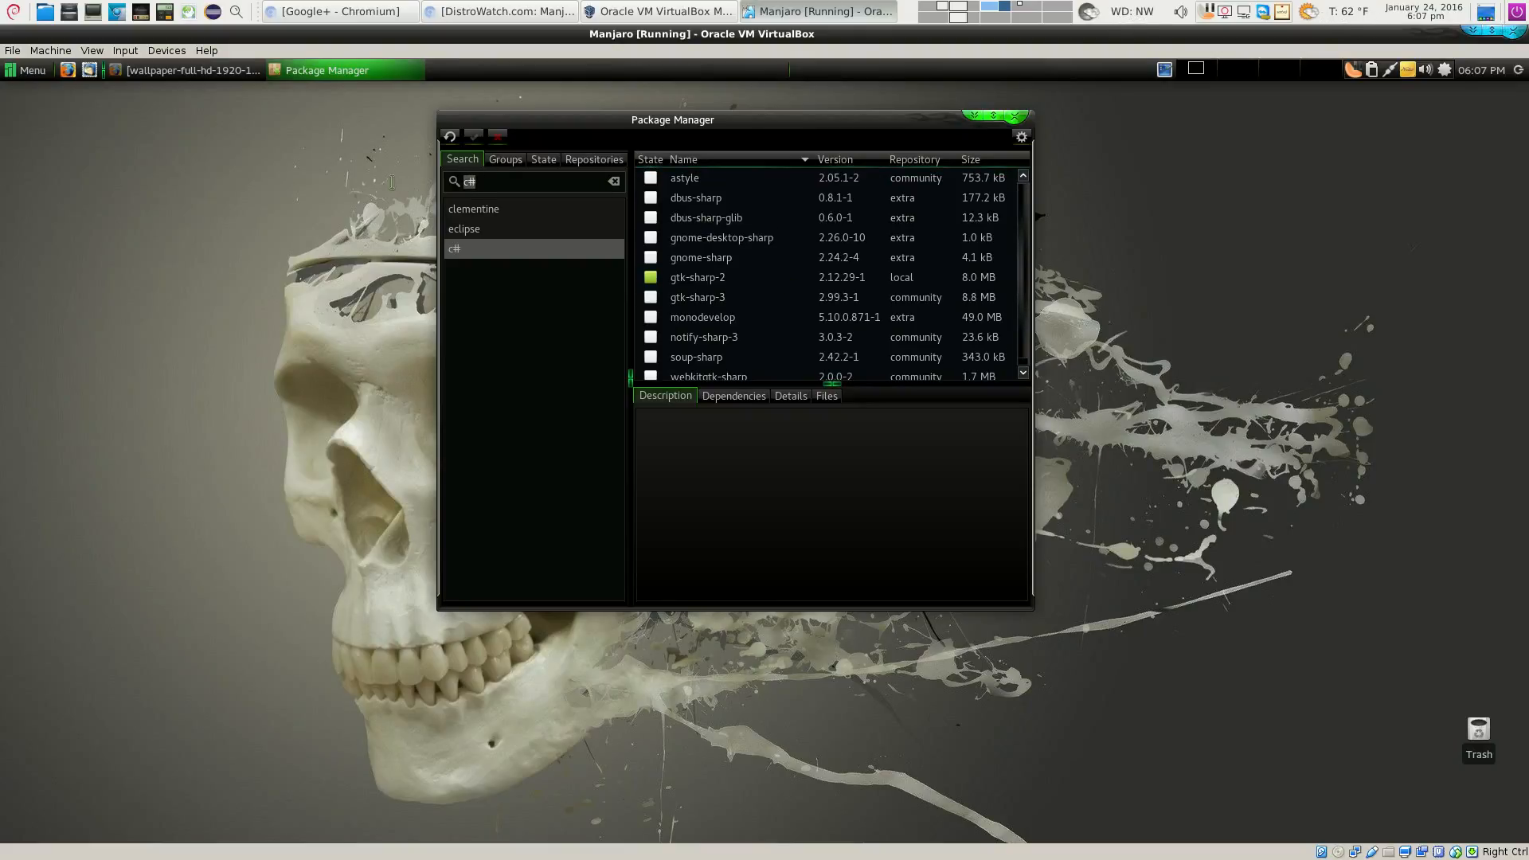
Search the packages for "c++"
{"action": "type", "text": "c++"}
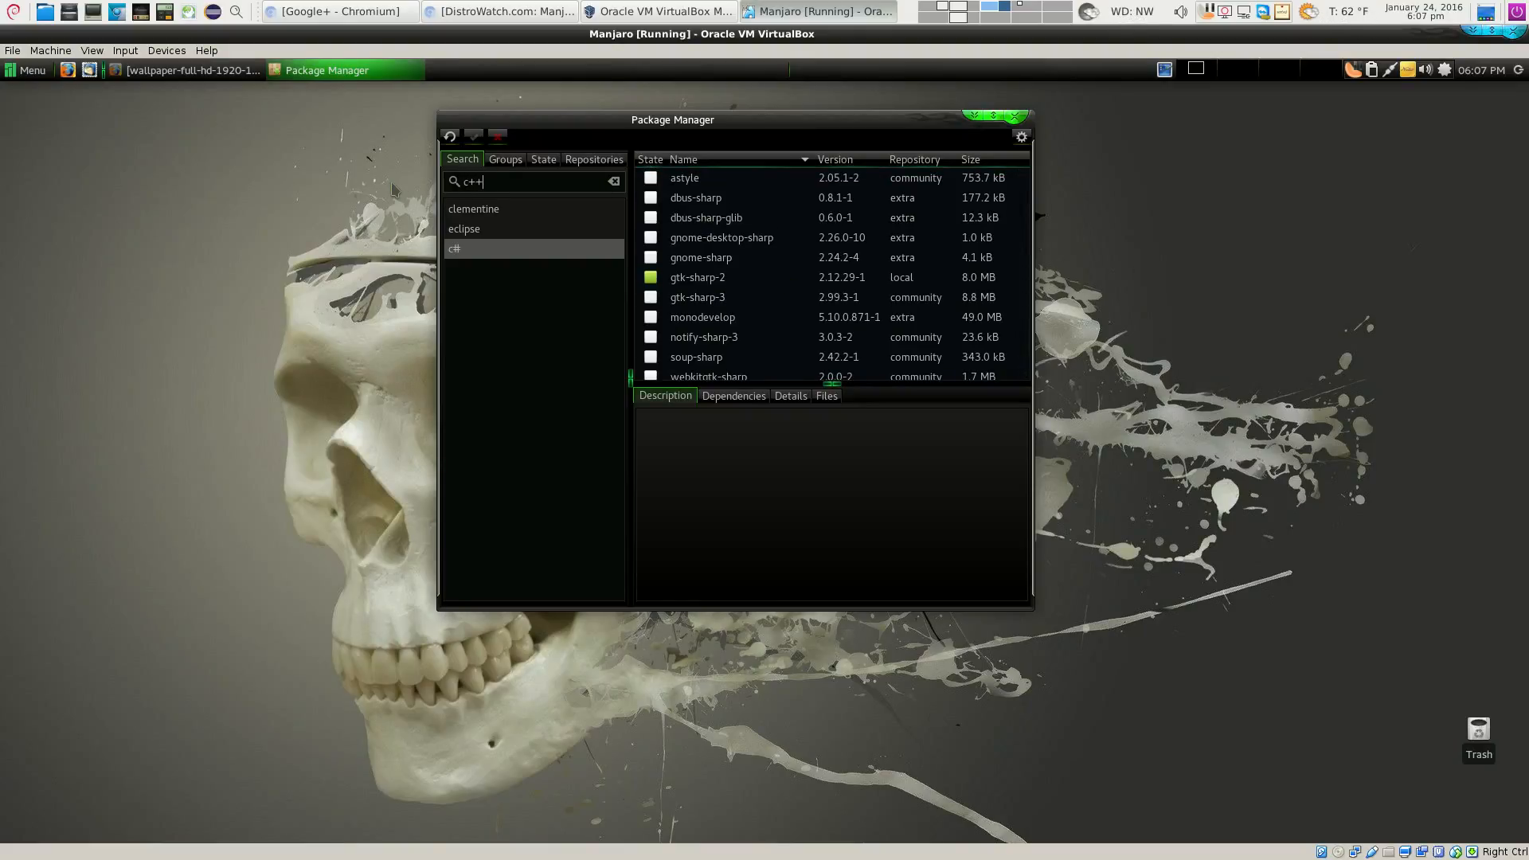
{"action": "key", "text": "Return"}
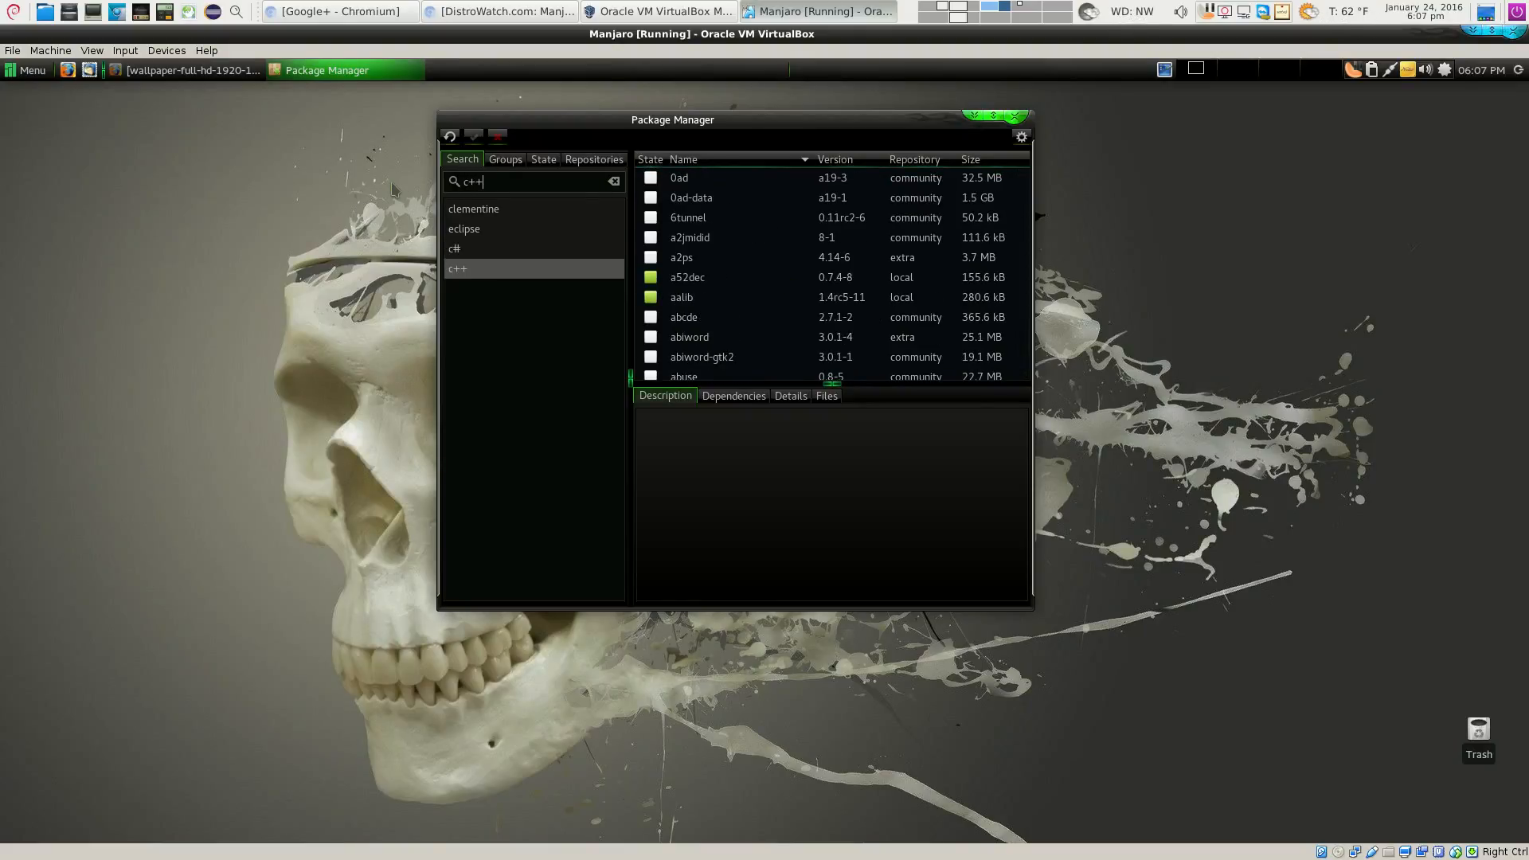
Clear the package search term and close the Package Manager
{"action": "double_click", "coordinate": [497, 180]}
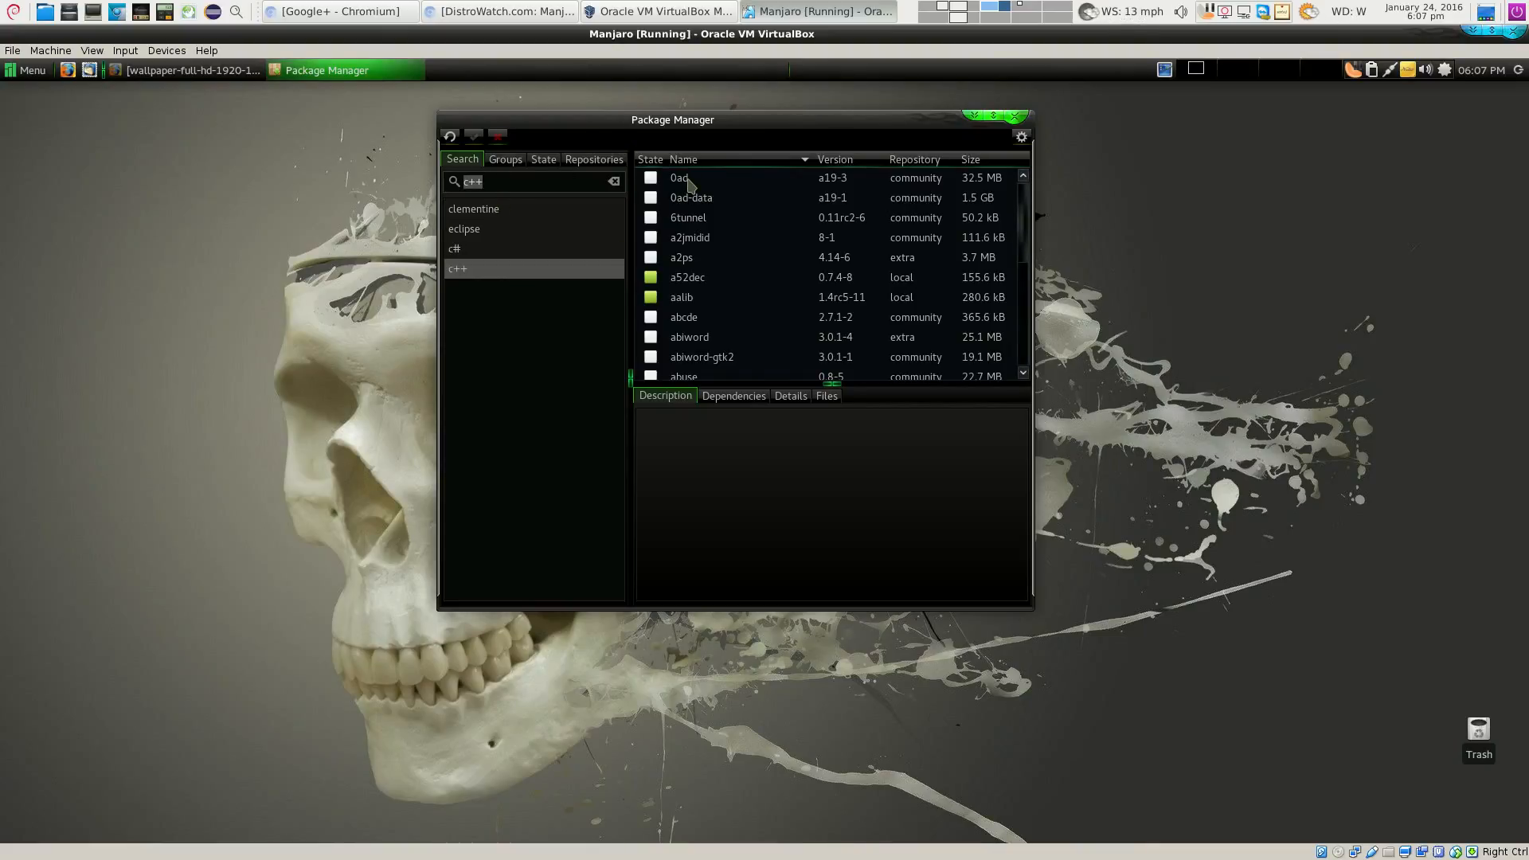
{"action": "key", "text": "BackSpace"}
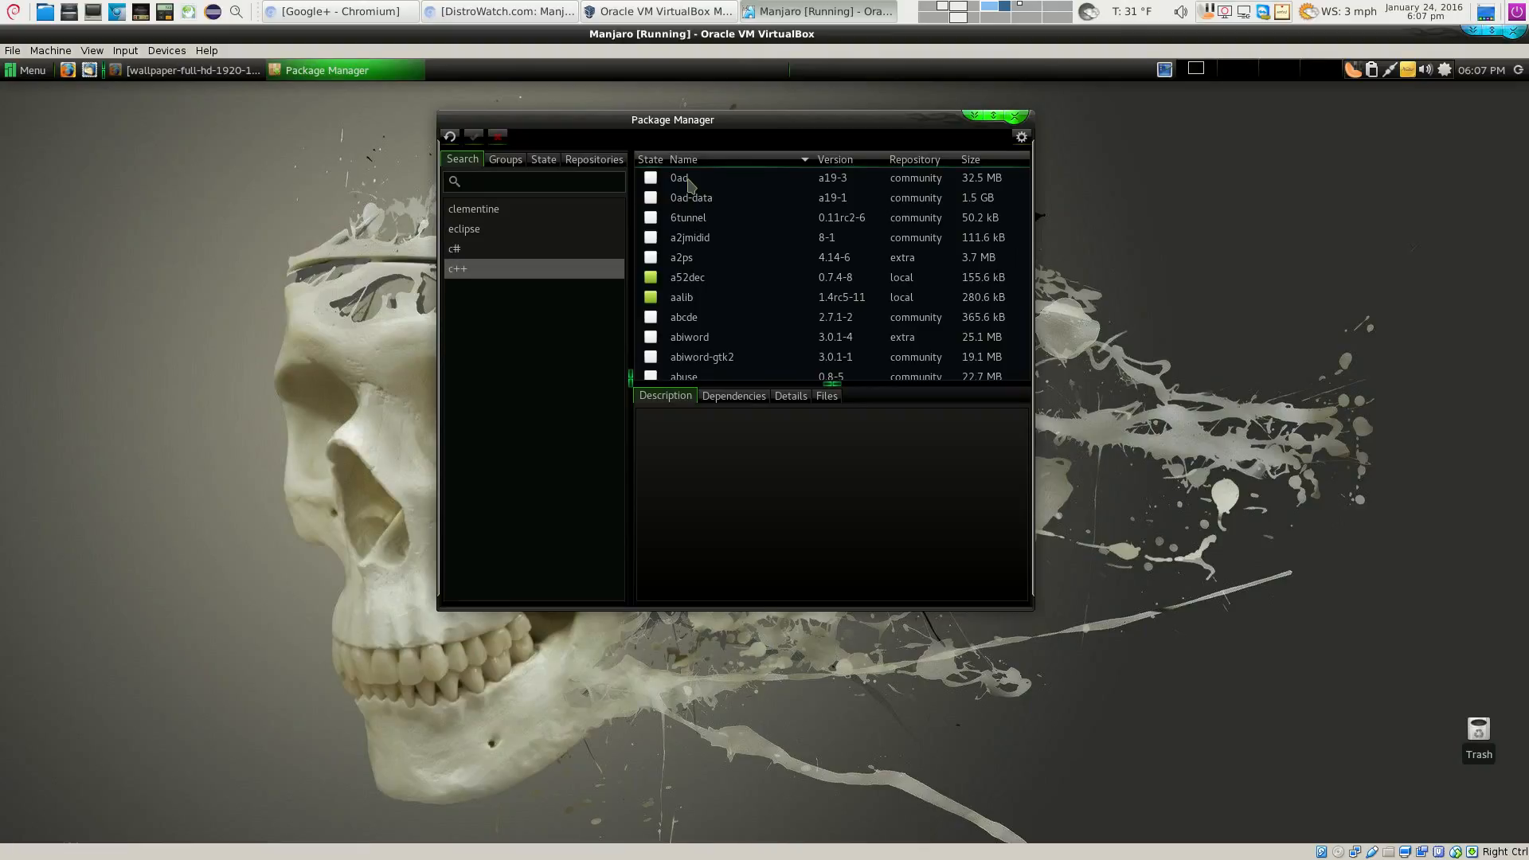
{"action": "left_click", "coordinate": [1015, 117]}
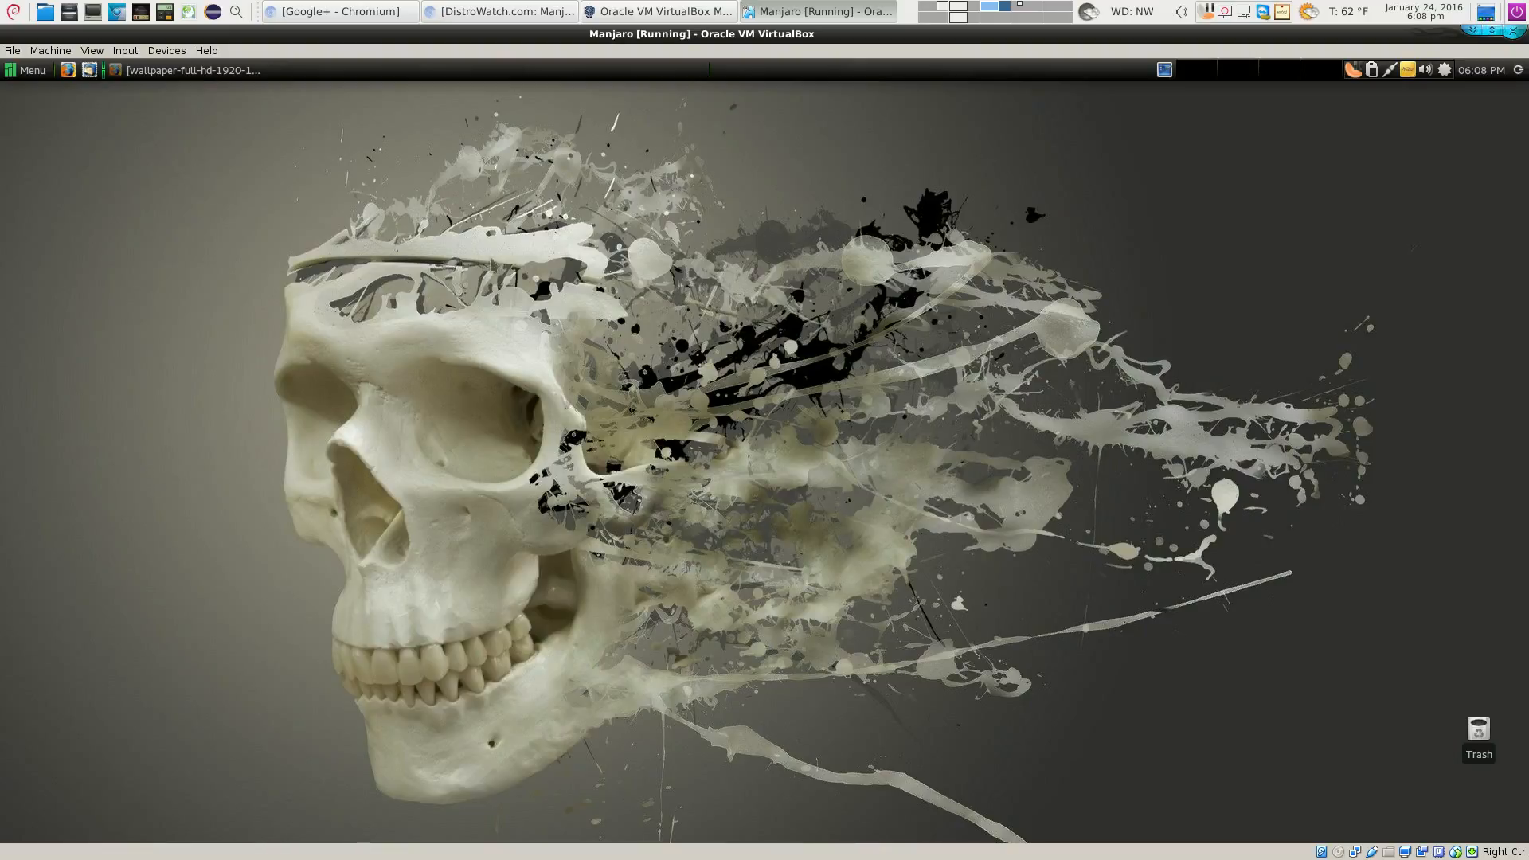
{"action": "left_click_drag", "start_coordinate": [274, 435], "coordinate": [310, 742]}
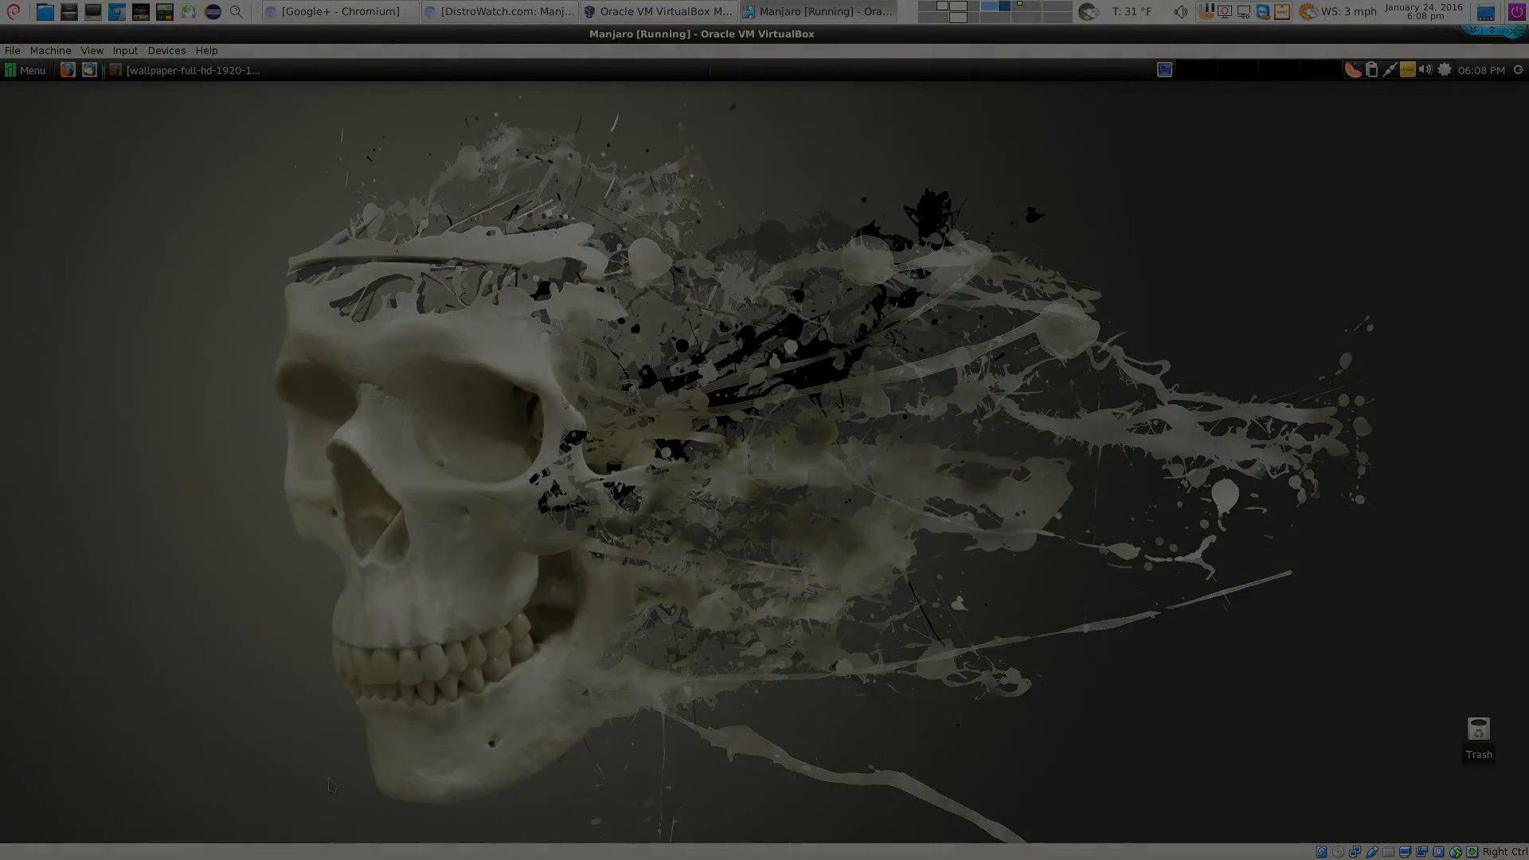